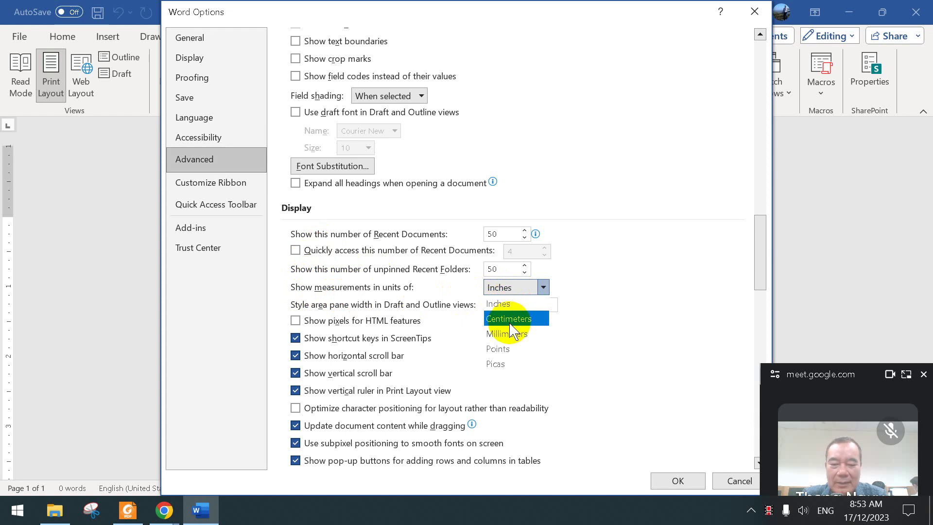
Check the measurement unit options, close Word Options without changes, and switch to Baitapso4.pdf in Foxit PDF Reader.
{"action": "left_click", "coordinate": [506, 292]}
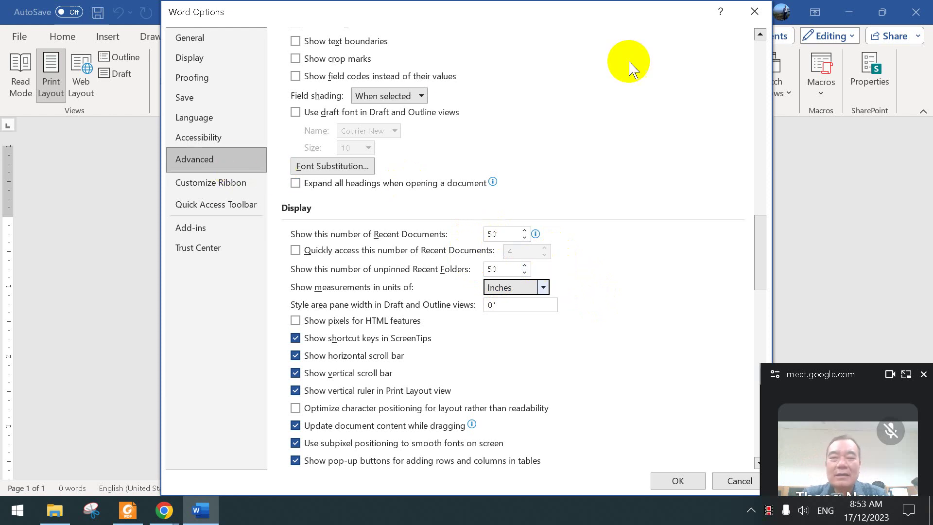
{"action": "left_click", "coordinate": [755, 11]}
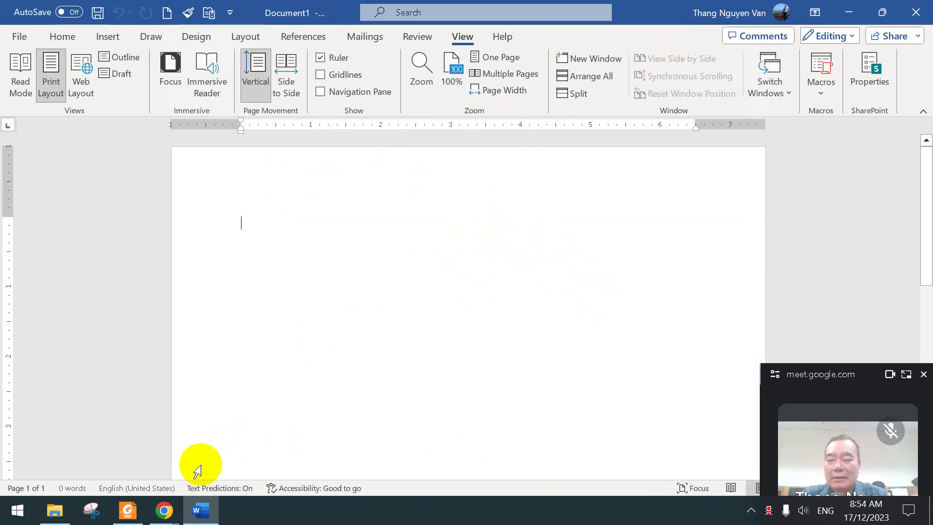
{"action": "mouse_move", "coordinate": [138, 506]}
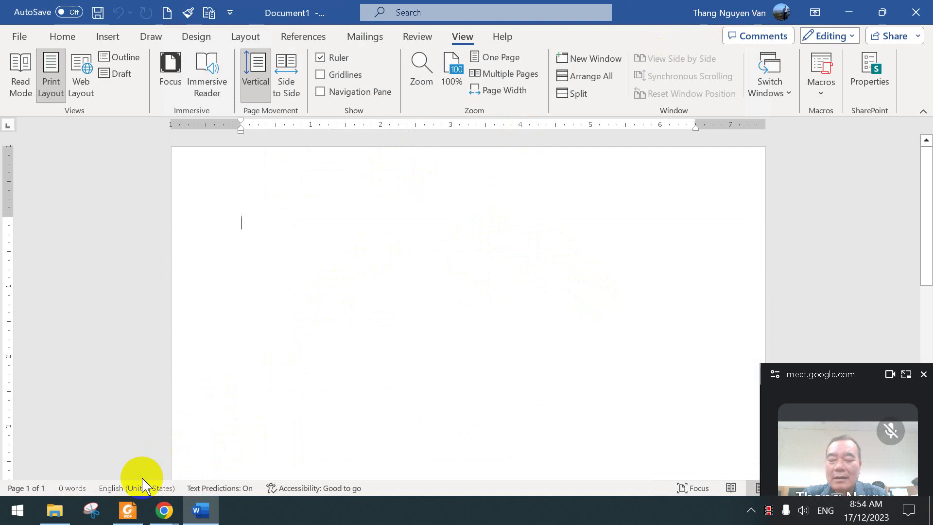
{"action": "left_click", "coordinate": [128, 508]}
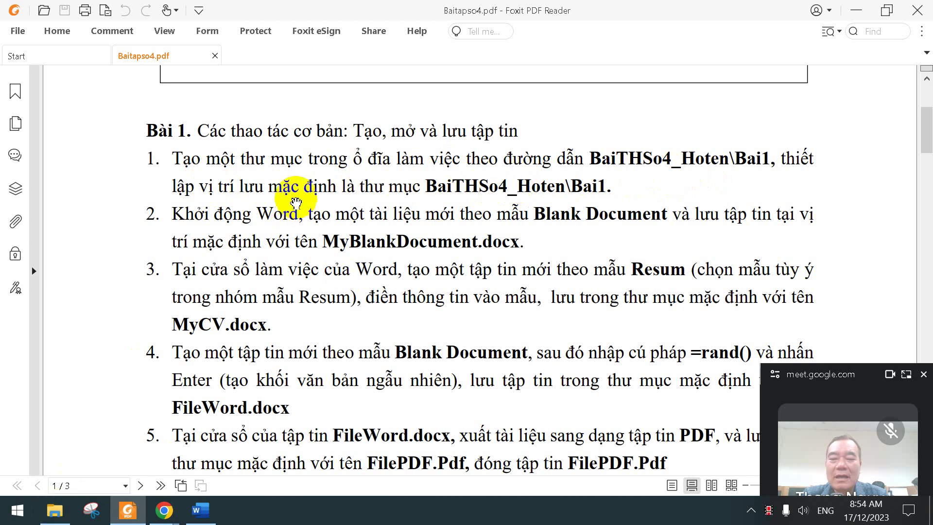
Switch to File Explorer and go to the root of drive C:.
{"action": "left_click", "coordinate": [66, 512]}
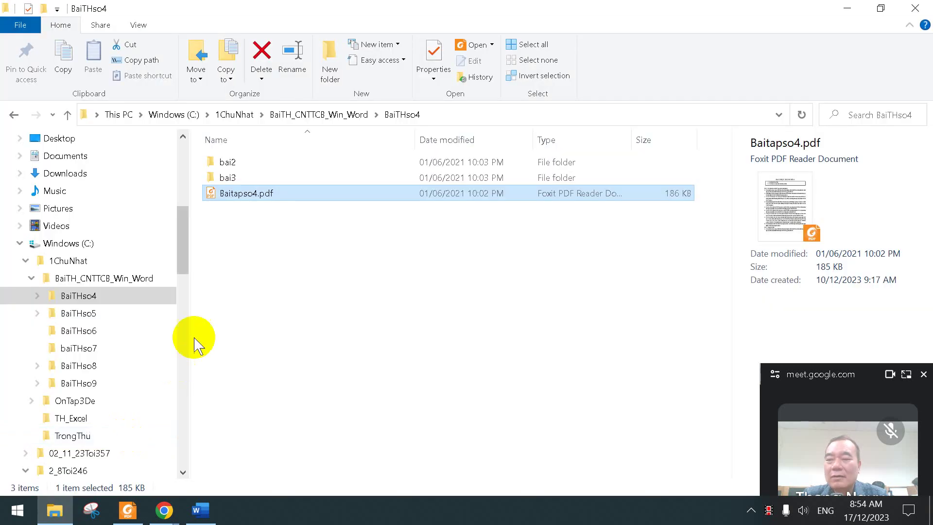
{"action": "left_click", "coordinate": [91, 245]}
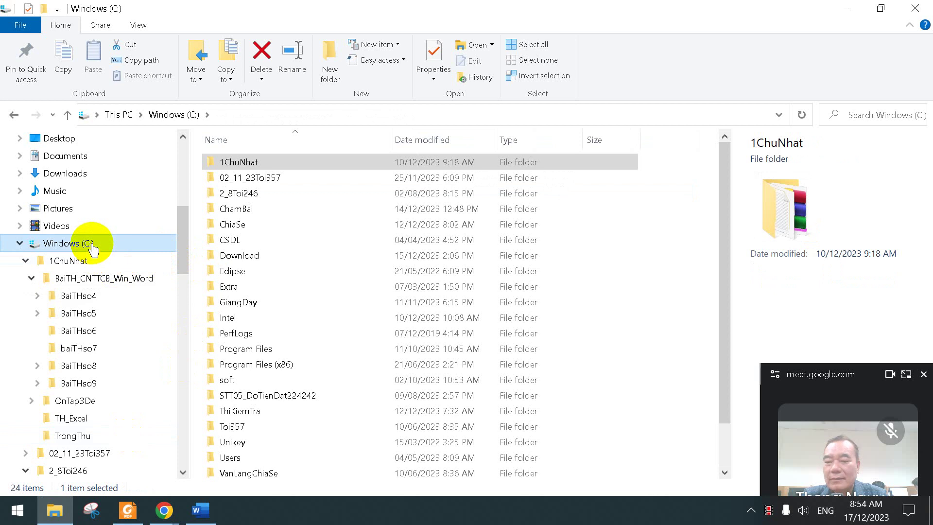
{"action": "double_click", "coordinate": [232, 255]}
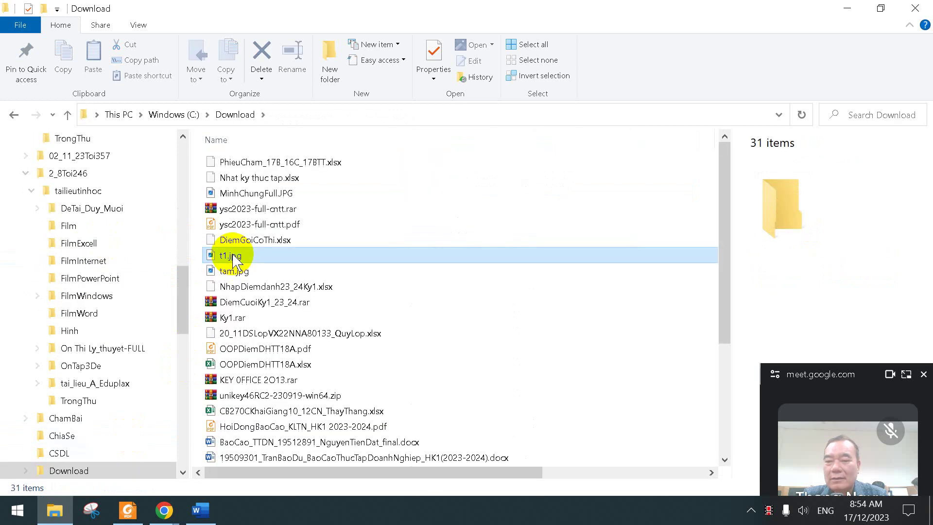
{"action": "left_click", "coordinate": [232, 256]}
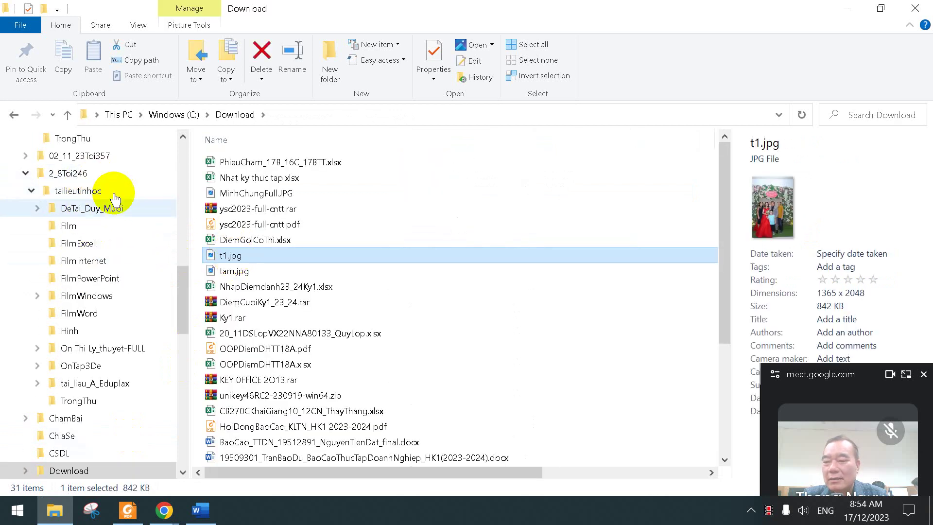
{"action": "left_click_drag", "start_coordinate": [180, 287], "coordinate": [176, 225]}
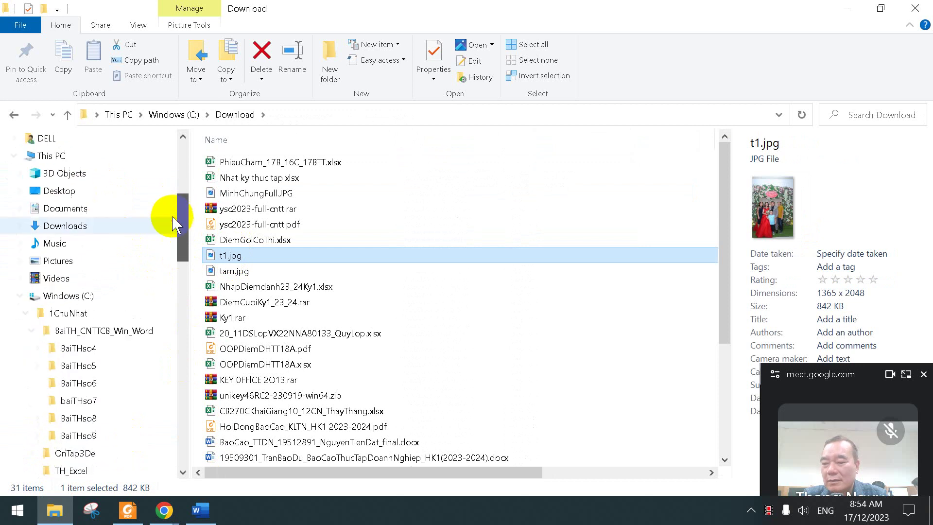
{"action": "left_click", "coordinate": [68, 294]}
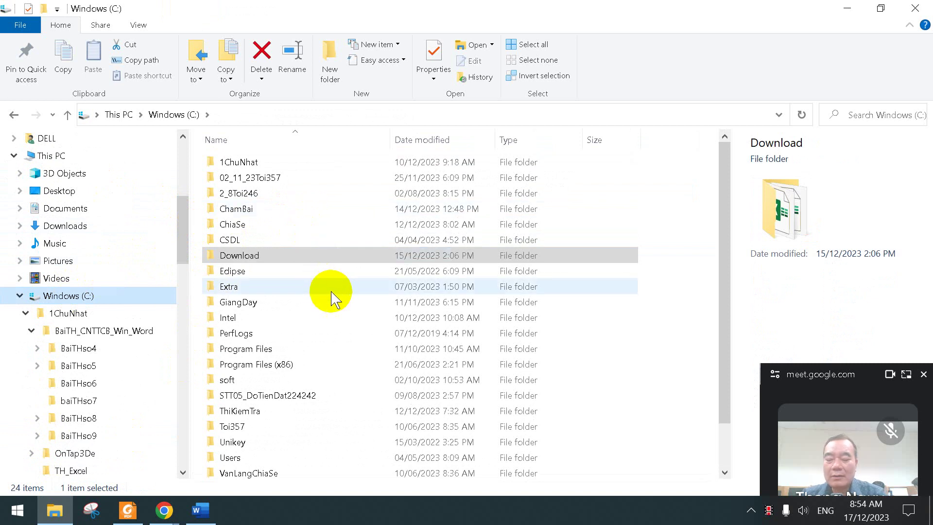
Create a folder in the root of drive C: named with the person's full name, without spaces, and open it.
{"action": "key", "text": "ctrl+shift+n"}
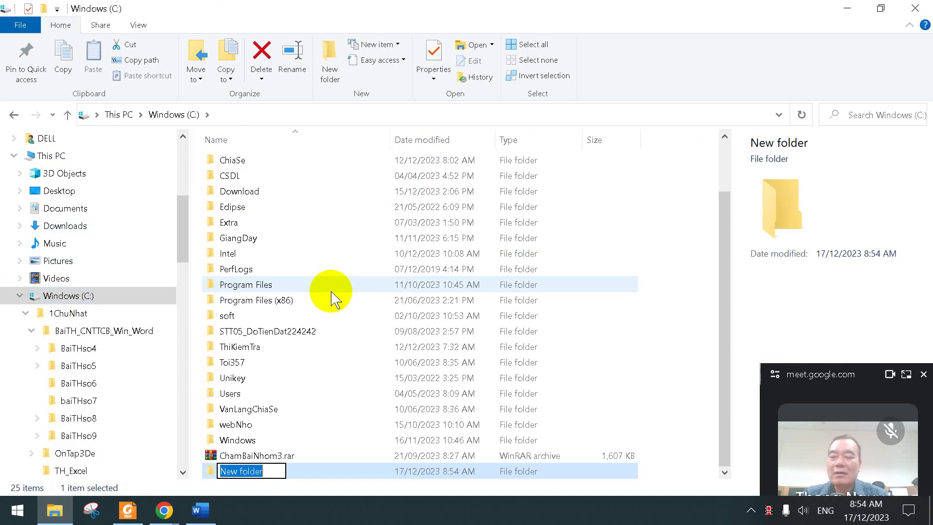
{"action": "type", "text": "Le"}
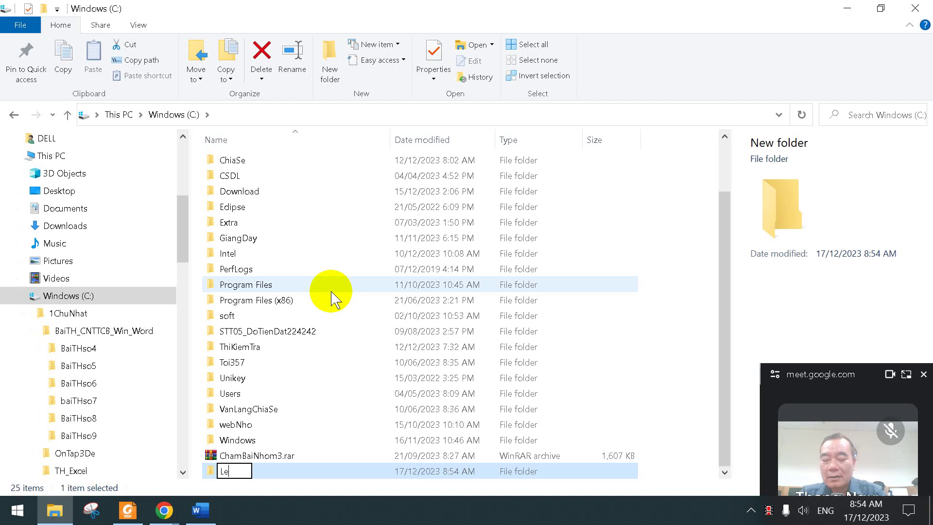
{"action": "type", "text": "Thien"}
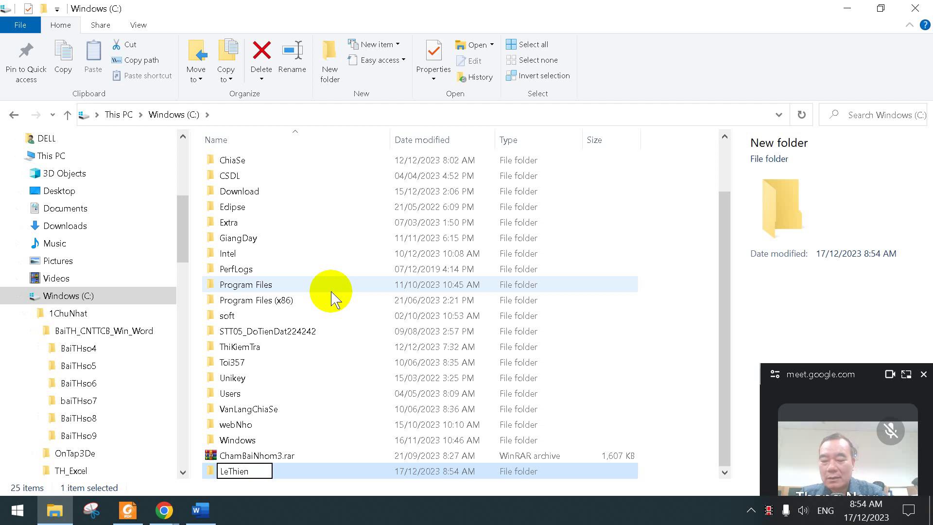
{"action": "type", "text": "T"}
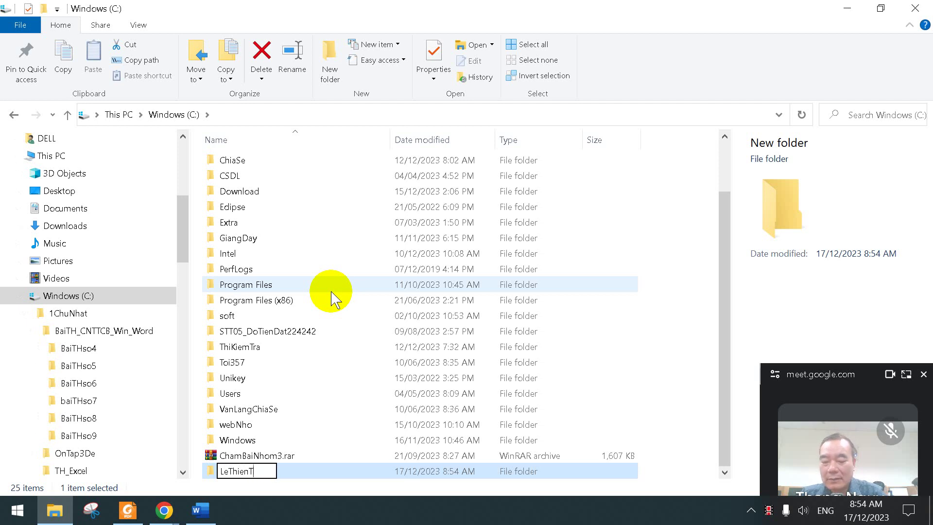
{"action": "type", "text": "am"}
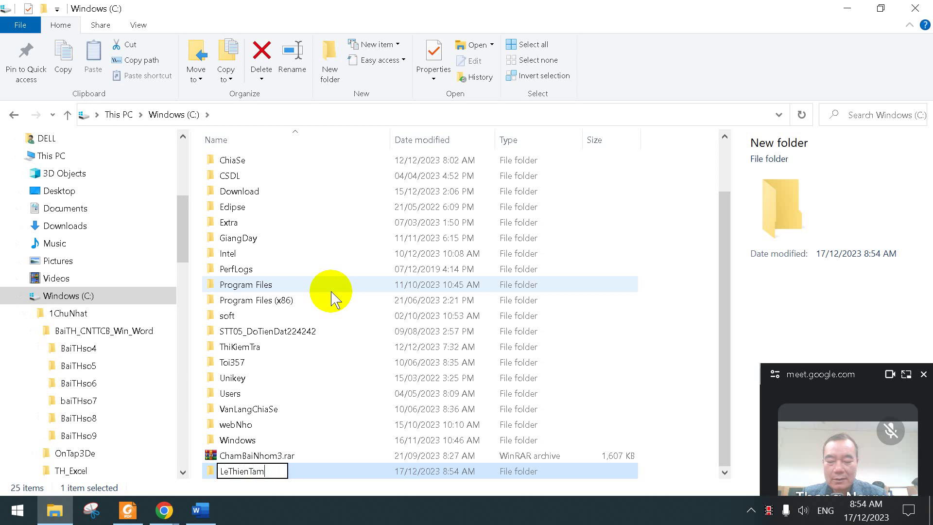
{"action": "key", "text": "Return"}
{"action": "key", "text": "Return"}
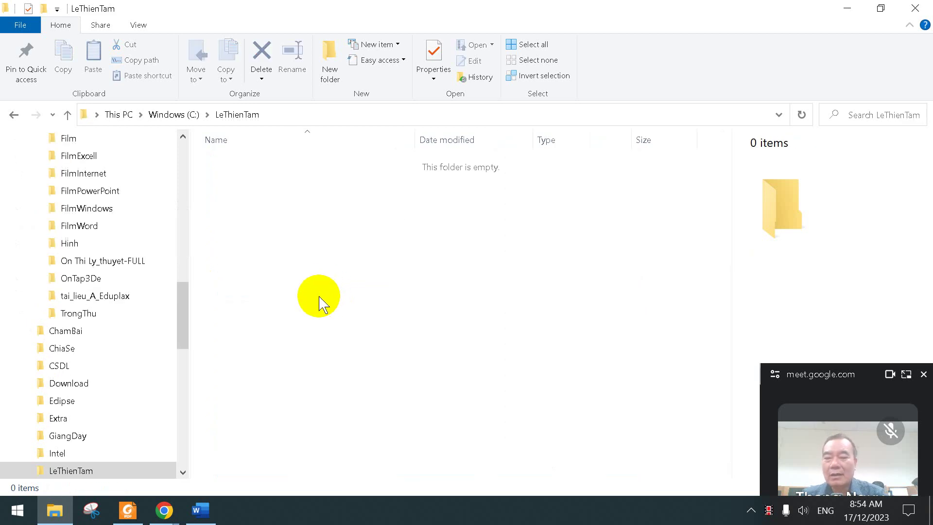
Create a subfolder named MauVanBan in the new personal folder.
{"action": "key", "text": "ctrl+shift+n"}
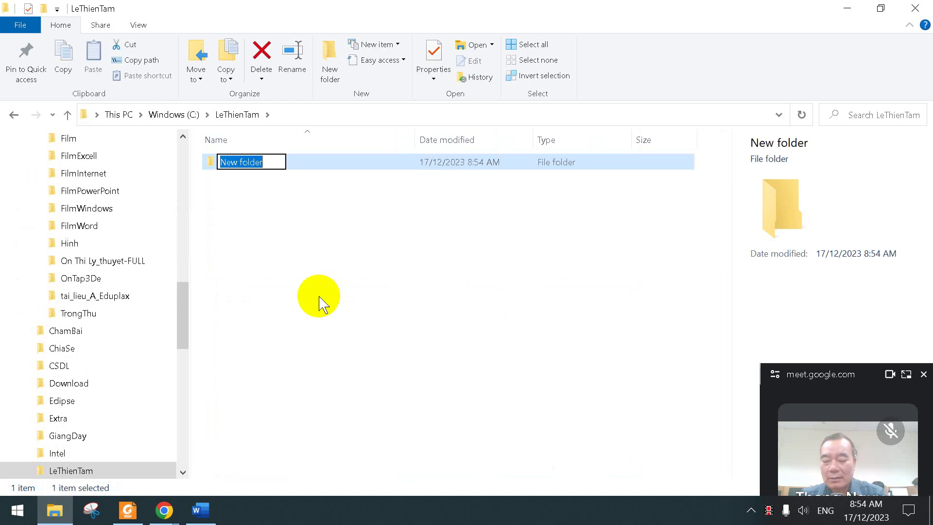
{"action": "type", "text": "MauVanB"}
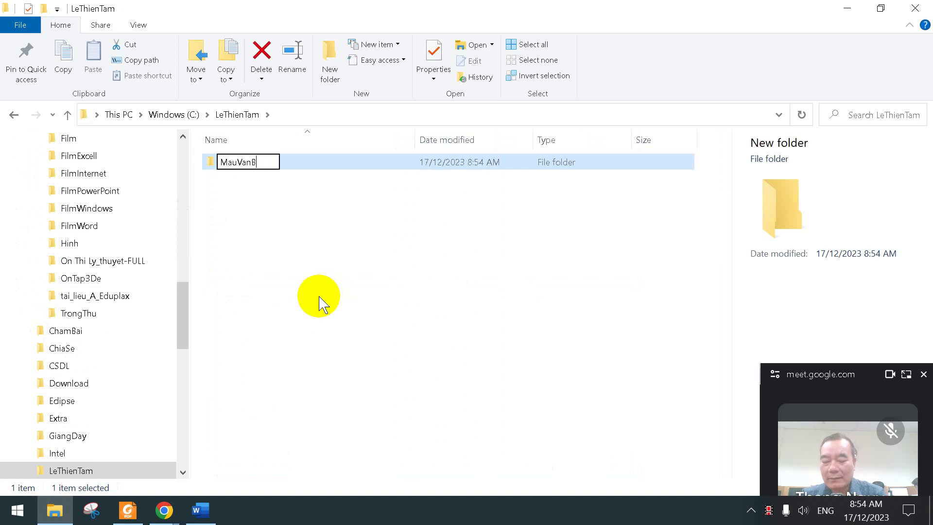
{"action": "type", "text": "an"}
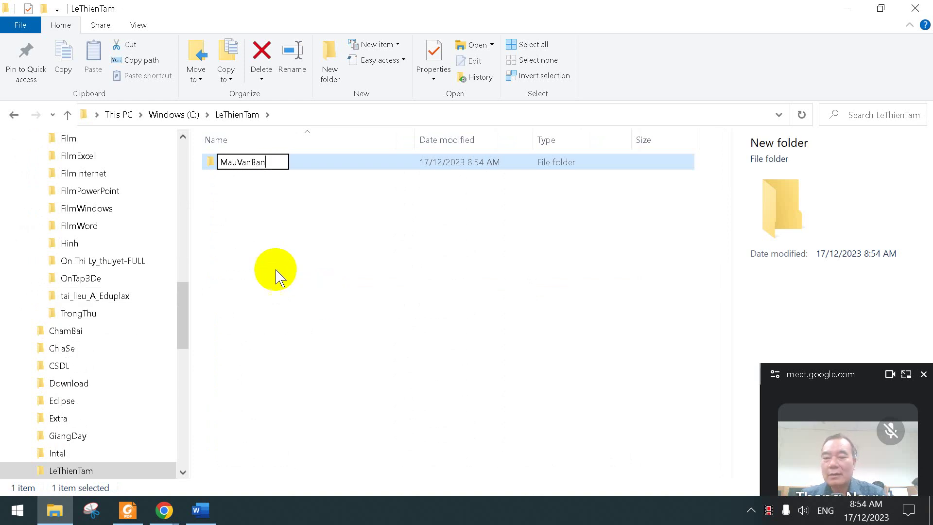
{"action": "left_click", "coordinate": [248, 200]}
Create a second subfolder named HopDongCongTy beside MauVanBan.
{"action": "key", "text": "ctrl+shift+n"}
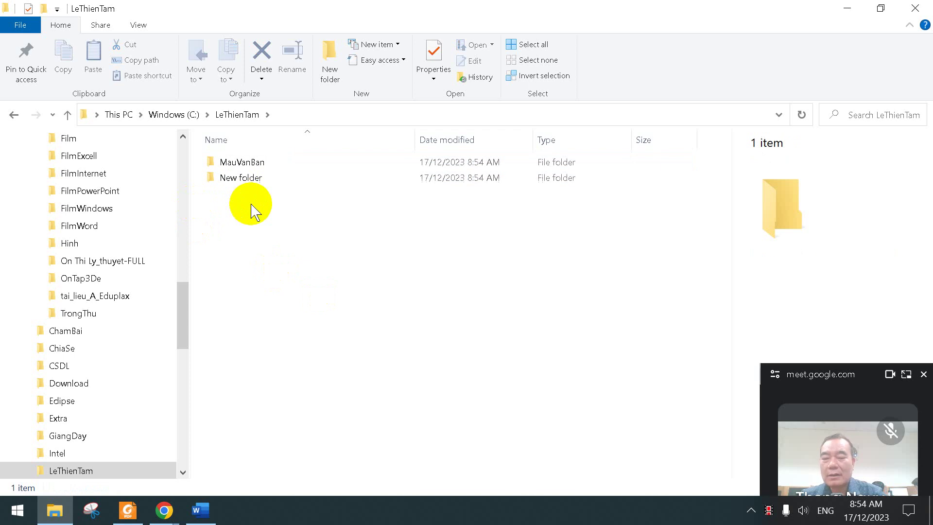
{"action": "type", "text": "Ho"}
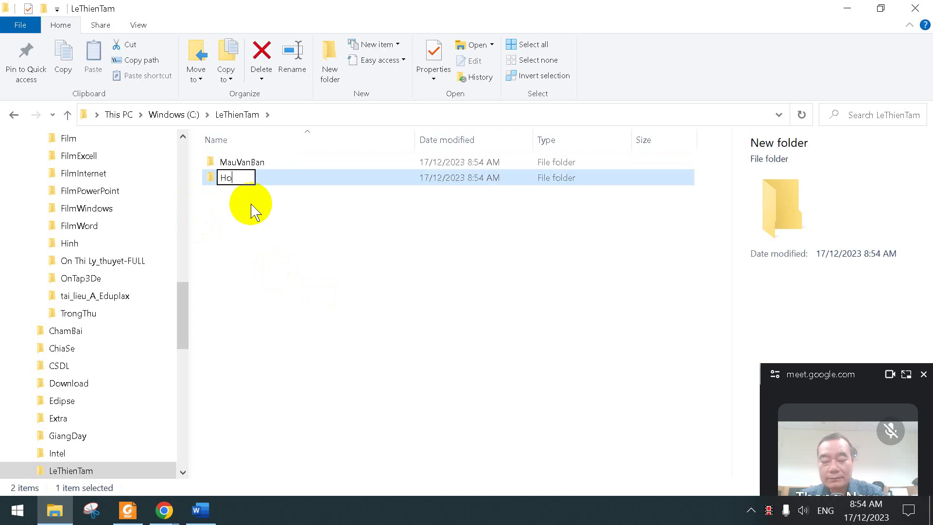
{"action": "type", "text": "pDong"}
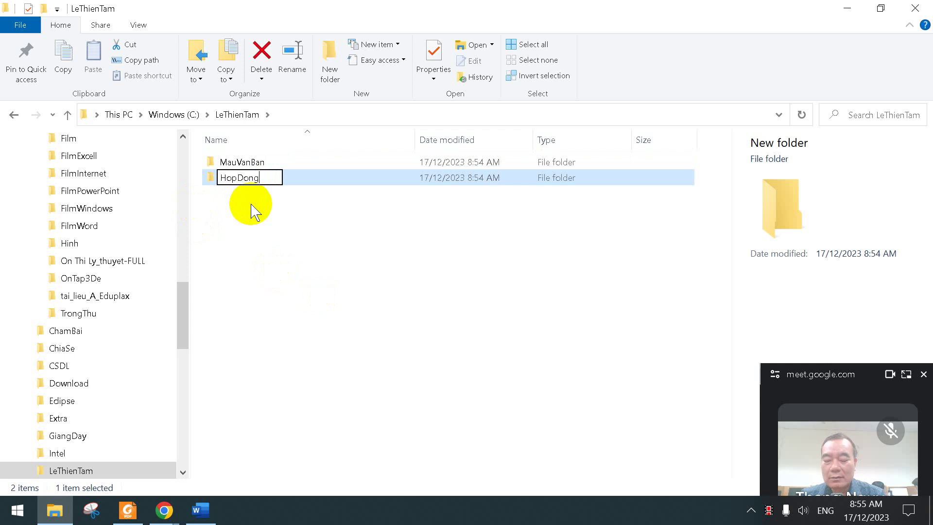
{"action": "type", "text": "CO"}
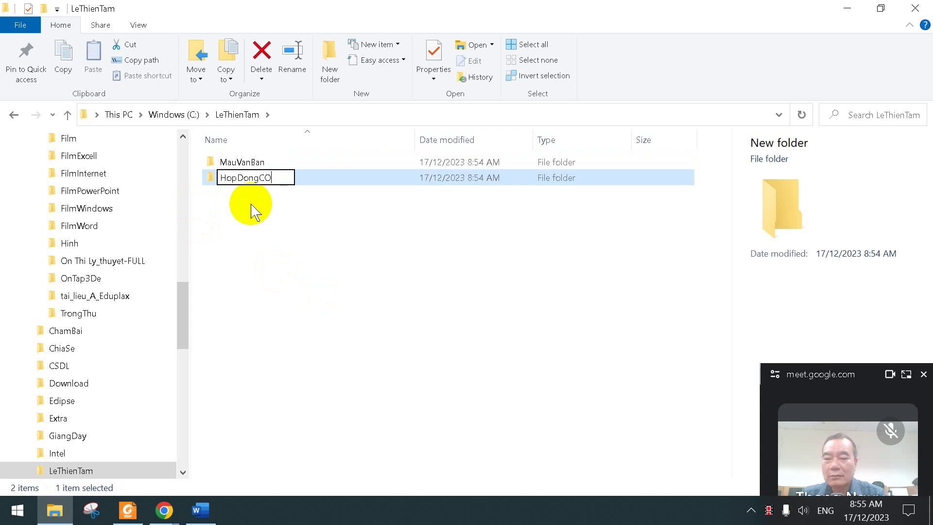
{"action": "key", "text": "BackSpace"}
{"action": "type", "text": "ongTy"}
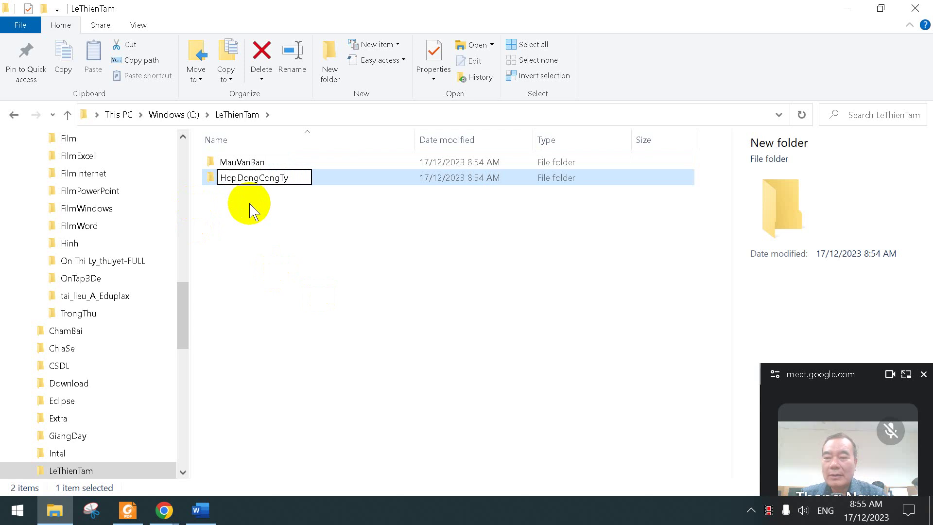
{"action": "key", "text": "Return"}
Expand the personal folder in the folder tree and look into its HopDongCongTy and MauVanBan subfolders.
{"action": "left_click", "coordinate": [231, 117]}
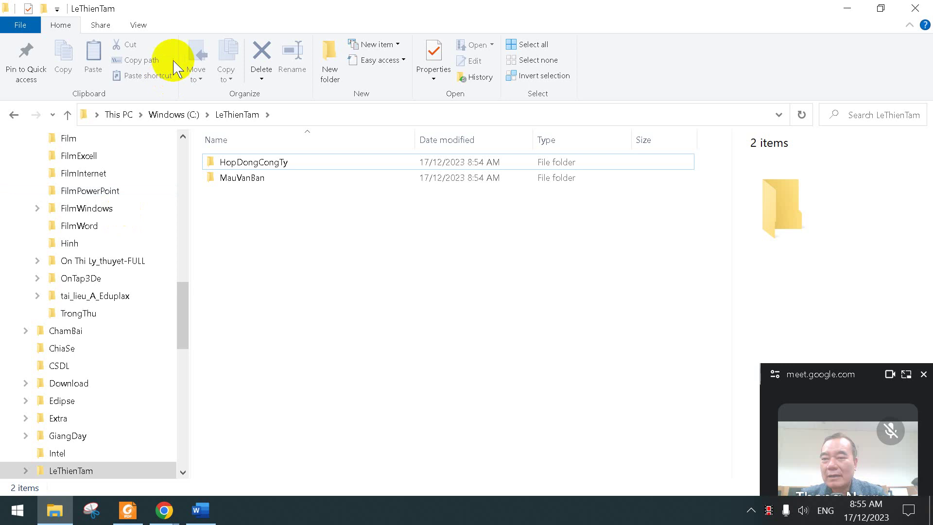
{"action": "left_click", "coordinate": [140, 25]}
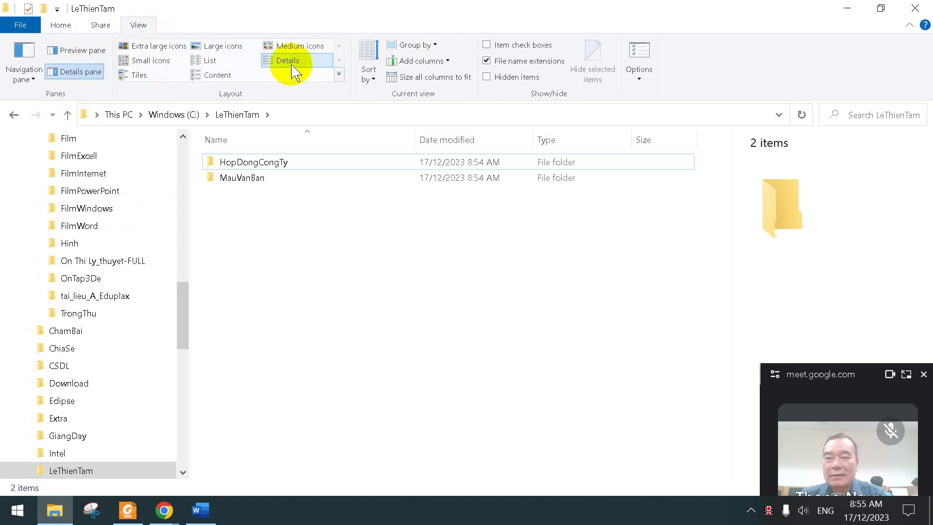
{"action": "scroll", "coordinate": [185, 350], "scroll_direction": "down", "scroll_amount": 3}
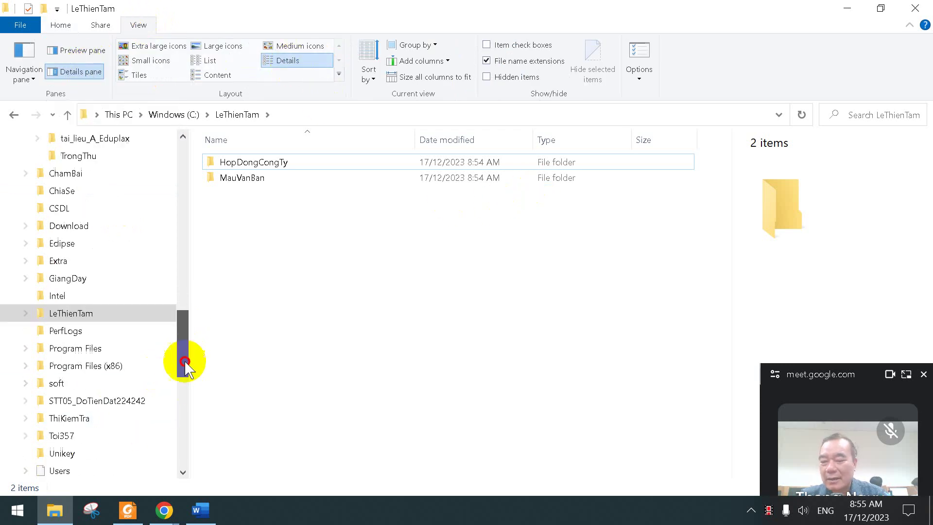
{"action": "left_click", "coordinate": [25, 313]}
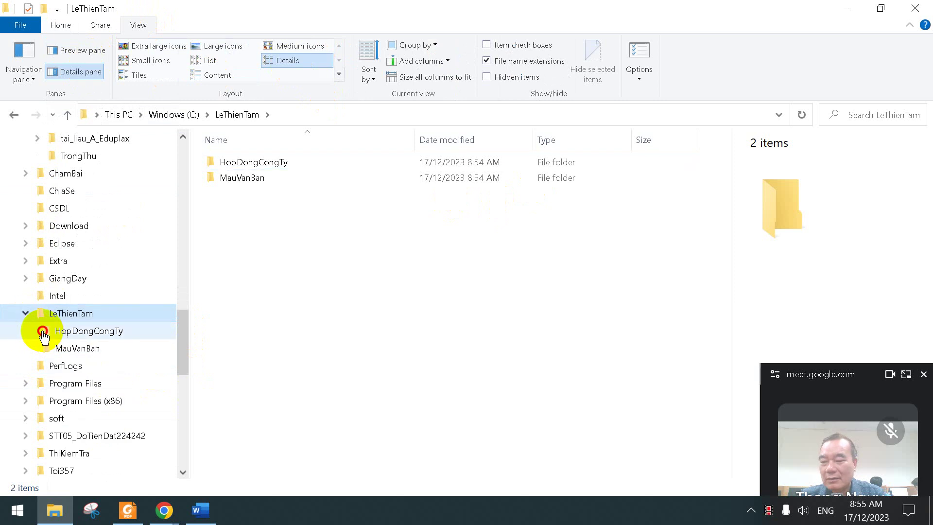
{"action": "left_click", "coordinate": [43, 348]}
{"action": "left_click", "coordinate": [81, 332]}
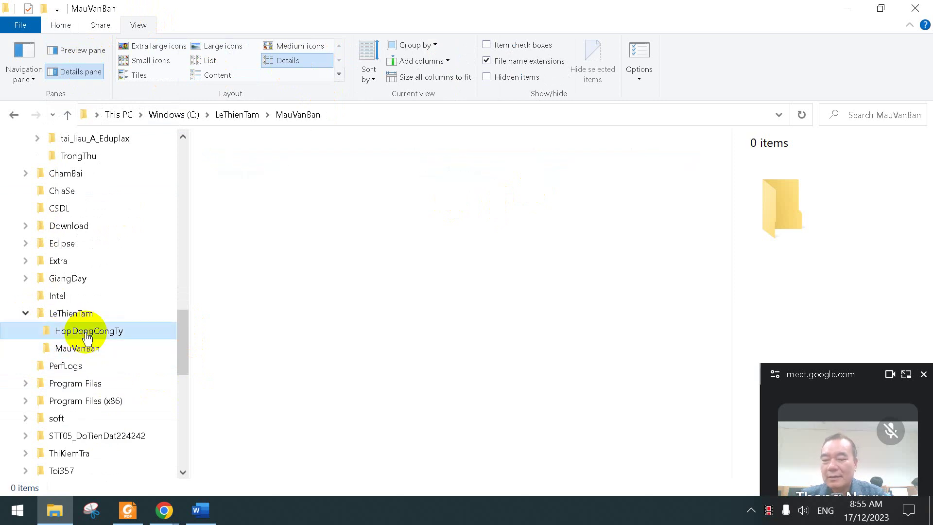
{"action": "left_click", "coordinate": [87, 351]}
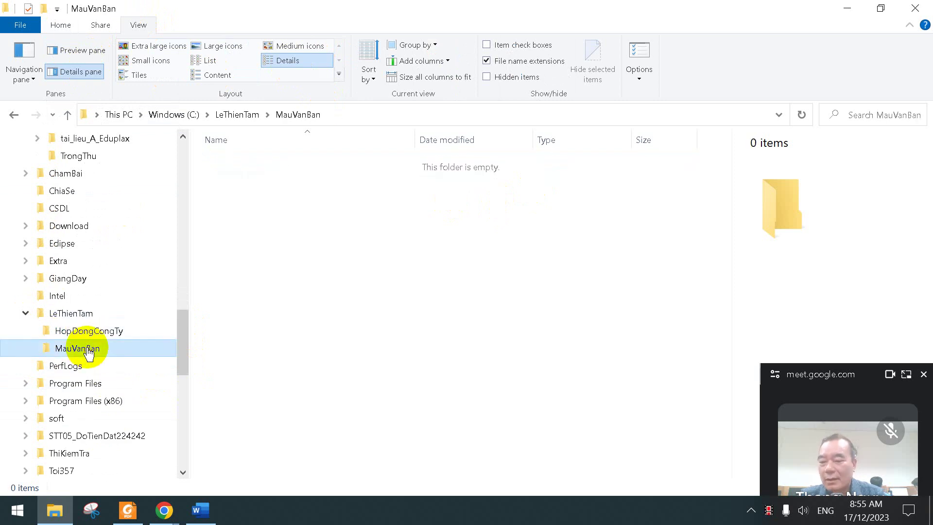
Highlight the MyBlankDocument.docx file name requirement in Baitapso4.pdf and capture the Bài 1 instructions with Snipping Tool.
{"action": "left_click", "coordinate": [128, 509]}
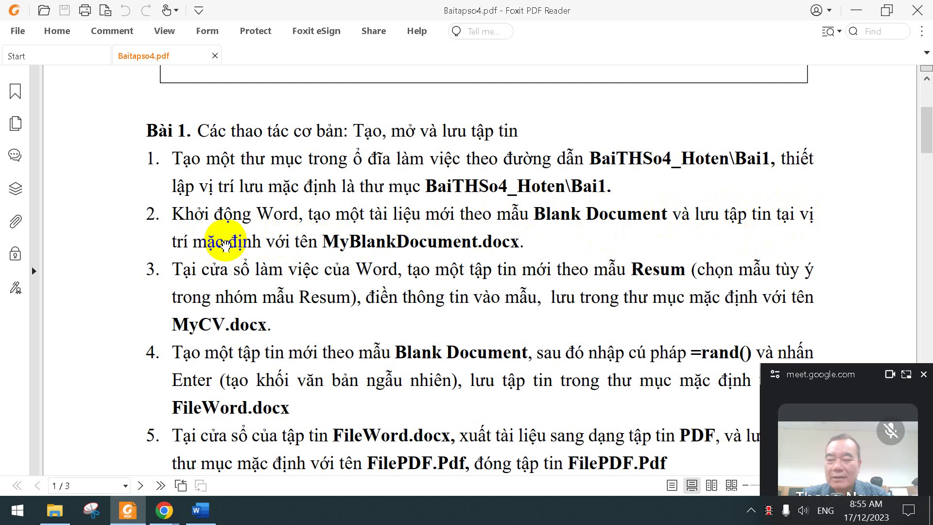
{"action": "left_click_drag", "start_coordinate": [229, 240], "coordinate": [535, 241]}
{"action": "left_click", "coordinate": [90, 509]}
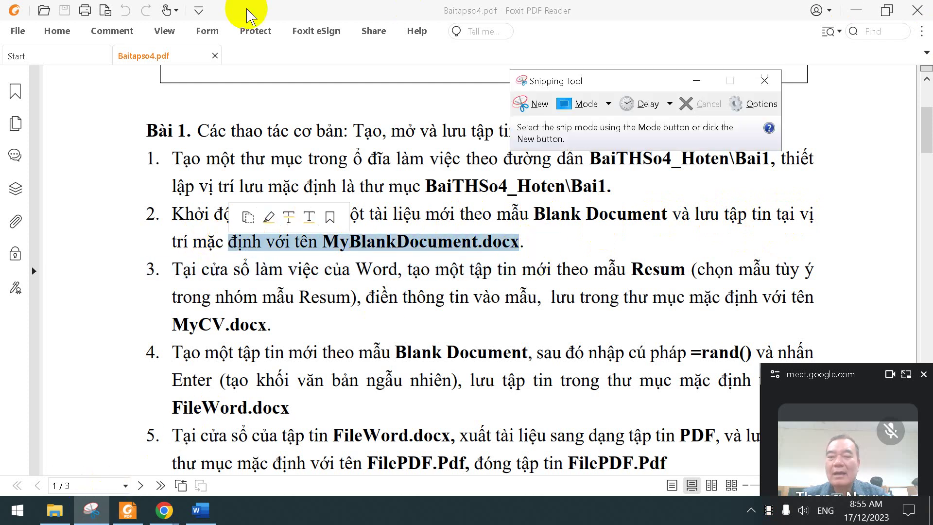
{"action": "left_click", "coordinate": [528, 103]}
{"action": "left_click_drag", "start_coordinate": [56, 70], "coordinate": [824, 317]}
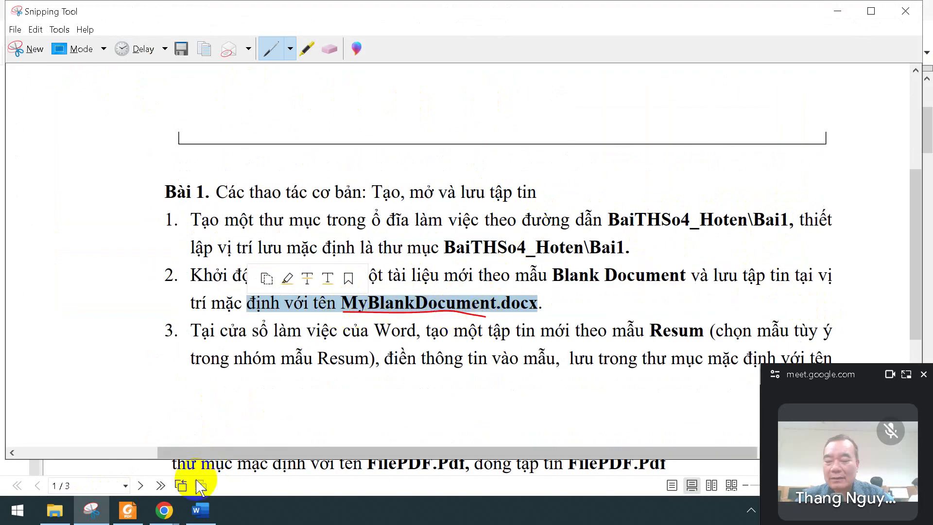
Switch to the blank Word document and generate sample text with =rand(3,7).
{"action": "left_click", "coordinate": [199, 511]}
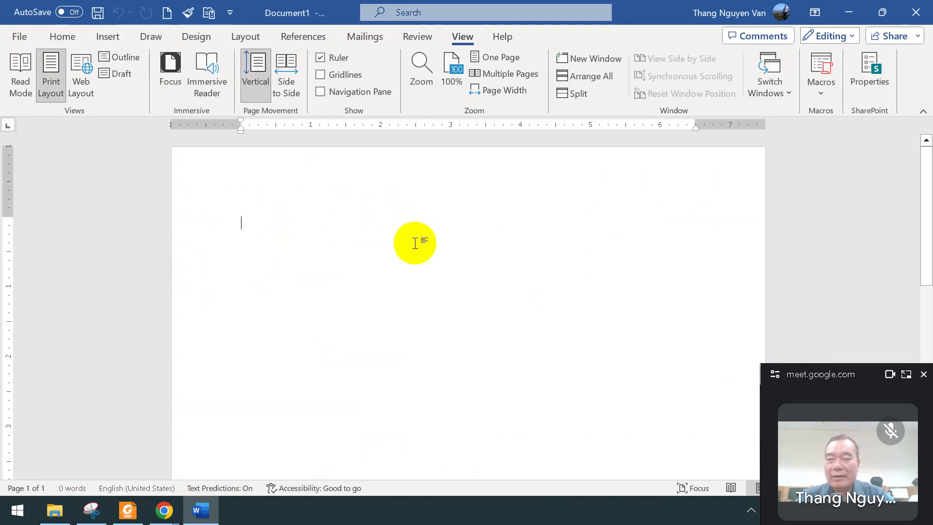
{"action": "type", "text": "=rand(3,4"}
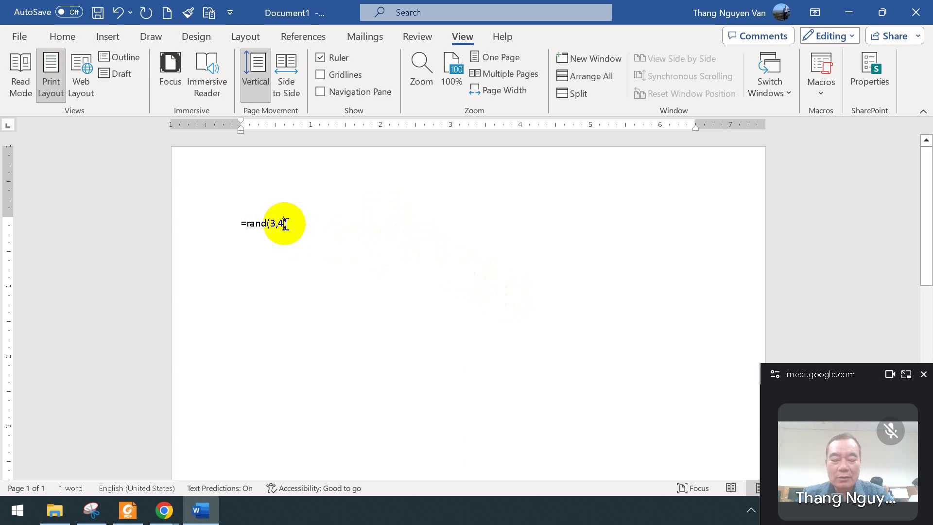
{"action": "key", "text": "BackSpace"}
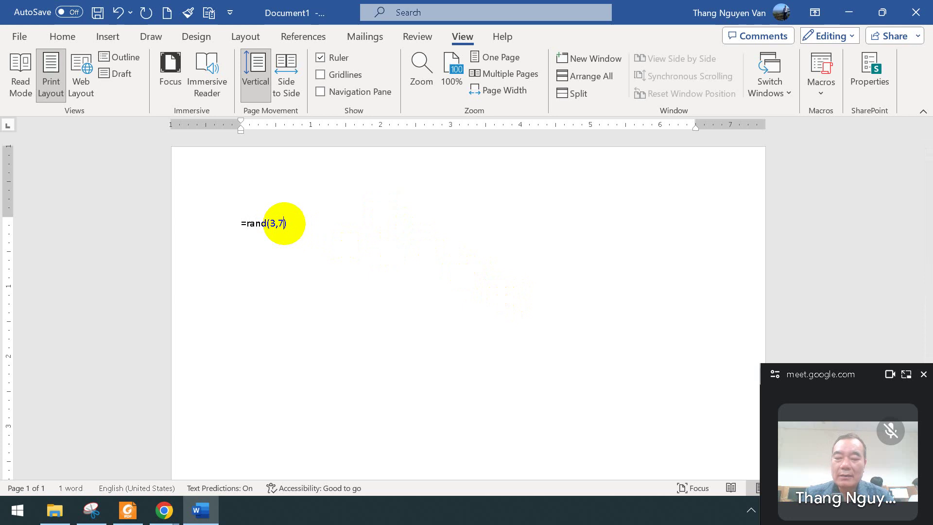
{"action": "type", "text": "7"}
{"action": "key", "text": "Return"}
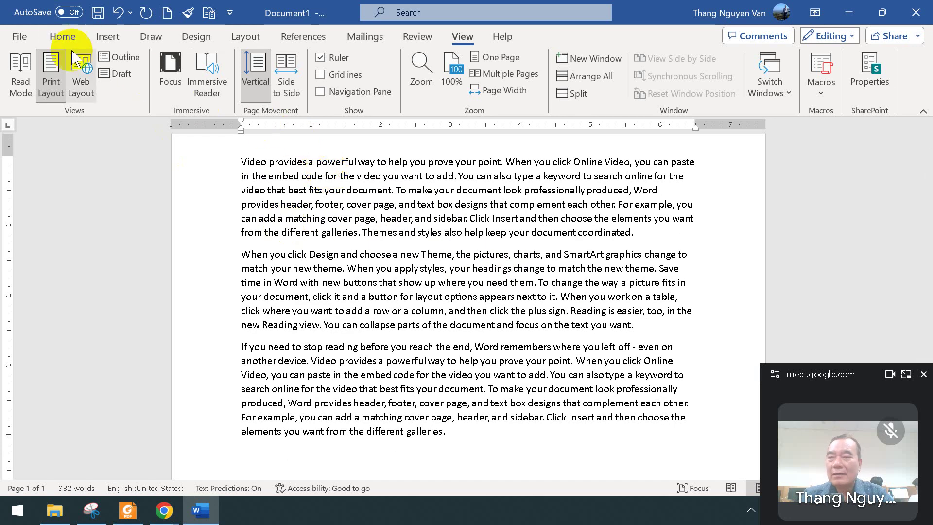
Show the formatting marks, select the first paragraph to demonstrate its extent, and split it after "text box".
{"action": "left_click", "coordinate": [62, 37]}
{"action": "left_click", "coordinate": [414, 64]}
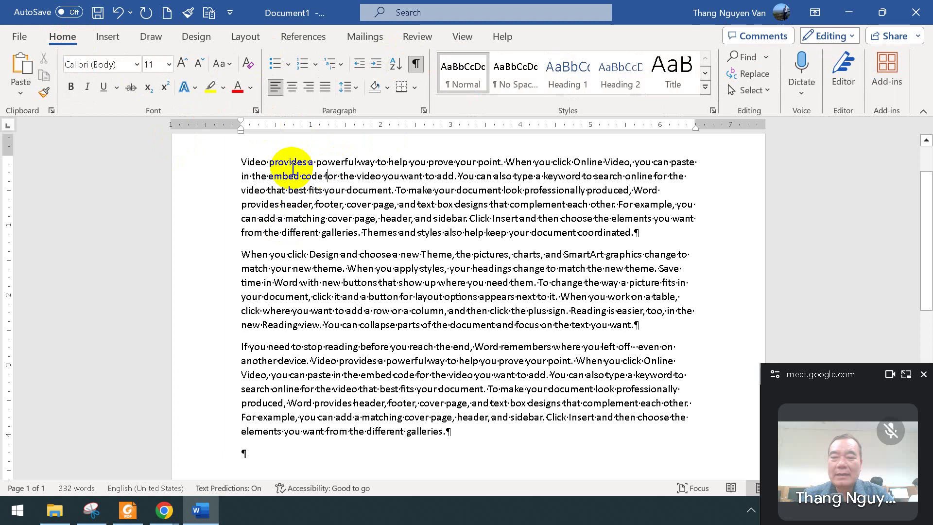
{"action": "left_click_drag", "start_coordinate": [242, 162], "coordinate": [629, 237]}
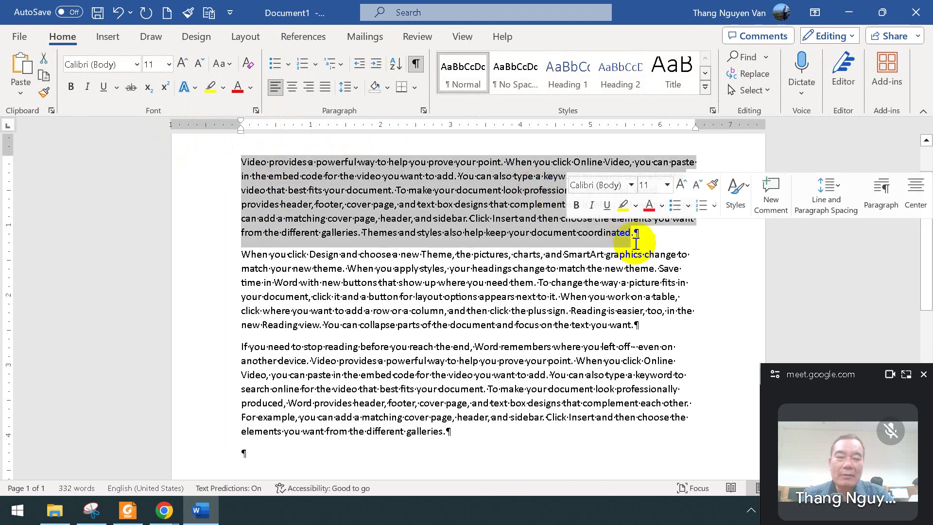
{"action": "left_click", "coordinate": [457, 203]}
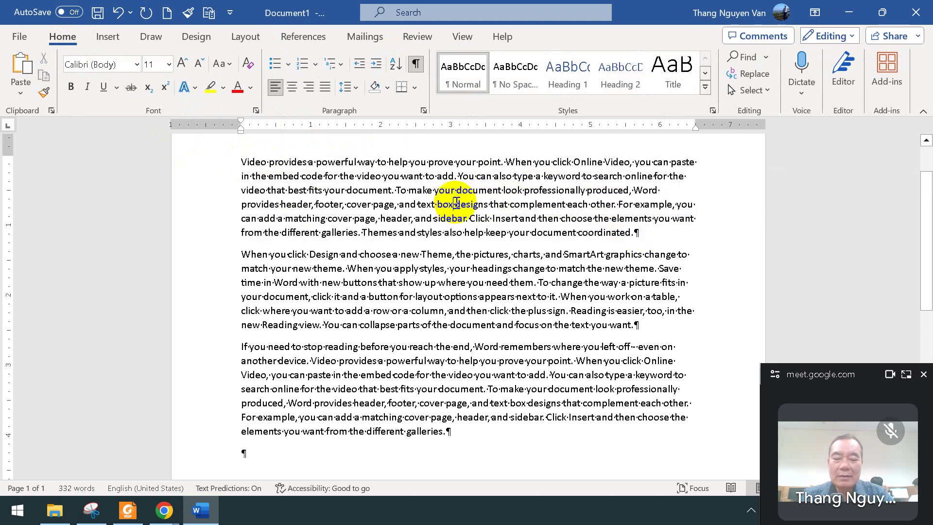
{"action": "key", "text": "Return"}
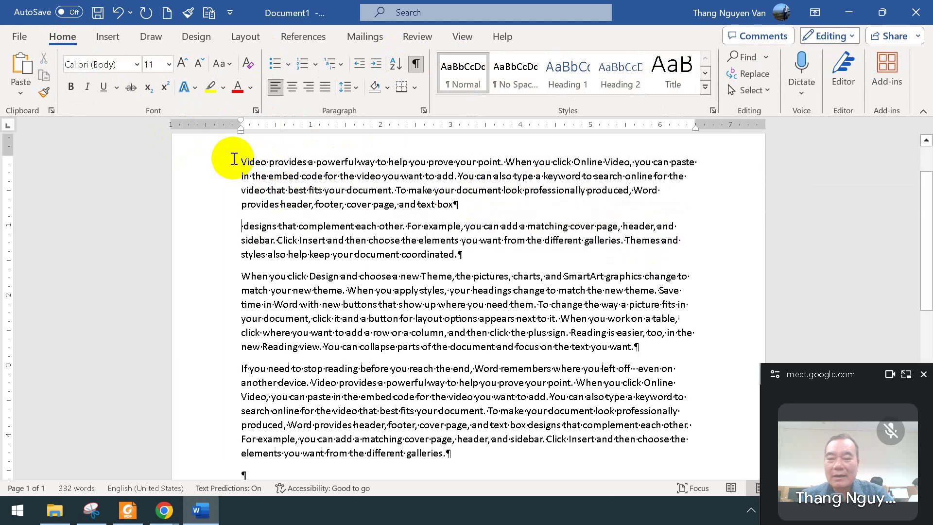
{"action": "left_click_drag", "start_coordinate": [242, 162], "coordinate": [479, 259]}
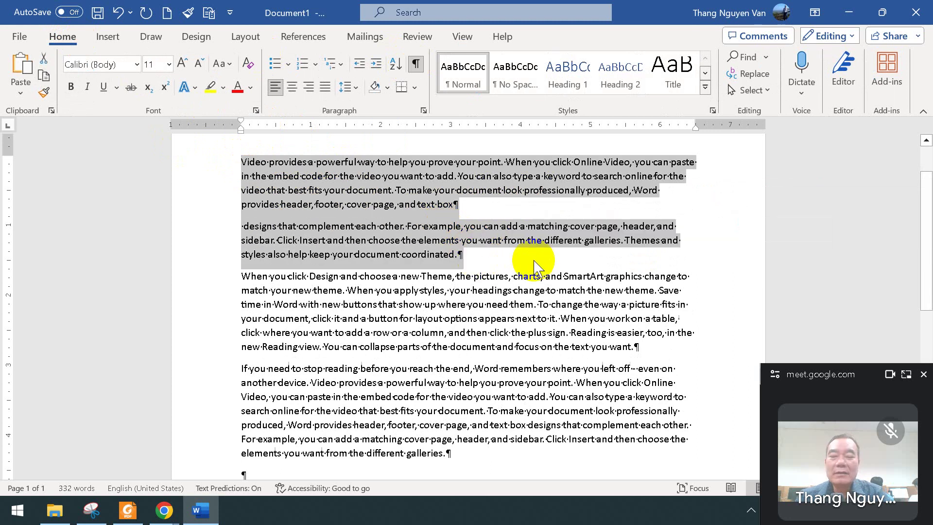
{"action": "left_click", "coordinate": [478, 260]}
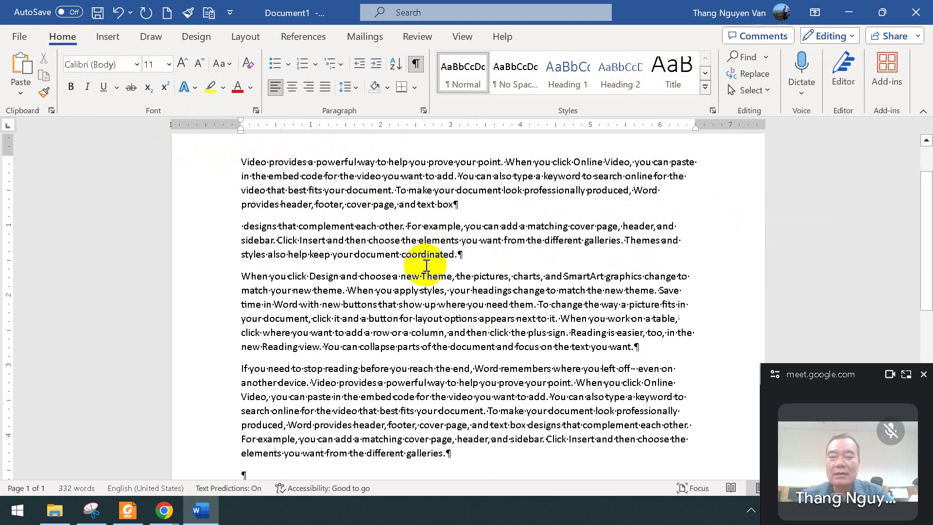
{"action": "left_click", "coordinate": [478, 281]}
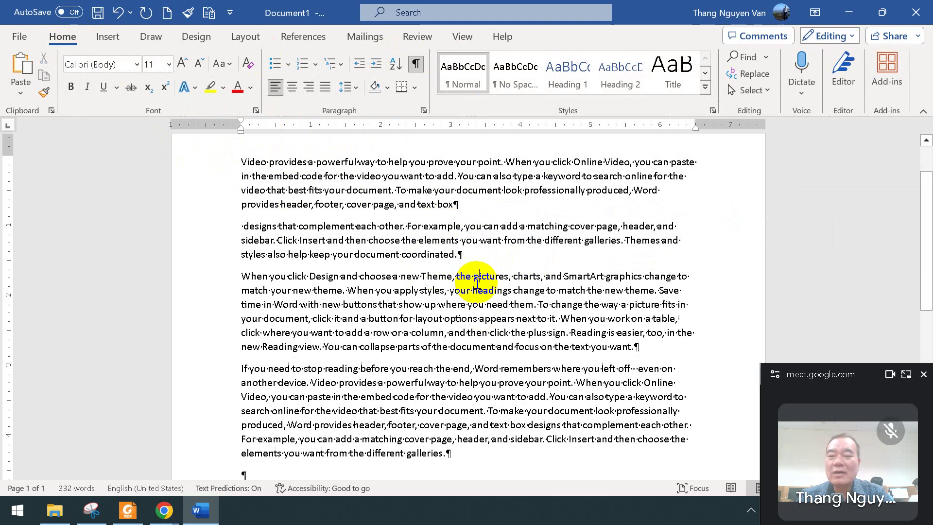
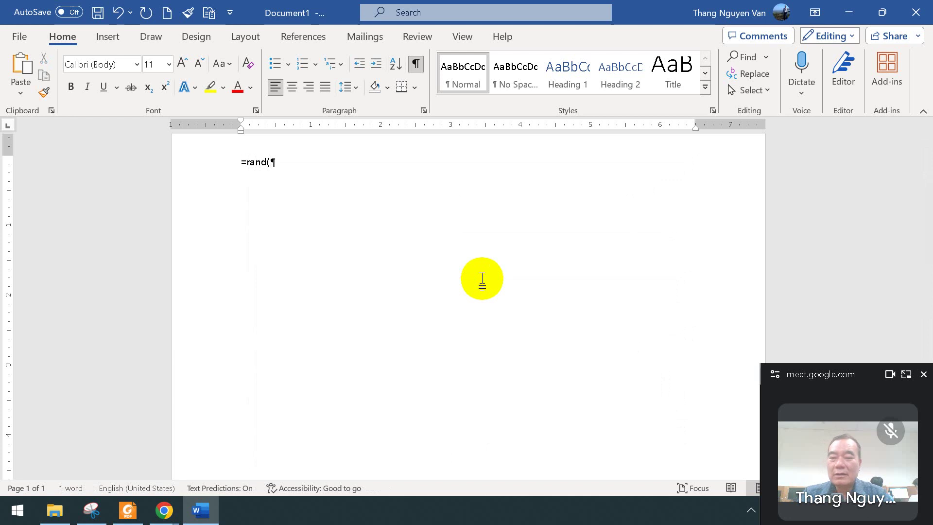
Generate longer sample text with =rand(30,10) in place of the earlier text and hide the formatting marks.
{"action": "type", "text": "30,10"}
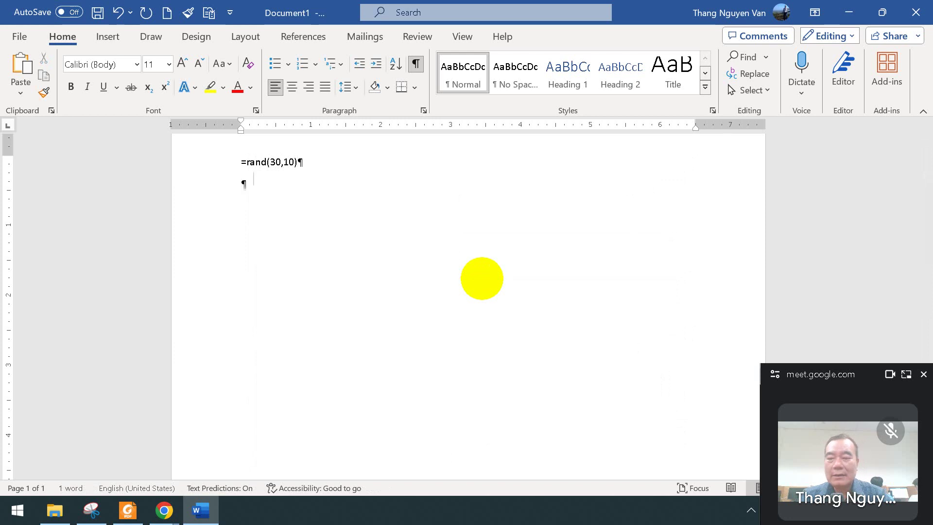
{"action": "left_click", "coordinate": [416, 63]}
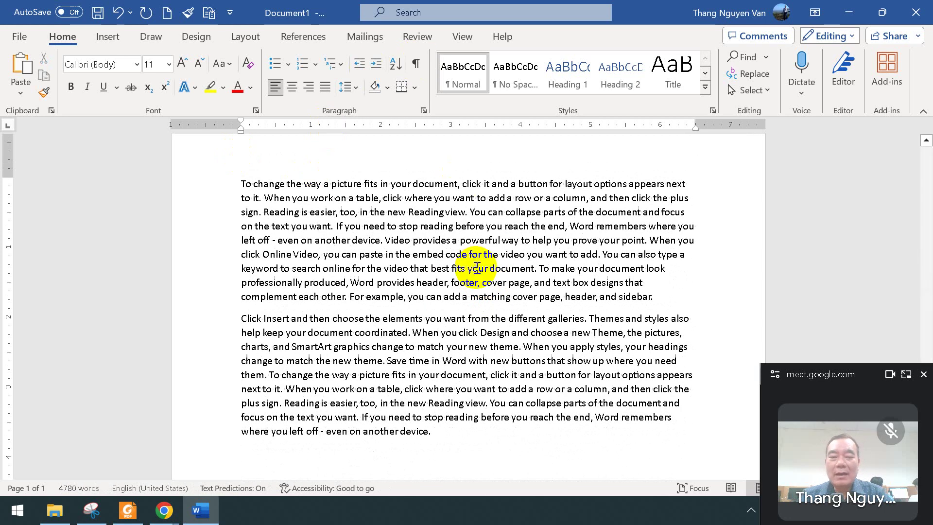
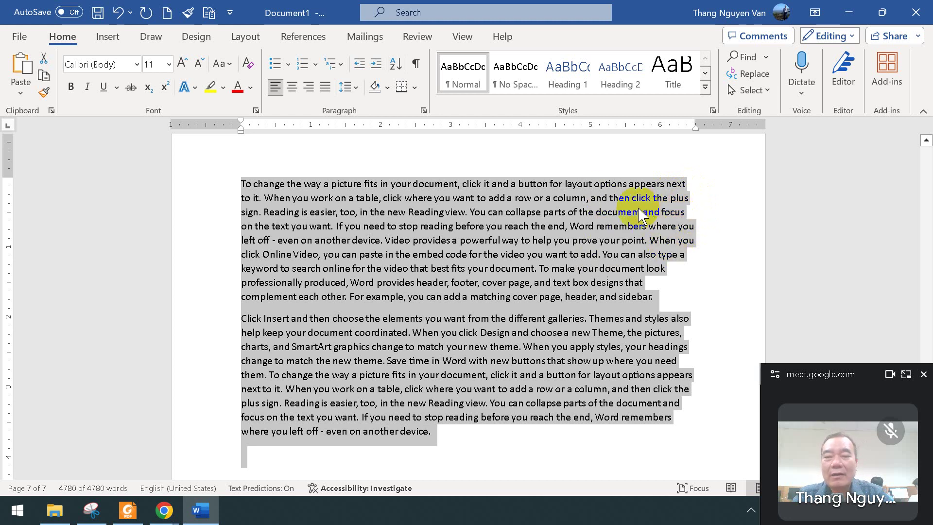
Center the whole document's text, change its alignment to justified and clear the selection.
{"action": "left_click", "coordinate": [292, 88]}
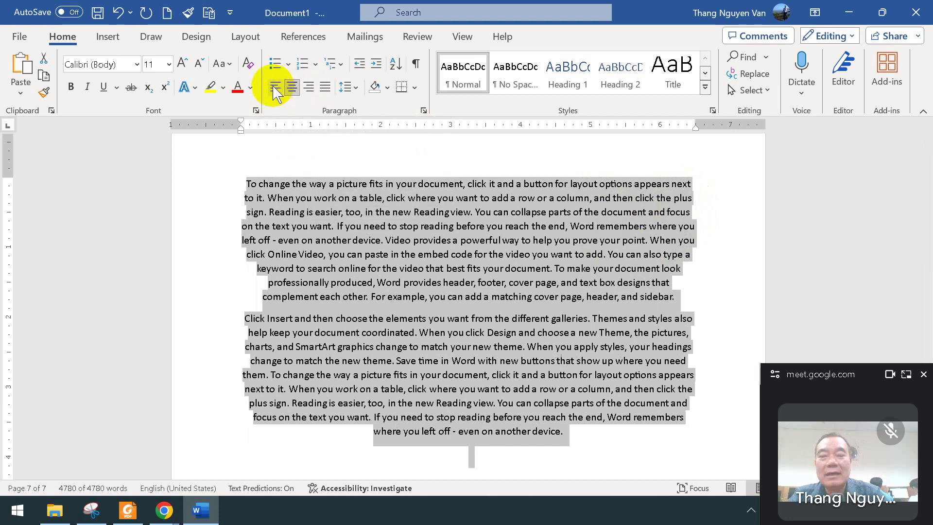
{"action": "key", "text": "ctrl+j"}
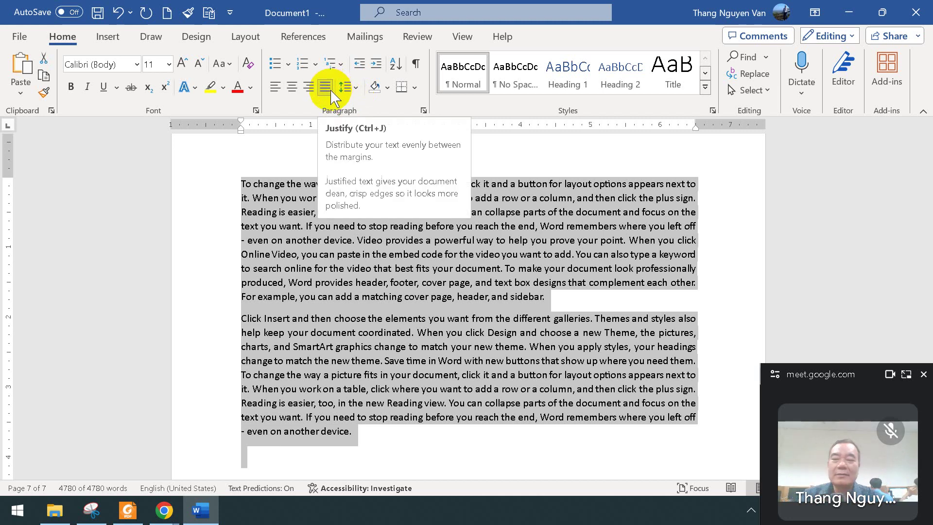
{"action": "left_click", "coordinate": [335, 431]}
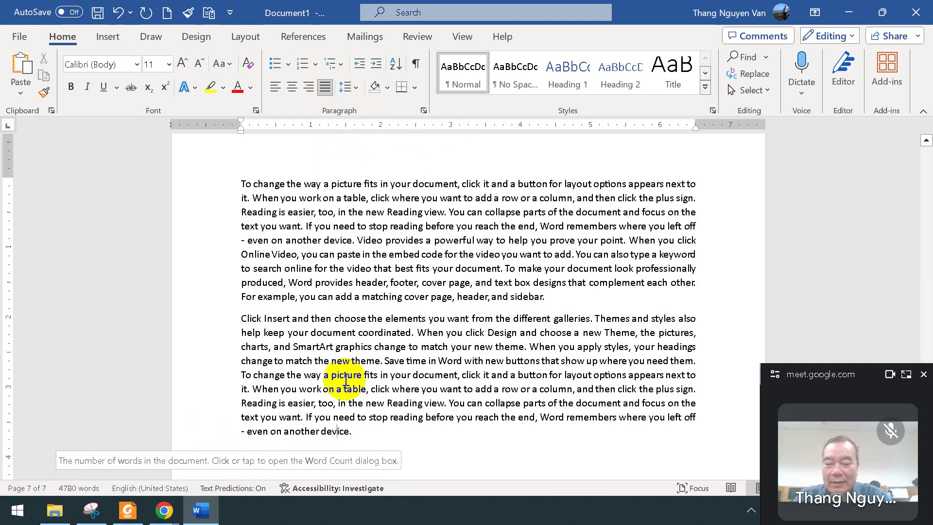
{"action": "left_click", "coordinate": [366, 433]}
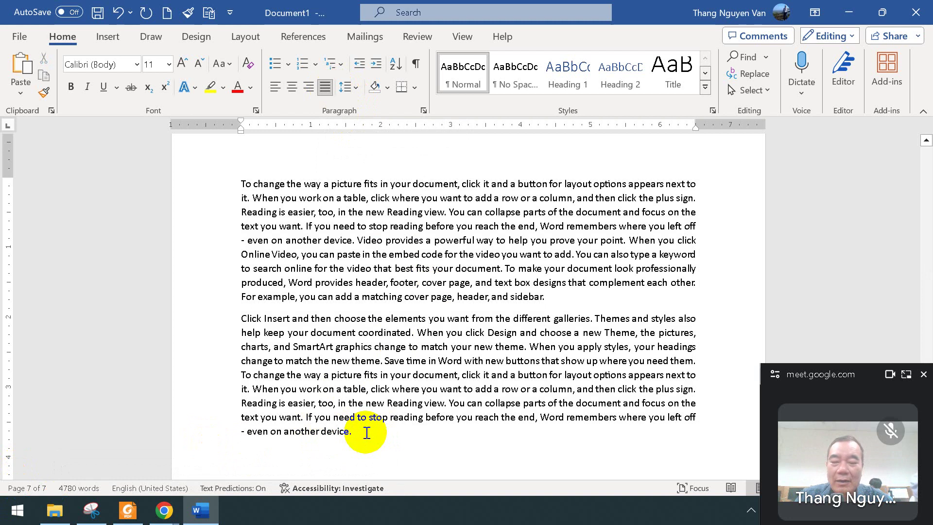
{"action": "scroll", "coordinate": [367, 433], "scroll_direction": "up", "scroll_amount": 3}
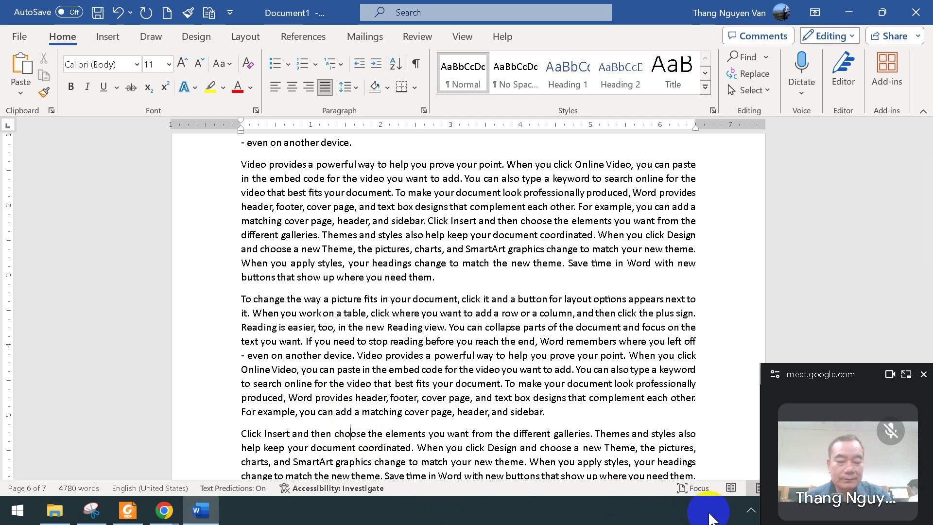
{"action": "left_click", "coordinate": [750, 512]}
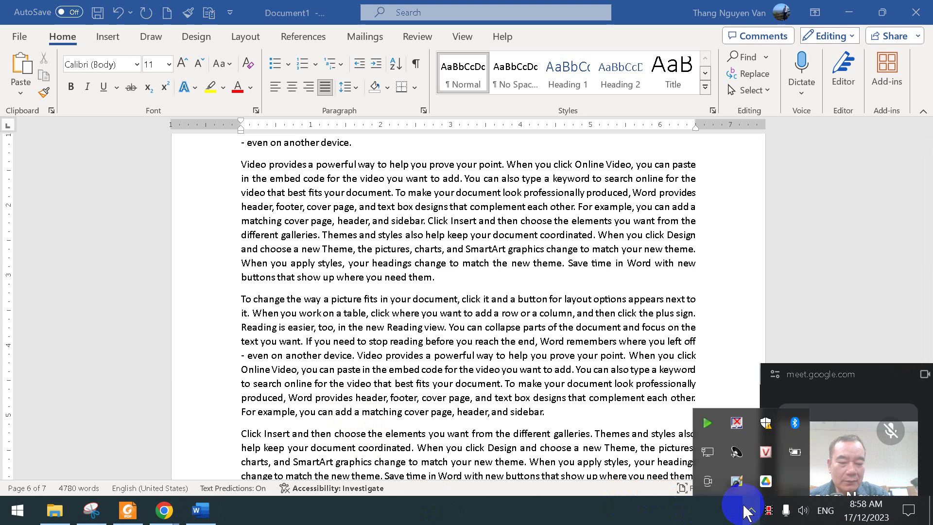
{"action": "left_click", "coordinate": [393, 479]}
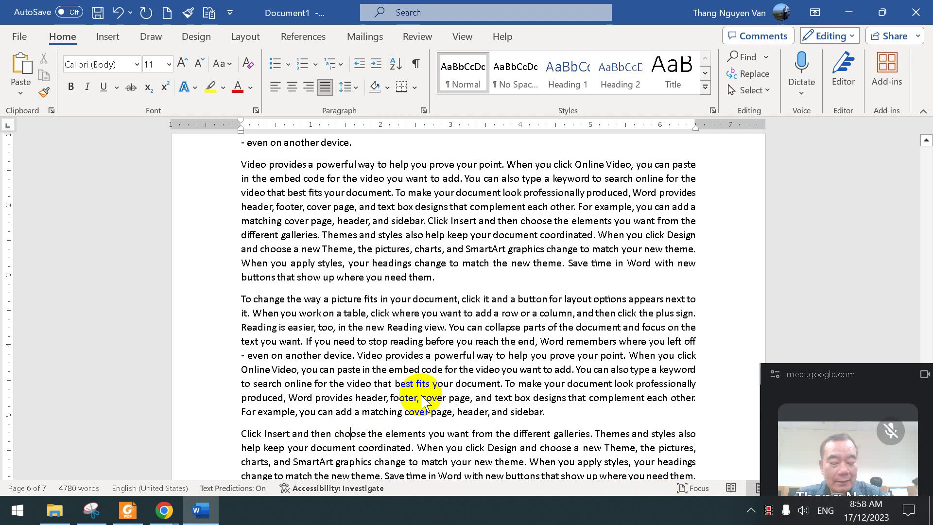
{"action": "scroll", "coordinate": [422, 403], "scroll_direction": "down", "scroll_amount": 7}
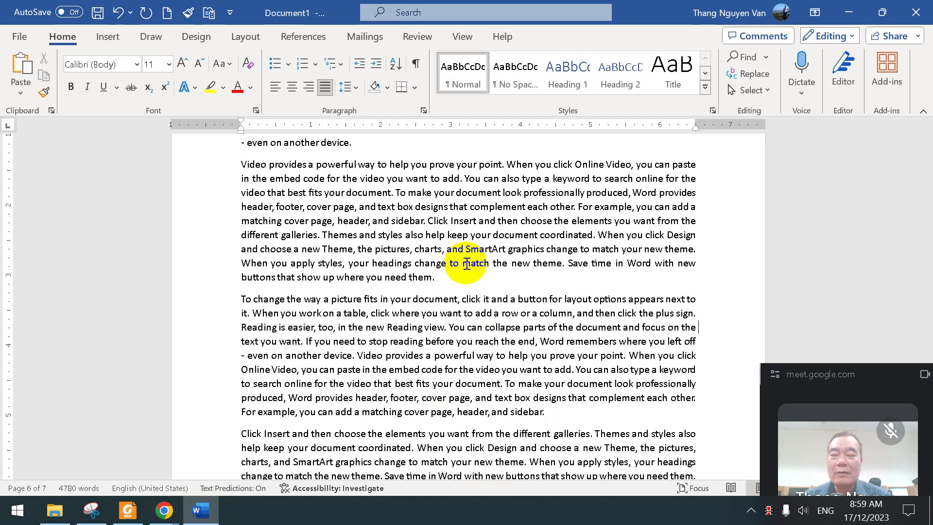
Select the word "box" on page 6, and move the cursor to the document's beginning and to its end.
{"action": "double_click", "coordinate": [400, 208]}
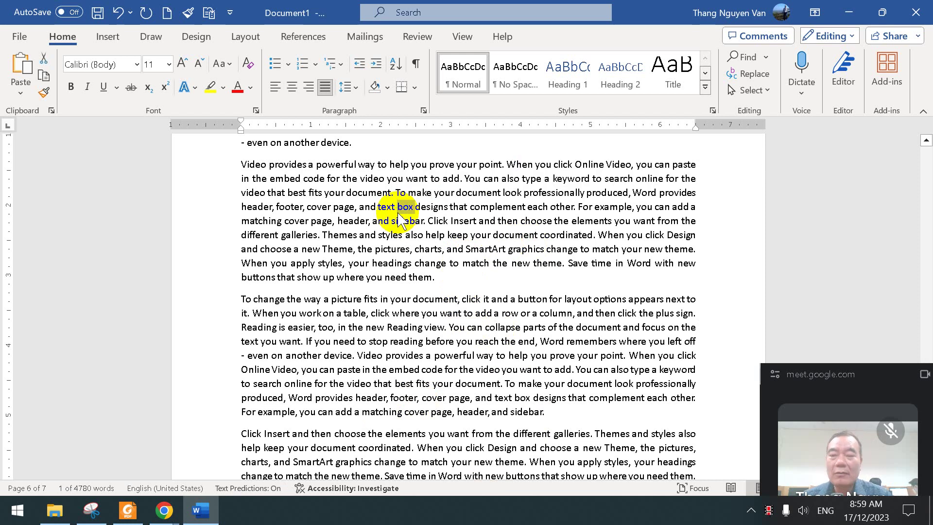
{"action": "key", "text": "ctrl+Home"}
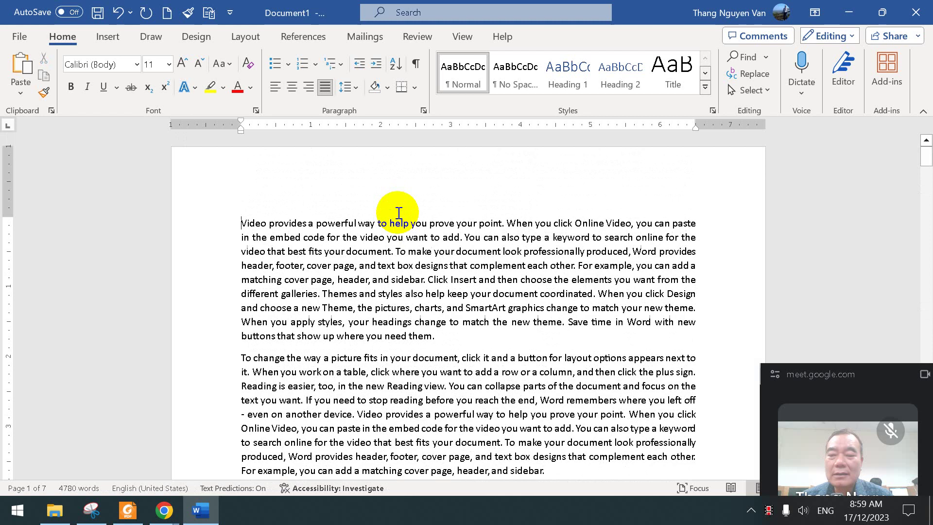
{"action": "key", "text": "ctrl+End"}
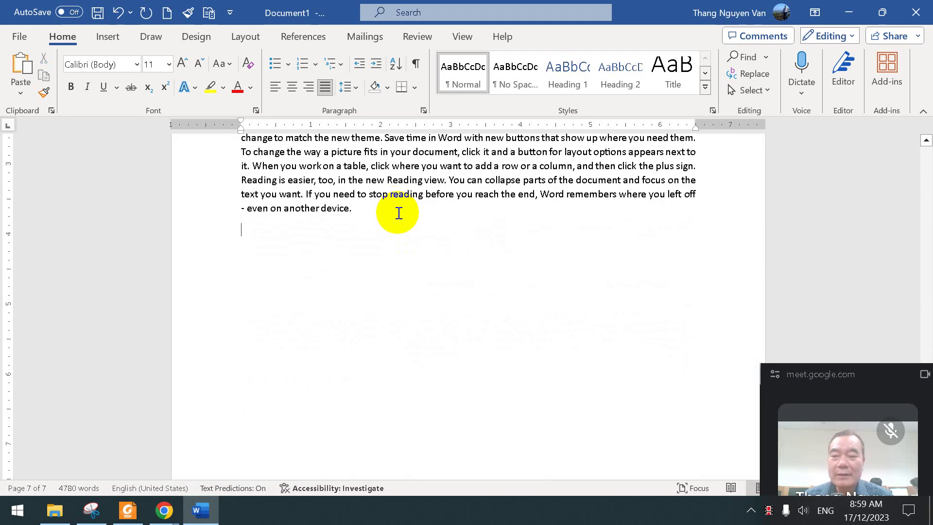
{"action": "key", "text": "Up"}
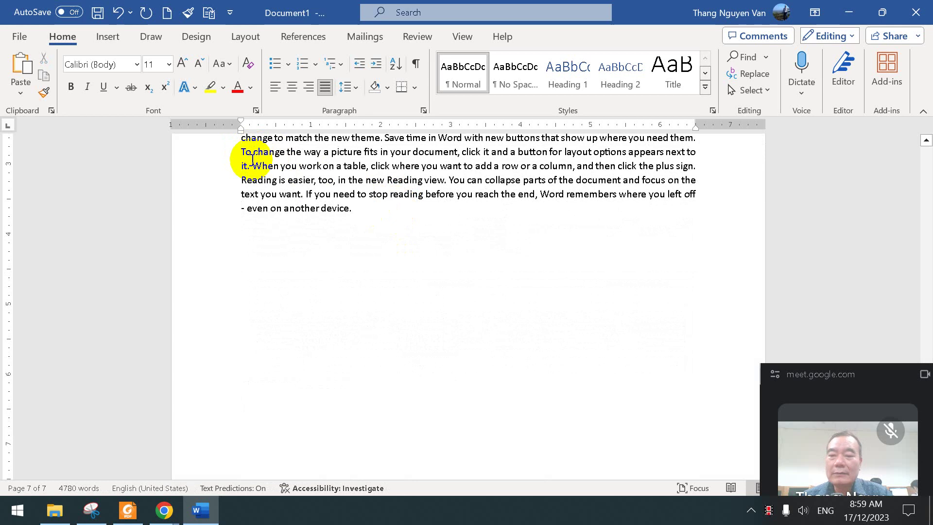
Select the passage from "another device" to "cover" in the second-to-last paragraph and clear the selection.
{"action": "scroll", "coordinate": [340, 180], "scroll_direction": "up", "scroll_amount": 1}
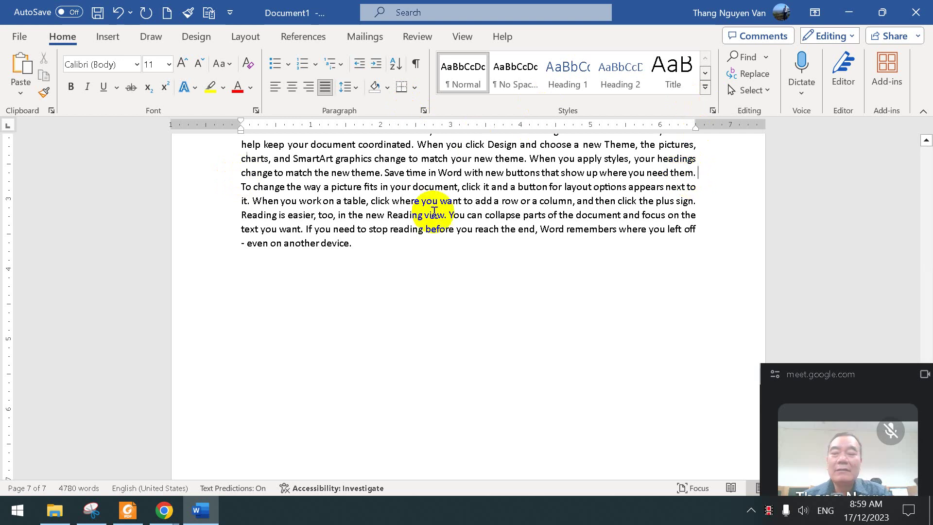
{"action": "scroll", "coordinate": [427, 214], "scroll_direction": "up", "scroll_amount": 3}
{"action": "double_click", "coordinate": [248, 173]}
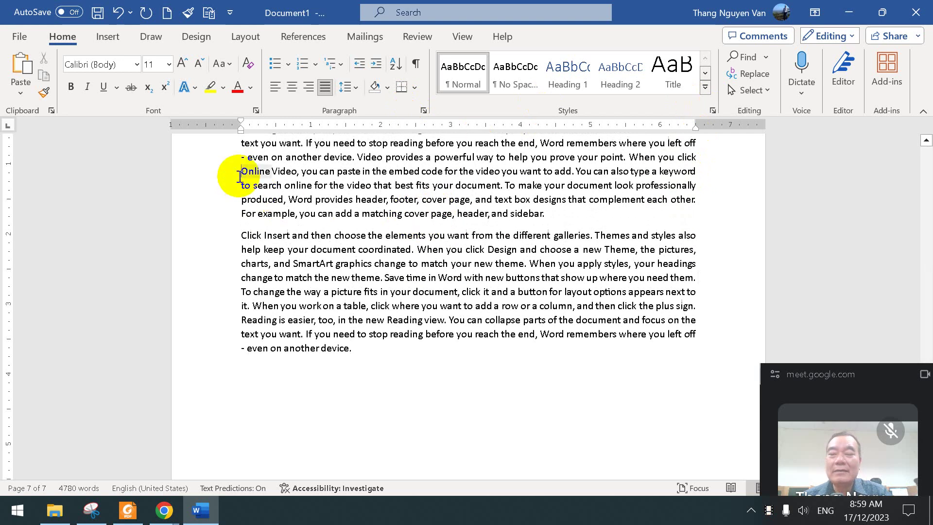
{"action": "left_click", "coordinate": [363, 185]}
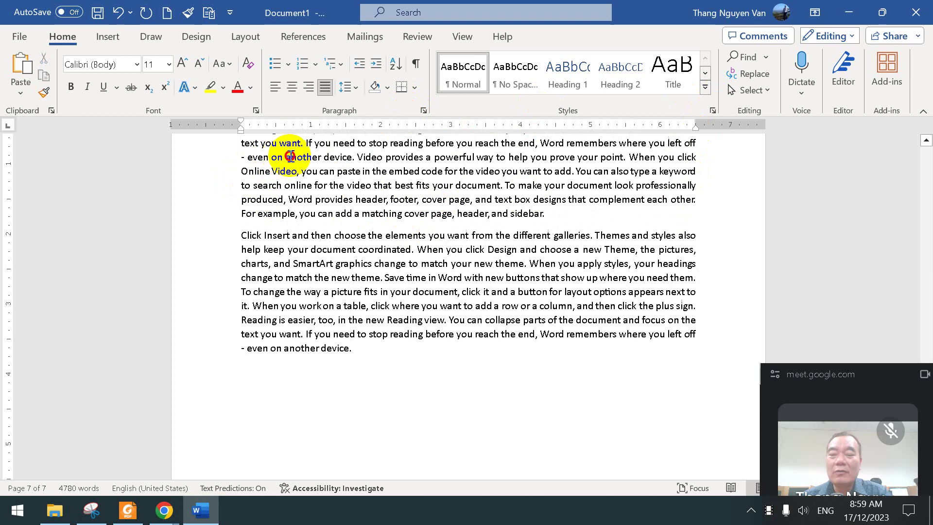
{"action": "left_click_drag", "start_coordinate": [286, 157], "coordinate": [426, 196]}
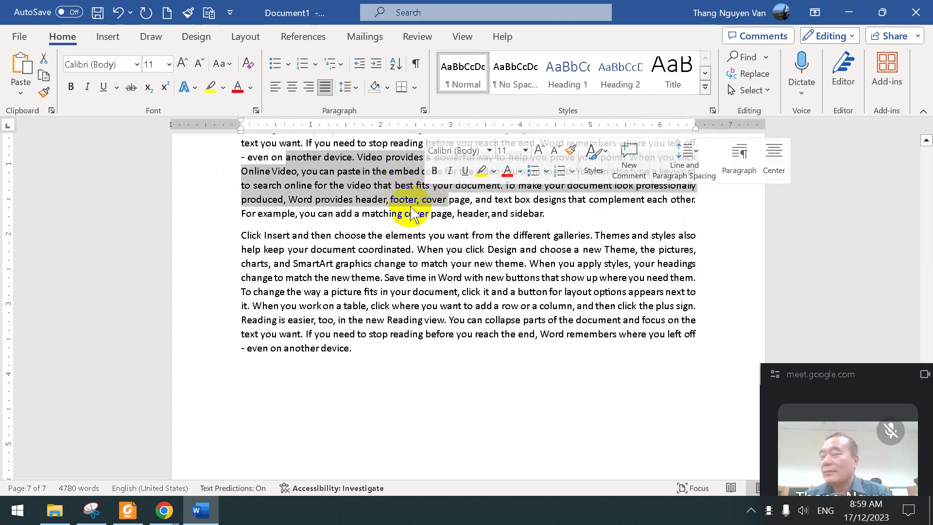
{"action": "left_click", "coordinate": [401, 202]}
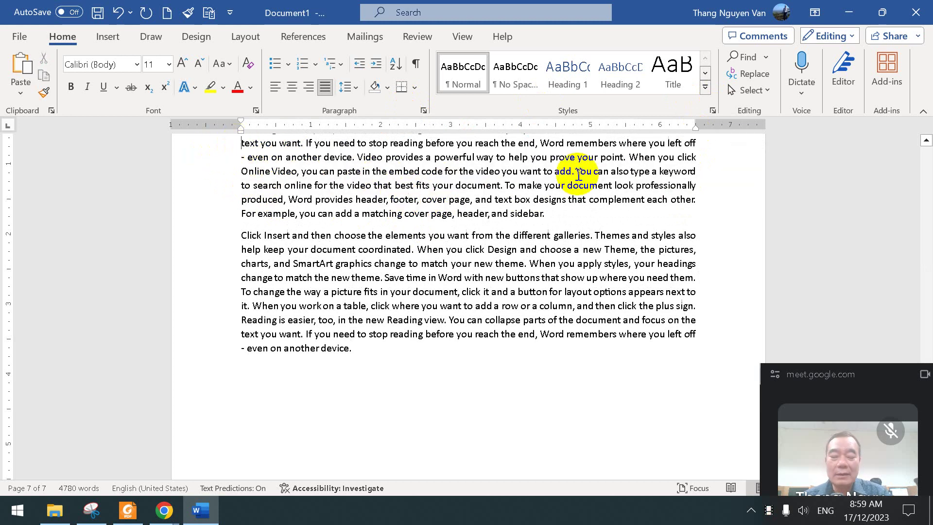
Select the text from "text you want." into "If you" character by character in the second-to-last paragraph and clear the selection.
{"action": "scroll", "coordinate": [578, 175], "scroll_direction": "up", "scroll_amount": 1}
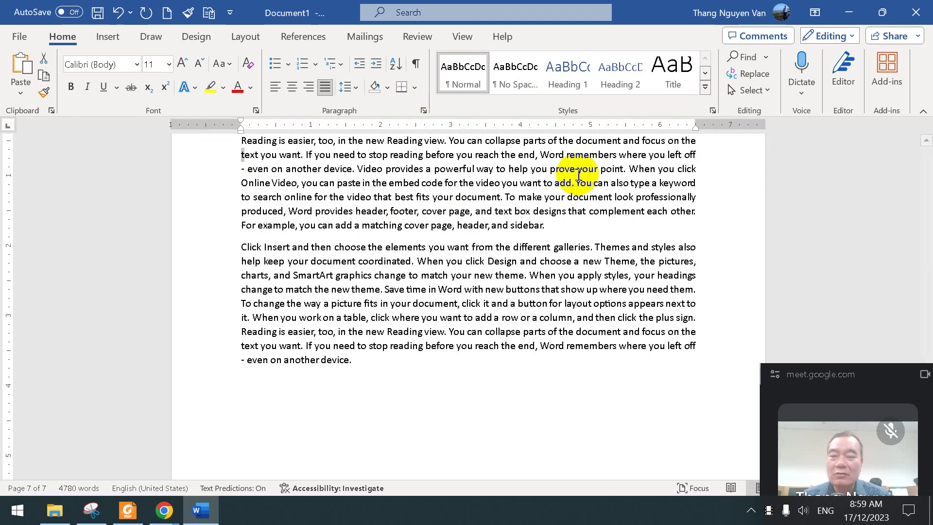
{"action": "key", "text": "shift+Right"}
{"action": "key", "text": "shift+Right"}
{"action": "key", "text": "shift+Right"}
{"action": "key", "text": "shift+Right"}
{"action": "key", "text": "shift+Right"}
{"action": "key", "text": "shift+Right"}
{"action": "key", "text": "shift+Right"}
{"action": "key", "text": "shift+Right"}
{"action": "key", "text": "shift+Right"}
{"action": "key", "text": "shift+Right"}
{"action": "key", "text": "shift+Right"}
{"action": "key", "text": "shift+Right"}
{"action": "key", "text": "shift+Right"}
{"action": "key", "text": "shift+Right"}
{"action": "key", "text": "shift+Right"}
{"action": "key", "text": "shift+Right"}
{"action": "key", "text": "shift+Right"}
{"action": "key", "text": "shift+Right"}
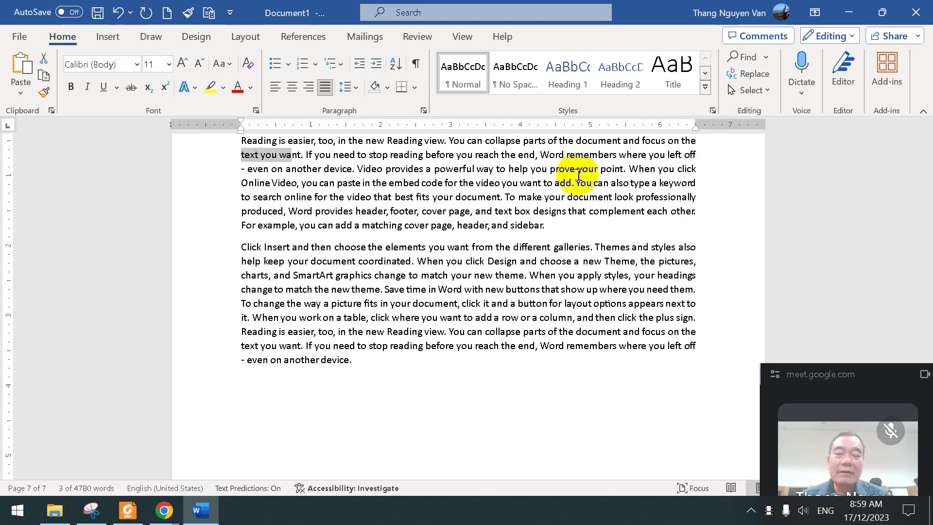
{"action": "key", "text": "shift+Right"}
{"action": "key", "text": "shift+Right"}
{"action": "key", "text": "shift+Right"}
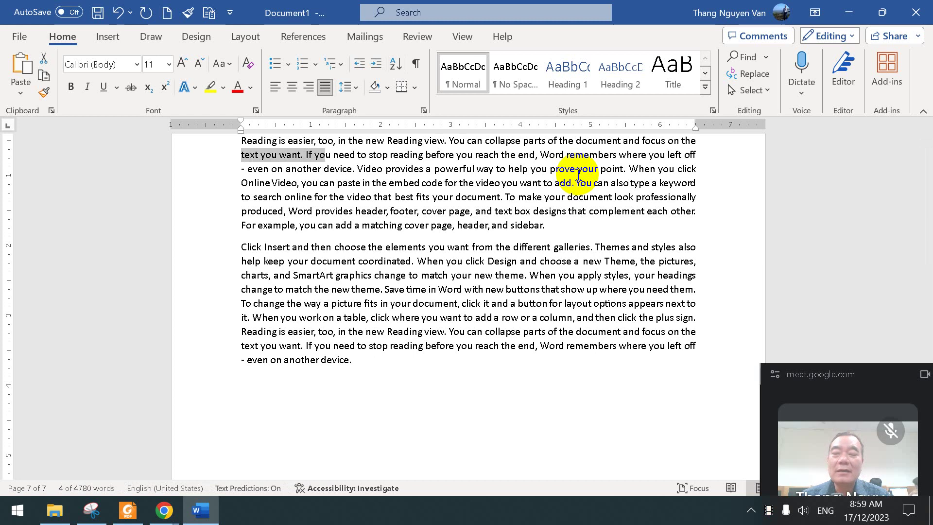
{"action": "left_click", "coordinate": [316, 156]}
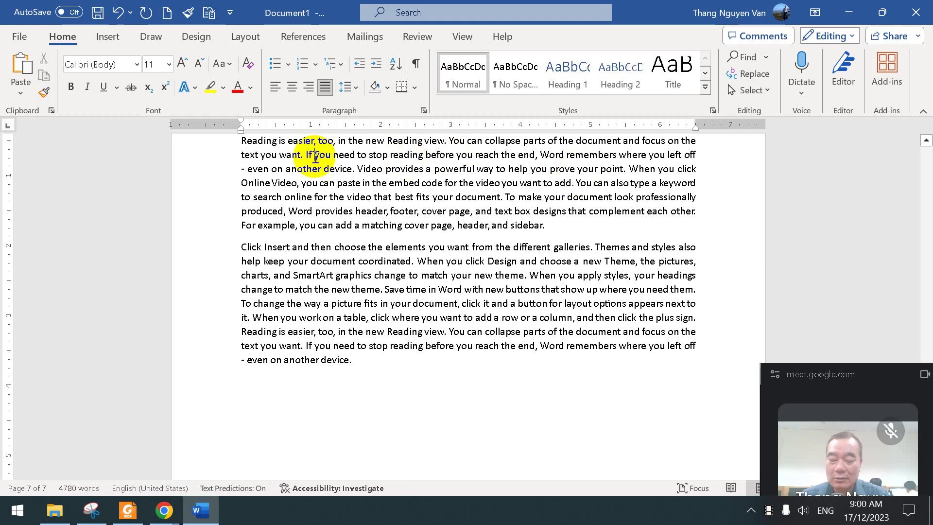
From "you need" in the same paragraph, select by character, extend by word to "reading", and select back to the paragraph's start.
{"action": "key", "text": "shift+Right"}
{"action": "key", "text": "shift+Right"}
{"action": "key", "text": "shift+Right"}
{"action": "key", "text": "shift+Right"}
{"action": "key", "text": "shift+Right"}
{"action": "key", "text": "shift+Right"}
{"action": "key", "text": "shift+Right"}
{"action": "key", "text": "shift+Right"}
{"action": "key", "text": "shift+Right"}
{"action": "key", "text": "shift+Right"}
{"action": "key", "text": "shift+Right"}
{"action": "key", "text": "shift+Right"}
{"action": "key", "text": "shift+Right"}
{"action": "key", "text": "shift+Right"}
{"action": "key", "text": "shift+Right"}
{"action": "key", "text": "shift+Right"}
{"action": "key", "text": "shift+Right"}
{"action": "key", "text": "shift+Right"}
{"action": "key", "text": "shift+Right"}
{"action": "key", "text": "shift+Right"}
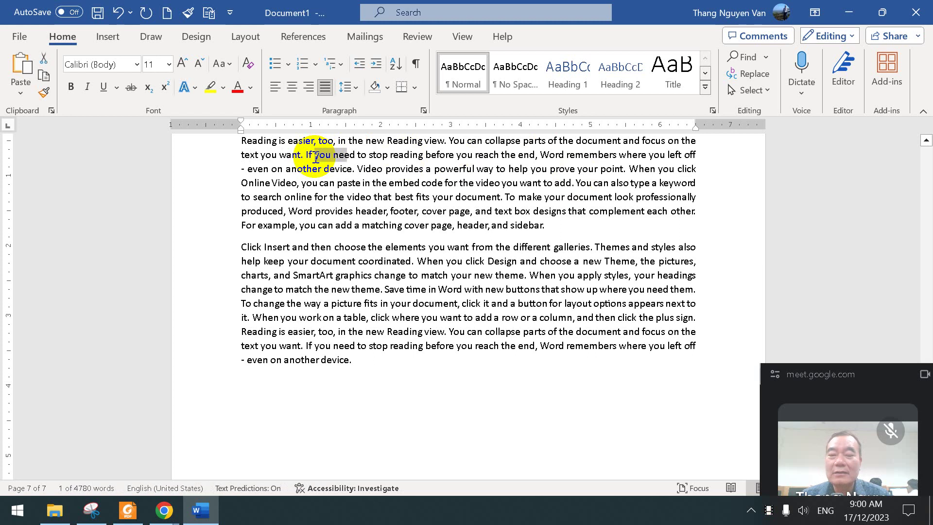
{"action": "key", "text": "ctrl+shift+Right"}
{"action": "key", "text": "ctrl+shift+Left"}
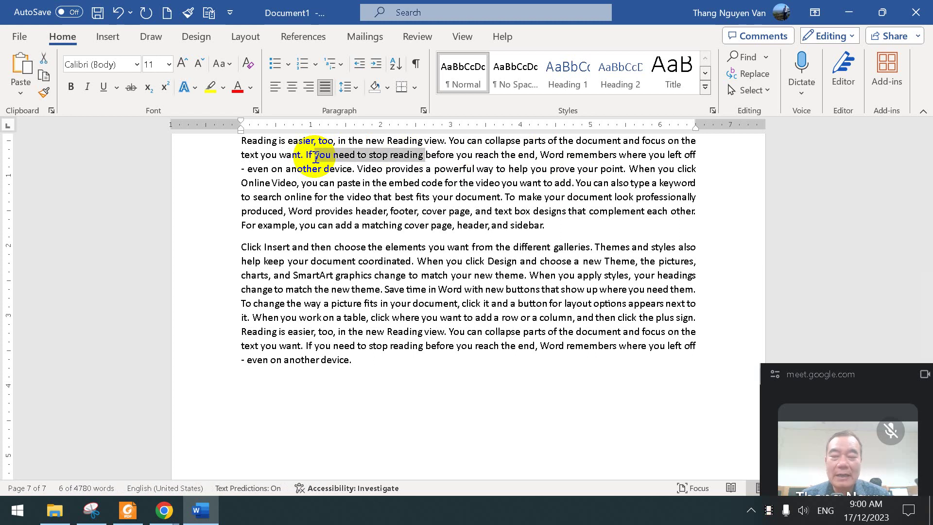
{"action": "key", "text": "ctrl+shift+Left"}
{"action": "key", "text": "ctrl+shift+Down"}
{"action": "key", "text": "ctrl+shift+Up"}
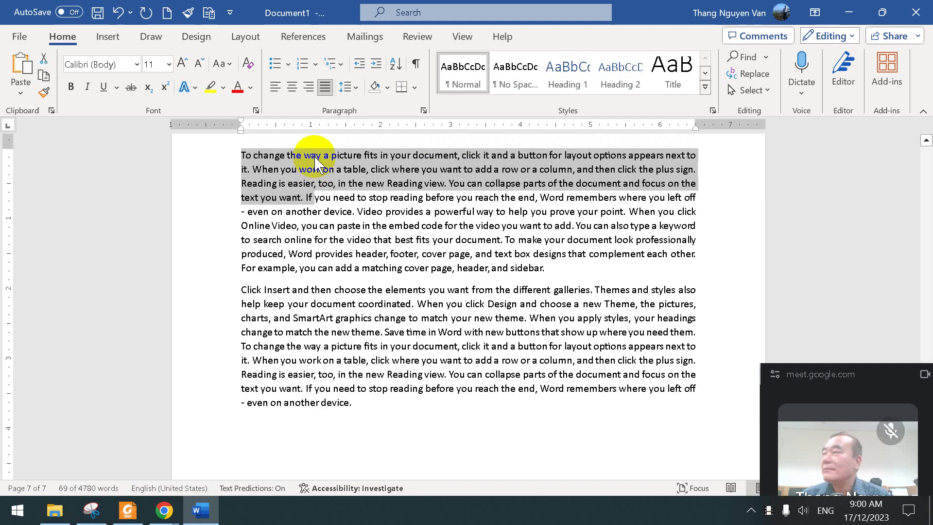
Select line by line from "another device" to "produced, Word" in the page 7 top paragraph and clear the selection.
{"action": "key", "text": "Down"}
{"action": "key", "text": "shift+Down"}
{"action": "key", "text": "shift+Down"}
{"action": "key", "text": "shift+Down"}
{"action": "key", "text": "shift+Down"}
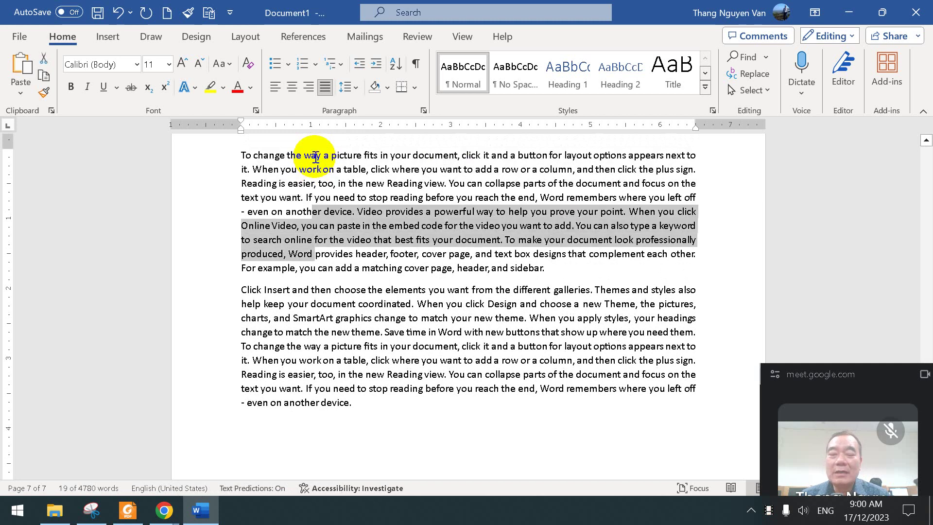
{"action": "key", "text": "shift+Up"}
{"action": "key", "text": "Down"}
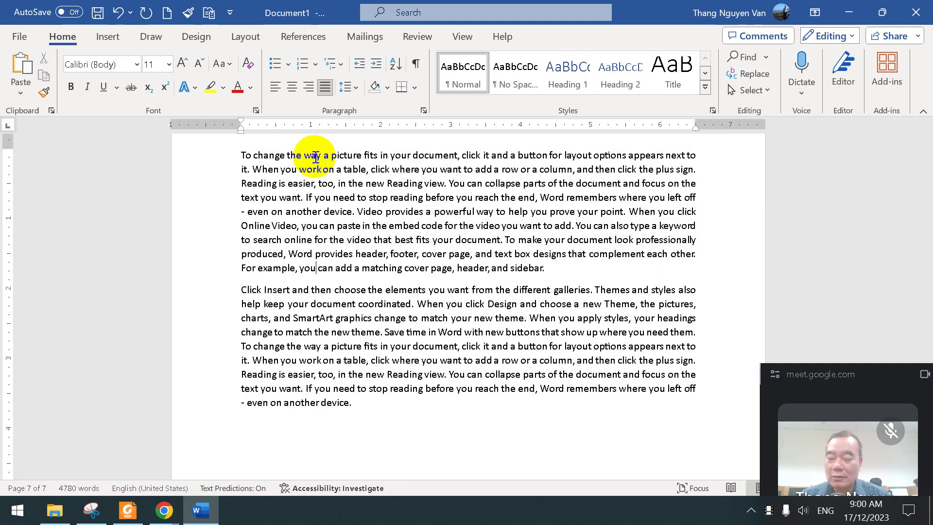
Select from "can add a matching cover page" through the end of the last paragraph and clear the selection.
{"action": "key", "text": "shift+End"}
{"action": "key", "text": "ctrl+shift+Down"}
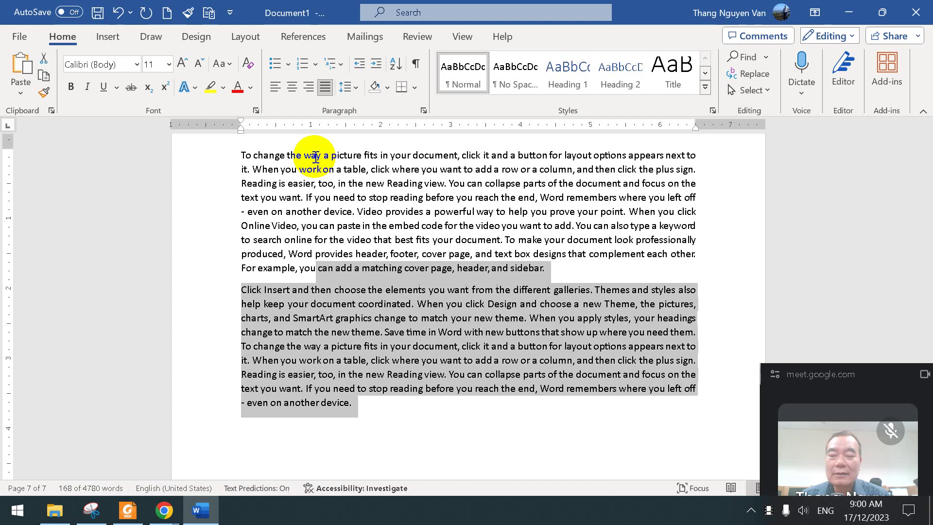
{"action": "key", "text": "ctrl+shift+Up"}
{"action": "left_click", "coordinate": [316, 157]}
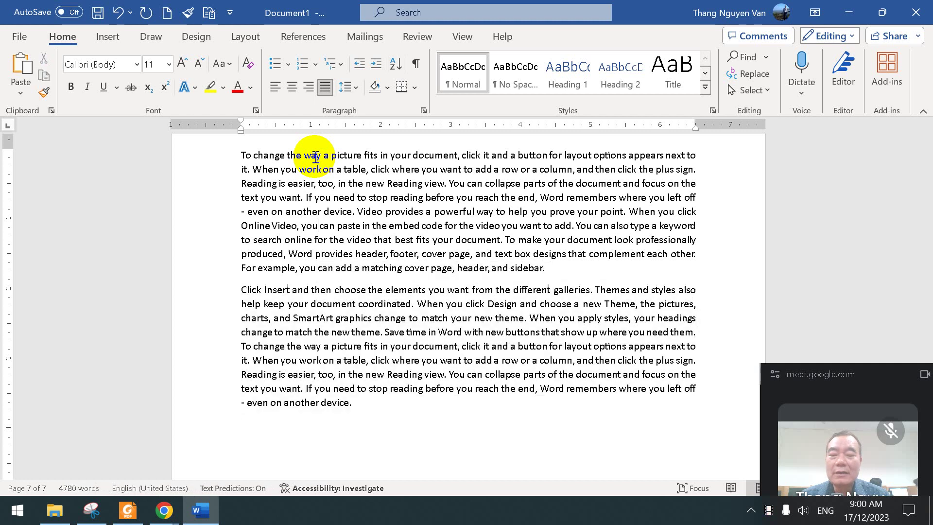
Select paragraph by paragraph from "the new theme" on page 6 to the document's end, shrink the selection by one paragraph and clear it.
{"action": "scroll", "coordinate": [316, 156], "scroll_direction": "up", "scroll_amount": 7}
{"action": "scroll", "coordinate": [316, 157], "scroll_direction": "up", "scroll_amount": 1}
{"action": "key", "text": "shift+Up"}
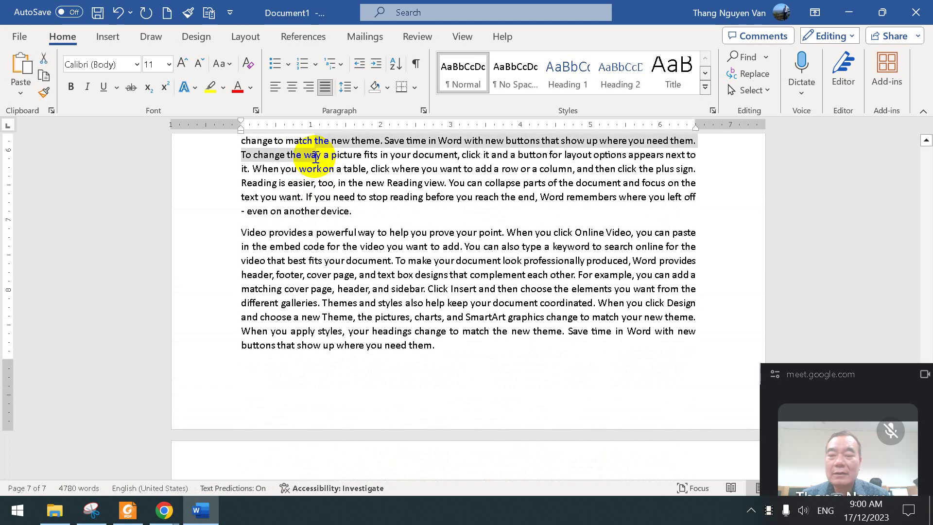
{"action": "key", "text": "ctrl+shift+Down"}
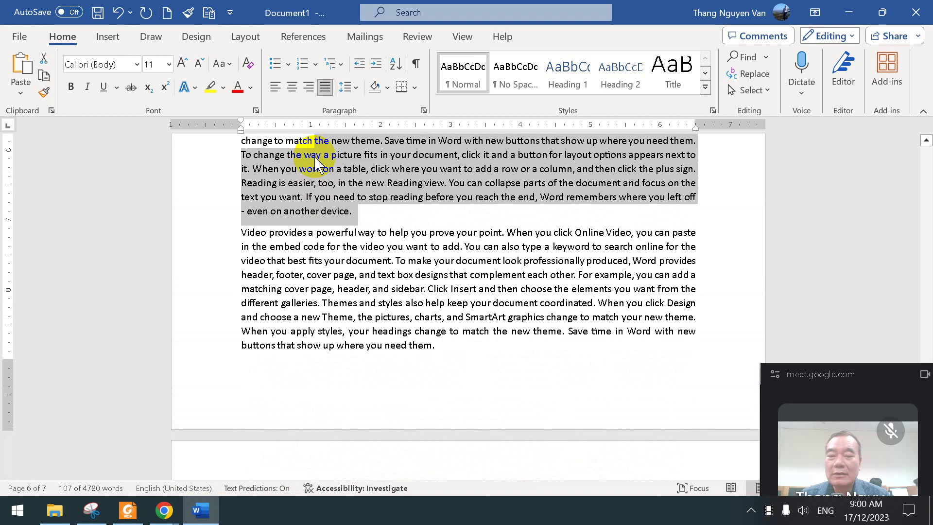
{"action": "key", "text": "ctrl+shift+Down"}
{"action": "key", "text": "ctrl+shift+Down"}
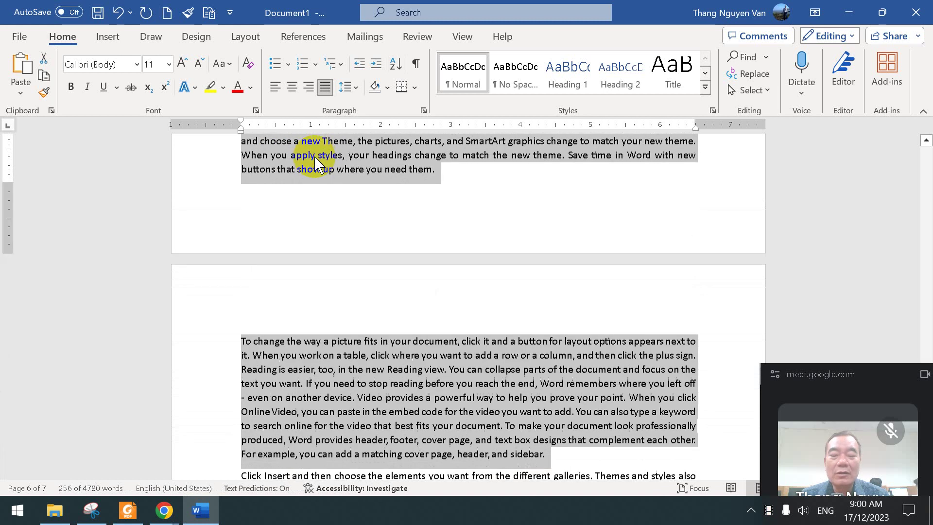
{"action": "key", "text": "ctrl+shift+Down"}
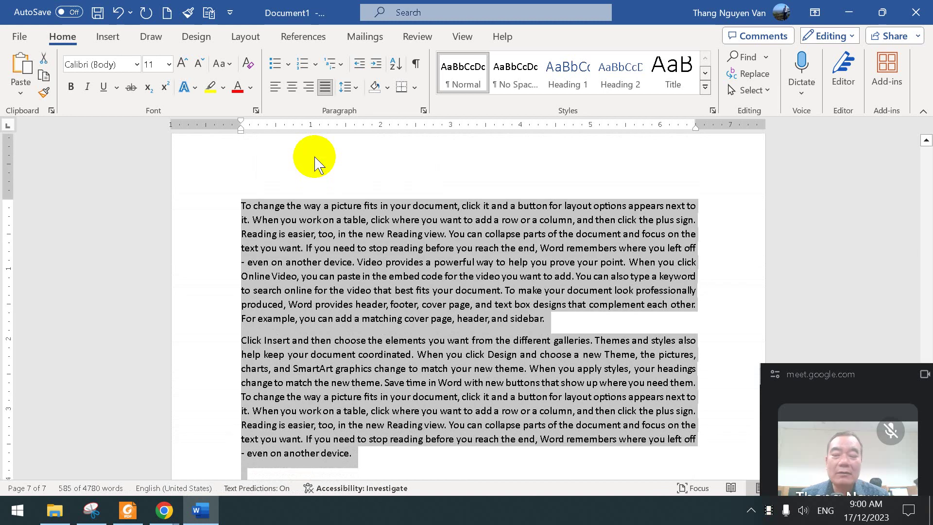
{"action": "key", "text": "ctrl+shift+Up"}
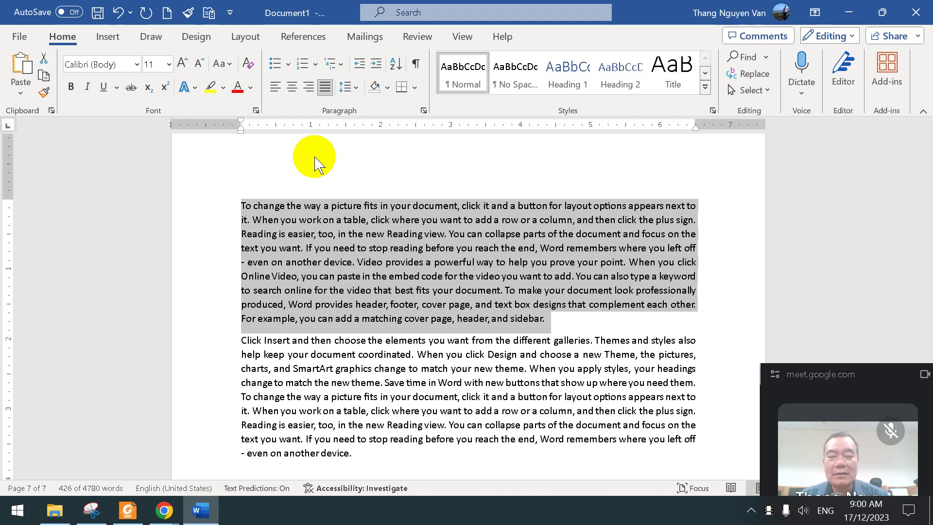
{"action": "key", "text": "Right"}
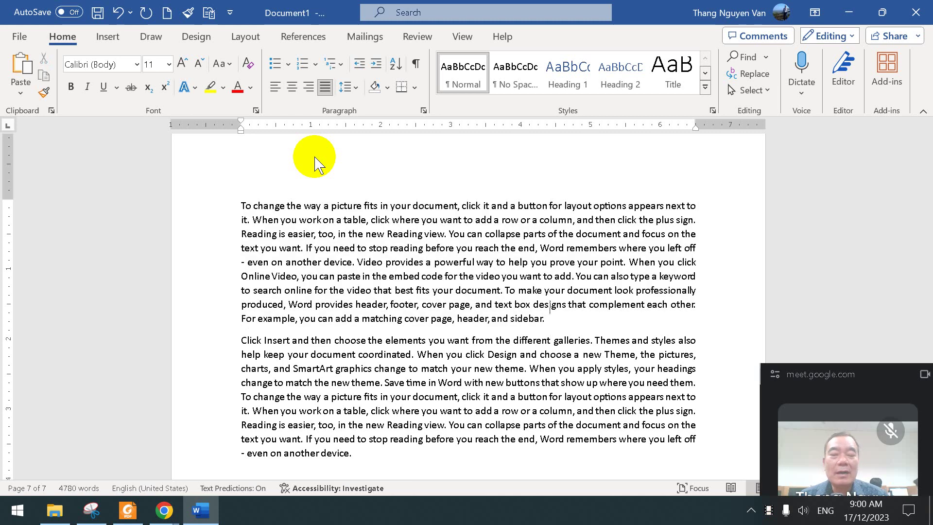
Select by word from after "it" to "click", extend to the paragraph's end and three lines further, and clear the selection.
{"action": "left_click", "coordinate": [245, 234]}
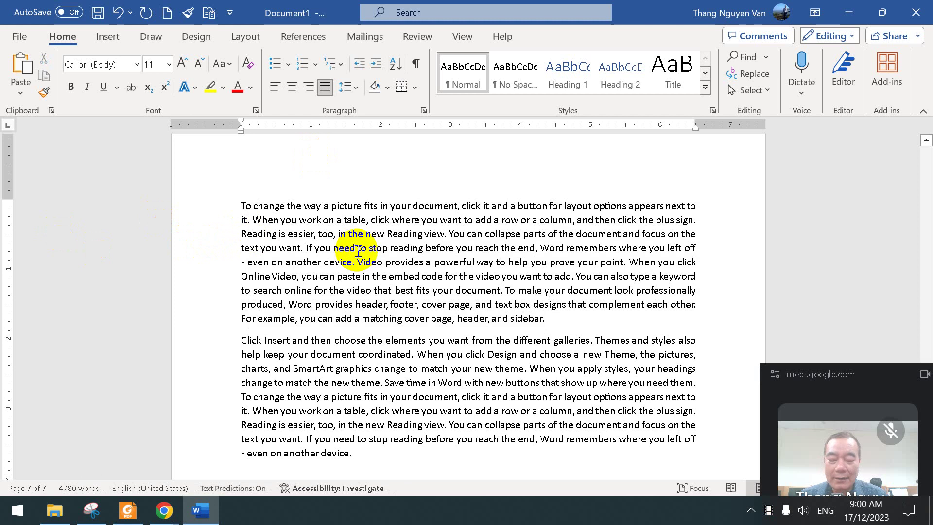
{"action": "key", "text": "shift+Right"}
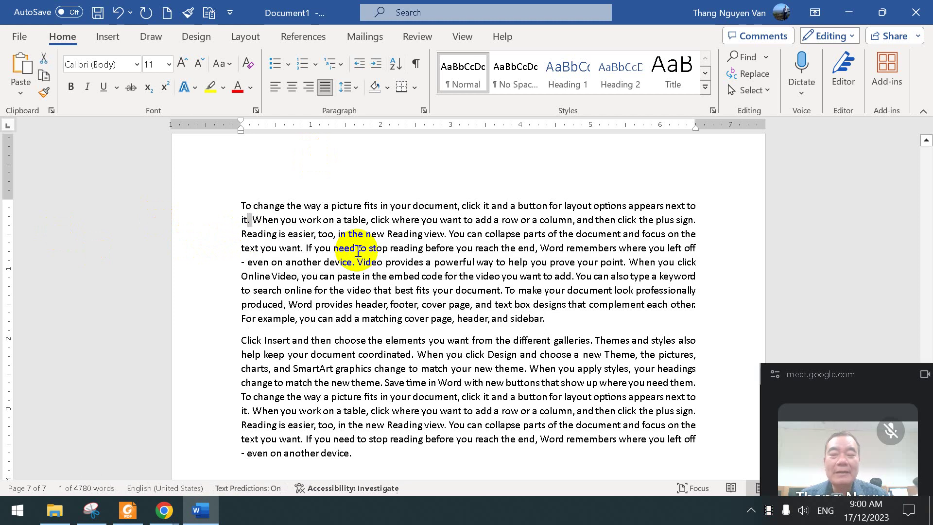
{"action": "key", "text": "ctrl+shift+Right"}
{"action": "key", "text": "ctrl+shift+Right"}
{"action": "key", "text": "ctrl+shift+Right"}
{"action": "key", "text": "ctrl+shift+Right"}
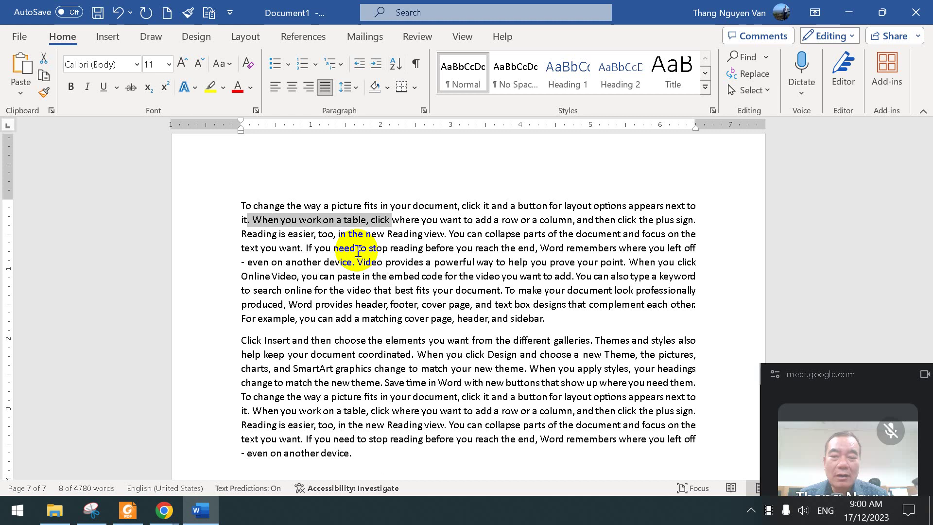
{"action": "key", "text": "ctrl+shift+Down"}
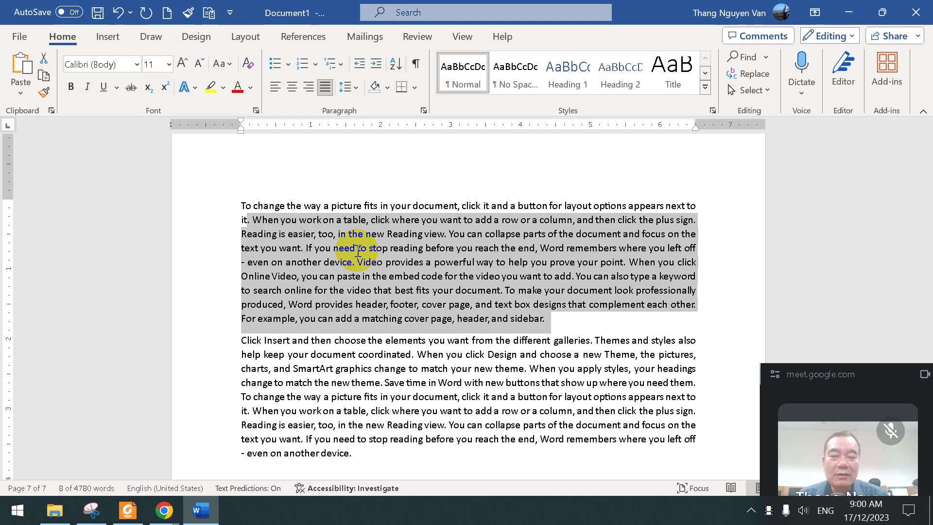
{"action": "key", "text": "shift+Down"}
{"action": "key", "text": "shift+Down"}
{"action": "key", "text": "shift+Down"}
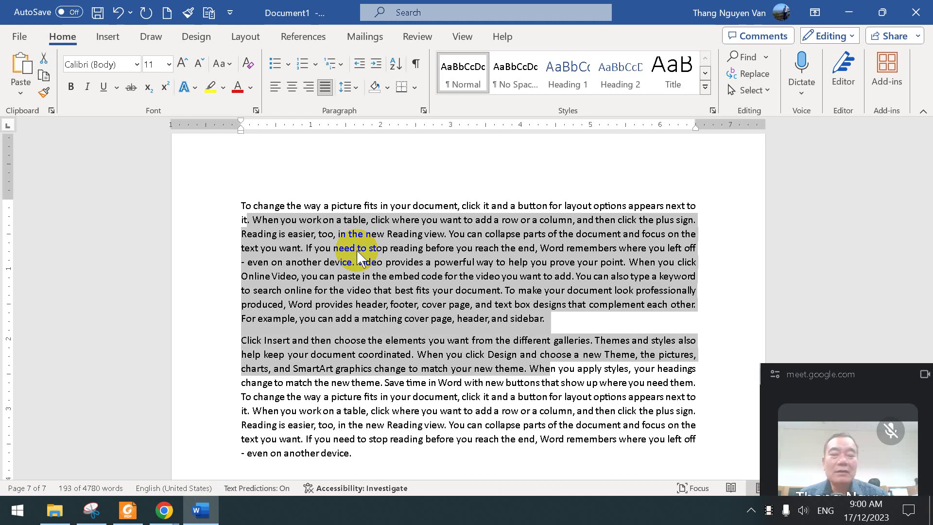
{"action": "left_click", "coordinate": [461, 315]}
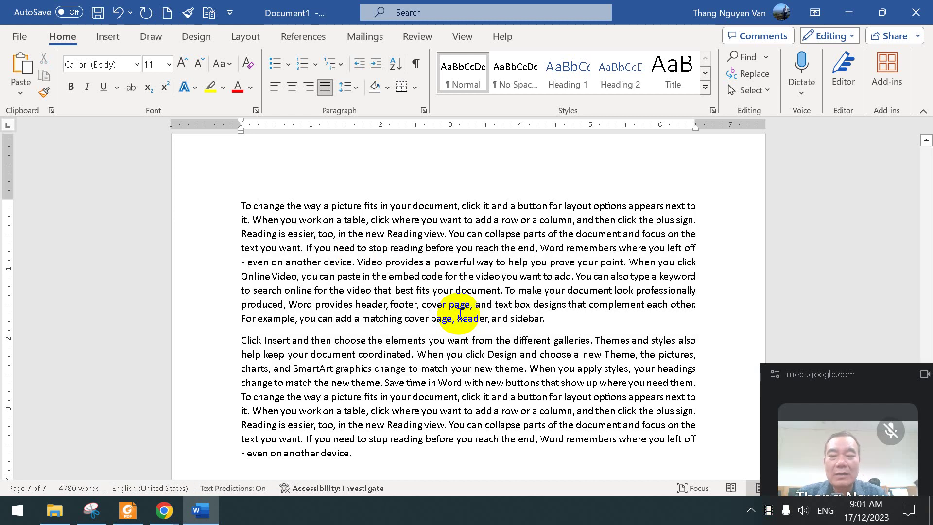
Make the passage from "new Reading view" to "Video provides" in the first paragraph of page 7 italic.
{"action": "scroll", "coordinate": [462, 291], "scroll_direction": "up", "scroll_amount": 1}
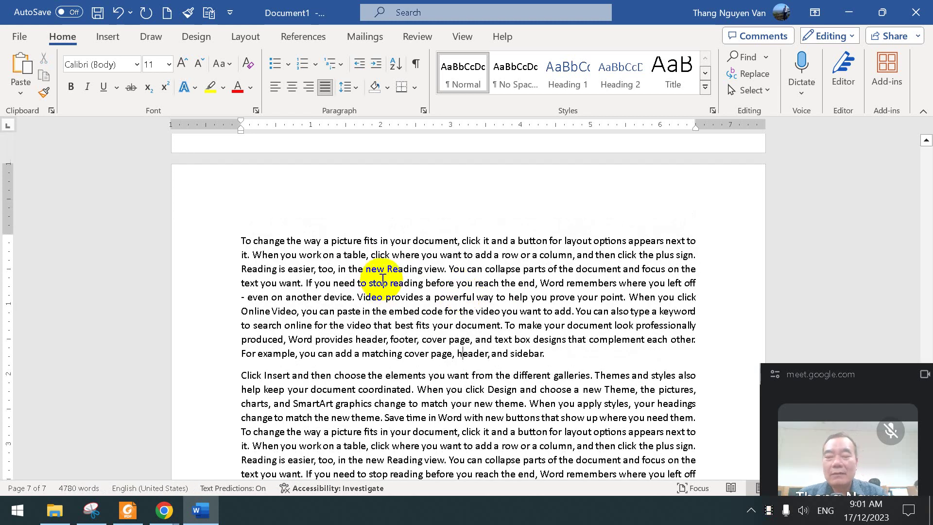
{"action": "left_click", "coordinate": [365, 270]}
{"action": "left_click", "coordinate": [426, 297], "text": "shift"}
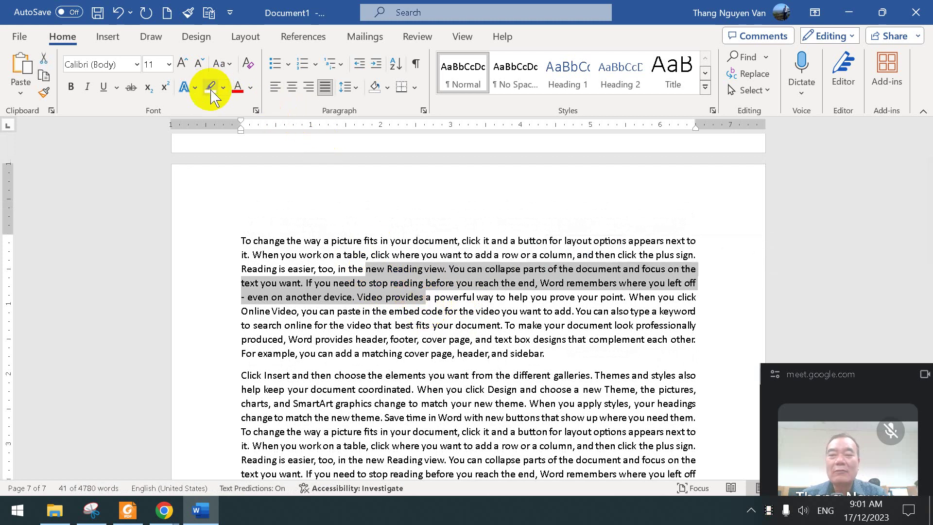
{"action": "left_click", "coordinate": [88, 87]}
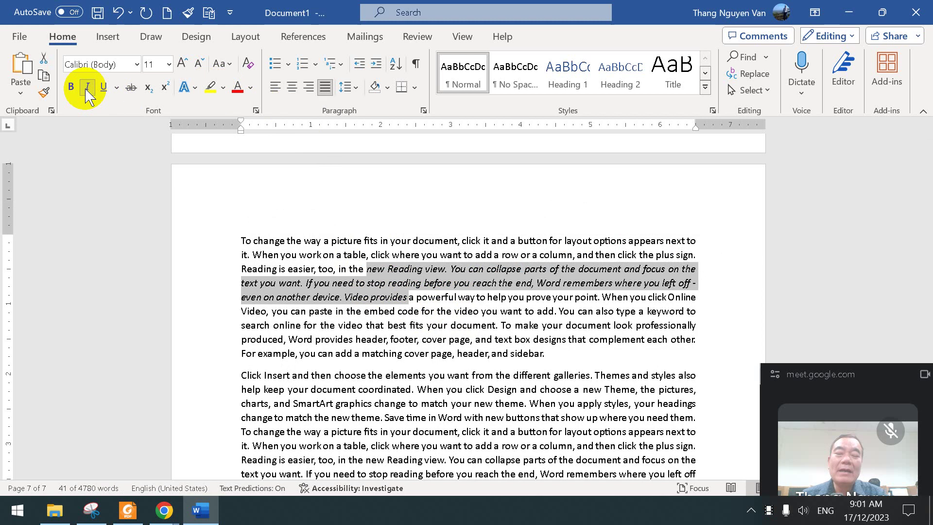
Make a rectangular block from "aphics" to "where you want to" in page 6's second-to-last paragraph red and italic, and make "graphics" bold.
{"action": "scroll", "coordinate": [491, 349], "scroll_direction": "up", "scroll_amount": 5}
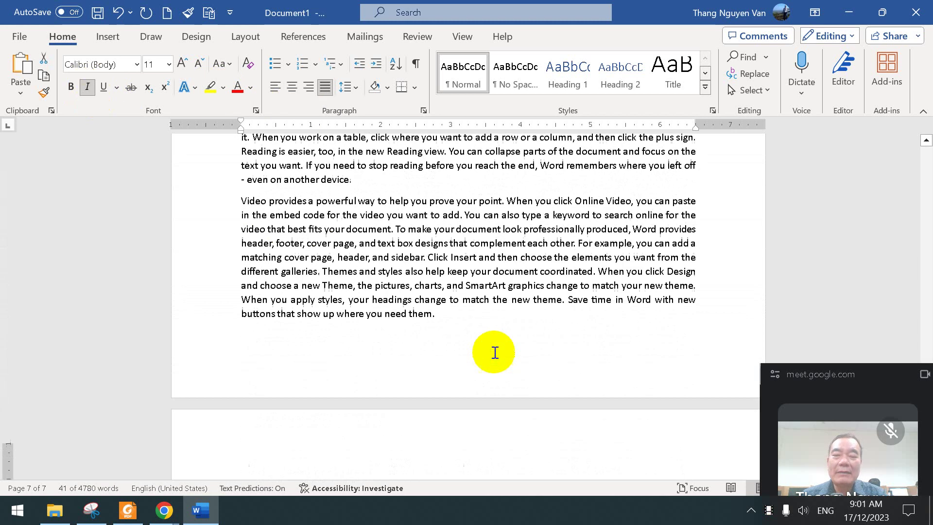
{"action": "scroll", "coordinate": [490, 350], "scroll_direction": "up", "scroll_amount": 2}
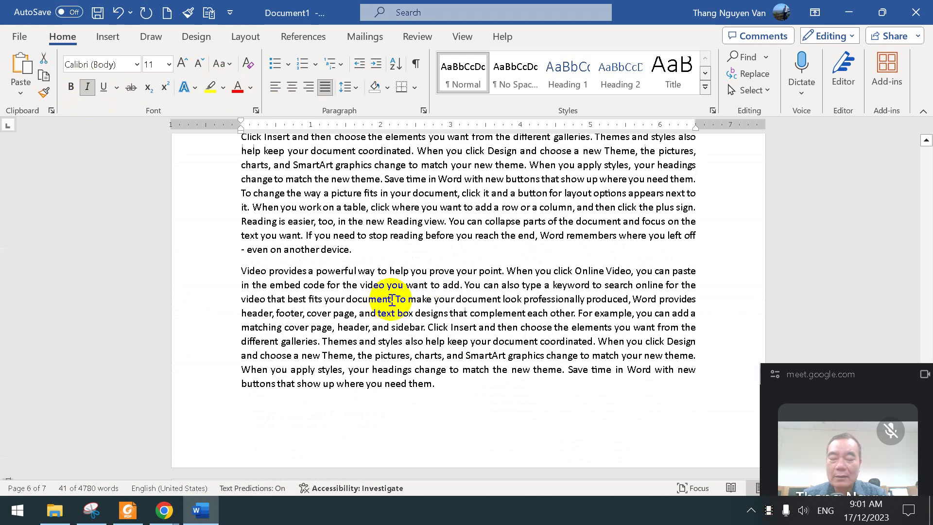
{"action": "key", "text": "super"}
{"action": "key", "text": "super"}
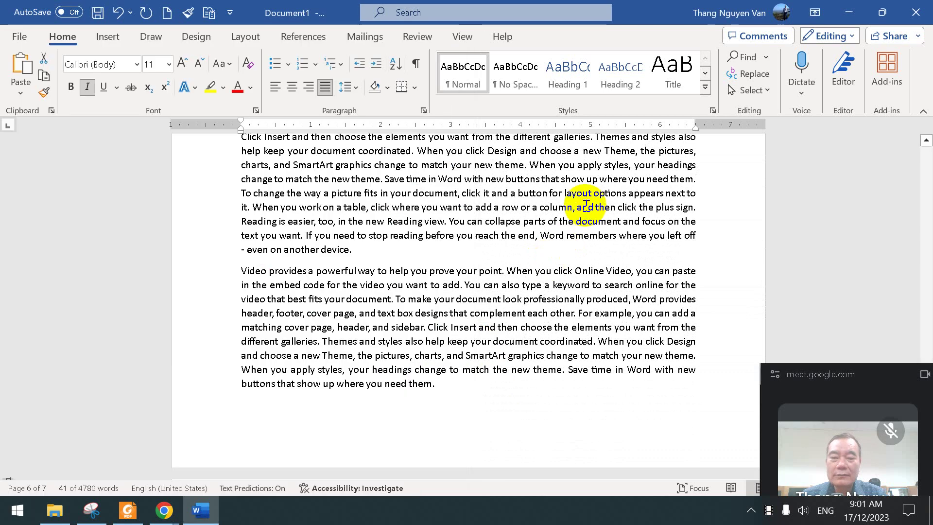
{"action": "left_click_drag", "start_coordinate": [344, 160], "coordinate": [474, 212]}
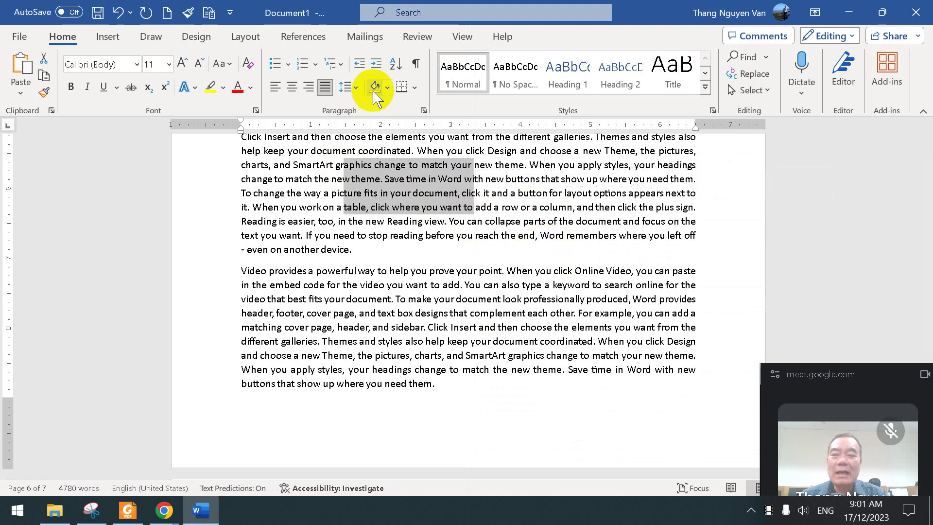
{"action": "left_click", "coordinate": [237, 89]}
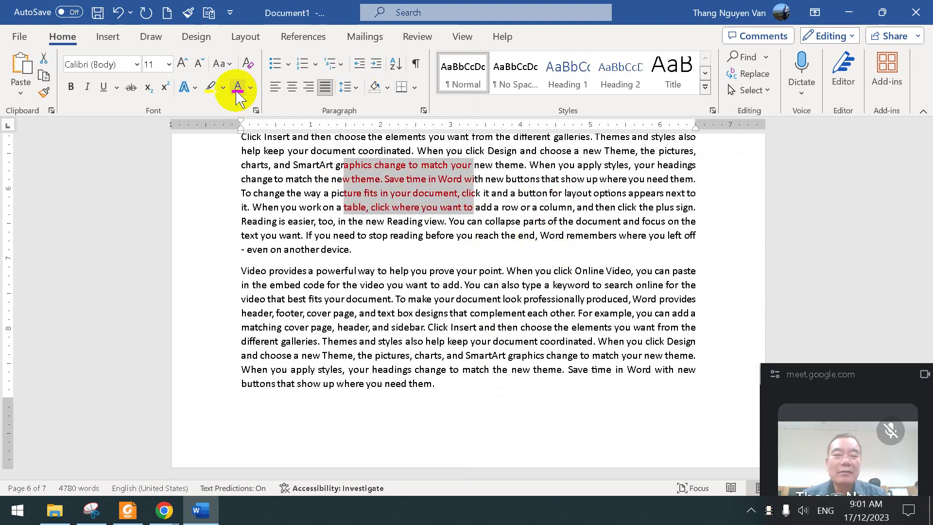
{"action": "left_click", "coordinate": [86, 88]}
{"action": "left_click", "coordinate": [71, 87]}
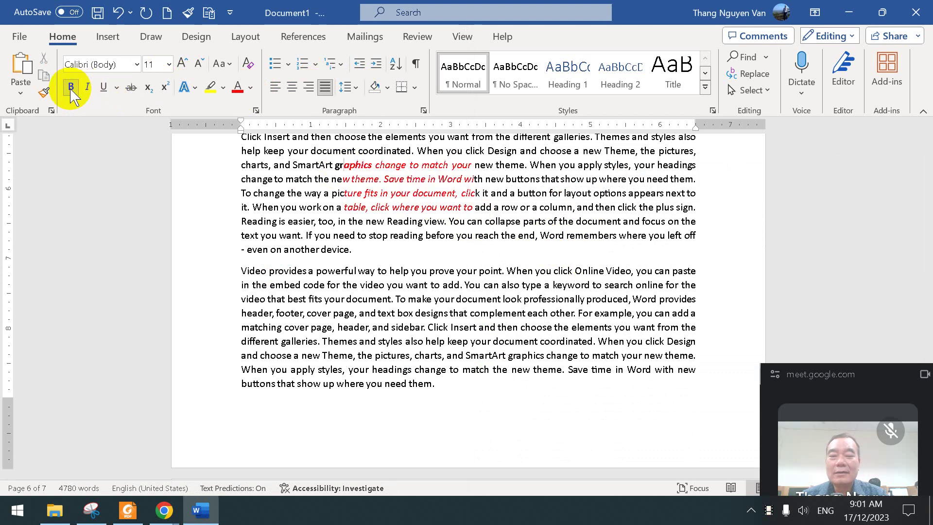
{"action": "left_click", "coordinate": [510, 193]}
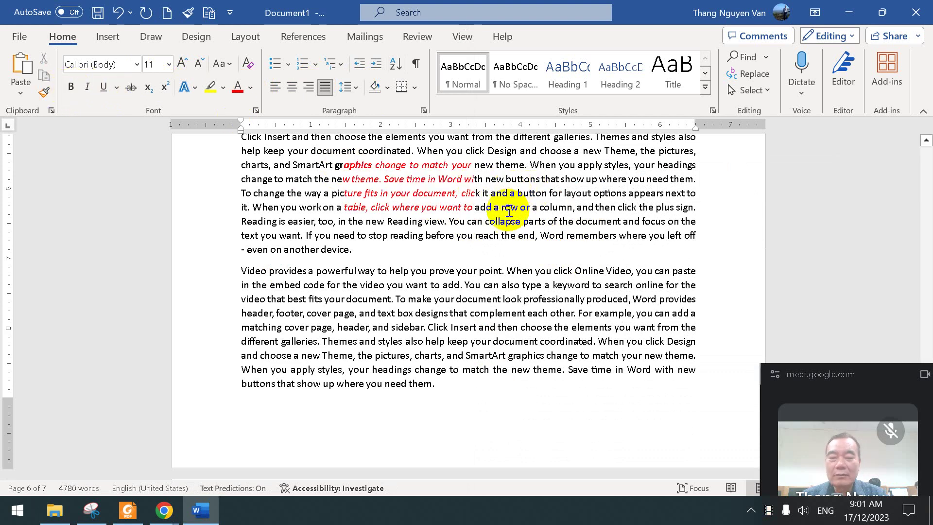
Make a rectangular text block from "ant to add. You can" to "so help keep your doc" in page 6's last paragraph bold.
{"action": "left_click_drag", "start_coordinate": [414, 282], "coordinate": [506, 348]}
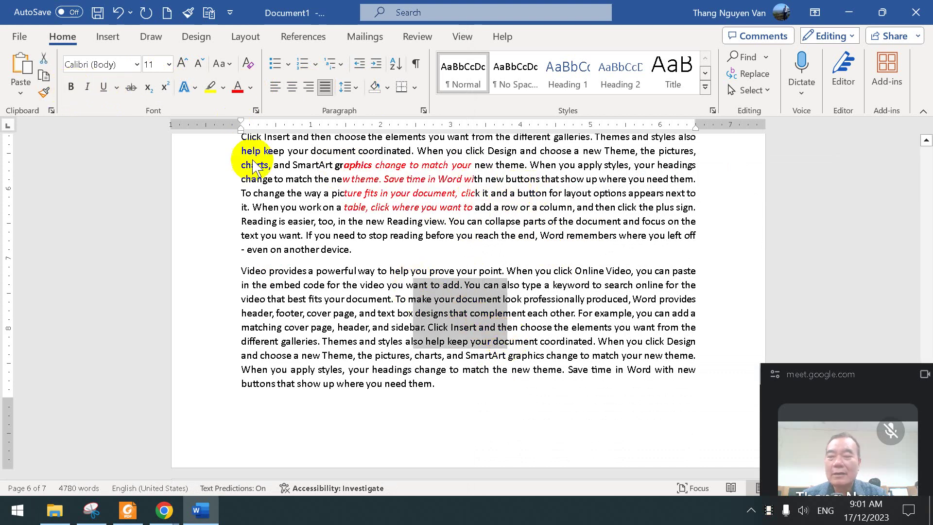
{"action": "left_click", "coordinate": [71, 87]}
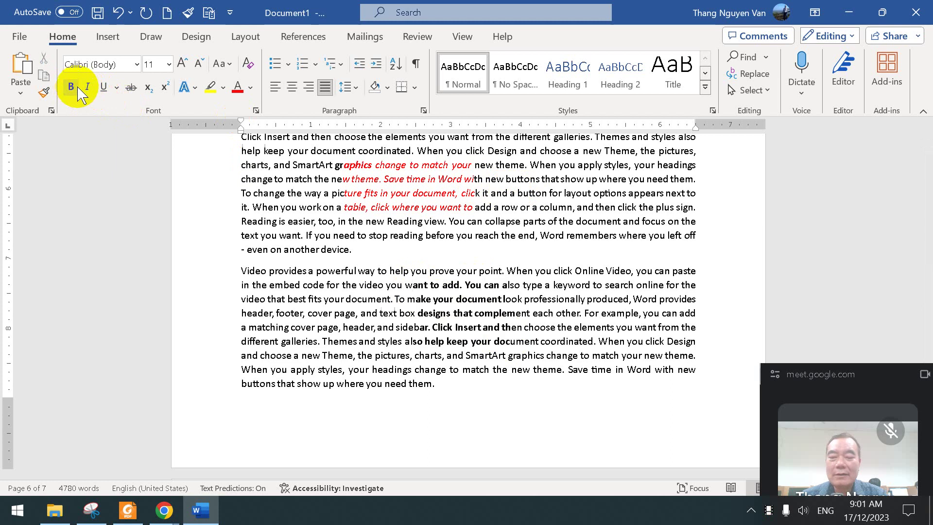
Make a rectangular block from "text box designs that compl" to "pictures, charts, and SmartA" in page 6's second paragraph red and italic.
{"action": "left_click_drag", "start_coordinate": [413, 286], "coordinate": [516, 318]}
{"action": "left_click", "coordinate": [516, 318]}
{"action": "scroll", "coordinate": [559, 297], "scroll_direction": "up", "scroll_amount": 6}
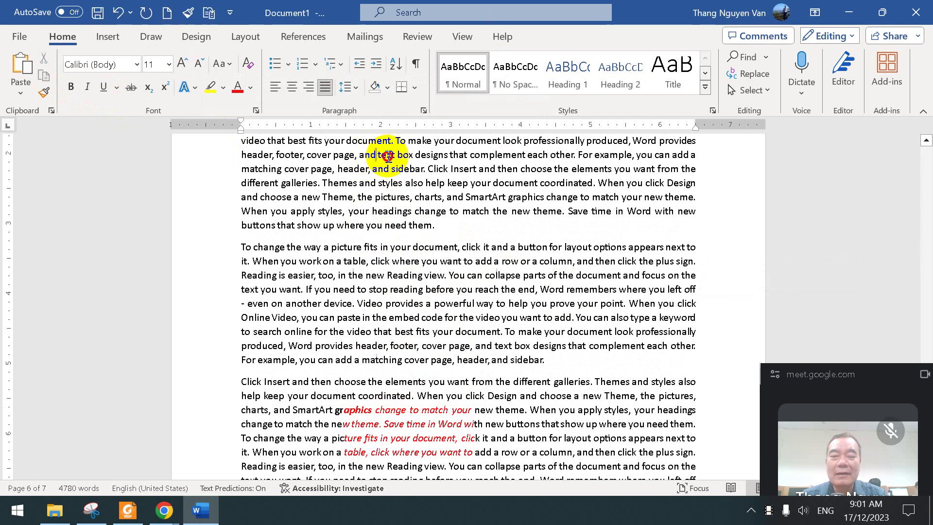
{"action": "left_click_drag", "start_coordinate": [377, 148], "coordinate": [476, 190]}
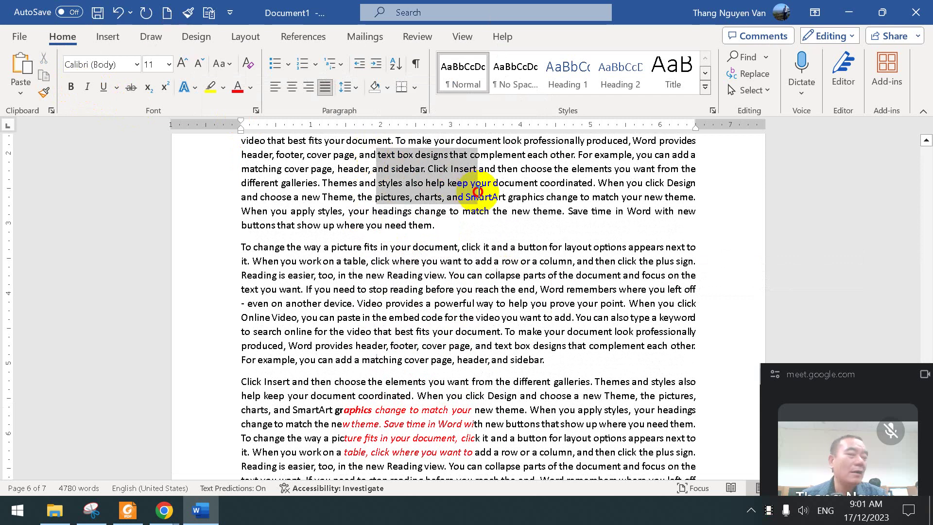
{"action": "left_click_drag", "start_coordinate": [479, 193], "coordinate": [495, 200]}
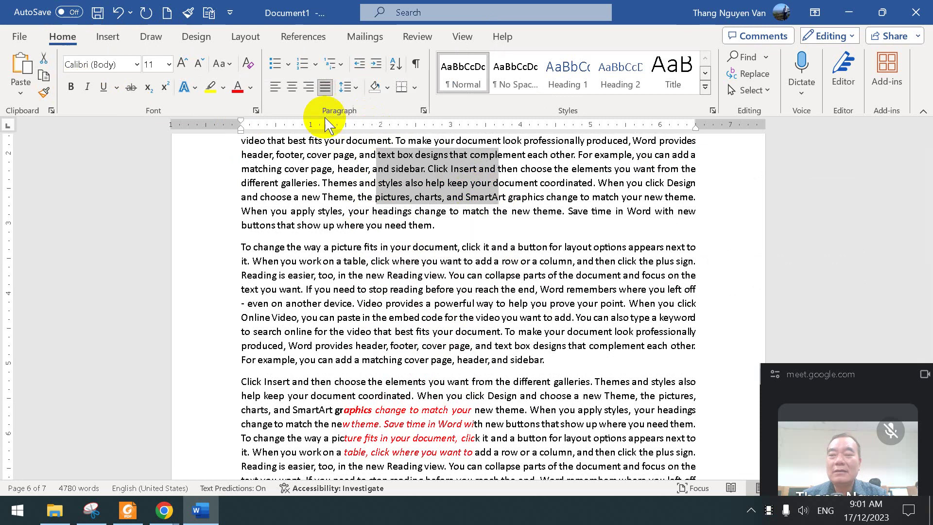
{"action": "left_click", "coordinate": [237, 88]}
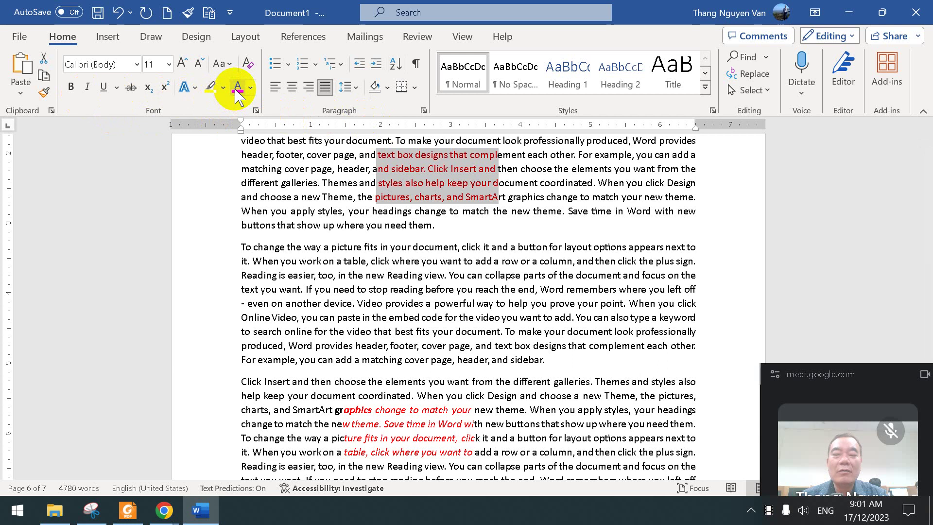
{"action": "left_click", "coordinate": [88, 94]}
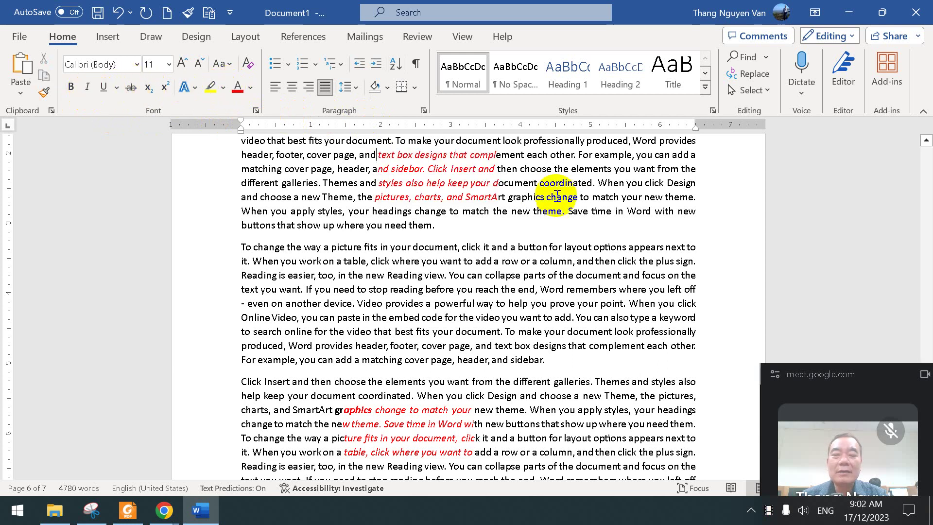
{"action": "left_click", "coordinate": [544, 183]}
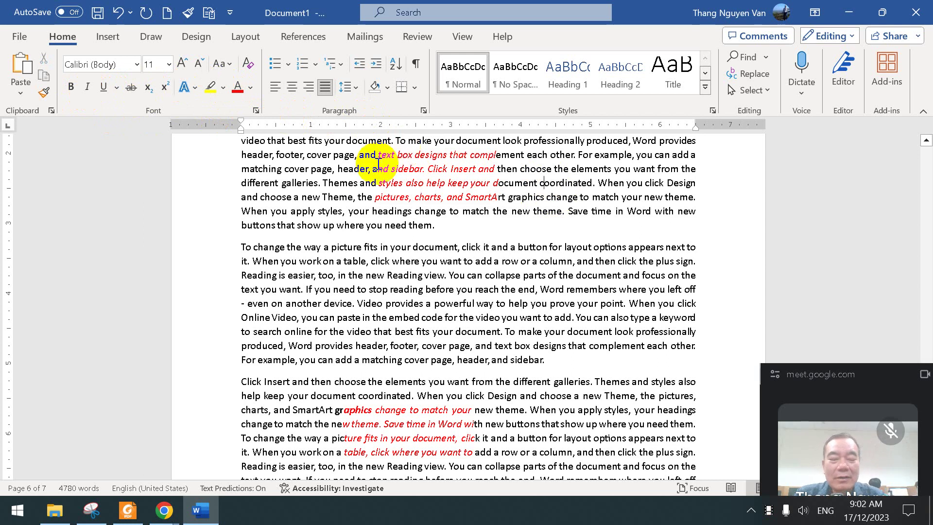
{"action": "left_click", "coordinate": [435, 303]}
Format "add a row" in the first paragraph of page 6 as superscript.
{"action": "scroll", "coordinate": [393, 254], "scroll_direction": "up", "scroll_amount": 5}
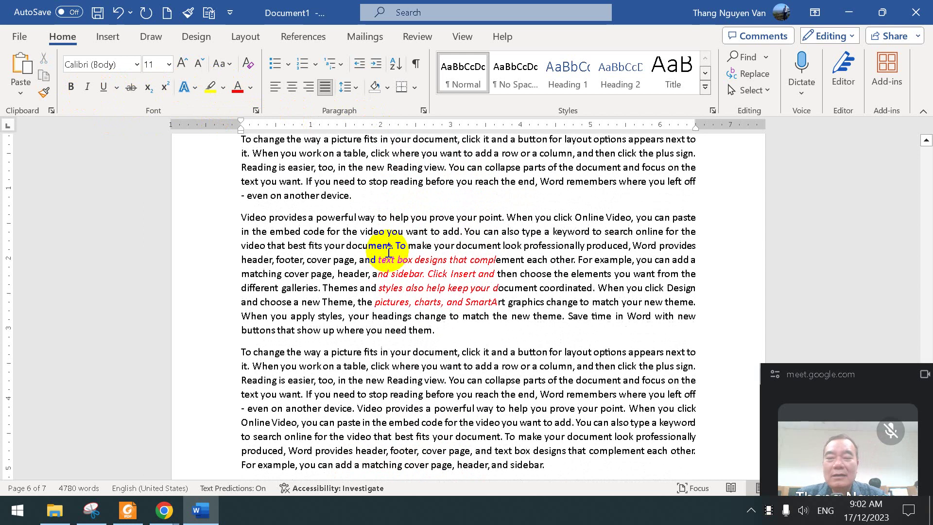
{"action": "scroll", "coordinate": [400, 252], "scroll_direction": "down", "scroll_amount": 6}
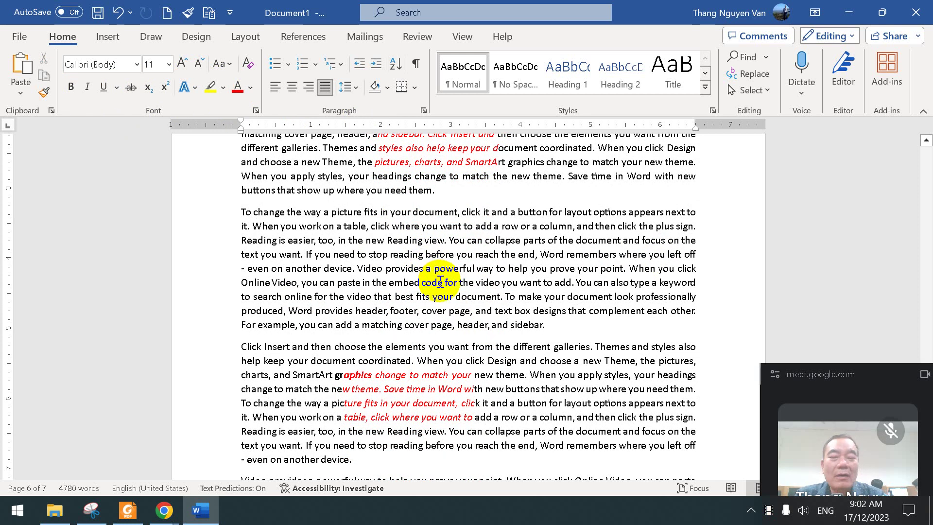
{"action": "scroll", "coordinate": [440, 281], "scroll_direction": "up", "scroll_amount": 4}
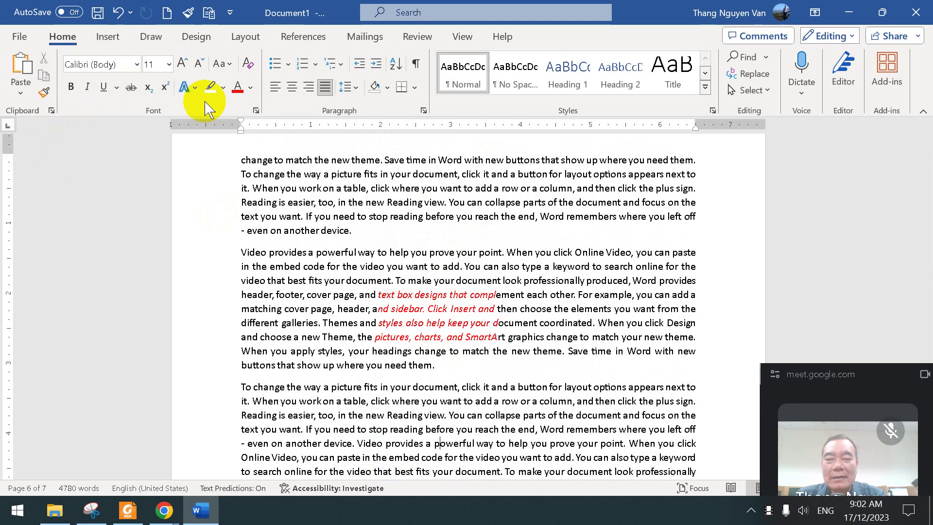
{"action": "left_click_drag", "start_coordinate": [480, 188], "coordinate": [519, 189]}
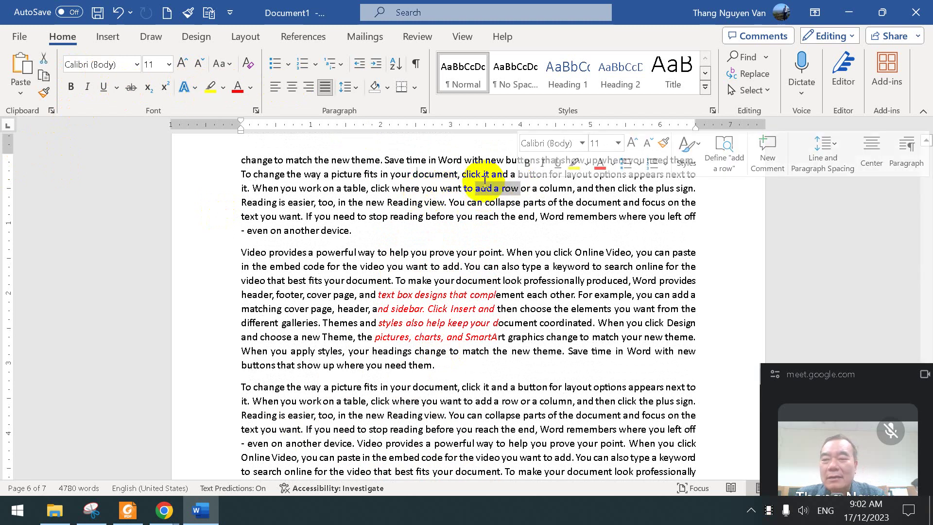
{"action": "left_click", "coordinate": [166, 87]}
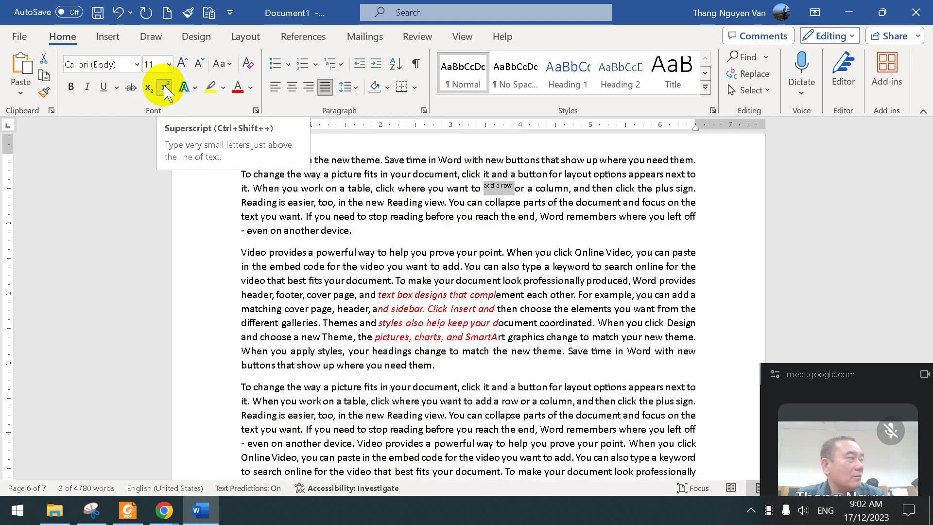
{"action": "left_click", "coordinate": [373, 294]}
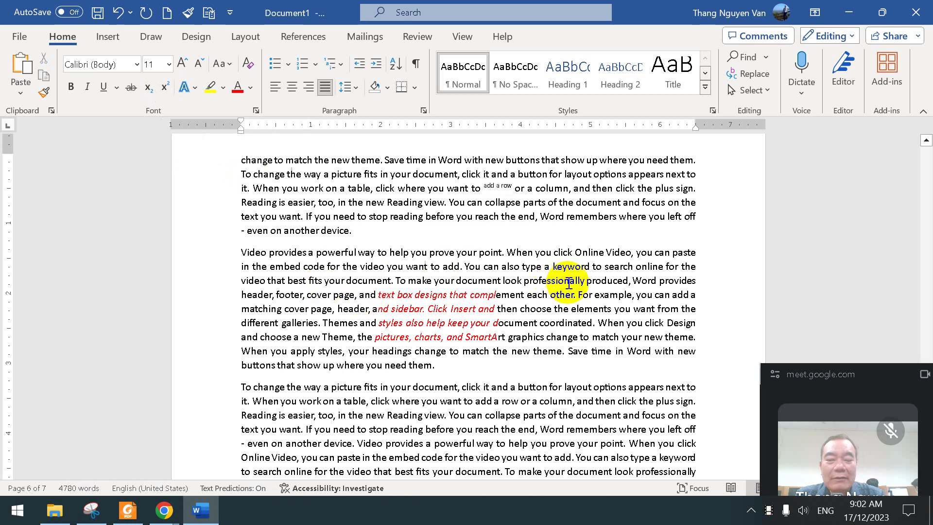
Format the letters "uc" of "produced" in page 6's second paragraph as subscript.
{"action": "left_click_drag", "start_coordinate": [609, 281], "coordinate": [621, 287]}
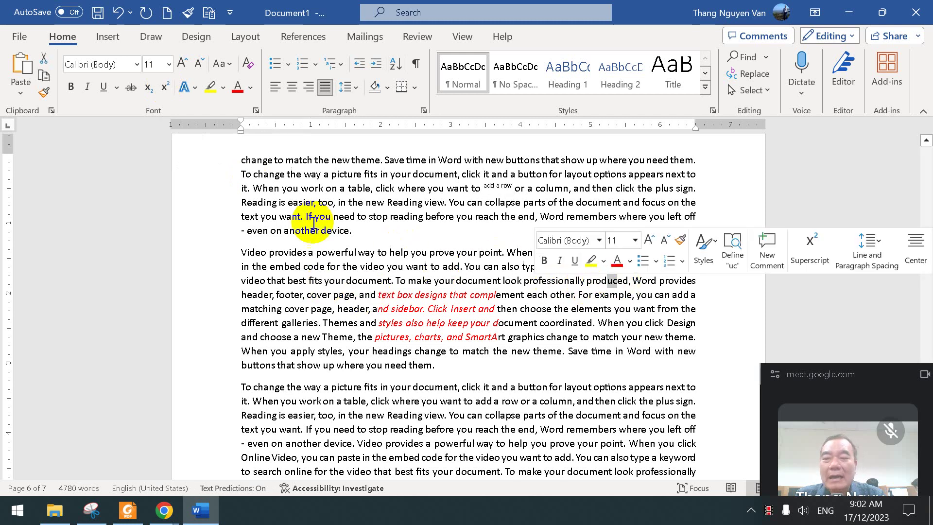
{"action": "left_click", "coordinate": [148, 87]}
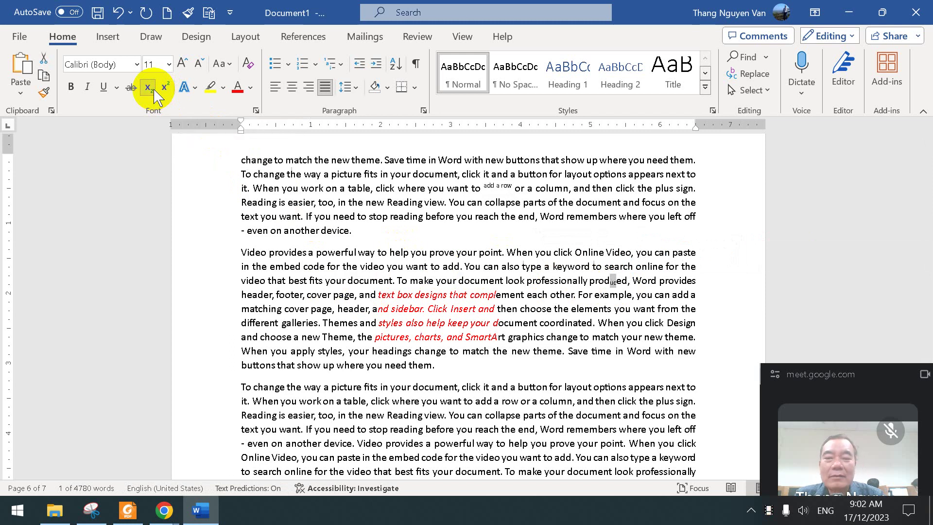
{"action": "left_click", "coordinate": [154, 89]}
{"action": "left_click", "coordinate": [148, 88]}
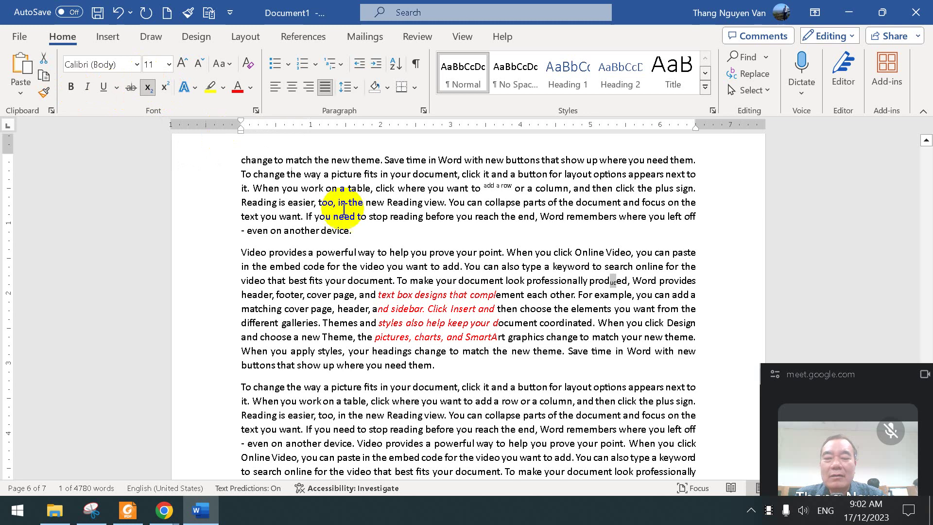
Select "a table, click" in page 6's first paragraph, clear the selection, and collapse and restore the ribbon.
{"action": "left_click_drag", "start_coordinate": [339, 188], "coordinate": [386, 191]}
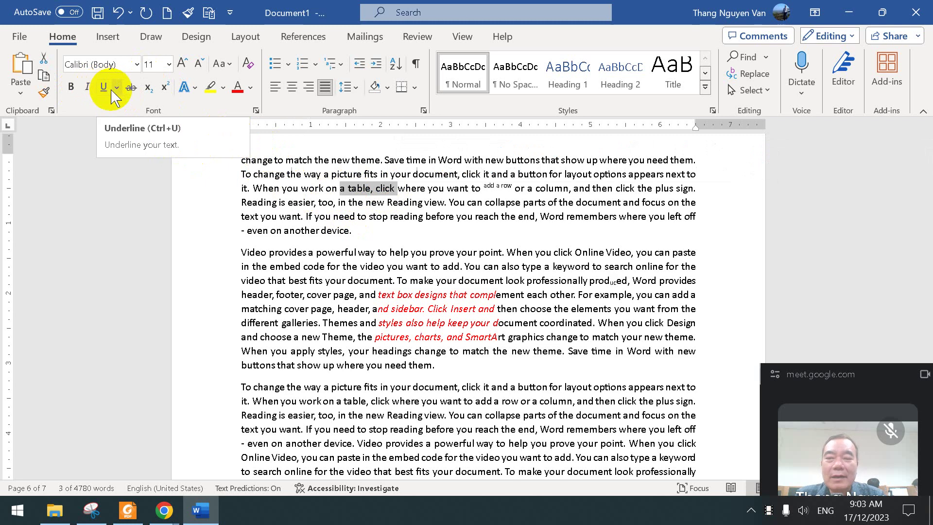
{"action": "left_click", "coordinate": [330, 284]}
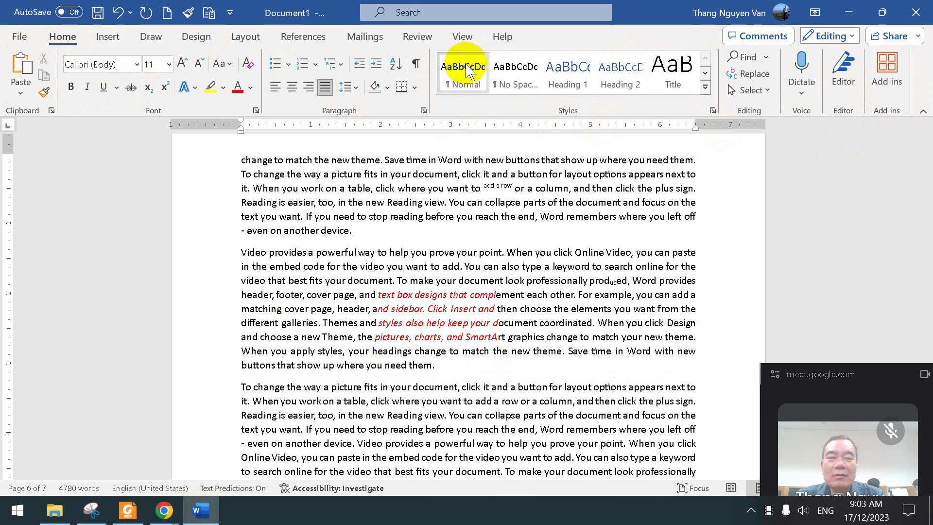
{"action": "double_click", "coordinate": [437, 41]}
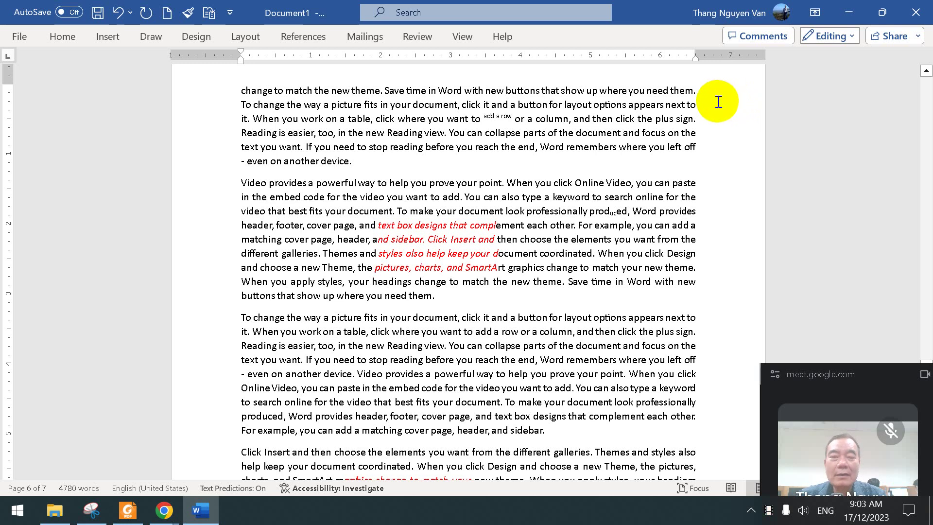
{"action": "key", "text": "ctrl+F1"}
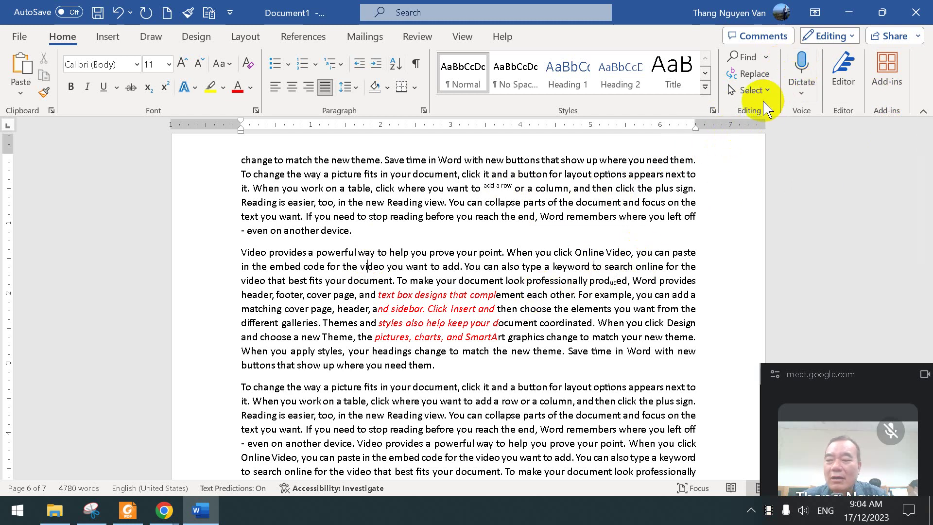
{"action": "left_click", "coordinate": [793, 80]}
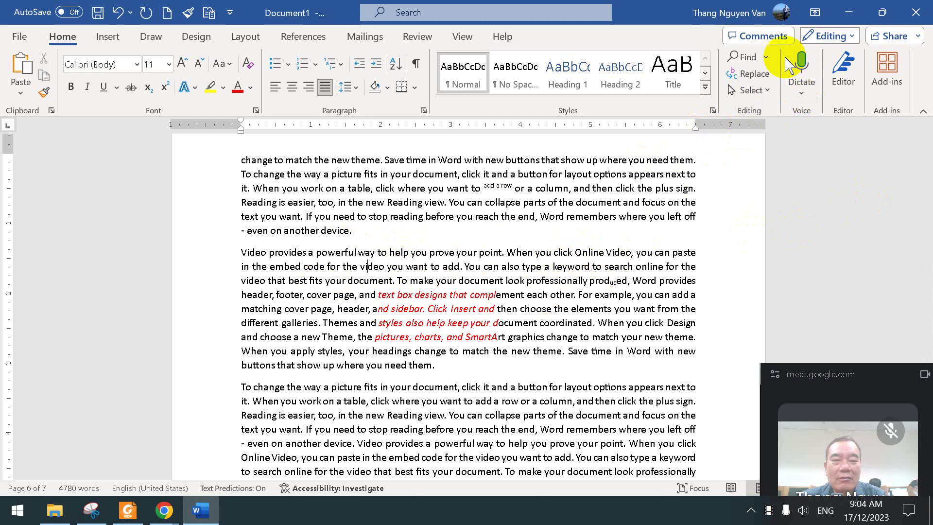
{"action": "left_click", "coordinate": [357, 188]}
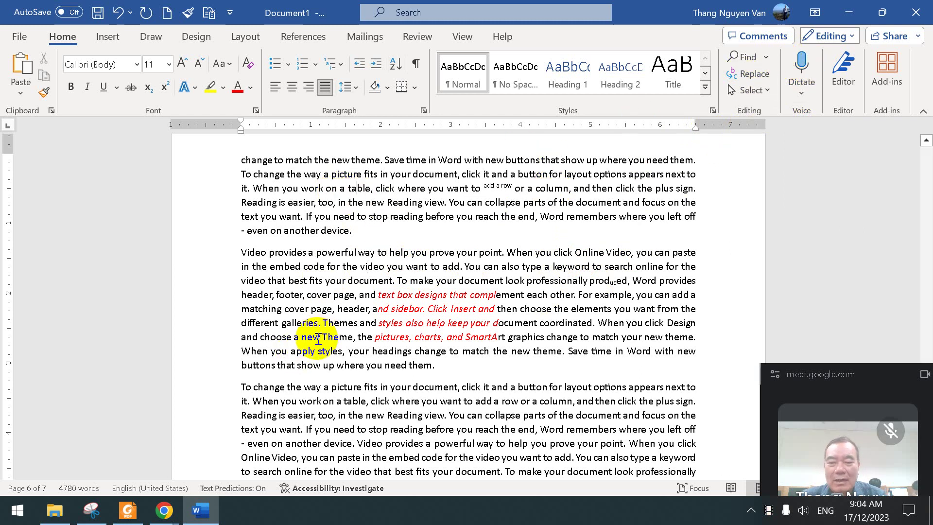
Switch to File Explorer and check the contents of the HopDongCongTy folder on drive C.
{"action": "left_click", "coordinate": [54, 511]}
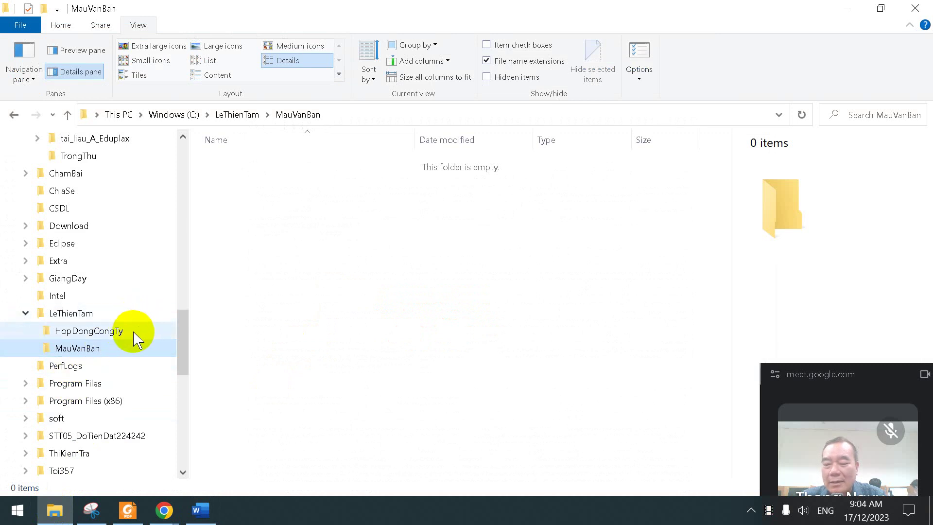
{"action": "left_click", "coordinate": [94, 334]}
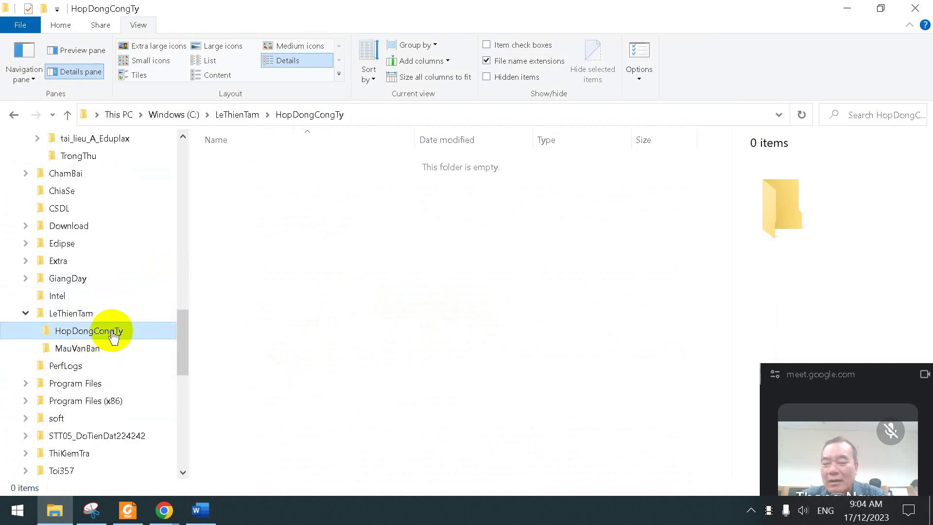
{"action": "left_click", "coordinate": [199, 509]}
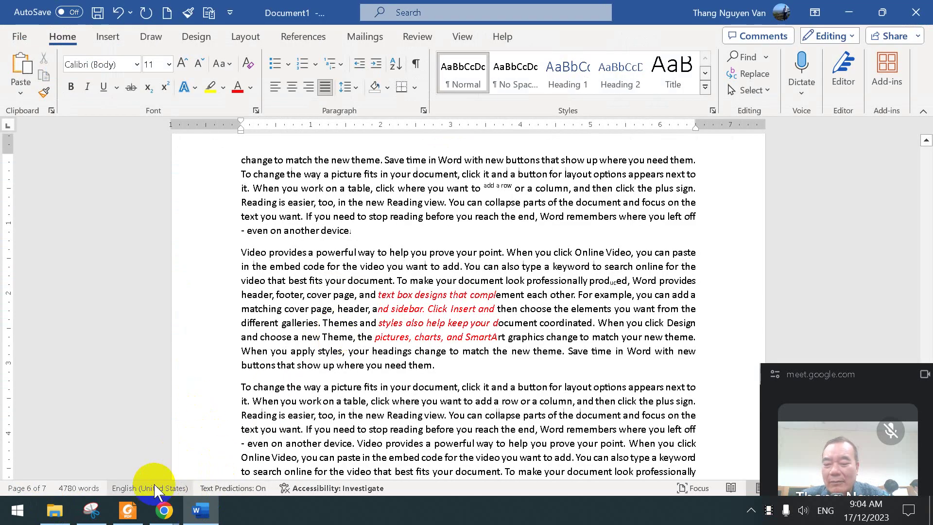
{"action": "left_click", "coordinate": [54, 509]}
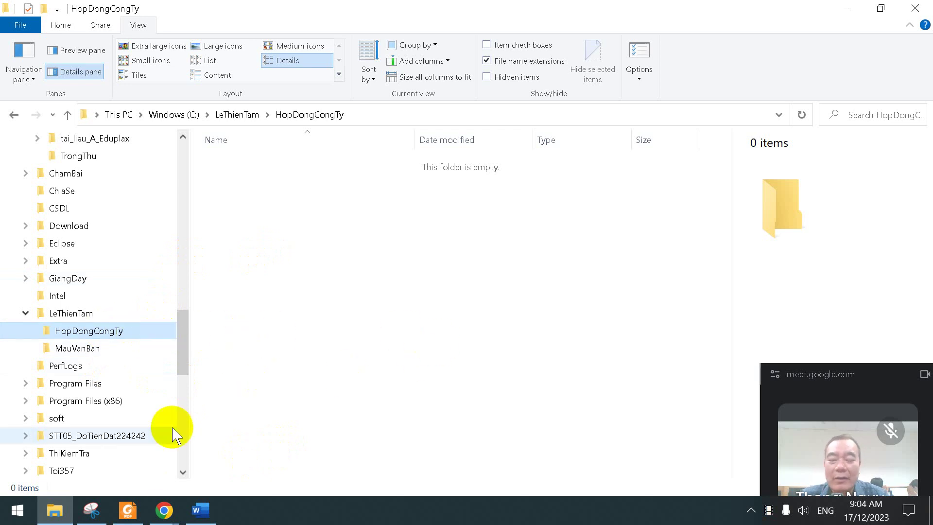
{"action": "left_click", "coordinate": [193, 521]}
Switch to Foxit PDF Reader and review the default save location wording in task 2 of Bài 1.
{"action": "left_click", "coordinate": [128, 510]}
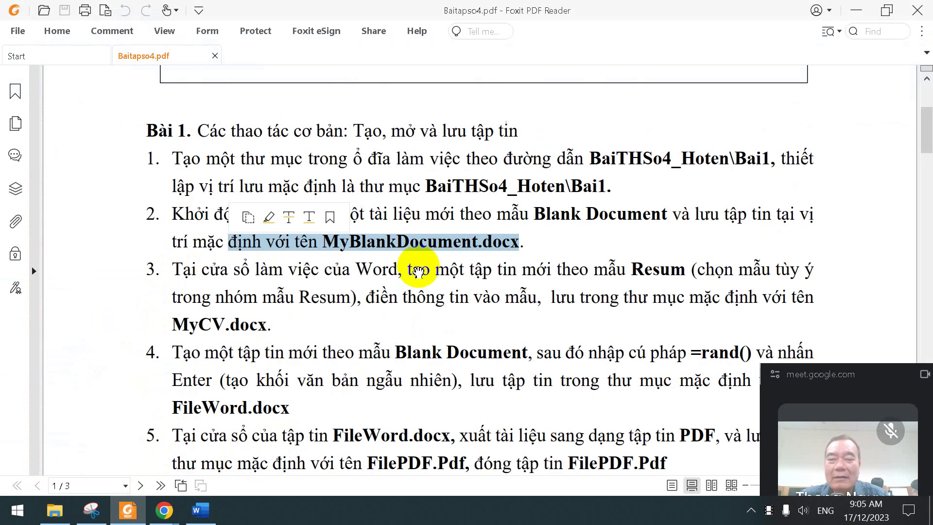
{"action": "left_click", "coordinate": [398, 287]}
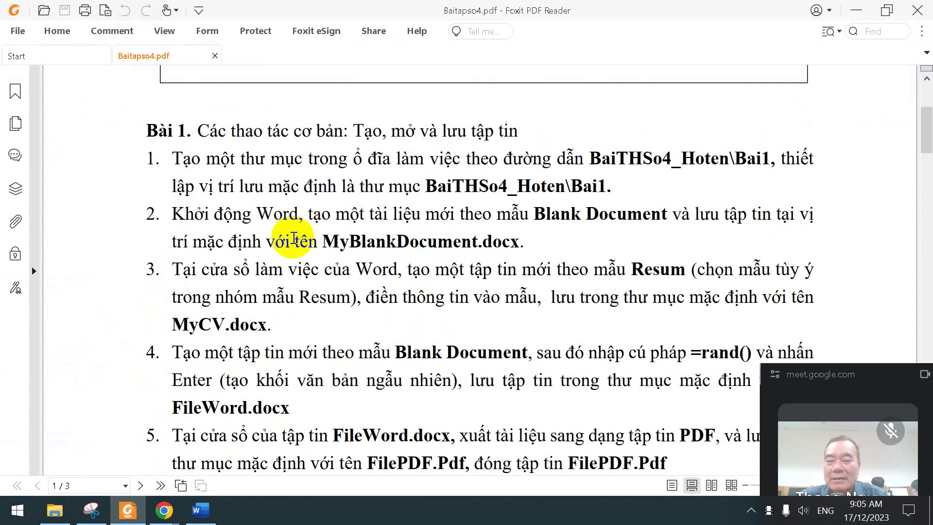
{"action": "left_click_drag", "start_coordinate": [194, 241], "coordinate": [206, 242]}
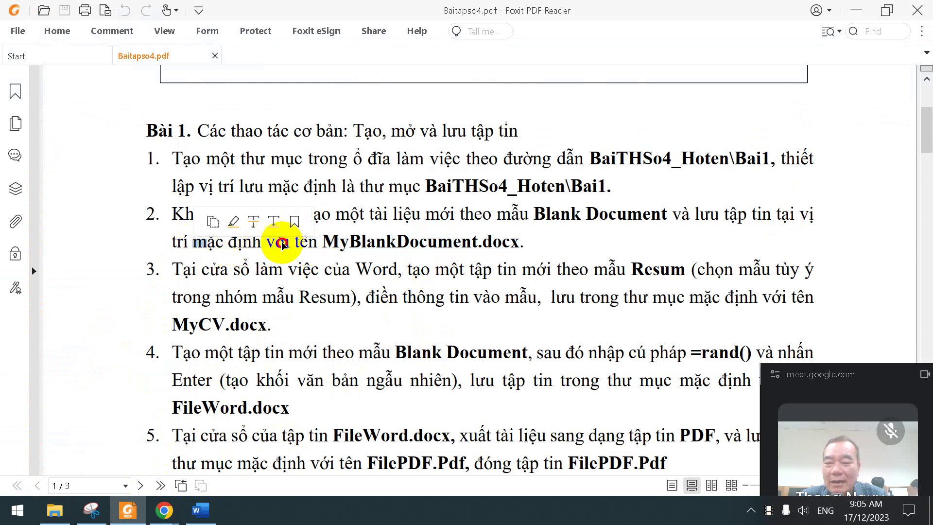
Switch to Snipping Tool and underline "mặc định" in task 2 and "BaiTHSo4_Hoten\Bai1" in task 1 in red.
{"action": "left_click", "coordinate": [91, 510]}
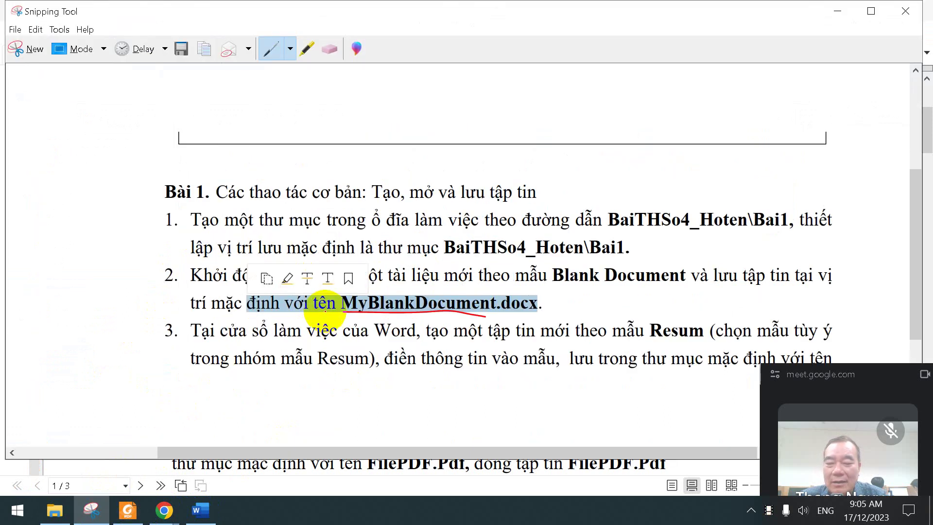
{"action": "left_click_drag", "start_coordinate": [201, 315], "coordinate": [262, 317]}
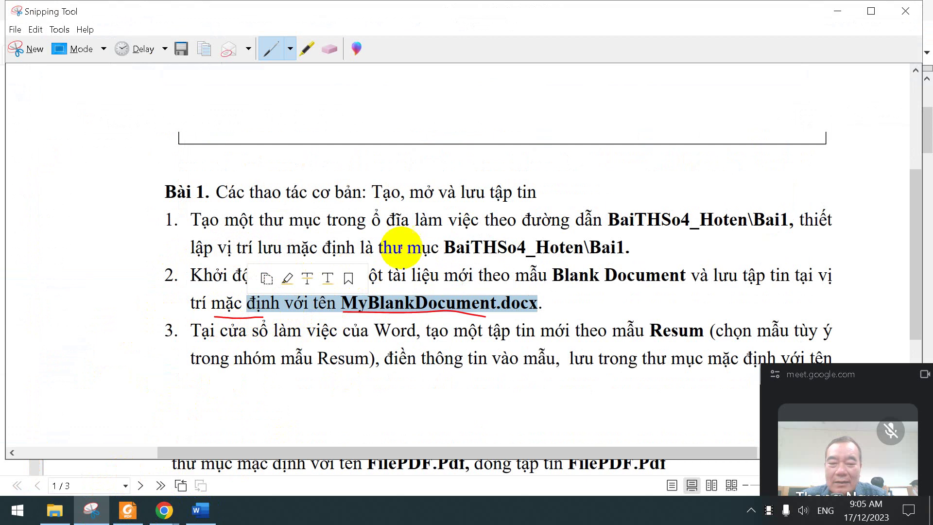
{"action": "left_click_drag", "start_coordinate": [431, 256], "coordinate": [606, 263]}
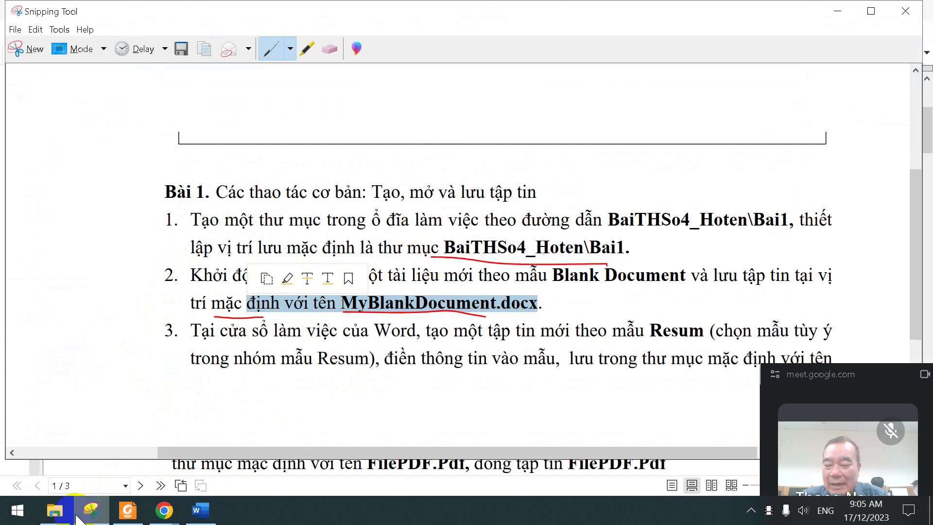
Glance at the HopDongCongTy folder in File Explorer, switch back to Word, and display the Save settings in Word Options.
{"action": "left_click", "coordinate": [55, 510]}
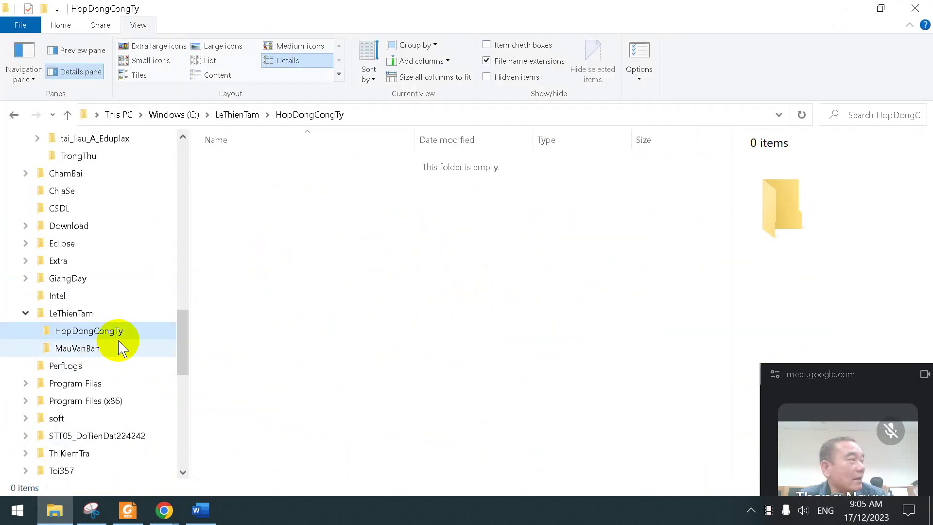
{"action": "left_click", "coordinate": [210, 508]}
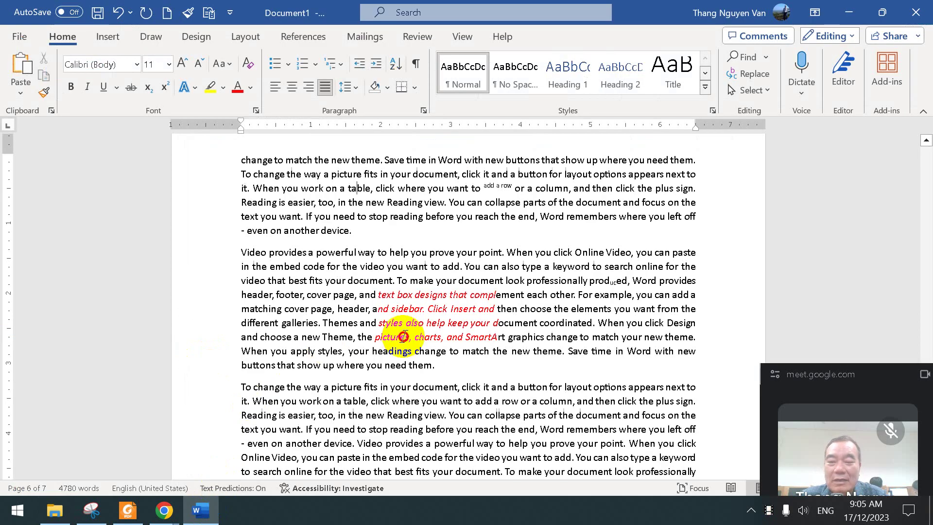
{"action": "left_click", "coordinate": [451, 294]}
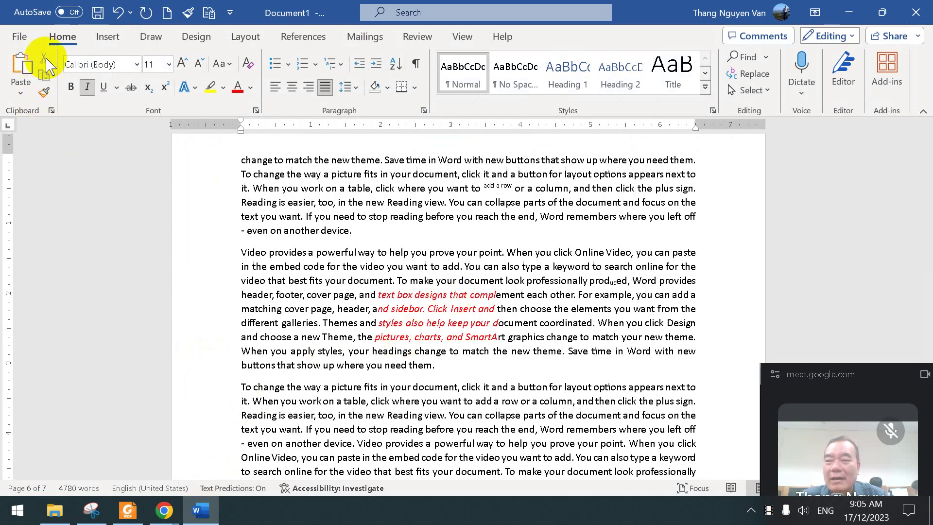
{"action": "left_click", "coordinate": [21, 36]}
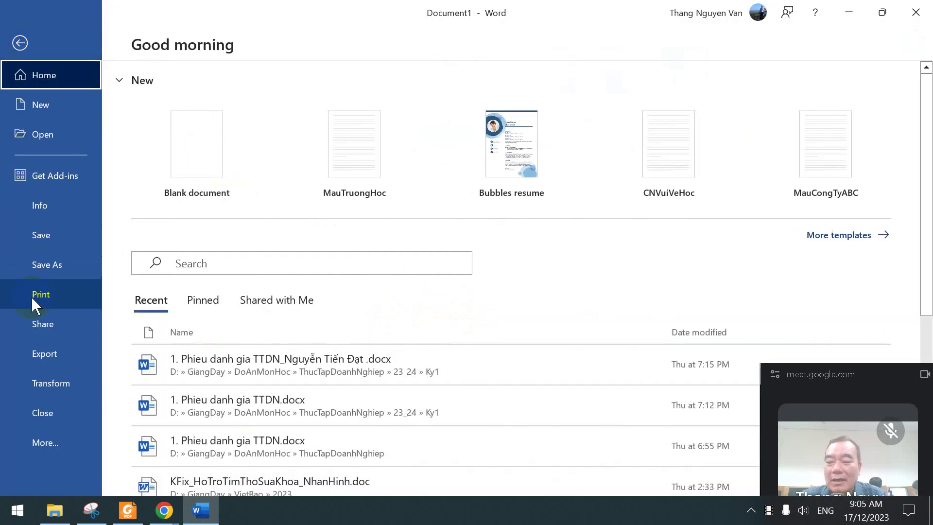
{"action": "left_click", "coordinate": [37, 443]}
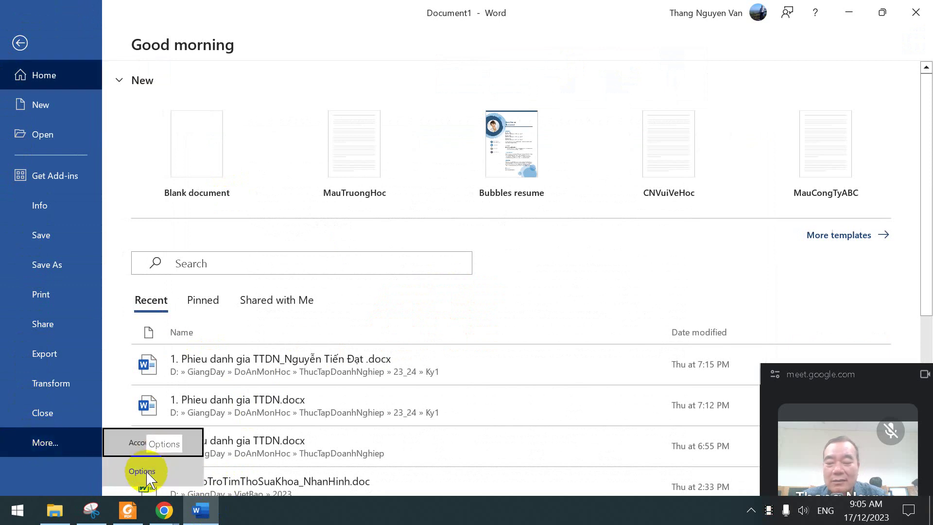
{"action": "left_click", "coordinate": [143, 471]}
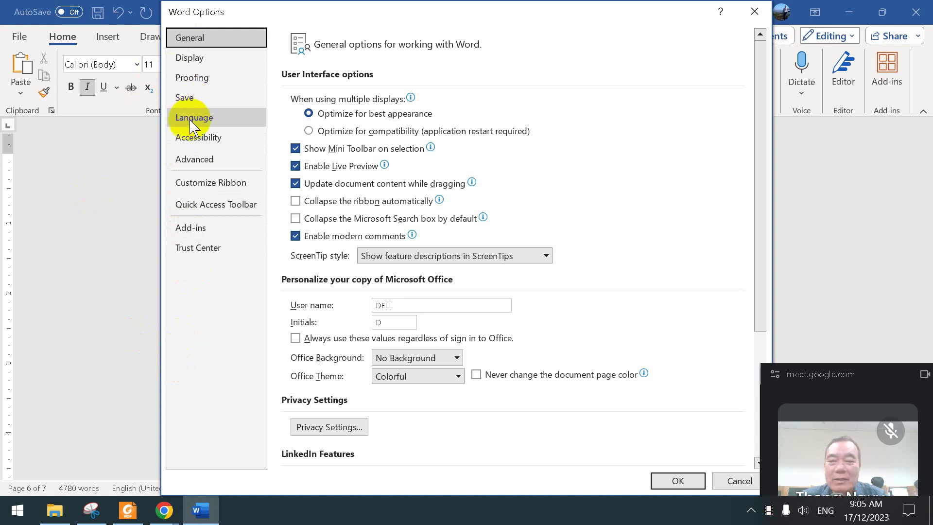
{"action": "left_click", "coordinate": [192, 78]}
{"action": "left_click", "coordinate": [184, 98]}
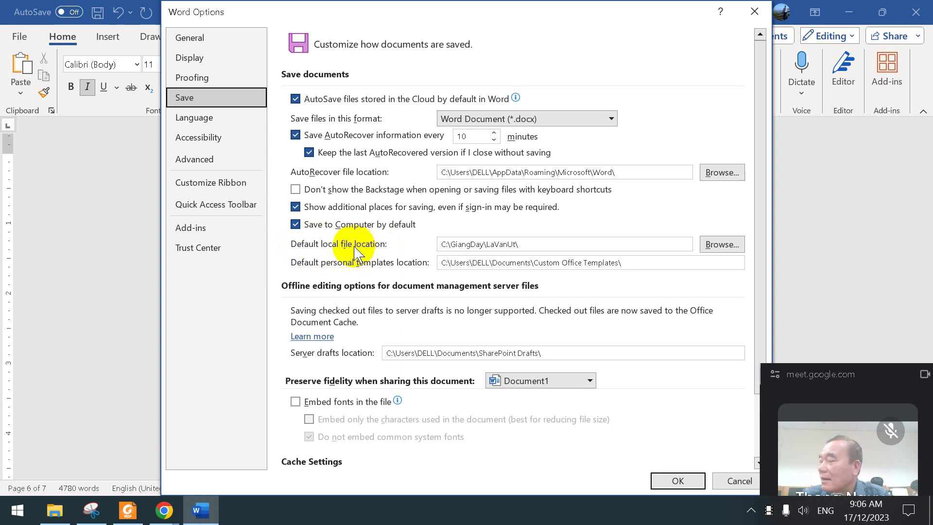
Switch to File Explorer to check where the HopDongCongTy folder sits on drive C, and return to Word Options.
{"action": "left_click", "coordinate": [55, 510]}
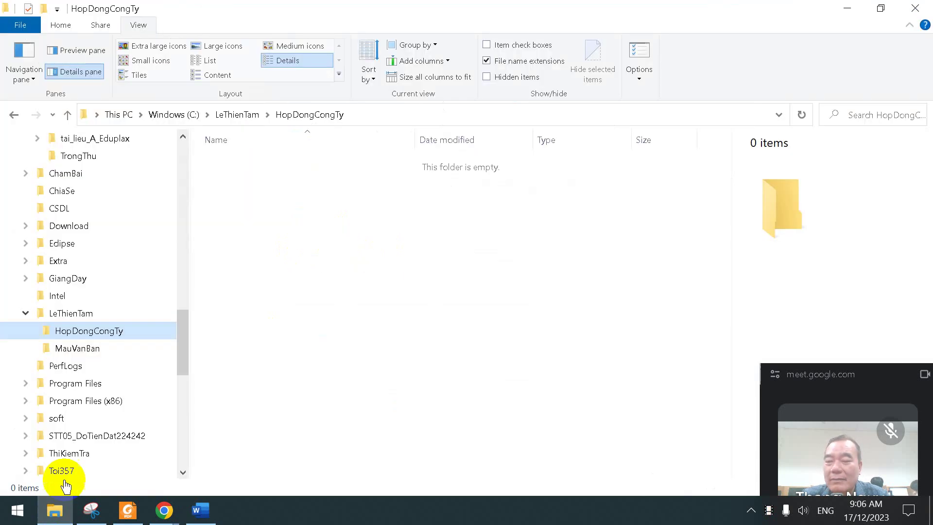
{"action": "scroll", "coordinate": [180, 322], "scroll_direction": "up", "scroll_amount": 2}
{"action": "scroll", "coordinate": [183, 327], "scroll_direction": "down", "scroll_amount": 2}
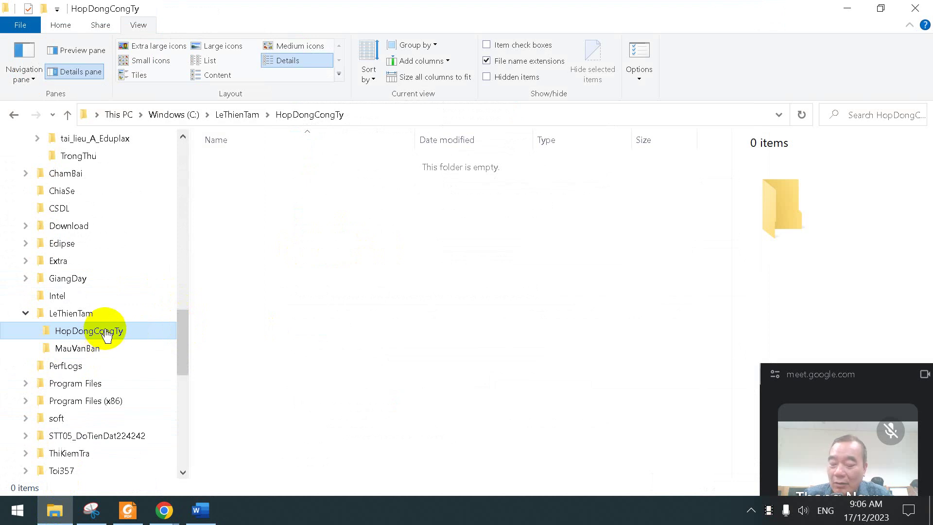
{"action": "key", "text": "alt+Tab"}
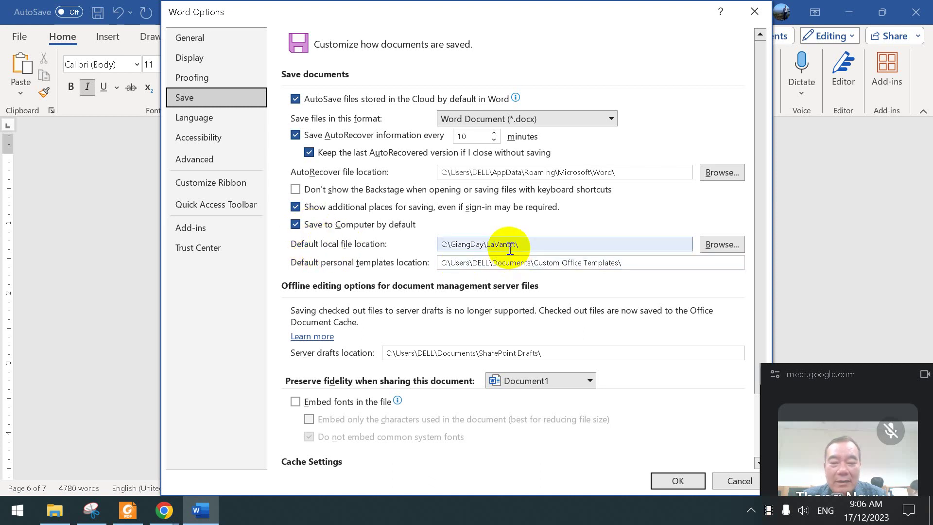
Set the default local file location to the HopDongCongTy folder on drive C, keeping Save to Computer by default enabled.
{"action": "left_click", "coordinate": [724, 245]}
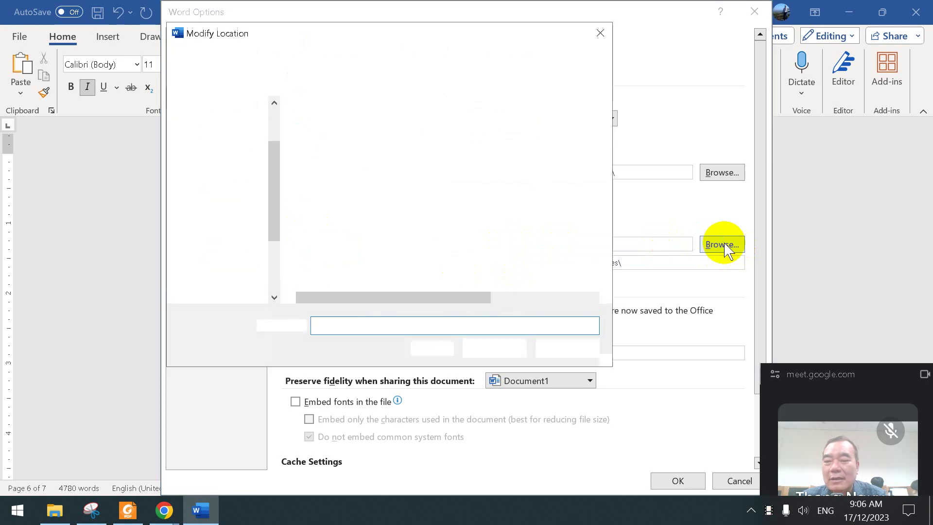
{"action": "left_click_drag", "start_coordinate": [277, 194], "coordinate": [278, 153]}
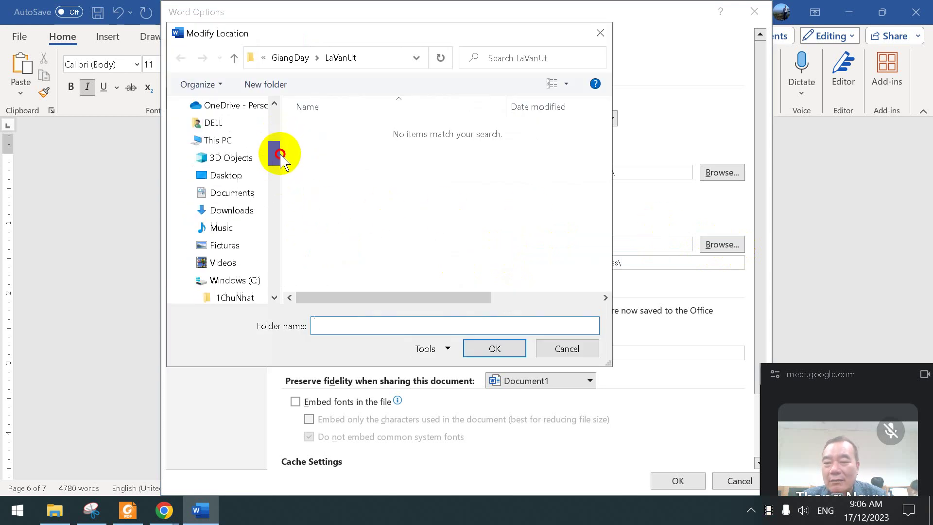
{"action": "left_click", "coordinate": [219, 140]}
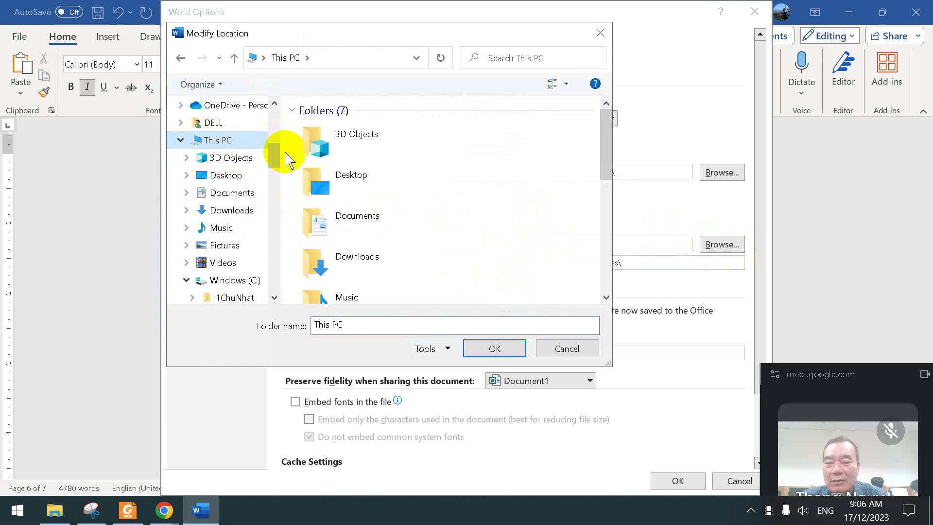
{"action": "scroll", "coordinate": [475, 256], "scroll_direction": "down", "scroll_amount": 8}
{"action": "scroll", "coordinate": [374, 141], "scroll_direction": "up", "scroll_amount": 2}
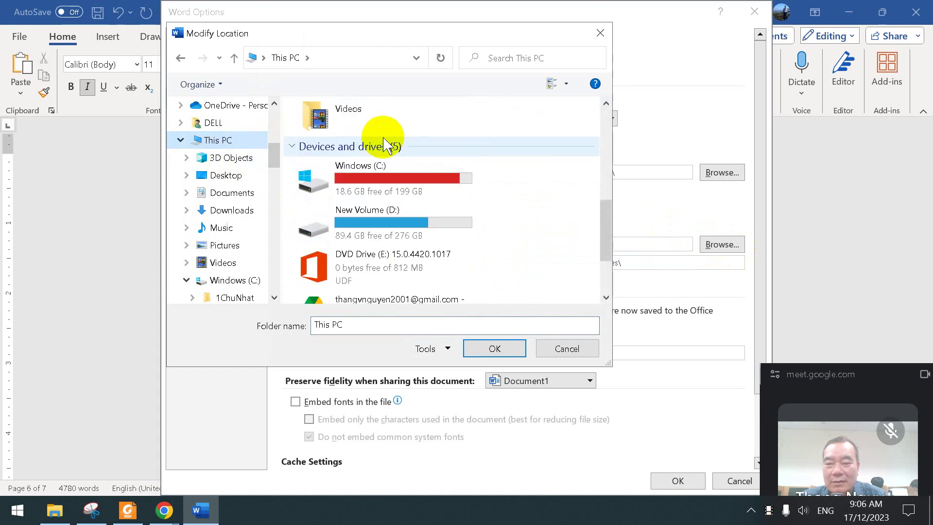
{"action": "left_click", "coordinate": [408, 180]}
{"action": "left_click", "coordinate": [407, 180]}
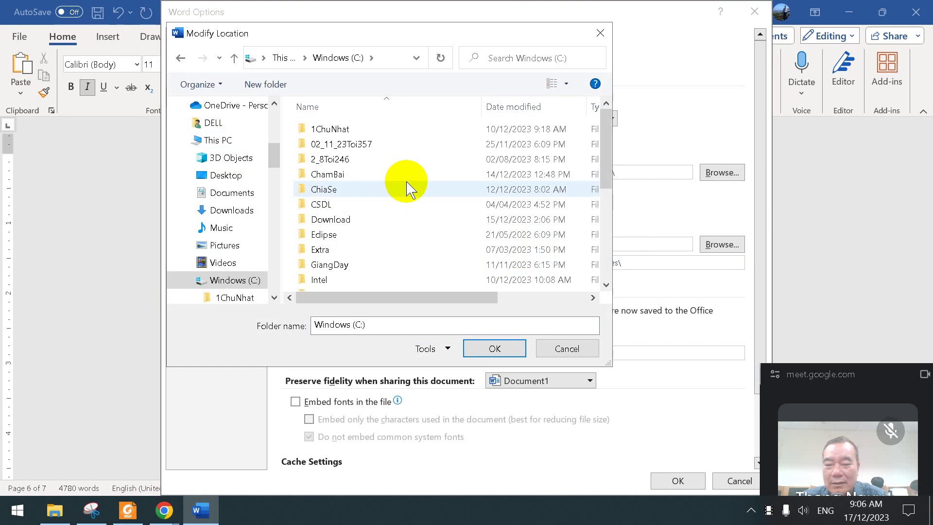
{"action": "scroll", "coordinate": [407, 190], "scroll_direction": "down", "scroll_amount": 2}
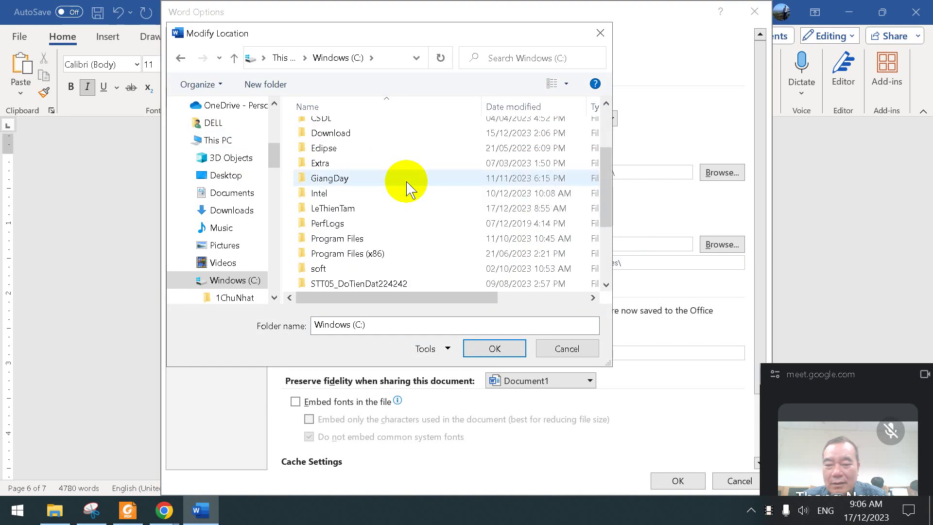
{"action": "double_click", "coordinate": [351, 209]}
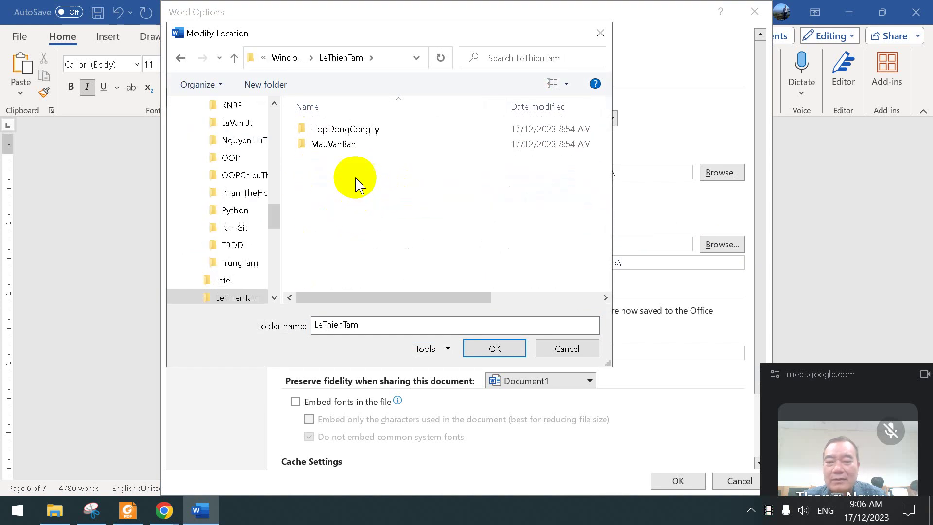
{"action": "double_click", "coordinate": [354, 131]}
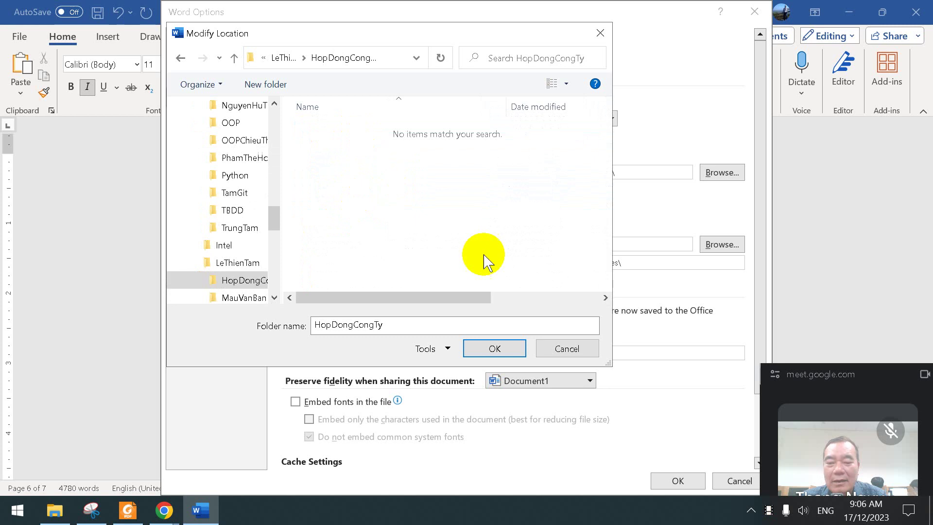
{"action": "left_click", "coordinate": [495, 348]}
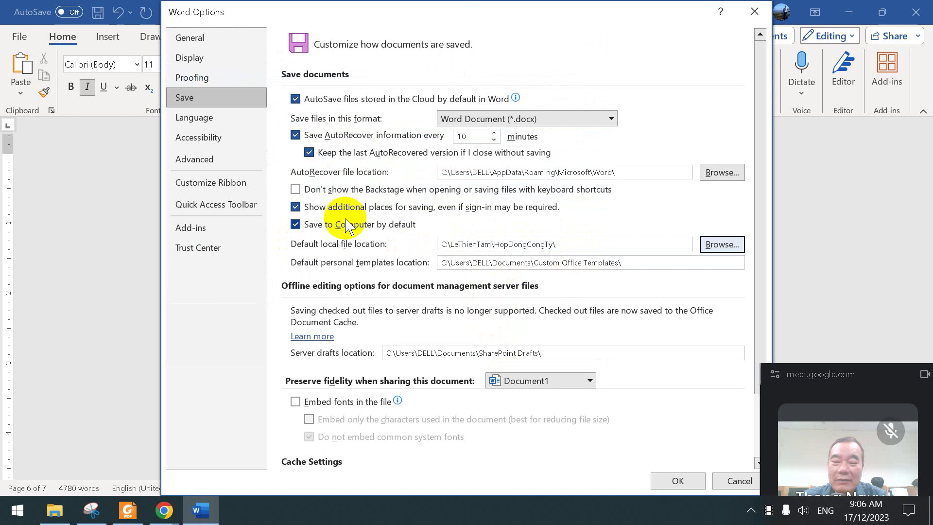
{"action": "left_click", "coordinate": [295, 226]}
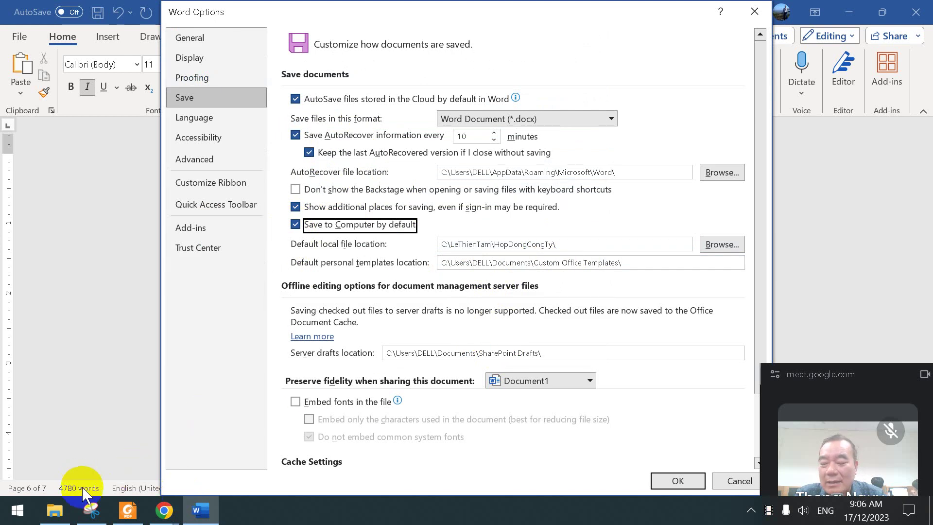
Switch to Snipping Tool and add second red underlines beneath "mặc định" in task 2 and "BaiTHSo4_Hoten\Bai1" in task 1.
{"action": "left_click", "coordinate": [91, 509]}
{"action": "left_click_drag", "start_coordinate": [215, 319], "coordinate": [256, 324]}
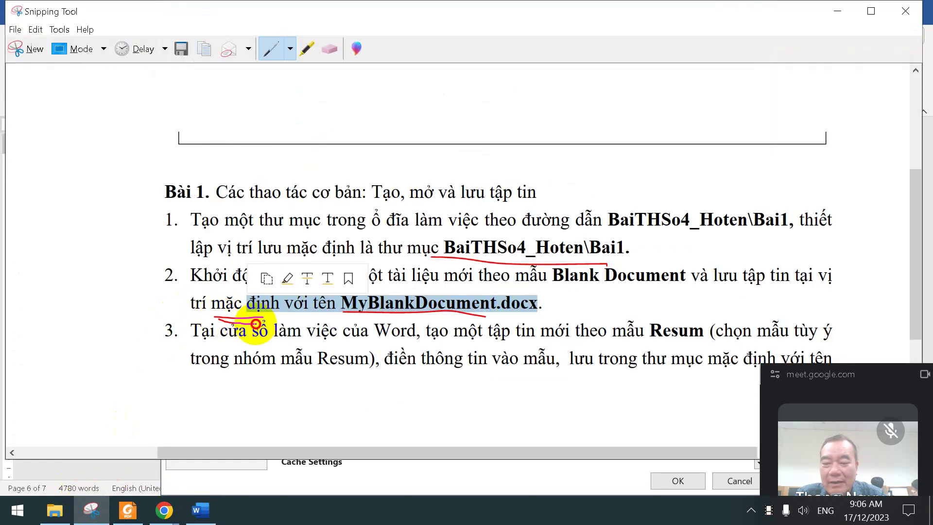
{"action": "left_click_drag", "start_coordinate": [475, 267], "coordinate": [513, 267]}
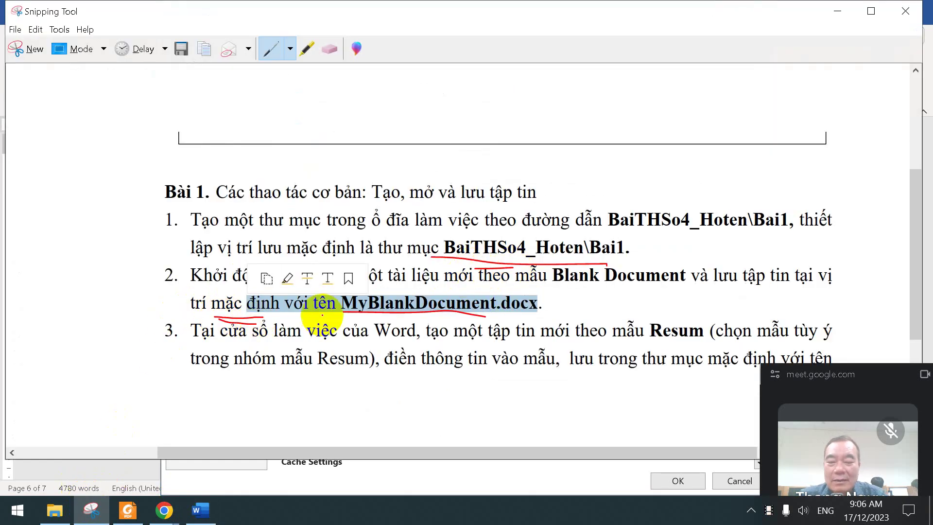
Return to Word Options and examine the AutoRecover save interval by selecting and deselecting its value.
{"action": "key", "text": "alt+Tab"}
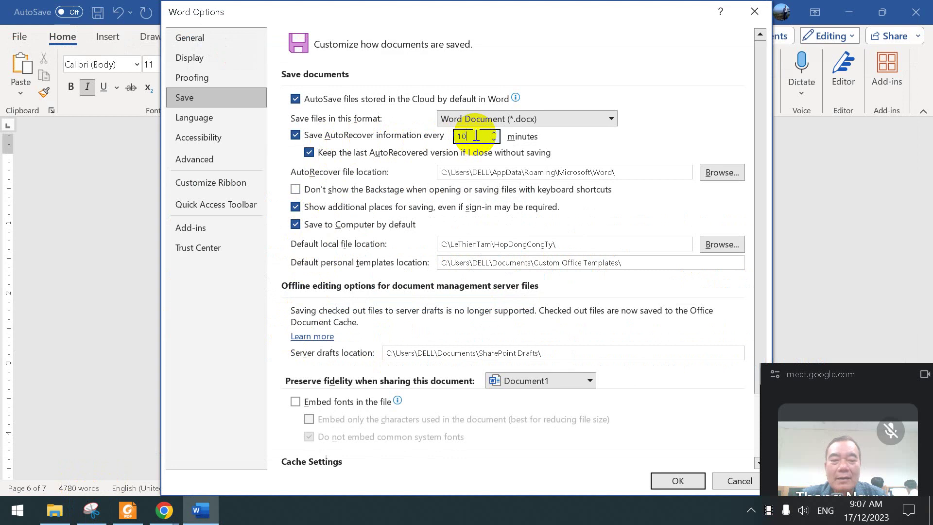
{"action": "left_click_drag", "start_coordinate": [470, 136], "coordinate": [433, 134]}
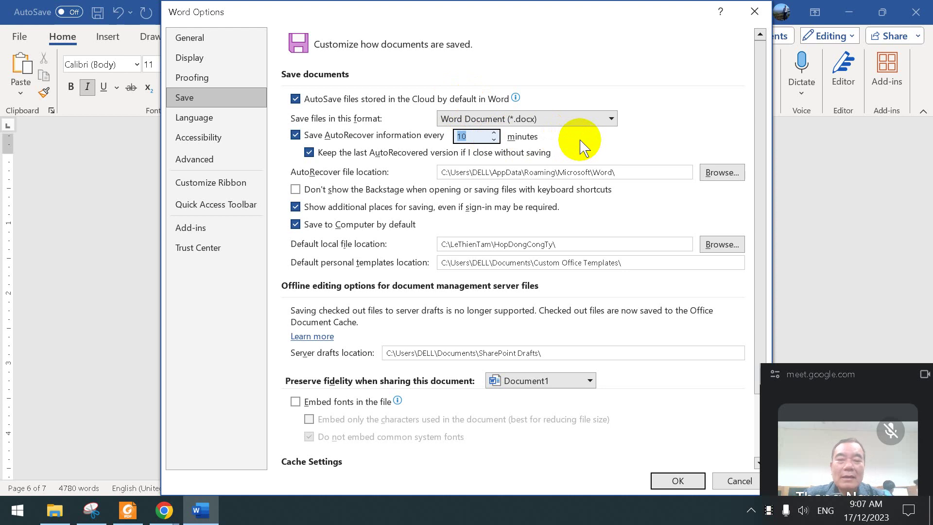
{"action": "left_click", "coordinate": [474, 136]}
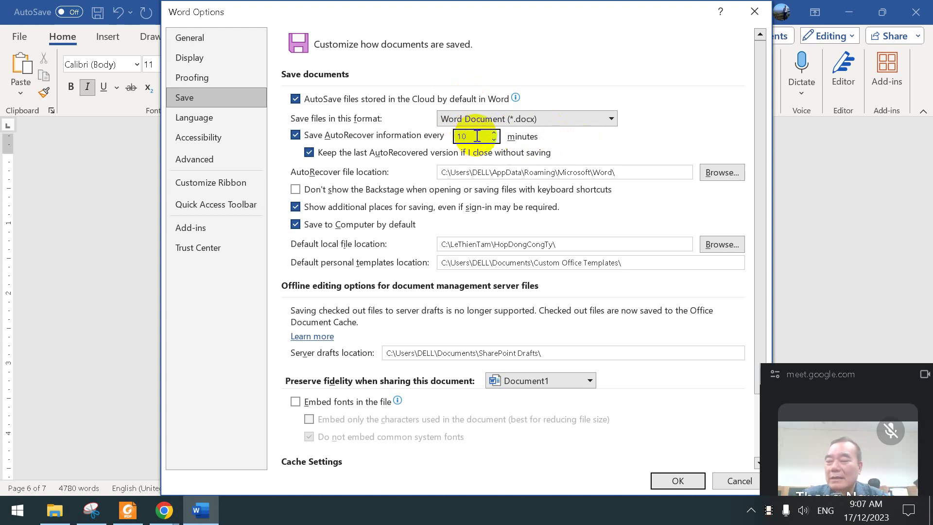
Capture the Word Options dialog with its Save settings as a new snip in Snipping Tool.
{"action": "left_click", "coordinate": [199, 508]}
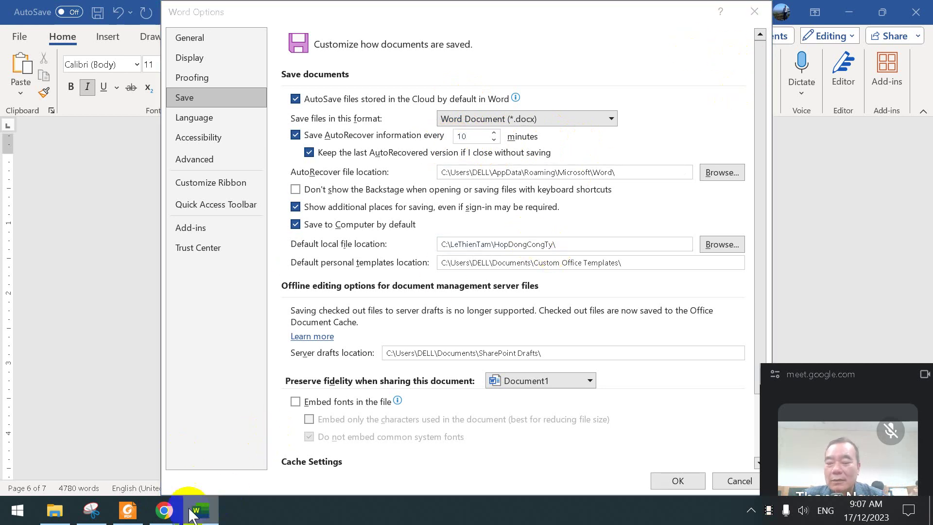
{"action": "left_click", "coordinate": [91, 509]}
{"action": "left_click", "coordinate": [44, 49]}
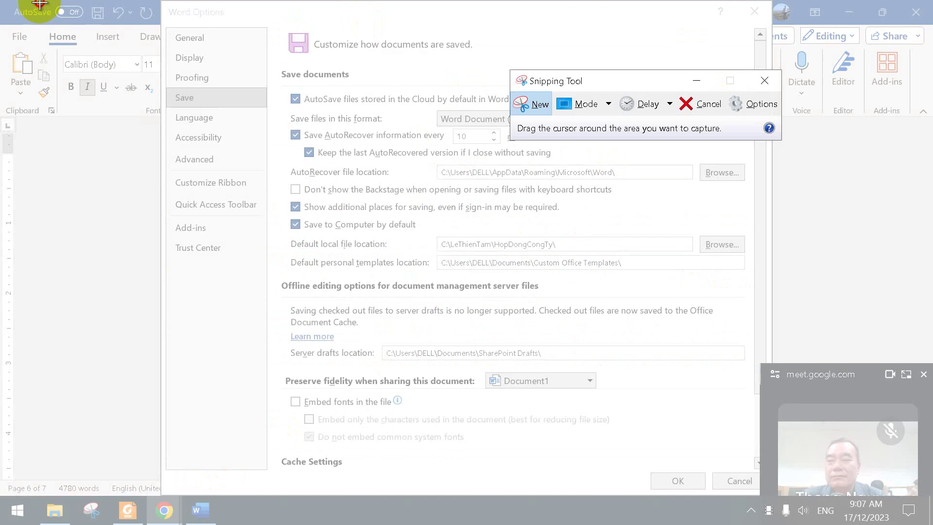
{"action": "left_click_drag", "start_coordinate": [39, 2], "coordinate": [844, 444]}
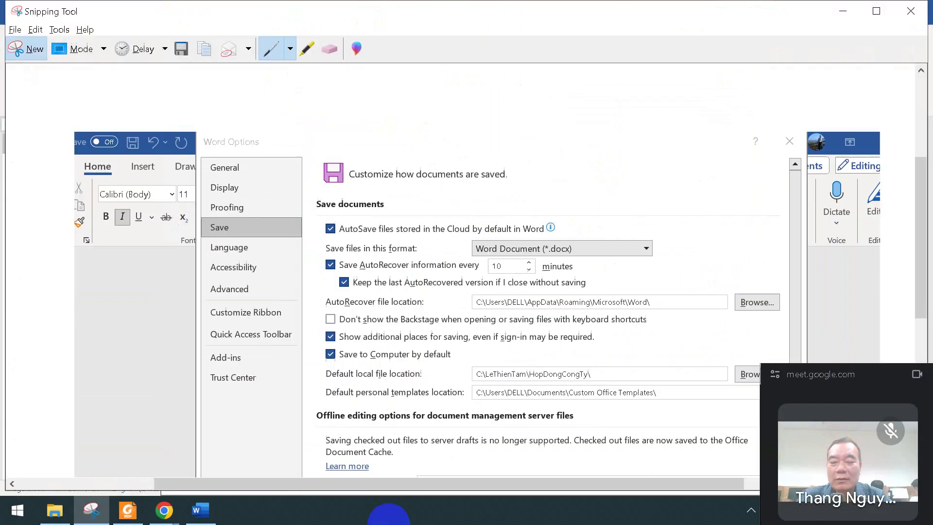
Switch to Word, close Word Options, and select the line from "change to match the new theme" to "where you need them".
{"action": "left_click", "coordinate": [200, 509]}
{"action": "left_click", "coordinate": [754, 11]}
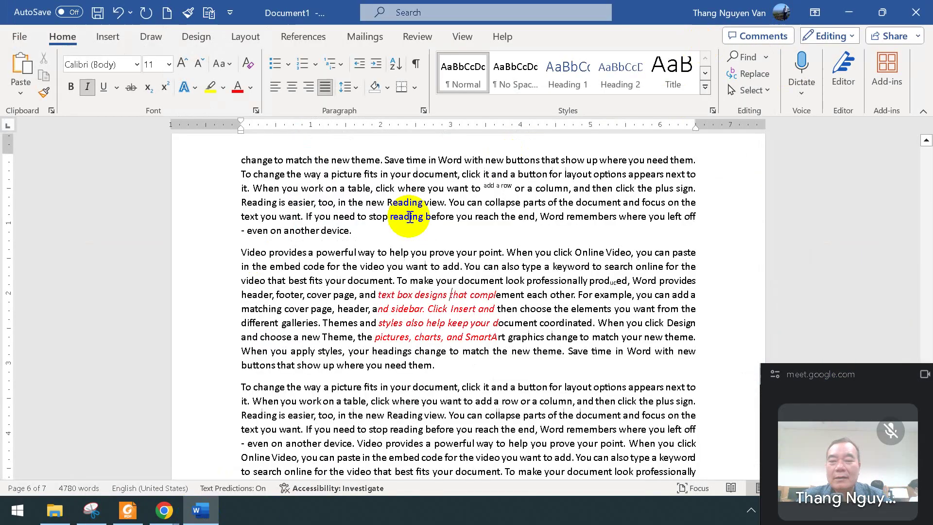
{"action": "left_click_drag", "start_coordinate": [351, 160], "coordinate": [435, 164]}
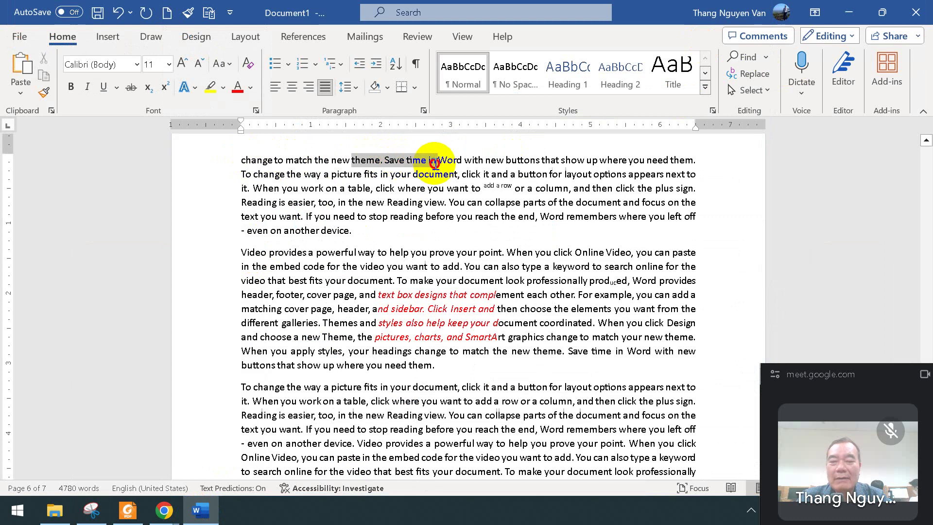
{"action": "left_click_drag", "start_coordinate": [242, 161], "coordinate": [678, 156]}
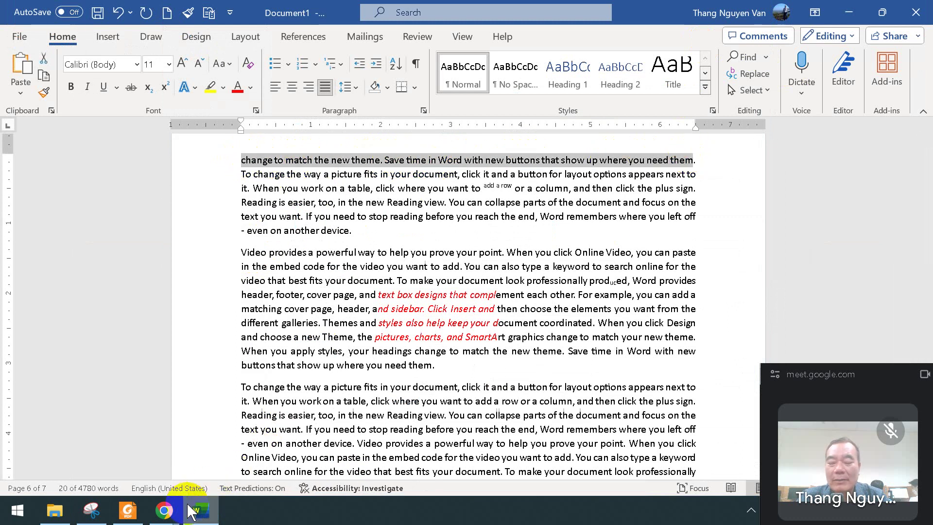
View the captured Word Options snip in Snipping Tool and return to the document in Word.
{"action": "left_click", "coordinate": [97, 517]}
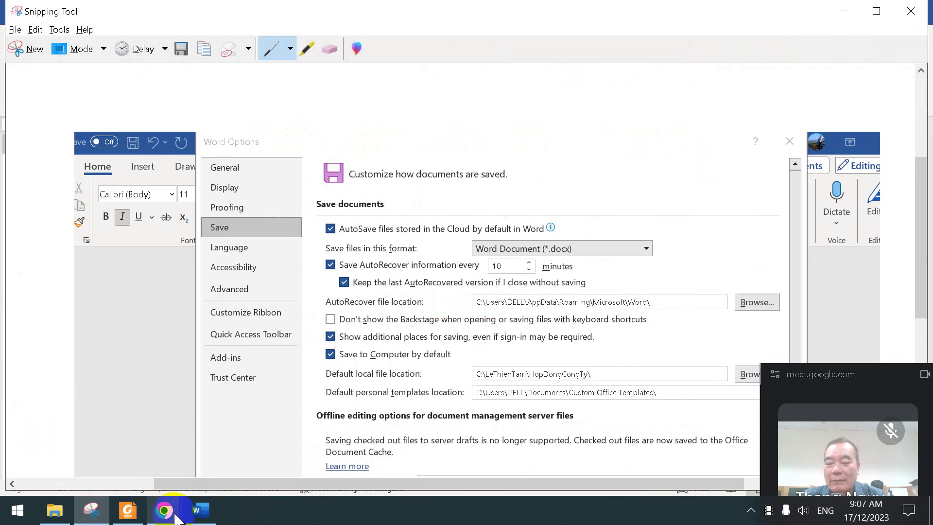
{"action": "left_click", "coordinate": [197, 517]}
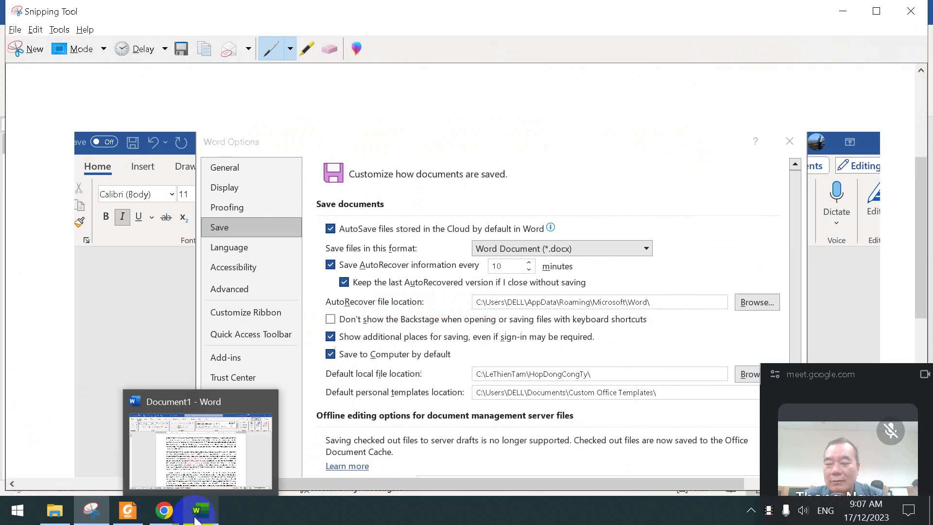
{"action": "left_click", "coordinate": [196, 517]}
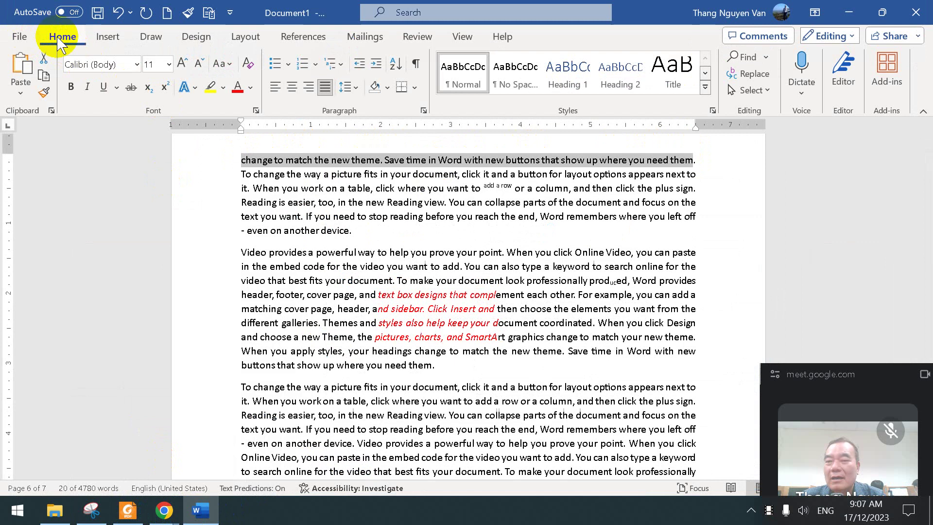
Examine the AutoRecover interval and default local file location in the Save settings of Word Options, accept the dialog and deselect the document text.
{"action": "left_click", "coordinate": [28, 42]}
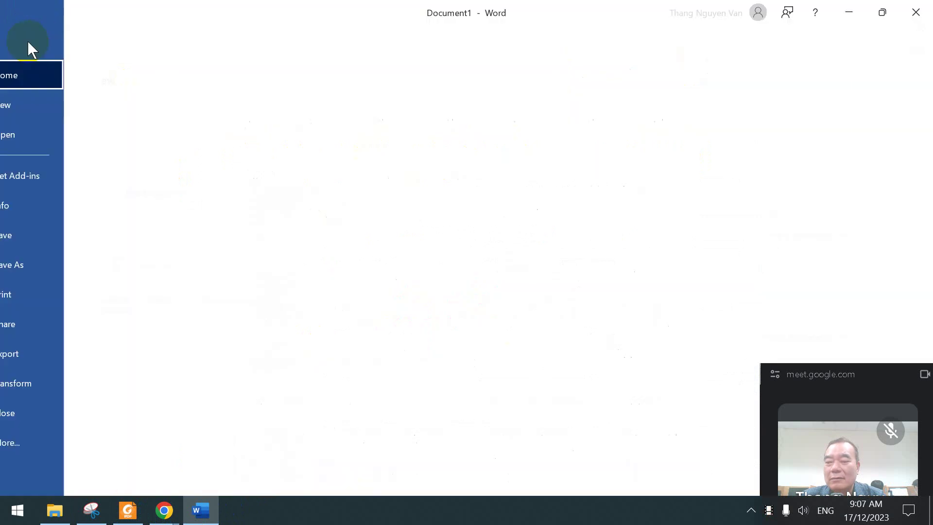
{"action": "left_click", "coordinate": [61, 442]}
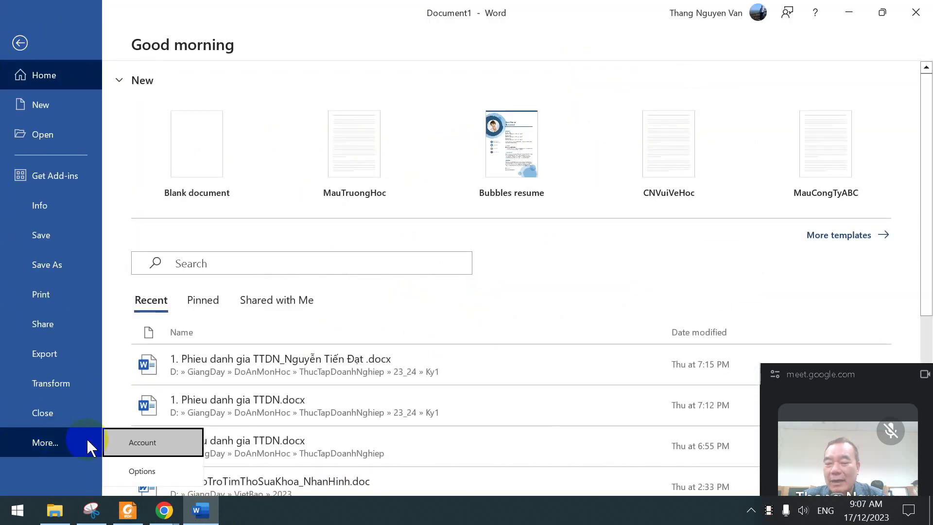
{"action": "left_click", "coordinate": [138, 471]}
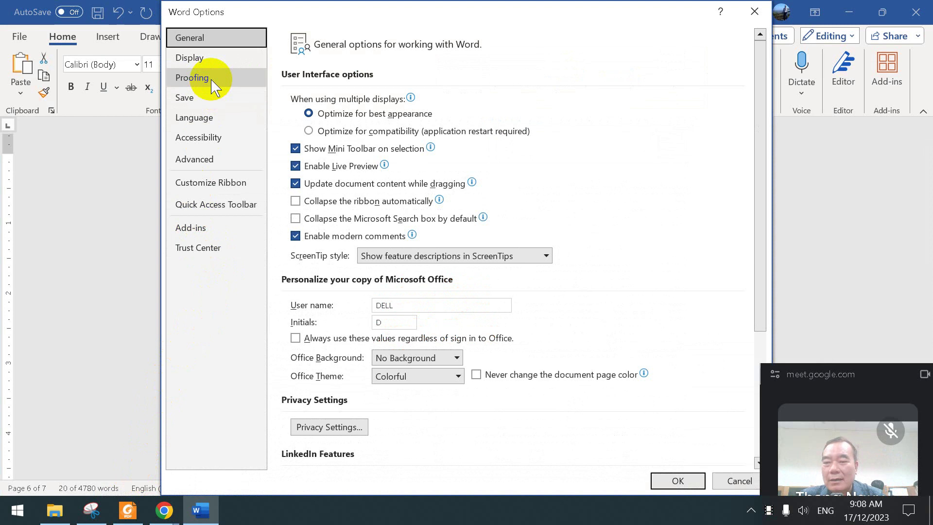
{"action": "left_click", "coordinate": [200, 98]}
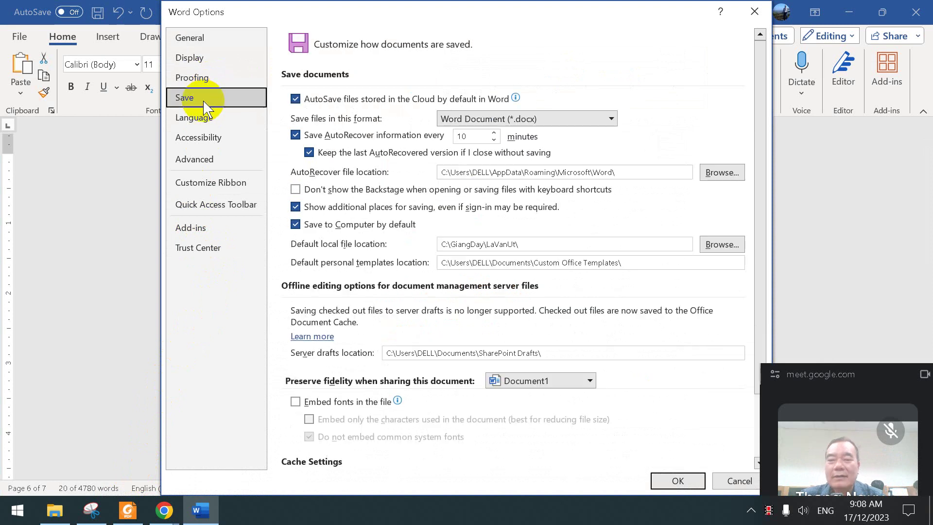
{"action": "left_click", "coordinate": [477, 138]}
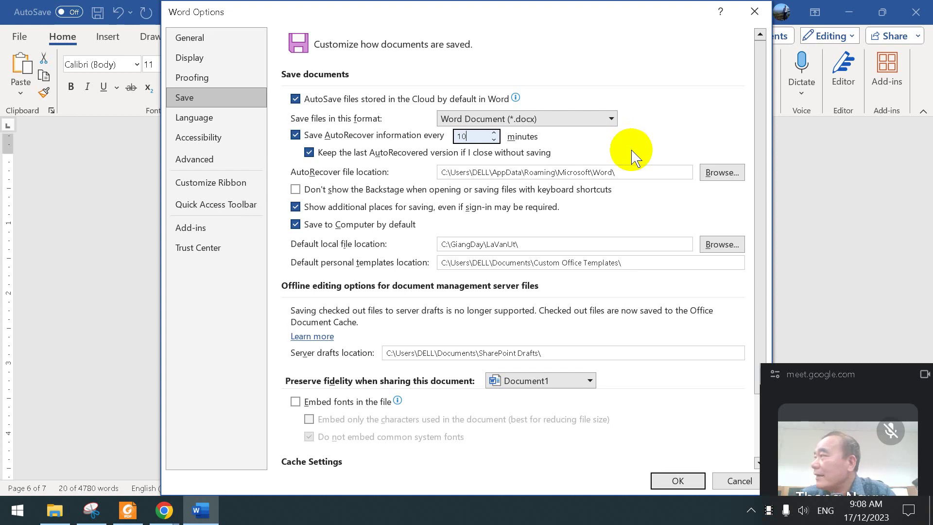
{"action": "left_click", "coordinate": [596, 145]}
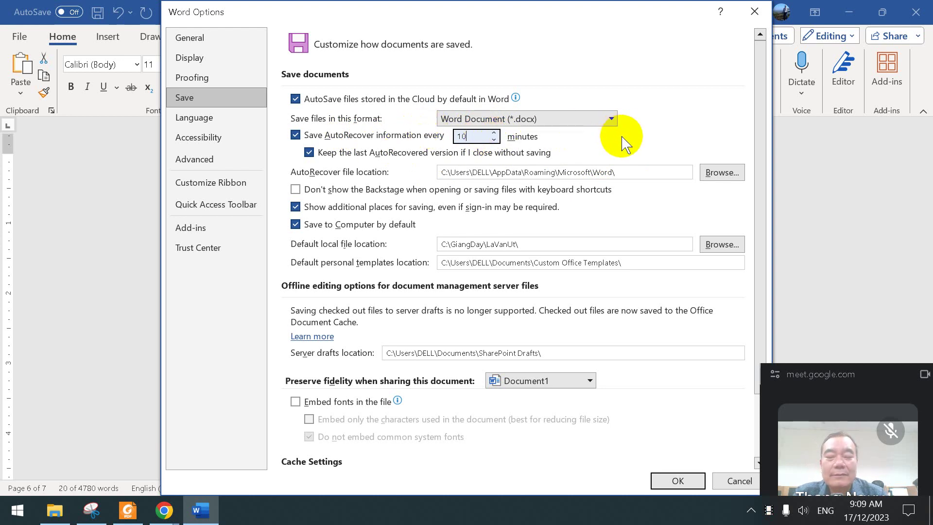
{"action": "left_click", "coordinate": [676, 481]}
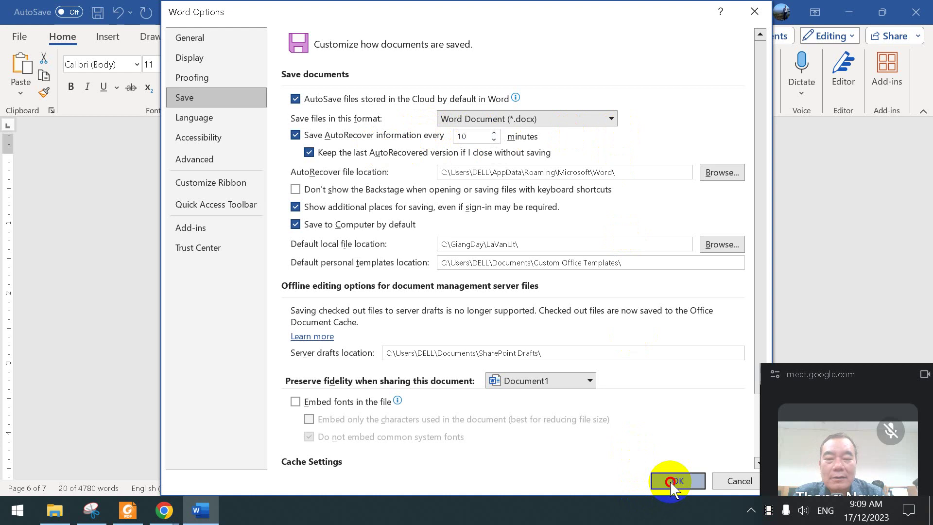
{"action": "left_click", "coordinate": [563, 307]}
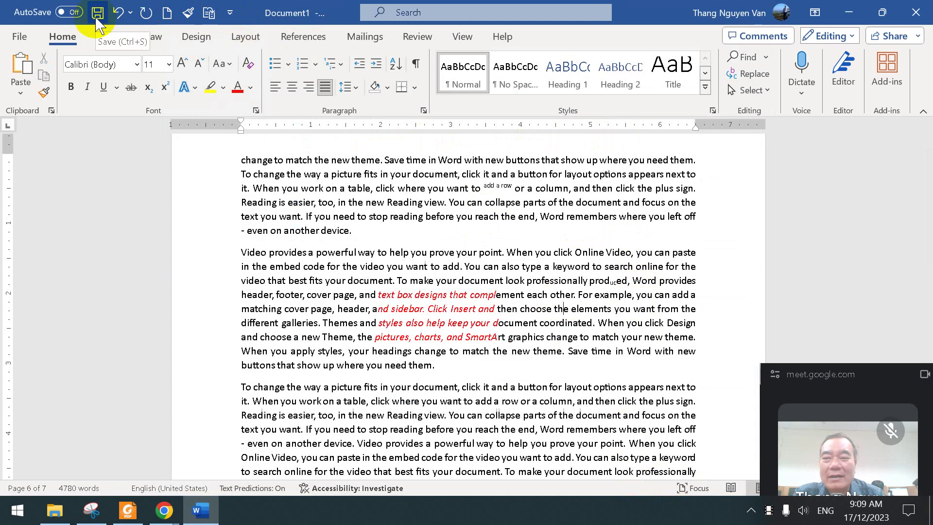
Check which folder Save As proposes for the document, and return to the document without saving.
{"action": "left_click", "coordinate": [19, 37]}
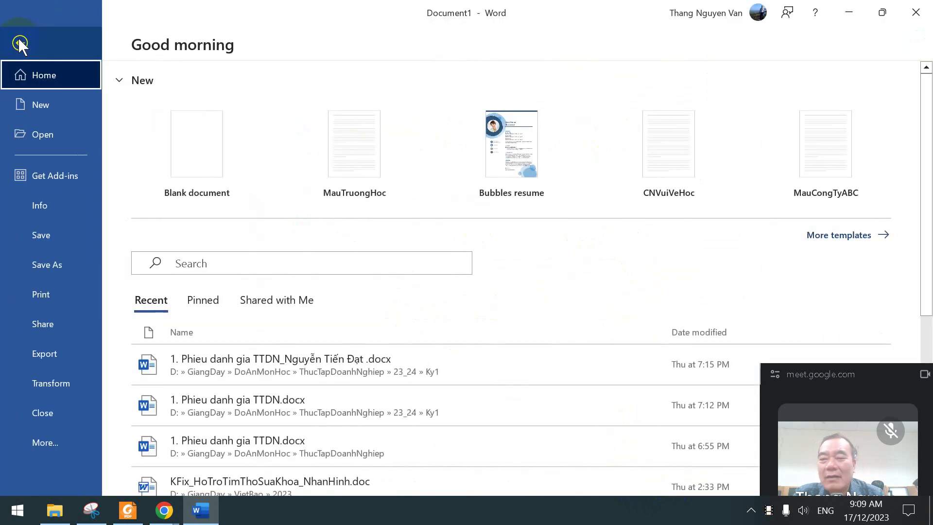
{"action": "left_click", "coordinate": [53, 267]}
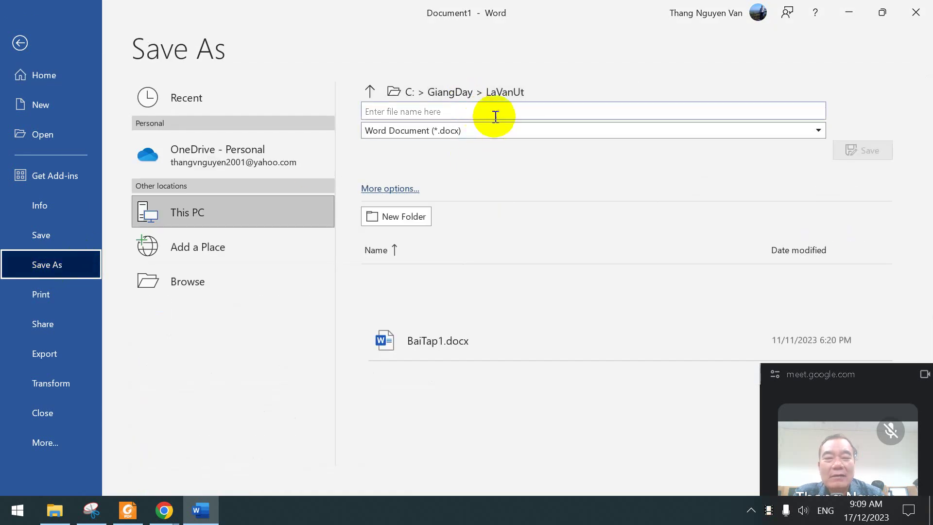
{"action": "left_click", "coordinate": [20, 45]}
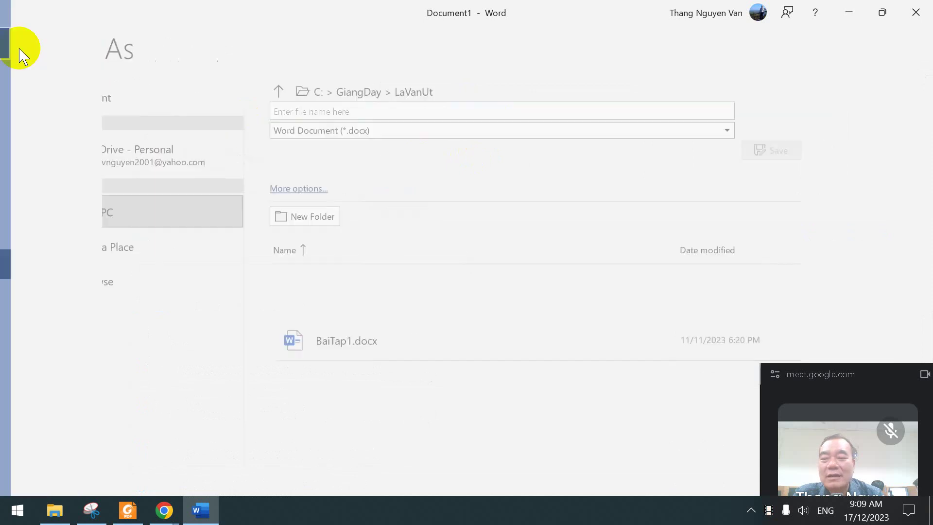
{"action": "left_click", "coordinate": [401, 280]}
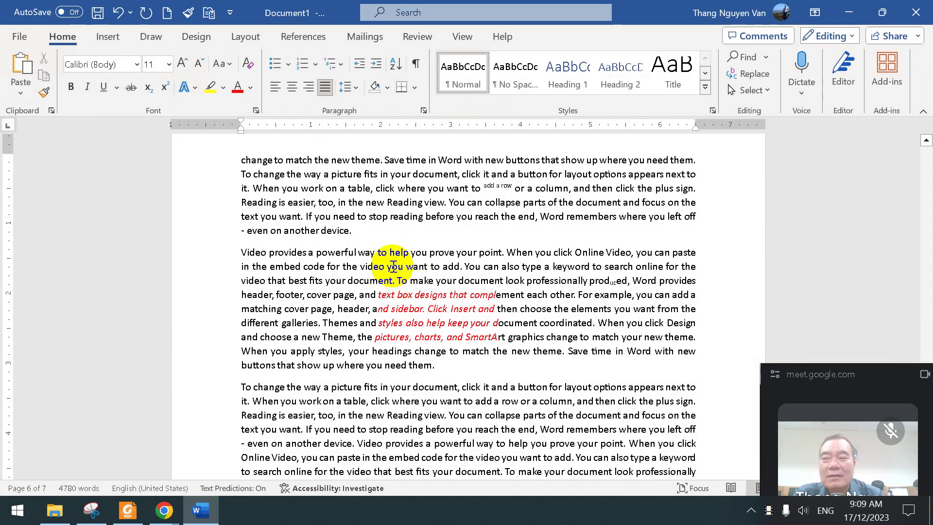
{"action": "left_click", "coordinate": [19, 38]}
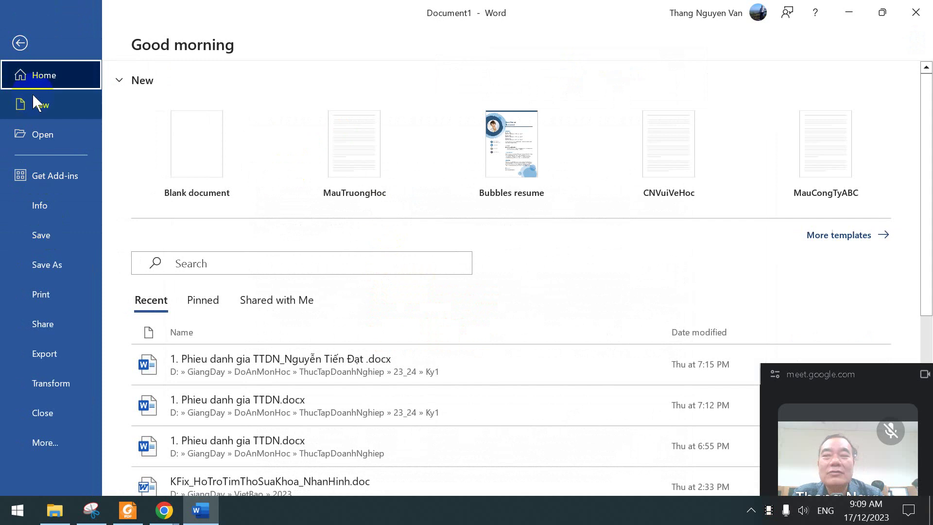
{"action": "left_click", "coordinate": [25, 42]}
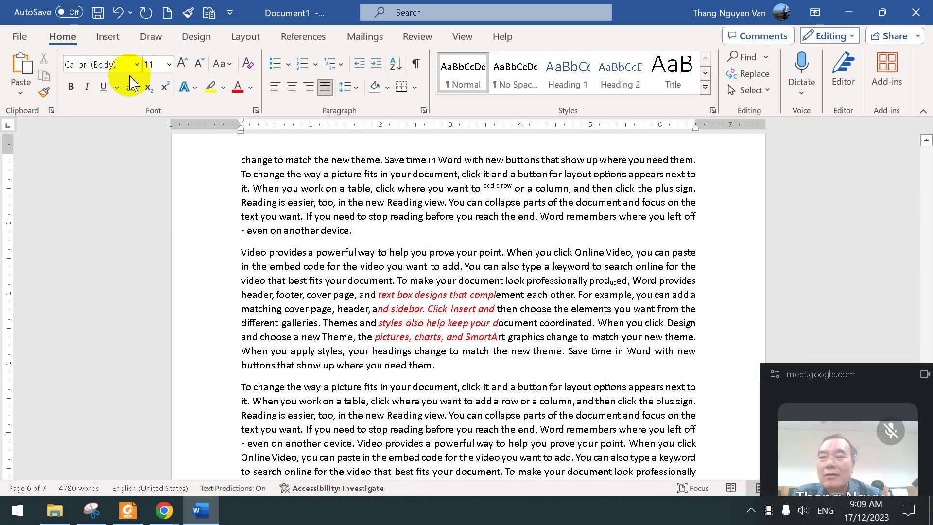
Set the default local file location in Word Options to the HopDongCongTy folder inside the personally named folder on drive C.
{"action": "left_click", "coordinate": [18, 37]}
{"action": "left_click", "coordinate": [45, 441]}
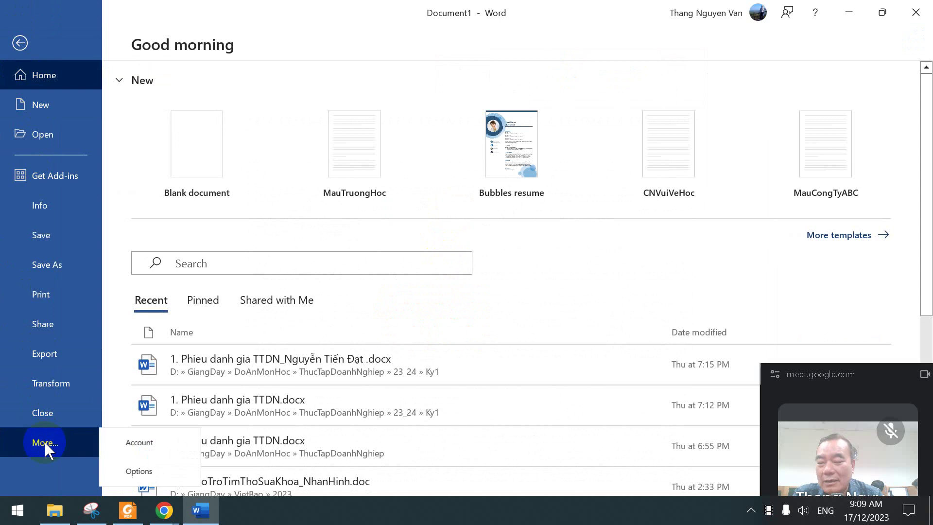
{"action": "left_click", "coordinate": [135, 473]}
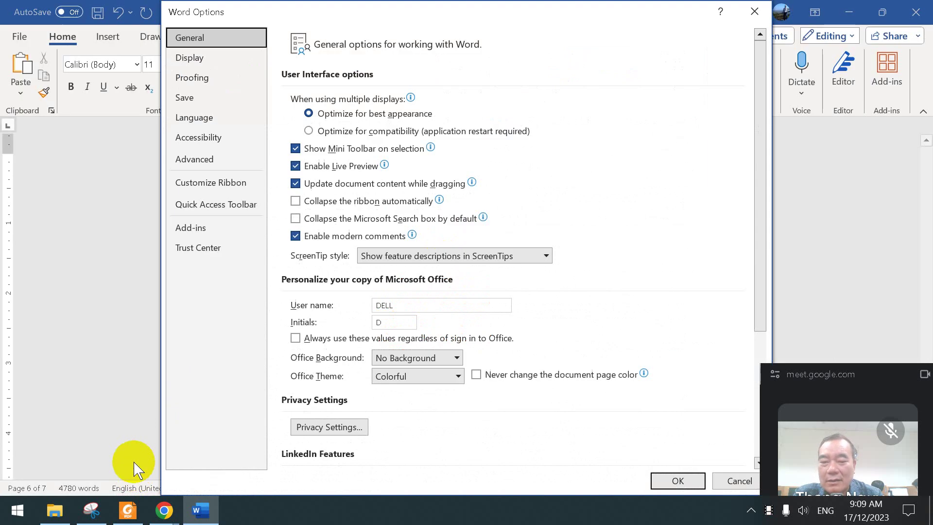
{"action": "left_click", "coordinate": [185, 98]}
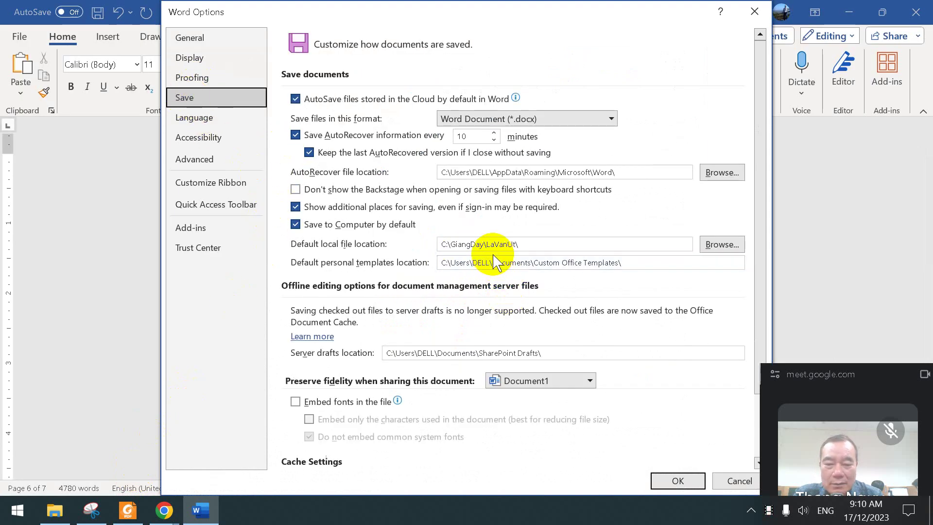
{"action": "left_click", "coordinate": [723, 246]}
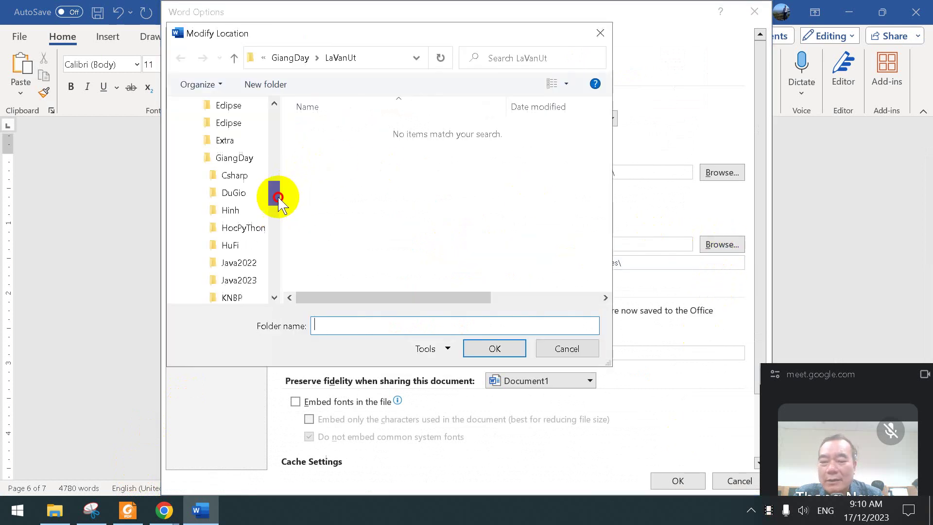
{"action": "left_click_drag", "start_coordinate": [274, 193], "coordinate": [275, 167]}
{"action": "left_click", "coordinate": [259, 196]}
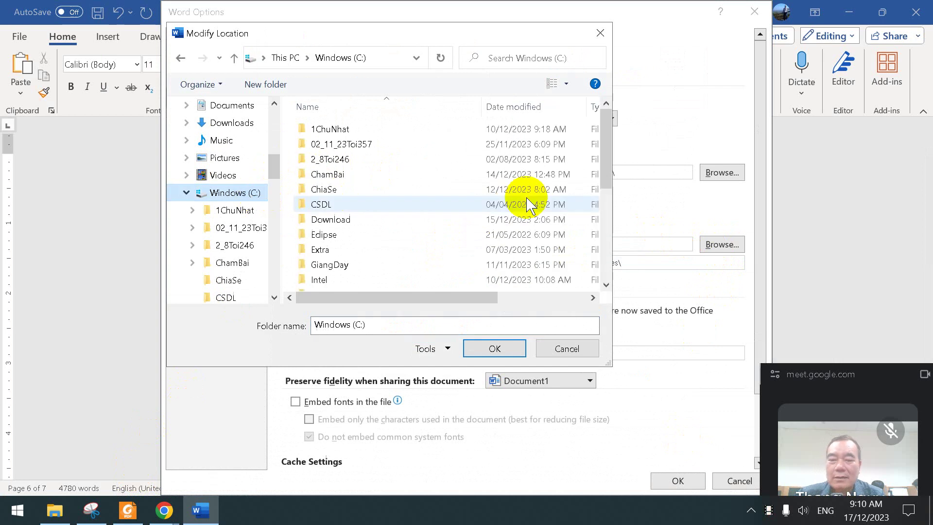
{"action": "scroll", "coordinate": [437, 226], "scroll_direction": "down", "scroll_amount": 3}
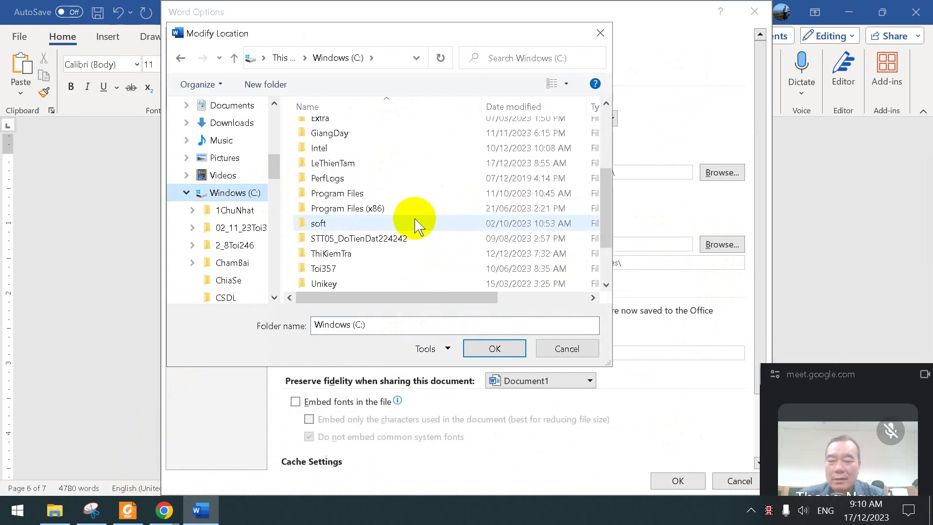
{"action": "double_click", "coordinate": [344, 164]}
{"action": "double_click", "coordinate": [351, 131]}
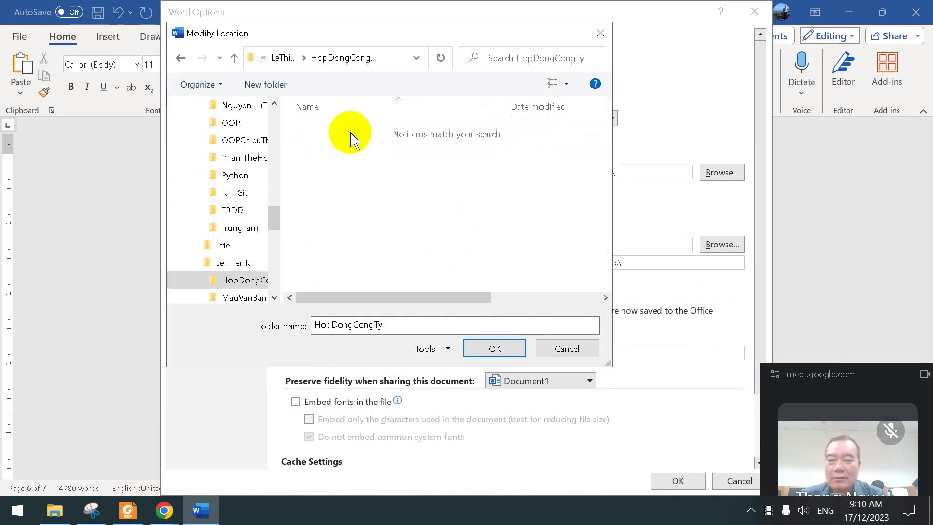
{"action": "left_click", "coordinate": [515, 349]}
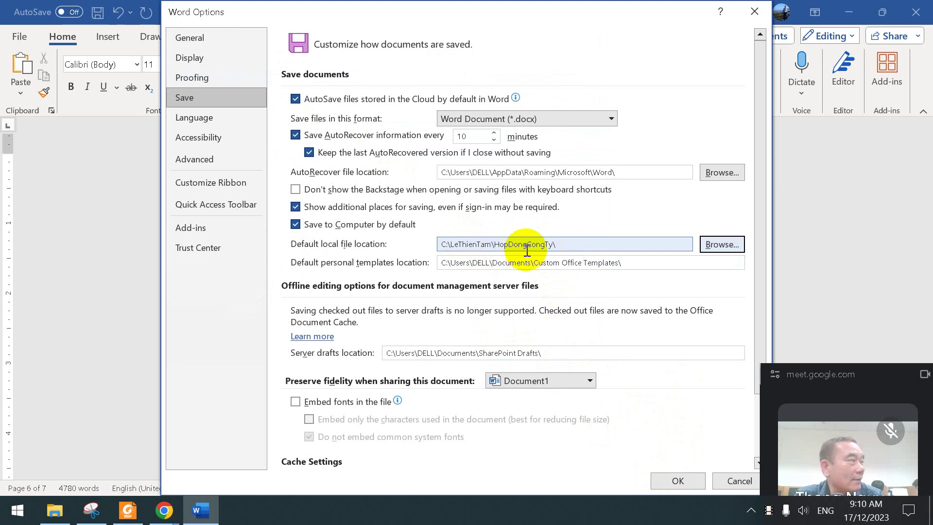
{"action": "left_click", "coordinate": [675, 481]}
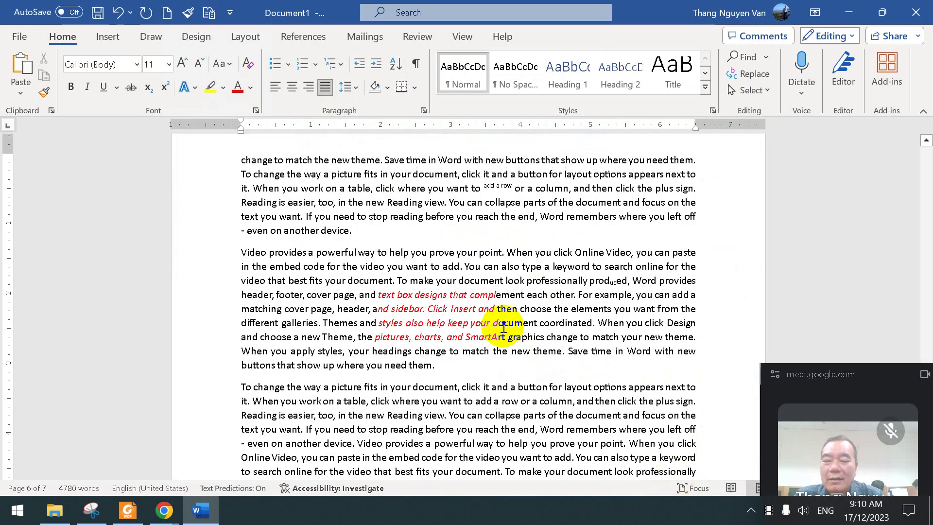
Open Save As for the document, consult task 1 on the default save location in Baitapso4.pdf in Foxit PDF Reader, and return to Word.
{"action": "left_click", "coordinate": [19, 37]}
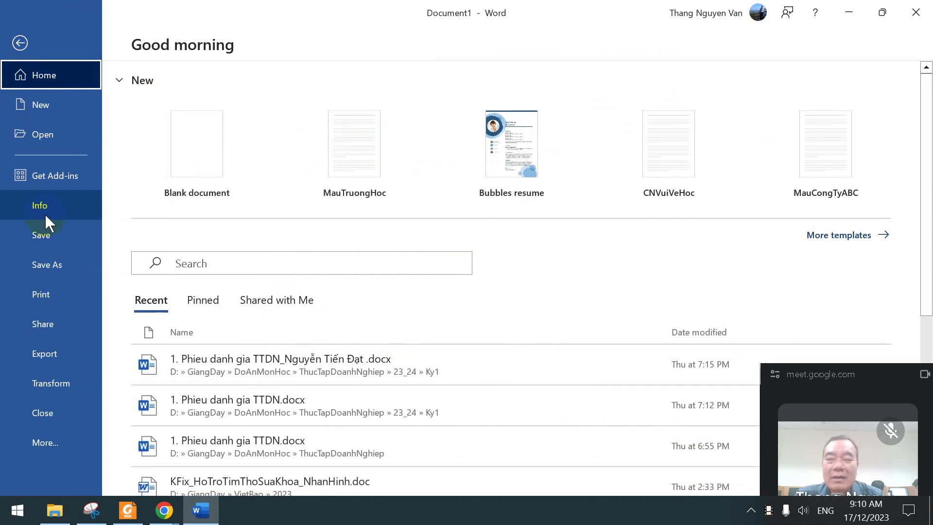
{"action": "left_click", "coordinate": [45, 269]}
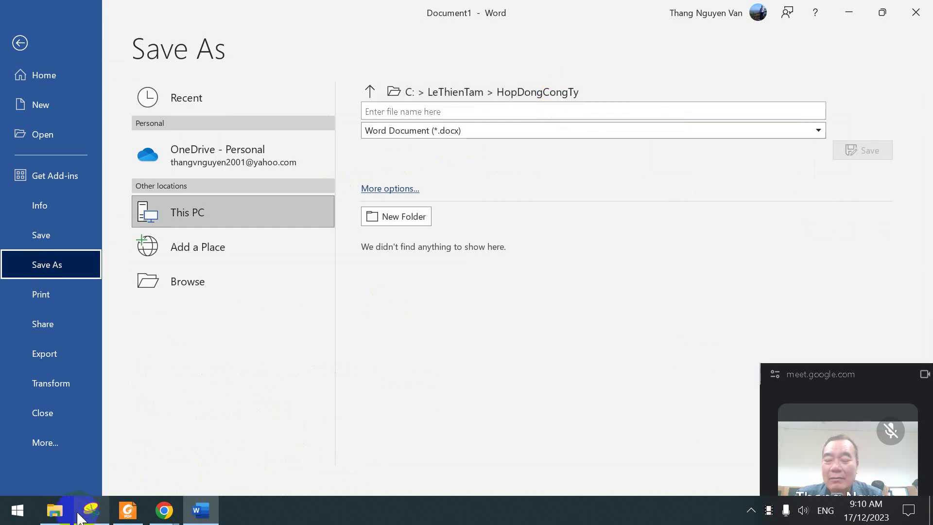
{"action": "left_click", "coordinate": [127, 511]}
{"action": "left_click", "coordinate": [362, 316]}
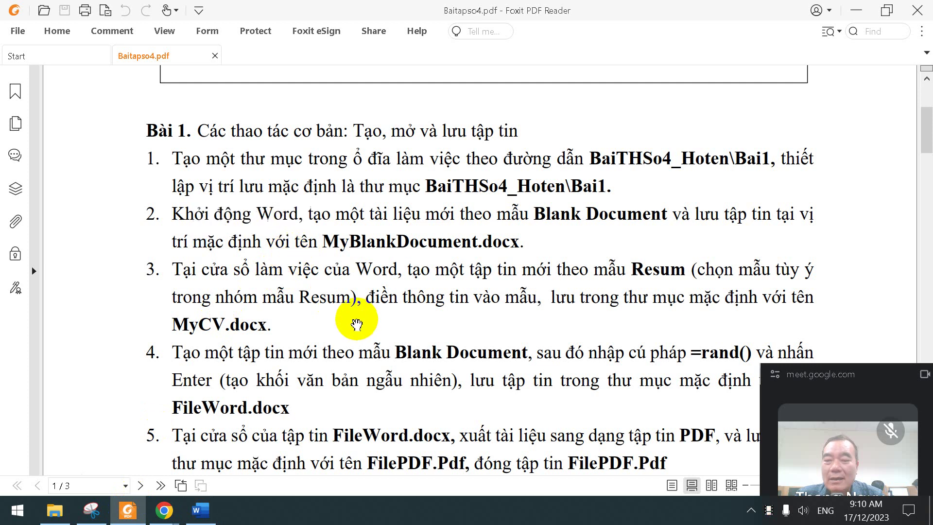
{"action": "left_click_drag", "start_coordinate": [281, 187], "coordinate": [299, 186]}
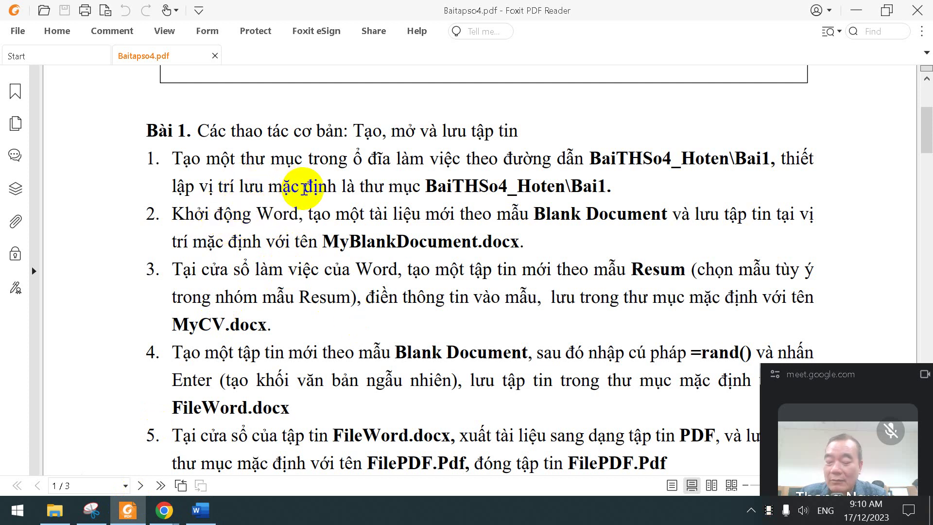
{"action": "key", "text": "alt+Tab"}
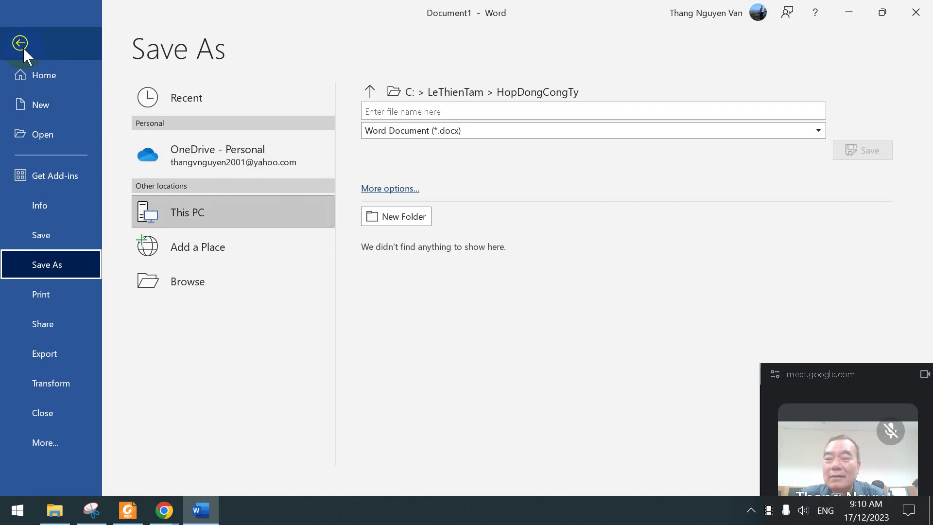
Save the document as HopDong1 in Word Document (*.docx) format in the default HopDongCongTy folder.
{"action": "left_click", "coordinate": [449, 111]}
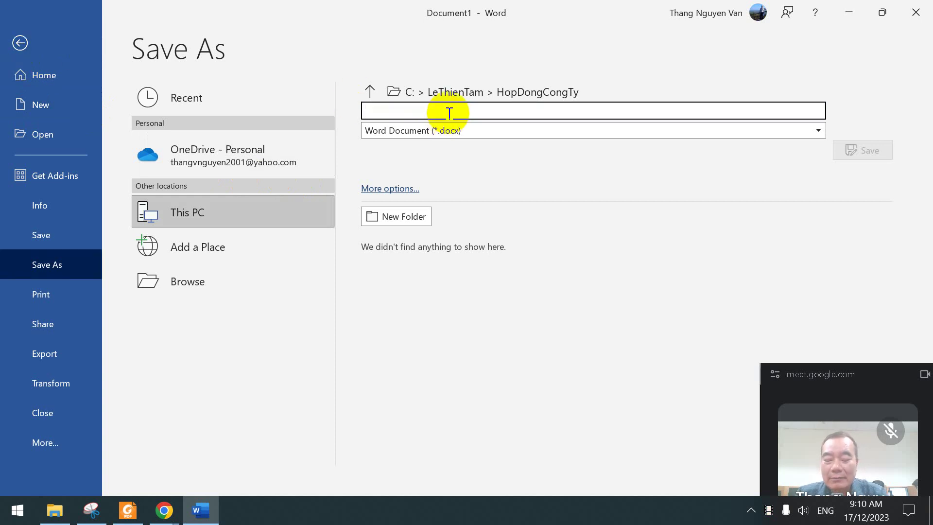
{"action": "type", "text": "HopDong1"}
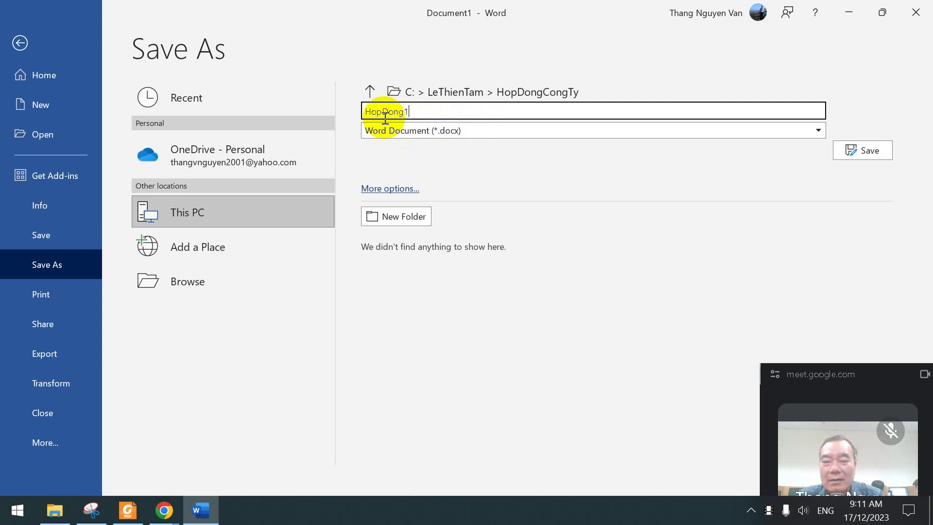
{"action": "left_click", "coordinate": [816, 389]}
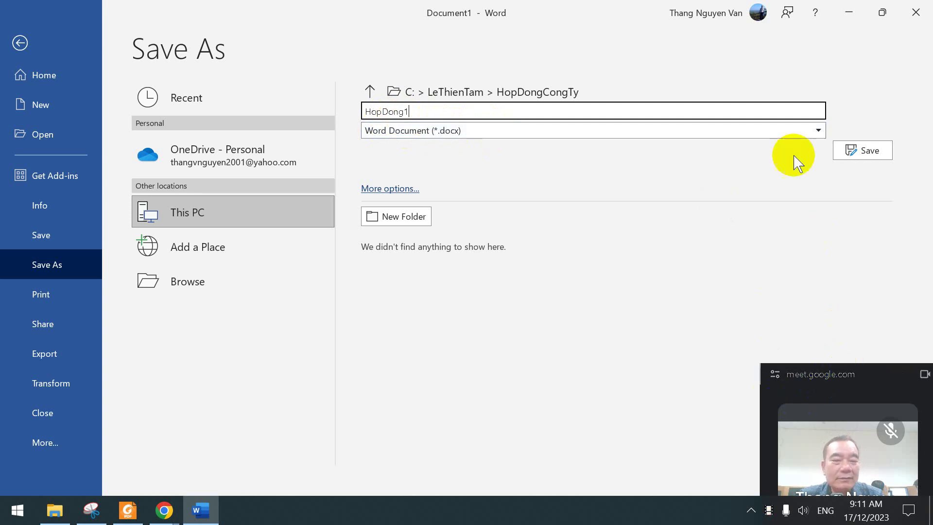
{"action": "left_click", "coordinate": [866, 153]}
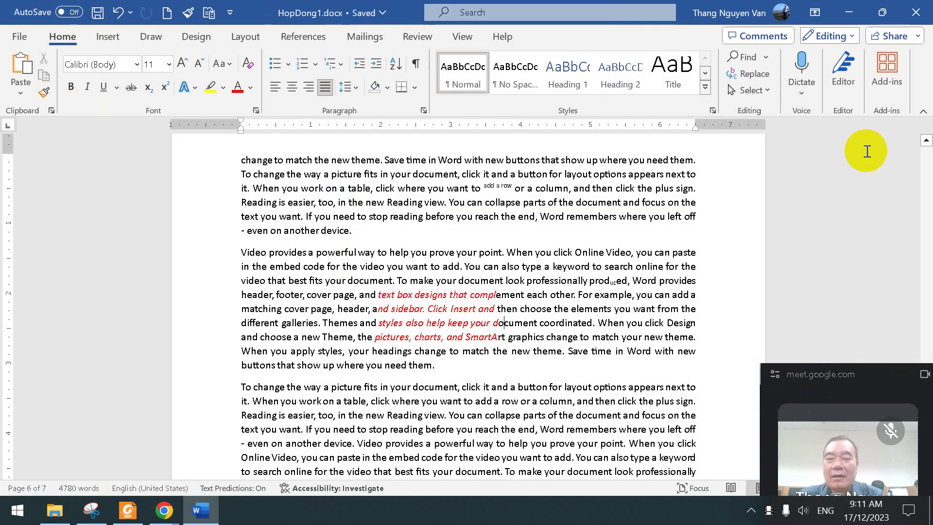
Check the HopDongCongTy folder in File Explorer for HopDong1.docx, and read tasks 2 and 3 of Baitapso4.pdf in Foxit PDF Reader.
{"action": "left_click", "coordinate": [53, 513]}
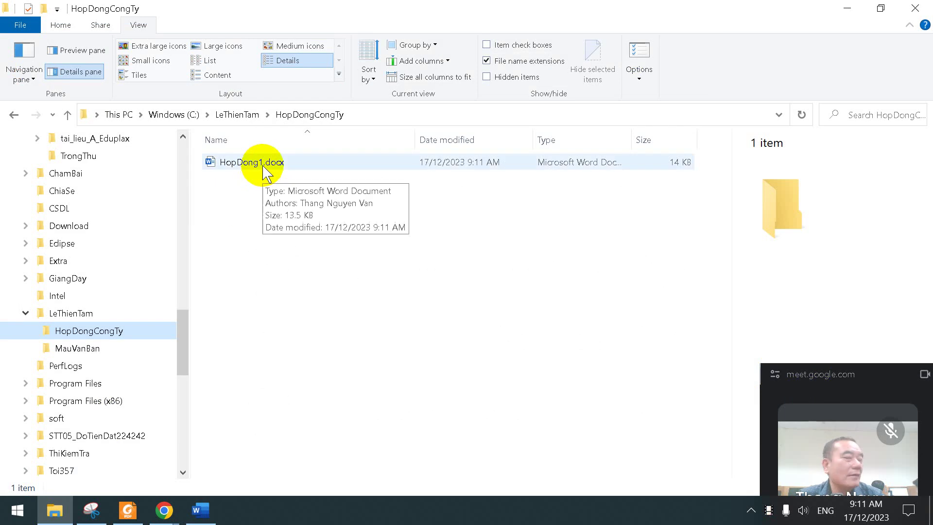
{"action": "left_click", "coordinate": [375, 417]}
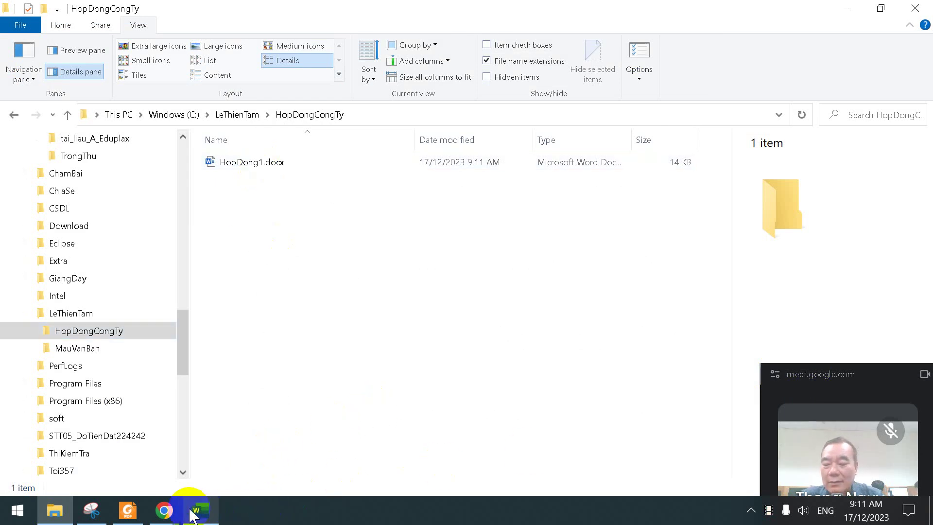
{"action": "left_click", "coordinate": [126, 519]}
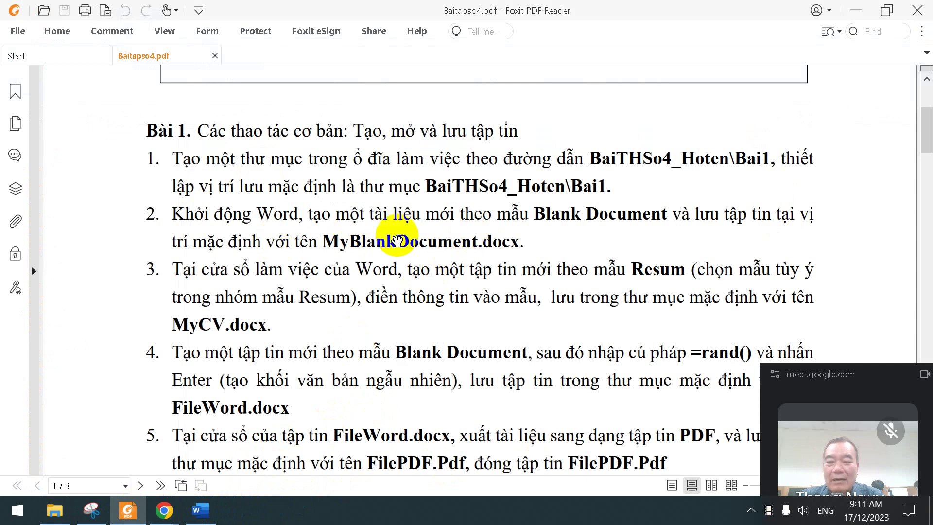
{"action": "left_click_drag", "start_coordinate": [398, 240], "coordinate": [461, 240]}
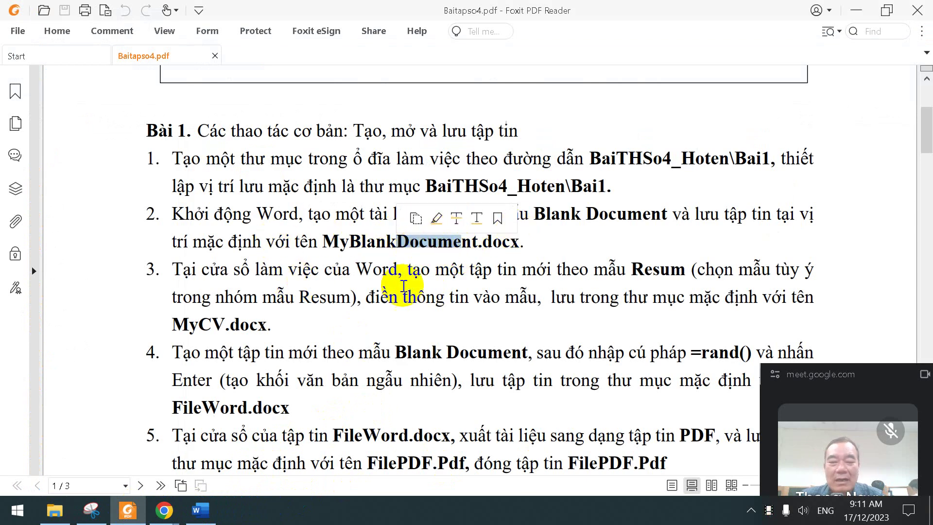
{"action": "left_click", "coordinate": [636, 275]}
{"action": "left_click_drag", "start_coordinate": [636, 275], "coordinate": [515, 316]}
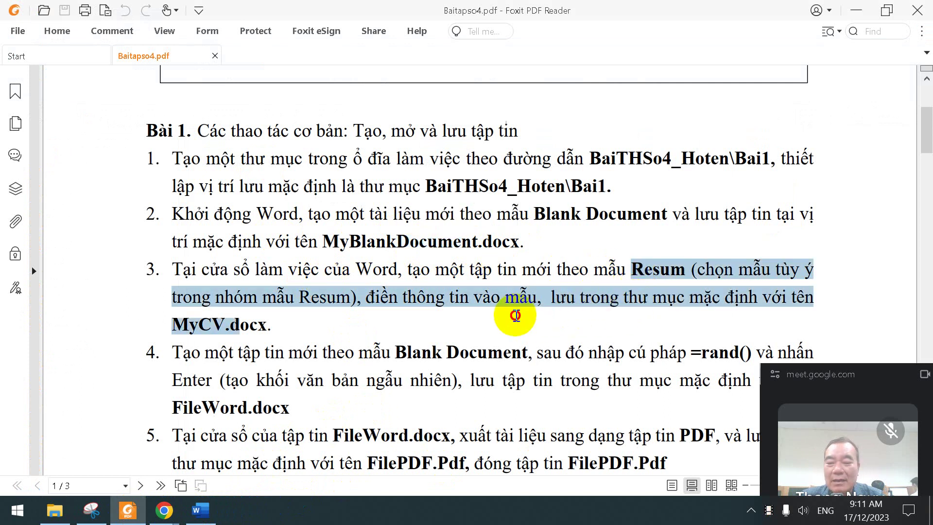
In Word, create a new document from the Big wave letterhead template.
{"action": "left_click", "coordinate": [200, 510]}
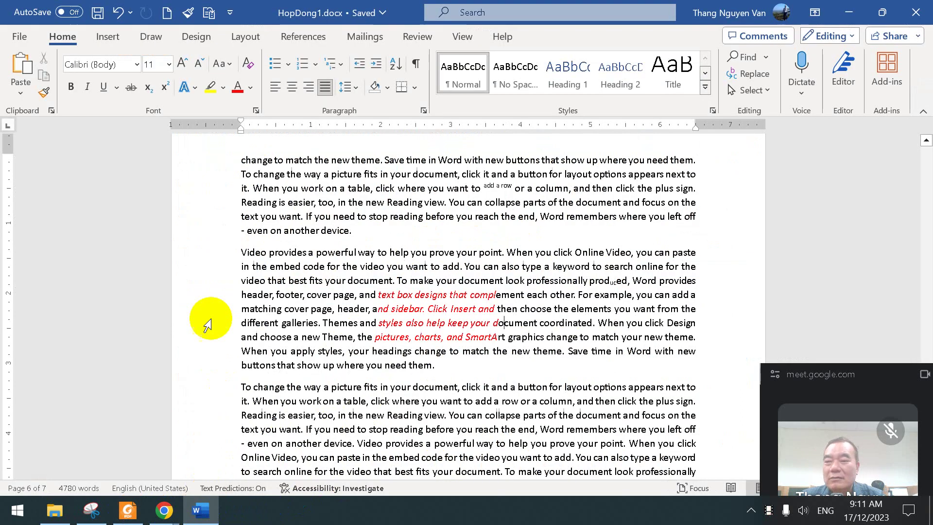
{"action": "left_click", "coordinate": [20, 35]}
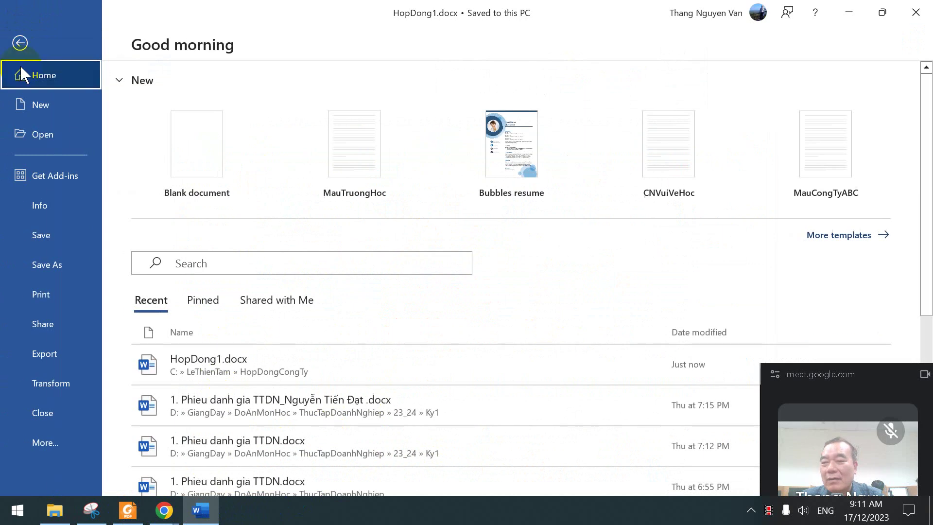
{"action": "left_click", "coordinate": [44, 105]}
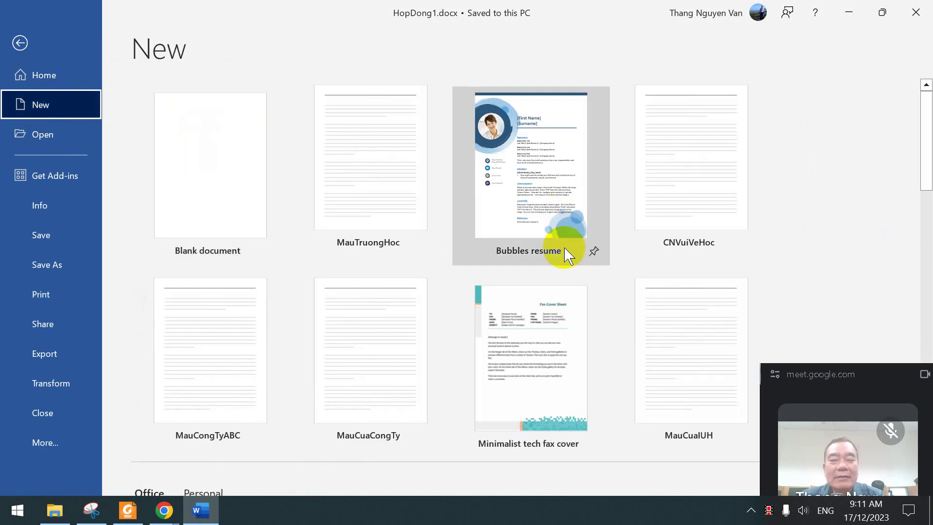
{"action": "scroll", "coordinate": [578, 306], "scroll_direction": "down", "scroll_amount": 4}
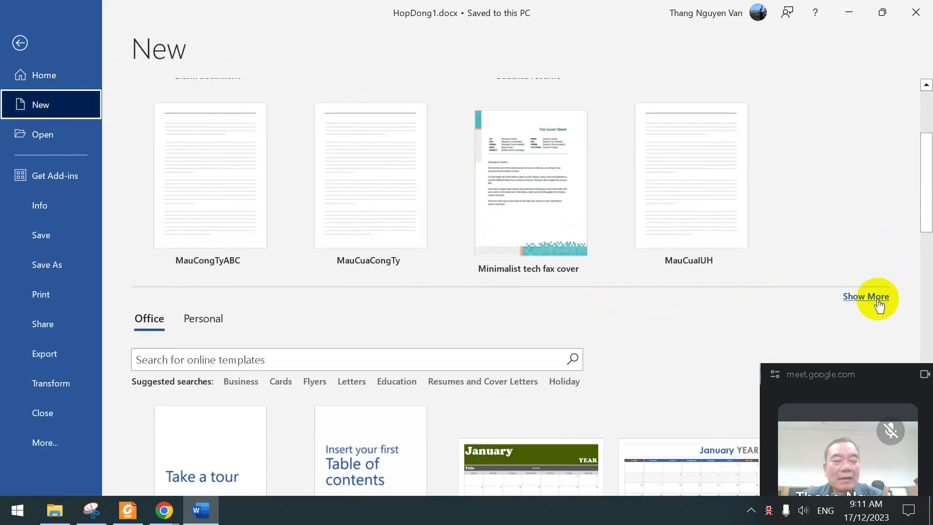
{"action": "left_click", "coordinate": [872, 297]}
{"action": "scroll", "coordinate": [525, 267], "scroll_direction": "down", "scroll_amount": 8}
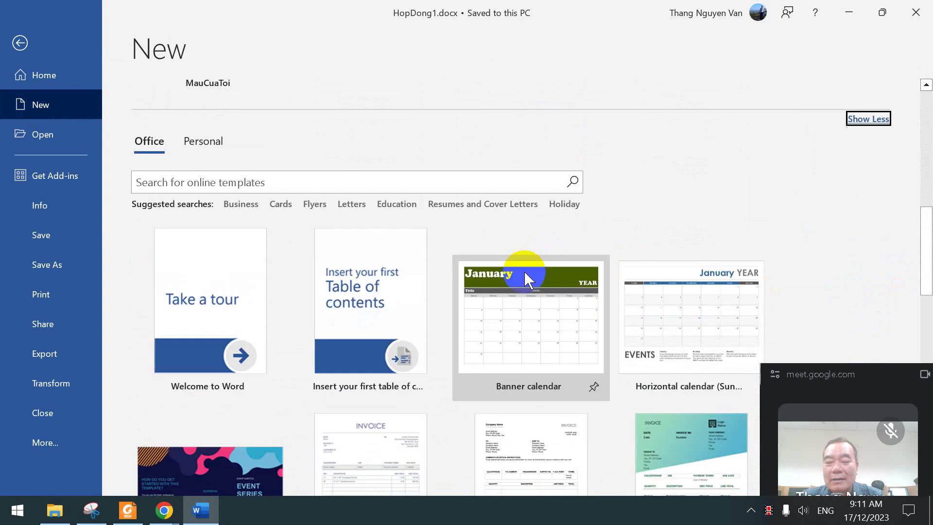
{"action": "scroll", "coordinate": [526, 280], "scroll_direction": "down", "scroll_amount": 3}
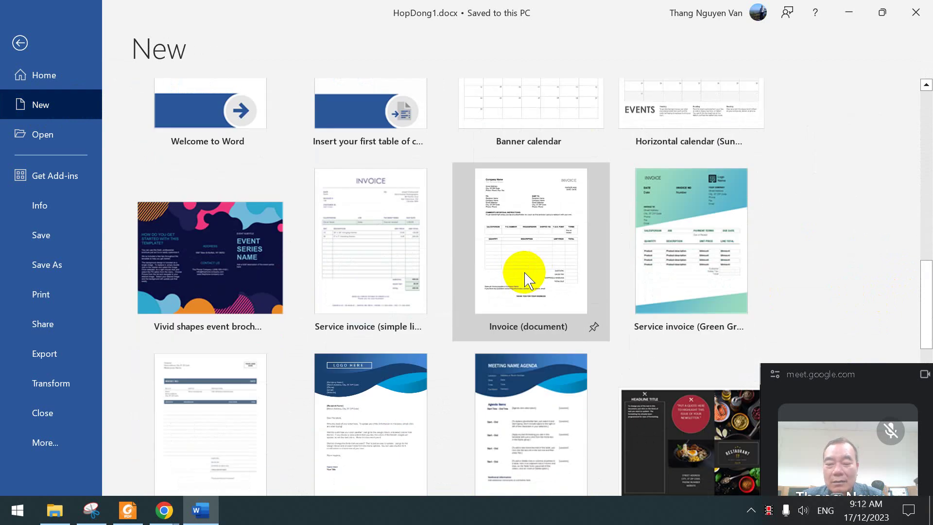
{"action": "scroll", "coordinate": [525, 274], "scroll_direction": "down", "scroll_amount": 2}
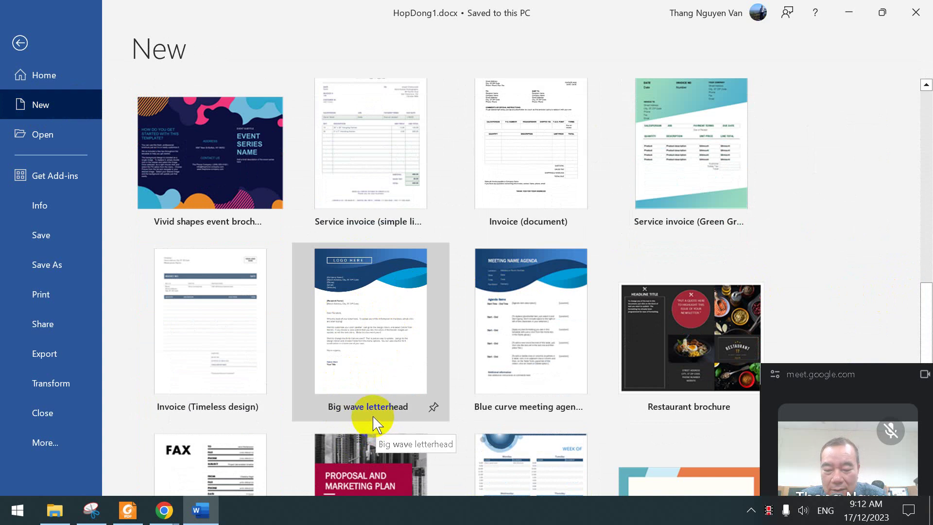
{"action": "left_click", "coordinate": [381, 334]}
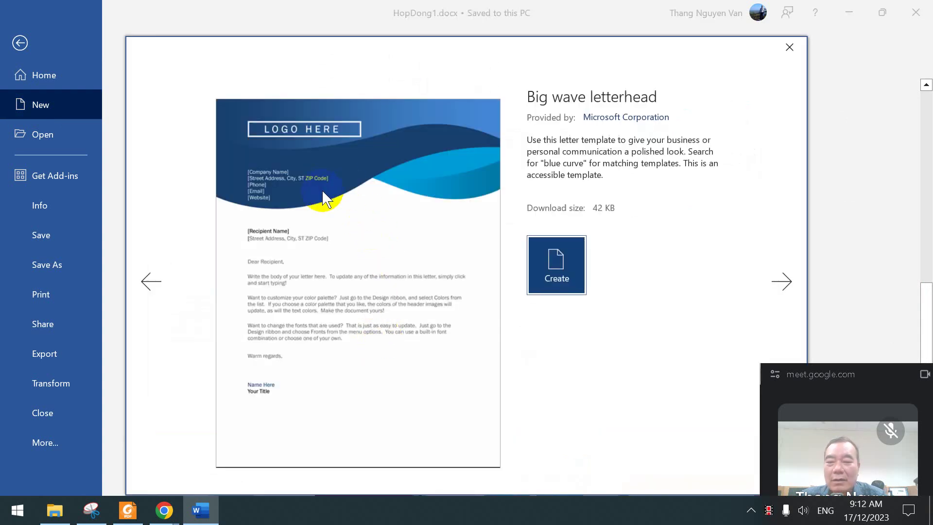
{"action": "left_click", "coordinate": [554, 268]}
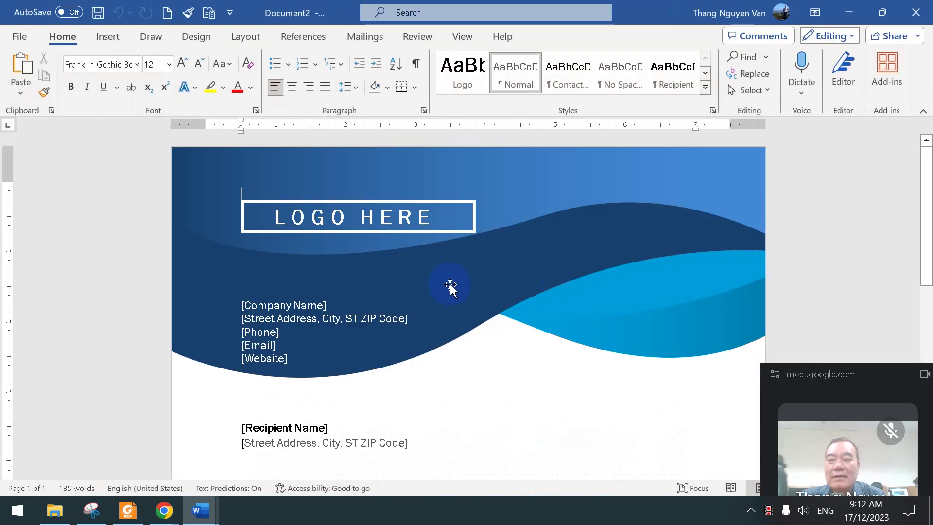
Examine the letterhead's logo box, placeholder fields and body text, recheck task 3 in Baitapso4.pdf, and return to the letterhead in Word.
{"action": "left_click", "coordinate": [294, 214]}
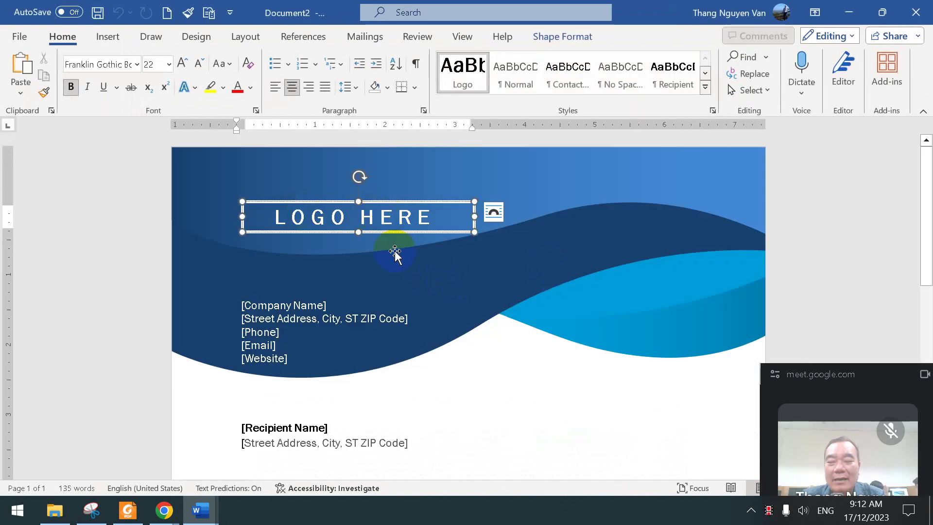
{"action": "scroll", "coordinate": [267, 235], "scroll_direction": "down", "scroll_amount": 2}
{"action": "scroll", "coordinate": [388, 304], "scroll_direction": "down", "scroll_amount": 5}
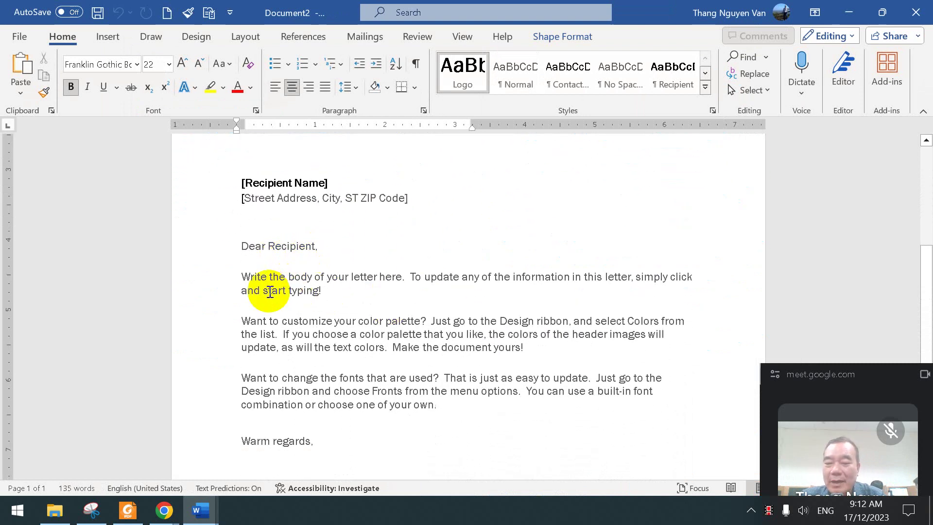
{"action": "left_click", "coordinate": [243, 281]}
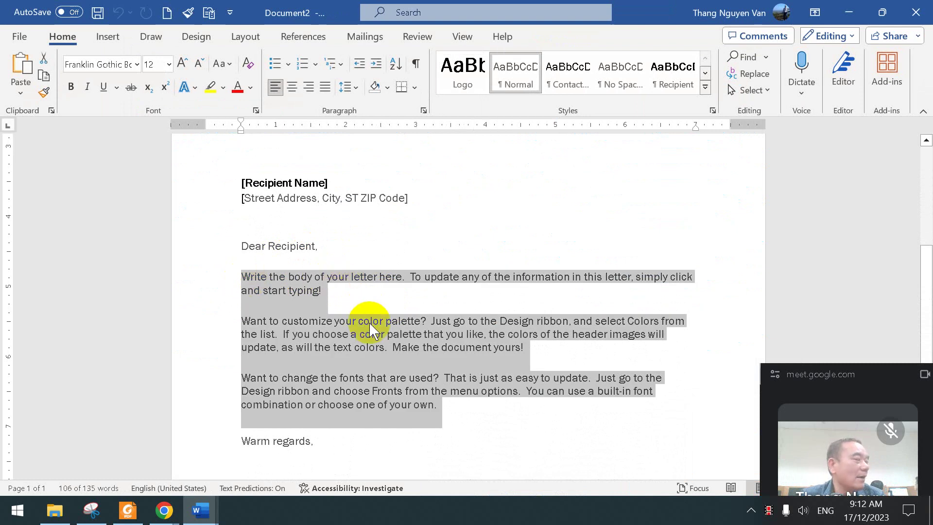
{"action": "scroll", "coordinate": [447, 312], "scroll_direction": "down", "scroll_amount": 4}
{"action": "scroll", "coordinate": [451, 318], "scroll_direction": "up", "scroll_amount": 2}
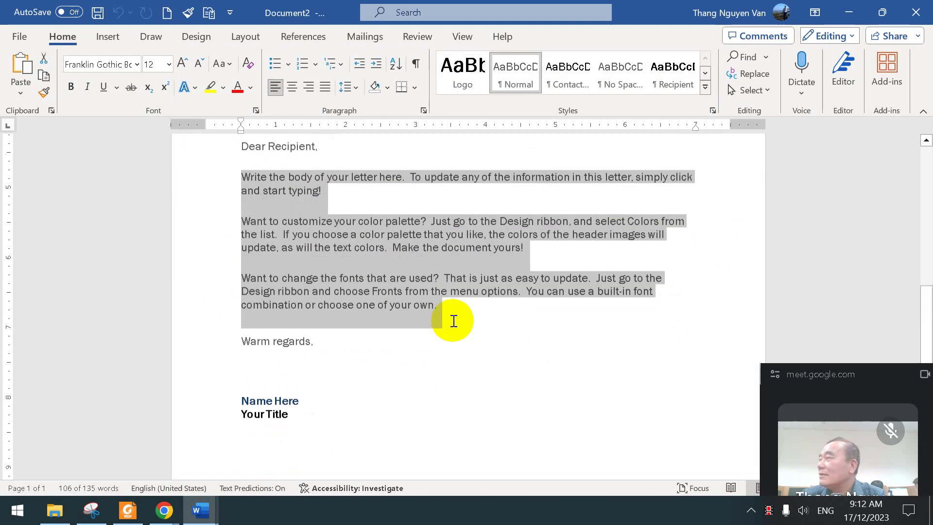
{"action": "scroll", "coordinate": [452, 321], "scroll_direction": "up", "scroll_amount": 6}
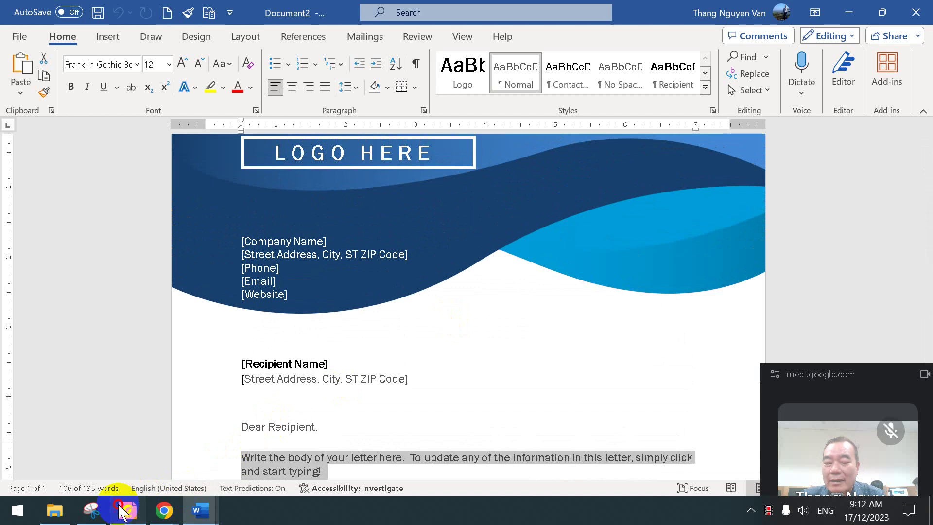
{"action": "left_click", "coordinate": [125, 511]}
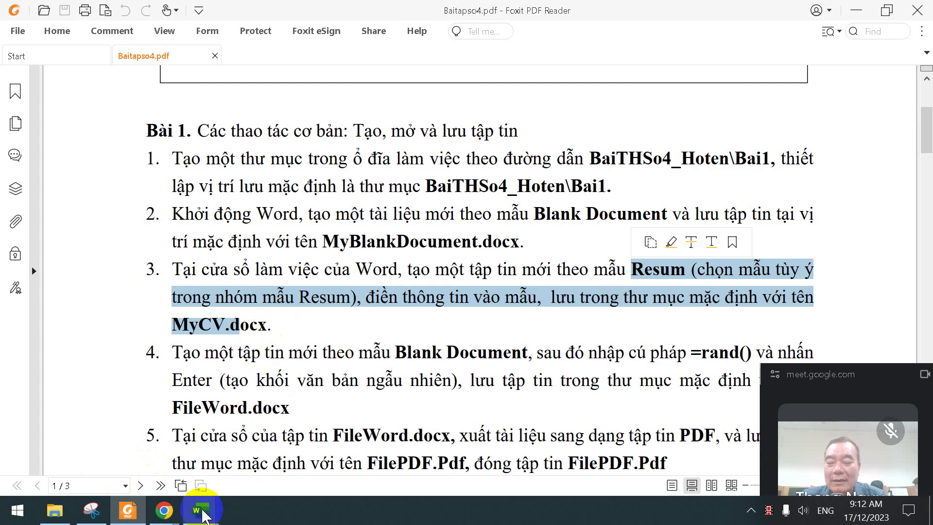
{"action": "mouse_move", "coordinate": [200, 511]}
{"action": "left_click", "coordinate": [272, 427]}
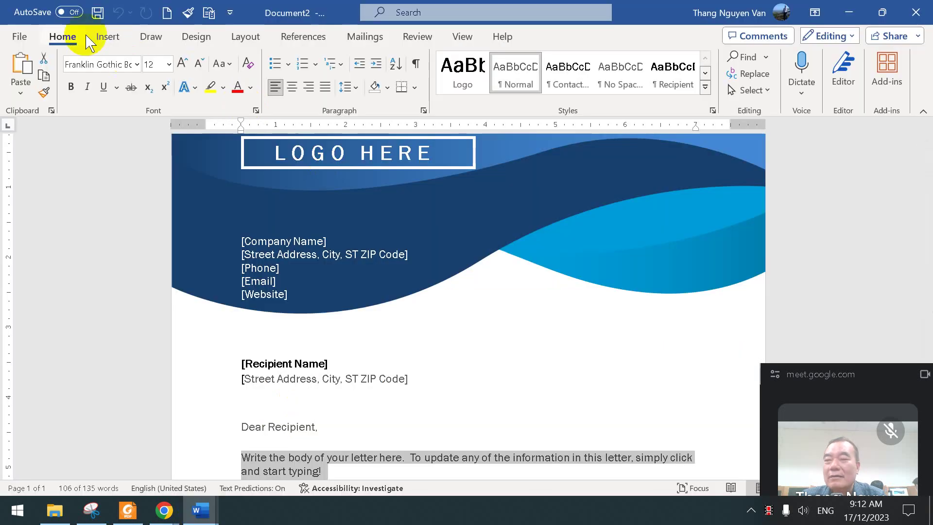
Save the letterhead document as ThuCamOn in .docx format in the default HopDongCongTy folder.
{"action": "left_click", "coordinate": [104, 12]}
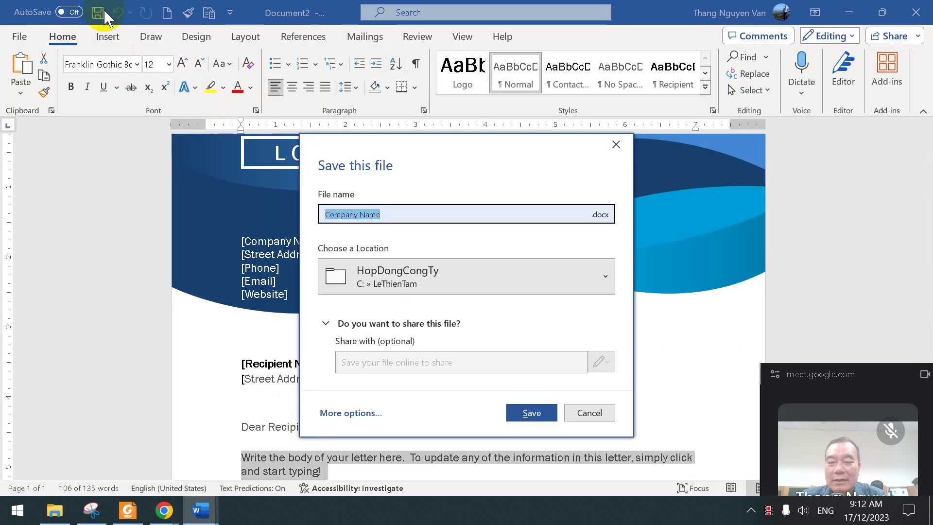
{"action": "type", "text": "A"}
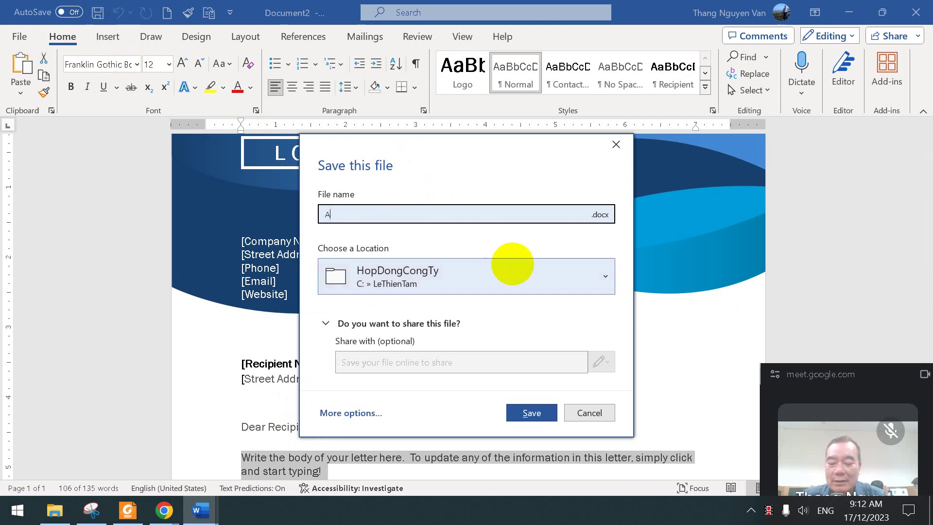
{"action": "type", "text": "AABC"}
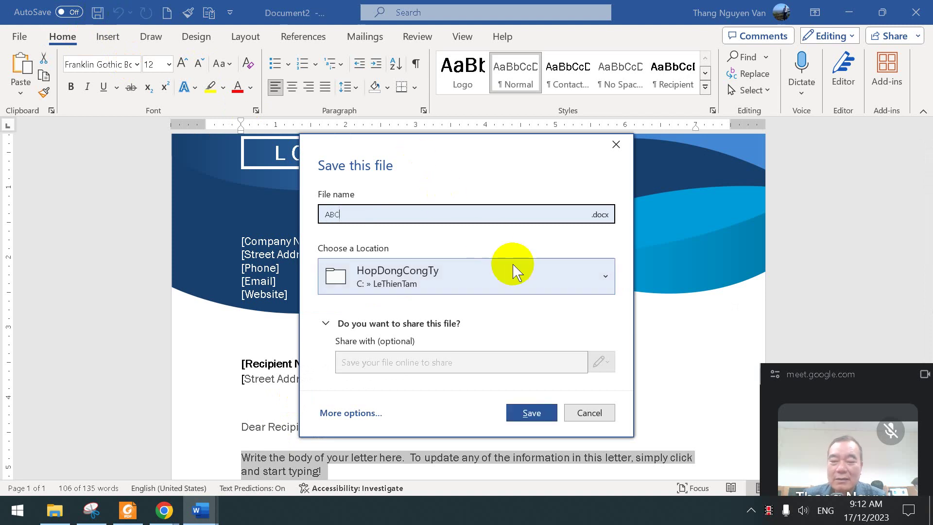
{"action": "key", "text": "BackSpace"}
{"action": "key", "text": "BackSpace"}
{"action": "key", "text": "BackSpace"}
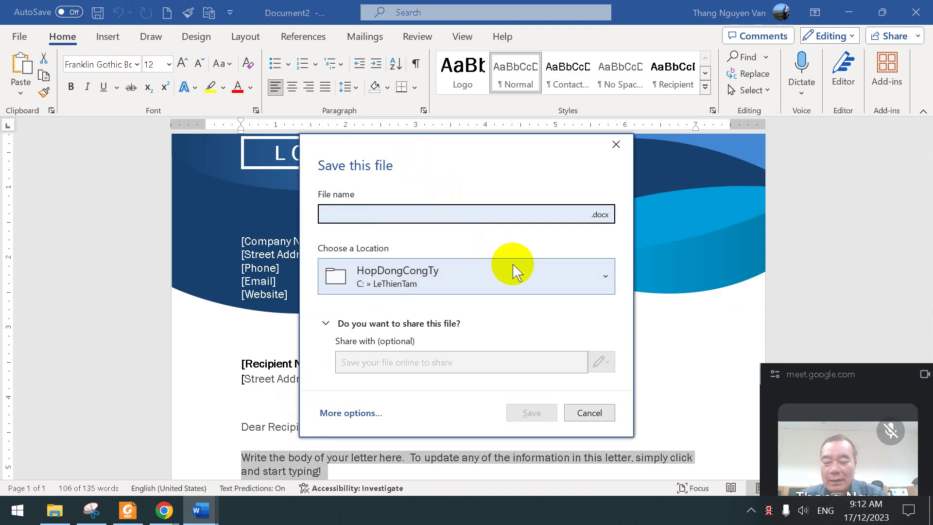
{"action": "type", "text": "ThuCamOn"}
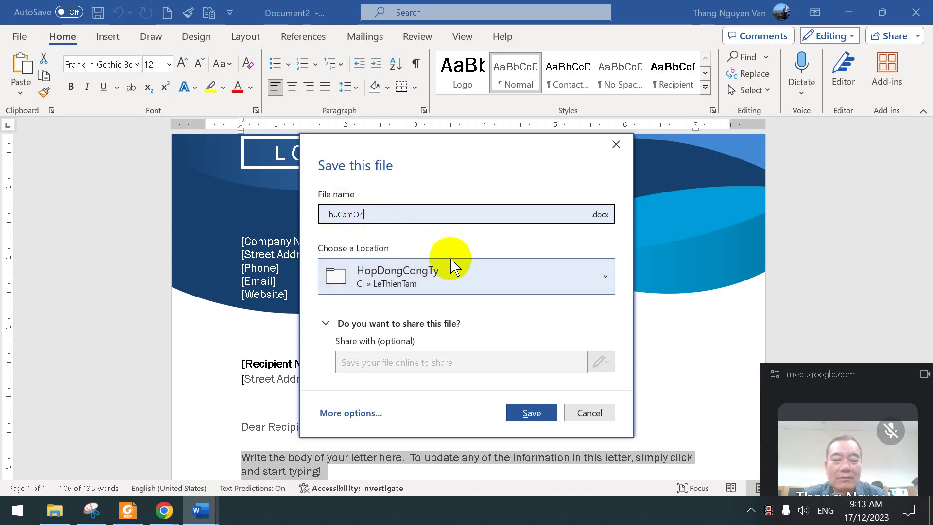
{"action": "left_click", "coordinate": [531, 420]}
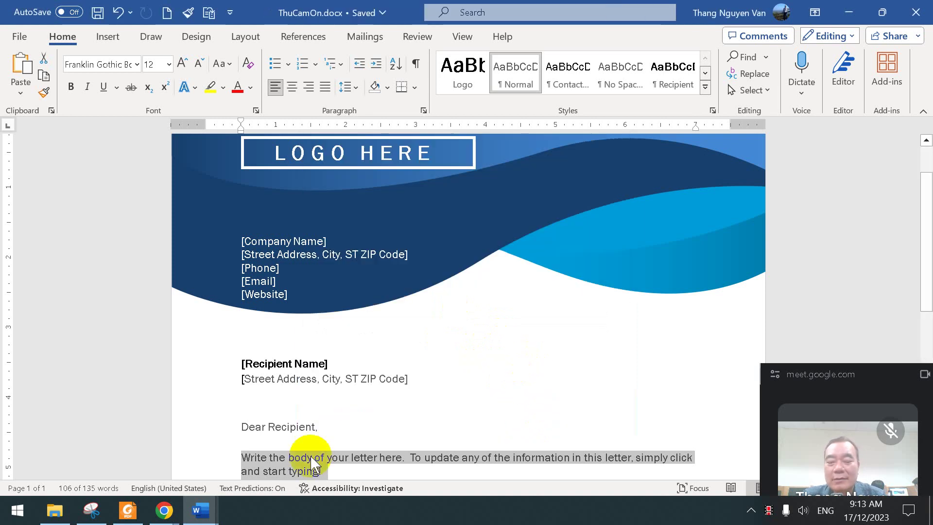
Switch to Baitapso4.pdf in Foxit PDF Reader and copy the =rand() syntax from task 4.
{"action": "left_click", "coordinate": [127, 510]}
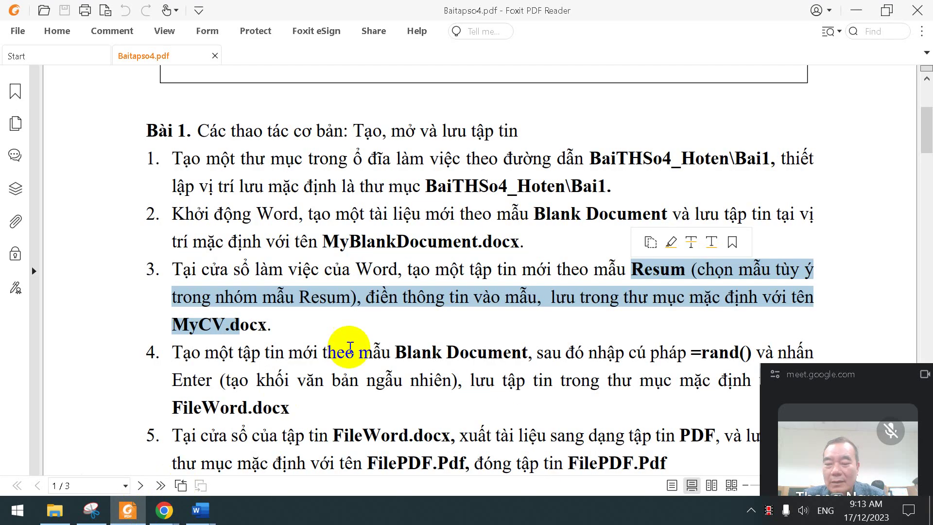
{"action": "scroll", "coordinate": [387, 357], "scroll_direction": "down", "scroll_amount": 4}
{"action": "scroll", "coordinate": [387, 356], "scroll_direction": "down", "scroll_amount": 1}
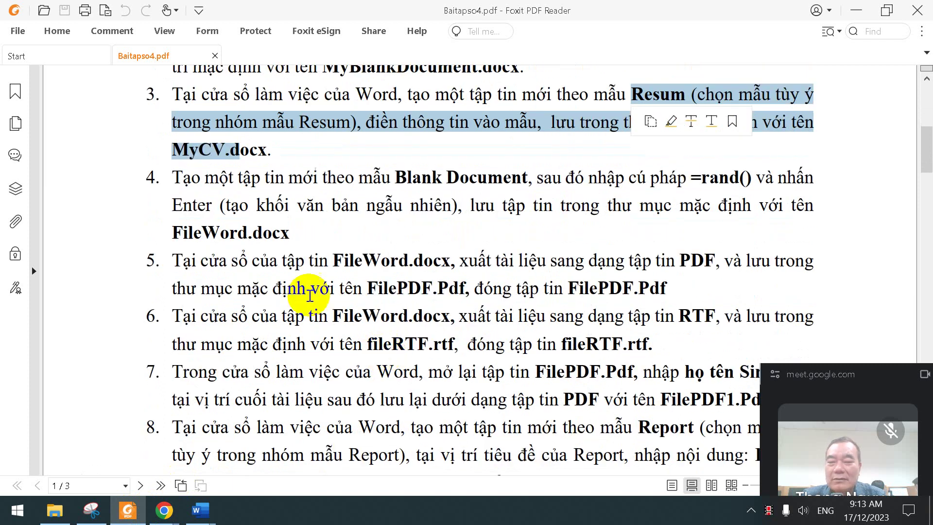
{"action": "left_click", "coordinate": [708, 181]}
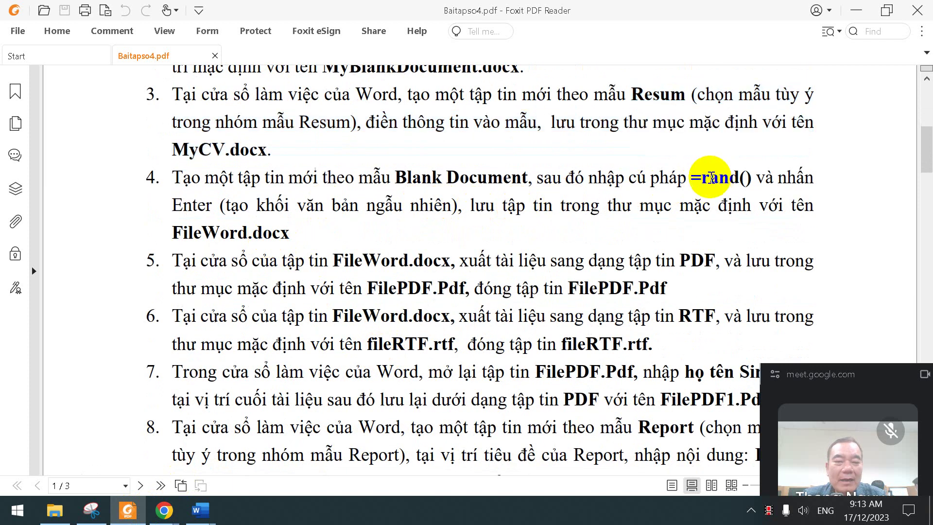
{"action": "left_click_drag", "start_coordinate": [688, 177], "coordinate": [752, 180]}
{"action": "key", "text": "ctrl+c"}
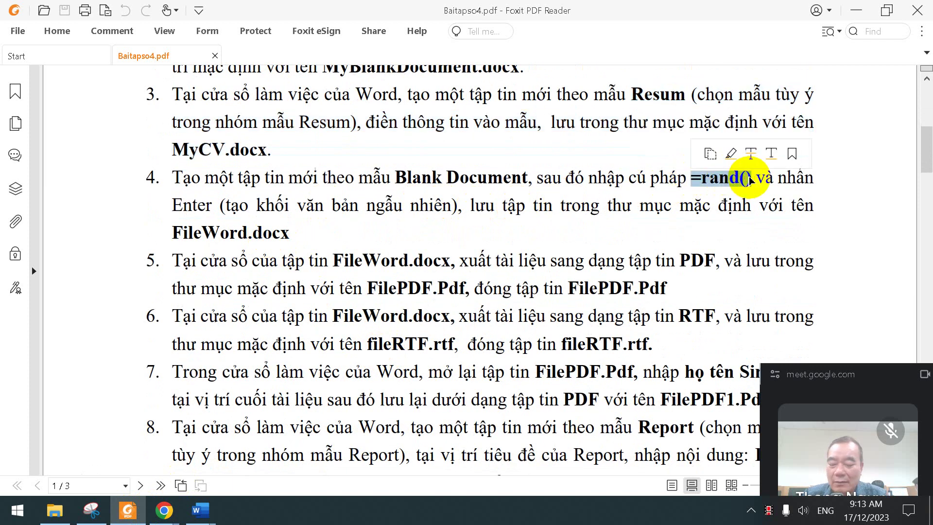
In Word, create a new blank document, paste =rand() into it and run it to generate random sample text.
{"action": "mouse_move", "coordinate": [200, 511]}
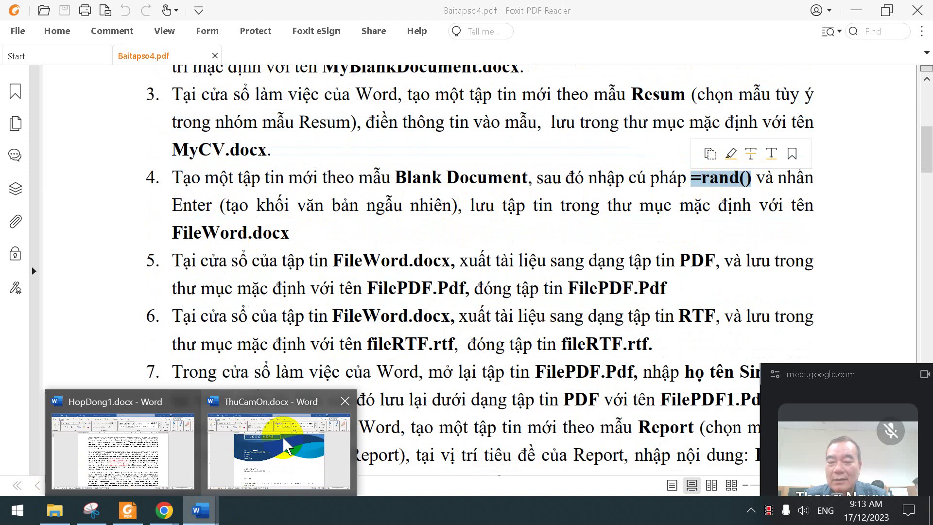
{"action": "left_click", "coordinate": [286, 440]}
{"action": "key", "text": "ctrl+n"}
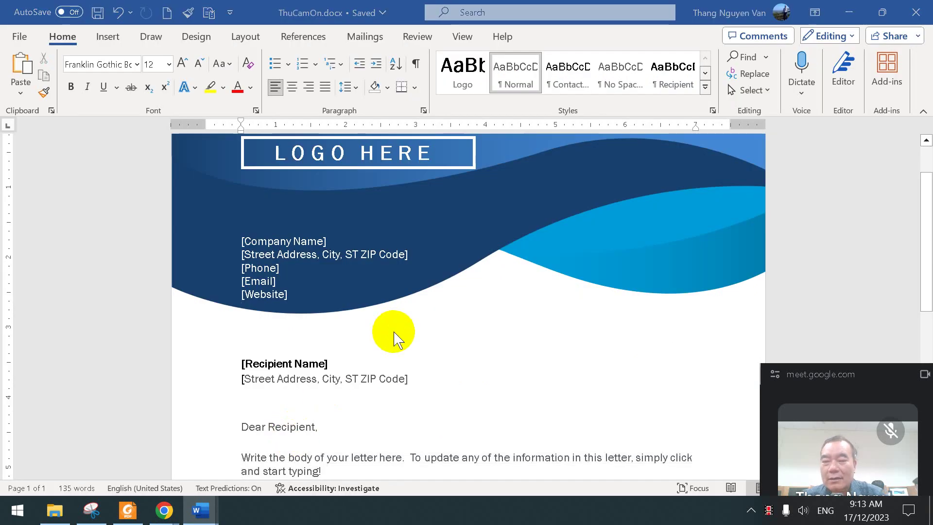
{"action": "key", "text": "ctrl+v"}
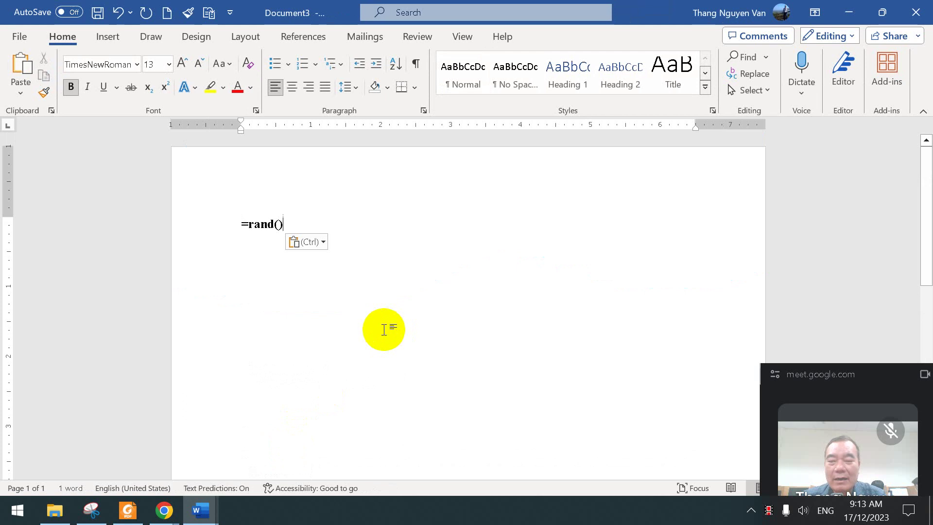
{"action": "key", "text": "Return"}
{"action": "scroll", "coordinate": [531, 333], "scroll_direction": "up", "scroll_amount": 3}
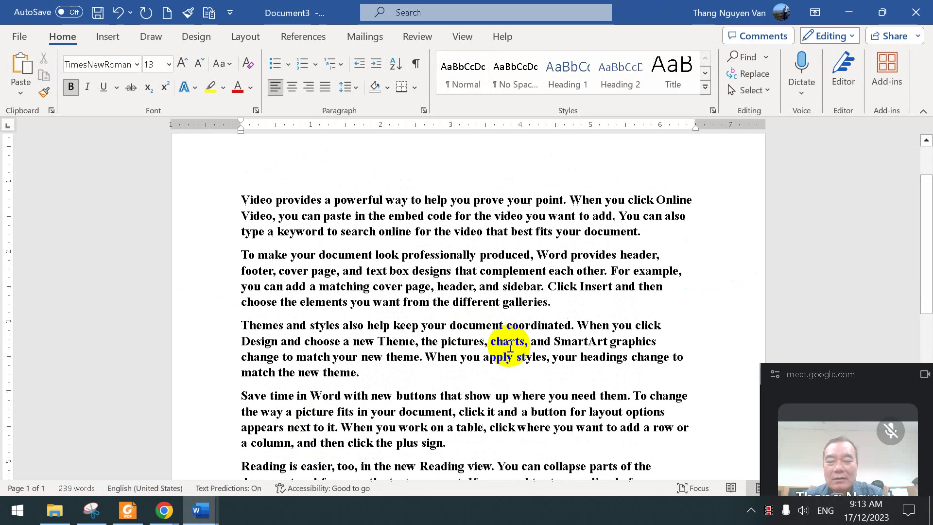
Run a pasted =rand() at the end of the document, then enter another =rand formula below to generate much more sample text.
{"action": "scroll", "coordinate": [509, 347], "scroll_direction": "down", "scroll_amount": 4}
{"action": "key", "text": "ctrl+v"}
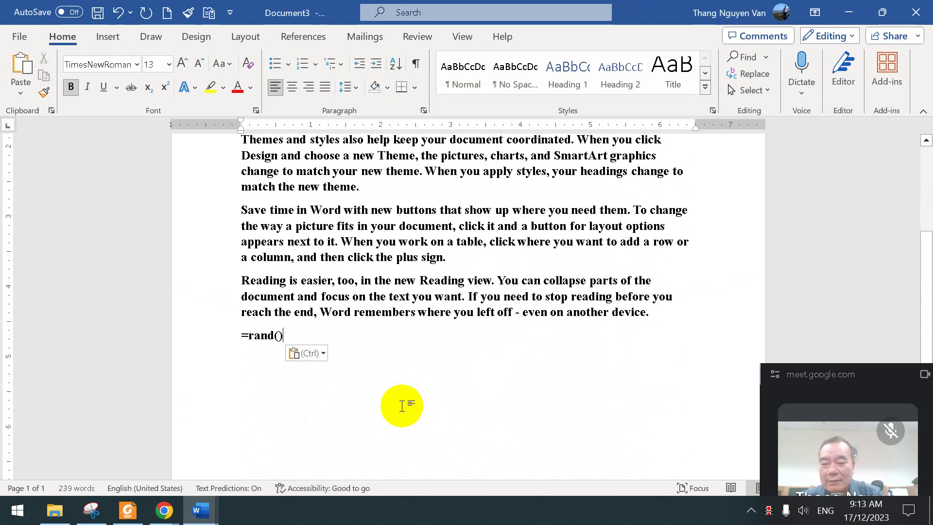
{"action": "key", "text": "Return"}
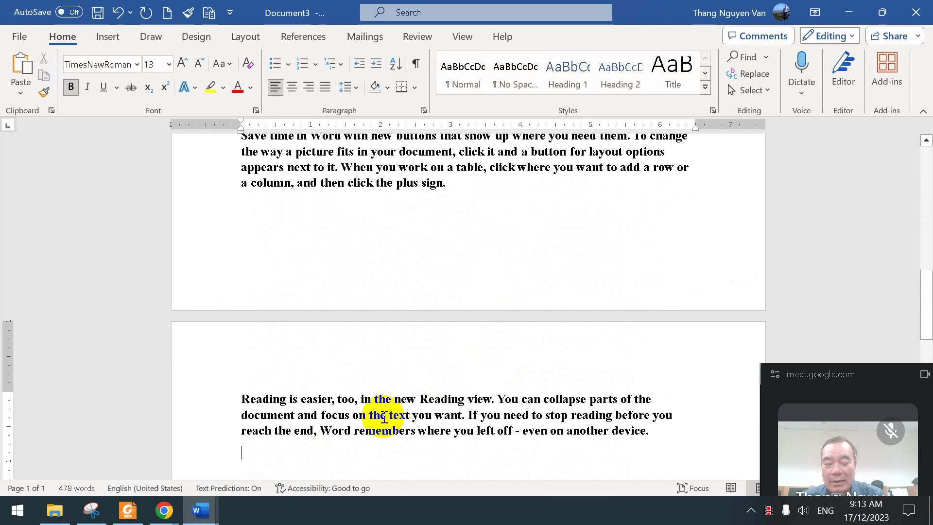
{"action": "scroll", "coordinate": [384, 417], "scroll_direction": "down", "scroll_amount": 2}
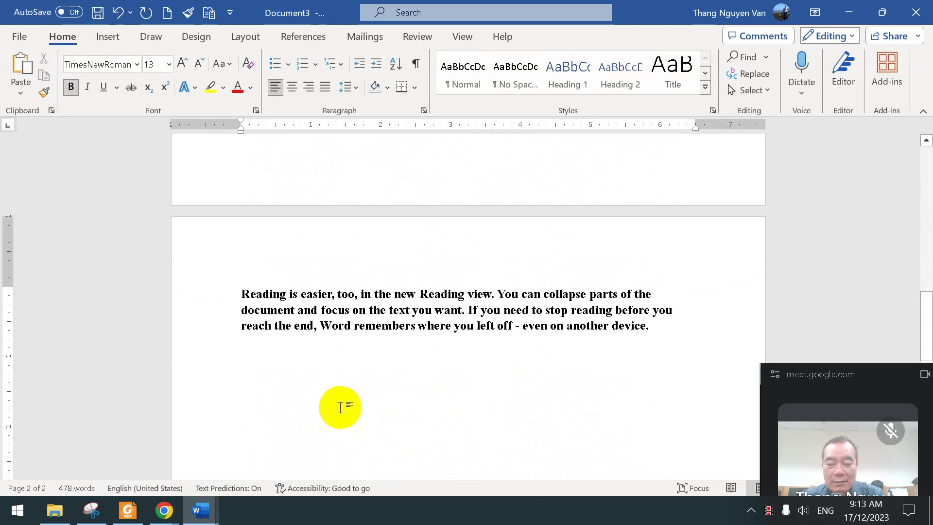
{"action": "type", "text": "=r"}
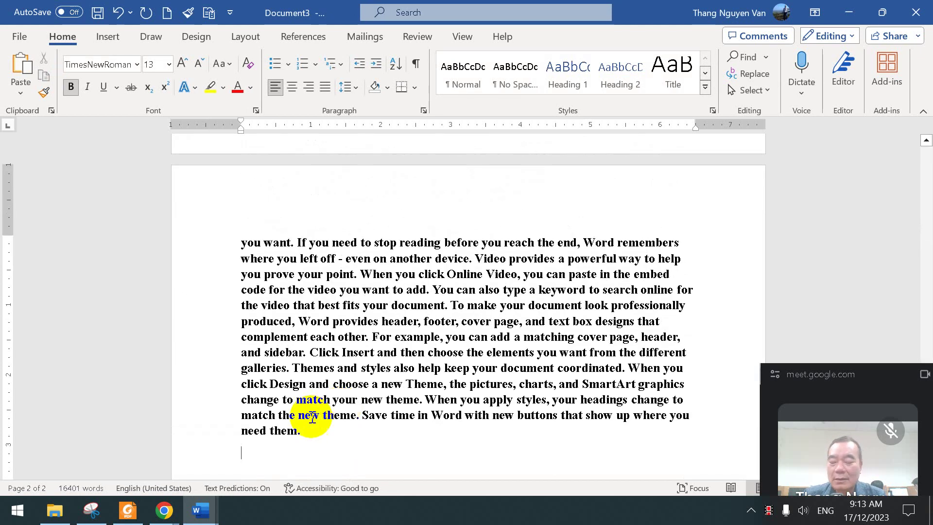
Switch to Baitapso4.pdf in Foxit PDF Reader, check tasks 4 and 5, and return to the random-text document in Word.
{"action": "key", "text": "alt+Tab"}
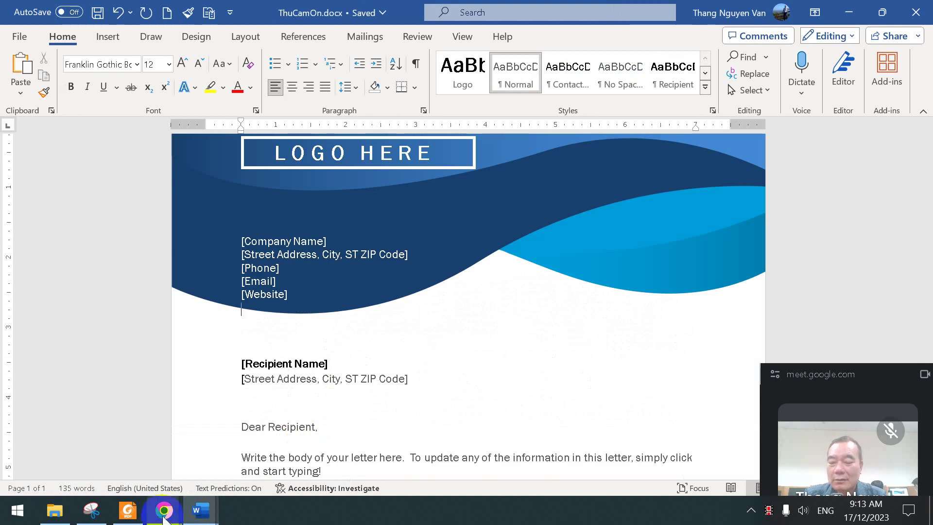
{"action": "left_click", "coordinate": [138, 513]}
{"action": "scroll", "coordinate": [389, 336], "scroll_direction": "down", "scroll_amount": 1}
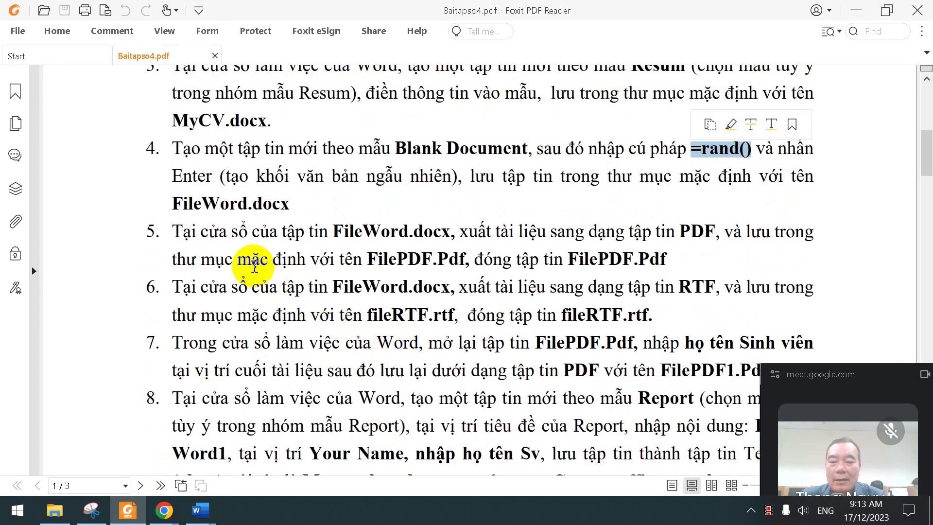
{"action": "left_click_drag", "start_coordinate": [228, 232], "coordinate": [774, 250]}
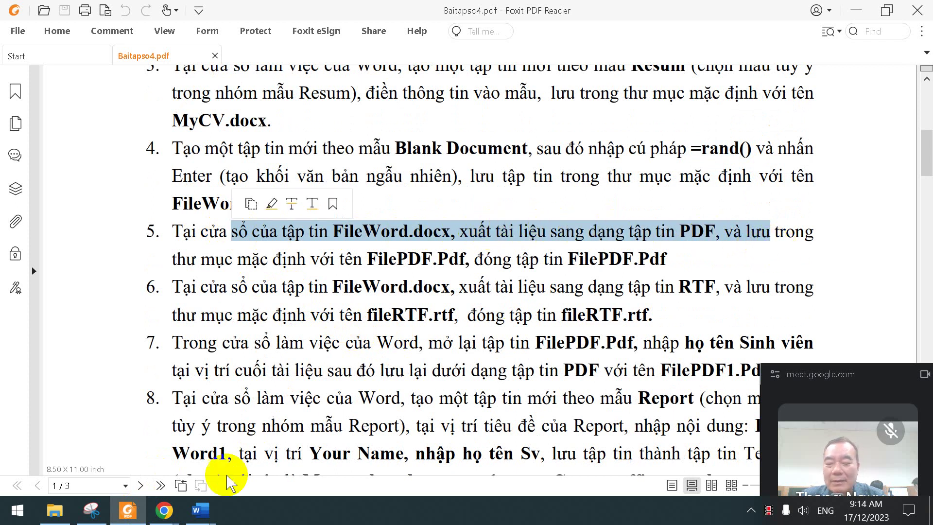
{"action": "mouse_move", "coordinate": [224, 503]}
{"action": "left_click", "coordinate": [422, 443]}
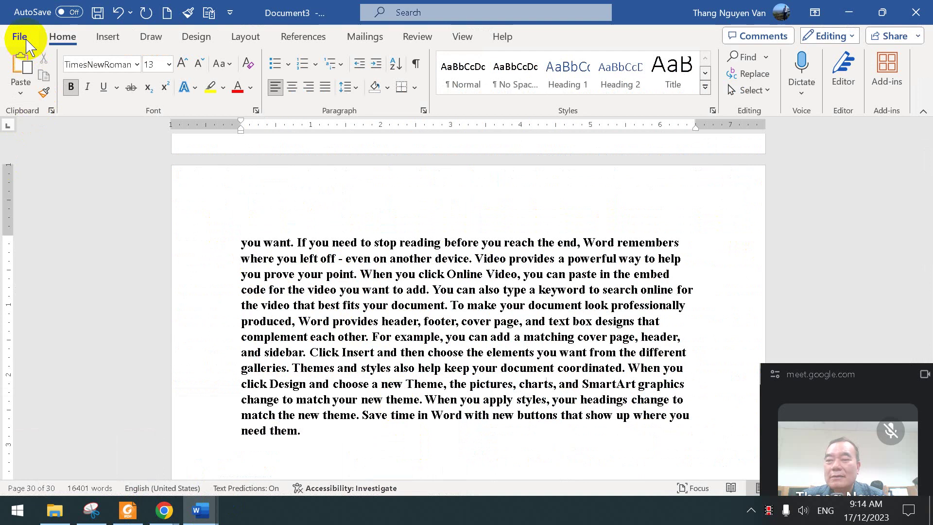
{"action": "left_click", "coordinate": [127, 510]}
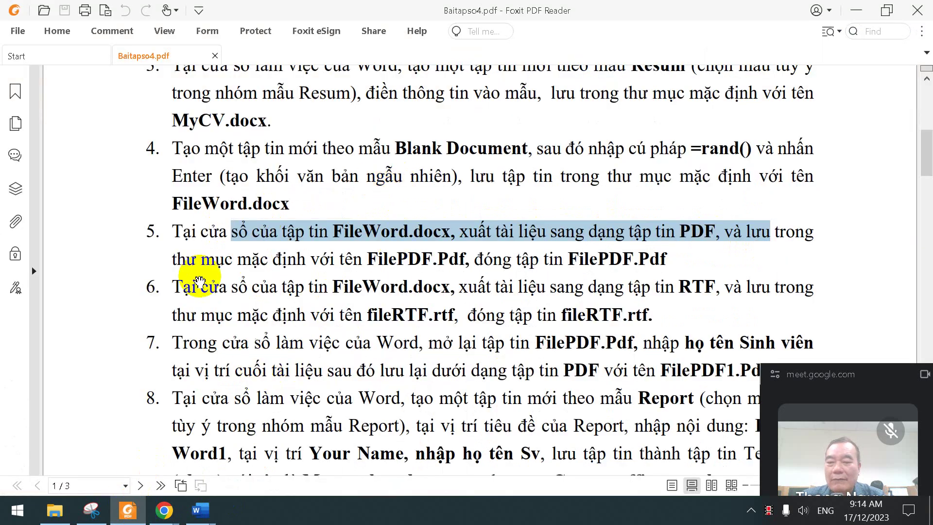
{"action": "key", "text": "alt+Tab"}
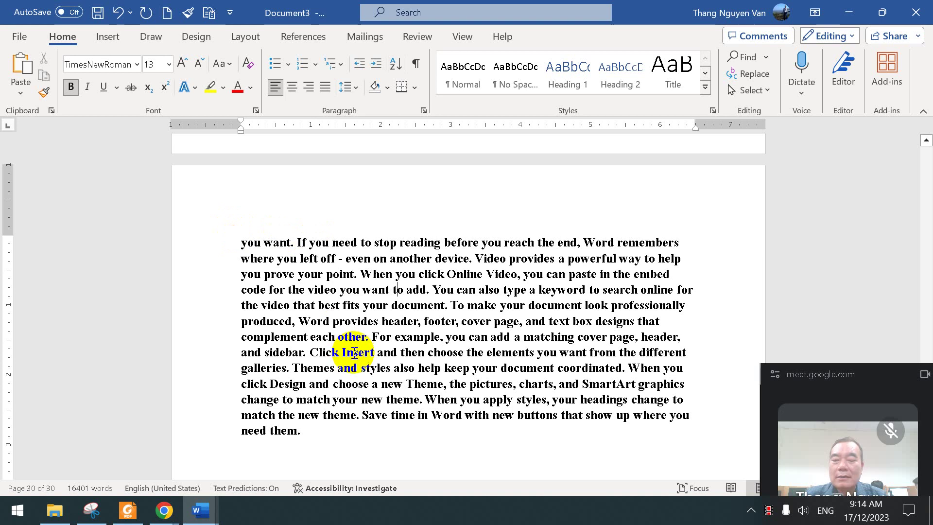
{"action": "left_click", "coordinate": [353, 351]}
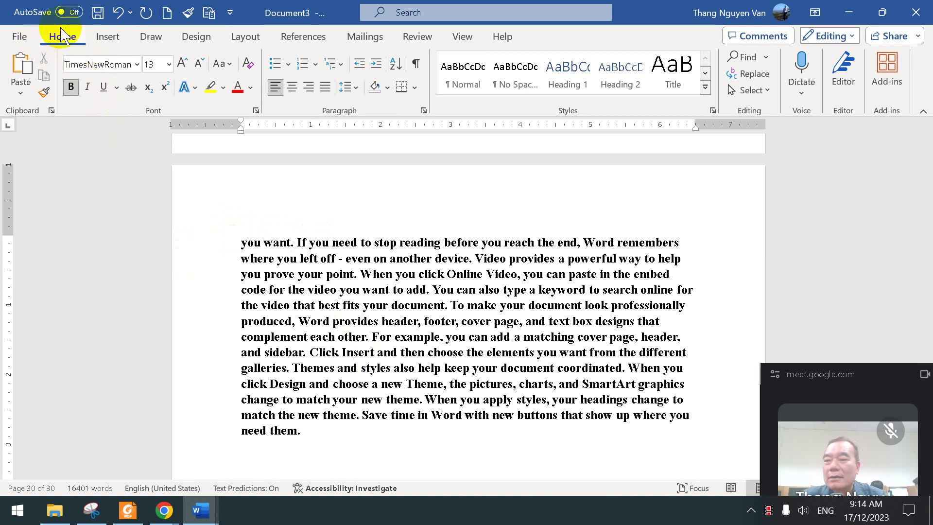
Save the random-text document as WordDay in .docx format in HopDongCongTy and check the file in File Explorer.
{"action": "left_click", "coordinate": [97, 13]}
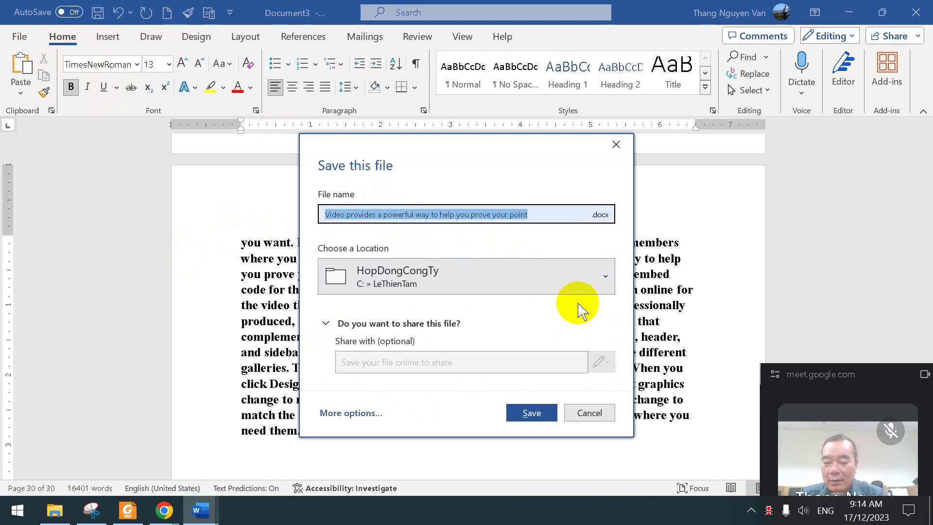
{"action": "type", "text": "WordDay"}
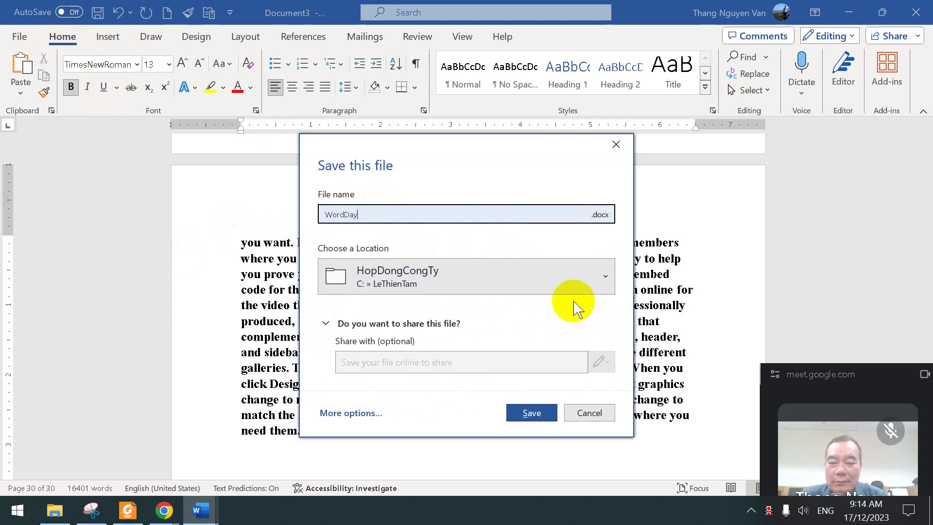
{"action": "left_click", "coordinate": [523, 417]}
{"action": "left_click", "coordinate": [55, 510]}
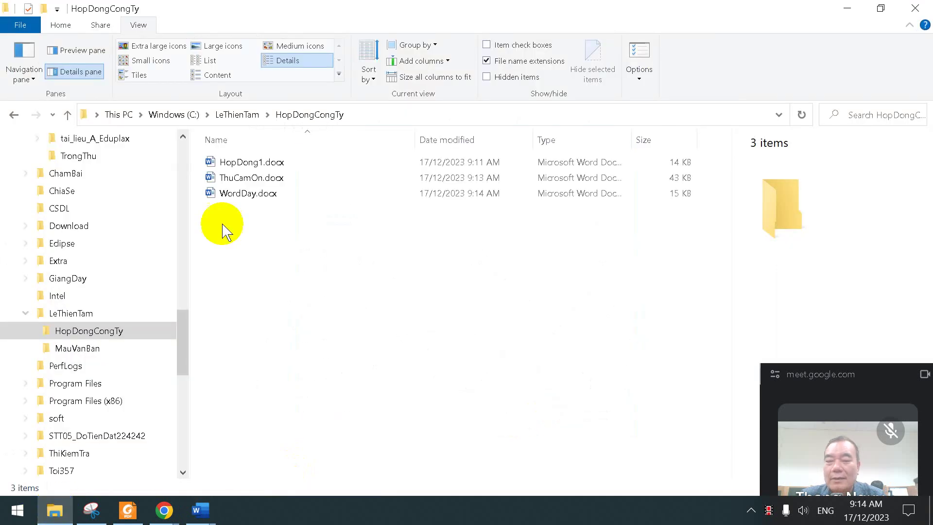
{"action": "left_click", "coordinate": [246, 195]}
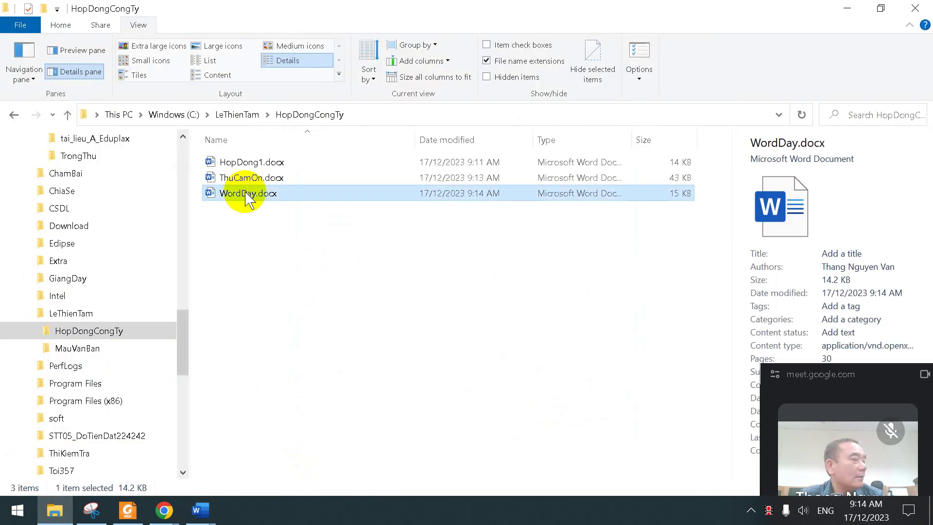
Read task 5 on exporting to PDF in Baitapso4.pdf in Foxit PDF Reader, and return to WordDay.docx in Word.
{"action": "left_click", "coordinate": [199, 509]}
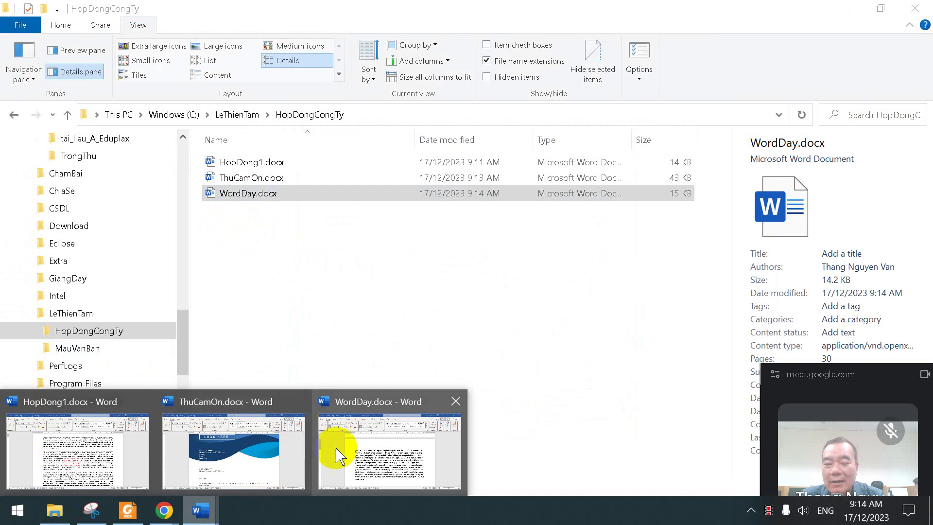
{"action": "left_click", "coordinate": [354, 454]}
{"action": "key", "text": "alt+Tab"}
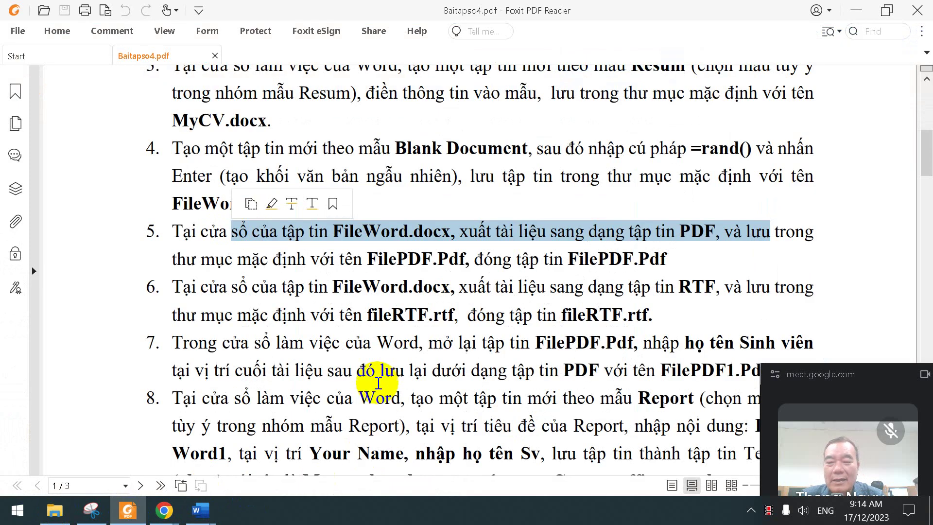
{"action": "left_click", "coordinate": [386, 273]}
{"action": "left_click_drag", "start_coordinate": [185, 232], "coordinate": [666, 260]}
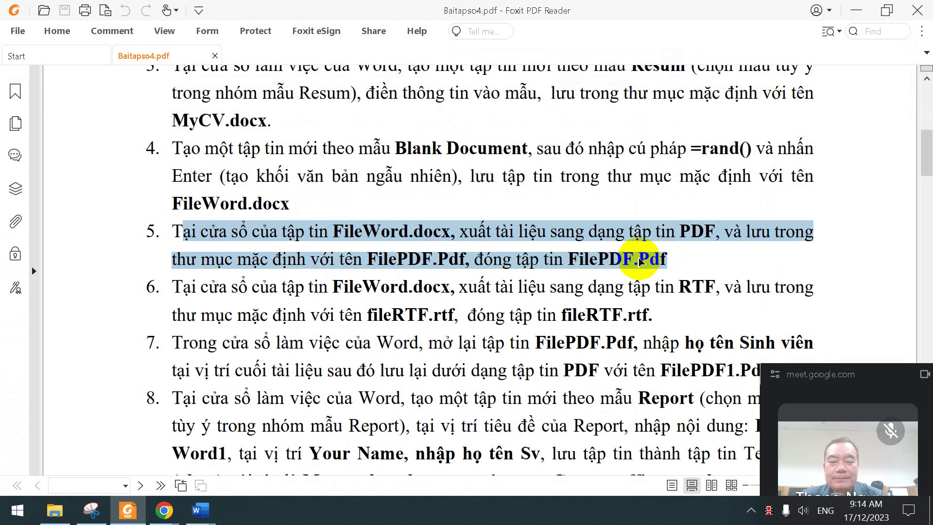
{"action": "left_click", "coordinate": [516, 242]}
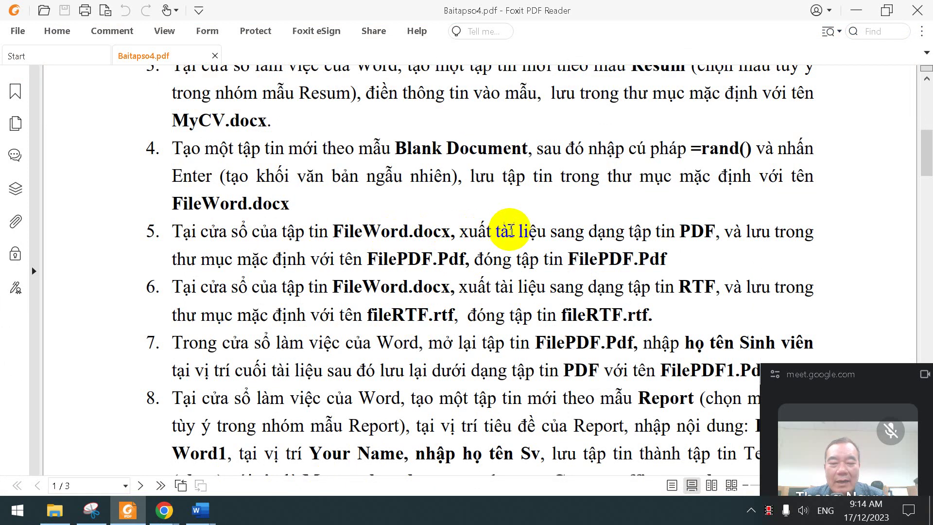
{"action": "left_click_drag", "start_coordinate": [375, 258], "coordinate": [481, 261]}
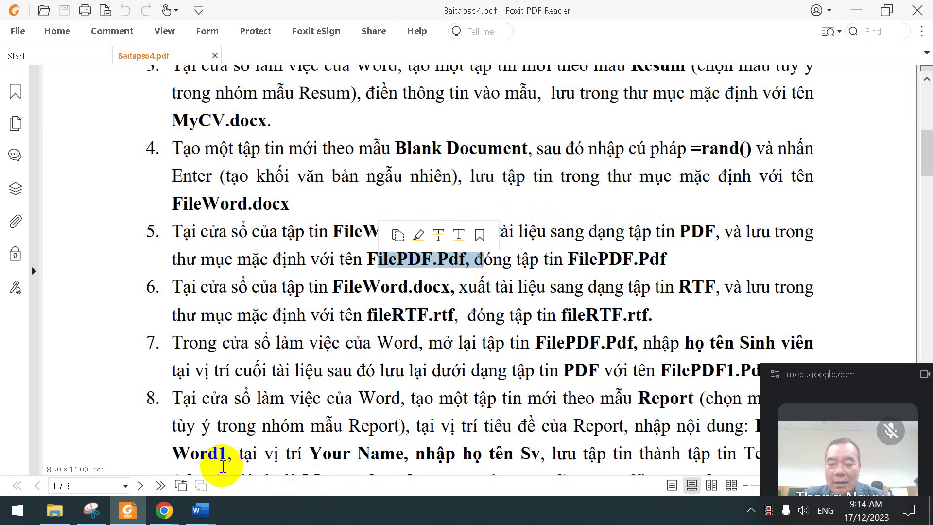
{"action": "left_click", "coordinate": [204, 518]}
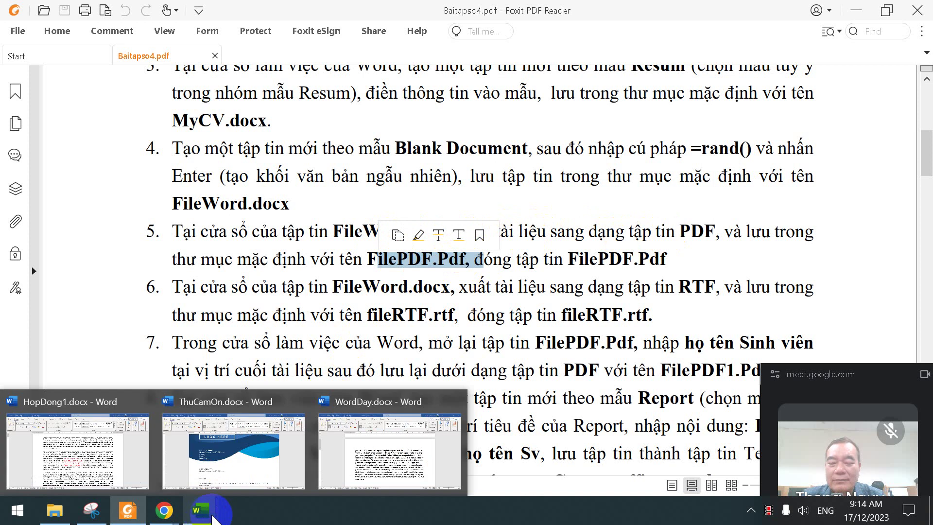
{"action": "left_click", "coordinate": [353, 449]}
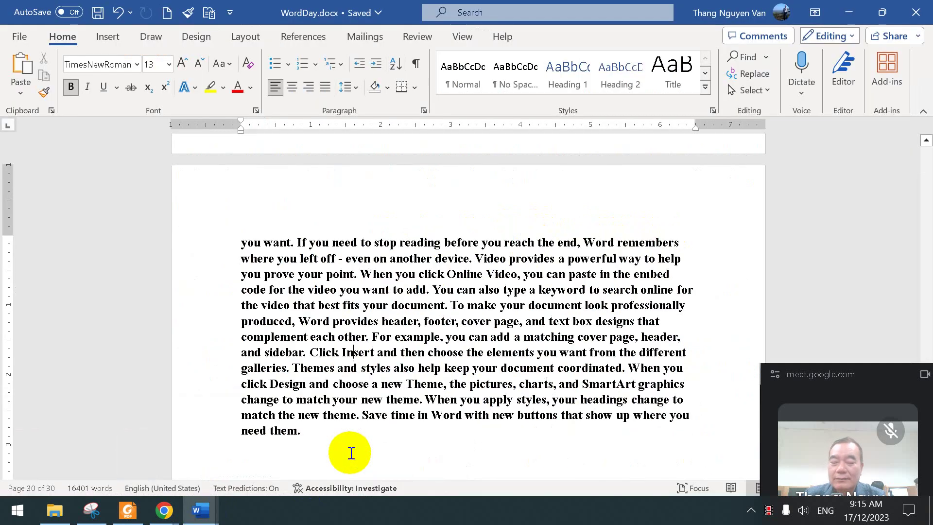
Recheck the FilePDF.Pdf naming and file-closing instructions of task 5 in Baitapso4.pdf, switching back to WordDay.docx in Word.
{"action": "key", "text": "alt+Tab"}
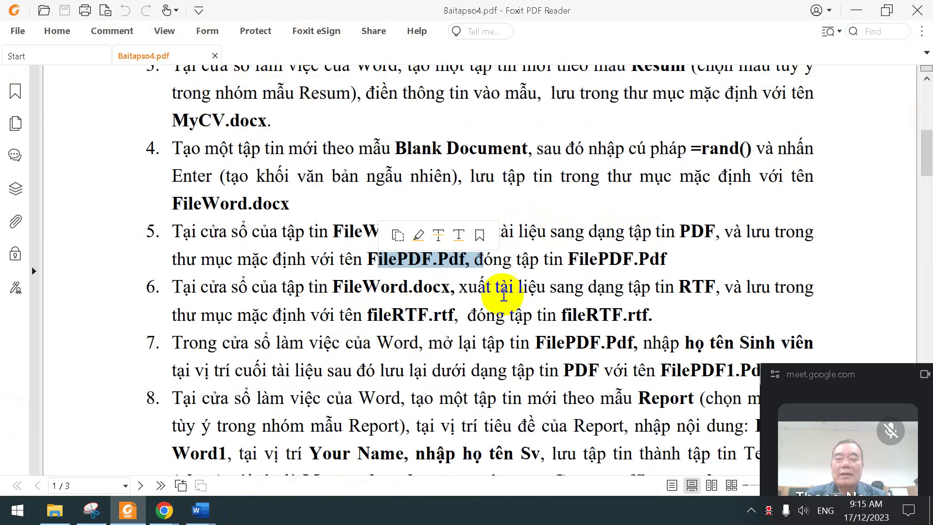
{"action": "left_click", "coordinate": [515, 265]}
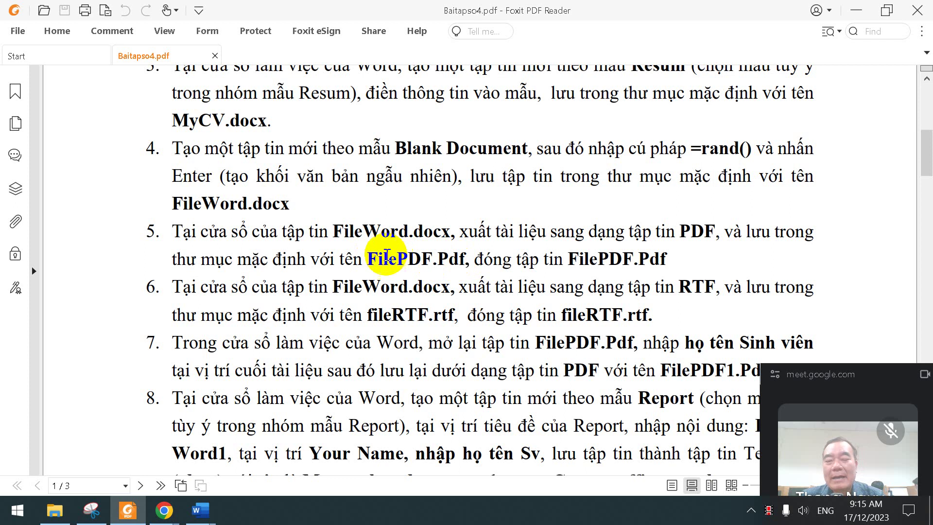
{"action": "left_click_drag", "start_coordinate": [343, 258], "coordinate": [472, 263]}
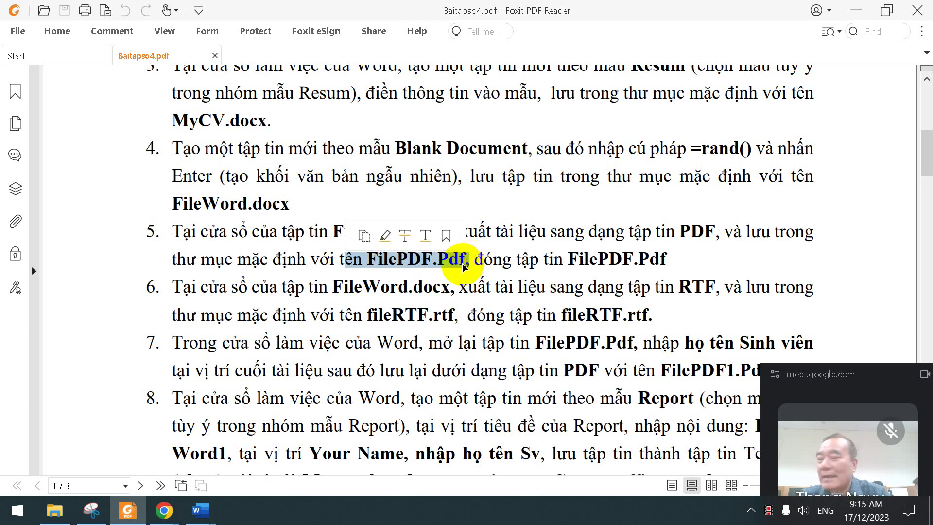
{"action": "left_click_drag", "start_coordinate": [530, 258], "coordinate": [538, 258]}
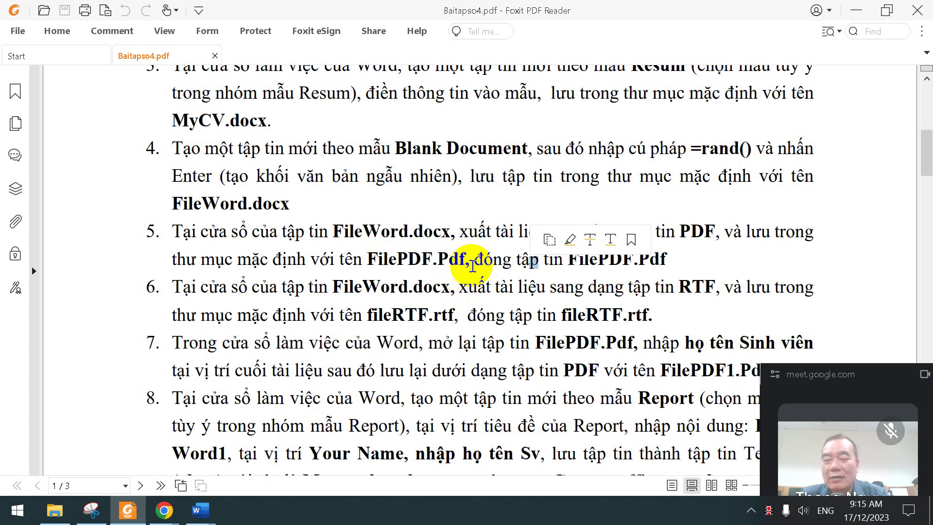
{"action": "left_click", "coordinate": [200, 509]}
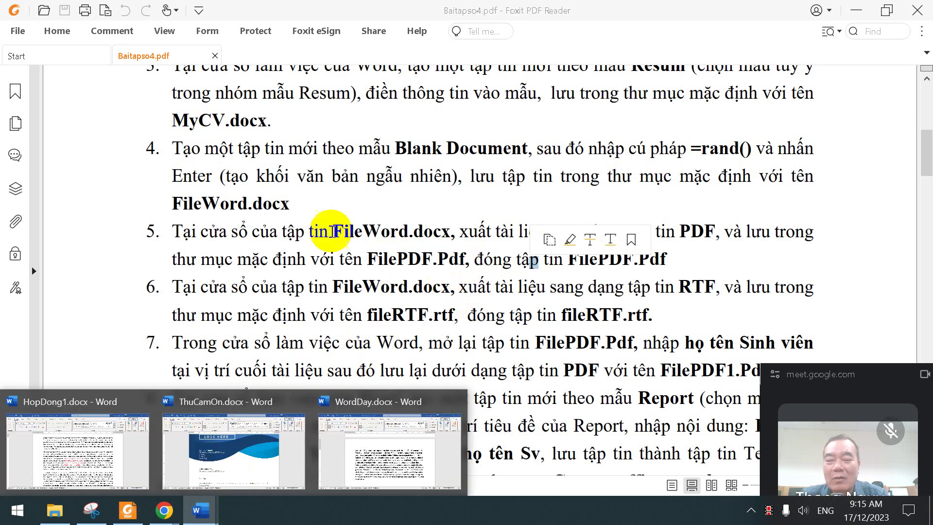
{"action": "left_click", "coordinate": [411, 412]}
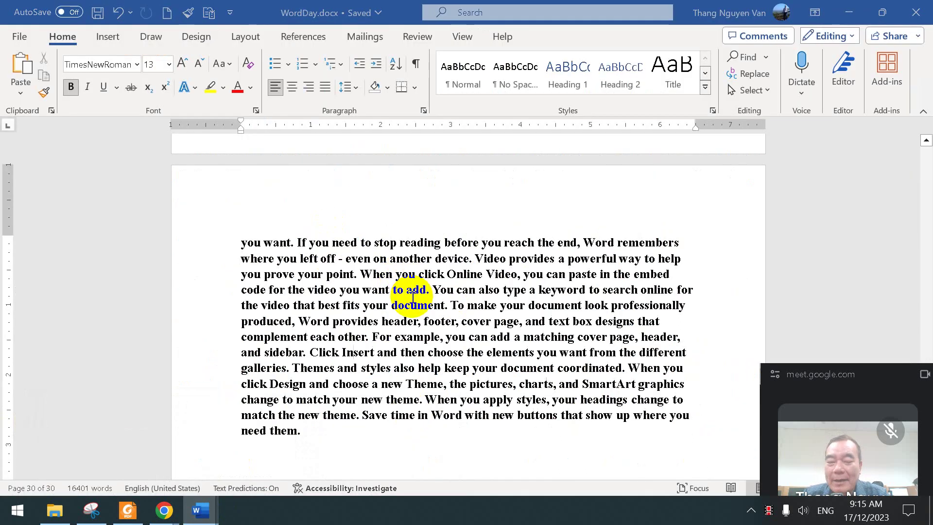
{"action": "key", "text": "alt+Tab"}
{"action": "left_click_drag", "start_coordinate": [369, 260], "coordinate": [461, 259]}
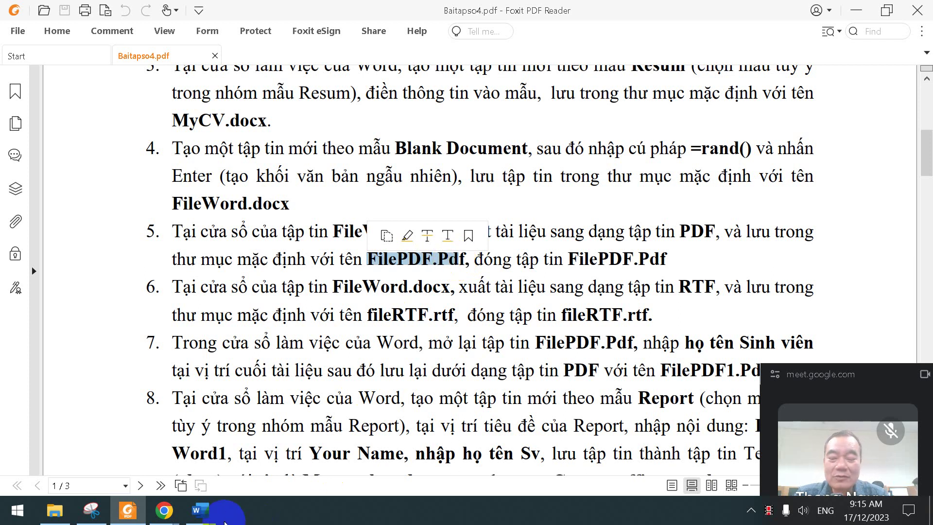
{"action": "mouse_move", "coordinate": [200, 511]}
{"action": "left_click", "coordinate": [360, 435]}
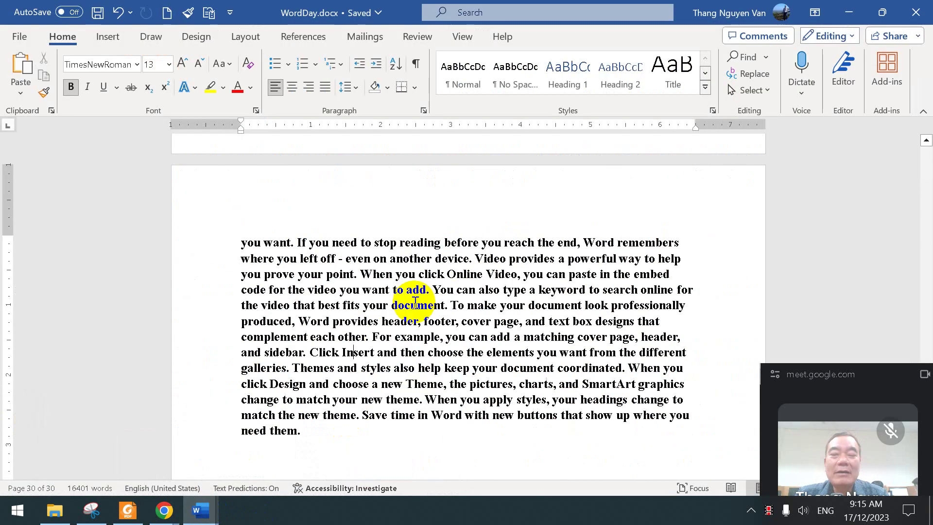
Save a copy of WordDay.docx in HopDongCongTy as PDFDay in PDF (*.pdf) format.
{"action": "left_click", "coordinate": [19, 36]}
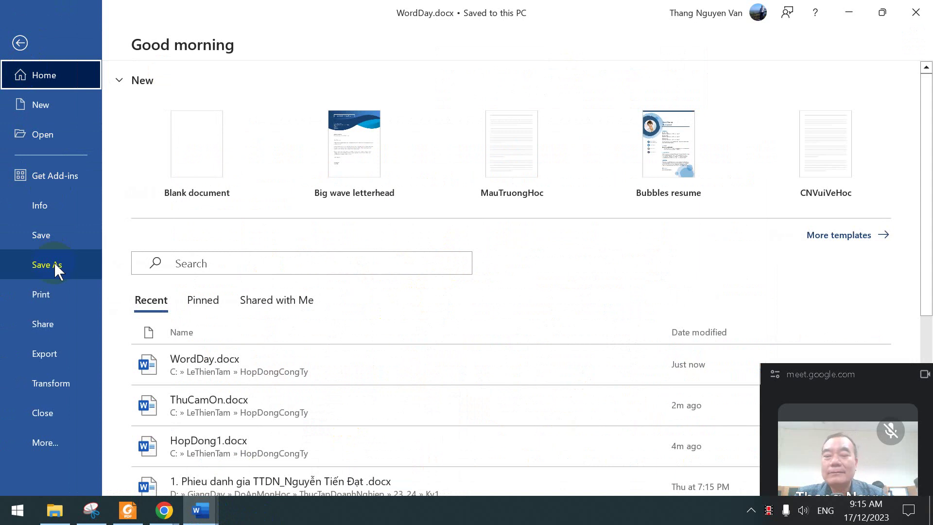
{"action": "left_click", "coordinate": [55, 270]}
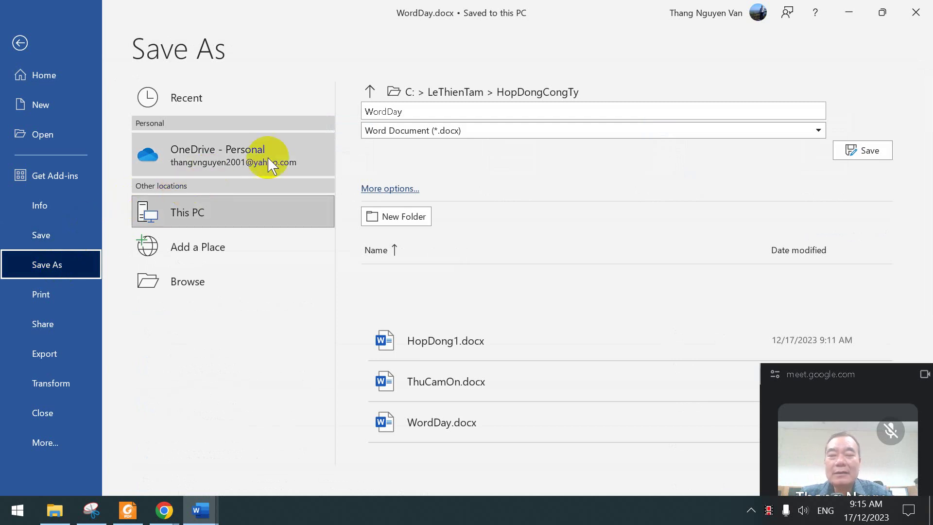
{"action": "left_click", "coordinate": [412, 112]}
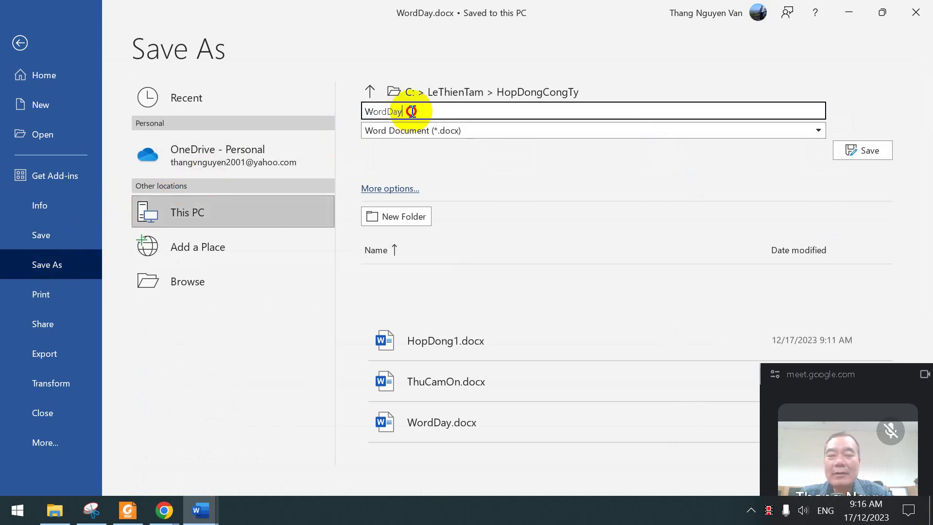
{"action": "double_click", "coordinate": [383, 112]}
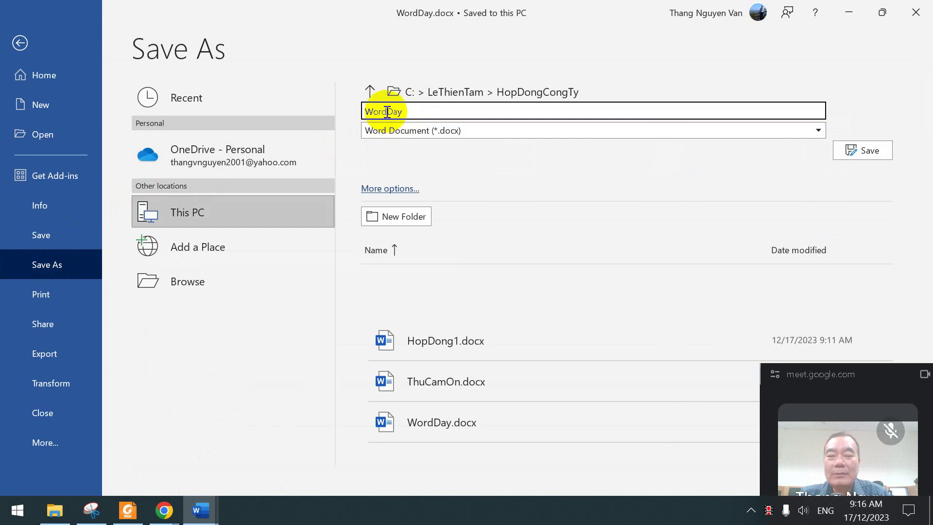
{"action": "left_click_drag", "start_coordinate": [386, 112], "coordinate": [358, 116]}
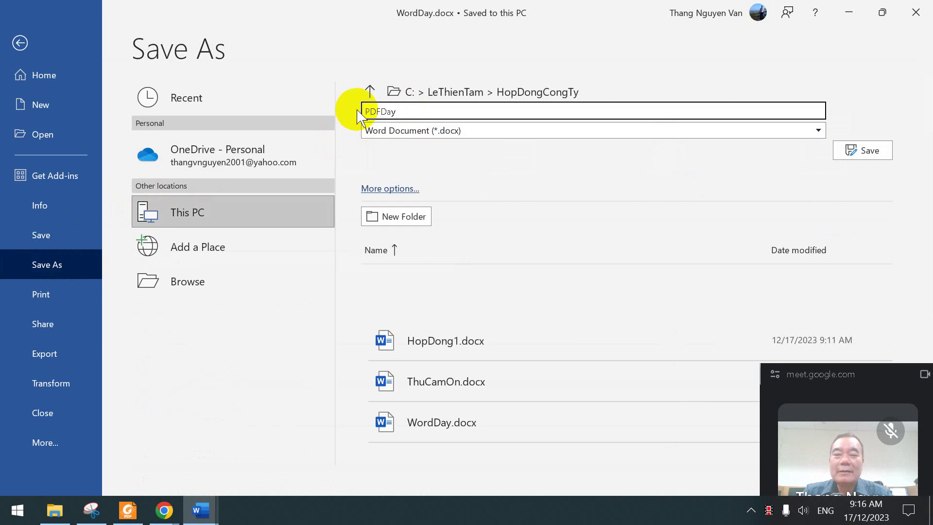
{"action": "left_click", "coordinate": [441, 131]}
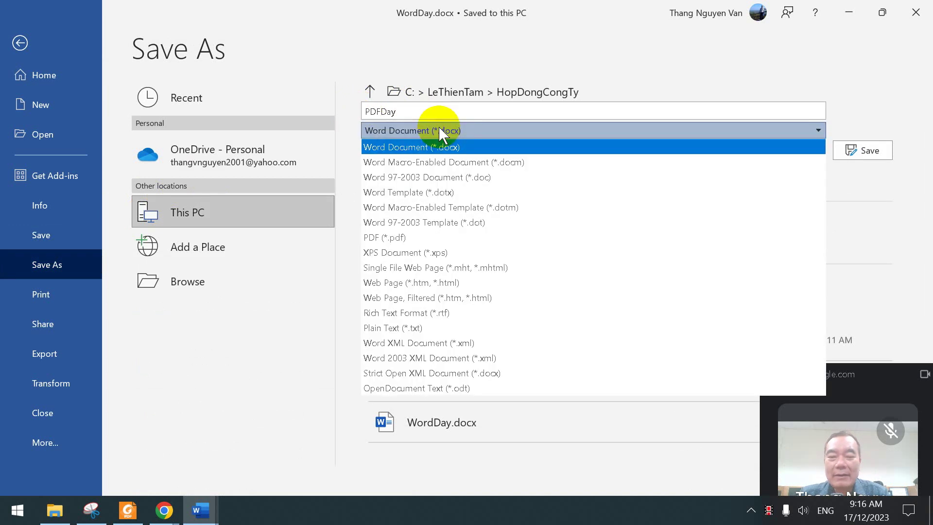
{"action": "left_click", "coordinate": [397, 238]}
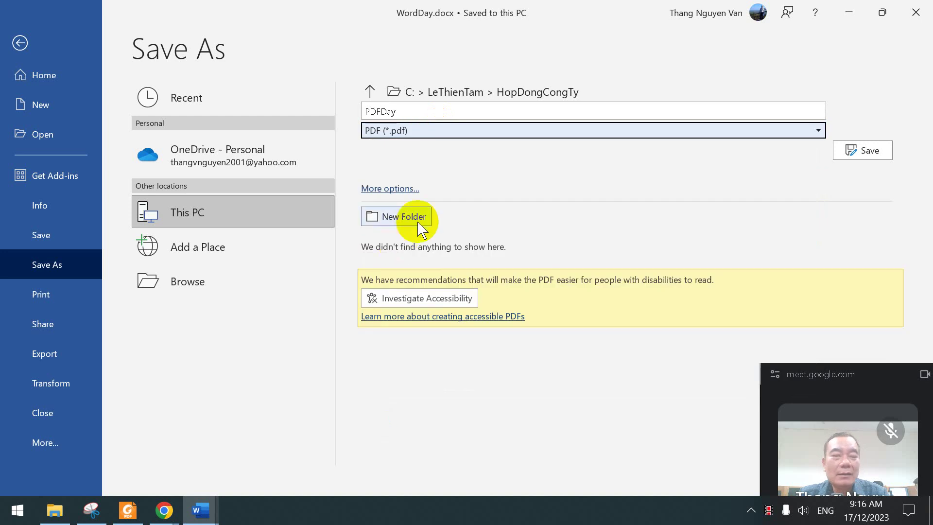
{"action": "left_click", "coordinate": [871, 152]}
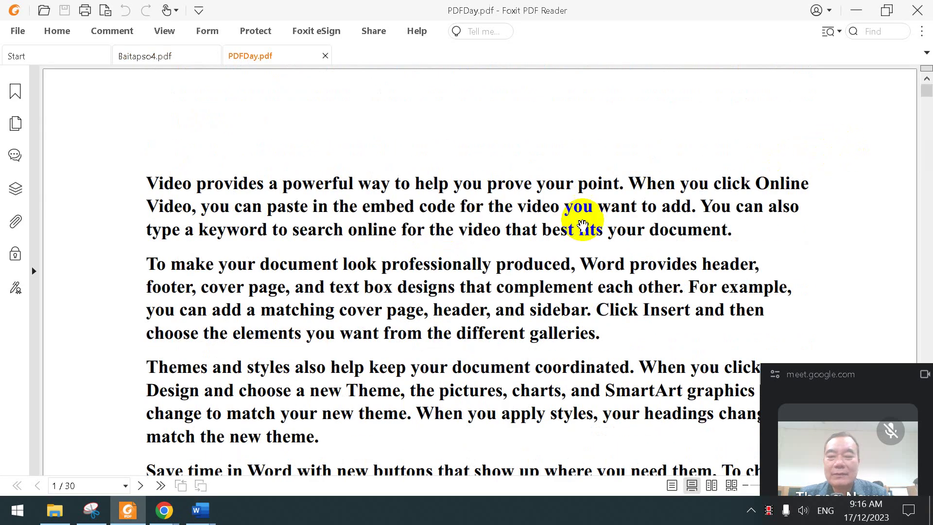
Check PDFDay.pdf in the HopDongCongTy folder in File Explorer and view it in Foxit PDF Reader.
{"action": "left_click", "coordinate": [53, 513]}
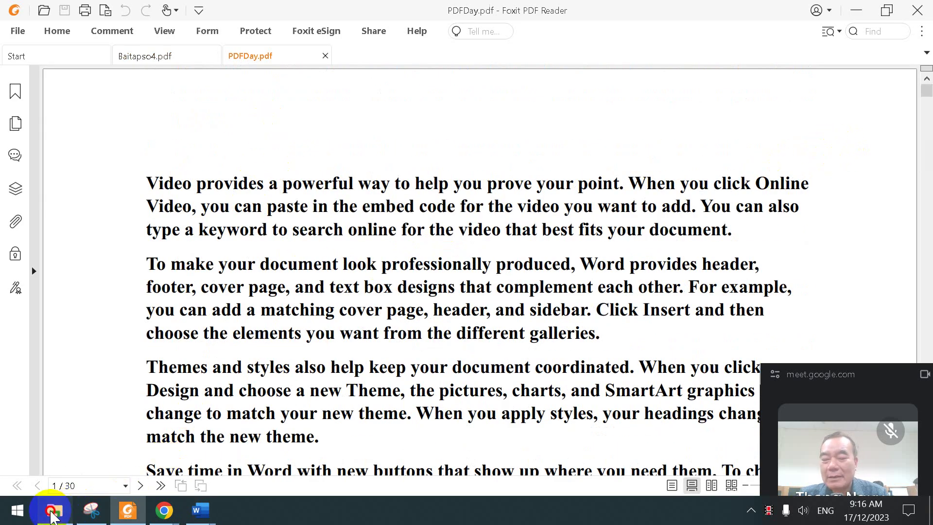
{"action": "left_click", "coordinate": [251, 181]}
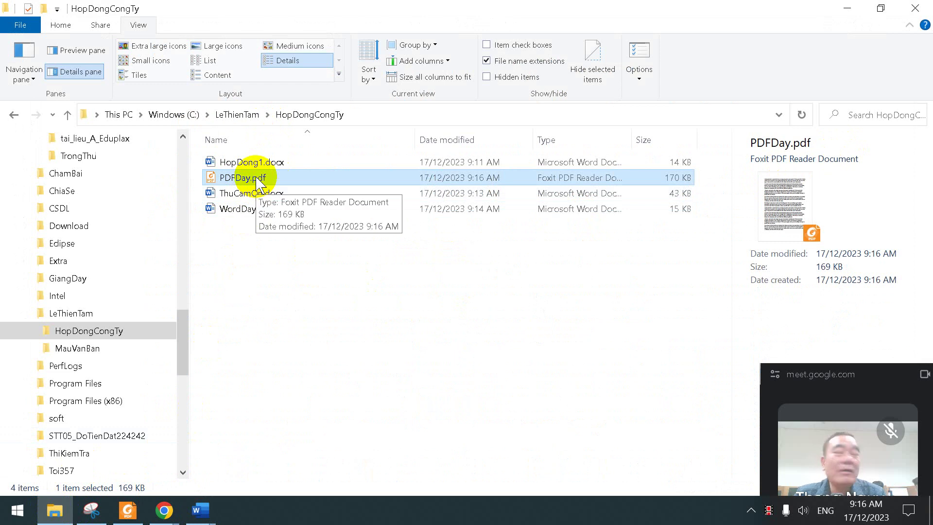
{"action": "left_click_drag", "start_coordinate": [256, 182], "coordinate": [302, 321]}
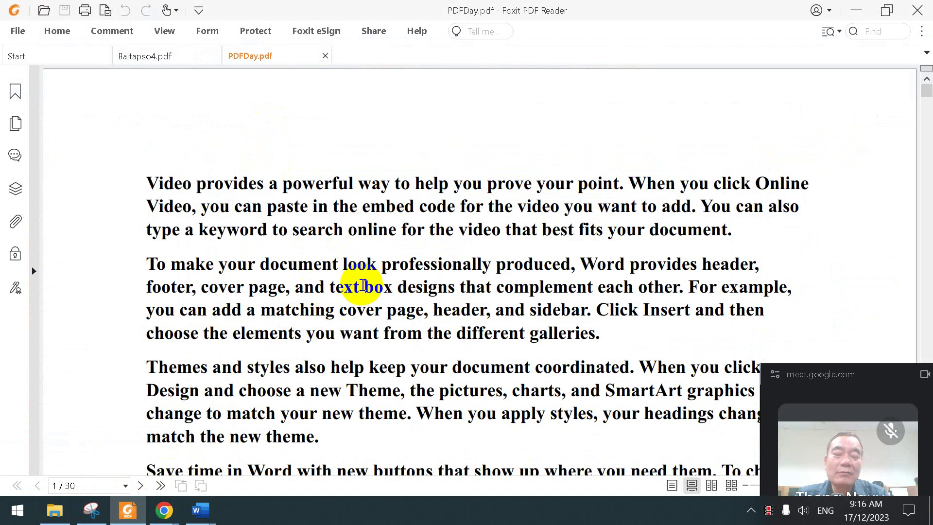
{"action": "left_click", "coordinate": [123, 516]}
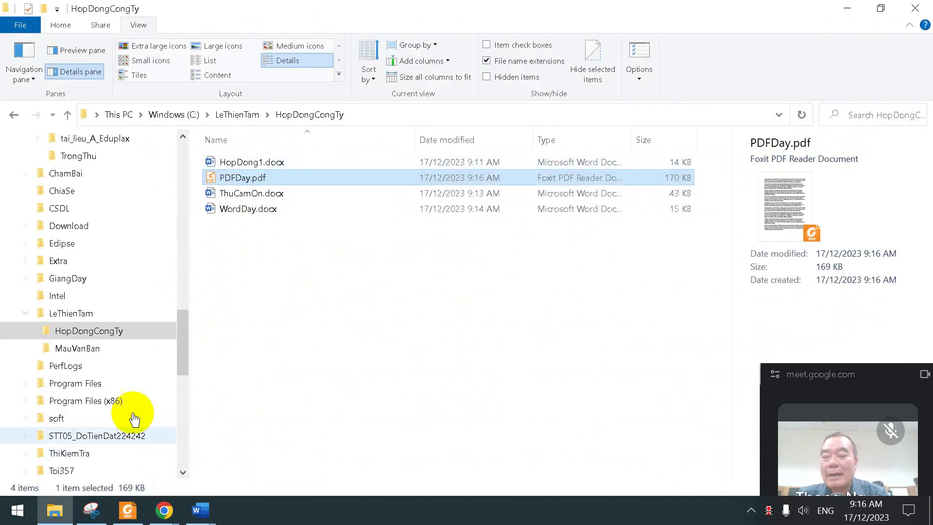
{"action": "left_click", "coordinate": [128, 511]}
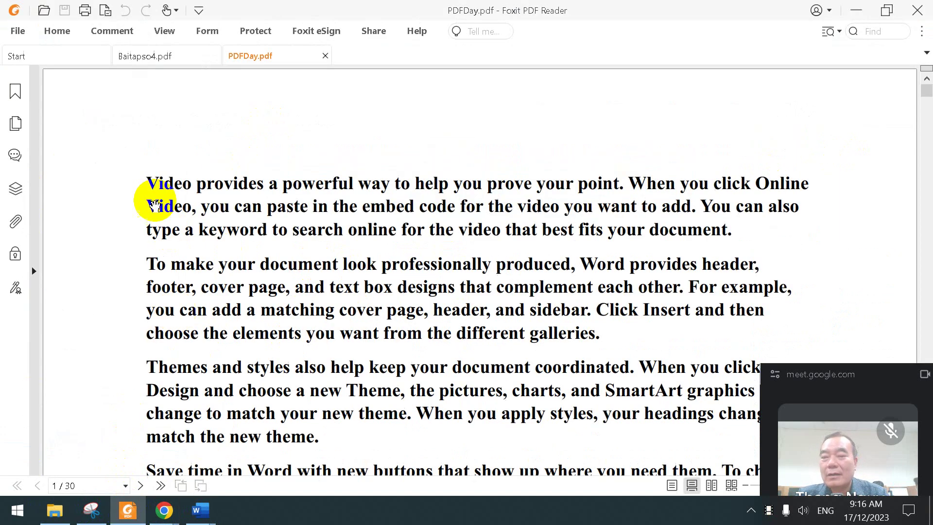
Read task 6 on exporting to RTF as fileRTF.rtf in Baitapso4.pdf, and switch back to WordDay.docx in Word.
{"action": "left_click", "coordinate": [162, 57]}
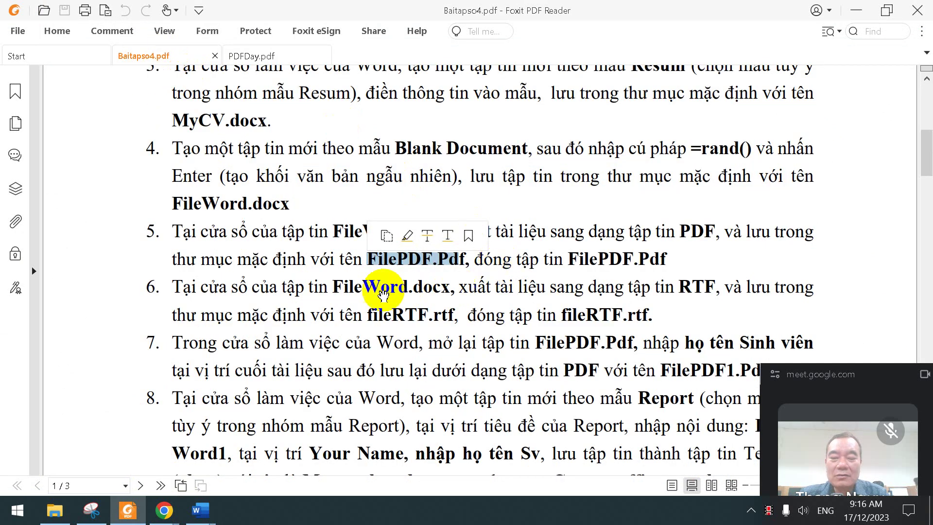
{"action": "left_click", "coordinate": [680, 288]}
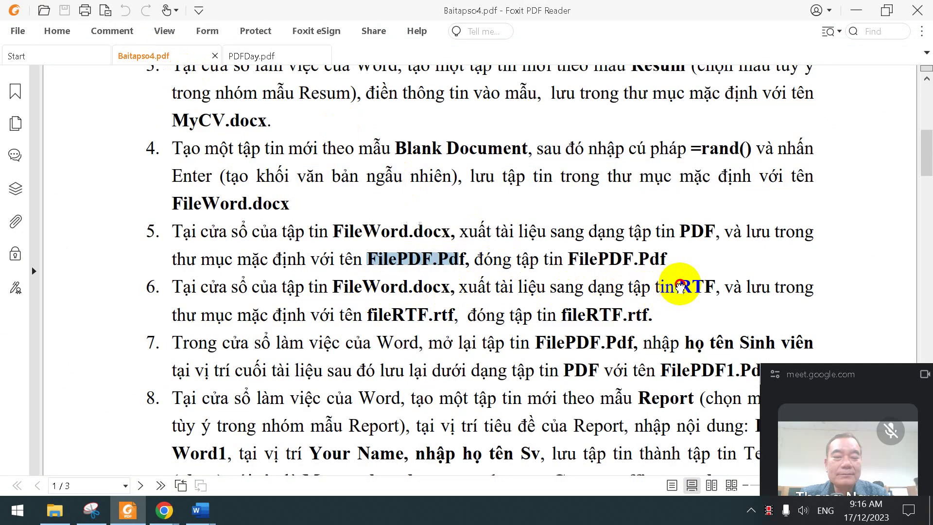
{"action": "left_click_drag", "start_coordinate": [688, 290], "coordinate": [677, 313]}
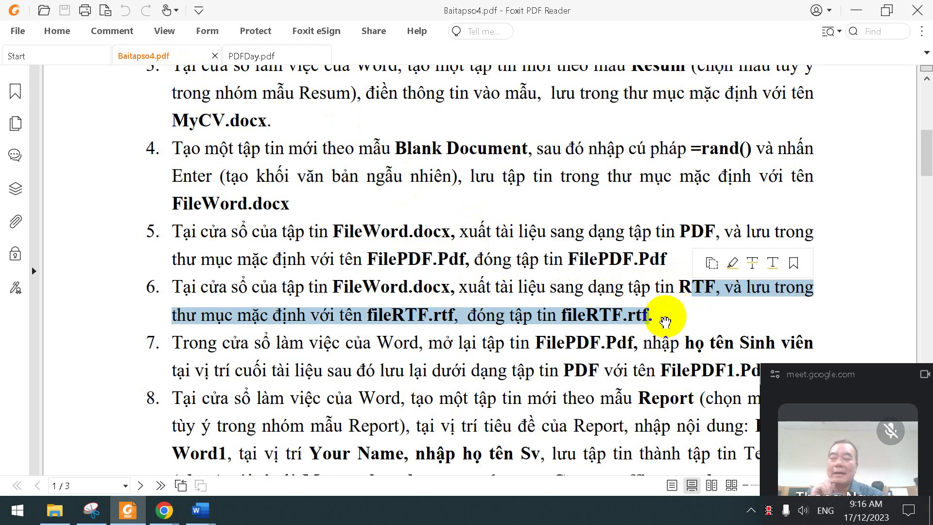
{"action": "mouse_move", "coordinate": [200, 508]}
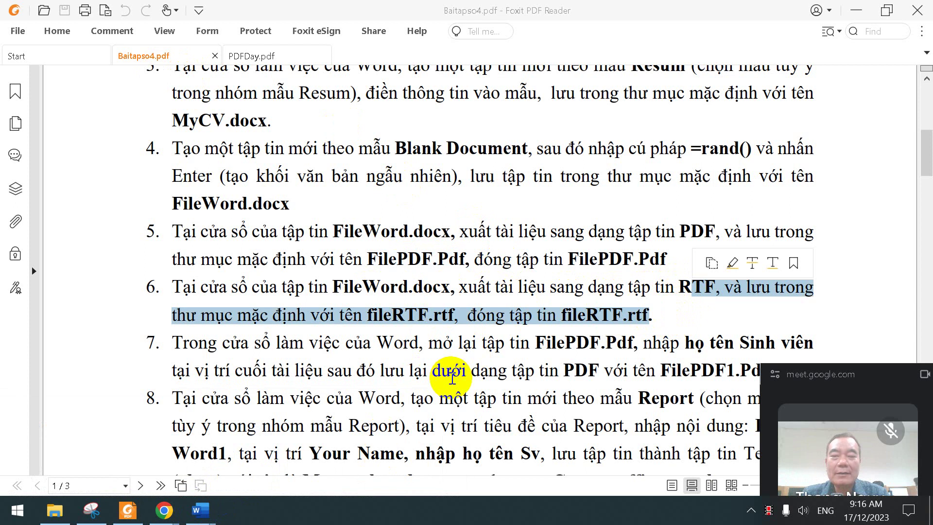
{"action": "left_click", "coordinate": [203, 513]}
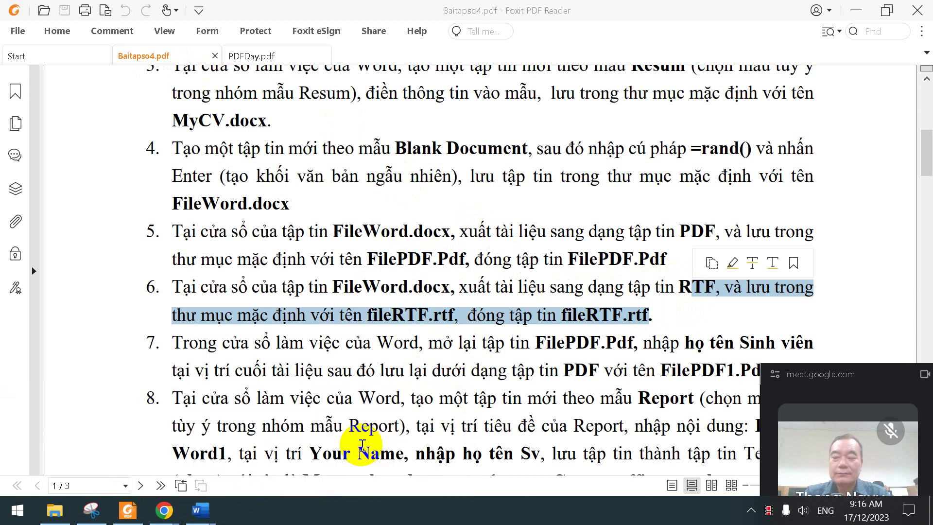
{"action": "key", "text": "alt+Tab"}
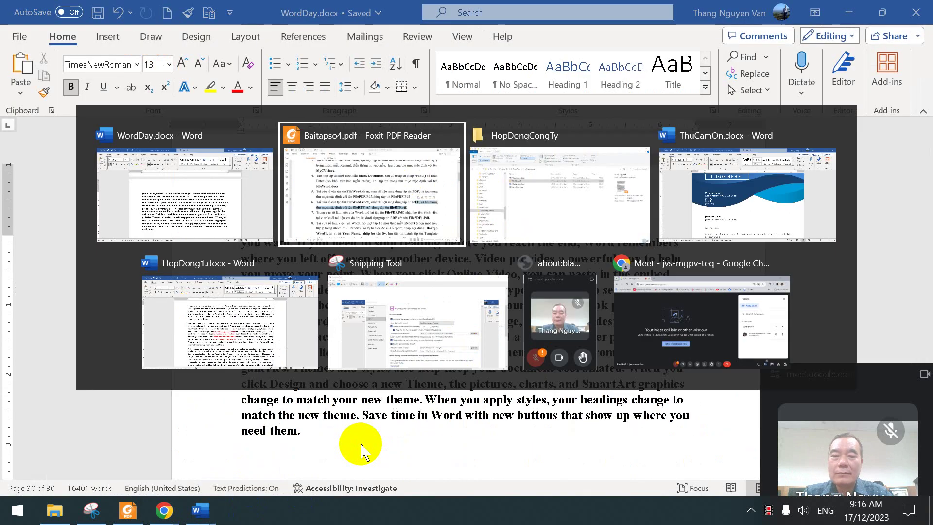
{"action": "key", "text": "alt+Tab"}
{"action": "key", "text": "alt+Tab"}
{"action": "key", "text": "alt+Tab"}
{"action": "key", "text": "alt+Tab"}
{"action": "key", "text": "alt+Tab"}
{"action": "key", "text": "alt+Tab"}
{"action": "key", "text": "alt+Tab"}
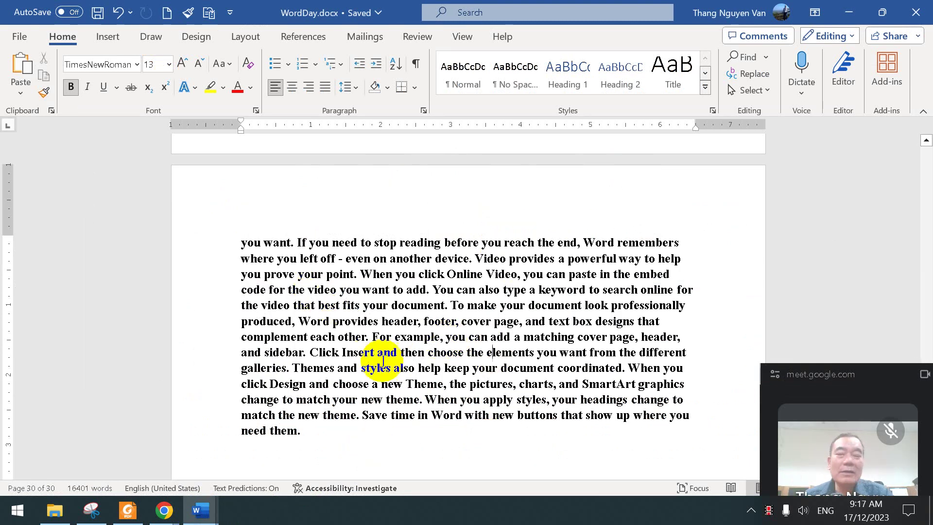
Insert a new line above the first paragraph of WordDay.docx containing the teacher's name followed by "dạy tin".
{"action": "scroll", "coordinate": [381, 360], "scroll_direction": "up", "scroll_amount": 12}
{"action": "scroll", "coordinate": [381, 360], "scroll_direction": "up", "scroll_amount": 3}
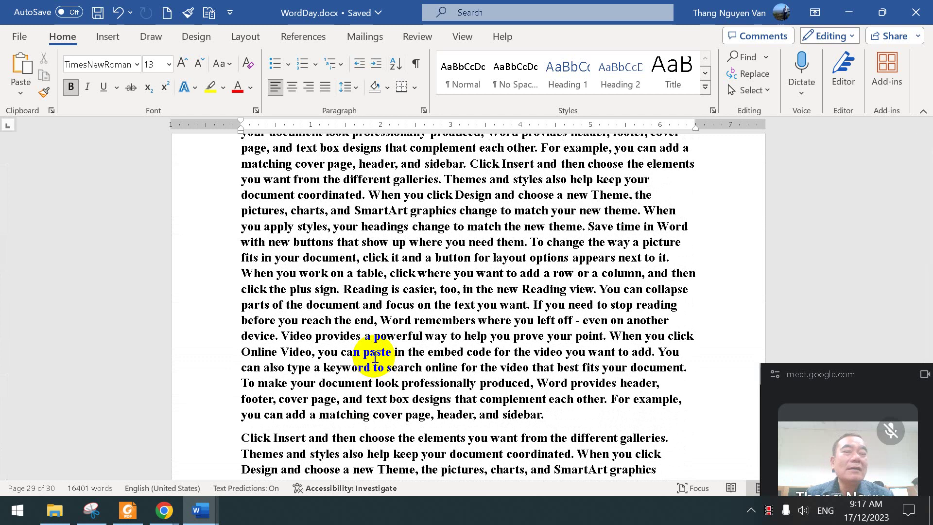
{"action": "scroll", "coordinate": [374, 357], "scroll_direction": "down", "scroll_amount": 8}
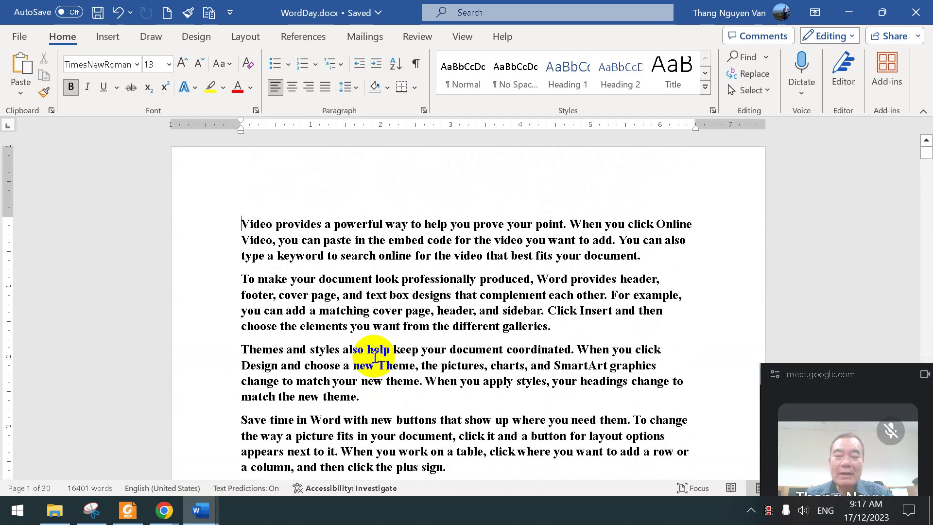
{"action": "key", "text": "Return"}
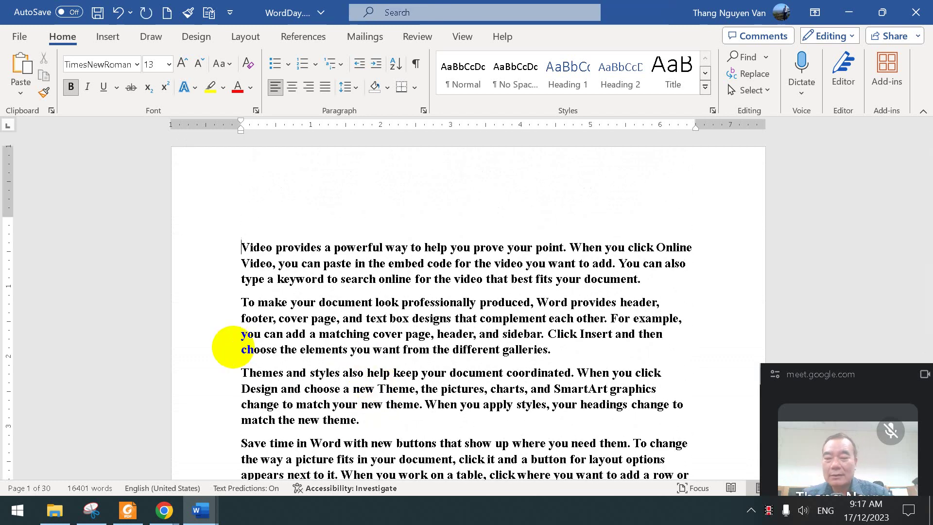
{"action": "type", "text": "Tha"}
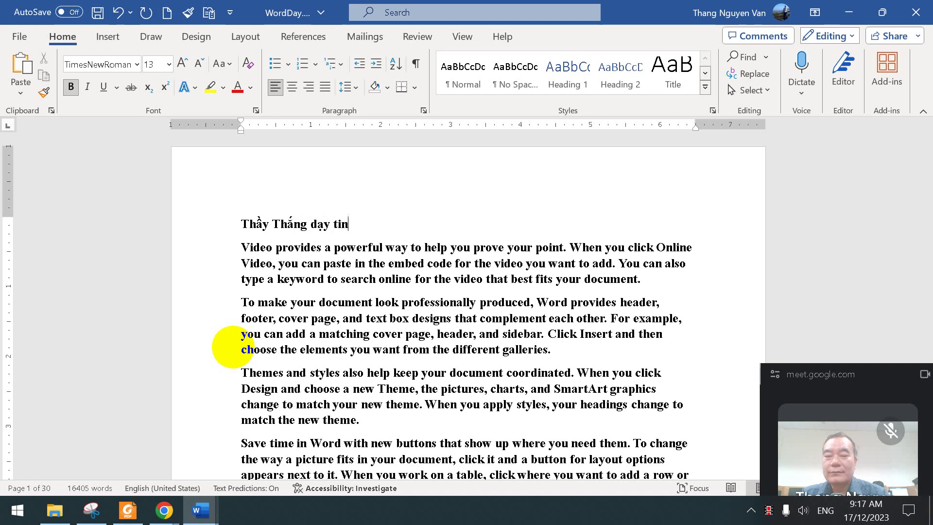
{"action": "left_click", "coordinate": [365, 264]}
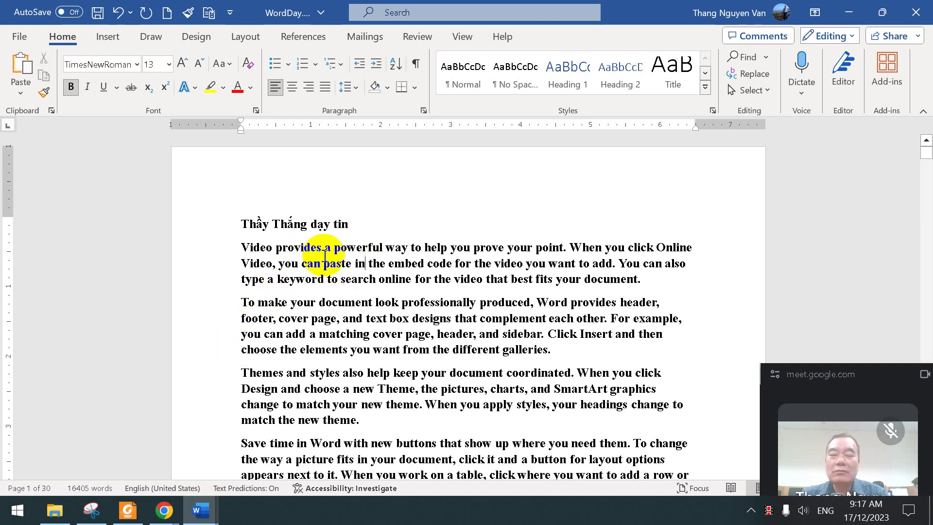
Compare the edited WordDay.docx with the exported PDFDay.pdf in Foxit PDF Reader, and return to Word.
{"action": "scroll", "coordinate": [360, 297], "scroll_direction": "down", "scroll_amount": 3}
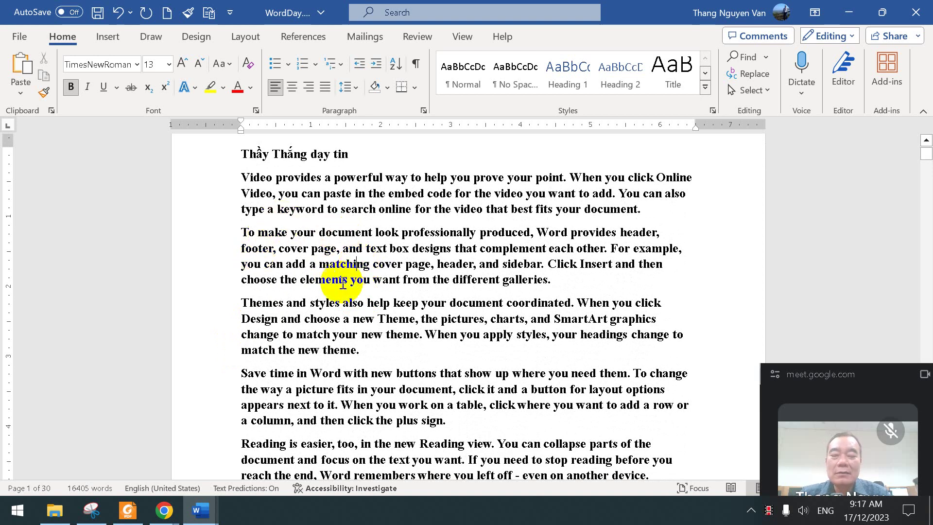
{"action": "left_click", "coordinate": [127, 510]}
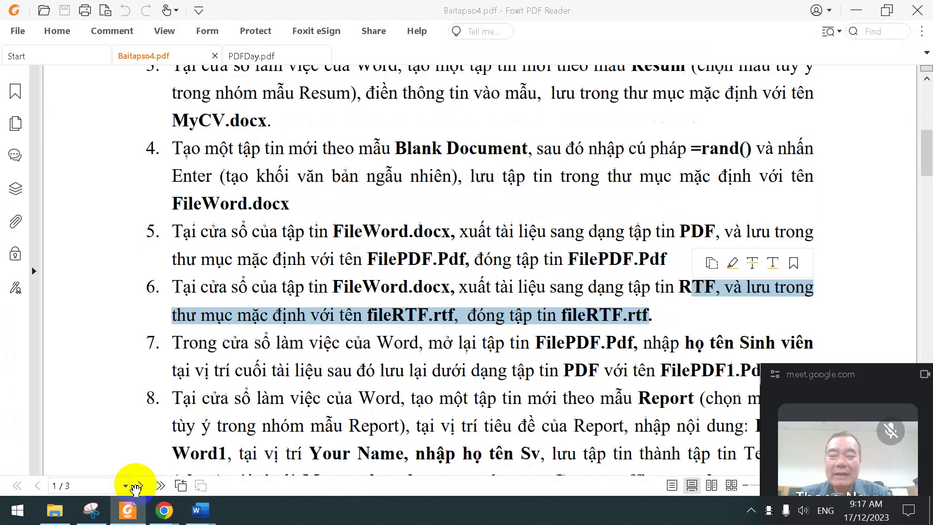
{"action": "left_click", "coordinate": [251, 56]}
{"action": "key", "text": "alt+Tab"}
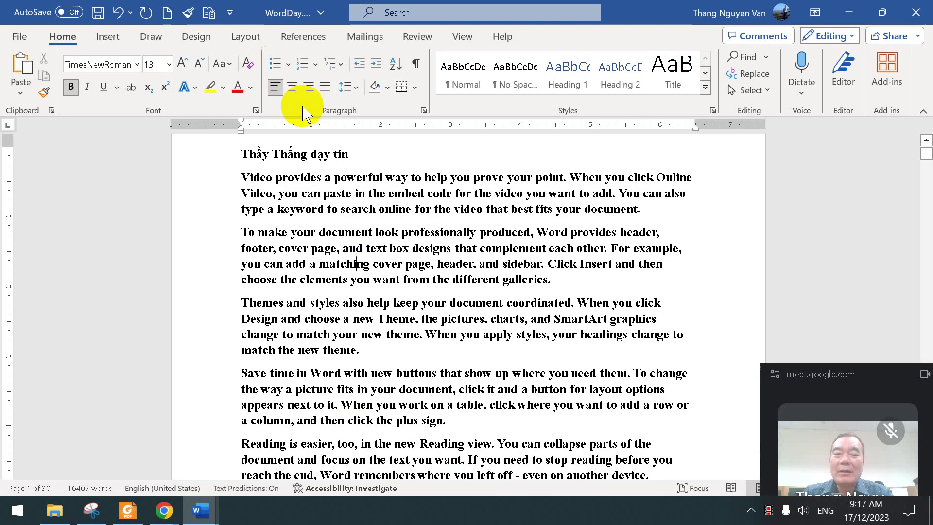
{"action": "left_click", "coordinate": [378, 210]}
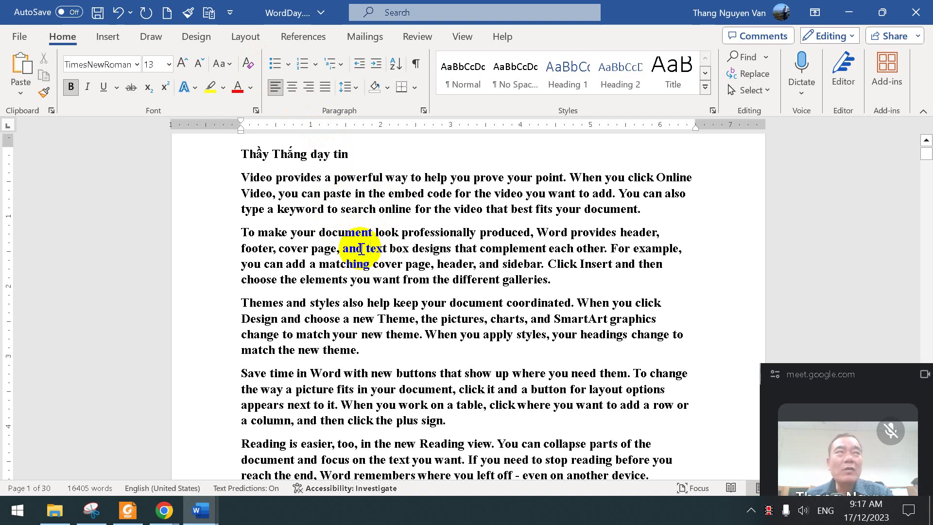
Search the installed Windows apps for "word" to look up WordPad, and close the search without opening anything.
{"action": "key", "text": "super"}
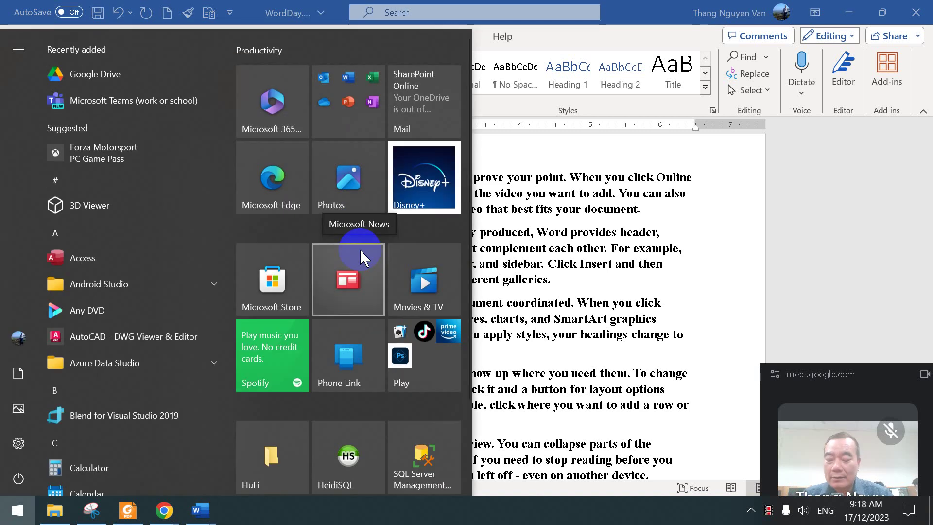
{"action": "type", "text": "word"}
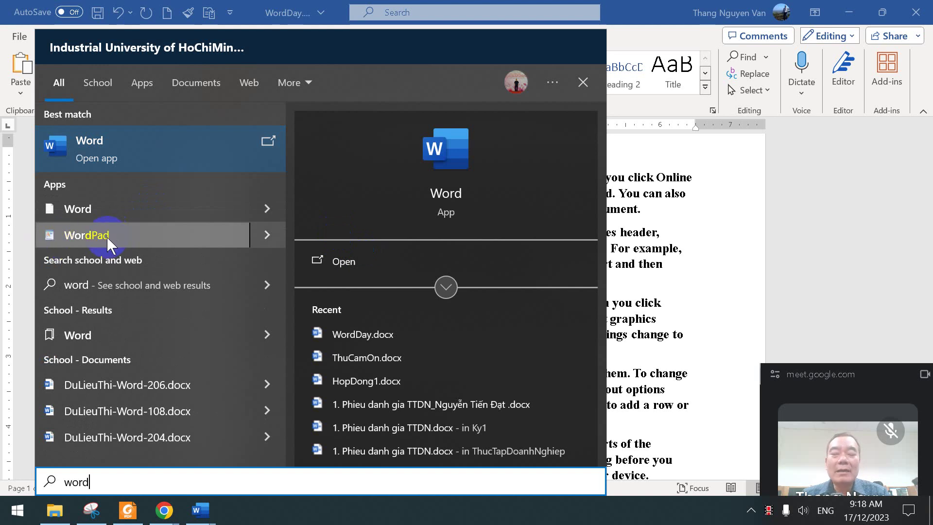
{"action": "left_click", "coordinate": [651, 229]}
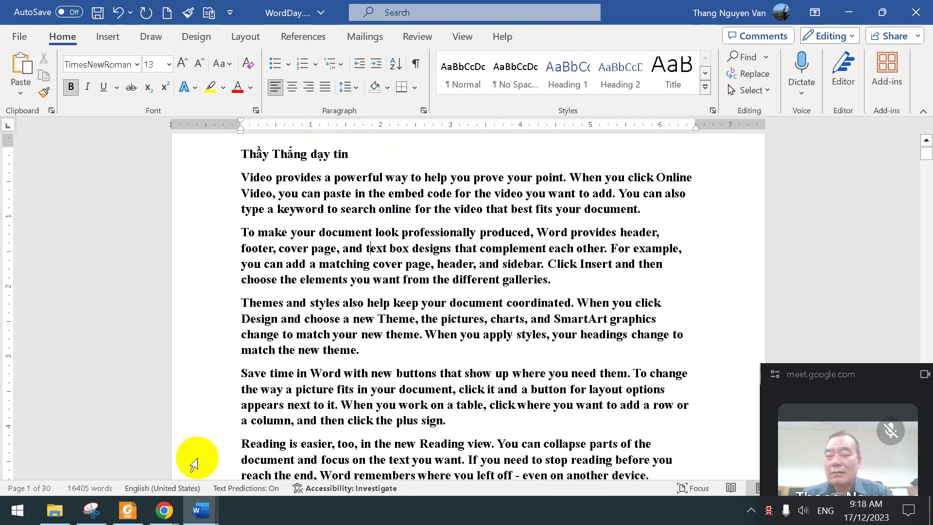
Recheck PDFDay.pdf in Foxit PDF Reader and switch to task 6 on RTF export in Baitapso4.pdf.
{"action": "left_click", "coordinate": [128, 510]}
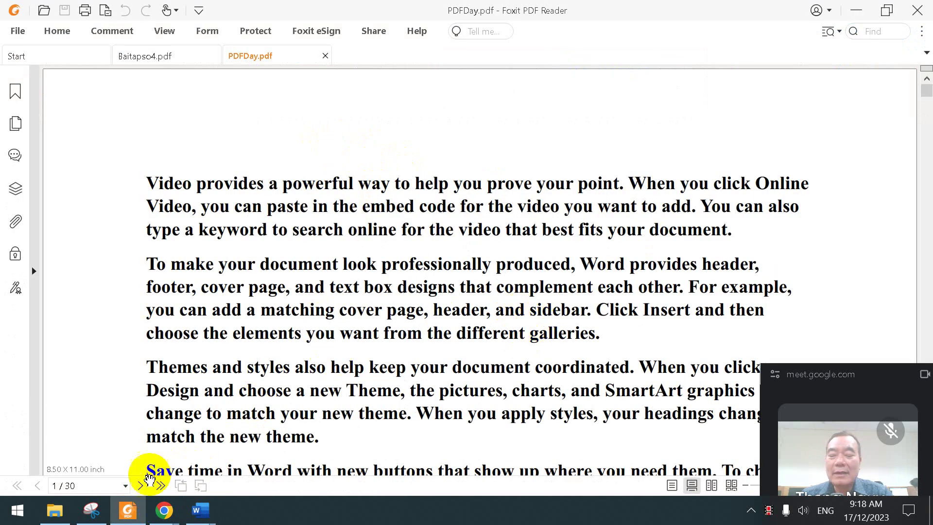
{"action": "left_click", "coordinate": [129, 510]}
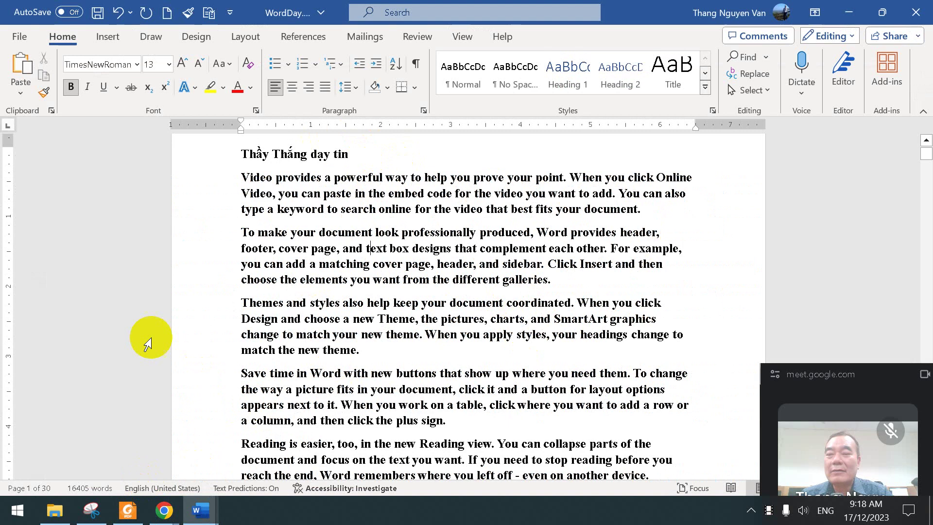
{"action": "left_click", "coordinate": [127, 511]}
{"action": "left_click", "coordinate": [151, 63]}
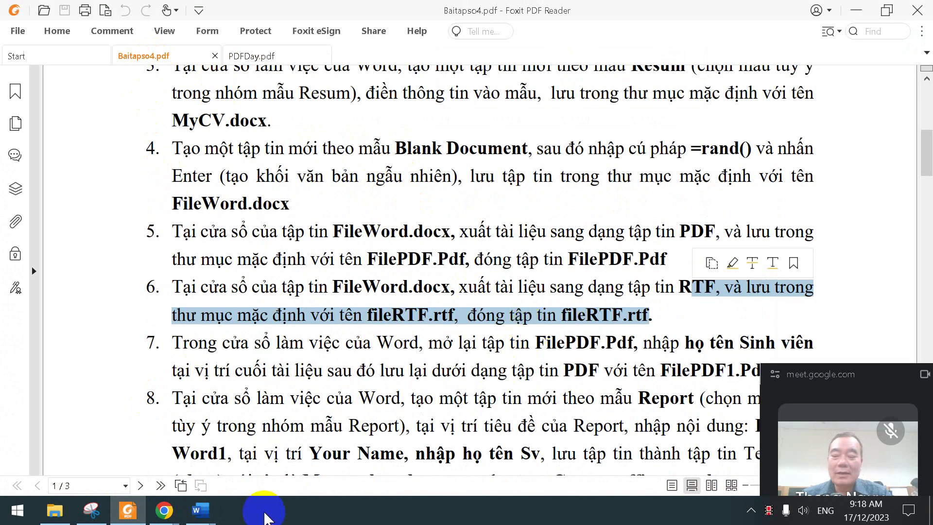
Switch to Word and start saving a copy of WordDay.docx in HopDongCongTy under the name WordDayDangRTF.
{"action": "left_click", "coordinate": [200, 510]}
{"action": "left_click", "coordinate": [359, 447]}
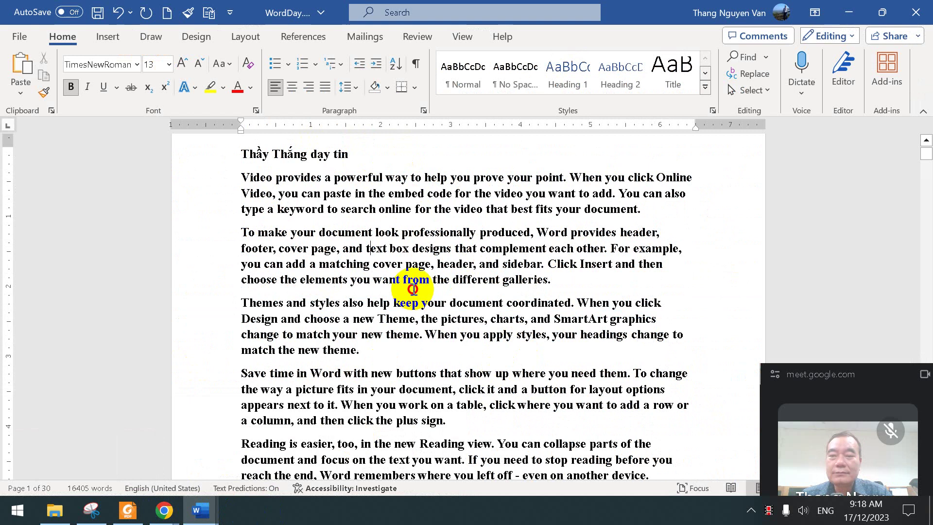
{"action": "left_click", "coordinate": [17, 39]}
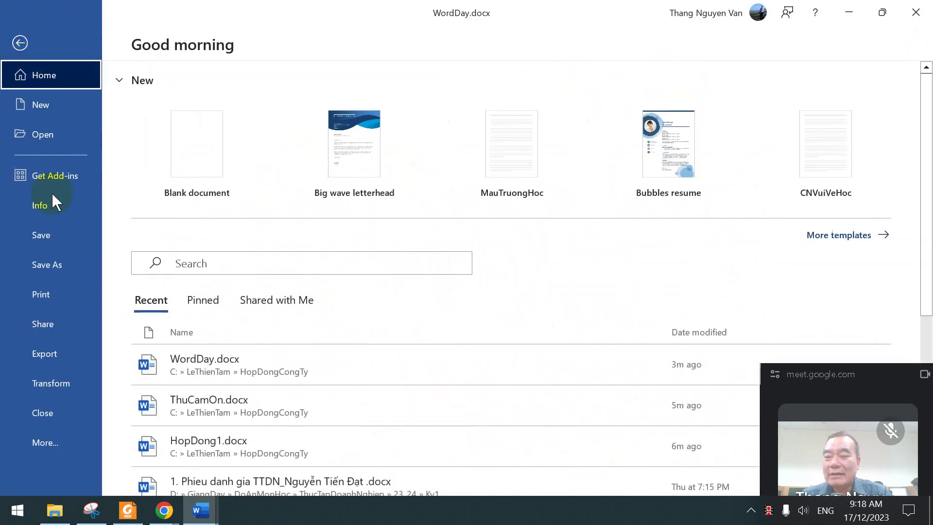
{"action": "left_click", "coordinate": [50, 265]}
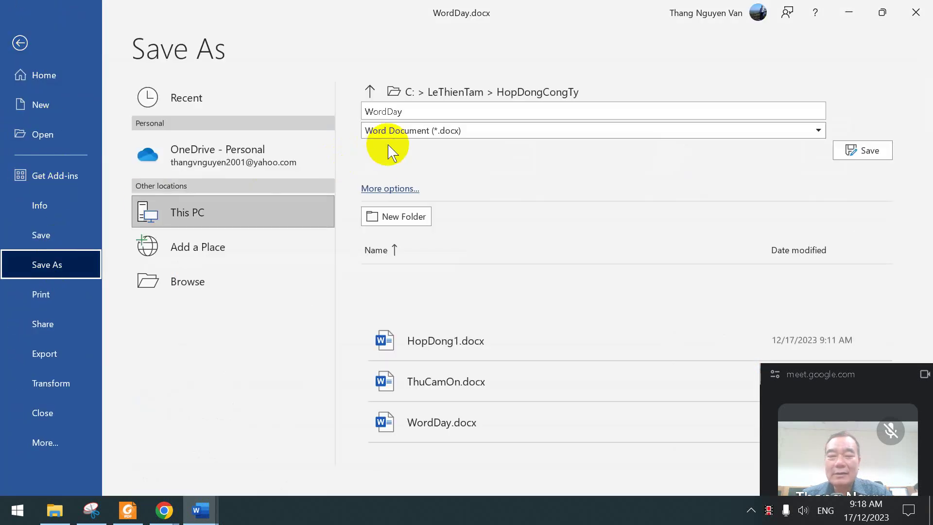
{"action": "left_click", "coordinate": [403, 112]}
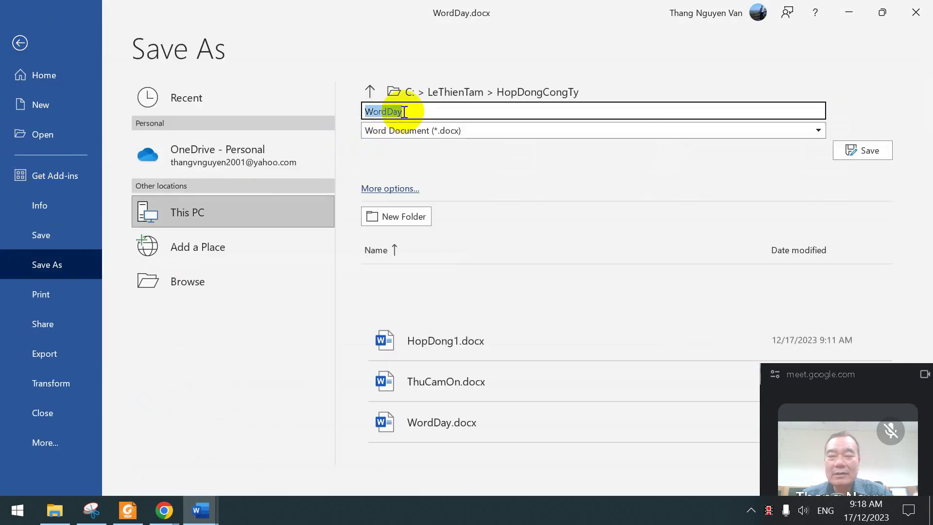
{"action": "left_click", "coordinate": [406, 112]}
{"action": "type", "text": "________"}
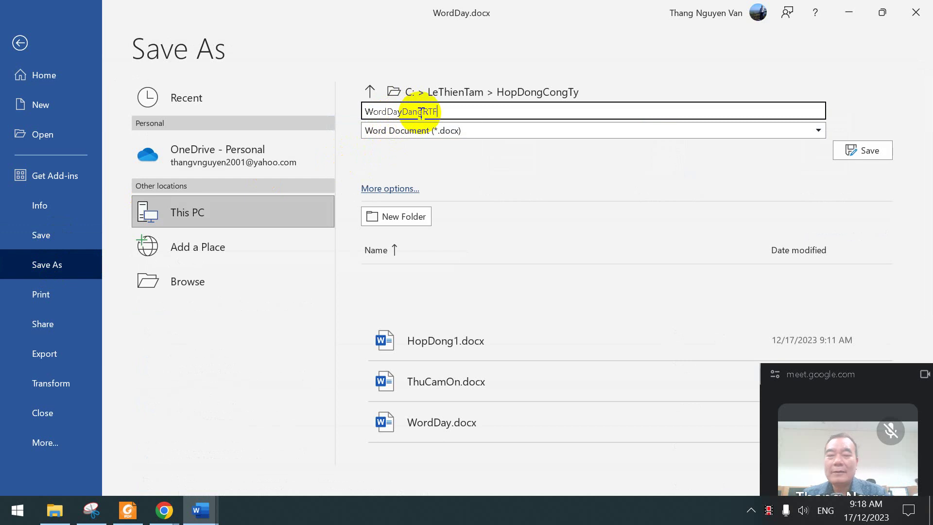
Set the copy's file type to Rich Text Format (*.rtf) and save it.
{"action": "left_click", "coordinate": [509, 130]}
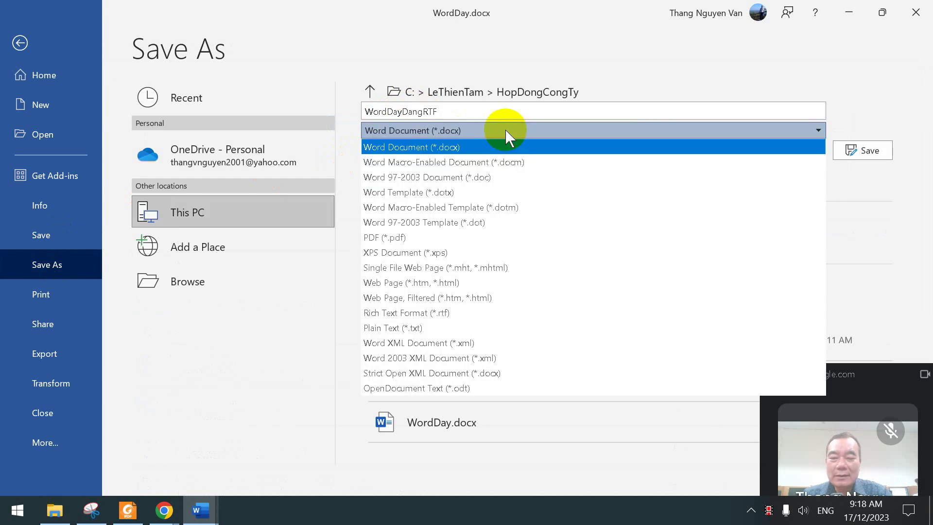
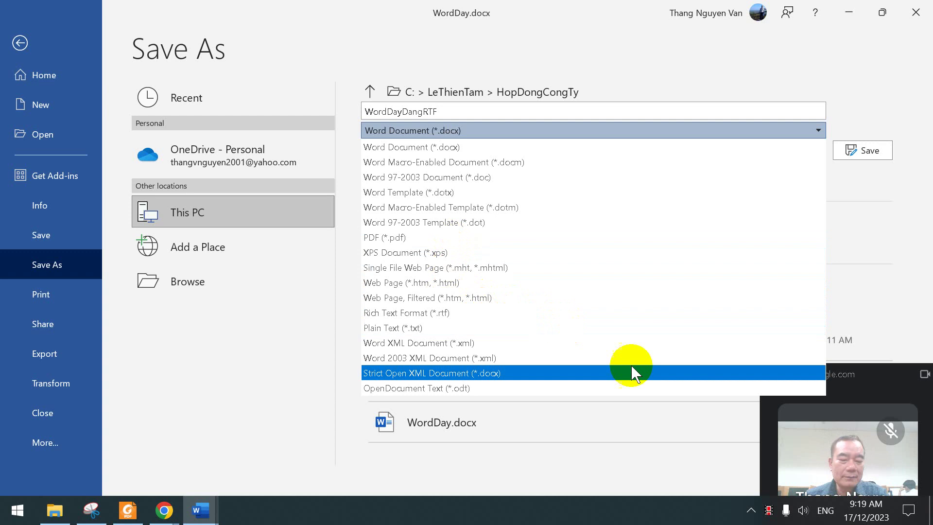
{"action": "left_click", "coordinate": [799, 517]}
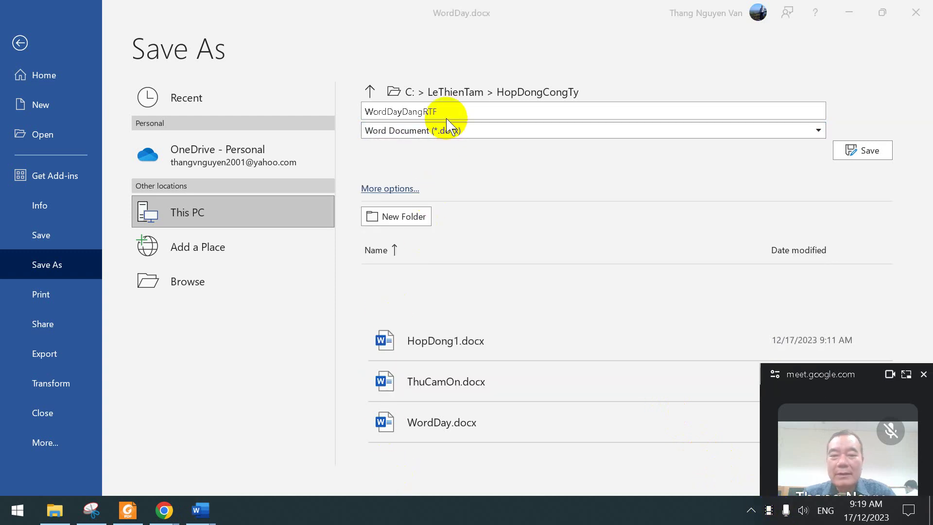
{"action": "left_click", "coordinate": [472, 132]}
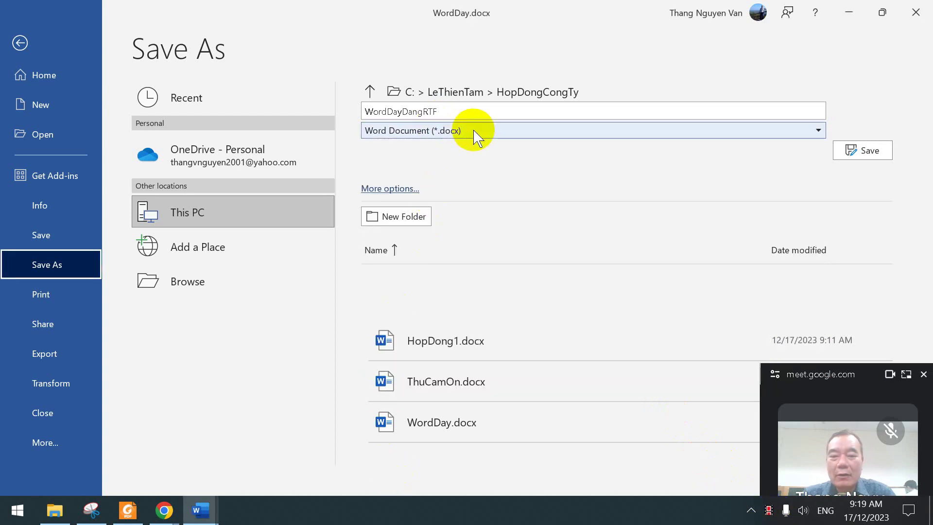
{"action": "left_click", "coordinate": [500, 130]}
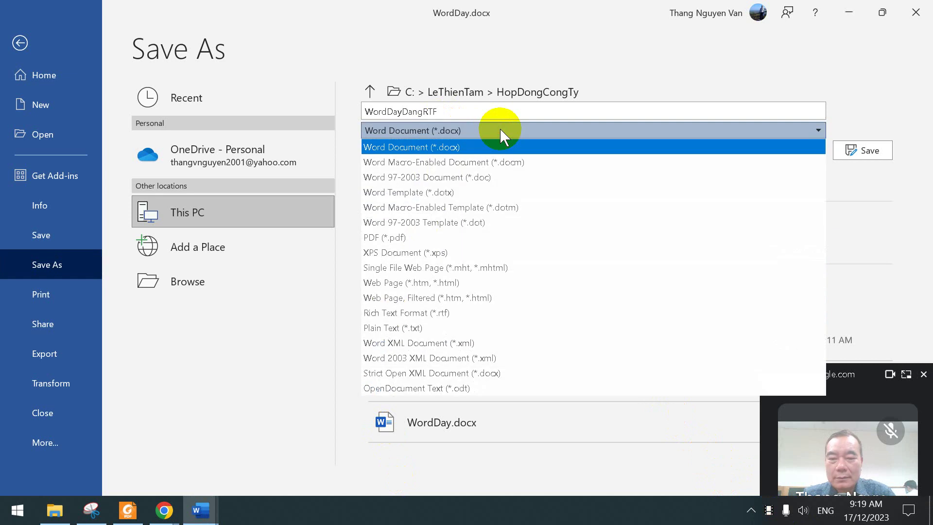
{"action": "left_click", "coordinate": [500, 130]}
{"action": "left_click", "coordinate": [500, 129]}
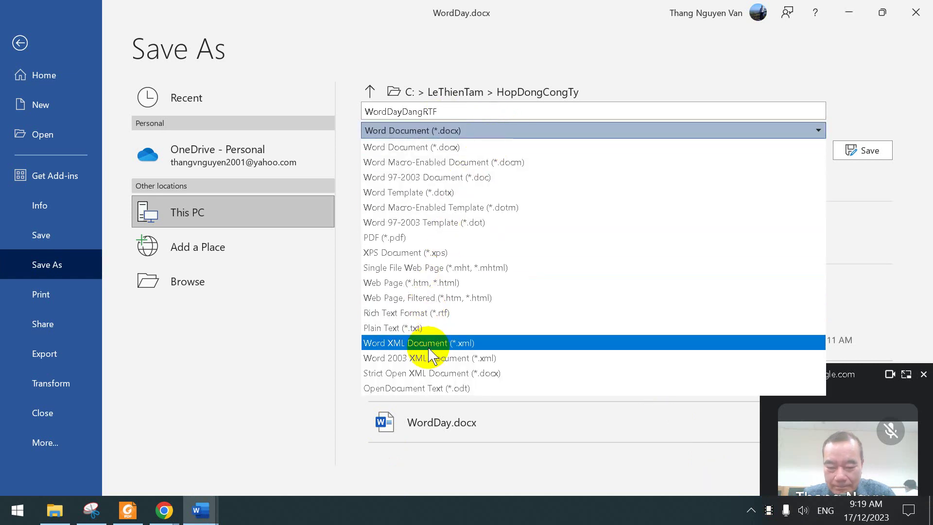
{"action": "left_click", "coordinate": [432, 314]}
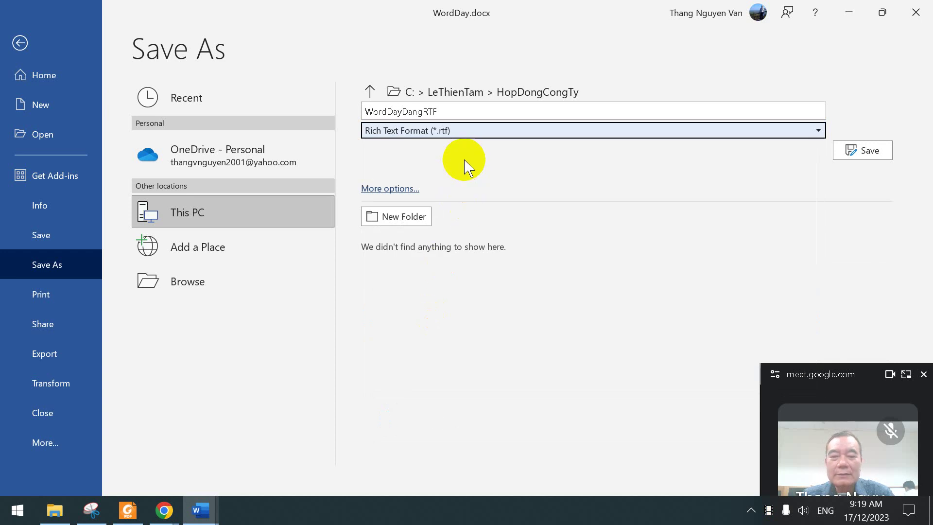
{"action": "left_click", "coordinate": [863, 150]}
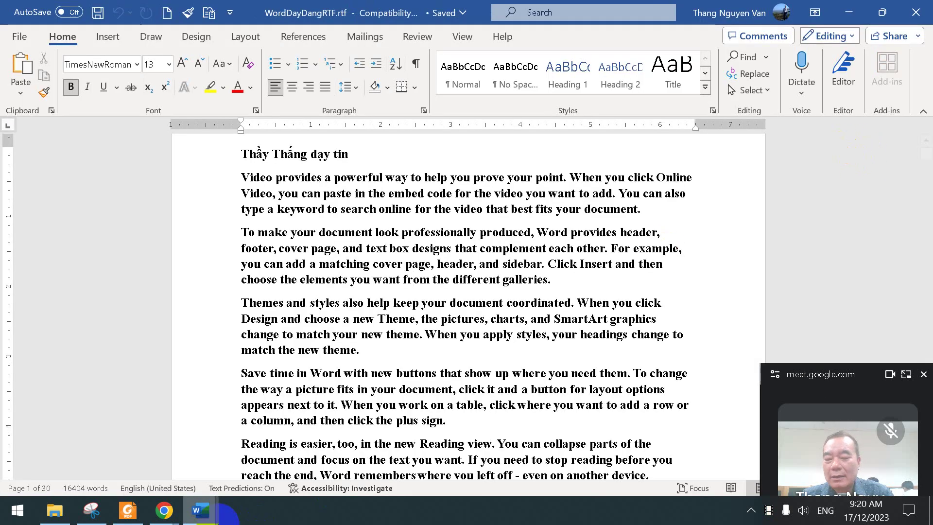
In File Explorer, open WordDayDangRTF.rtf with Notepad to examine its raw contents, and close Notepad.
{"action": "left_click", "coordinate": [54, 511]}
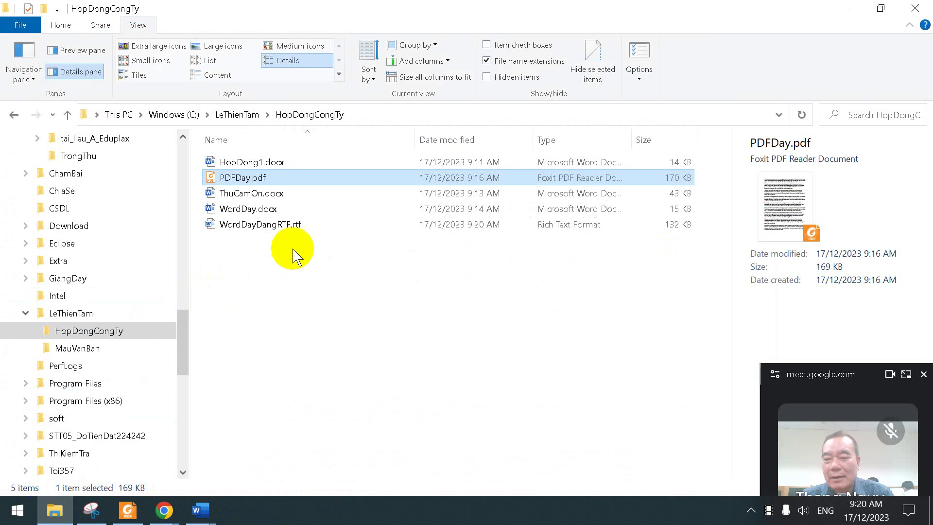
{"action": "left_click", "coordinate": [277, 229]}
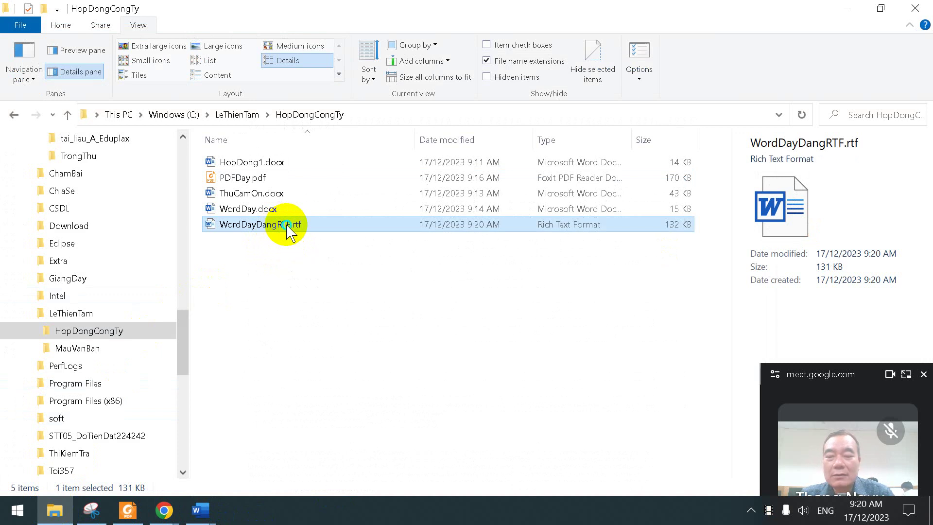
{"action": "right_click", "coordinate": [286, 226]}
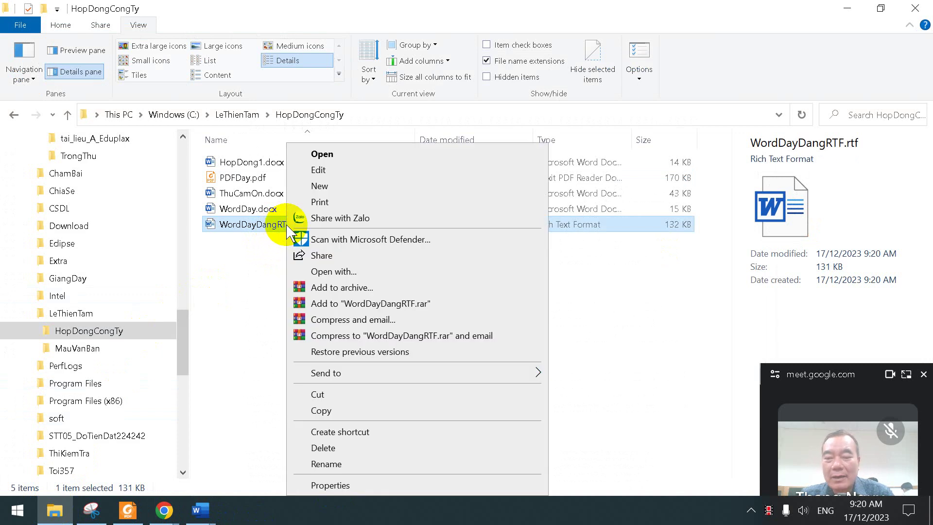
{"action": "left_click", "coordinate": [324, 272]}
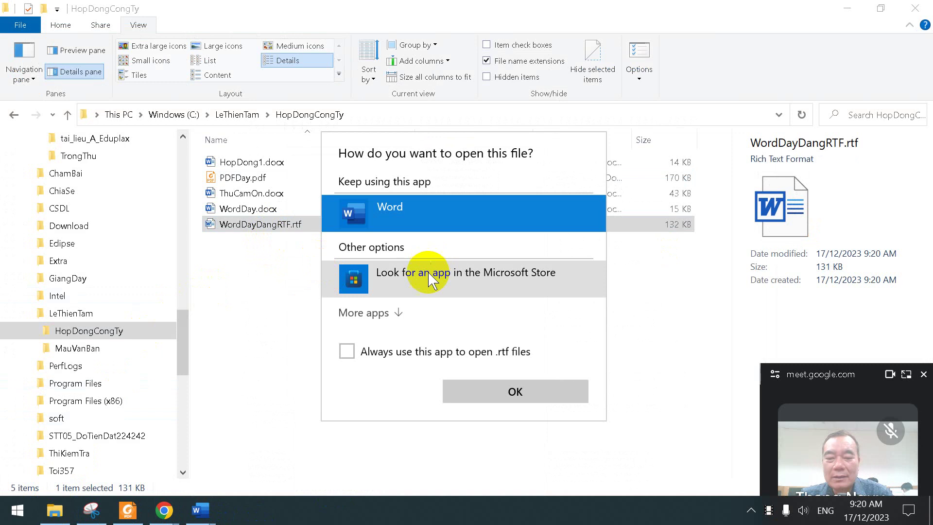
{"action": "left_click", "coordinate": [388, 315]}
{"action": "scroll", "coordinate": [446, 378], "scroll_direction": "down", "scroll_amount": 2}
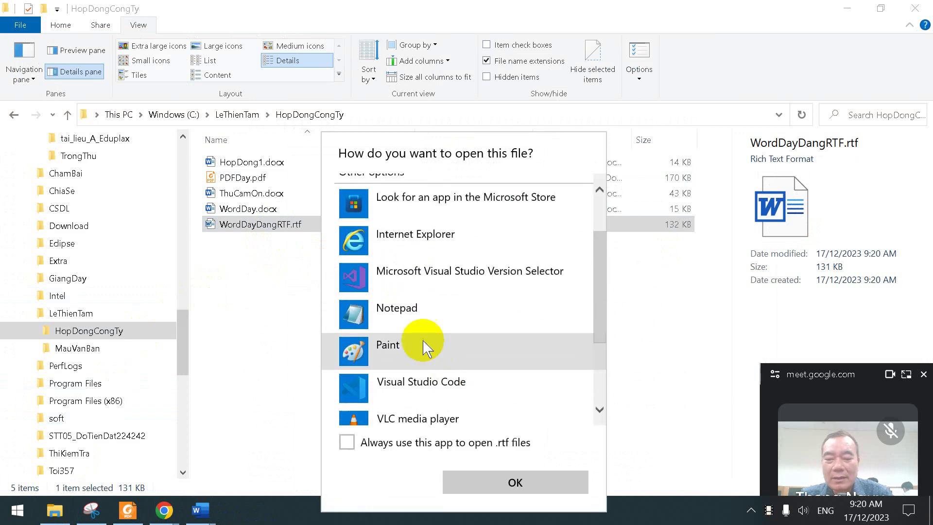
{"action": "left_click", "coordinate": [413, 315]}
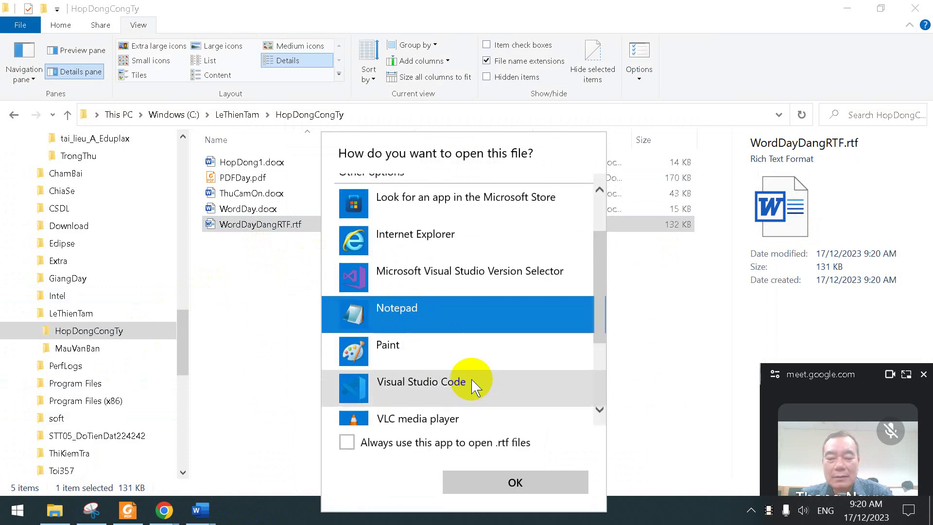
{"action": "left_click", "coordinate": [510, 481]}
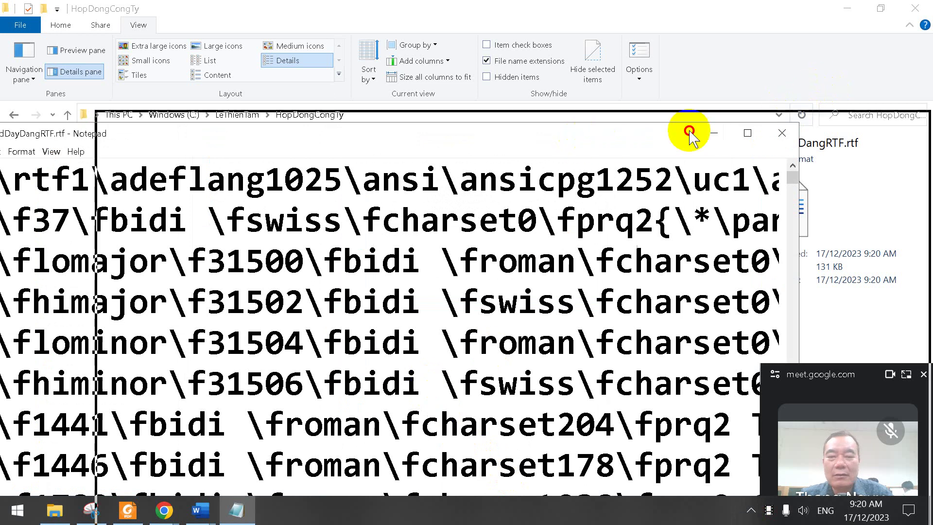
{"action": "left_click_drag", "start_coordinate": [563, 136], "coordinate": [787, 97]}
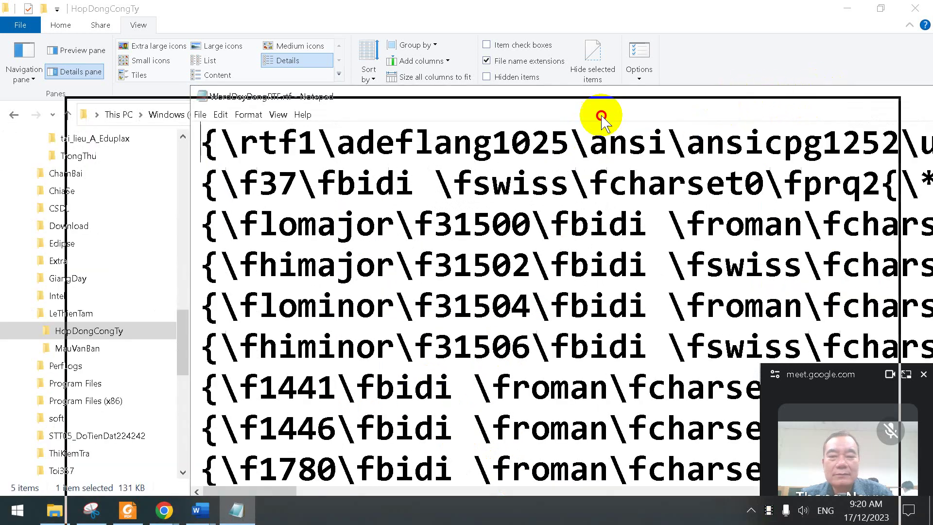
{"action": "left_click_drag", "start_coordinate": [599, 102], "coordinate": [263, 112]}
{"action": "left_click", "coordinate": [659, 111]}
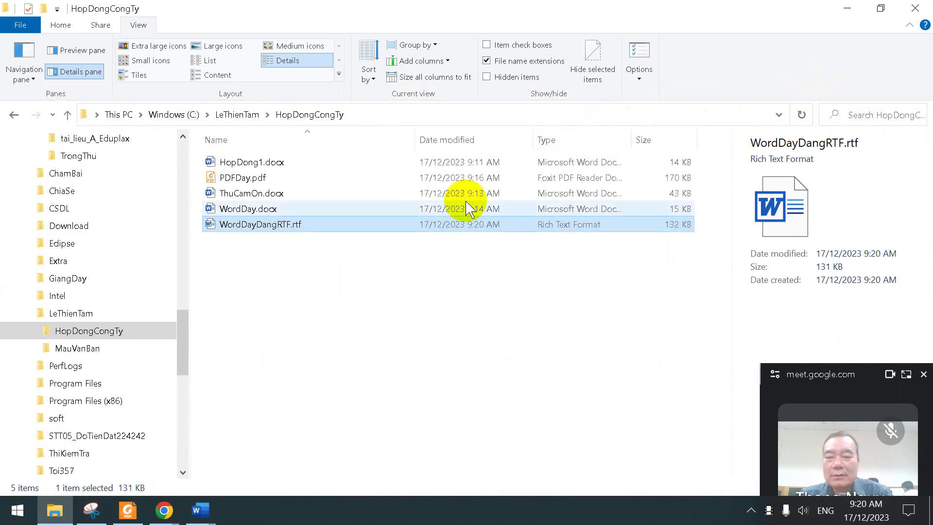
Try to open WordDayDangRTF.rtf with WordPad instead of the default app.
{"action": "right_click", "coordinate": [305, 229]}
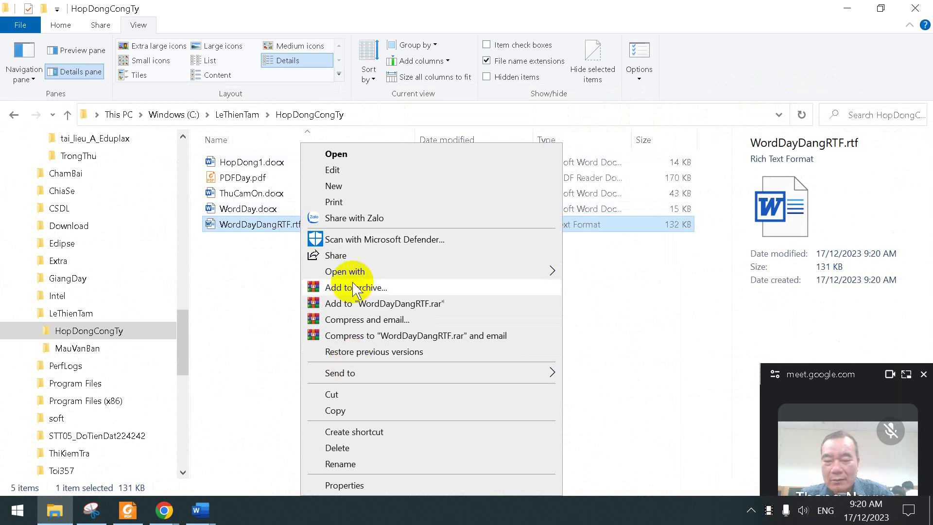
{"action": "mouse_move", "coordinate": [354, 271]}
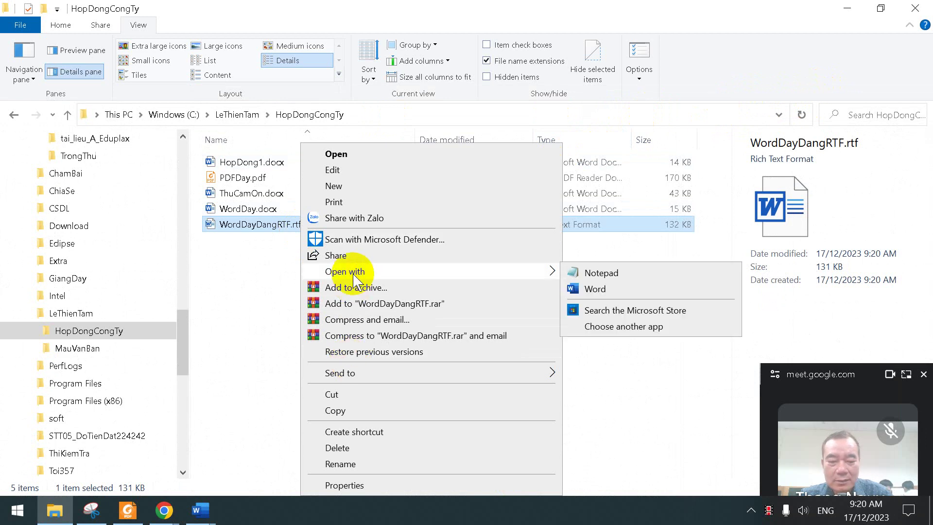
{"action": "left_click", "coordinate": [610, 327]}
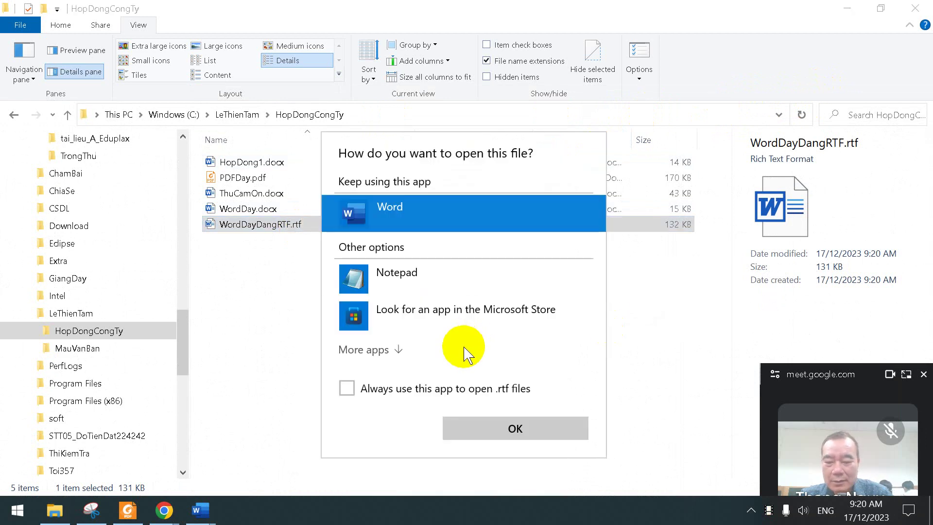
{"action": "left_click", "coordinate": [398, 350]}
{"action": "scroll", "coordinate": [442, 369], "scroll_direction": "down", "scroll_amount": 4}
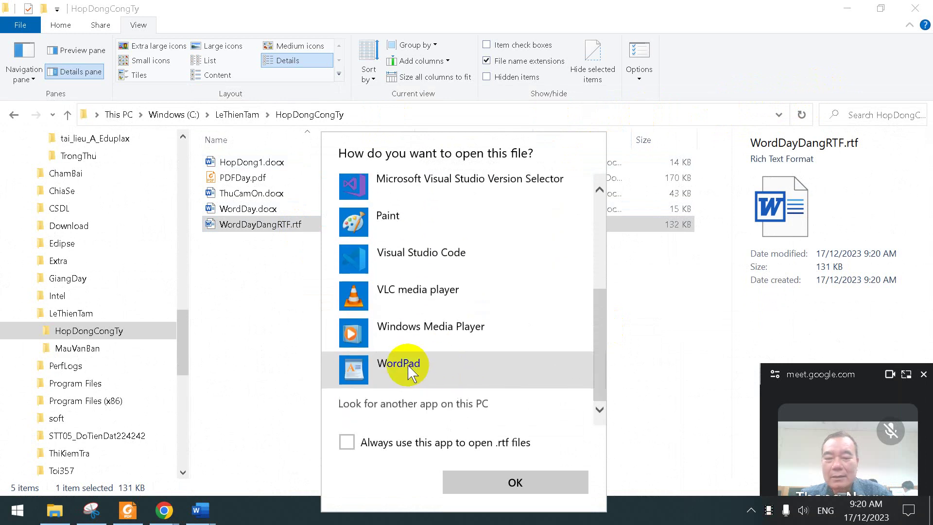
{"action": "left_click", "coordinate": [407, 364]}
{"action": "left_click", "coordinate": [526, 478]}
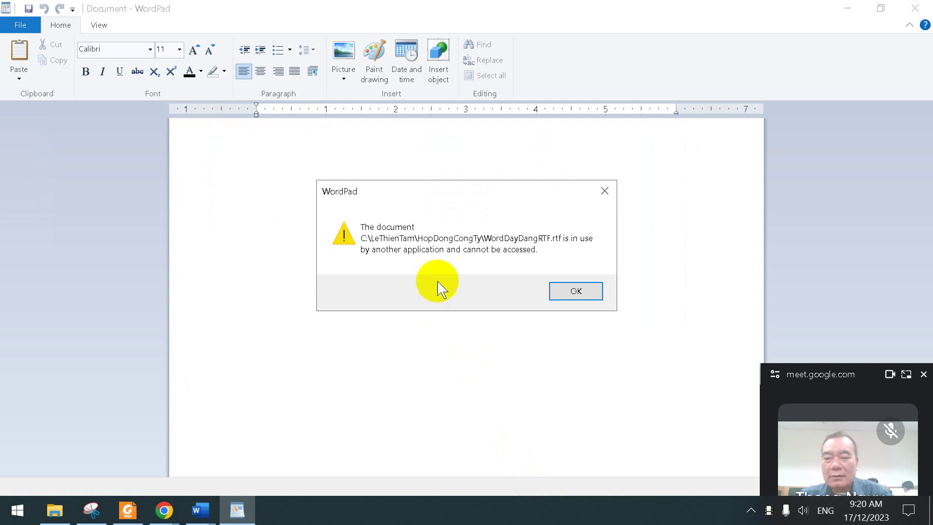
{"action": "left_click", "coordinate": [564, 290]}
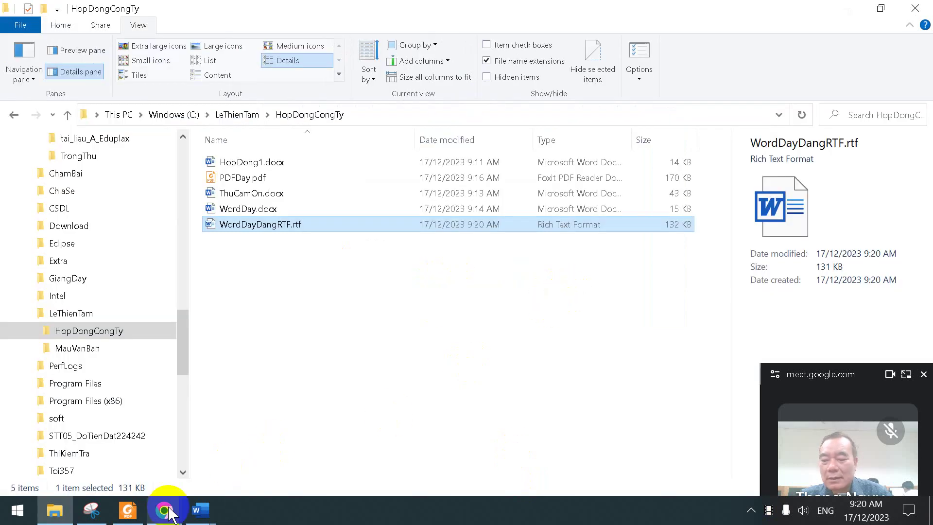
Close the WordDayDangRTF.rtf document that is still open in Word.
{"action": "mouse_move", "coordinate": [207, 507]}
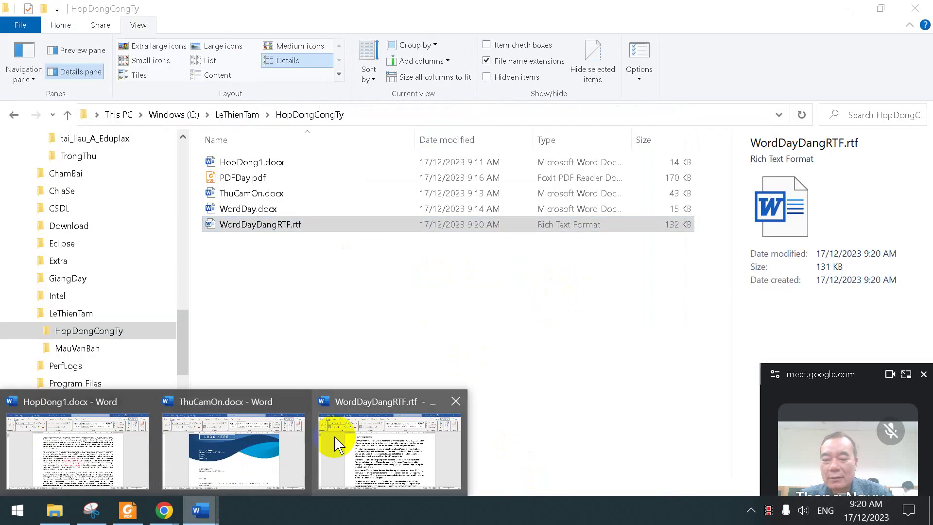
{"action": "left_click", "coordinate": [388, 407]}
{"action": "left_click", "coordinate": [916, 13]}
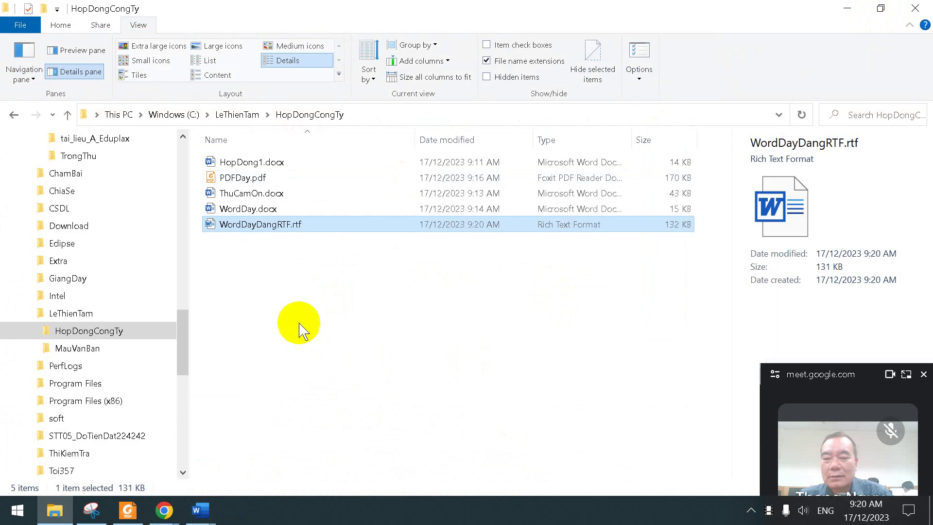
Open WordDayDangRTF.rtf from the HopDongCongTy folder with WordPad, without making WordPad the default app for .rtf files.
{"action": "right_click", "coordinate": [280, 233]}
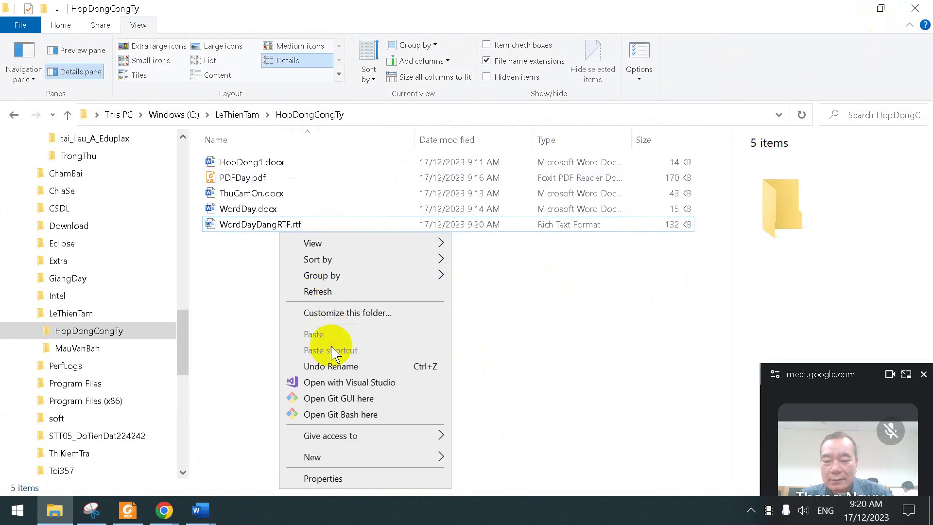
{"action": "mouse_move", "coordinate": [323, 465]}
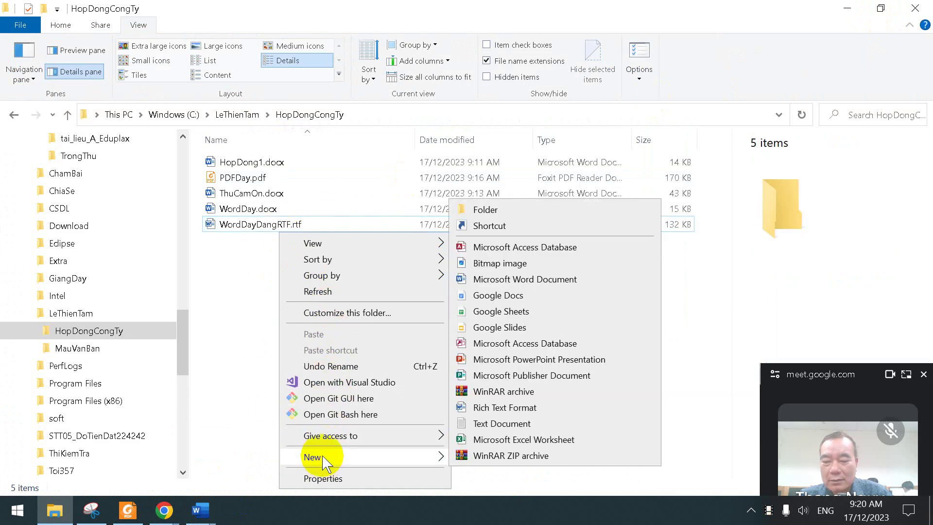
{"action": "left_click", "coordinate": [278, 223]}
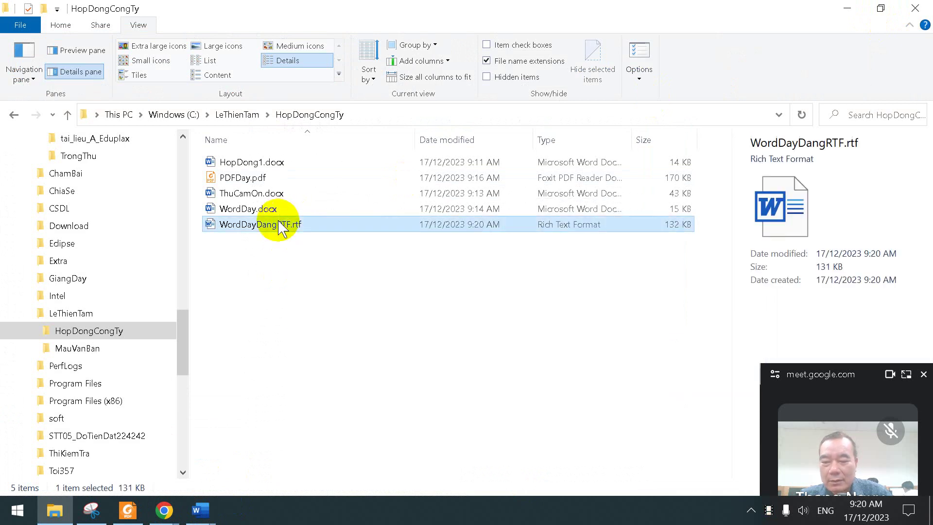
{"action": "right_click", "coordinate": [280, 224]}
{"action": "mouse_move", "coordinate": [337, 271]}
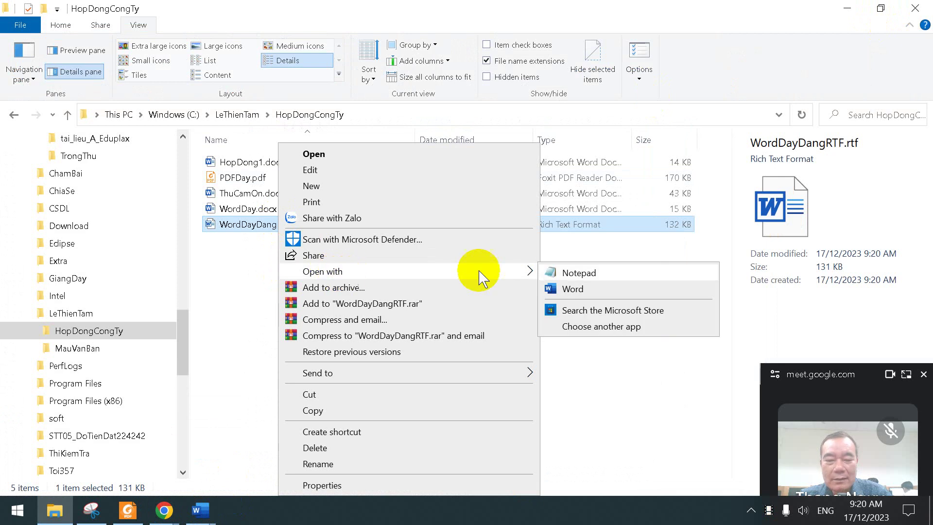
{"action": "left_click", "coordinate": [578, 326]}
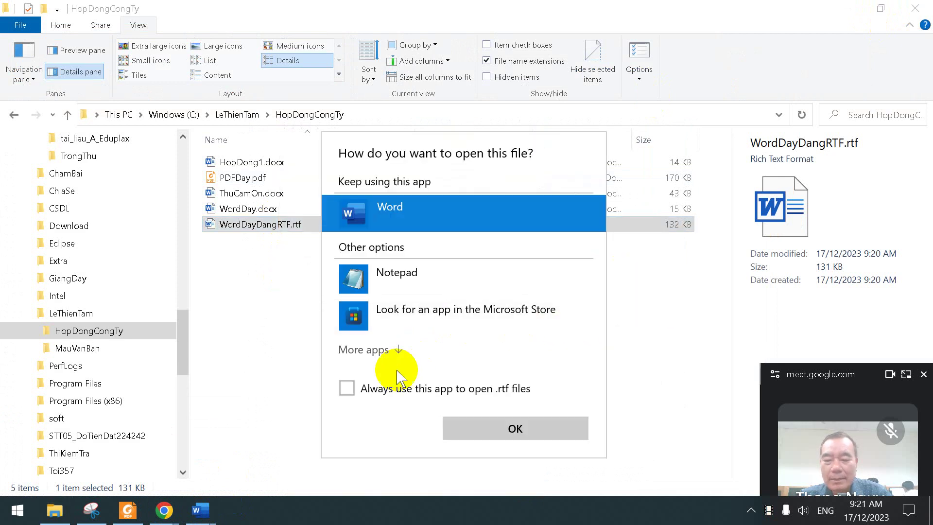
{"action": "left_click", "coordinate": [395, 350]}
{"action": "scroll", "coordinate": [438, 364], "scroll_direction": "down", "scroll_amount": 5}
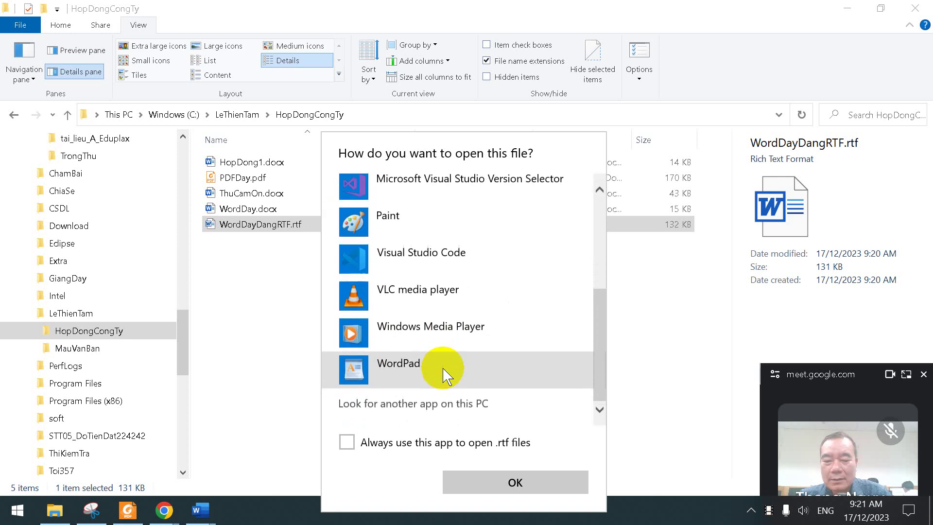
{"action": "left_click", "coordinate": [416, 372]}
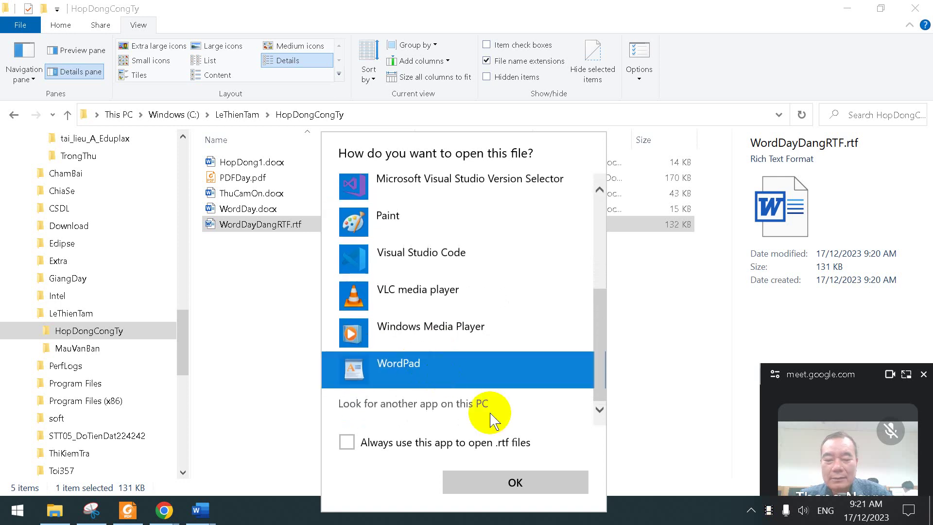
{"action": "left_click", "coordinate": [508, 483]}
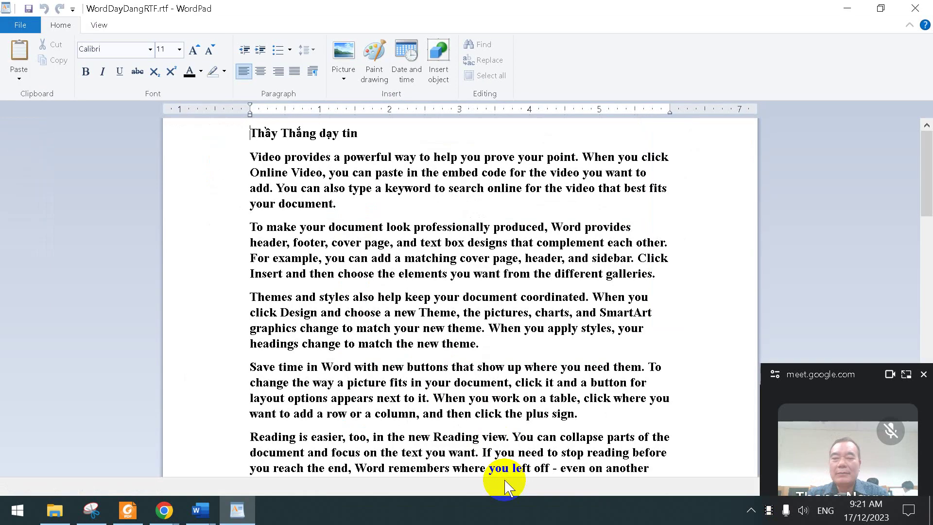
Add a new line reading "sua ok" below the first body paragraph and save the RTF document in WordPad.
{"action": "left_click", "coordinate": [356, 207]}
{"action": "key", "text": "Return"}
{"action": "type", "text": "sua ok"}
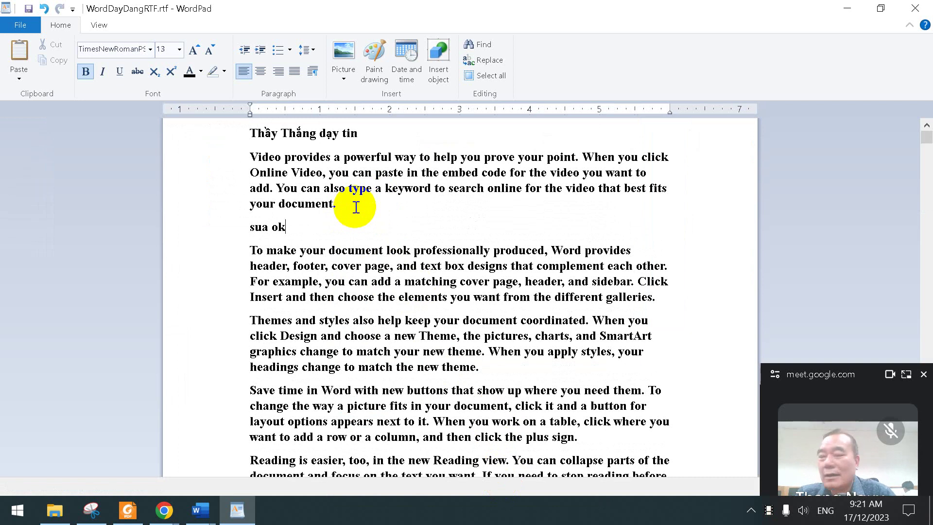
{"action": "left_click", "coordinate": [411, 252]}
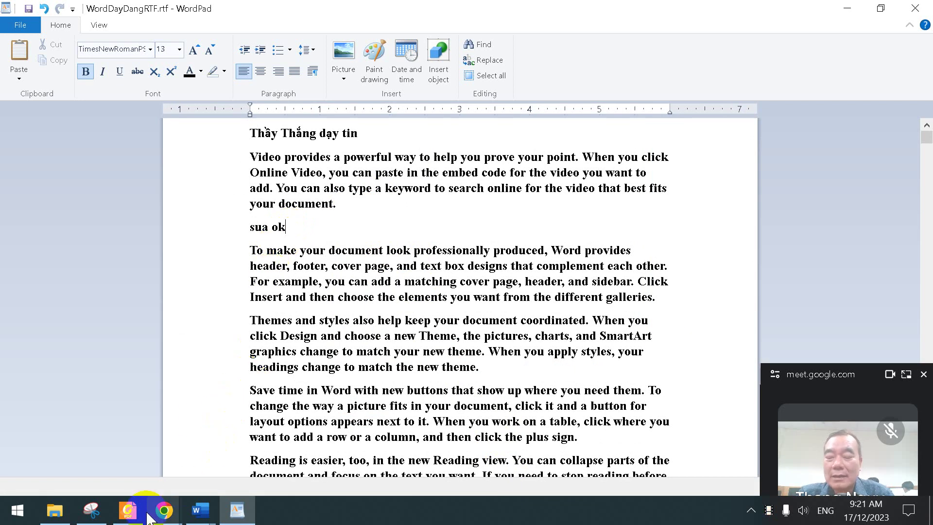
{"action": "key", "text": "ctrl+z"}
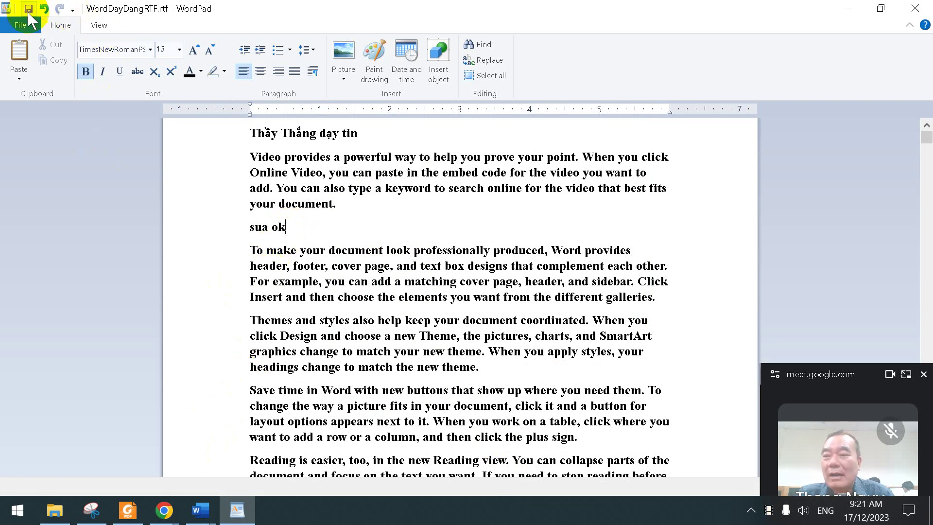
Switch to Baitapso4.pdf in Foxit PDF Reader and read task 7 about reopening FilePDF.Pdf in Word.
{"action": "left_click", "coordinate": [127, 510]}
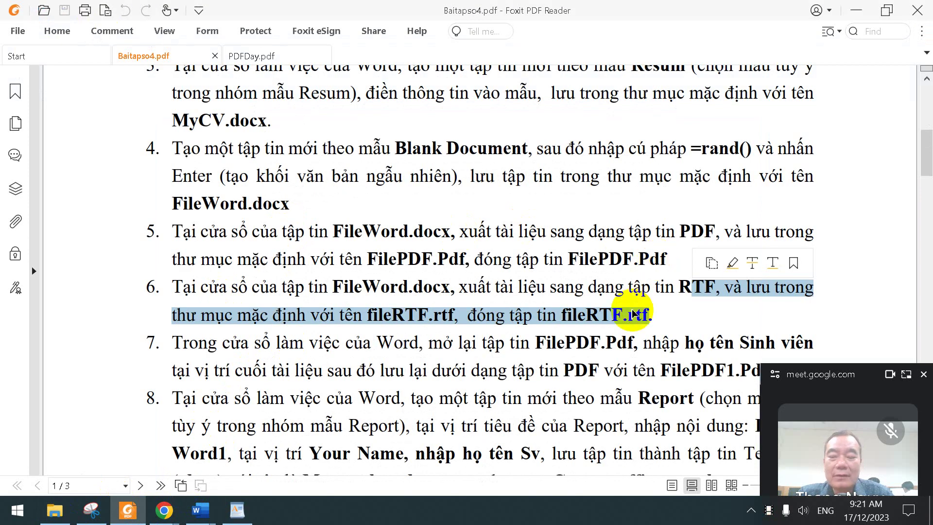
{"action": "scroll", "coordinate": [634, 313], "scroll_direction": "down", "scroll_amount": 2}
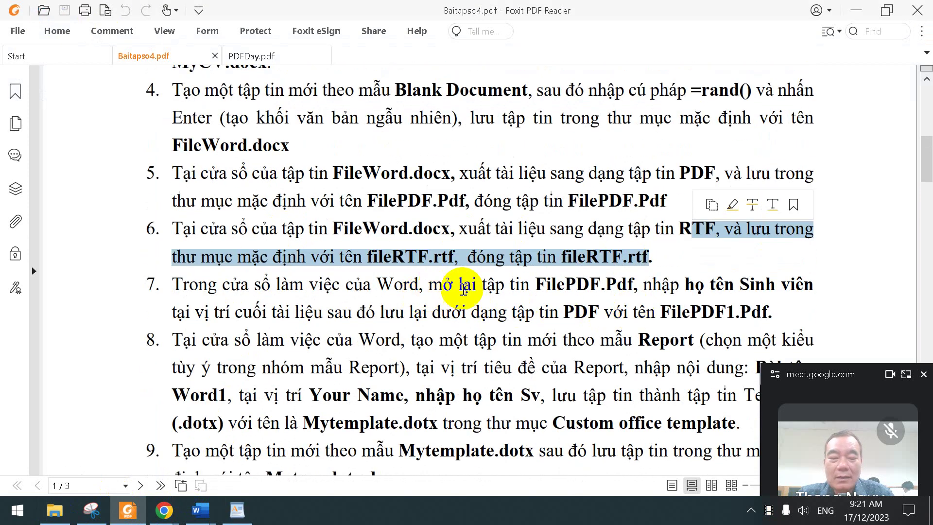
{"action": "left_click", "coordinate": [653, 288]}
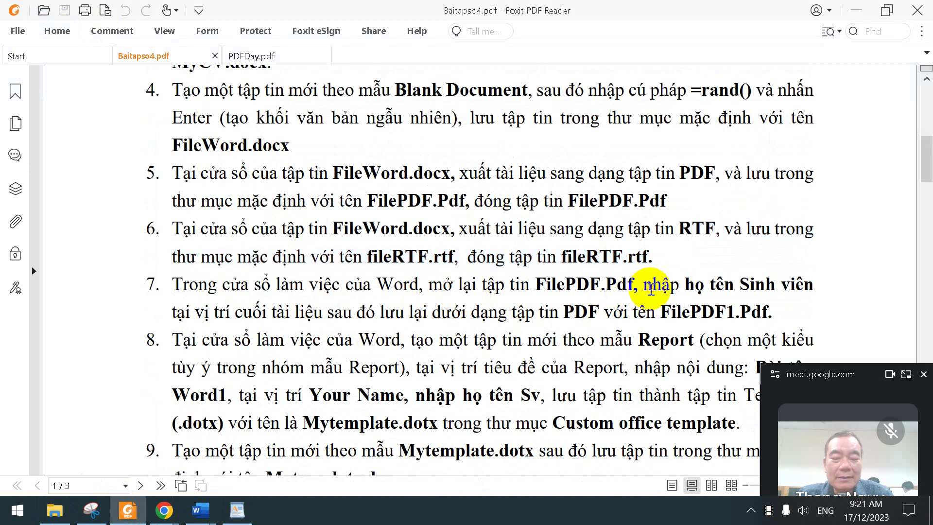
Switch to ThuCamOn.docx in Word, look at its file start page, and return to the document.
{"action": "left_click", "coordinate": [209, 515]}
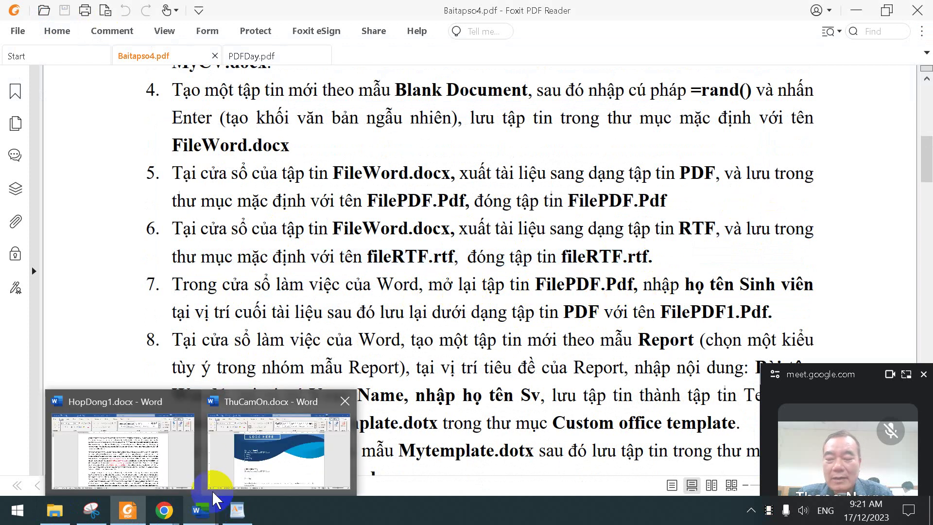
{"action": "left_click", "coordinate": [232, 451]}
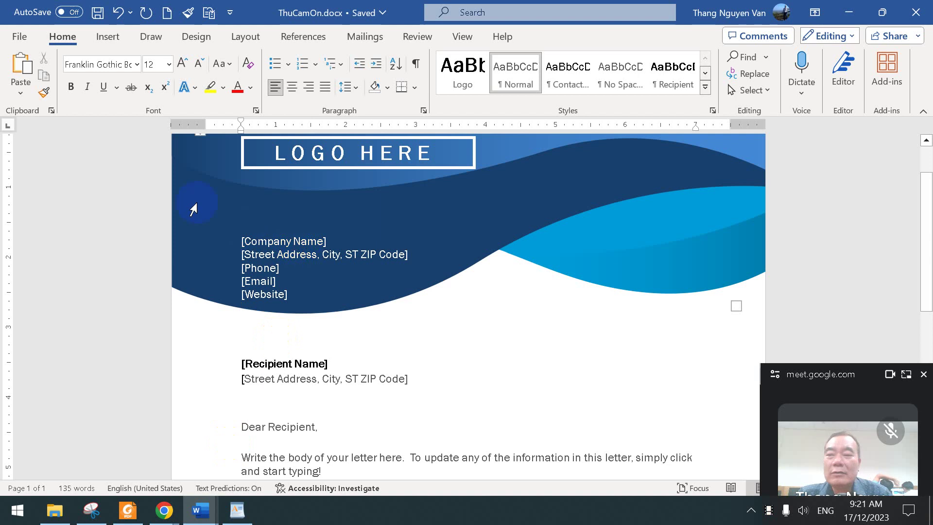
{"action": "left_click", "coordinate": [21, 38]}
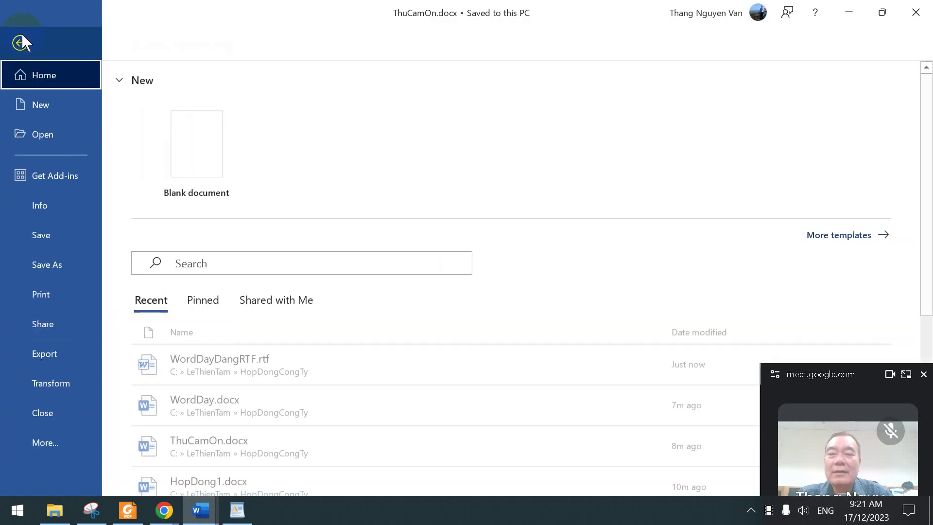
{"action": "left_click", "coordinate": [21, 33]}
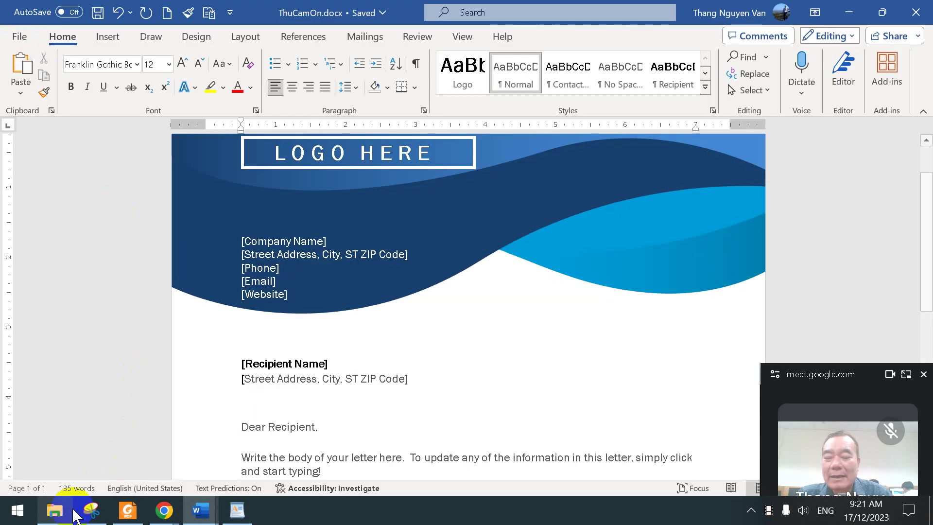
With the already open HopDong1.docx closed, open it from the HopDongCongTy folder in File Explorer and close it again.
{"action": "left_click", "coordinate": [54, 511]}
{"action": "double_click", "coordinate": [325, 11]}
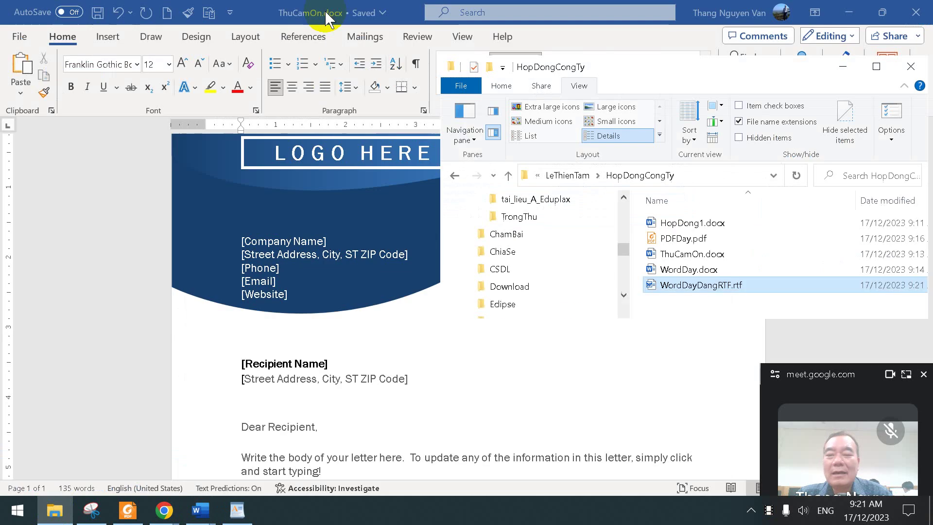
{"action": "left_click", "coordinate": [685, 234]}
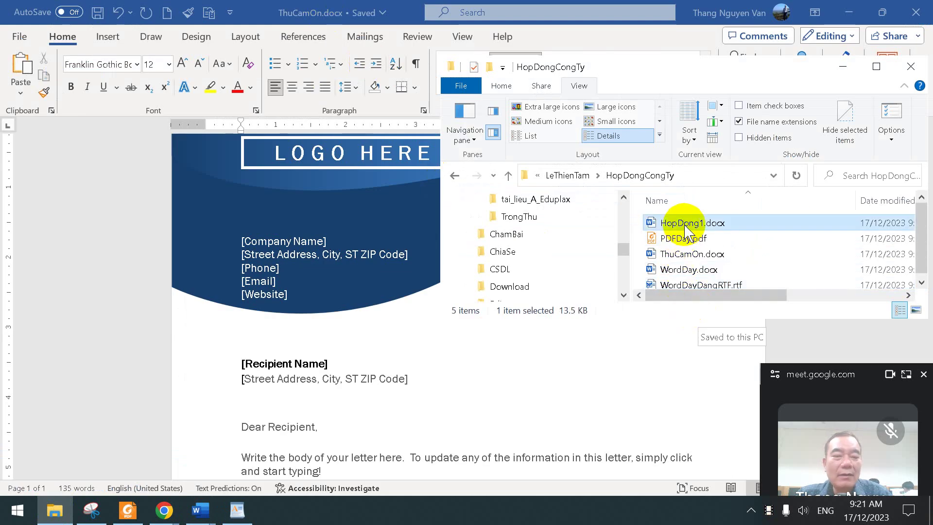
{"action": "left_click", "coordinate": [199, 510]}
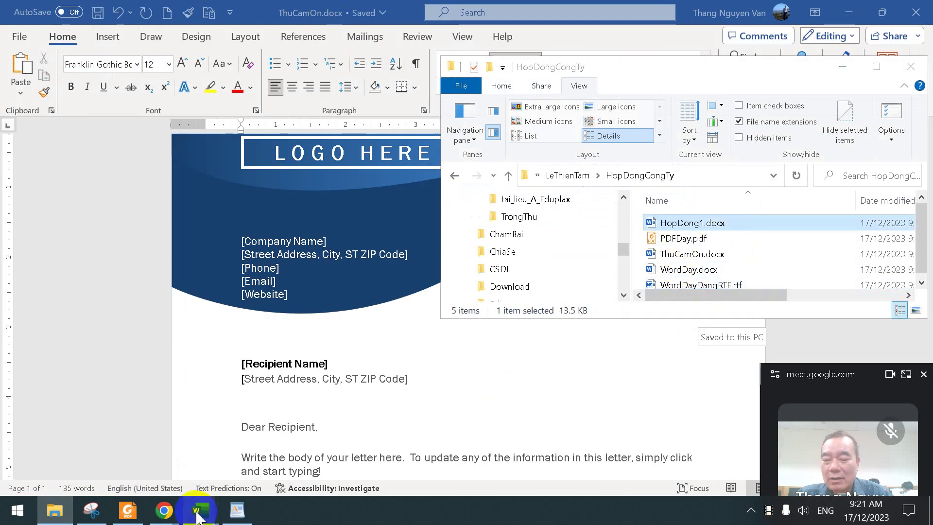
{"action": "left_click", "coordinate": [189, 401]}
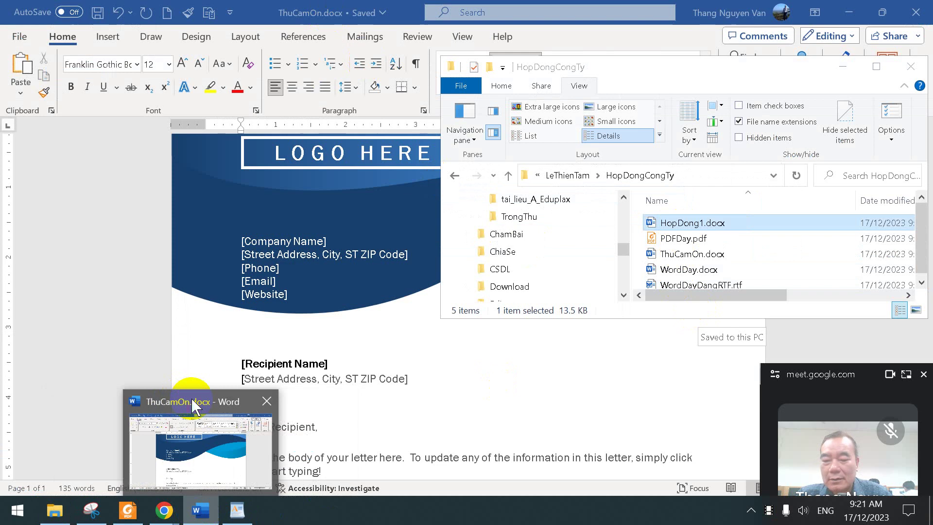
{"action": "double_click", "coordinate": [692, 224]}
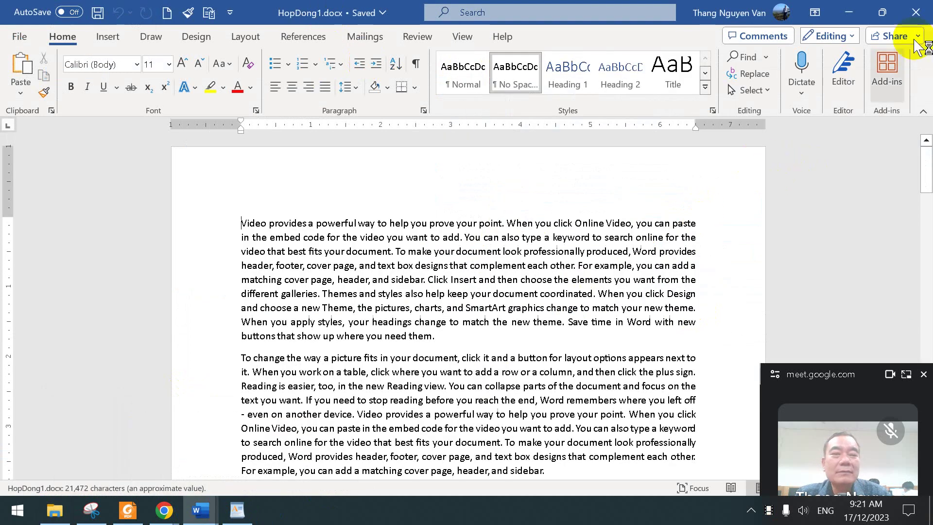
{"action": "left_click", "coordinate": [916, 12]}
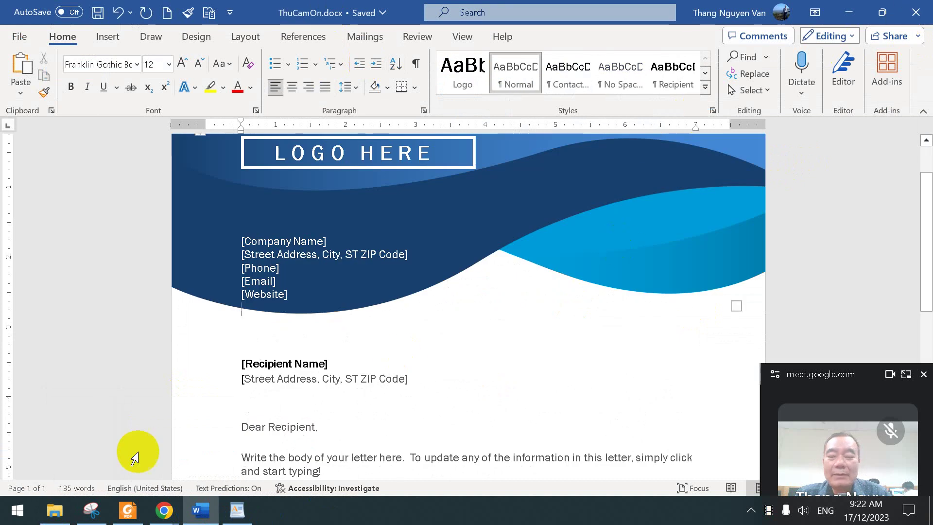
Open HopDong1.docx by dropping it from File Explorer onto the Word window, and close the document.
{"action": "left_click", "coordinate": [54, 510]}
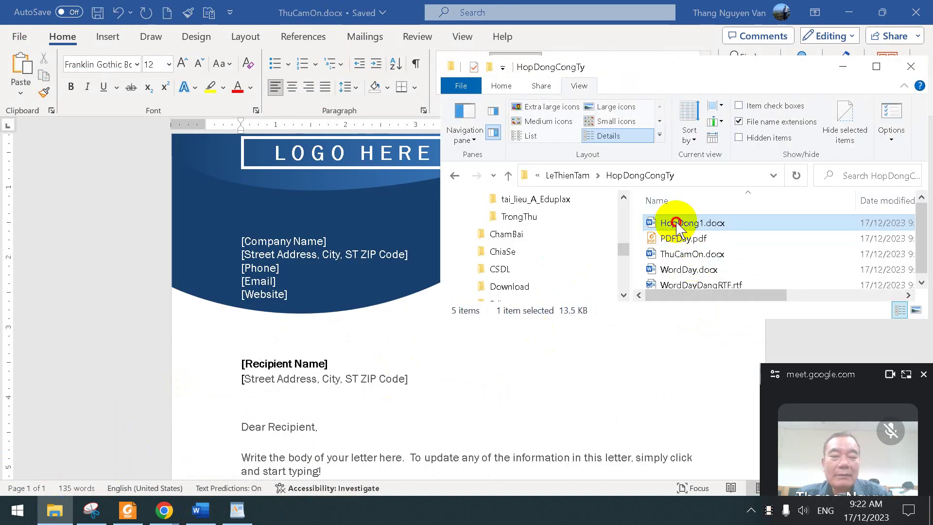
{"action": "left_click_drag", "start_coordinate": [676, 222], "coordinate": [260, 28]}
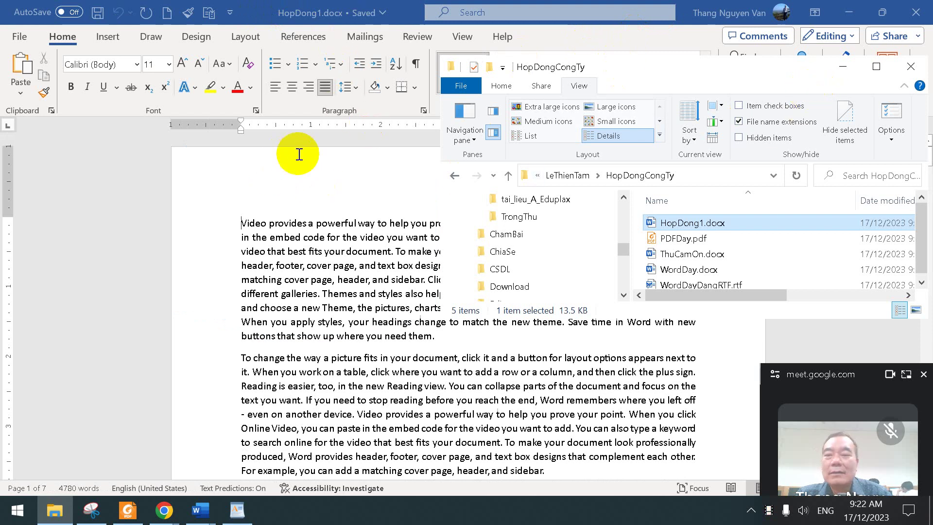
{"action": "left_click", "coordinate": [316, 209]}
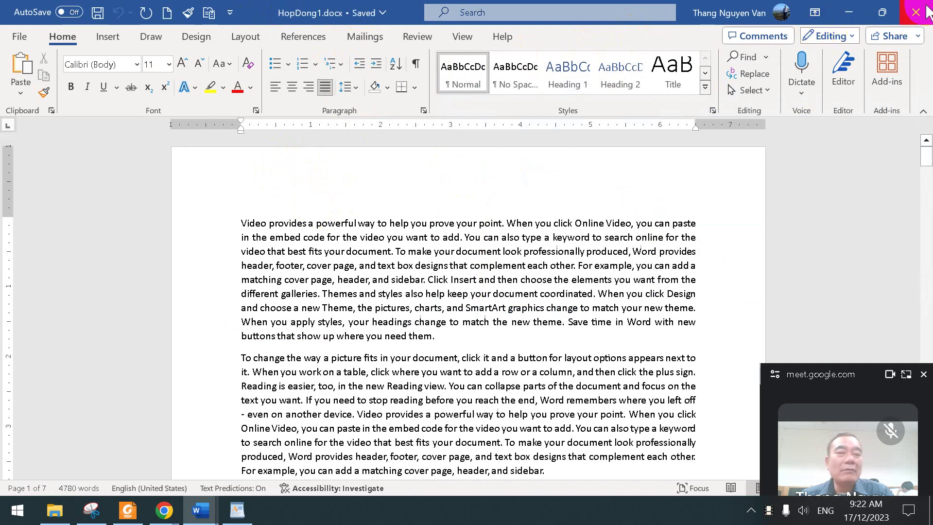
{"action": "double_click", "coordinate": [441, 221]}
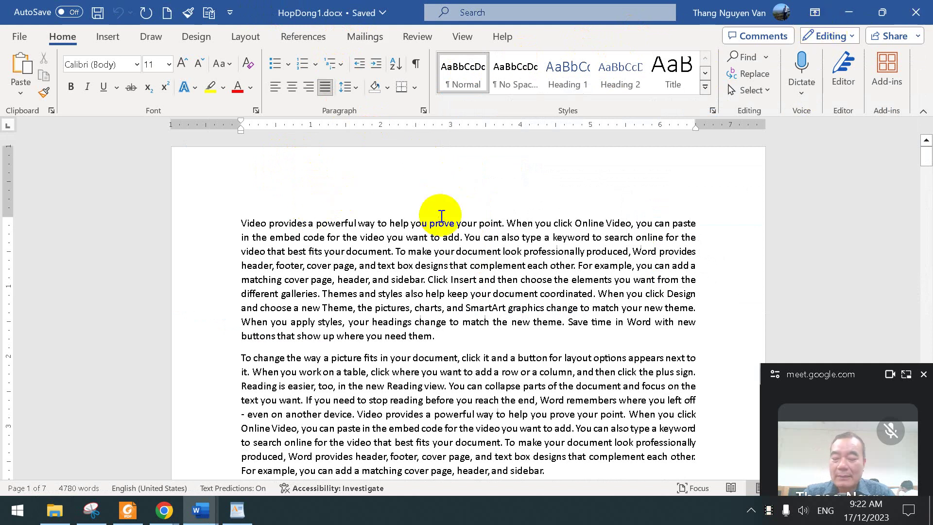
{"action": "key", "text": "ctrl+w"}
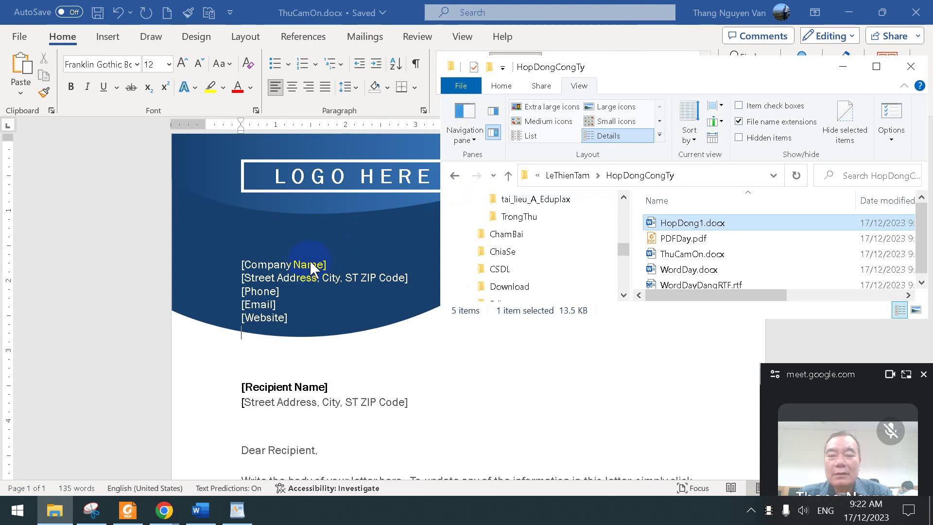
Bring up Word's Open dialog by browsing this PC, and go to the HopDongCongTy folder inside LeThienTam.
{"action": "left_click", "coordinate": [20, 40]}
{"action": "left_click", "coordinate": [19, 38]}
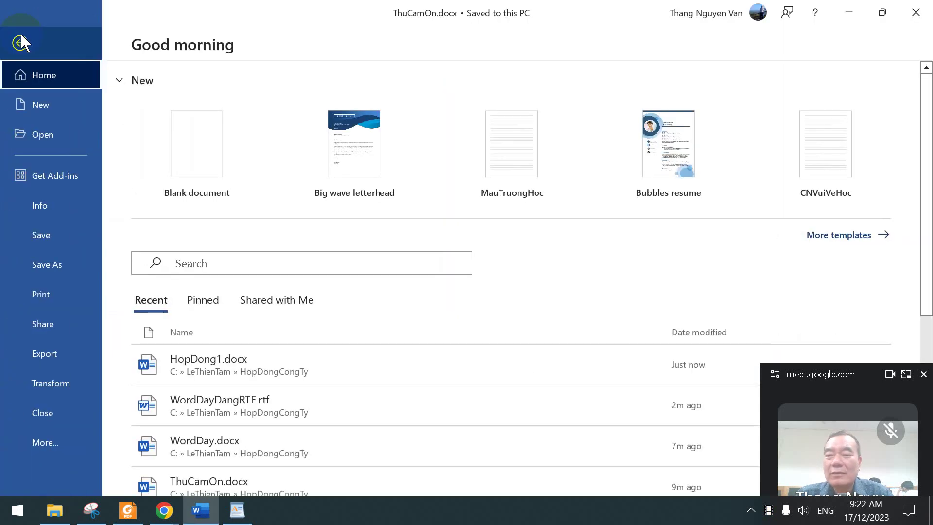
{"action": "left_click", "coordinate": [34, 138]}
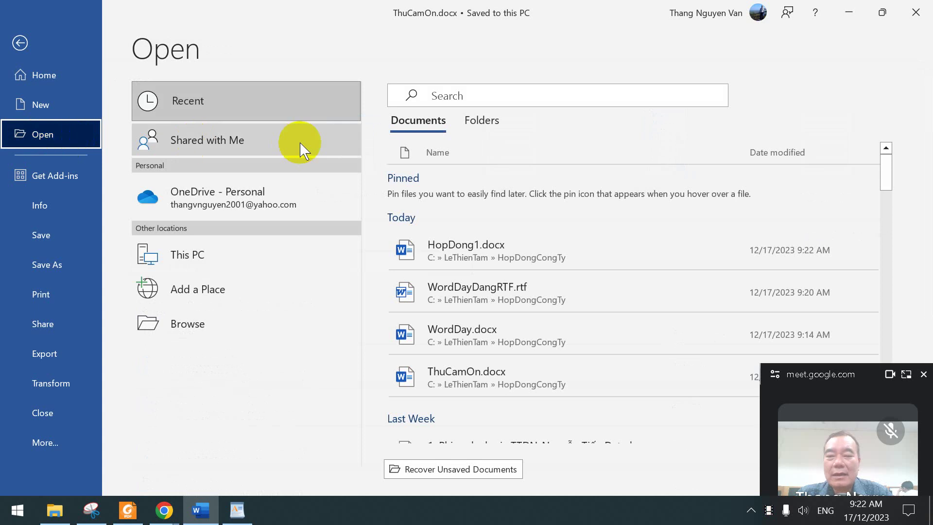
{"action": "left_click", "coordinate": [186, 257]}
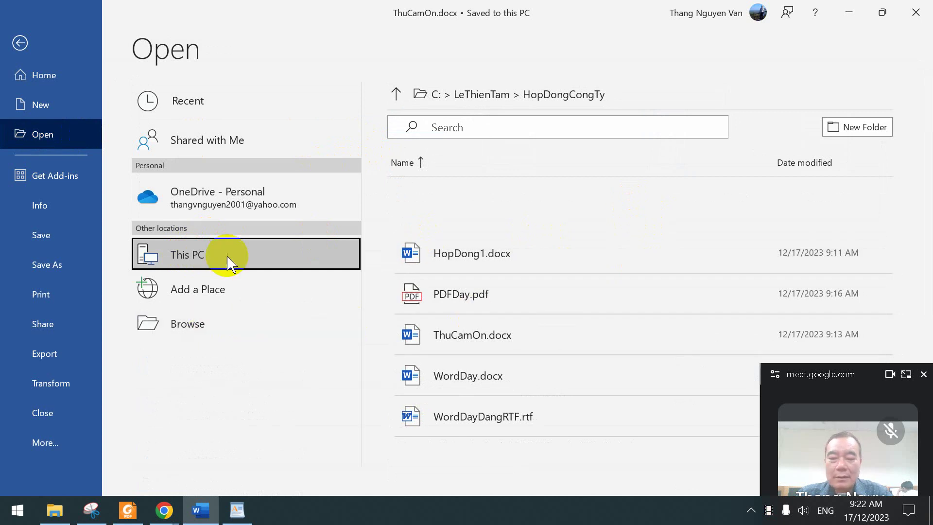
{"action": "left_click", "coordinate": [182, 324]}
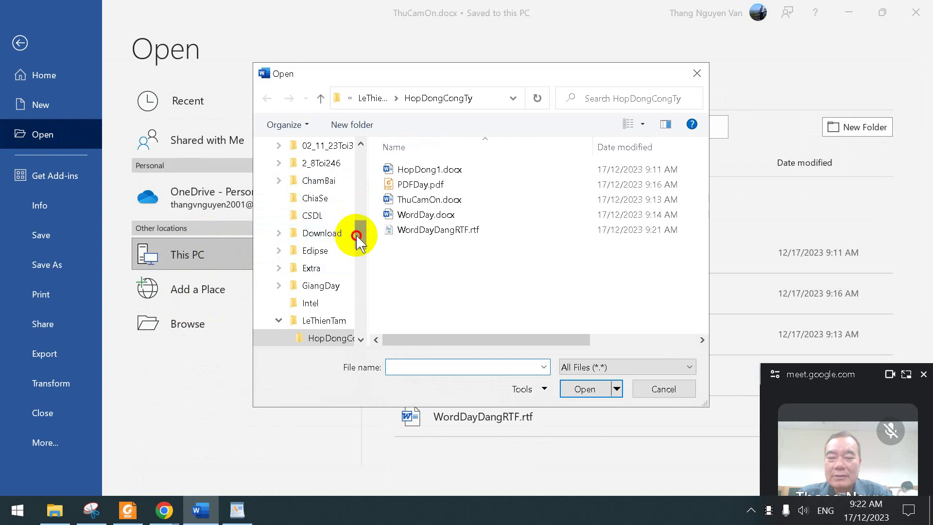
{"action": "mouse_move", "coordinate": [358, 235]}
{"action": "left_mouse_down"}
{"action": "mouse_move", "coordinate": [358, 214]}
{"action": "mouse_move", "coordinate": [368, 250]}
{"action": "left_mouse_up"}
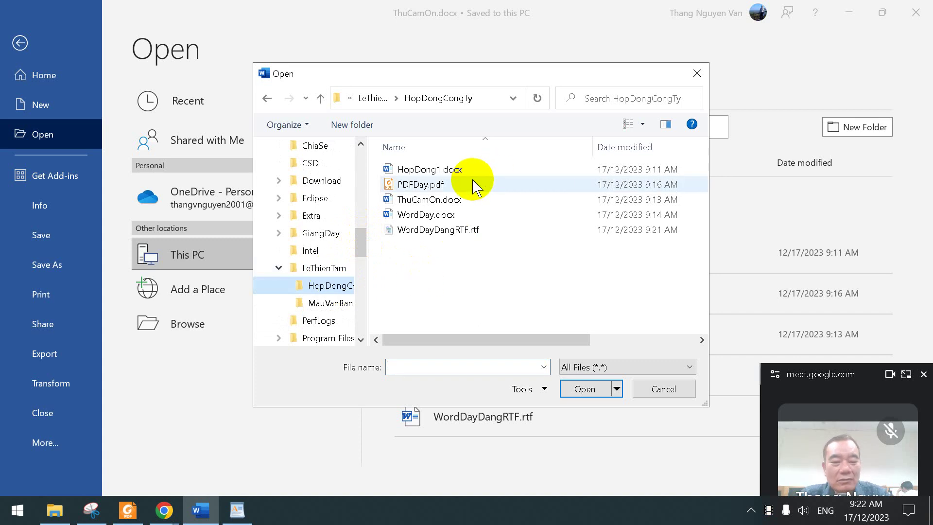
Filter the files offered for opening by All Word Documents, and narrow the filter to Word Documents (*.docx).
{"action": "left_click", "coordinate": [626, 366]}
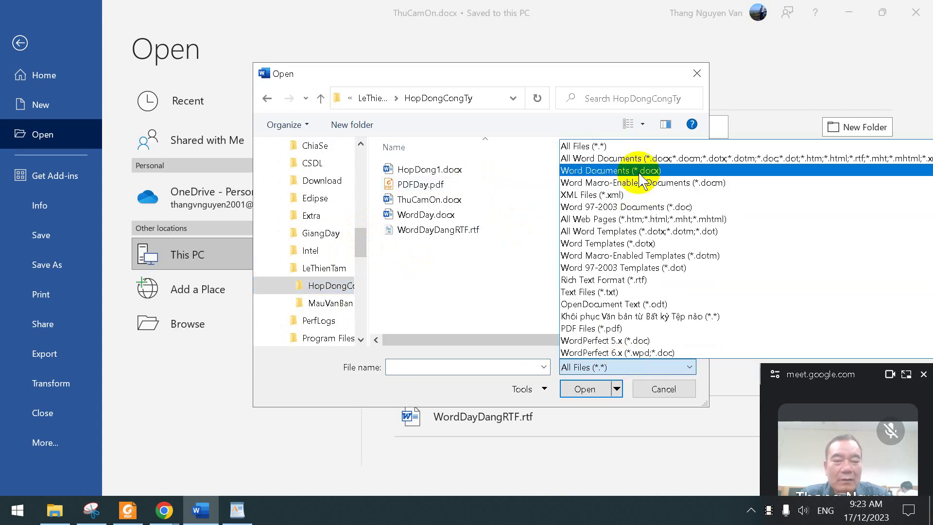
{"action": "left_click", "coordinate": [643, 158]}
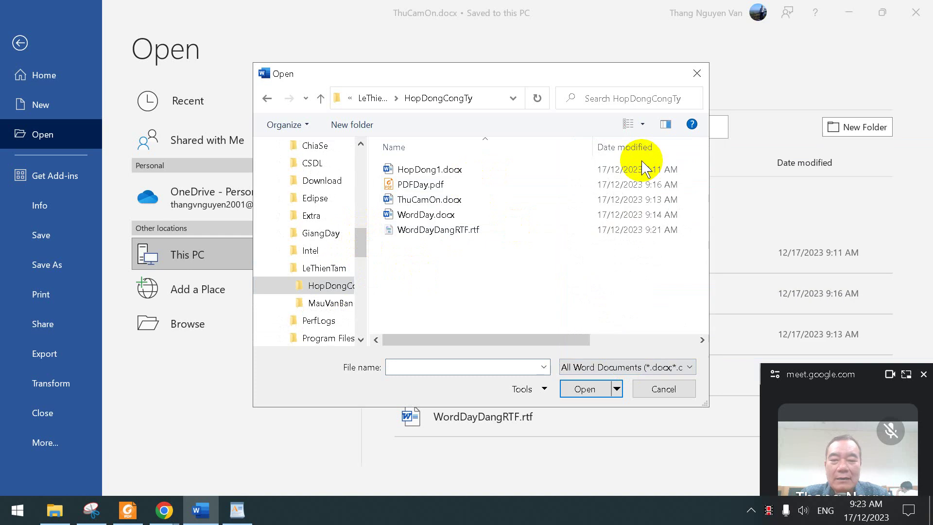
{"action": "left_click", "coordinate": [622, 369]}
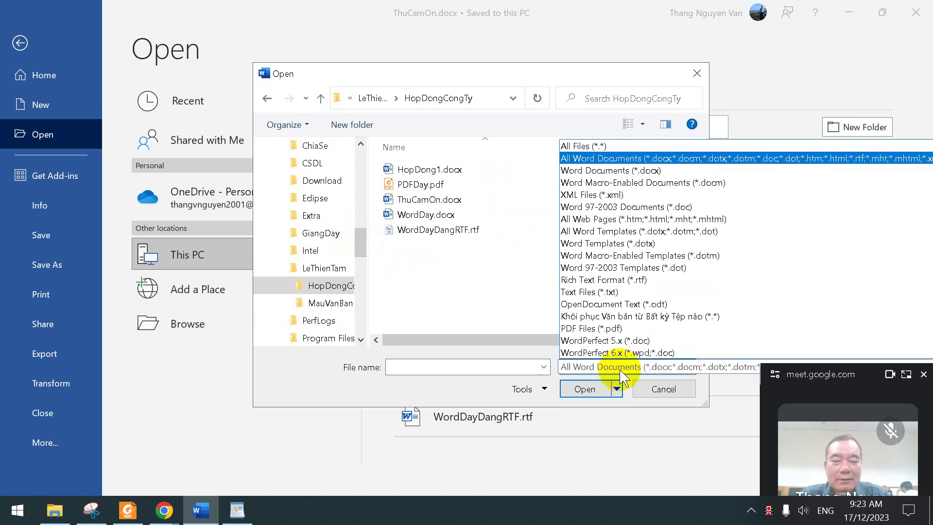
{"action": "left_click", "coordinate": [606, 171]}
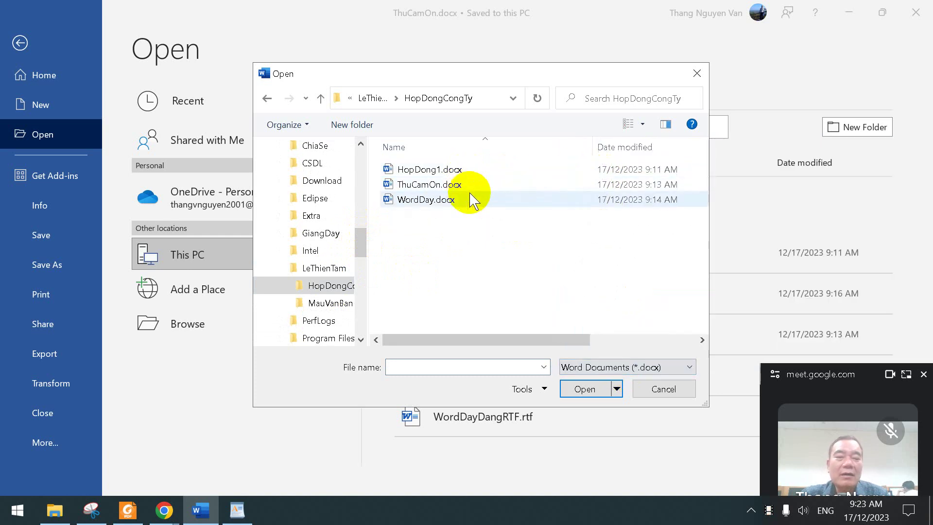
Check Baitapso4.pdf in Foxit PDF Reader, select PDFDay.pdf in File Explorer's HopDongCongTy folder, and return to Word's Open dialog.
{"action": "left_click", "coordinate": [55, 510]}
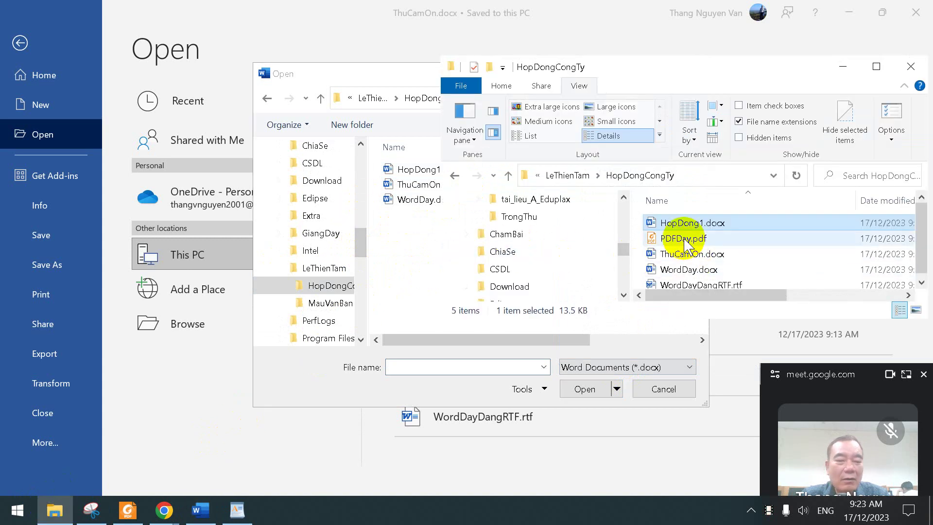
{"action": "left_click", "coordinate": [119, 511]}
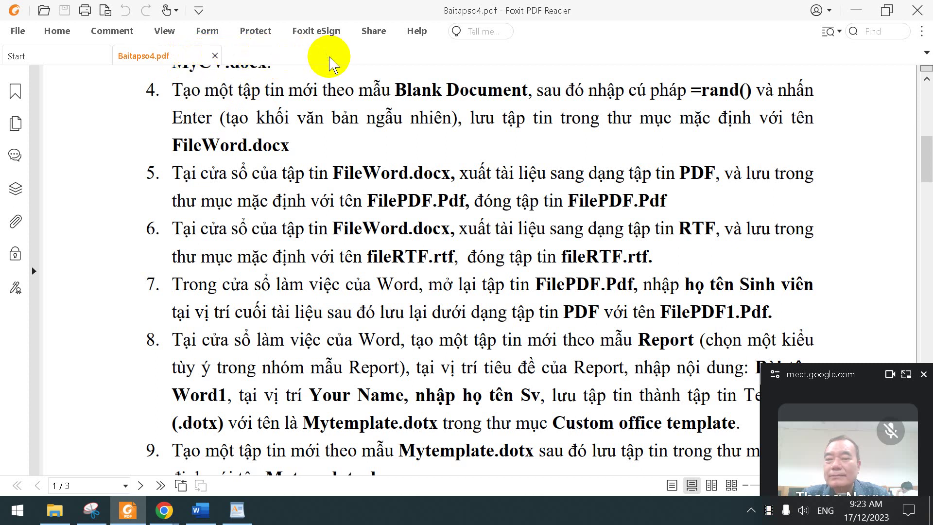
{"action": "key", "text": "alt+Tab"}
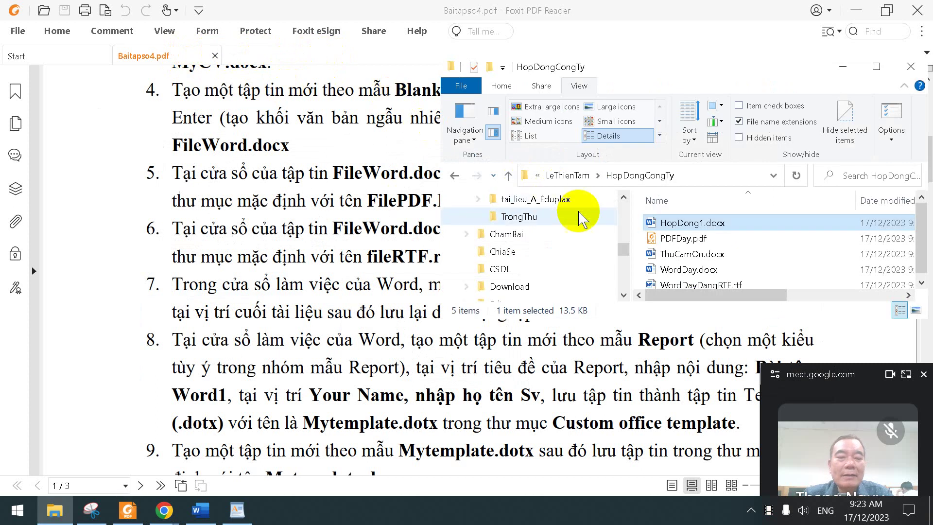
{"action": "left_click", "coordinate": [693, 239]}
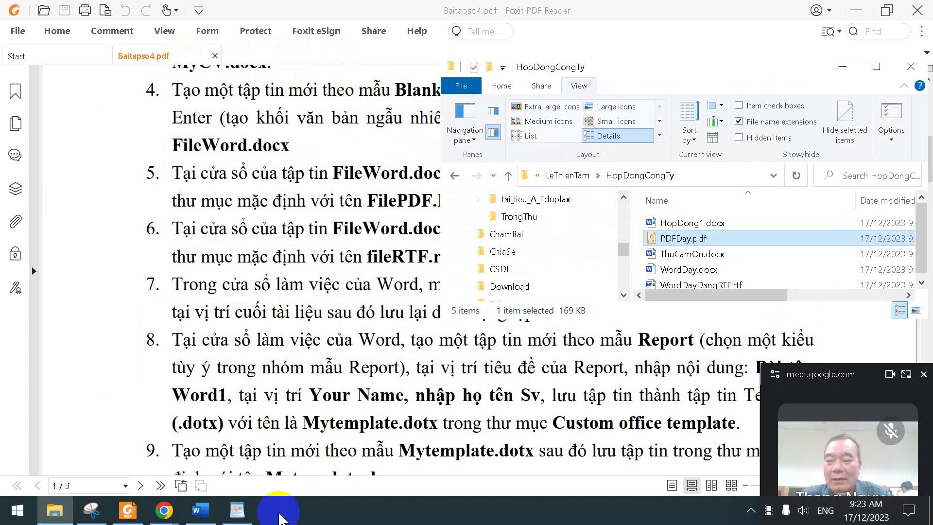
{"action": "left_click", "coordinate": [200, 510]}
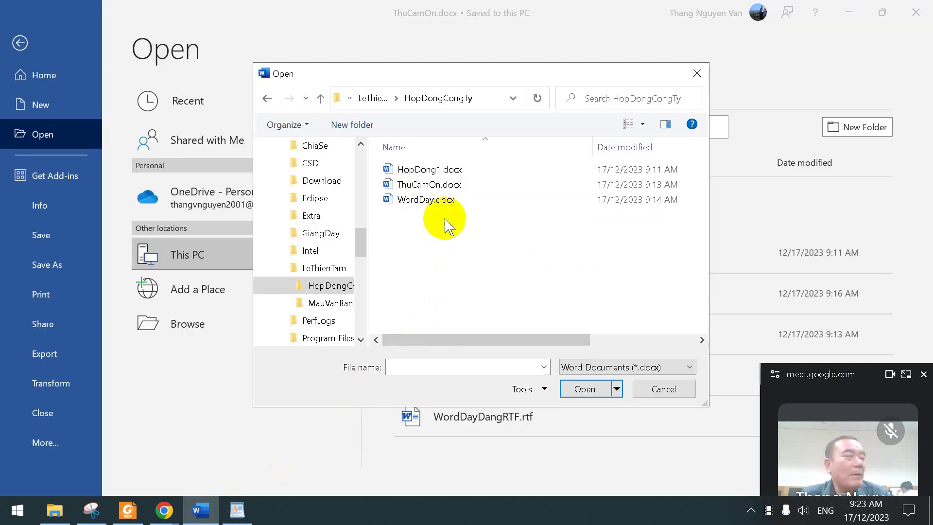
Show All Files (*.*) in the Open dialog, and restrict the file type to PDF Files (*.pdf).
{"action": "left_click", "coordinate": [647, 369]}
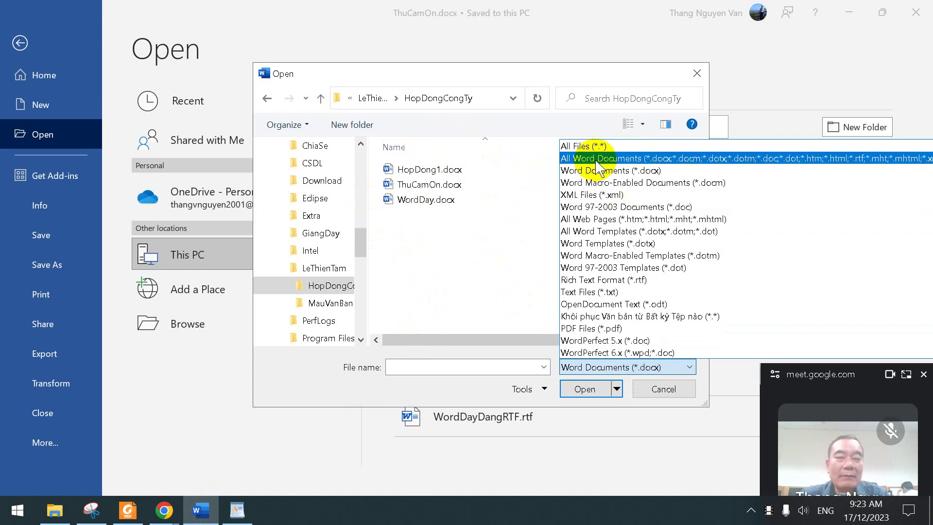
{"action": "left_click", "coordinate": [588, 146]}
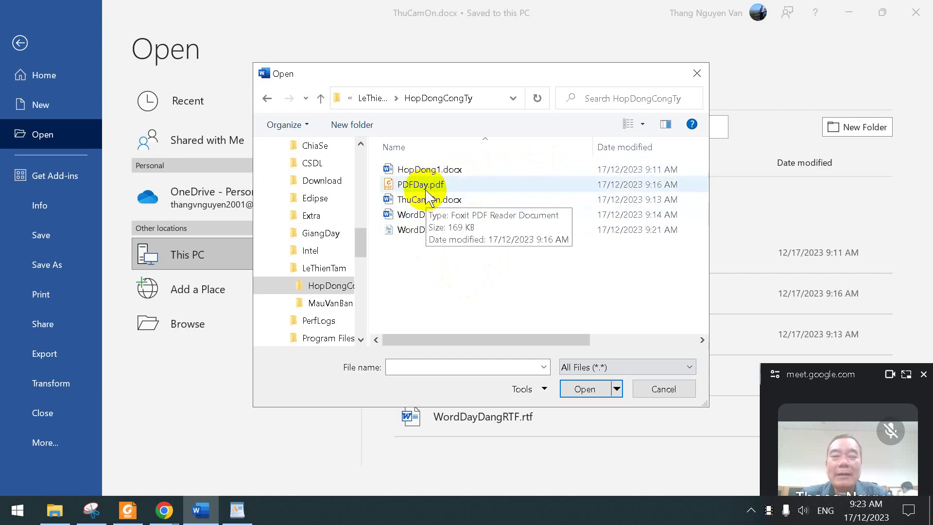
{"action": "left_click", "coordinate": [587, 367]}
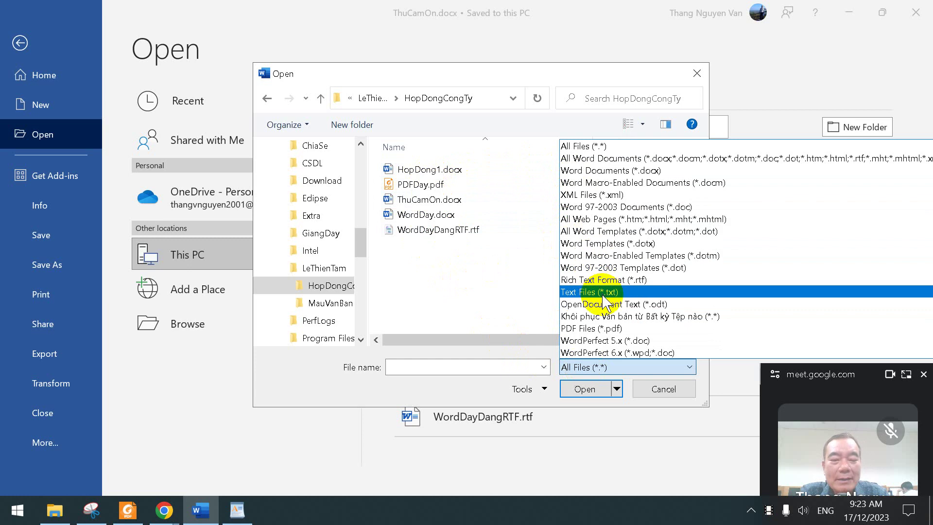
{"action": "left_click", "coordinate": [607, 329]}
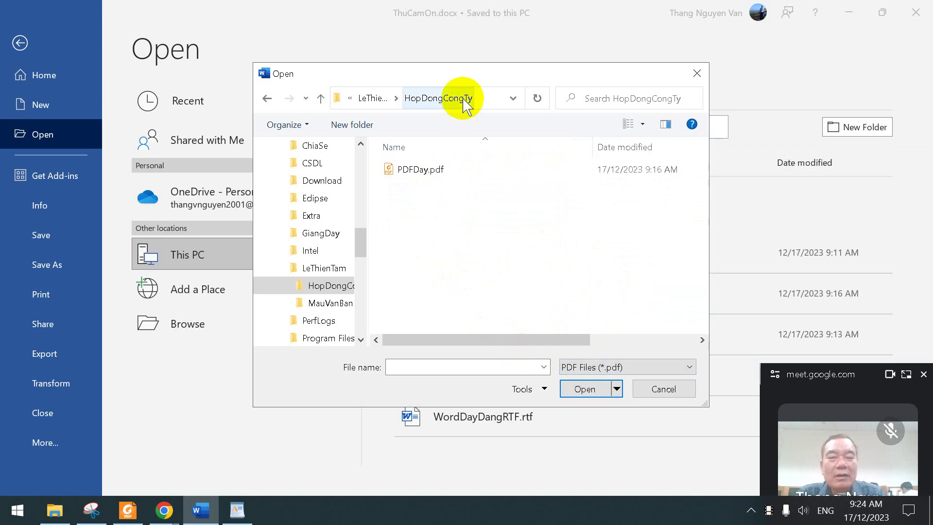
Show all file types in the HopDongCongTy folder and open PDFDay.pdf for editing.
{"action": "left_click", "coordinate": [626, 368]}
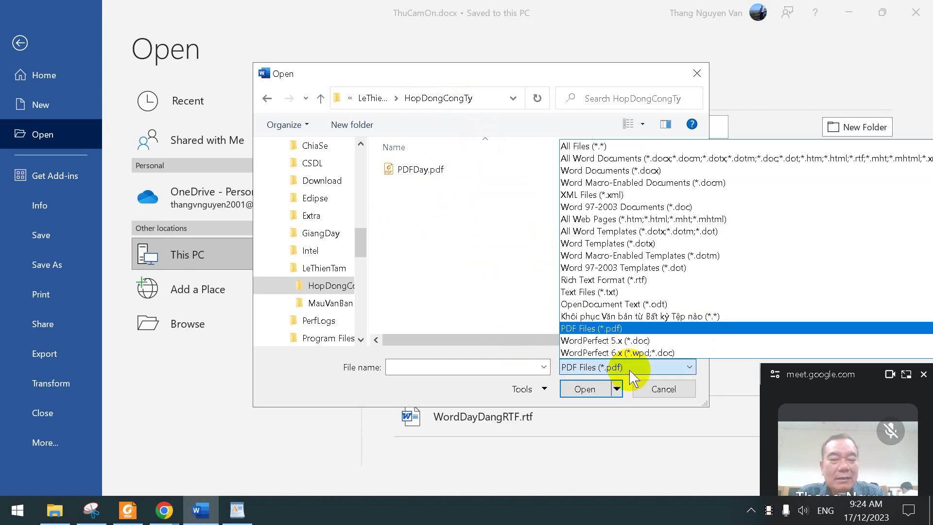
{"action": "left_click", "coordinate": [595, 146]}
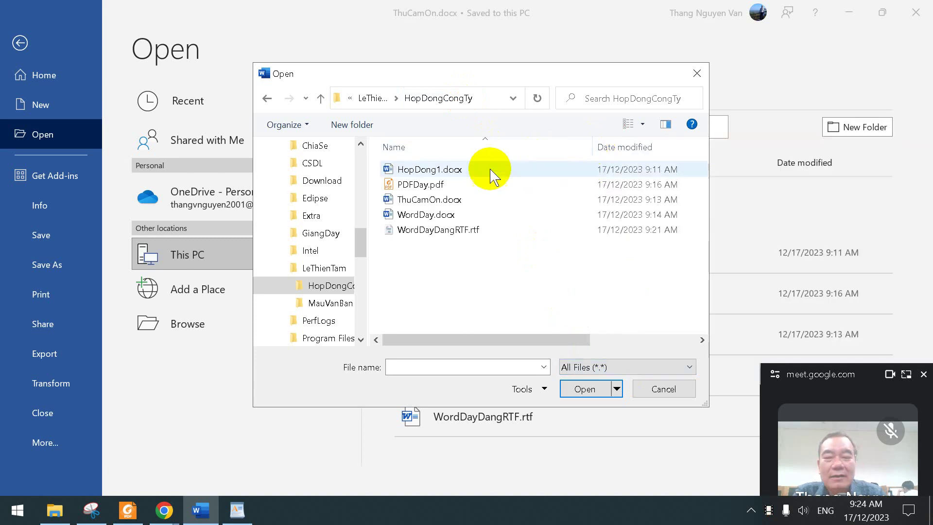
{"action": "left_click", "coordinate": [451, 186]}
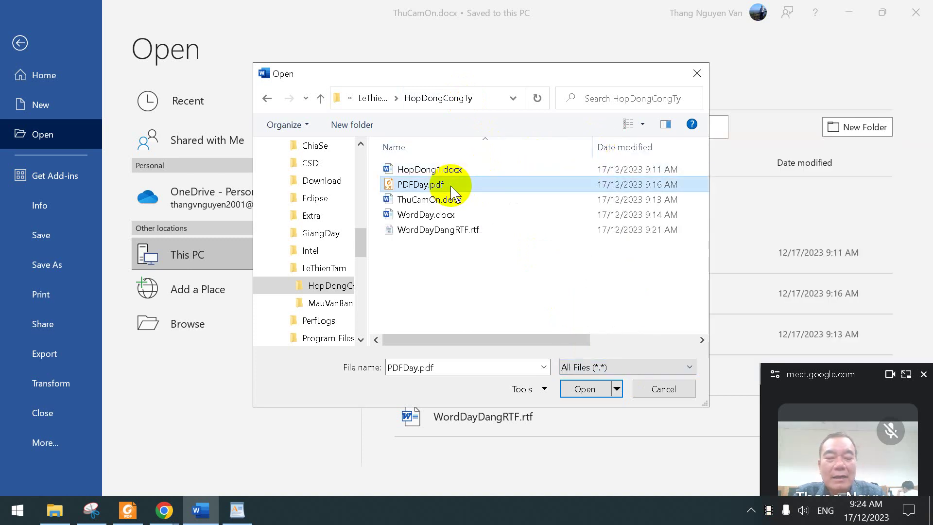
{"action": "left_click", "coordinate": [586, 389]}
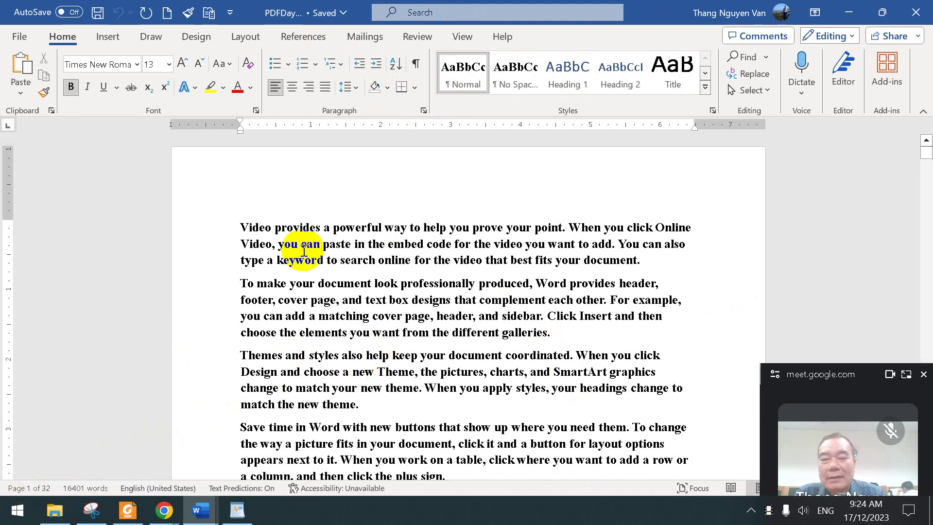
Insert the line "Godnasd go tiep" as a new paragraph after the first paragraph, then start saving and dismiss the save dialog.
{"action": "left_click", "coordinate": [316, 284]}
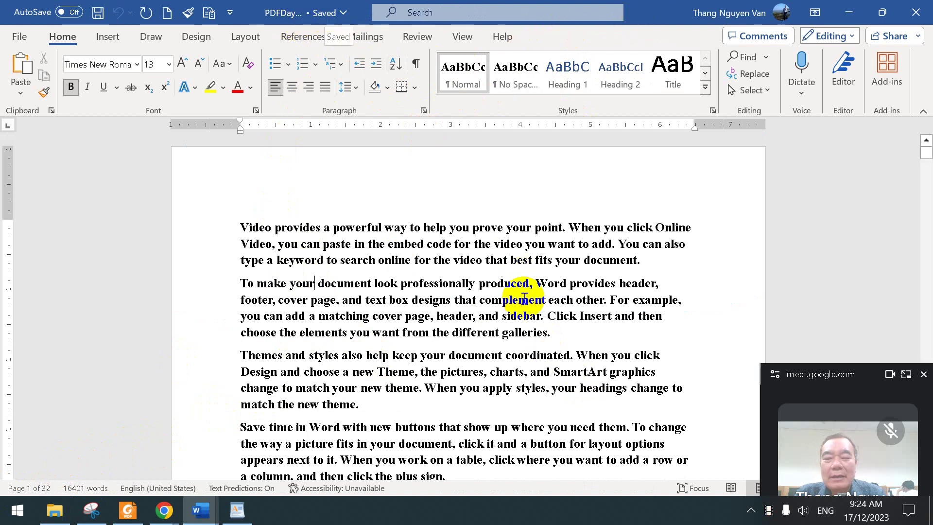
{"action": "left_click", "coordinate": [654, 261]}
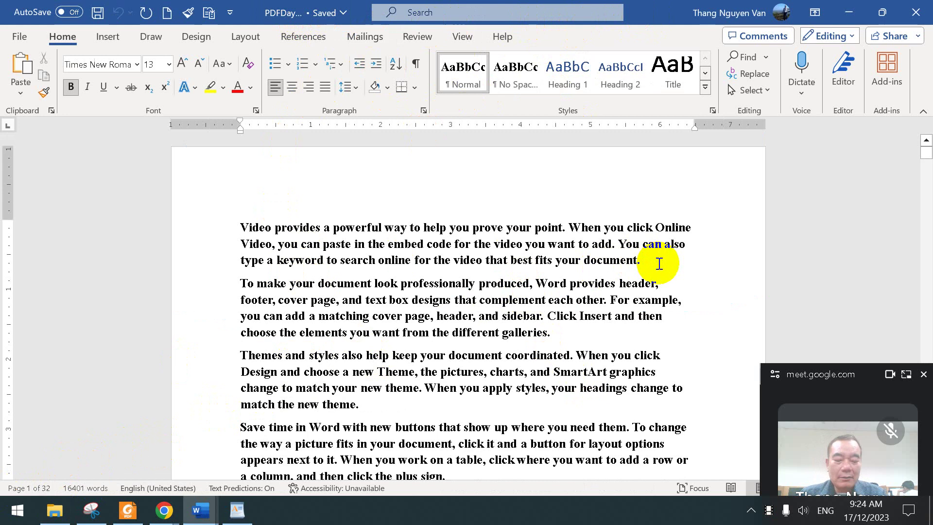
{"action": "key", "text": "Return"}
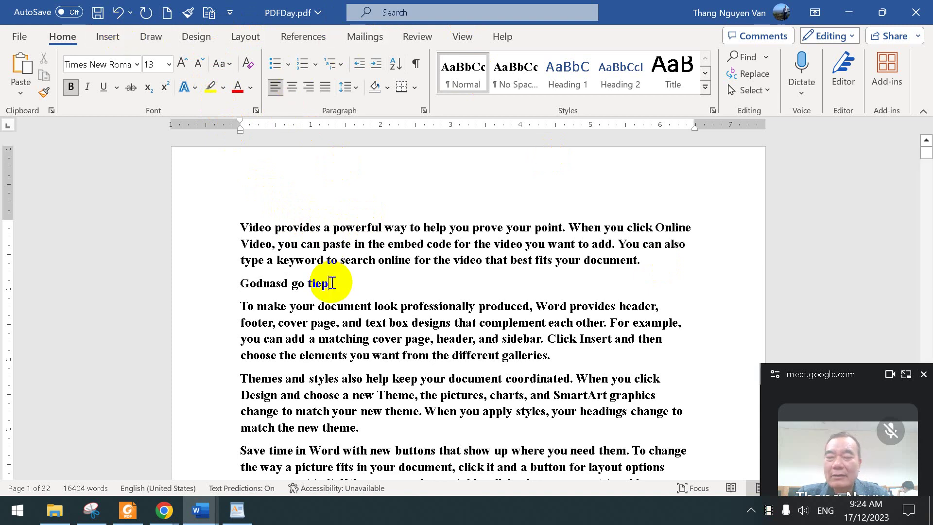
{"action": "left_click", "coordinate": [98, 15]}
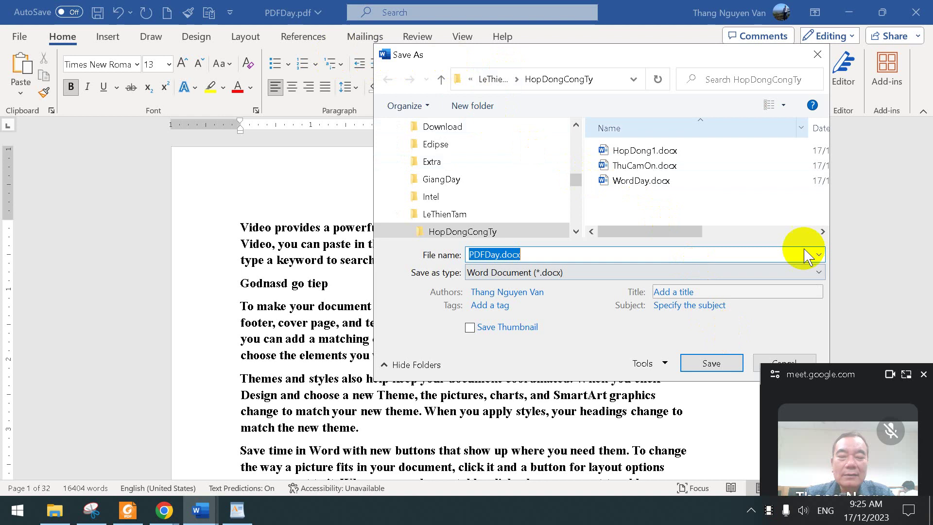
{"action": "left_click", "coordinate": [817, 55]}
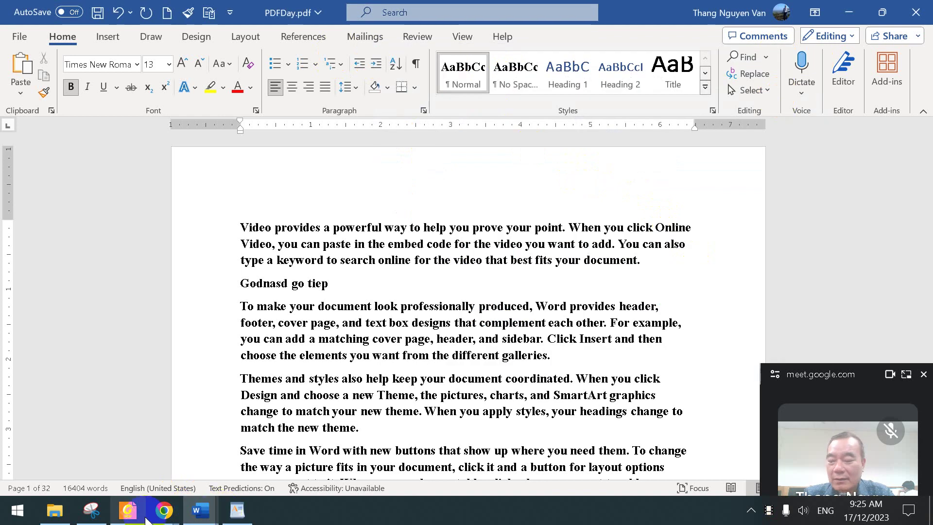
Switch to Foxit PDF Reader and read exercise items 7 to 9 in Baitapso4.pdf, marking the template name Mytemplate.dotx.
{"action": "left_click", "coordinate": [127, 510]}
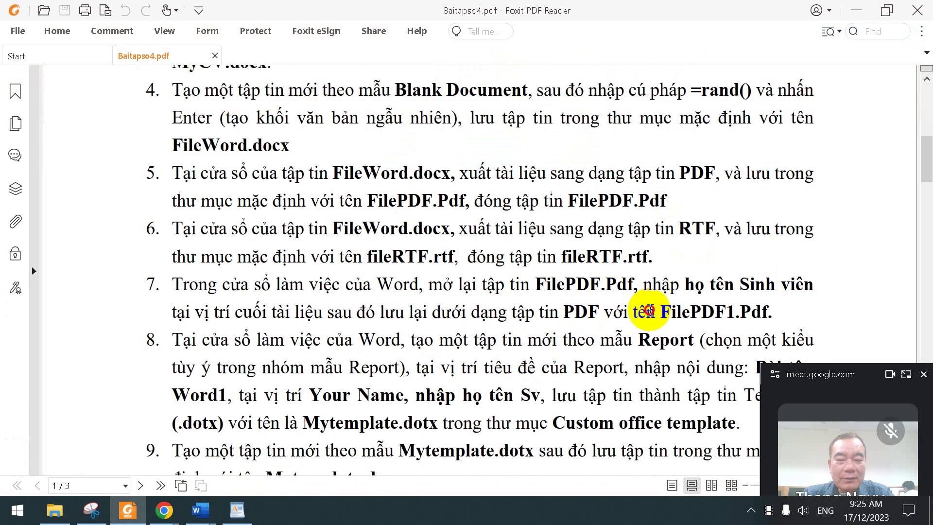
{"action": "scroll", "coordinate": [644, 310], "scroll_direction": "down", "scroll_amount": 2}
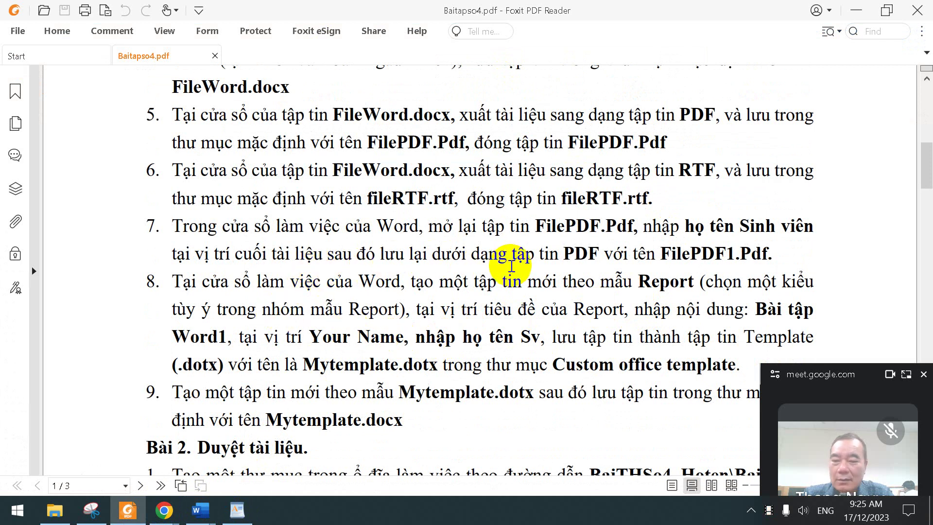
{"action": "scroll", "coordinate": [511, 266], "scroll_direction": "down", "scroll_amount": 1}
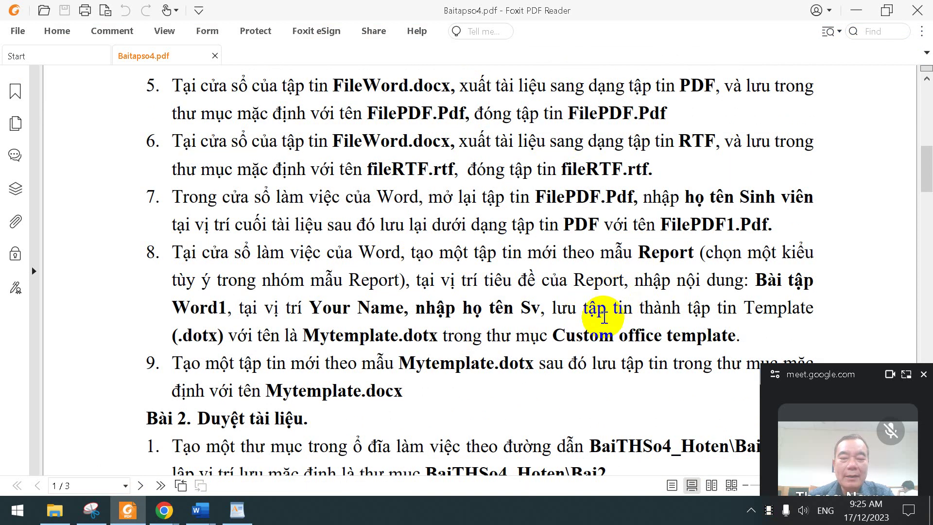
{"action": "left_click_drag", "start_coordinate": [612, 311], "coordinate": [608, 336]}
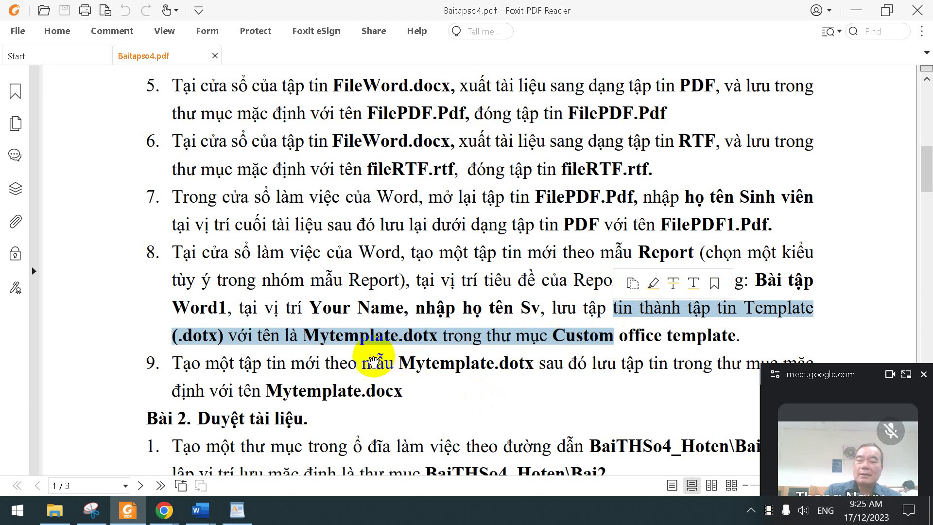
{"action": "left_click", "coordinate": [364, 327]}
{"action": "left_click_drag", "start_coordinate": [305, 335], "coordinate": [440, 330]}
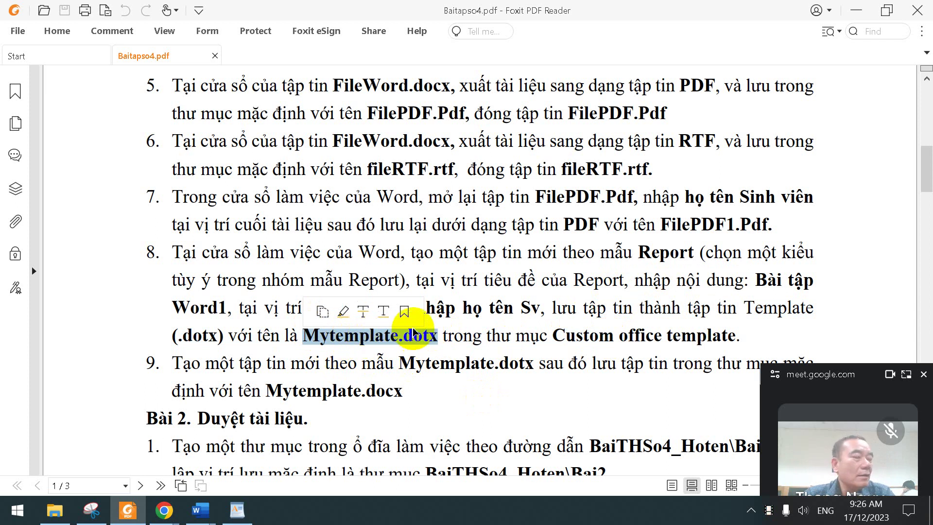
{"action": "left_click", "coordinate": [430, 333]}
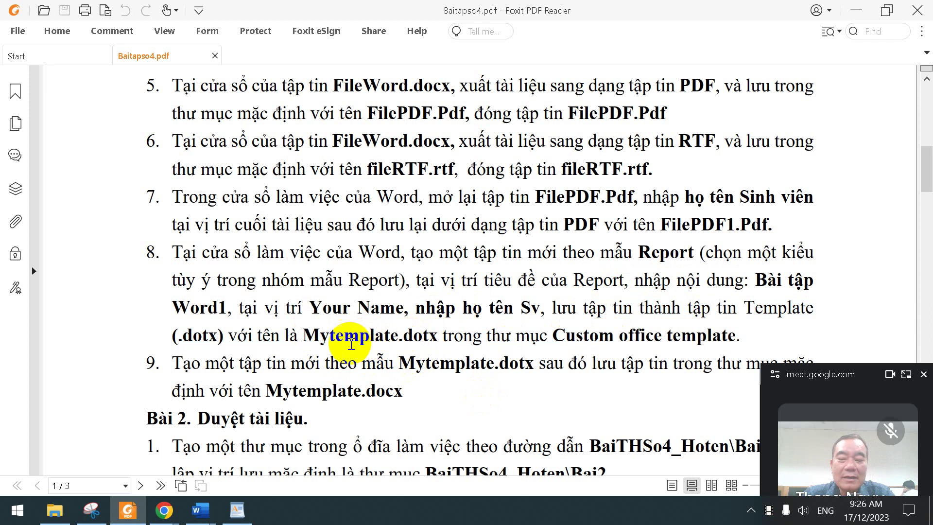
{"action": "left_click_drag", "start_coordinate": [304, 334], "coordinate": [436, 343]}
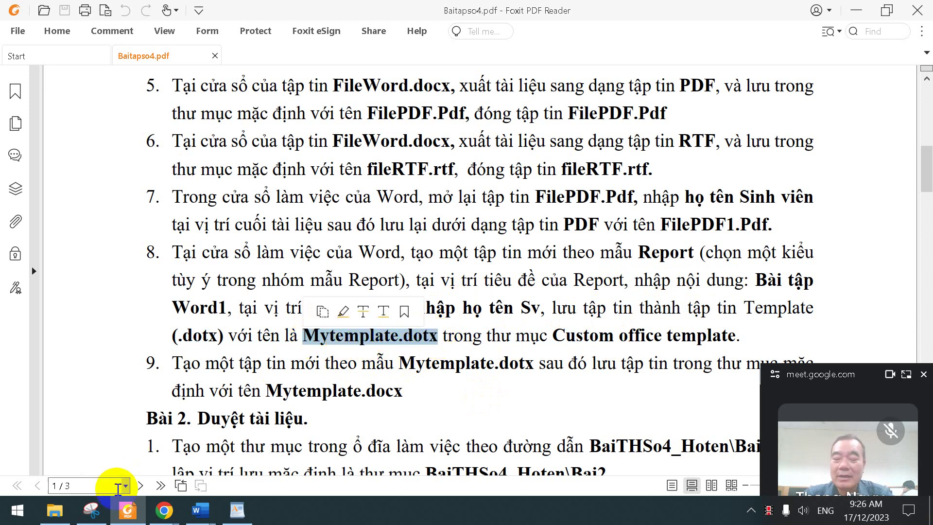
In File Explorer, copy PhieuDiem.docx from the TrongThu folder under tailieutinhoc into the parent folder of HopDongCongTy.
{"action": "left_click", "coordinate": [56, 512]}
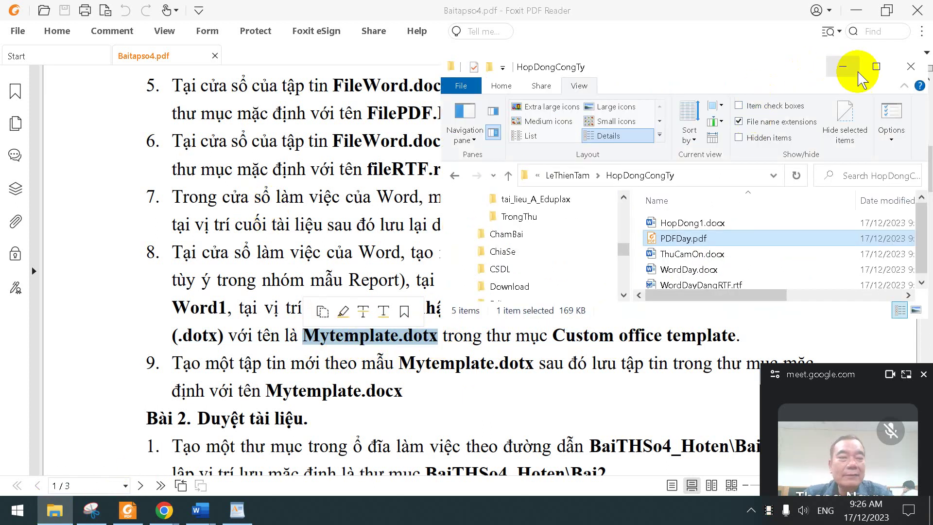
{"action": "left_click", "coordinate": [877, 67]}
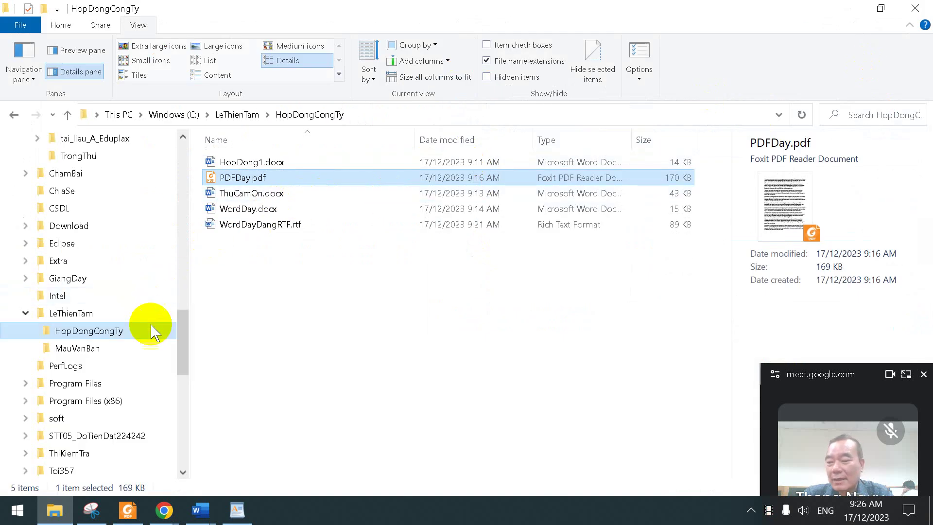
{"action": "left_click_drag", "start_coordinate": [182, 328], "coordinate": [179, 273]}
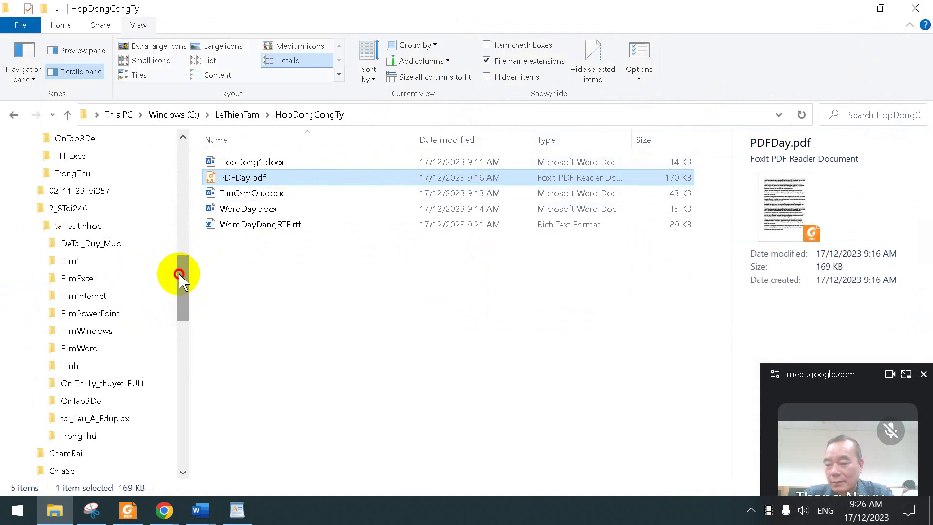
{"action": "left_click", "coordinate": [76, 435]}
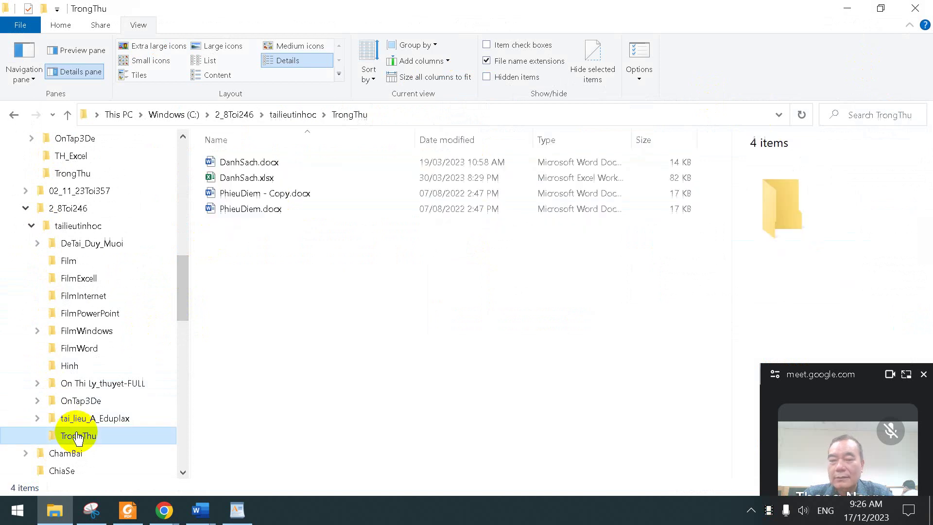
{"action": "left_click", "coordinate": [258, 221]}
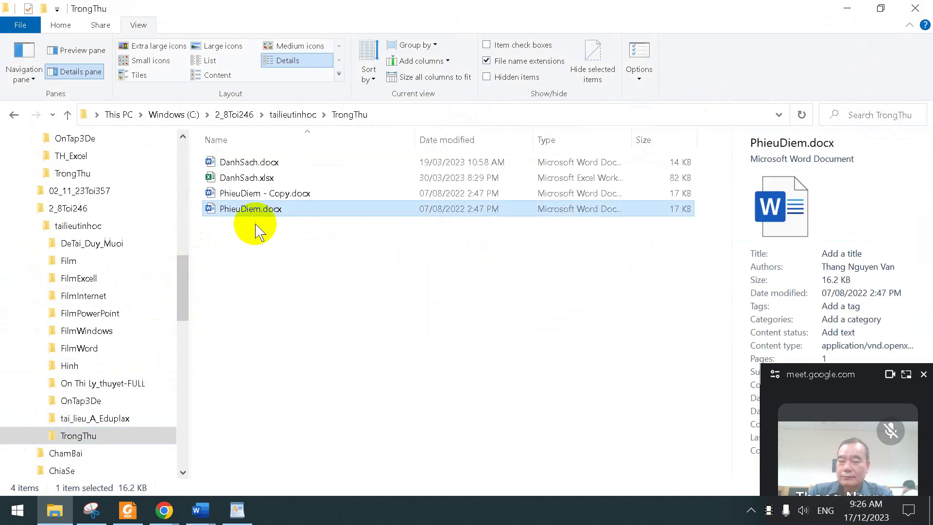
{"action": "left_click_drag", "start_coordinate": [176, 266], "coordinate": [192, 350]}
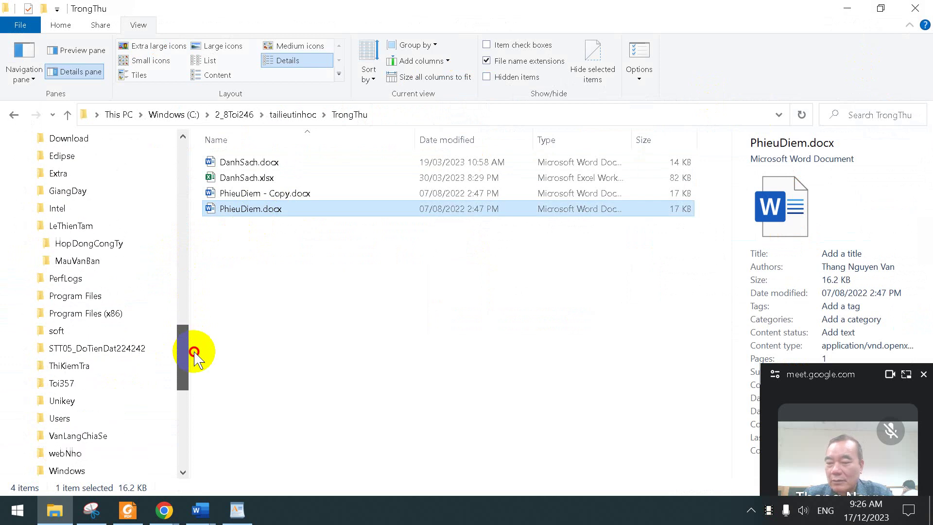
{"action": "left_click", "coordinate": [97, 247]}
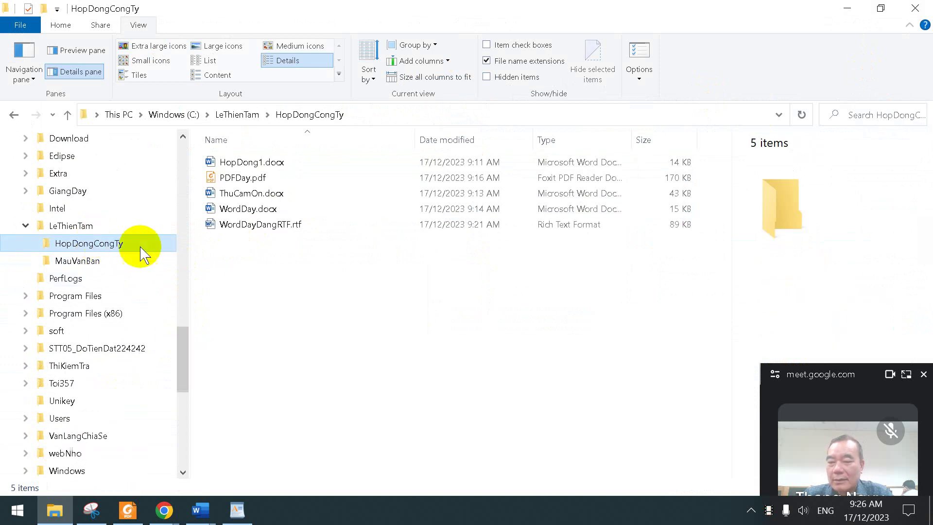
{"action": "left_click", "coordinate": [73, 225]}
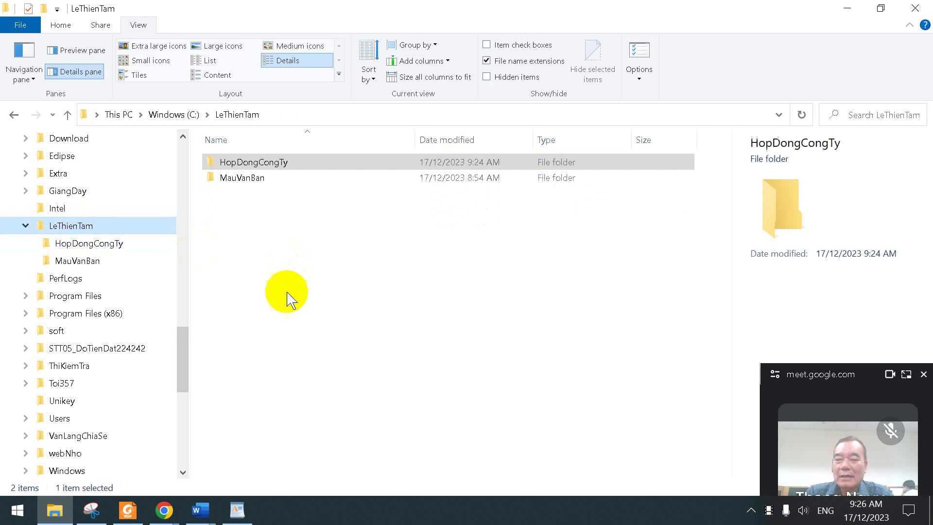
{"action": "key", "text": "ctrl+v"}
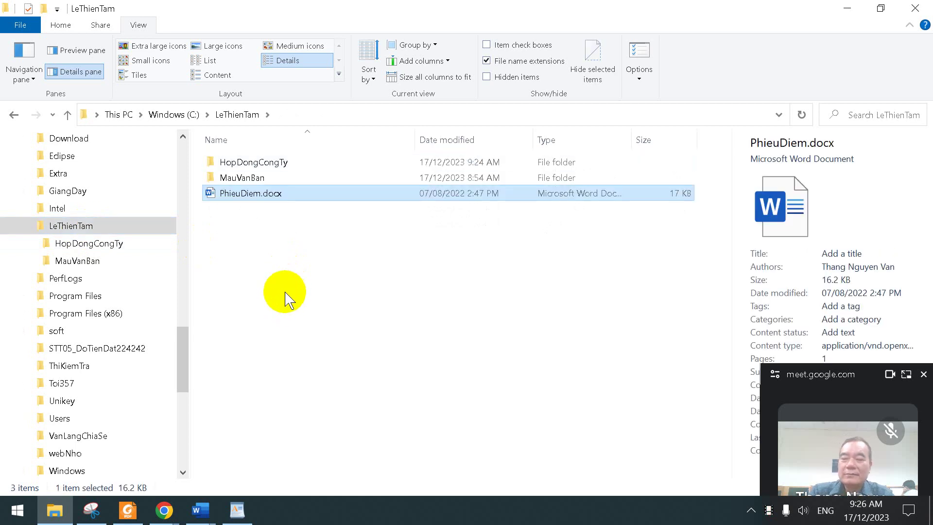
Open the copied PhieuDiem.docx and delete the title "GIẤY BÁO KẾT QUẢ HỌC TẬP" with all the lines below it in the frame.
{"action": "double_click", "coordinate": [243, 195]}
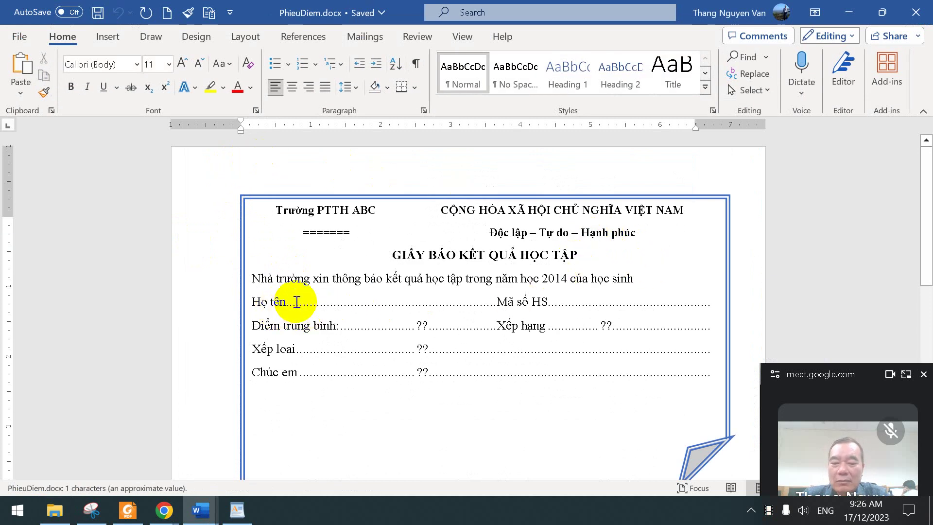
{"action": "left_click_drag", "start_coordinate": [254, 276], "coordinate": [641, 387]}
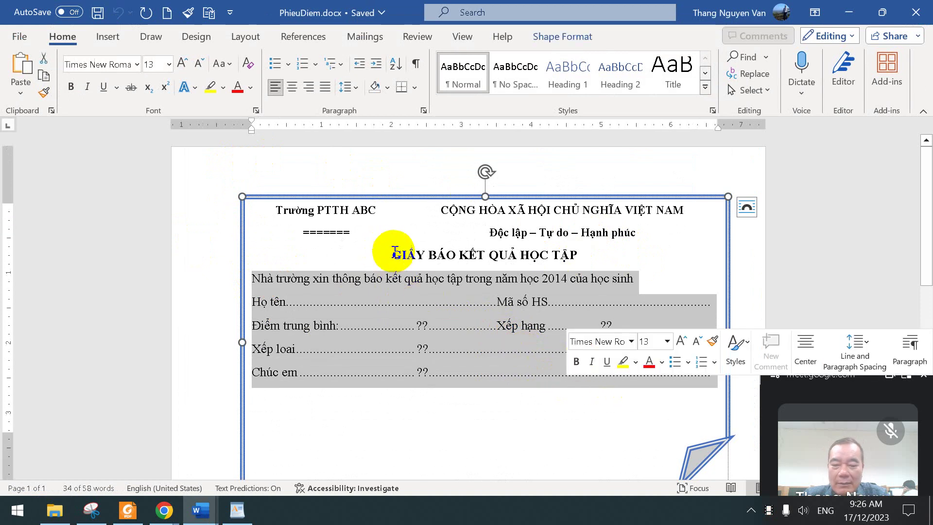
{"action": "left_click", "coordinate": [394, 254]}
{"action": "left_click", "coordinate": [394, 253]}
{"action": "left_click_drag", "start_coordinate": [393, 254], "coordinate": [695, 389]}
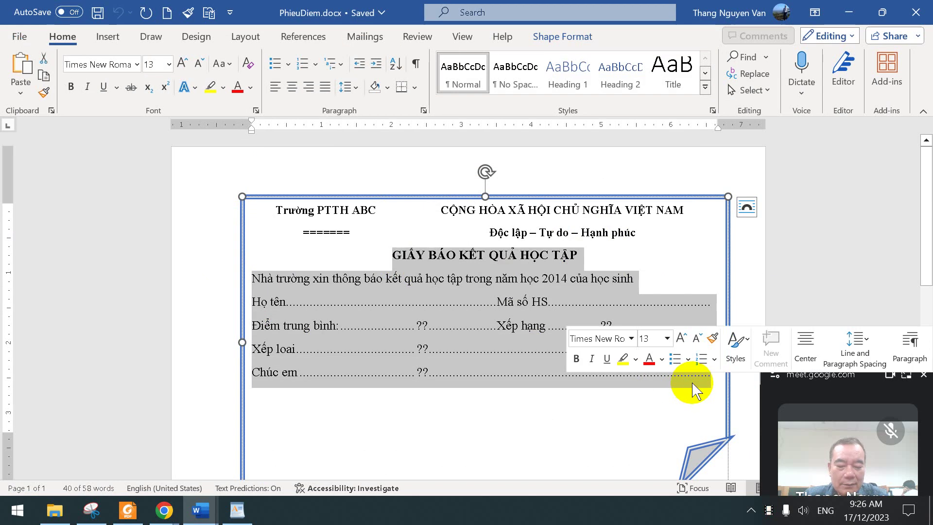
{"action": "key", "text": "Delete"}
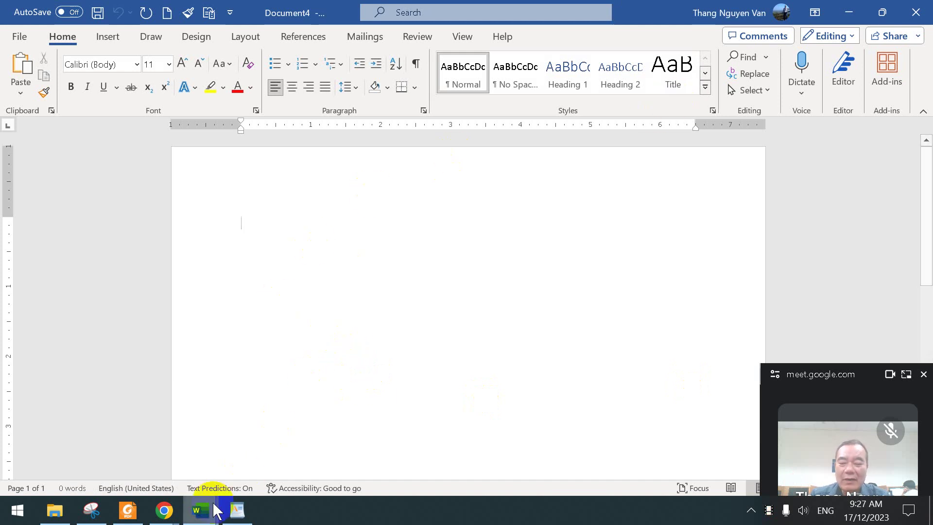
Return from the blank document to the PhieuDiem.docx window and select the double-line frame around its header text.
{"action": "mouse_move", "coordinate": [202, 510]}
{"action": "left_click", "coordinate": [431, 427]}
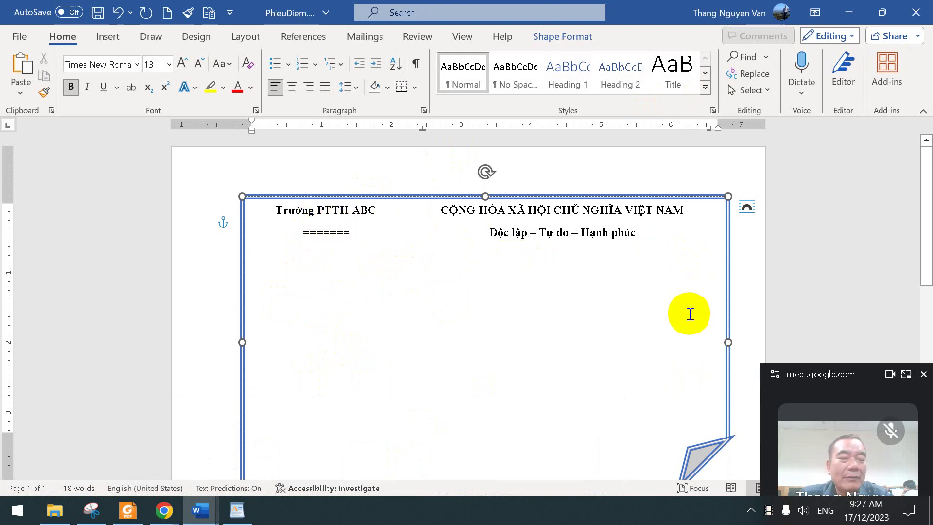
{"action": "left_click", "coordinate": [410, 197]}
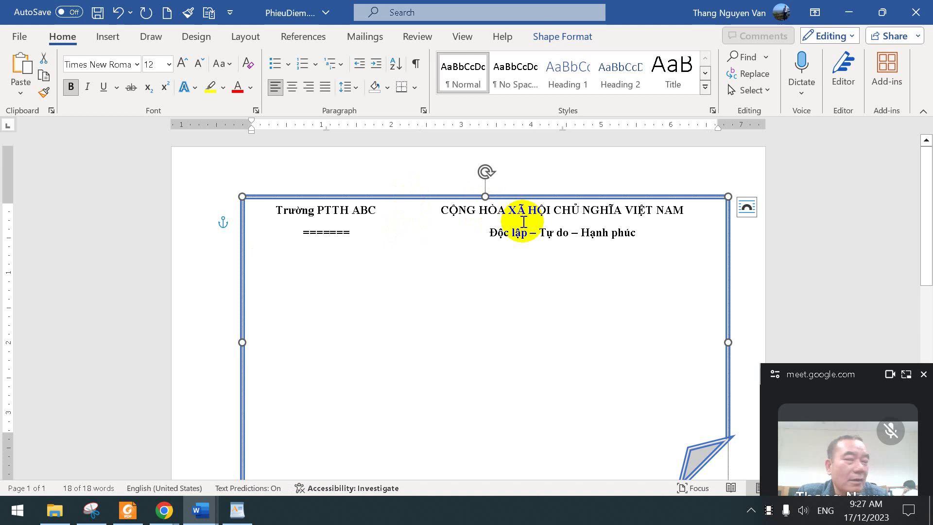
Recheck the template item in Baitapso4.pdf, and save the Word document as a Word Template (*.dotx) named MauPhieuThienTam in Custom Office Templates.
{"action": "left_click", "coordinate": [129, 510]}
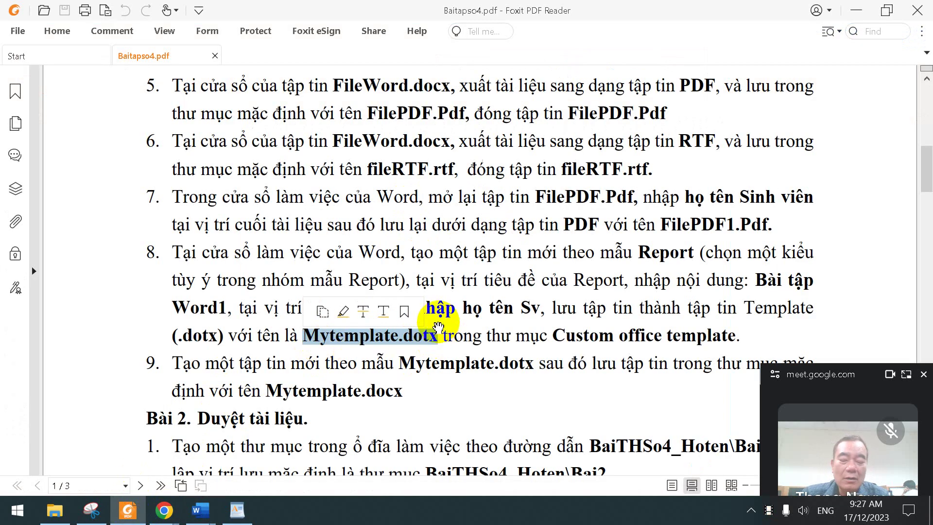
{"action": "key", "text": "alt+Tab"}
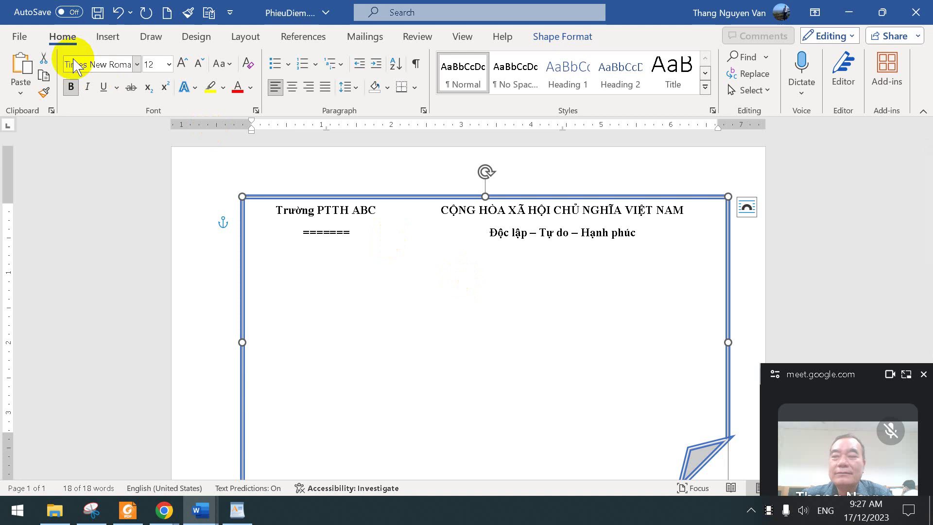
{"action": "left_click", "coordinate": [19, 37]}
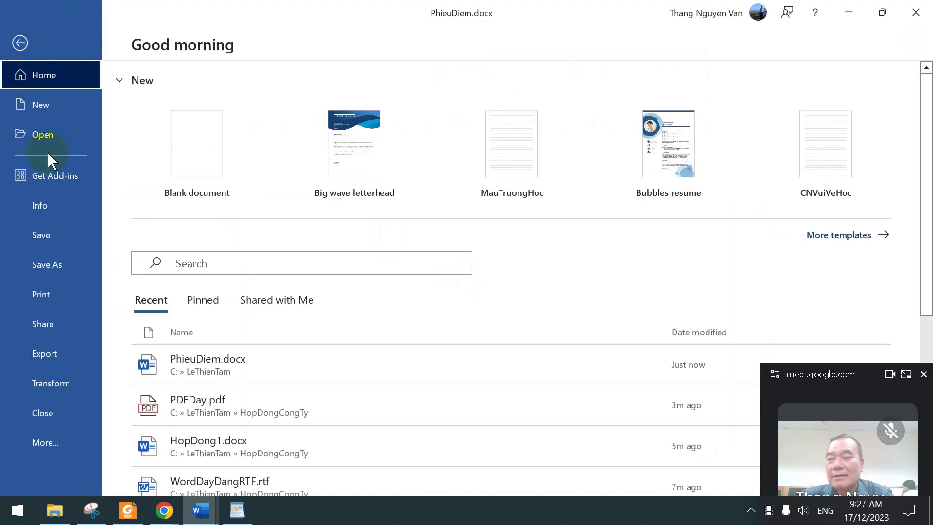
{"action": "left_click", "coordinate": [51, 264]}
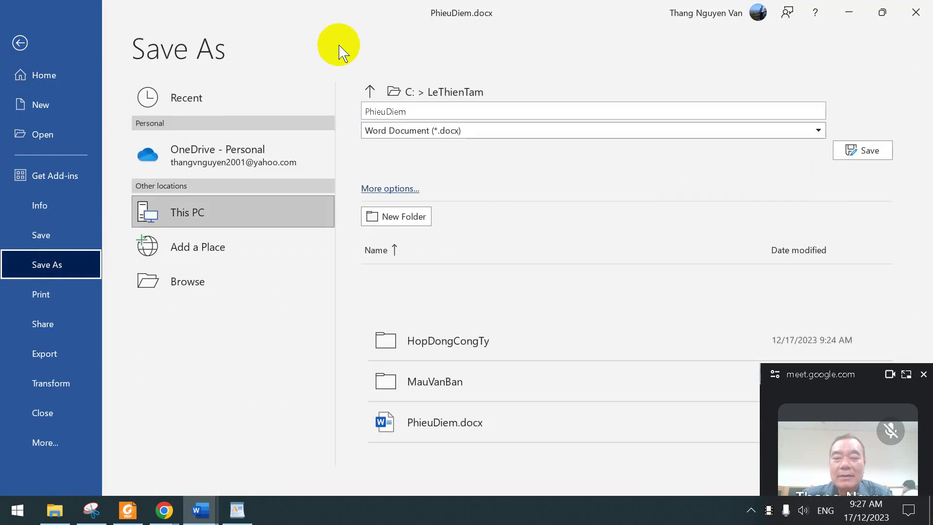
{"action": "left_click", "coordinate": [458, 134]}
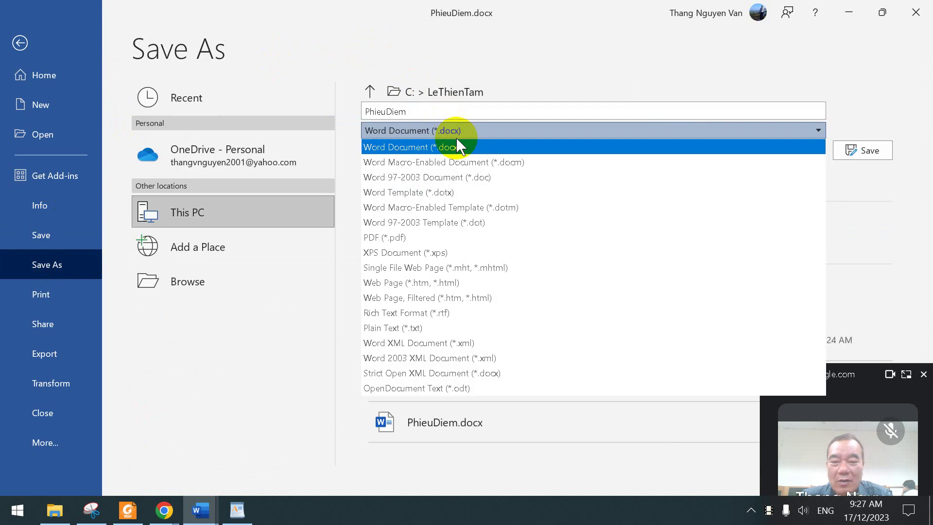
{"action": "left_click", "coordinate": [436, 194]}
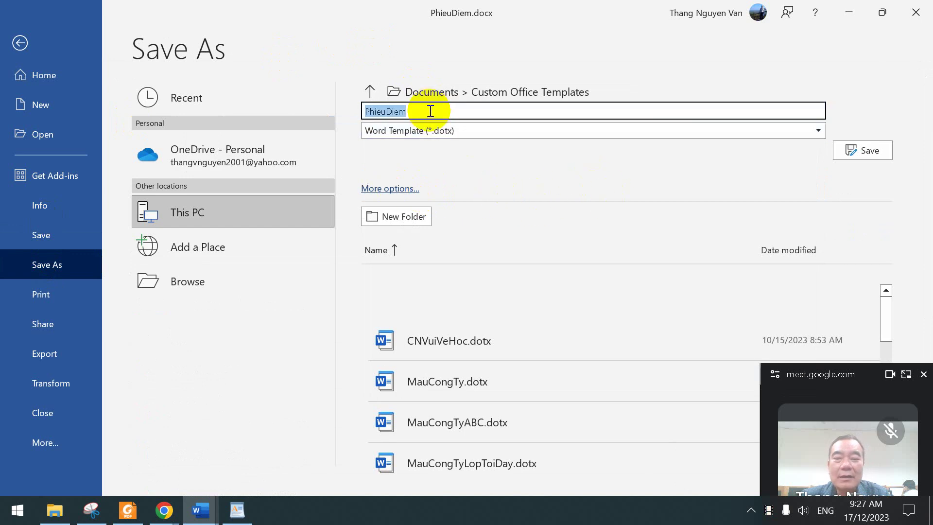
{"action": "type", "text": "M"}
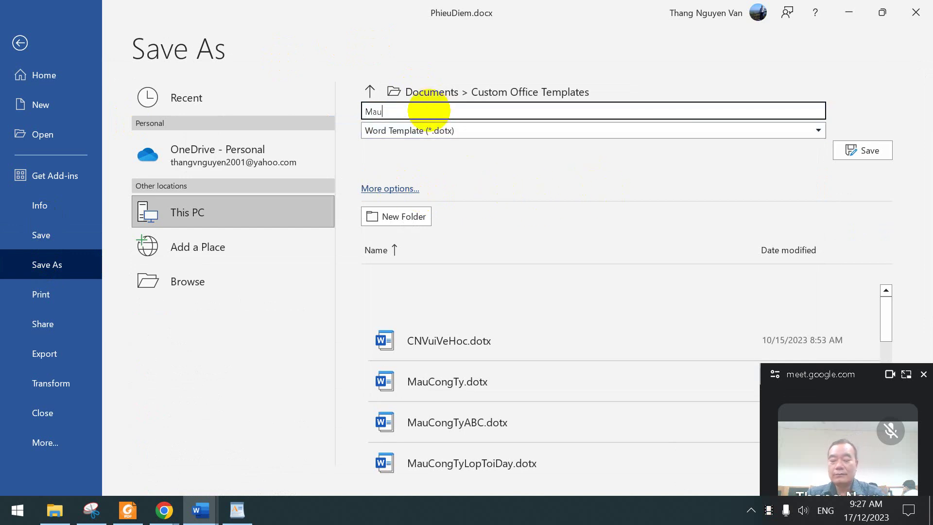
{"action": "type", "text": "auPhieuThienTam"}
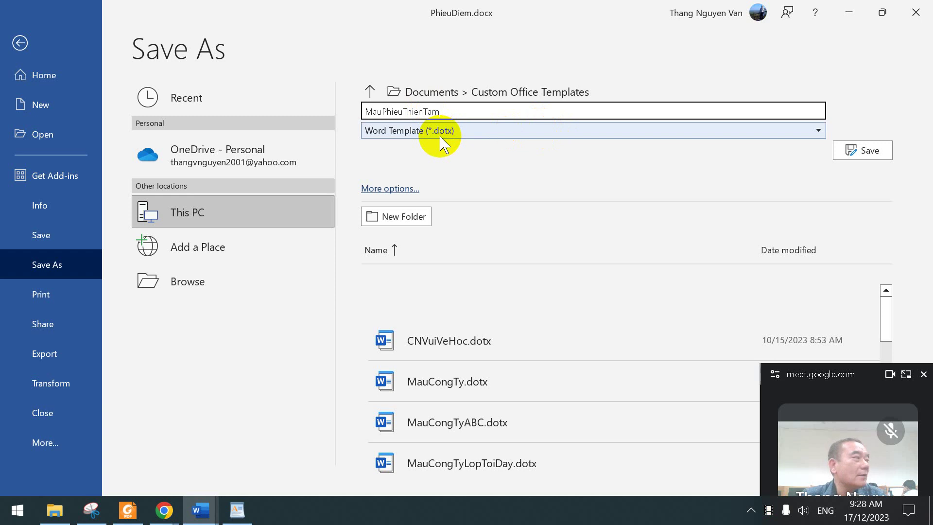
{"action": "left_click", "coordinate": [861, 152]}
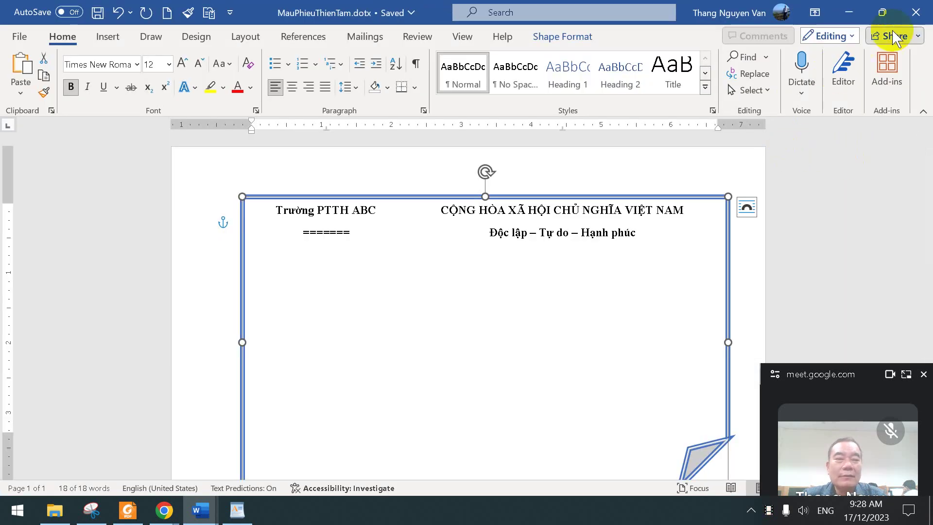
Close the MauPhieuThienTam.dotx window and all remaining Word windows, including the edited PDFDay.pdf.
{"action": "left_click", "coordinate": [917, 17]}
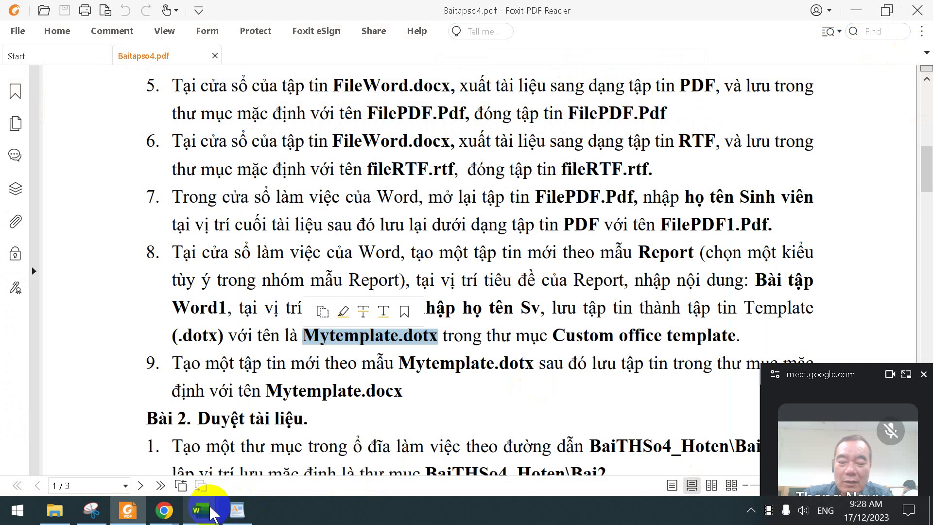
{"action": "mouse_move", "coordinate": [210, 511]}
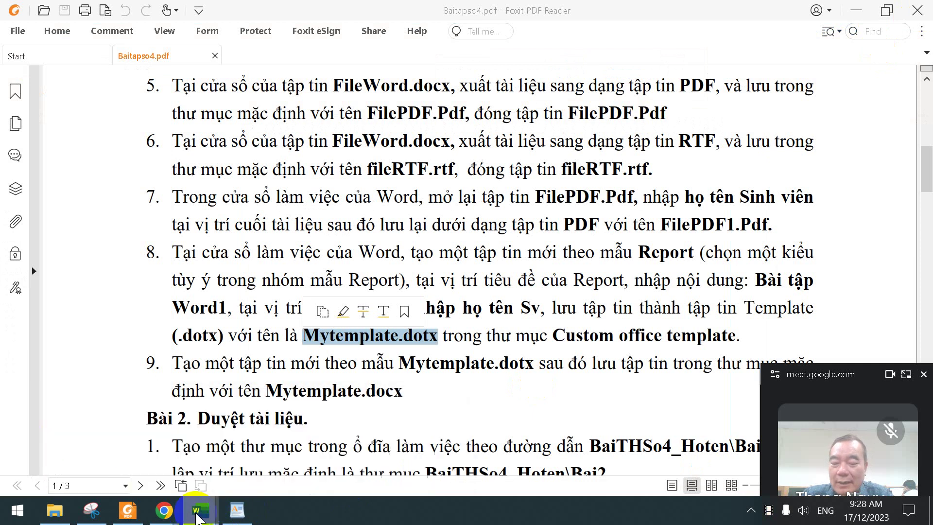
{"action": "right_click", "coordinate": [202, 519]}
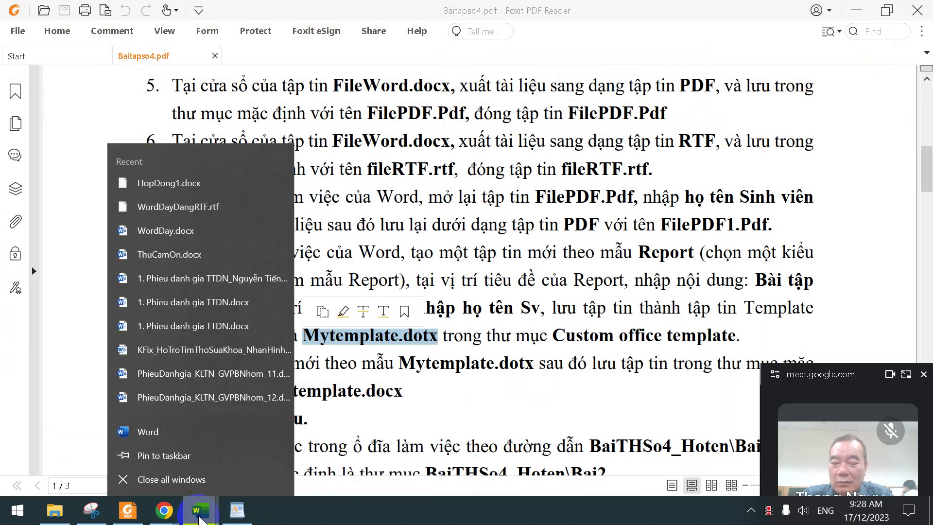
{"action": "left_click", "coordinate": [173, 478]}
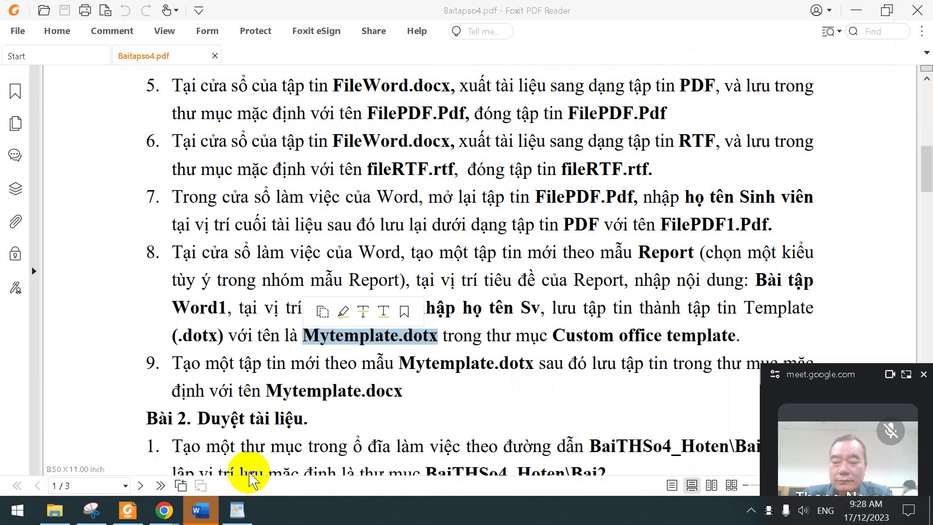
{"action": "left_click", "coordinate": [210, 519]}
{"action": "left_click", "coordinate": [200, 427]}
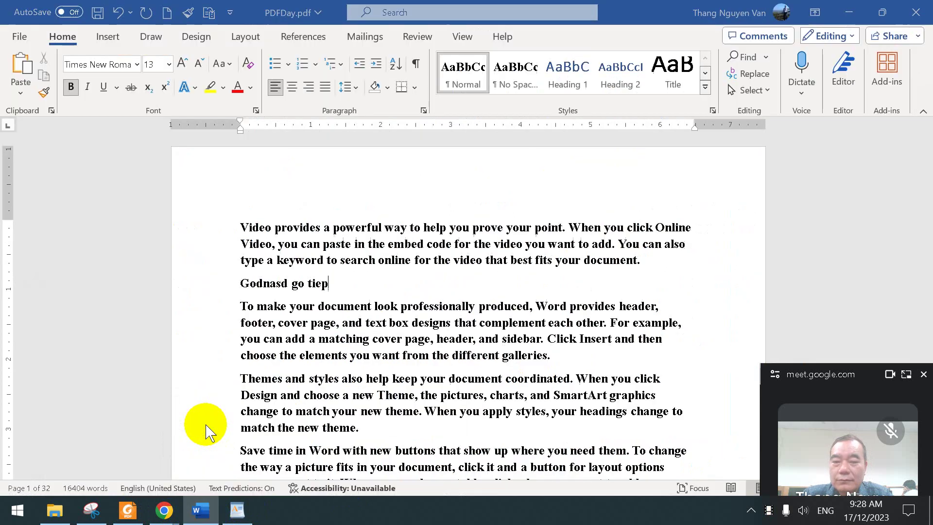
{"action": "left_click", "coordinate": [525, 360]}
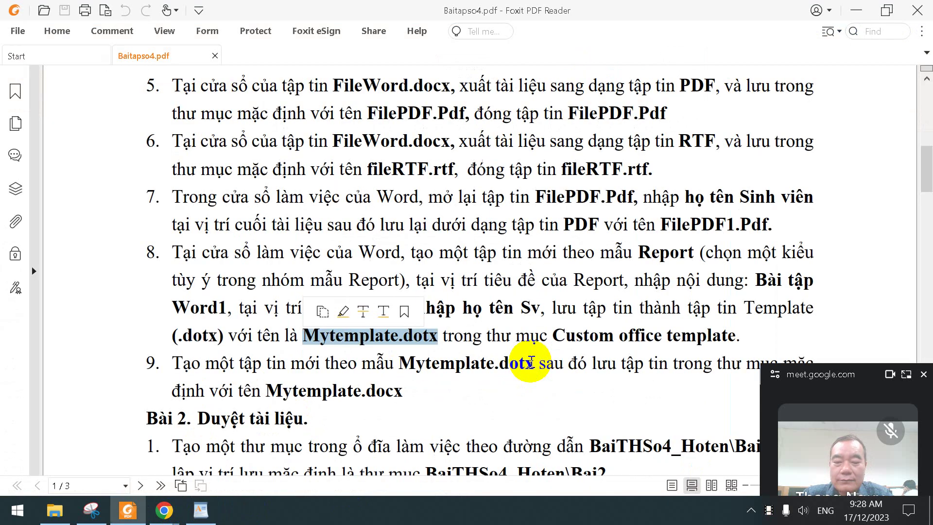
Clear the text selection in Baitapso4.pdf, and start Word with a new blank document.
{"action": "left_click", "coordinate": [255, 501]}
{"action": "left_click", "coordinate": [371, 250]}
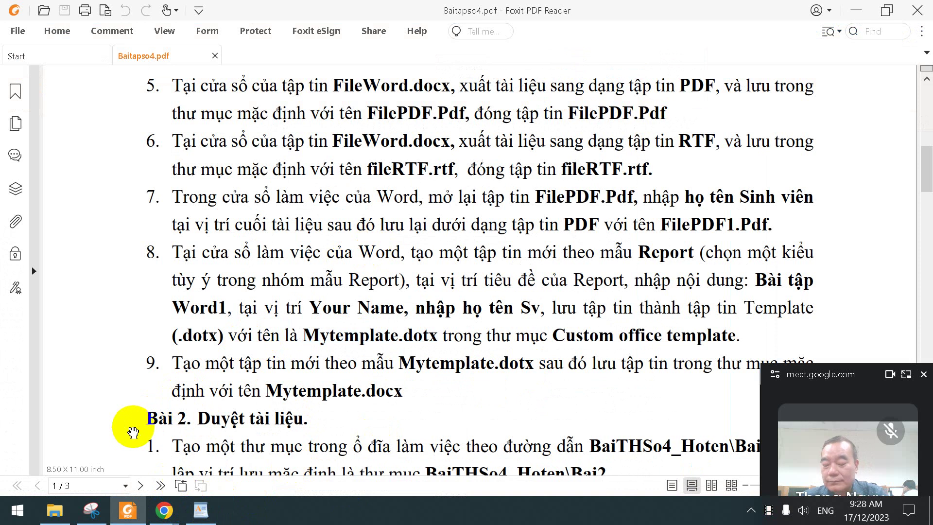
{"action": "key", "text": "super"}
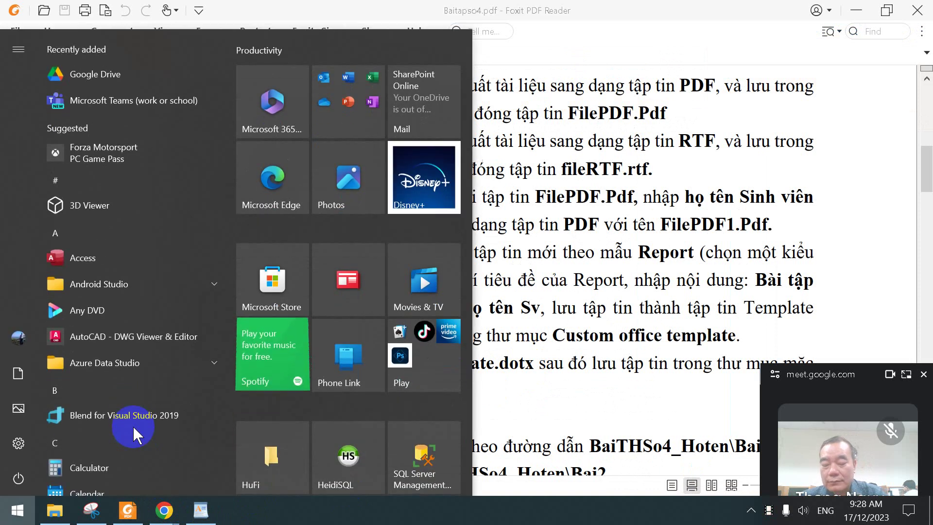
{"action": "type", "text": "w"}
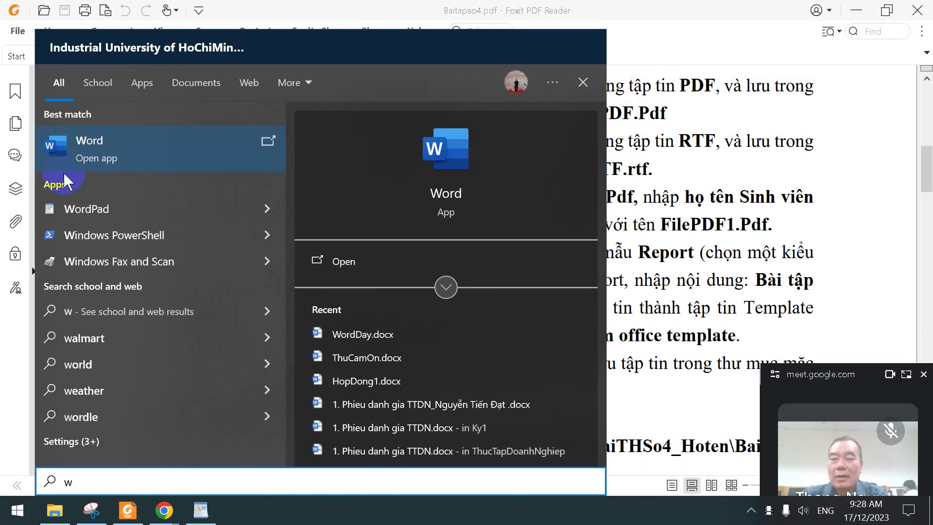
{"action": "left_click", "coordinate": [123, 155]}
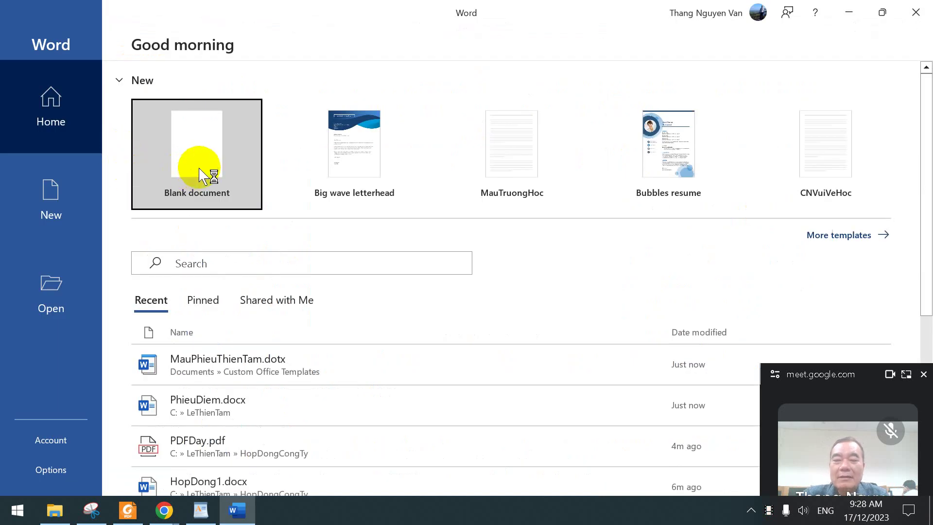
{"action": "left_click", "coordinate": [218, 173]}
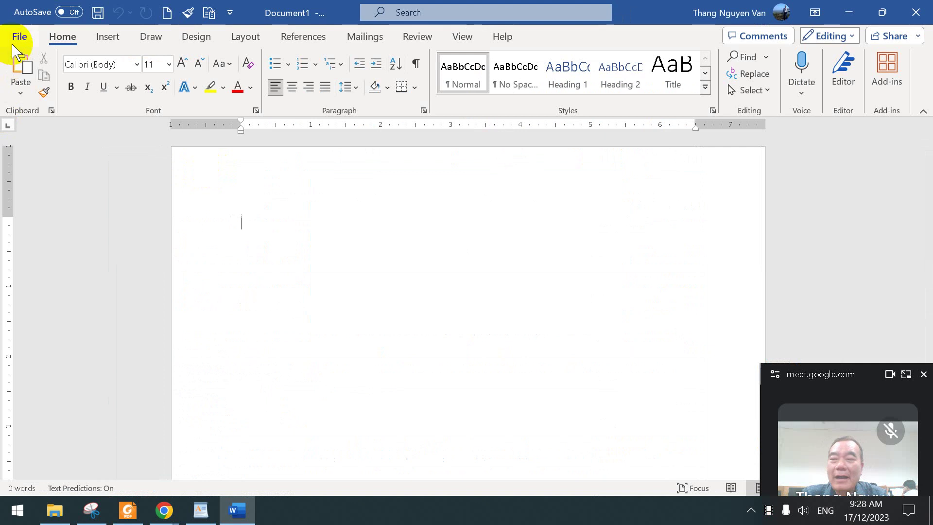
Create a new document from the personal template MauPhieuThienTam.
{"action": "left_click", "coordinate": [20, 36]}
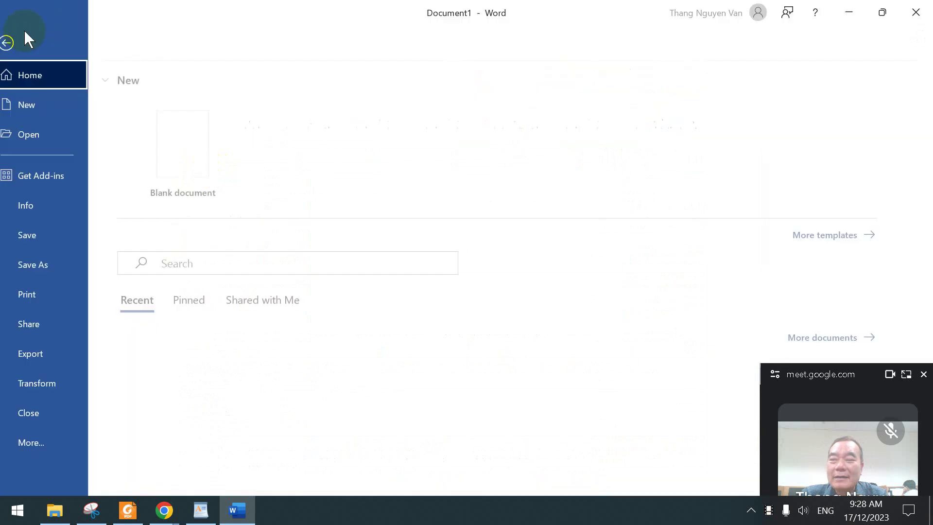
{"action": "left_click", "coordinate": [38, 103]}
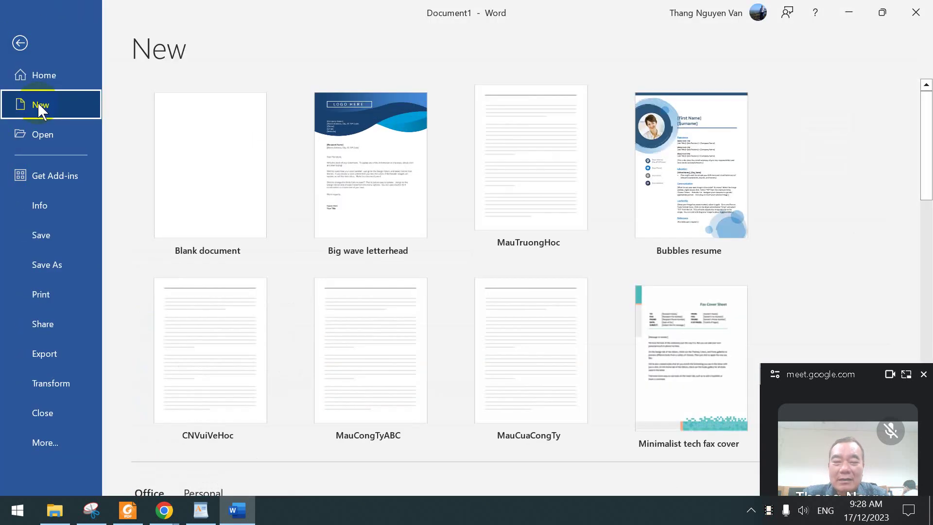
{"action": "scroll", "coordinate": [613, 214], "scroll_direction": "down", "scroll_amount": 2}
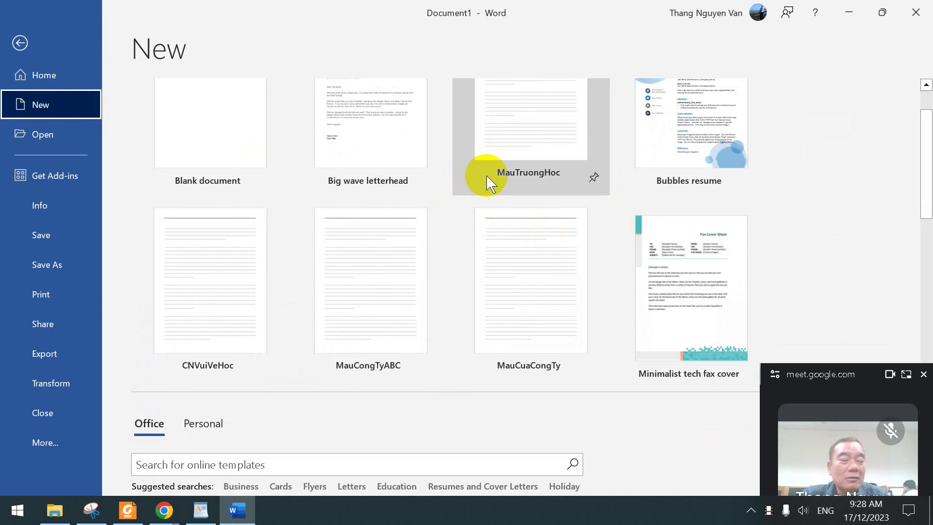
{"action": "scroll", "coordinate": [495, 175], "scroll_direction": "down", "scroll_amount": 2}
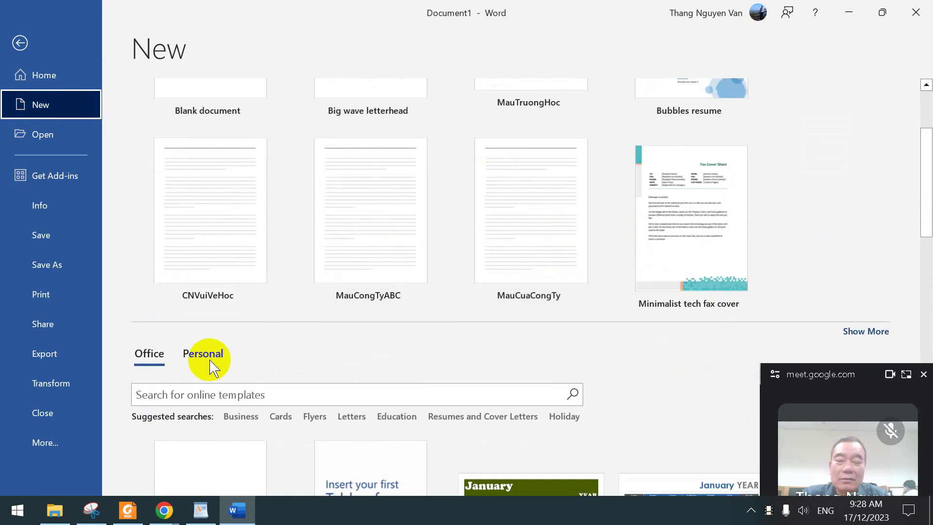
{"action": "left_click", "coordinate": [204, 355]}
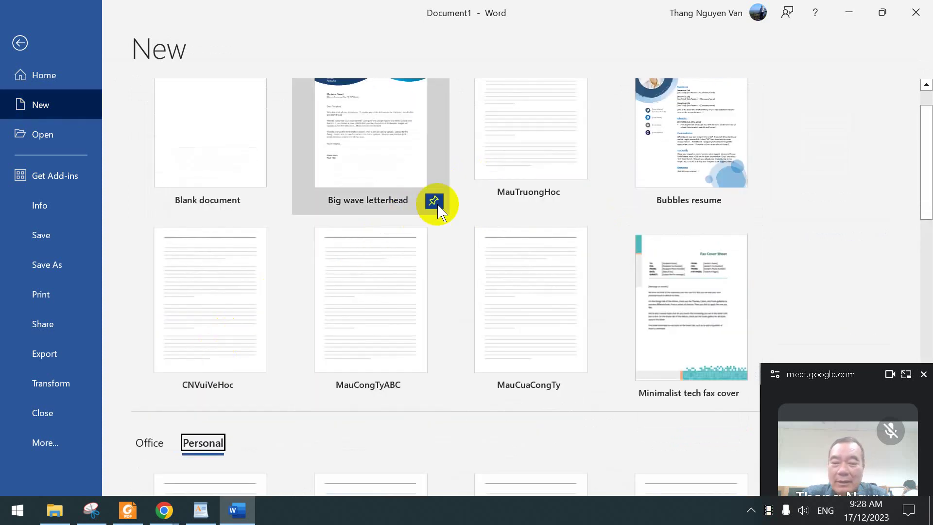
{"action": "scroll", "coordinate": [440, 209], "scroll_direction": "down", "scroll_amount": 1}
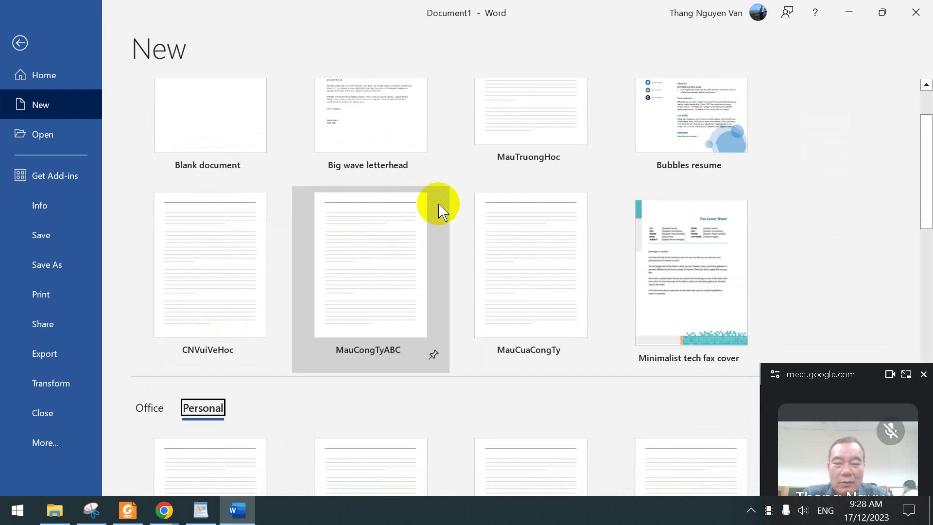
{"action": "scroll", "coordinate": [439, 210], "scroll_direction": "down", "scroll_amount": 3}
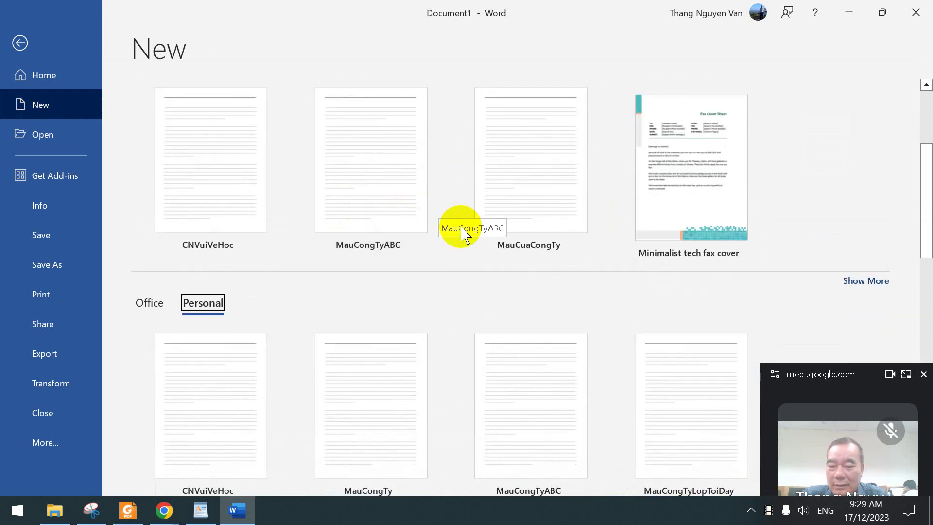
{"action": "scroll", "coordinate": [545, 315], "scroll_direction": "down", "scroll_amount": 4}
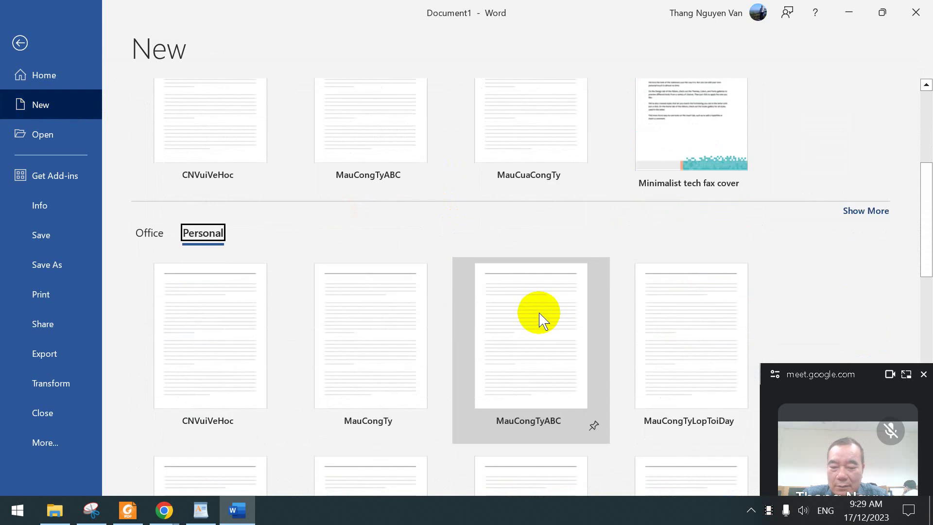
{"action": "scroll", "coordinate": [543, 320], "scroll_direction": "down", "scroll_amount": 2}
{"action": "scroll", "coordinate": [543, 321], "scroll_direction": "down", "scroll_amount": 2}
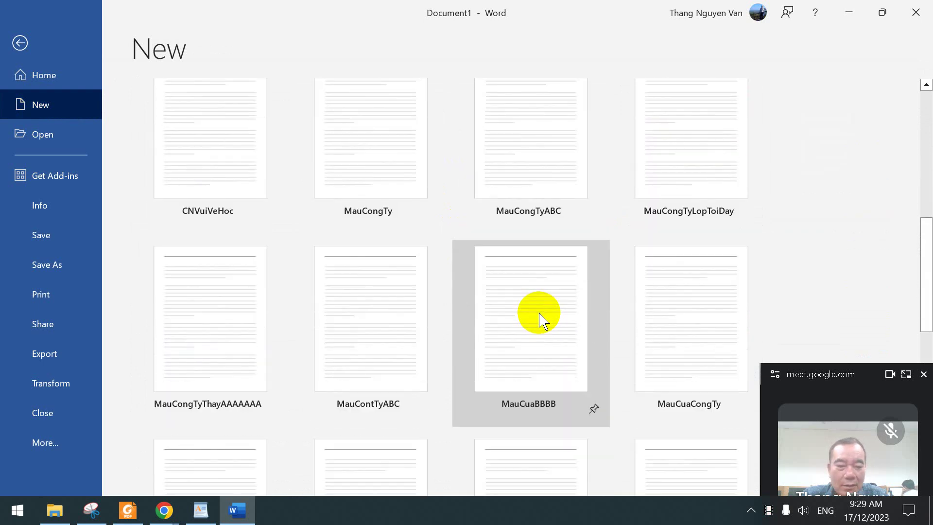
{"action": "scroll", "coordinate": [544, 320], "scroll_direction": "down", "scroll_amount": 2}
{"action": "scroll", "coordinate": [543, 321], "scroll_direction": "down", "scroll_amount": 4}
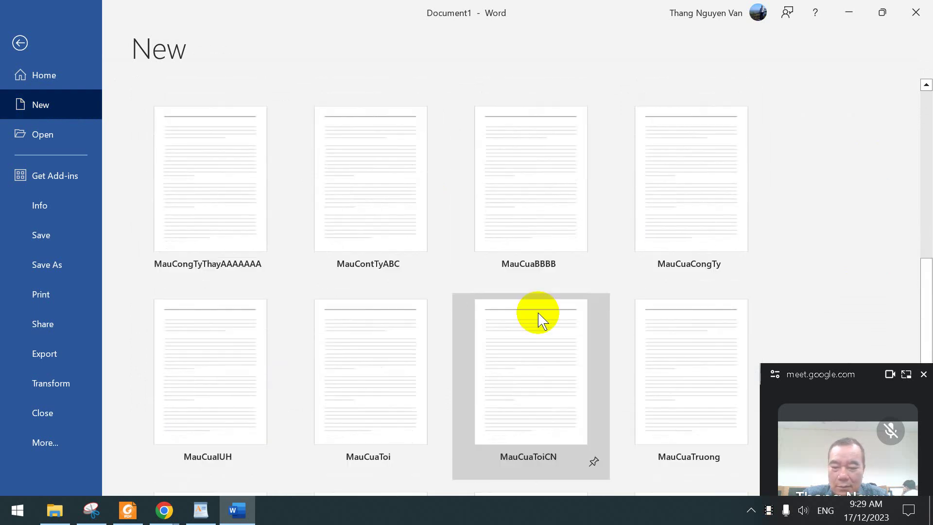
{"action": "scroll", "coordinate": [544, 320], "scroll_direction": "down", "scroll_amount": 6}
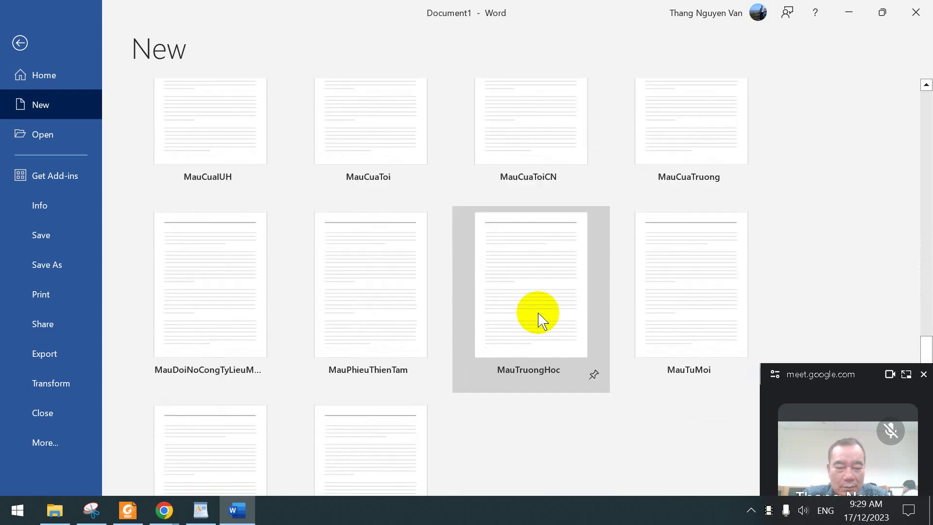
{"action": "scroll", "coordinate": [543, 321], "scroll_direction": "down", "scroll_amount": 2}
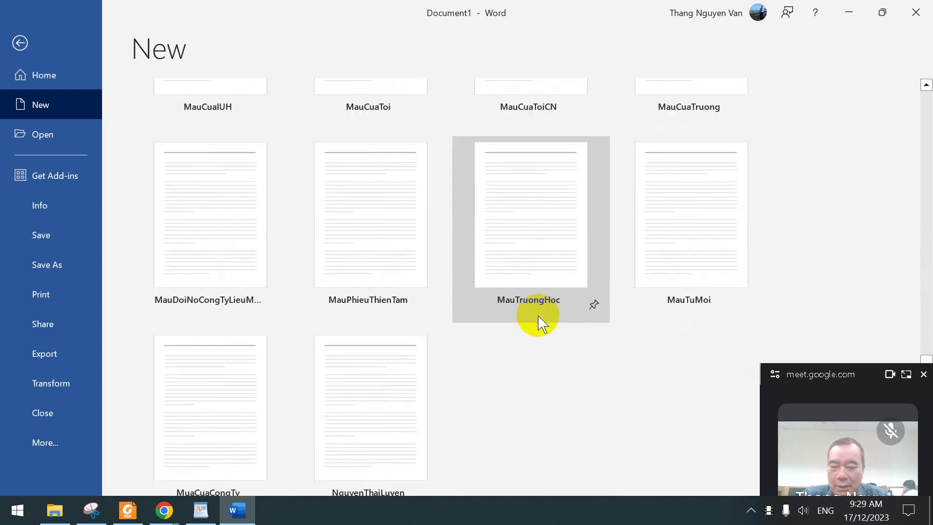
{"action": "left_click", "coordinate": [388, 289]}
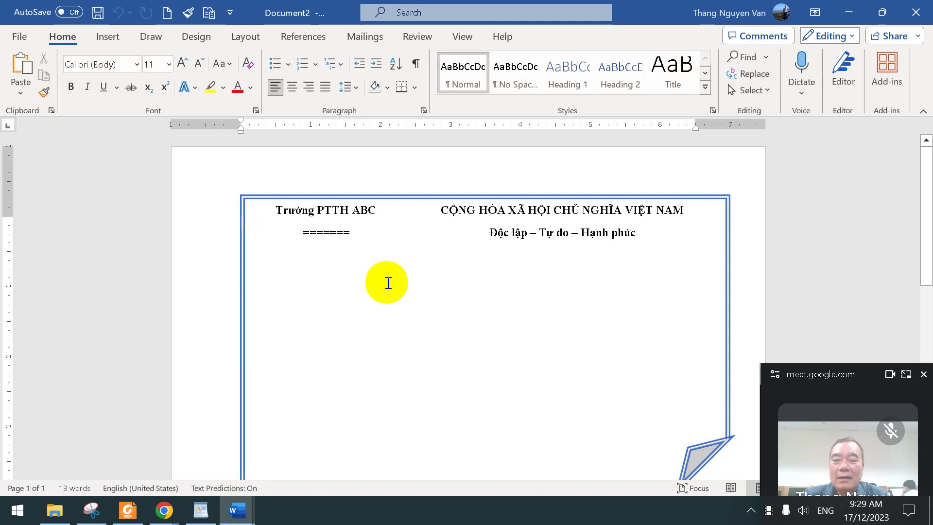
Enter the text "Gõ tiếp quá khỏe" inside the double-line frame, below the header lines.
{"action": "left_click", "coordinate": [340, 297]}
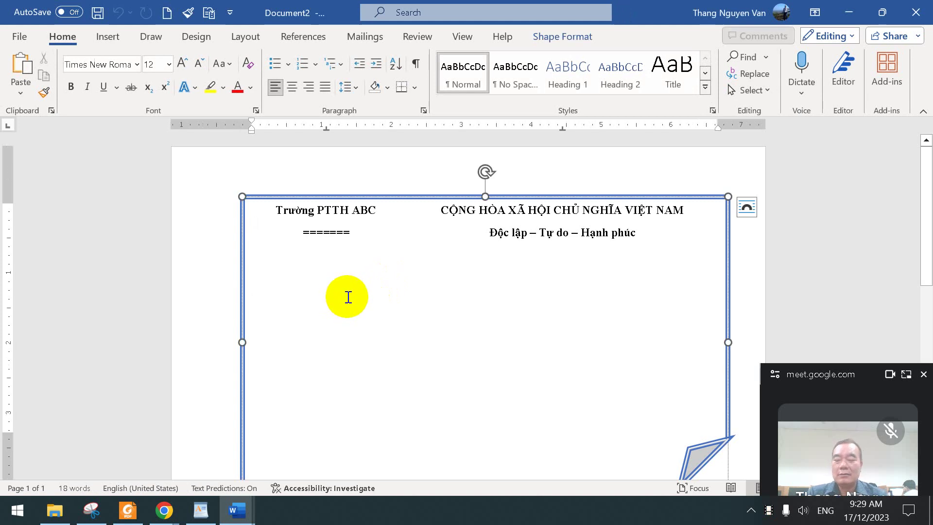
{"action": "type", "text": "g"}
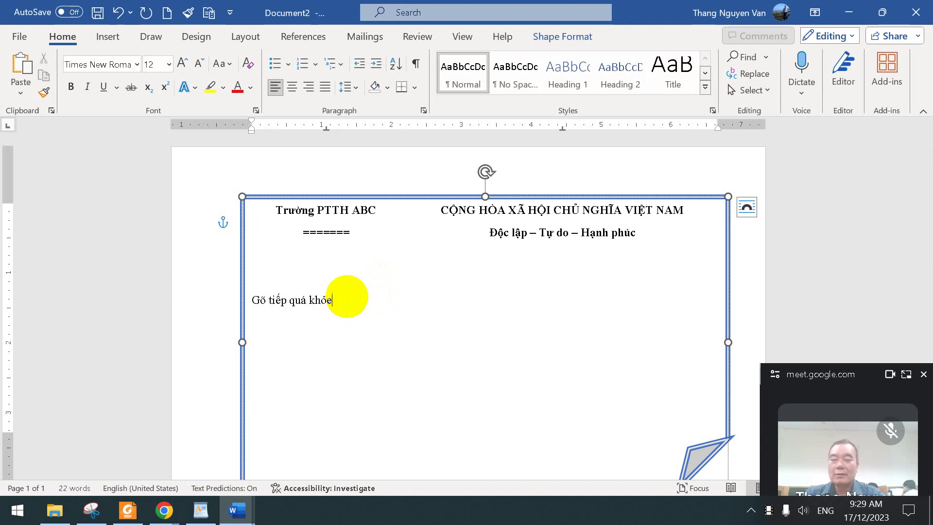
Save the new document as MauMoiHopQuaTien.docx in the C:\LeThienTam\HopDongCongTy folder.
{"action": "left_click", "coordinate": [374, 197]}
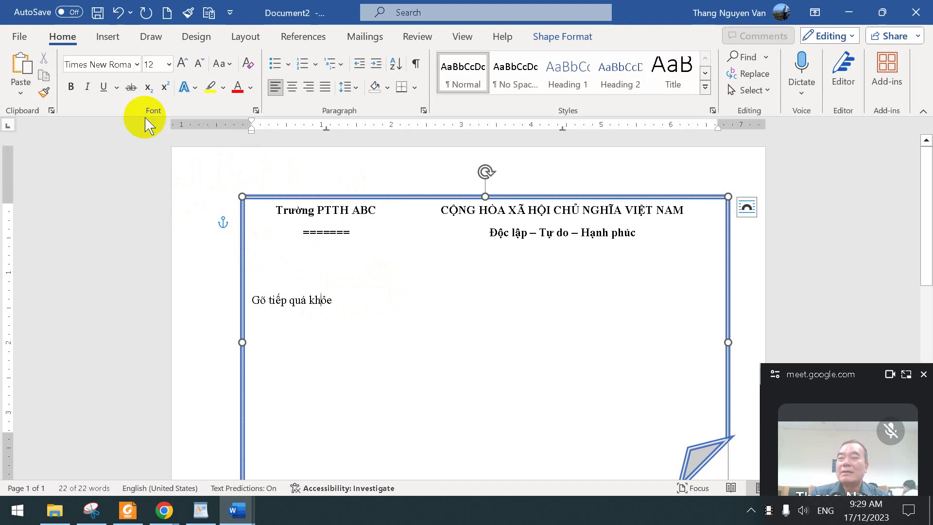
{"action": "left_click", "coordinate": [20, 37]}
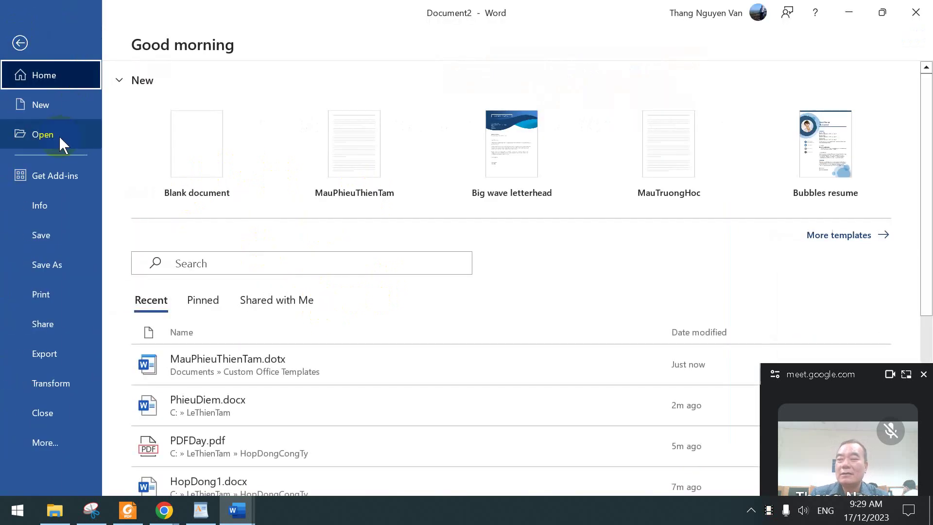
{"action": "left_click", "coordinate": [46, 235]}
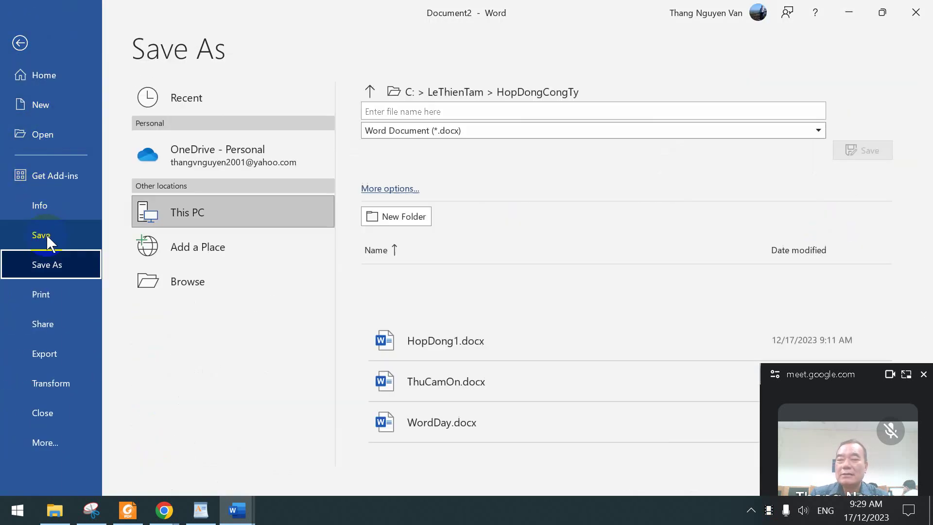
{"action": "left_click", "coordinate": [448, 112]}
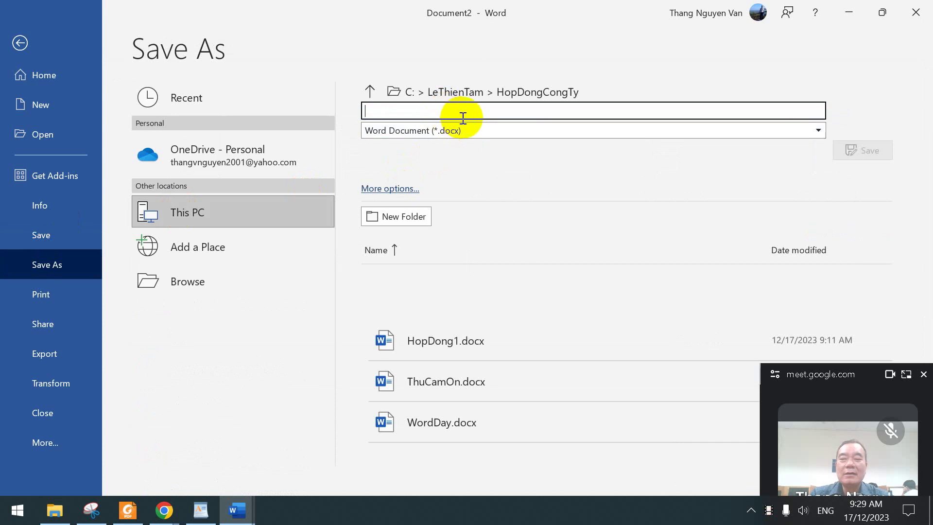
{"action": "type", "text": "MauMoiHopQuaTien"}
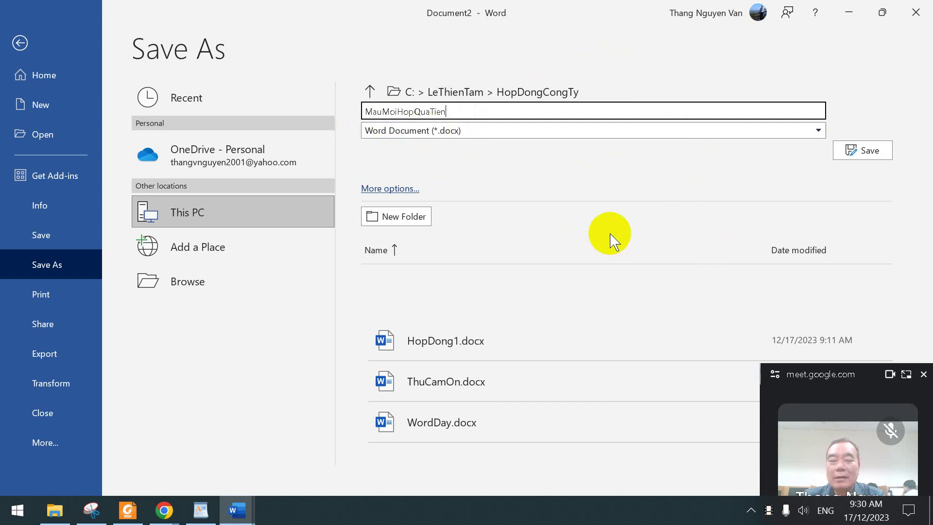
{"action": "left_click", "coordinate": [863, 150]}
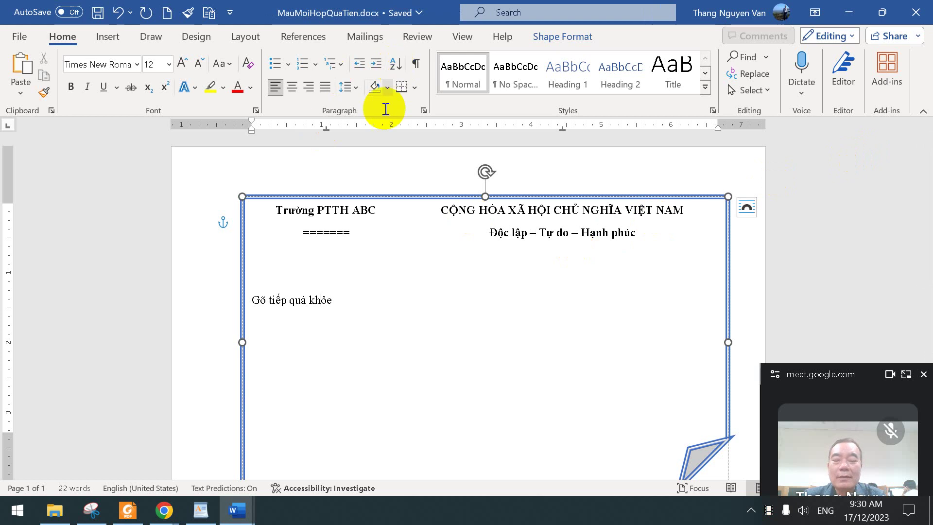
Switch to File Explorer, go into the HopDongCongTy folder and open MauMoiHopQuaTien.docx from there.
{"action": "left_click", "coordinate": [61, 507]}
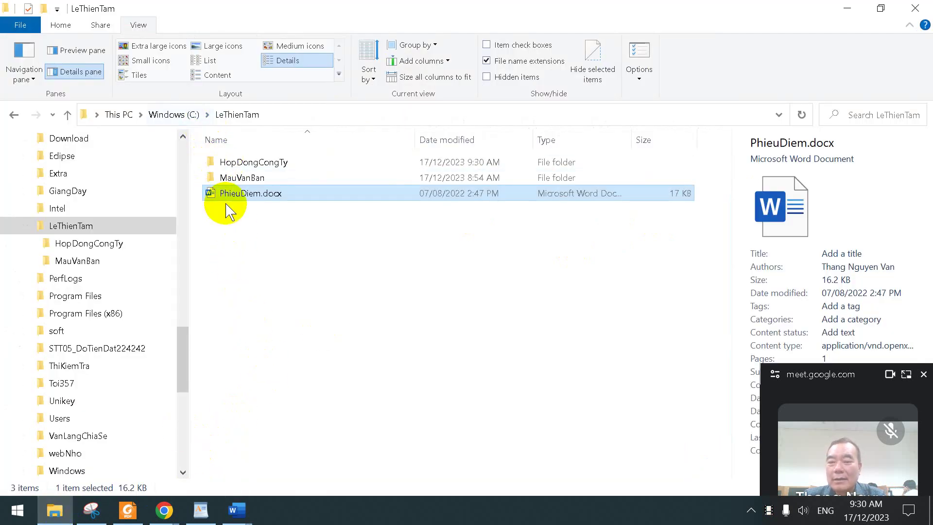
{"action": "left_click", "coordinate": [237, 163]}
{"action": "double_click", "coordinate": [237, 162]}
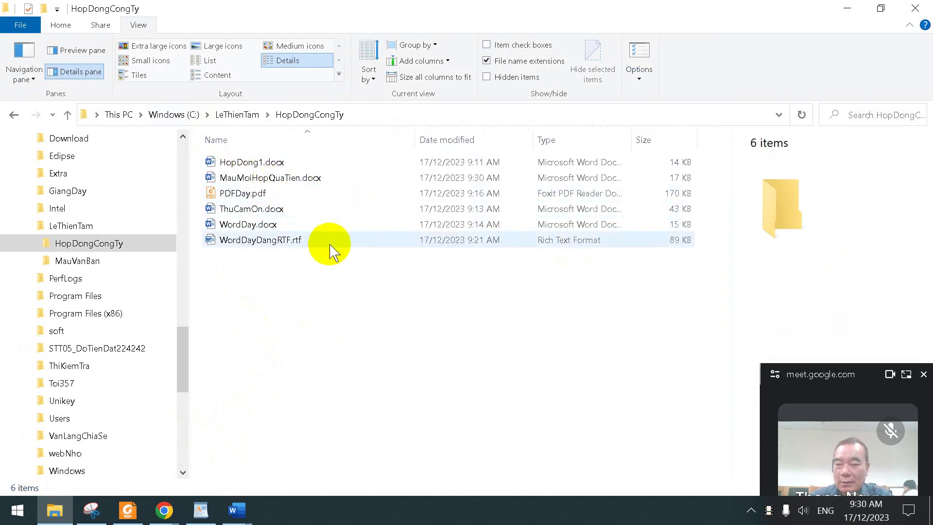
{"action": "left_click", "coordinate": [290, 182]}
{"action": "double_click", "coordinate": [290, 183]}
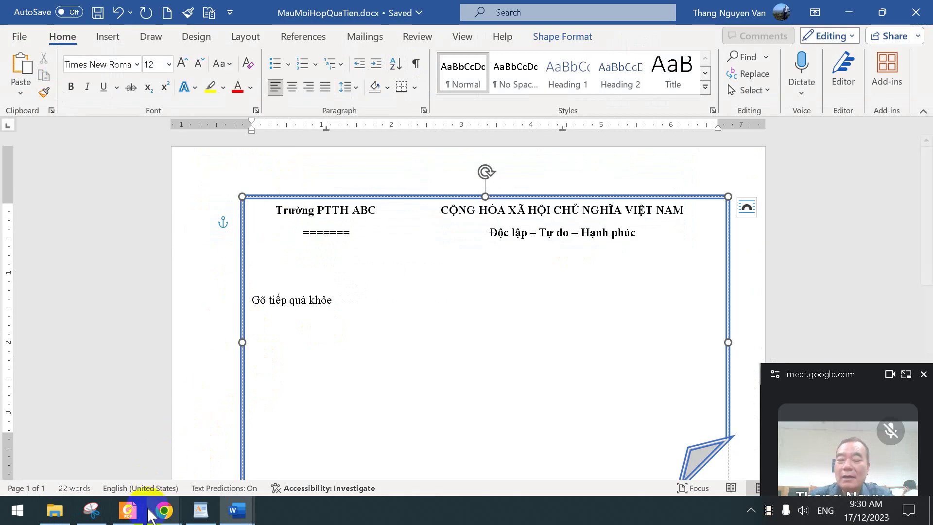
Switch to Baitapso4.pdf in Foxit PDF Reader and review exercise tasks 5 to 9 of the first section.
{"action": "left_click", "coordinate": [128, 510]}
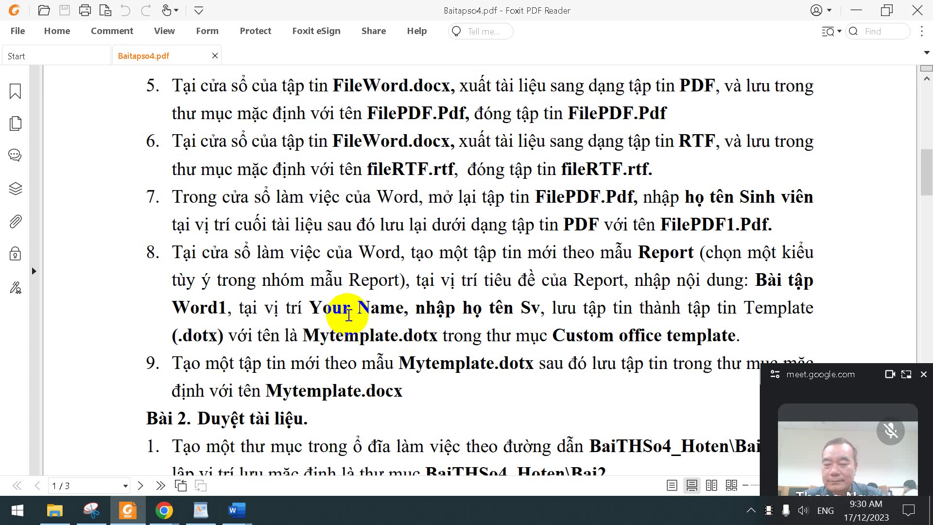
{"action": "scroll", "coordinate": [349, 316], "scroll_direction": "down", "scroll_amount": 1}
{"action": "scroll", "coordinate": [350, 316], "scroll_direction": "down", "scroll_amount": 2}
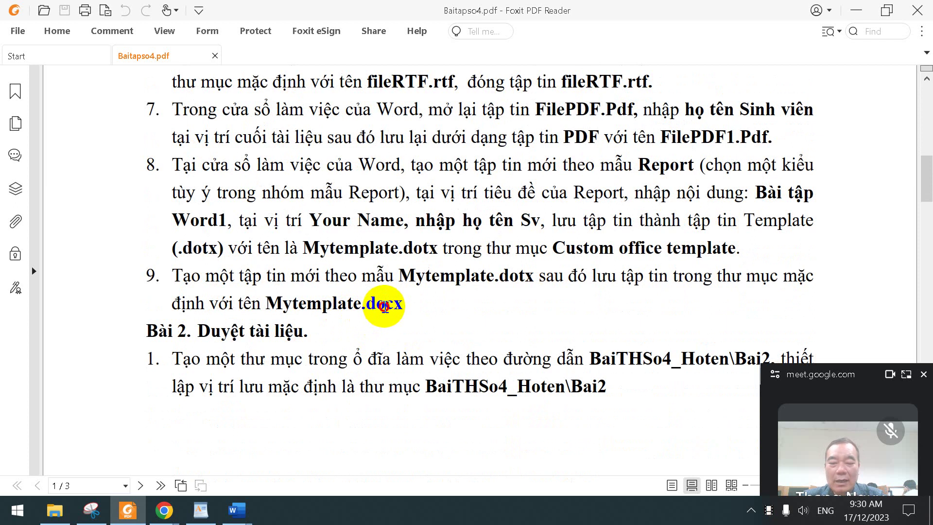
{"action": "scroll", "coordinate": [417, 306], "scroll_direction": "down", "scroll_amount": 5}
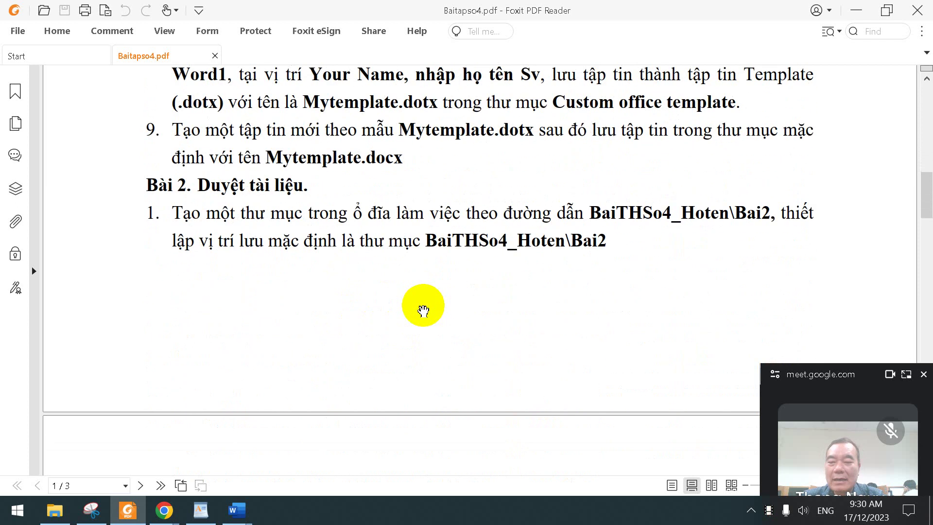
{"action": "scroll", "coordinate": [408, 296], "scroll_direction": "up", "scroll_amount": 9}
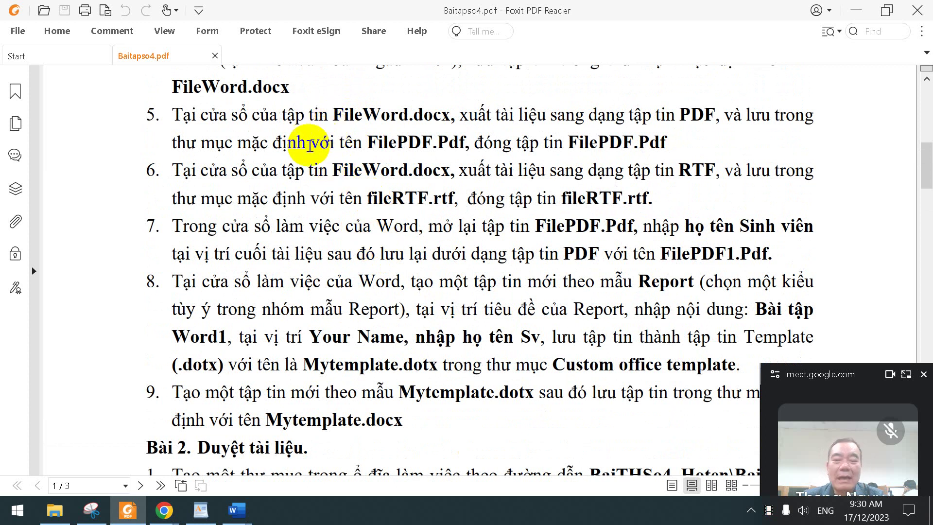
{"action": "left_click_drag", "start_coordinate": [309, 170], "coordinate": [438, 388]}
{"action": "scroll", "coordinate": [439, 386], "scroll_direction": "down", "scroll_amount": 3}
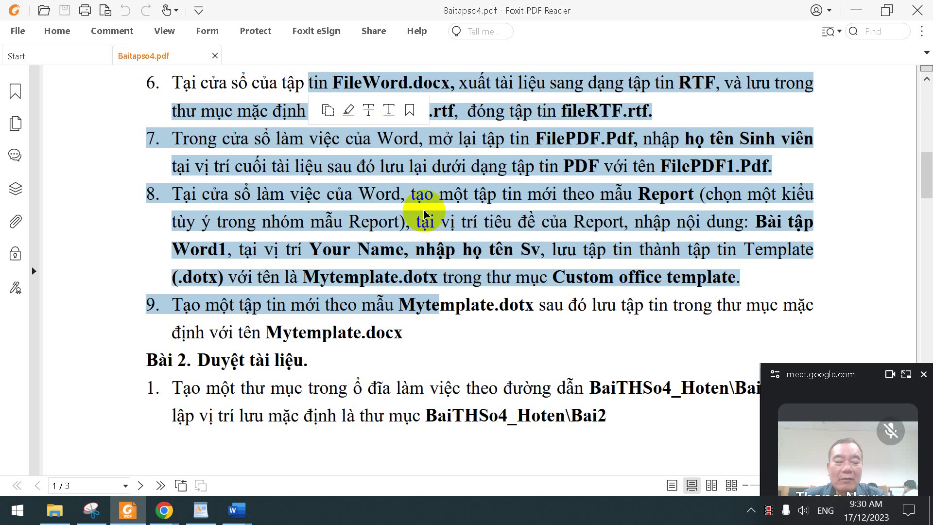
{"action": "scroll", "coordinate": [409, 184], "scroll_direction": "down", "scroll_amount": 4}
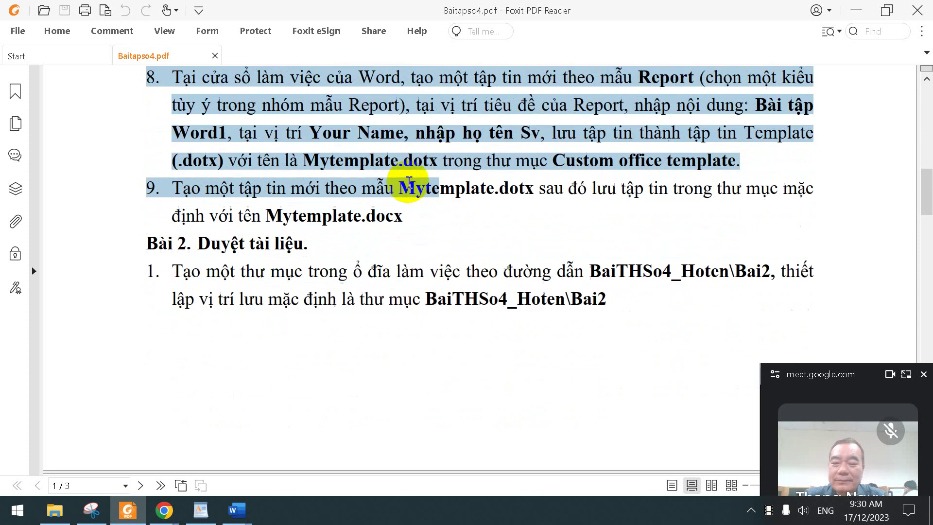
Read the Bài 2 tasks on browsing documents across pages 1 and 2 of Baitapso4.pdf.
{"action": "scroll", "coordinate": [409, 183], "scroll_direction": "down", "scroll_amount": 7}
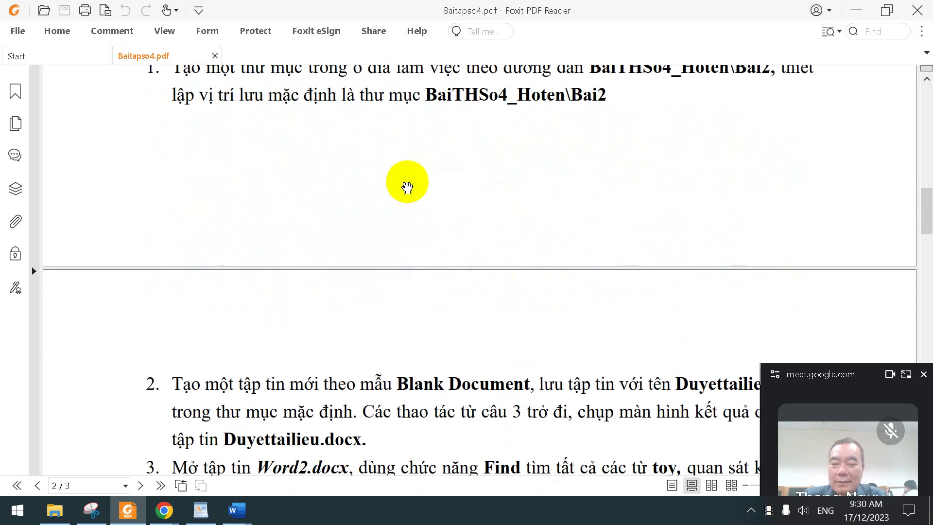
{"action": "scroll", "coordinate": [407, 185], "scroll_direction": "down", "scroll_amount": 5}
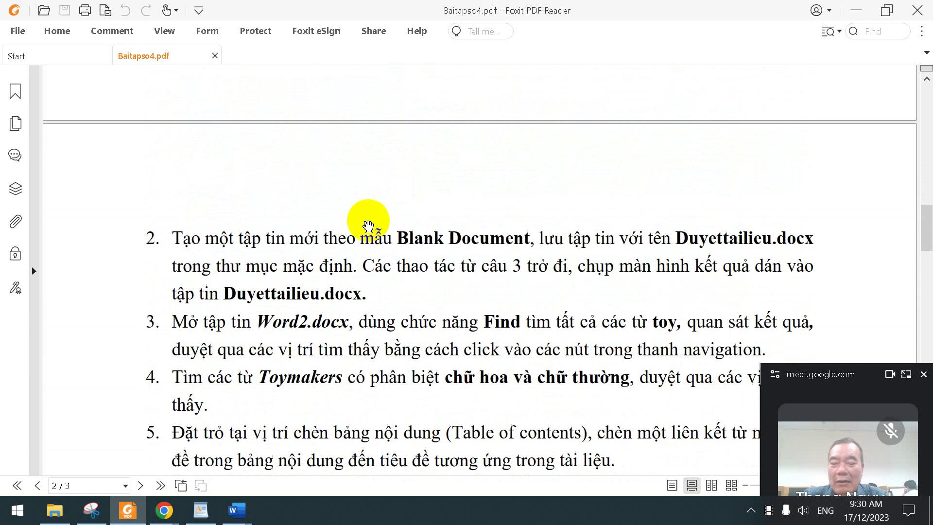
{"action": "scroll", "coordinate": [483, 253], "scroll_direction": "up", "scroll_amount": 4}
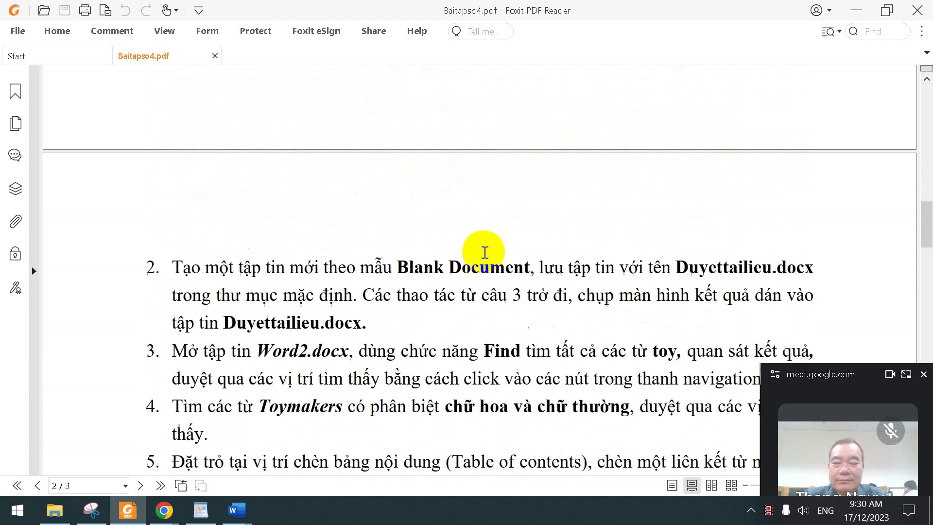
{"action": "scroll", "coordinate": [483, 255], "scroll_direction": "up", "scroll_amount": 4}
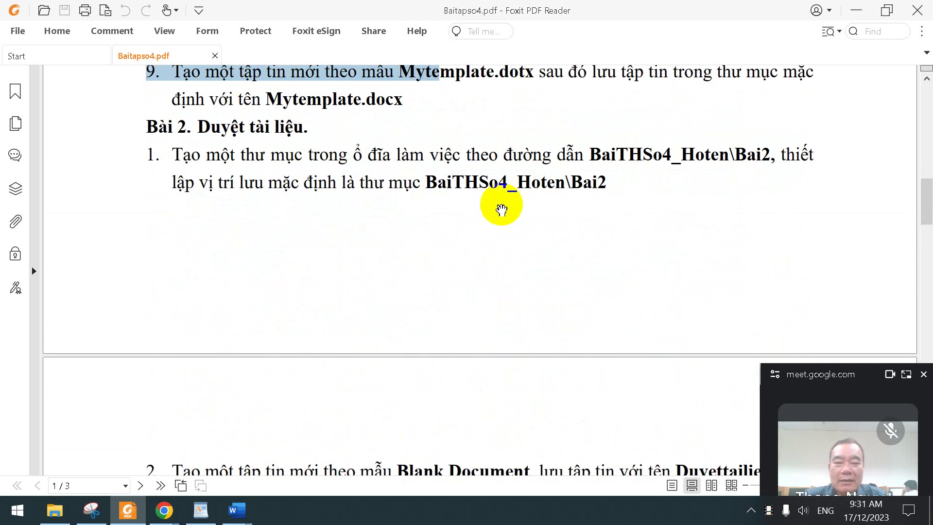
{"action": "scroll", "coordinate": [481, 211], "scroll_direction": "down", "scroll_amount": 3}
{"action": "scroll", "coordinate": [516, 295], "scroll_direction": "down", "scroll_amount": 3}
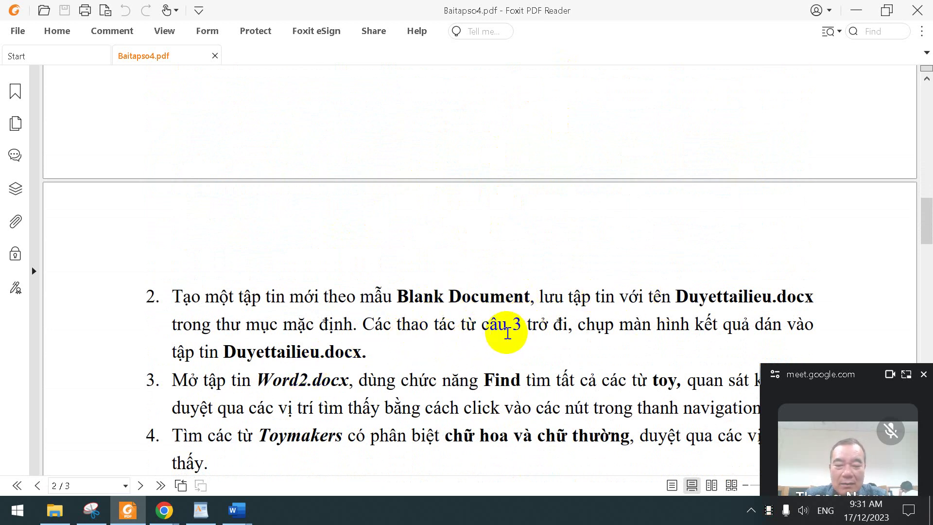
{"action": "scroll", "coordinate": [464, 348], "scroll_direction": "down", "scroll_amount": 4}
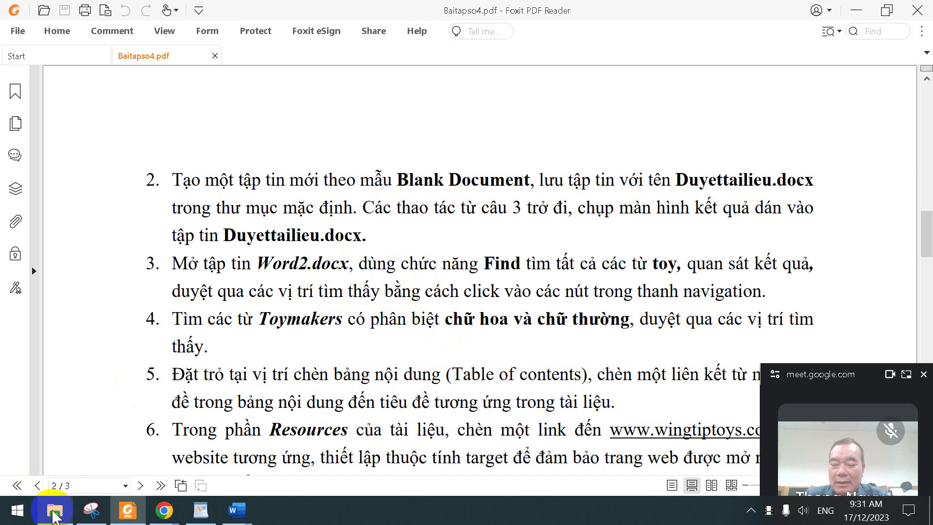
Switch to File Explorer and browse to 1ChuNhat\BaiTH_CNTTCB_Win_Word\BaiTHso4\bai2 to locate the exercise file Word2.docx.
{"action": "mouse_move", "coordinate": [54, 510]}
{"action": "left_click", "coordinate": [73, 447]}
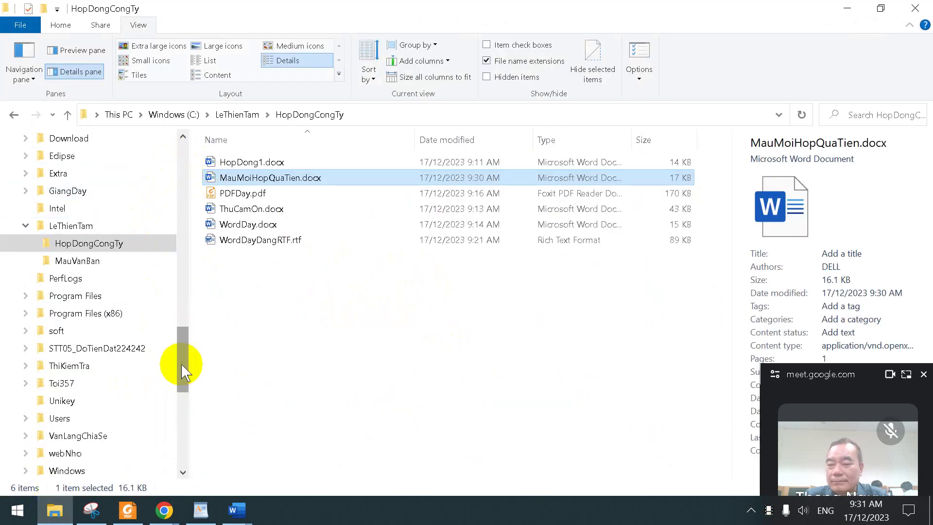
{"action": "left_click_drag", "start_coordinate": [181, 363], "coordinate": [184, 243]}
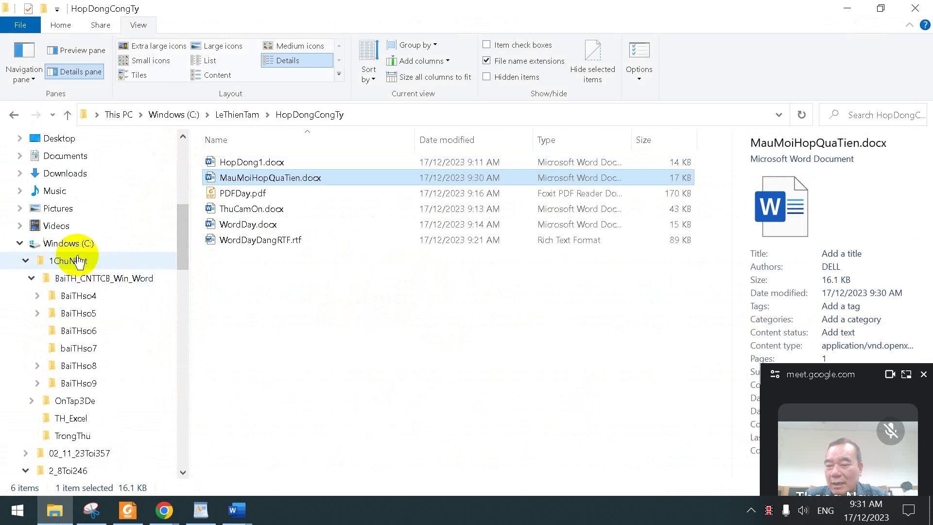
{"action": "left_click", "coordinate": [93, 280]}
{"action": "left_click", "coordinate": [88, 298]}
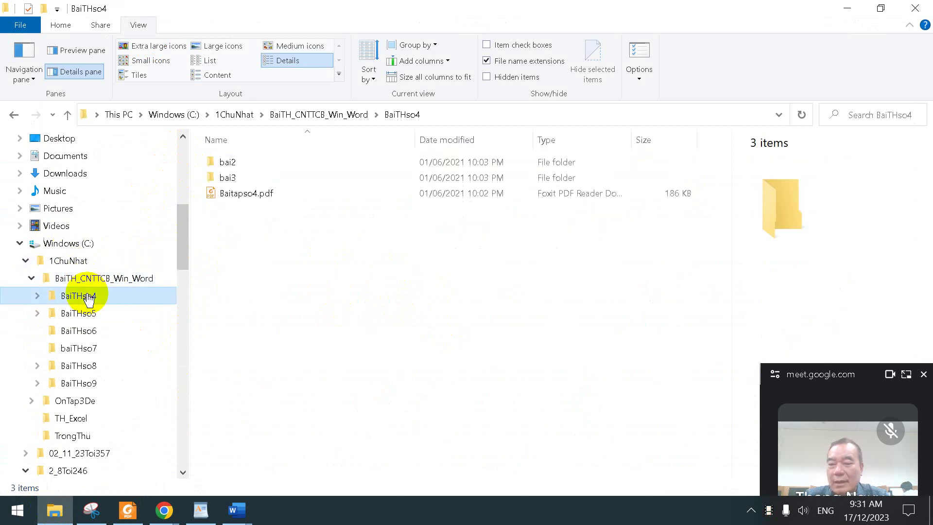
{"action": "double_click", "coordinate": [216, 162]}
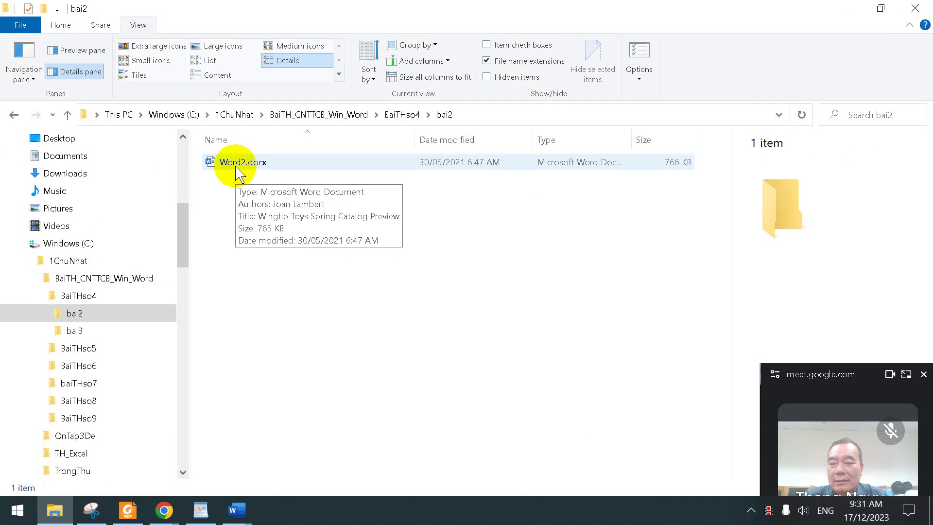
Go to the 1ChuNhat folder and try to permanently delete its BaiTH_CNTTCB_Win_Word folder.
{"action": "left_click", "coordinate": [71, 262]}
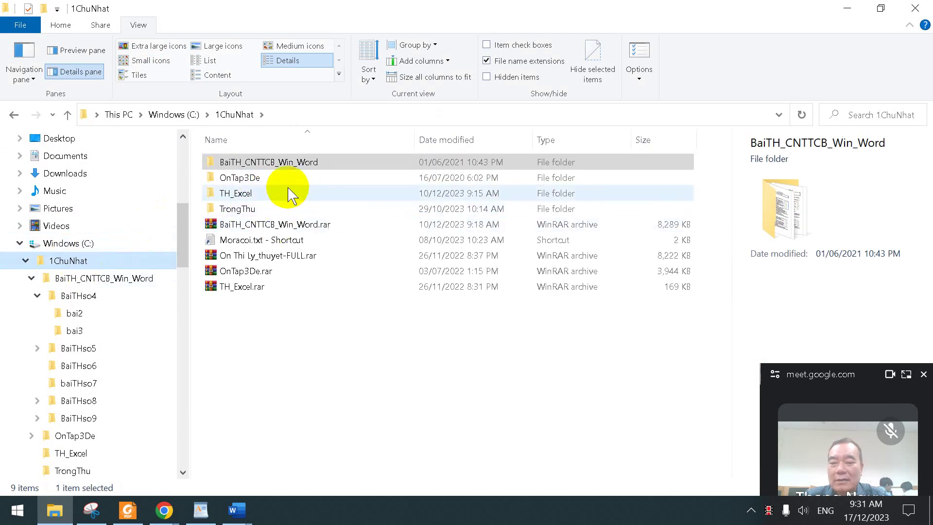
{"action": "left_click", "coordinate": [312, 317]}
{"action": "left_click", "coordinate": [307, 164]}
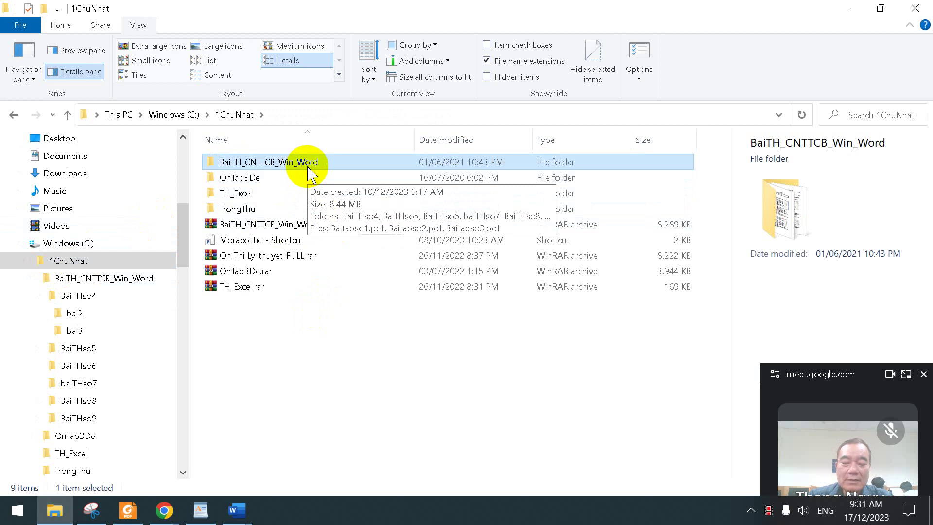
{"action": "key", "text": "shift+Delete"}
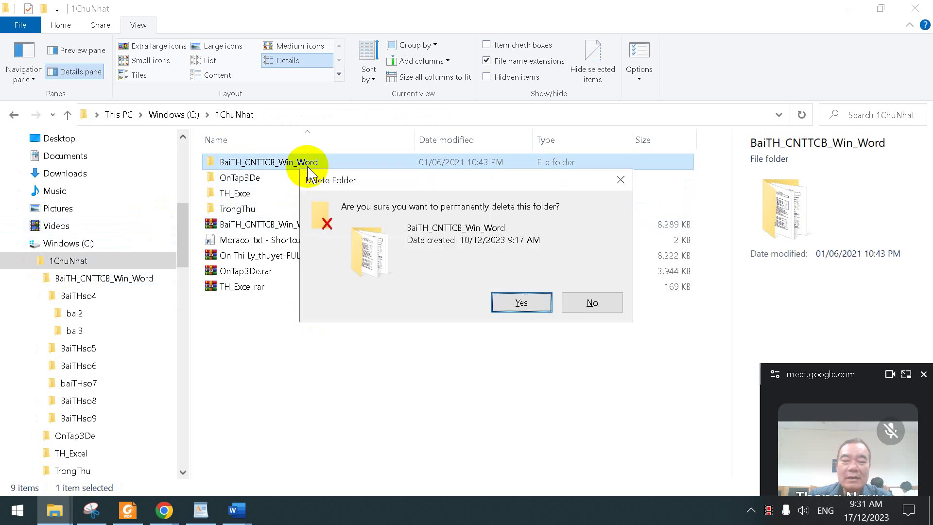
{"action": "key", "text": "Return"}
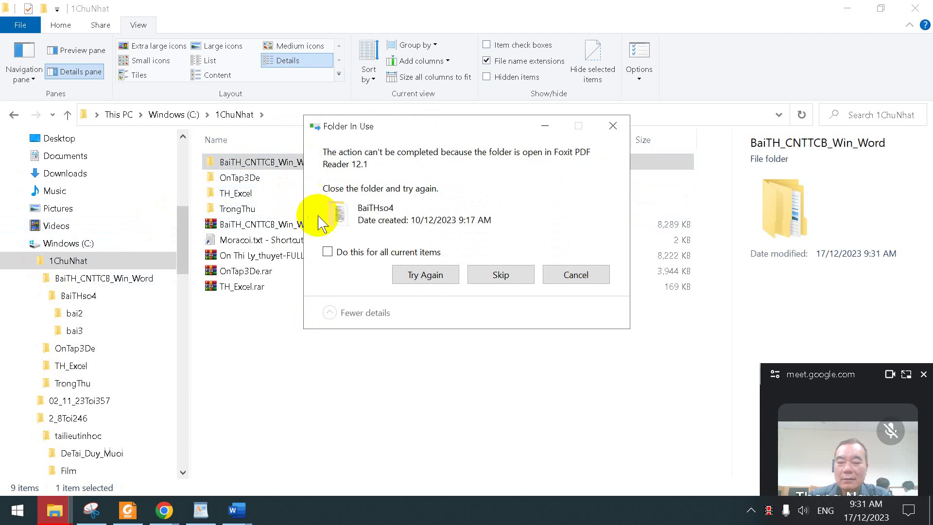
Close Foxit PDF Reader and cancel the pending folder deletion.
{"action": "left_click", "coordinate": [129, 510]}
{"action": "left_click", "coordinate": [915, 11]}
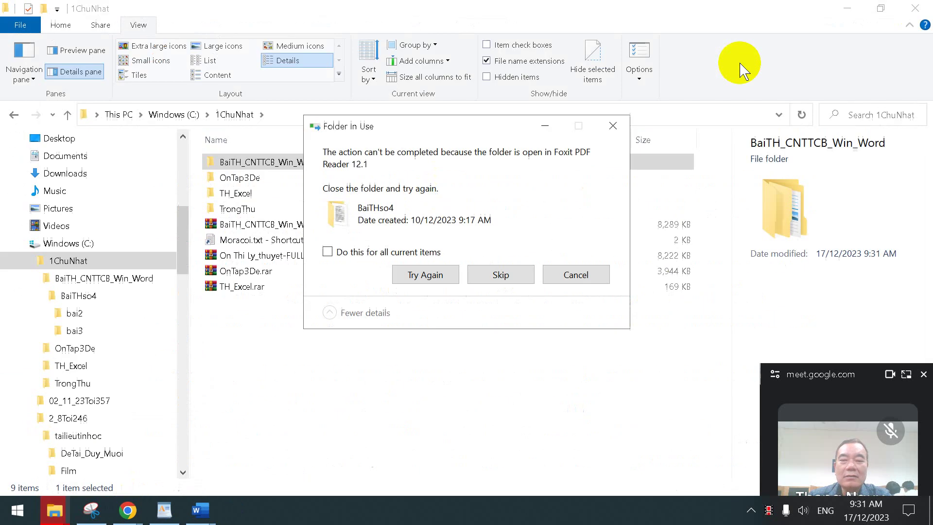
{"action": "left_click", "coordinate": [568, 274]}
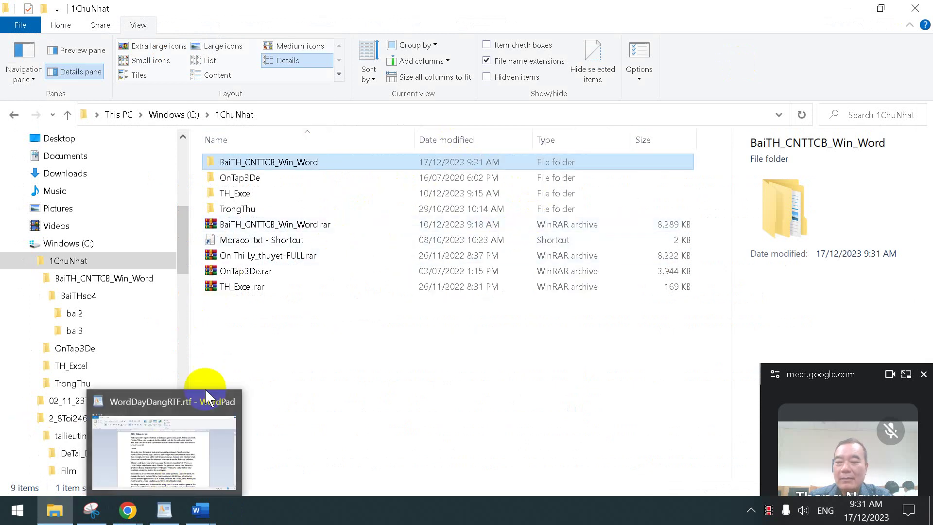
Permanently delete the BaiTH_CNTTCB_Win_Word folder and extract BaiTH_CNTTCB_Win_Word.rar directly into 1ChuNhat.
{"action": "key", "text": "shift+Delete"}
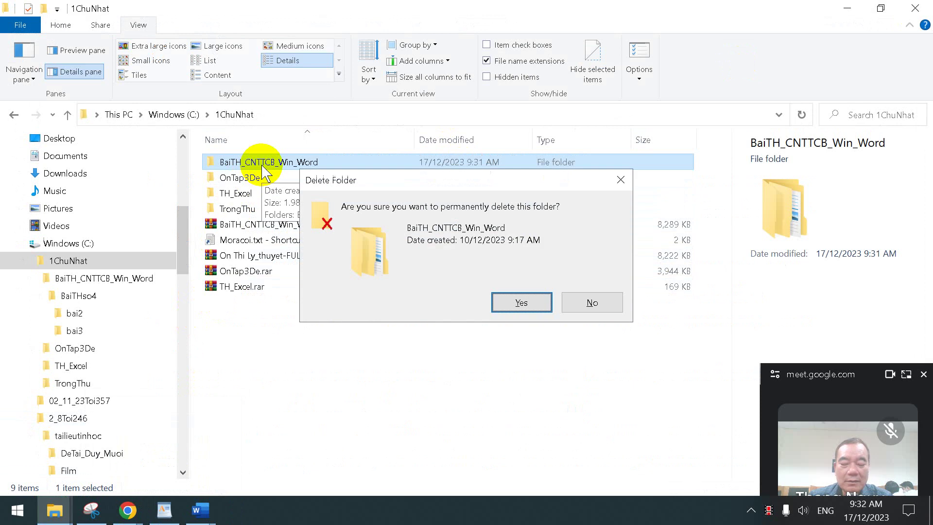
{"action": "key", "text": "Return"}
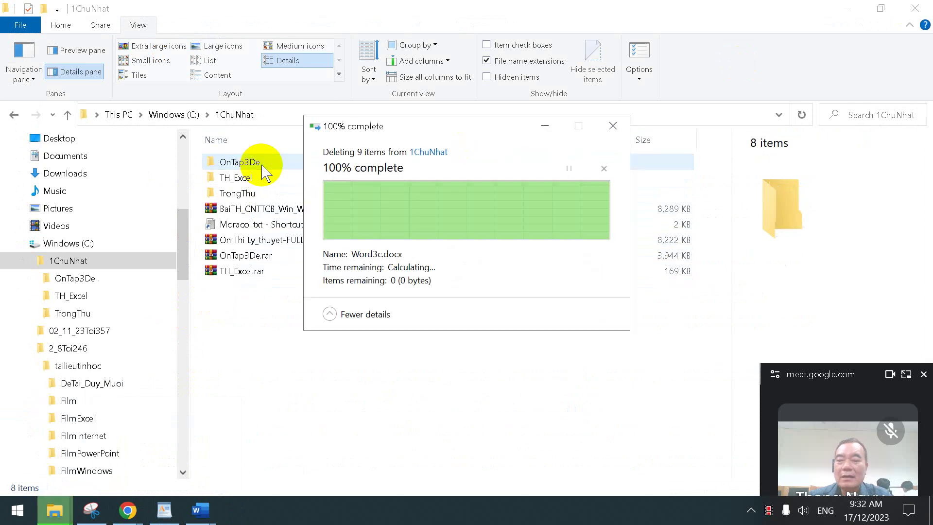
{"action": "right_click", "coordinate": [269, 218]}
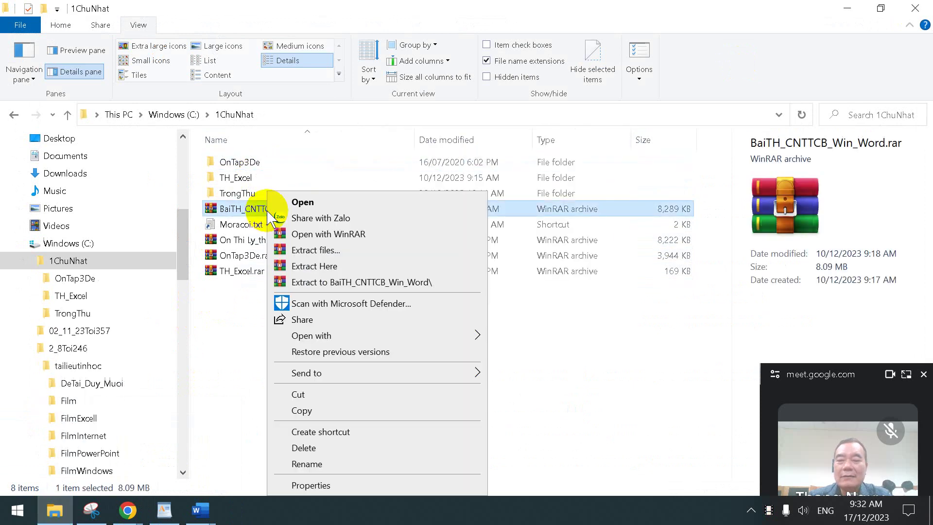
{"action": "left_click", "coordinate": [325, 268]}
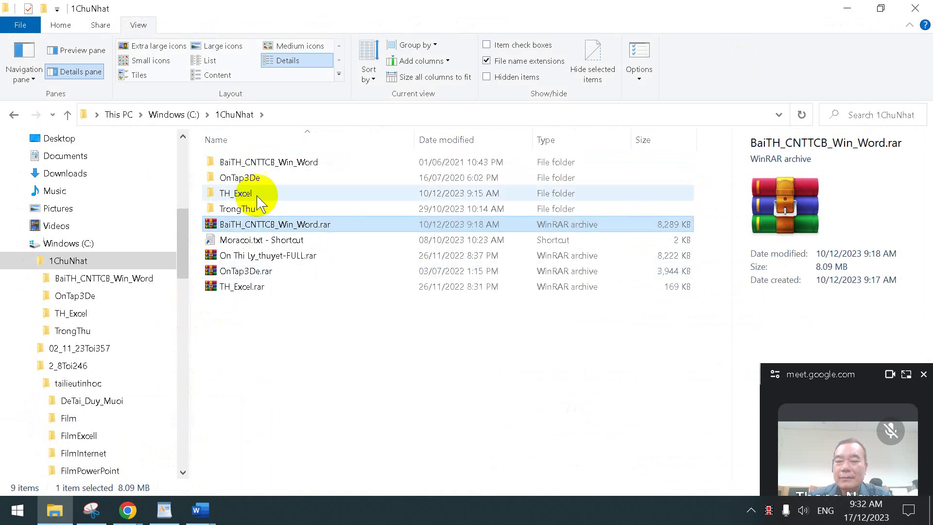
Open the exercise file Word2.docx from BaiTH_CNTTCB_Win_Word\BaiTHso4\bai2 in Word.
{"action": "double_click", "coordinate": [266, 164]}
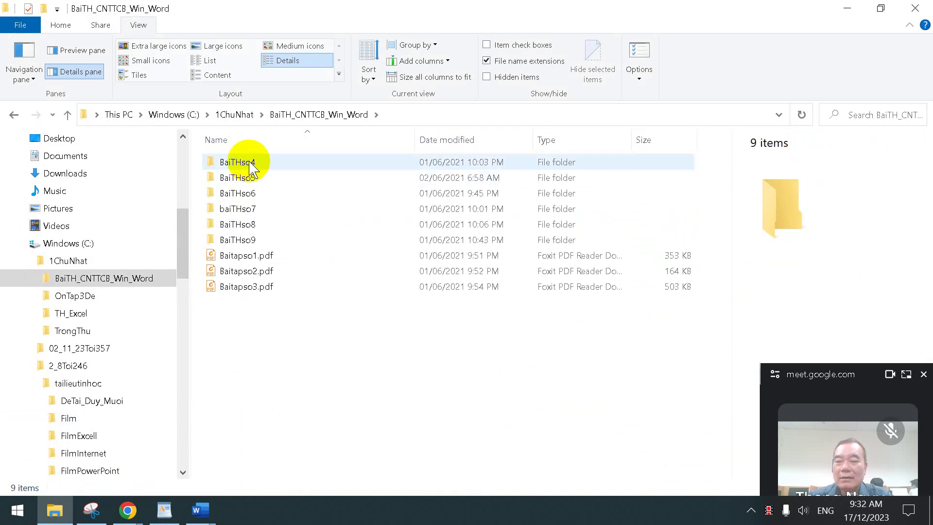
{"action": "double_click", "coordinate": [258, 164]}
{"action": "double_click", "coordinate": [235, 162]}
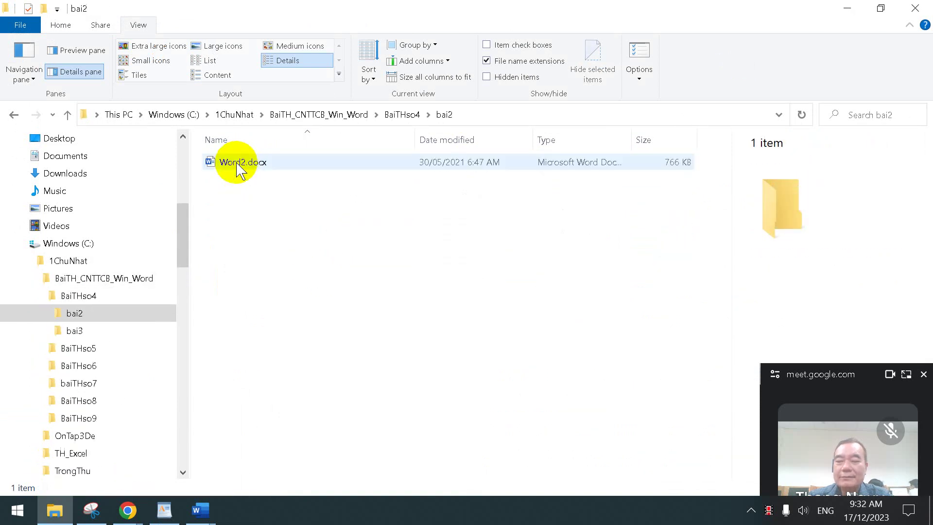
{"action": "left_click", "coordinate": [240, 163]}
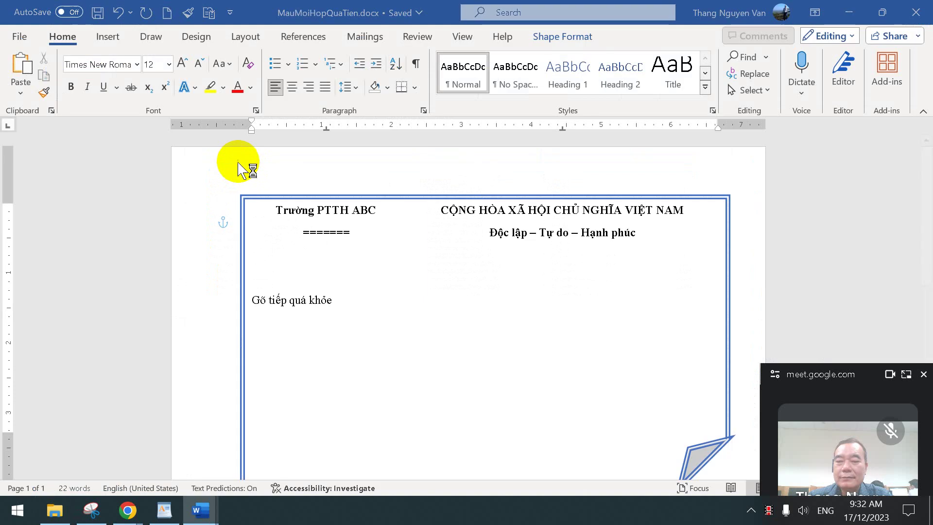
{"action": "left_click", "coordinate": [327, 292]}
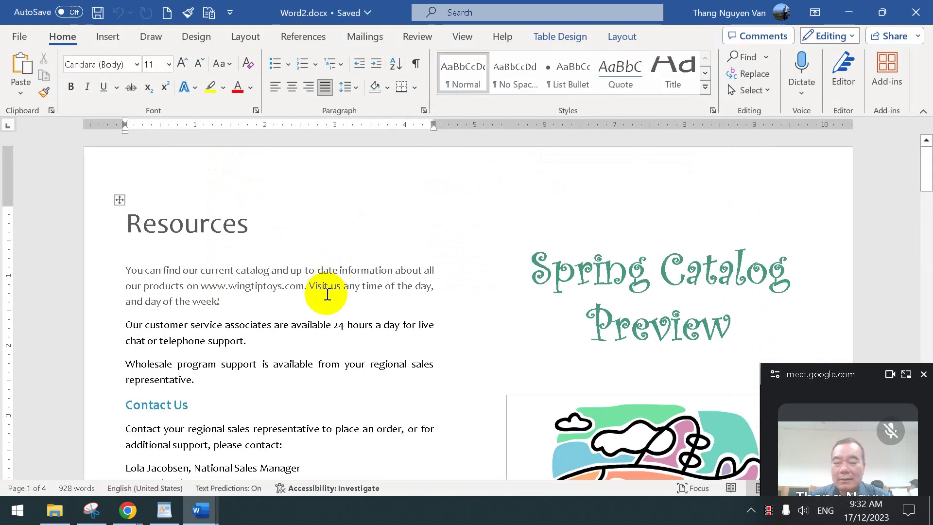
Fill a new blank document with sample text generated by =rand(10,8) and justify all its paragraphs.
{"action": "key", "text": "ctrl+w"}
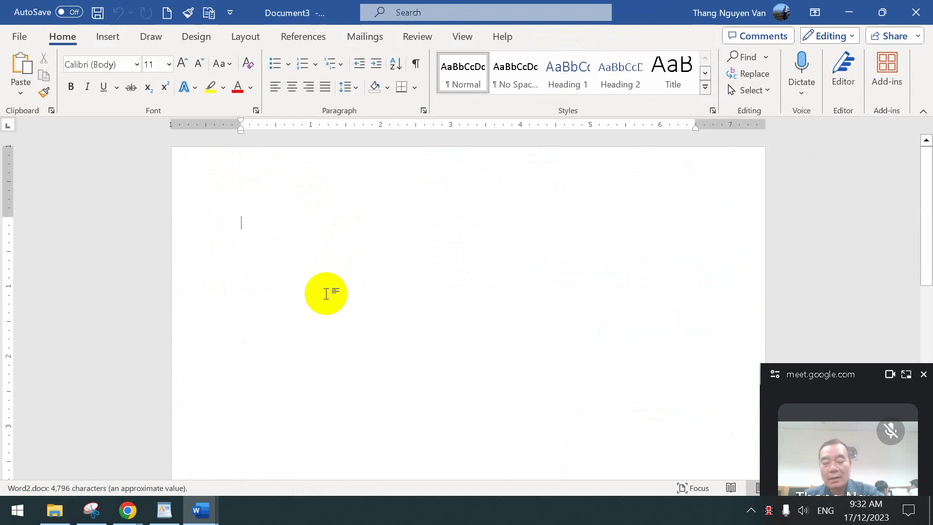
{"action": "type", "text": "=rand(10,8"}
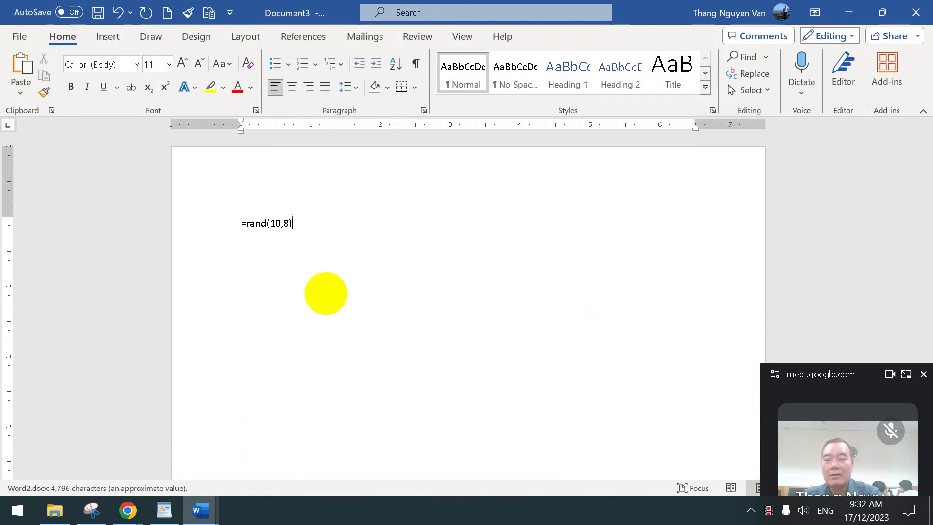
{"action": "key", "text": "Return"}
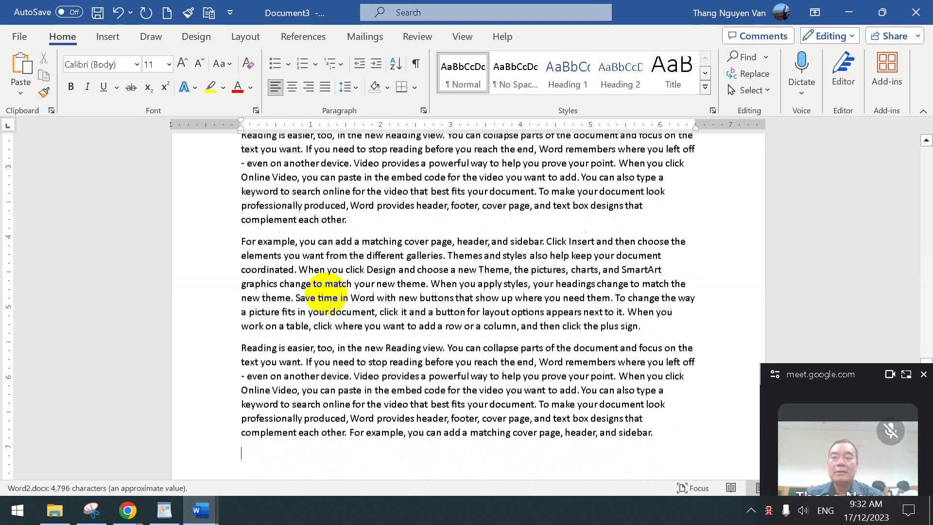
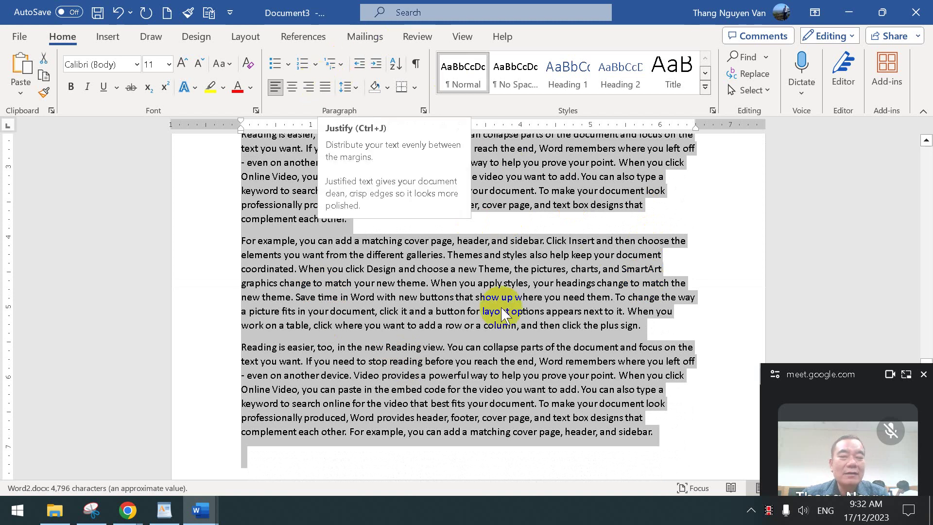
{"action": "key", "text": "ctrl+j"}
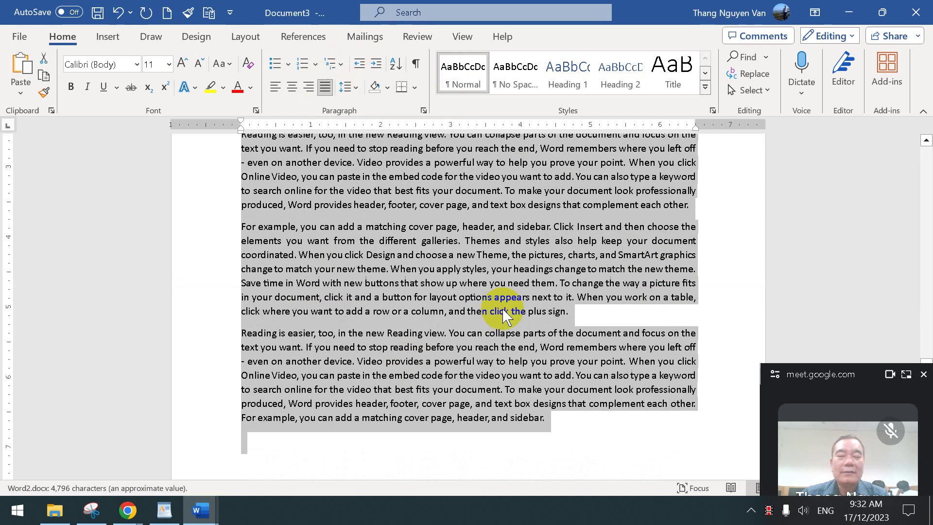
{"action": "left_click", "coordinate": [487, 407]}
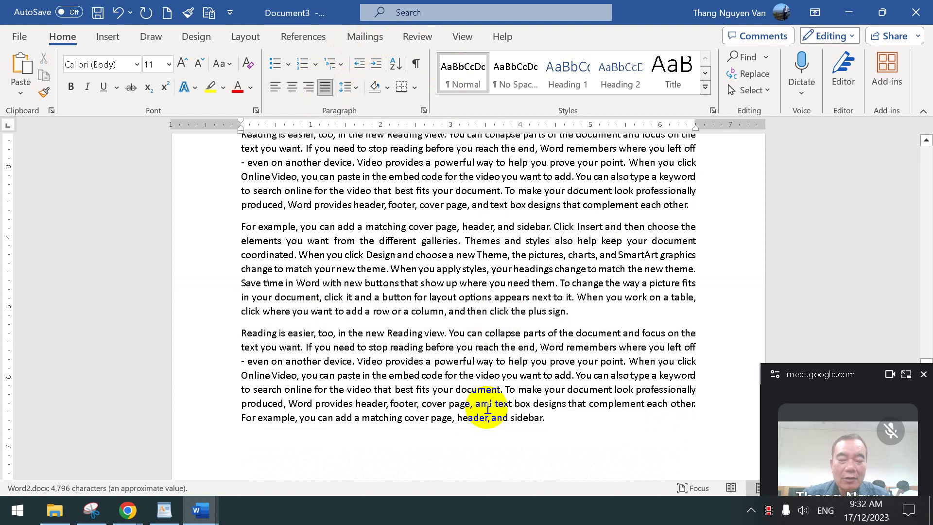
{"action": "key", "text": "ctrl+Home"}
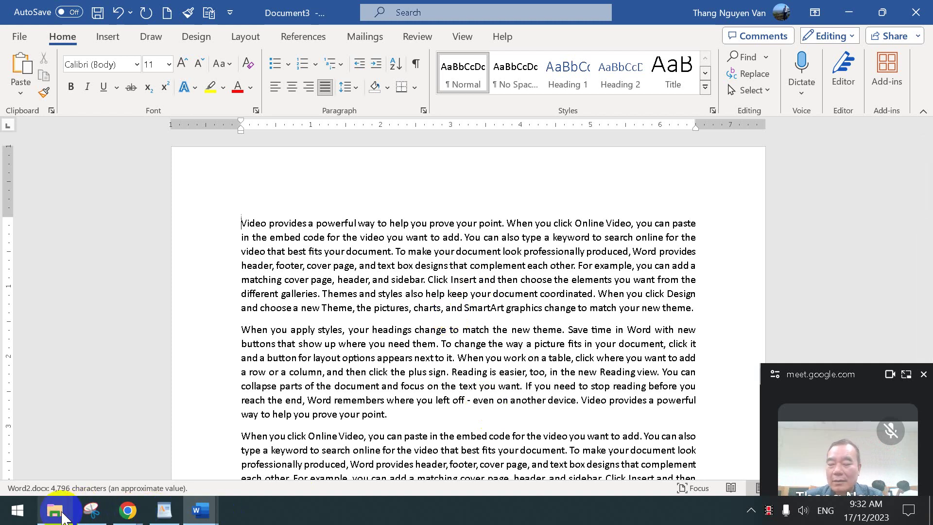
Switch to File Explorer, open Baitapso4.pdf from the BaiTHso4 folder and examine Bài 2 question 3 on using Find.
{"action": "left_click", "coordinate": [55, 510]}
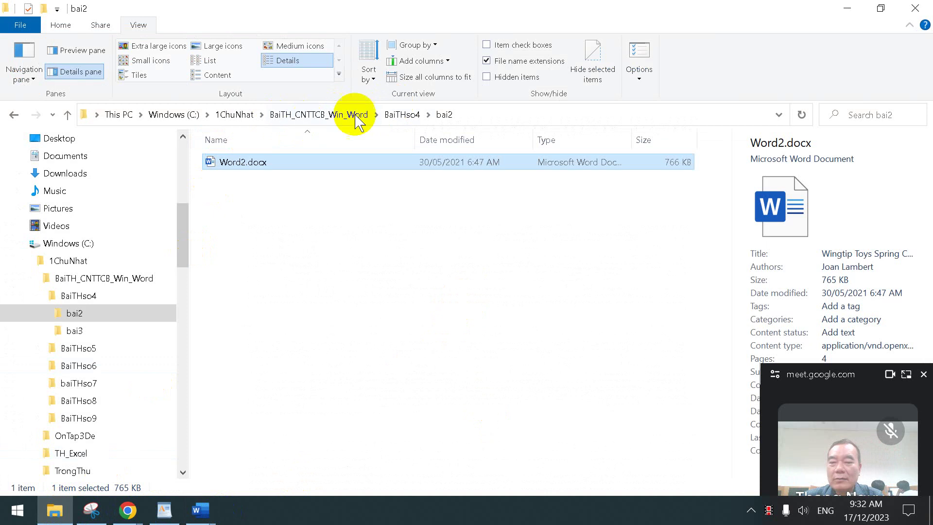
{"action": "left_click", "coordinate": [94, 298]}
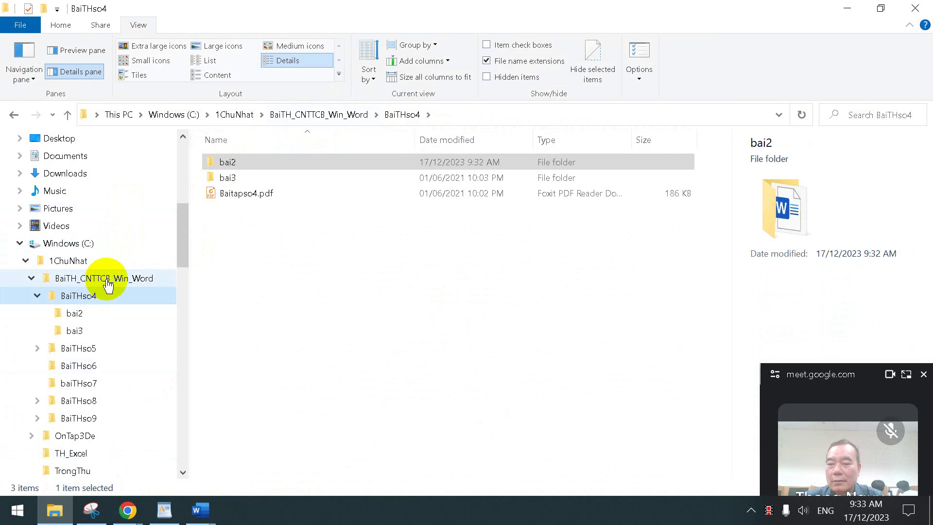
{"action": "double_click", "coordinate": [225, 193]}
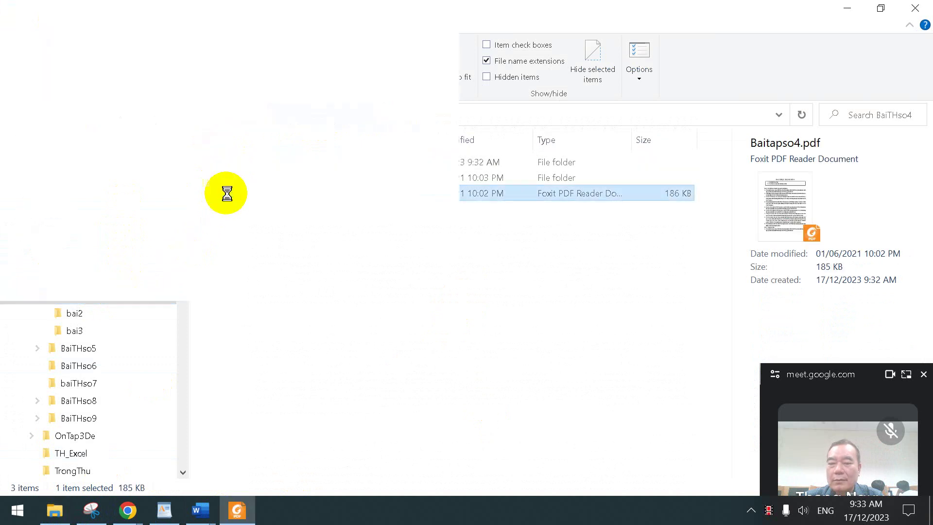
{"action": "scroll", "coordinate": [448, 235], "scroll_direction": "down", "scroll_amount": 10}
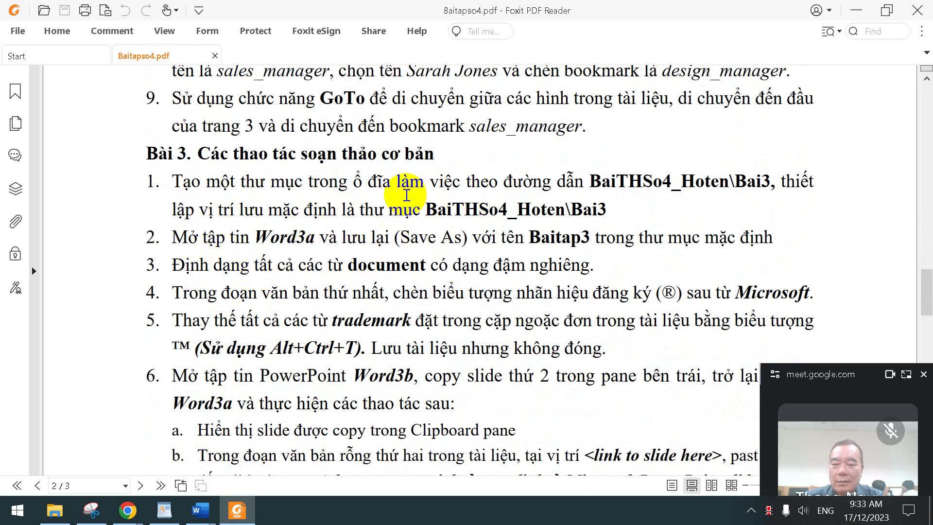
{"action": "scroll", "coordinate": [406, 195], "scroll_direction": "up", "scroll_amount": 7}
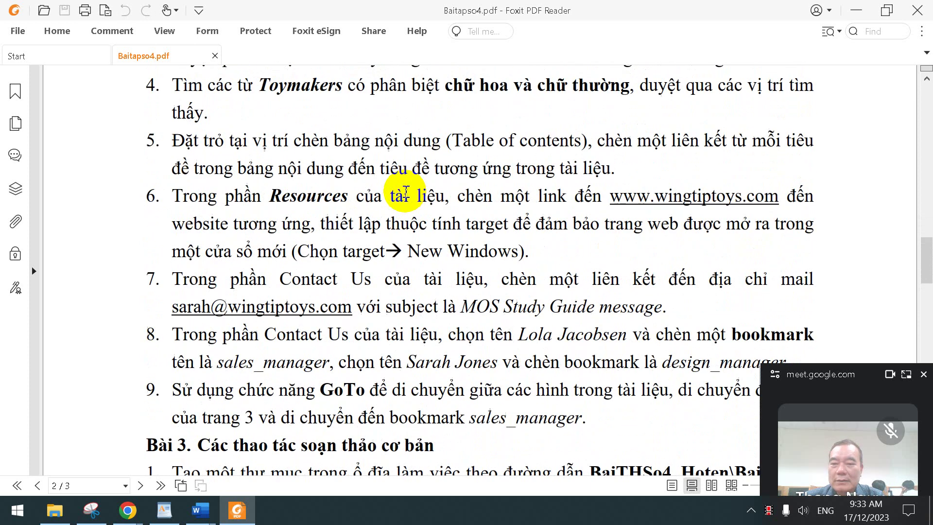
{"action": "scroll", "coordinate": [406, 191], "scroll_direction": "up", "scroll_amount": 3}
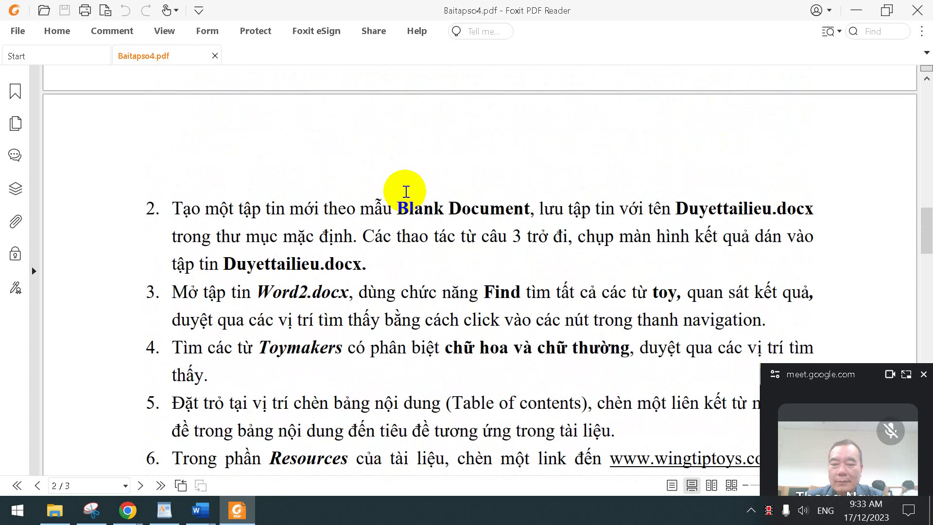
{"action": "scroll", "coordinate": [406, 190], "scroll_direction": "down", "scroll_amount": 1}
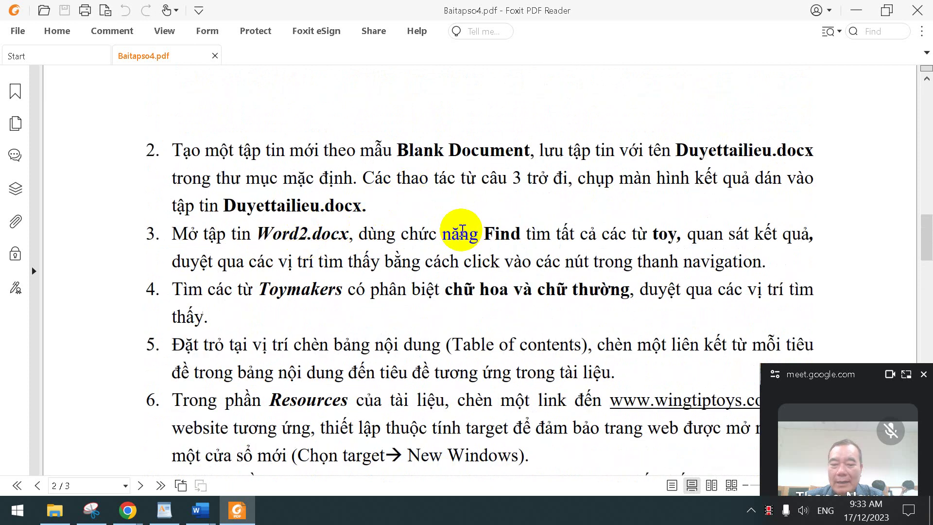
{"action": "triple_click", "coordinate": [607, 234]}
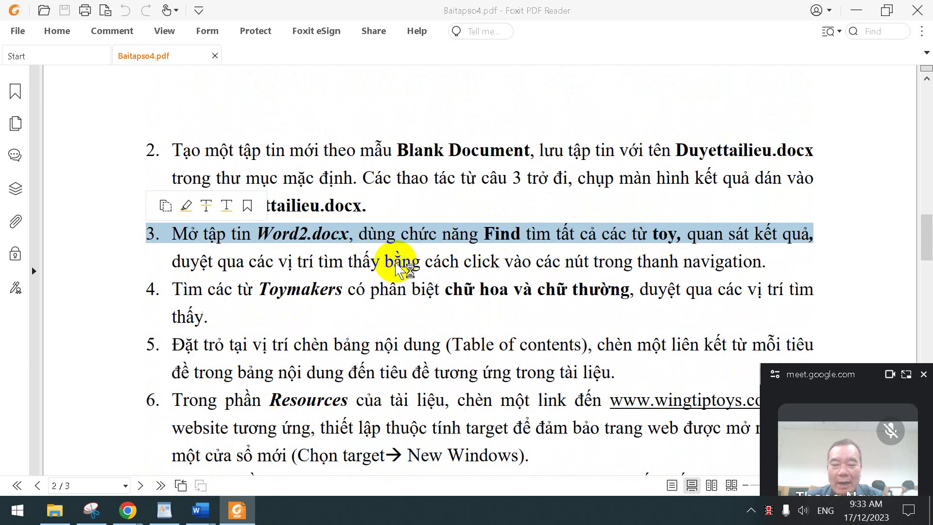
Switch to Document3 in Word and search the text for "you" with the basic Find command.
{"action": "mouse_move", "coordinate": [200, 510]}
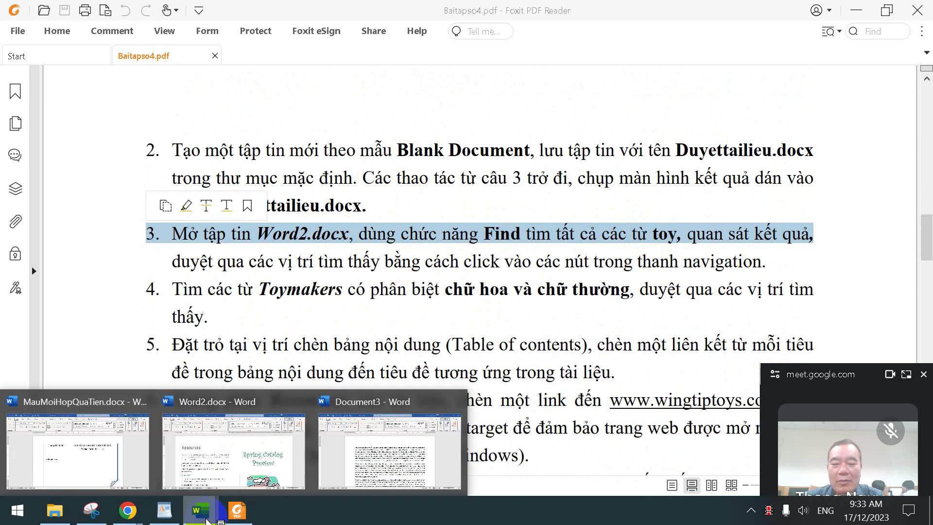
{"action": "left_click", "coordinate": [397, 440]}
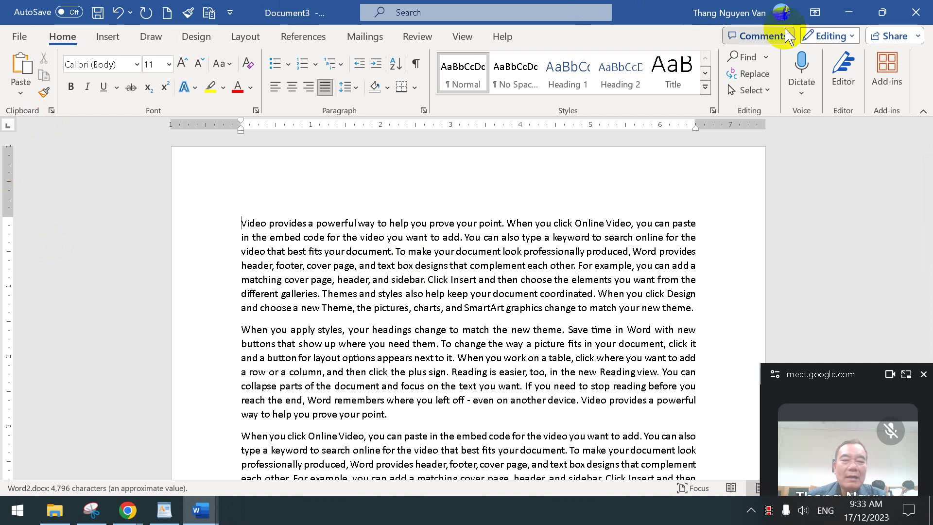
{"action": "left_click", "coordinate": [748, 58]}
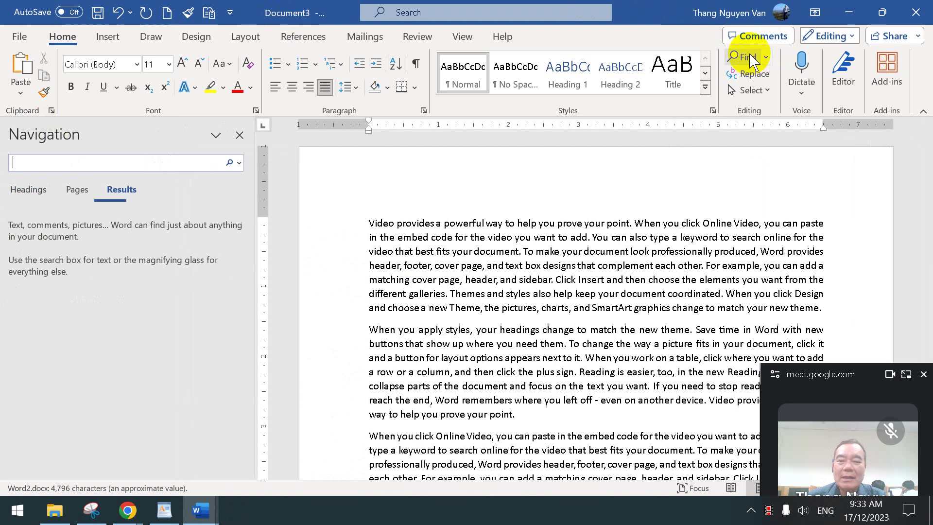
{"action": "type", "text": "y"}
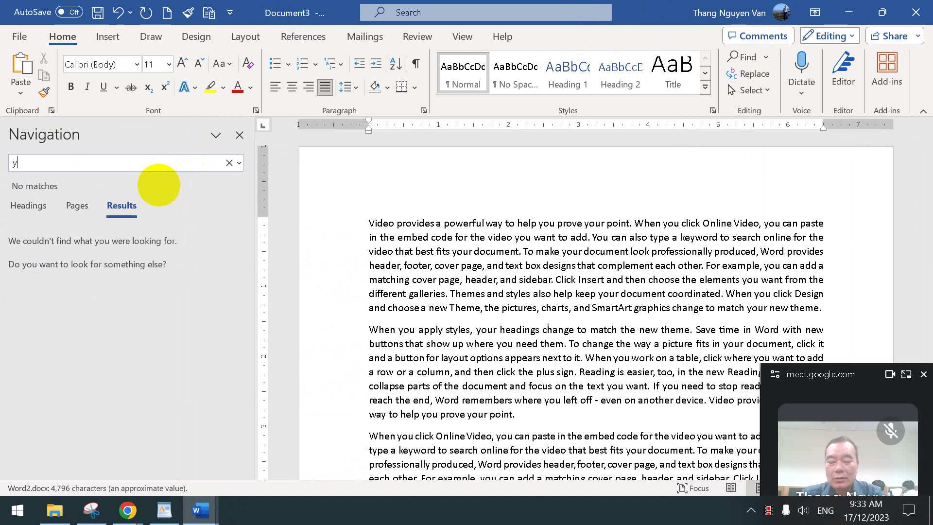
{"action": "type", "text": "ou"}
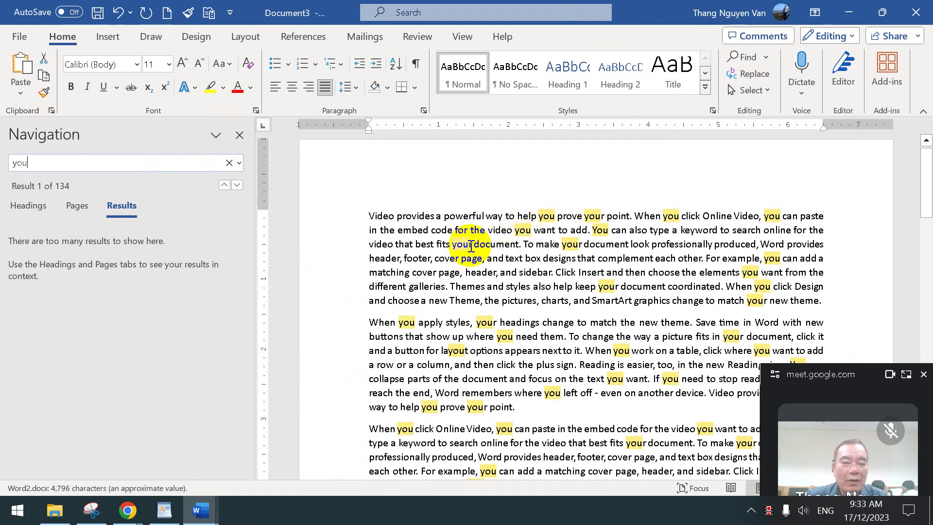
{"action": "left_click", "coordinate": [559, 258]}
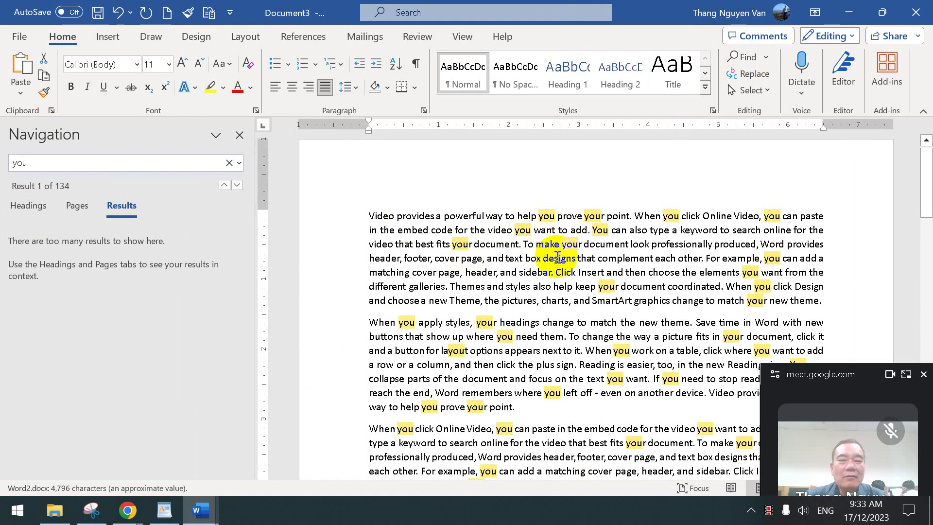
Close the Navigation pane and set up an Advanced Find for "you" that matches whole words only.
{"action": "left_click", "coordinate": [764, 58]}
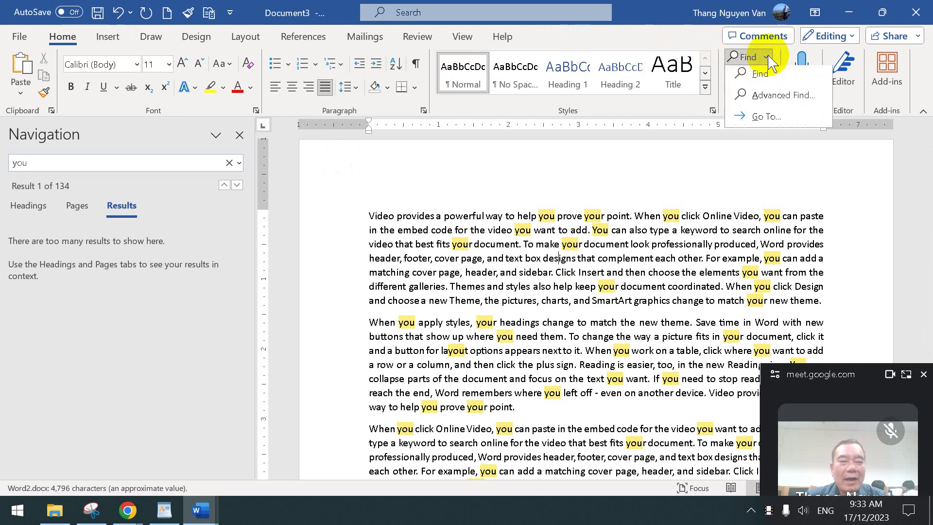
{"action": "left_click", "coordinate": [768, 99]}
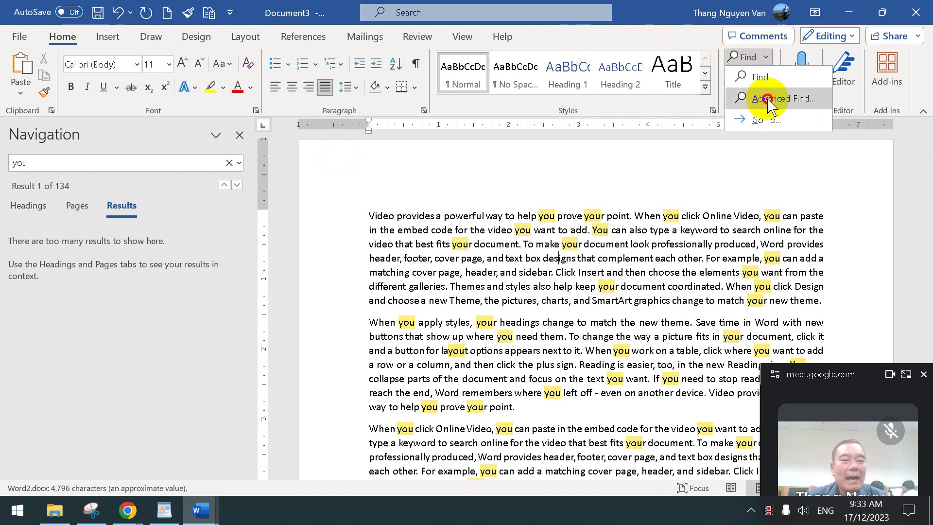
{"action": "left_click", "coordinate": [239, 135]}
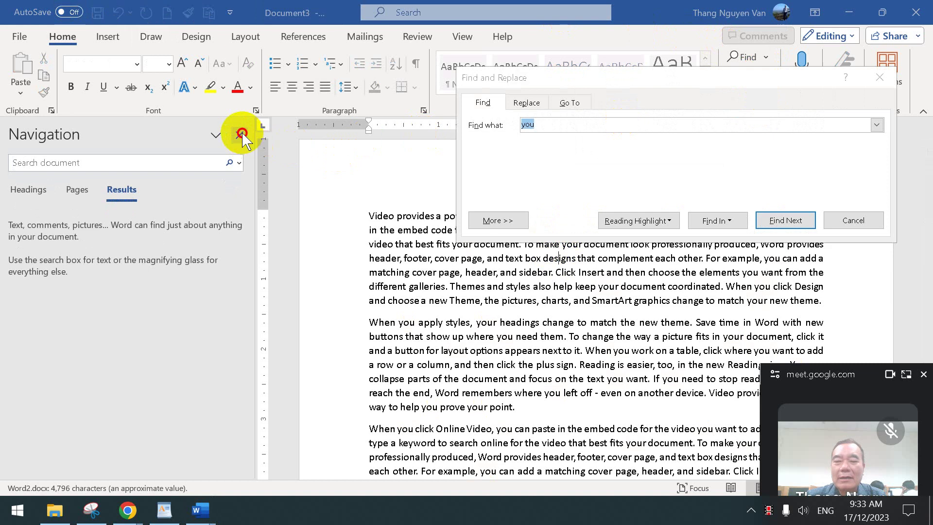
{"action": "left_click", "coordinate": [509, 221]}
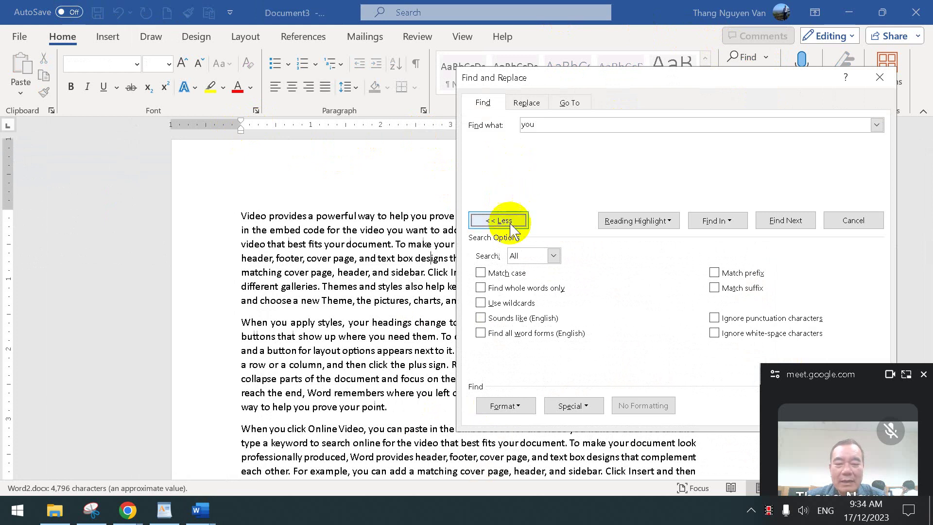
{"action": "left_click", "coordinate": [482, 289]}
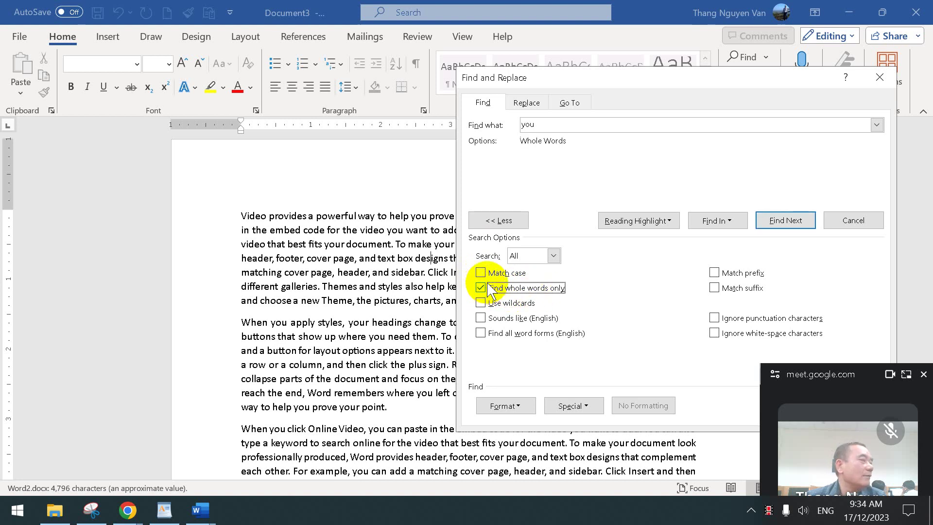
Step through the whole-word matches of "you" with Find Next, moving the Find and Replace dialog clear of the matches.
{"action": "left_click", "coordinate": [246, 219]}
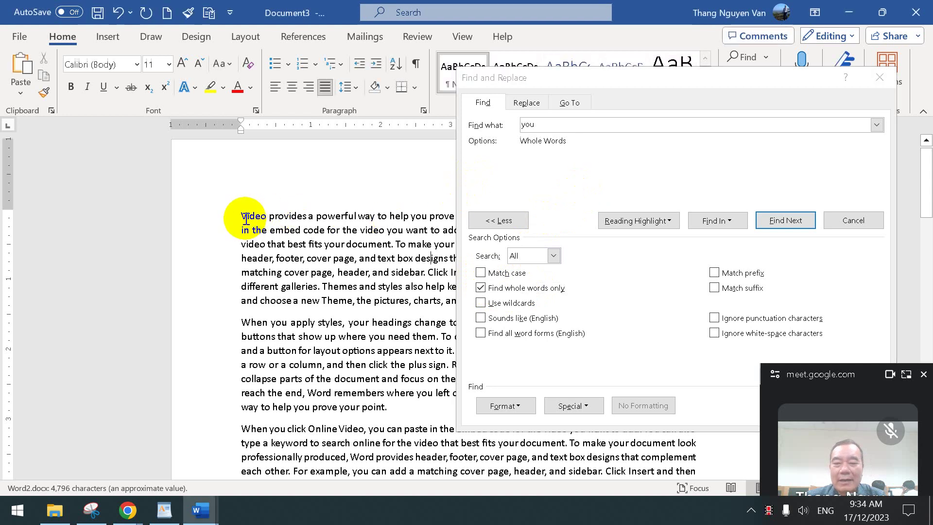
{"action": "left_click", "coordinate": [799, 230]}
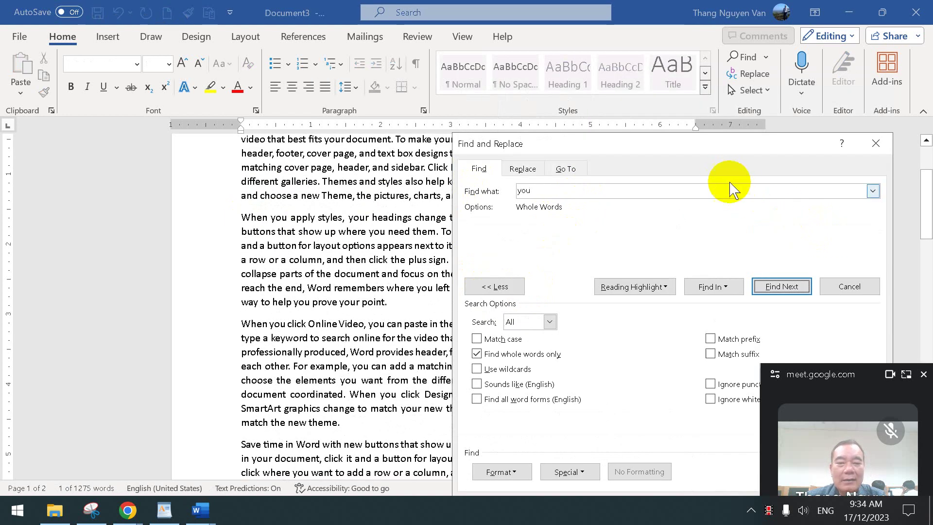
{"action": "left_click", "coordinate": [781, 286]}
{"action": "left_click_drag", "start_coordinate": [656, 153], "coordinate": [642, 279]}
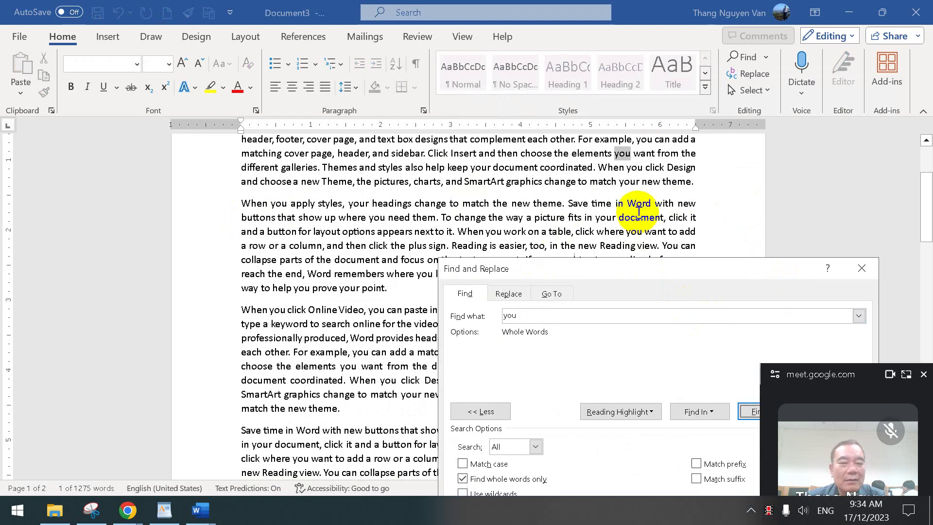
{"action": "left_click", "coordinate": [748, 412]}
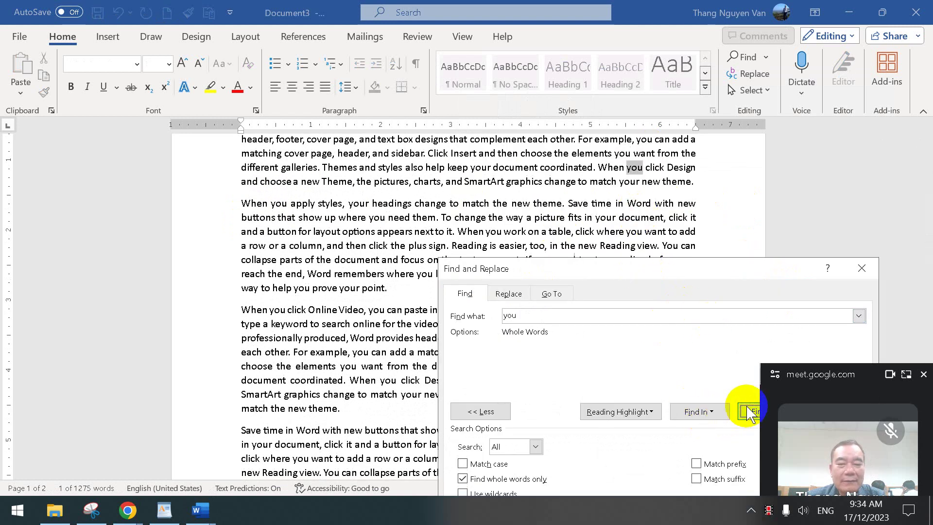
{"action": "left_click_drag", "start_coordinate": [663, 272], "coordinate": [428, 210]}
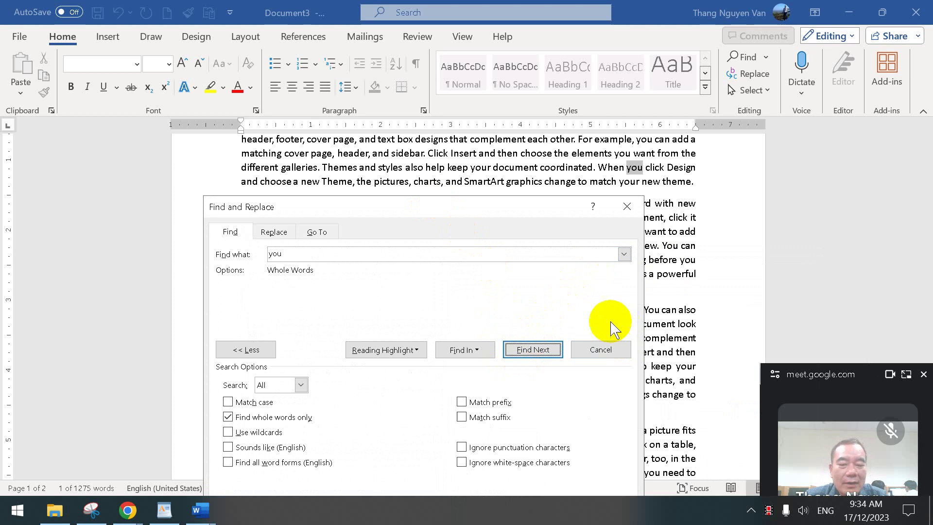
Find further whole-word occurrences of "you" and reposition the Find and Replace dialog to reveal the matched text.
{"action": "left_click", "coordinate": [534, 355]}
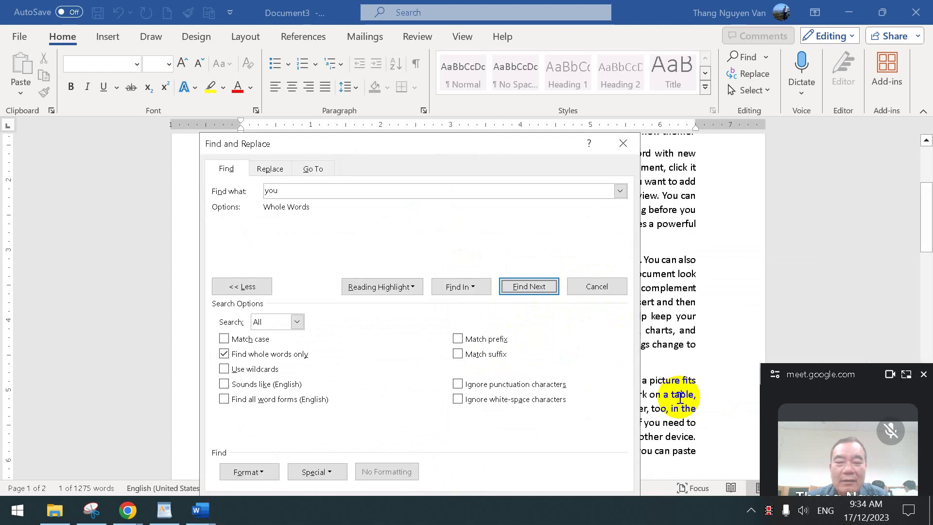
{"action": "key", "text": "Return"}
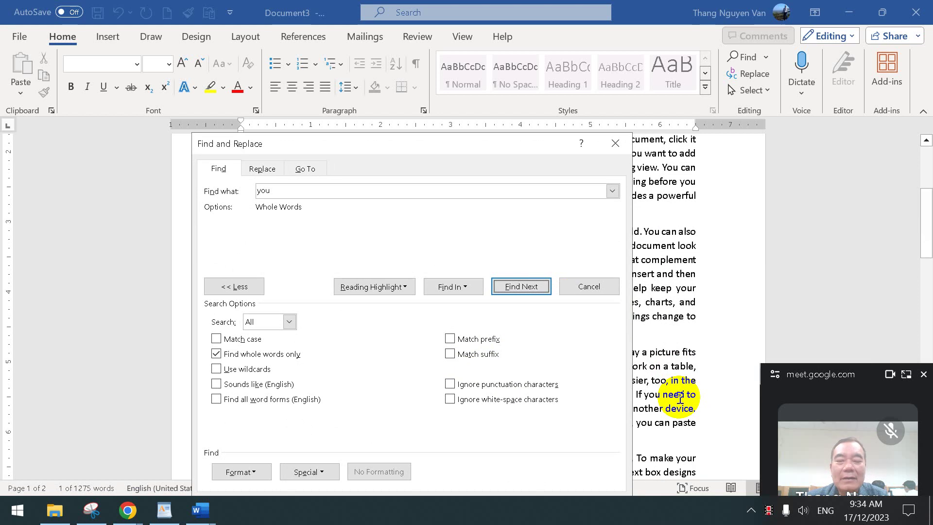
{"action": "left_click_drag", "start_coordinate": [502, 148], "coordinate": [545, 200]}
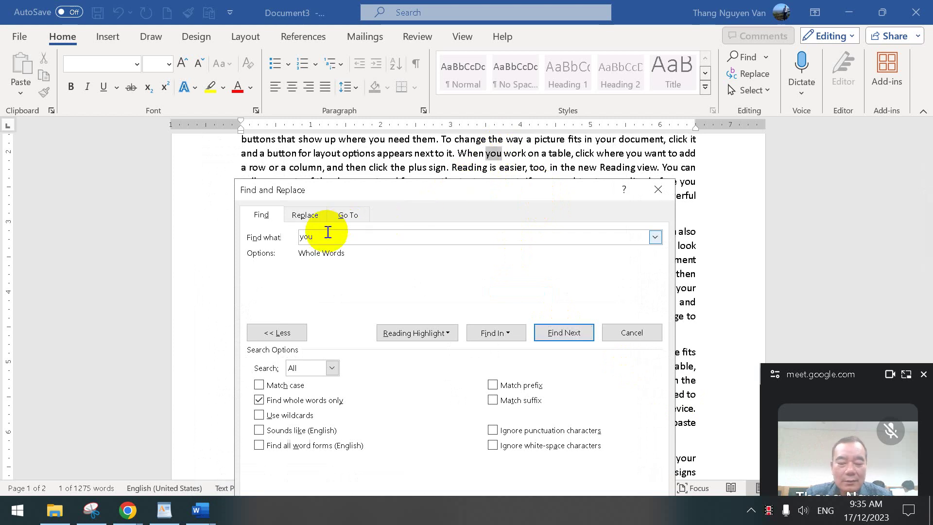
Change the search term to "You" and find its next whole-word match from the first paragraph, without matching case.
{"action": "scroll", "coordinate": [693, 267], "scroll_direction": "up", "scroll_amount": 5}
{"action": "left_click", "coordinate": [703, 206]}
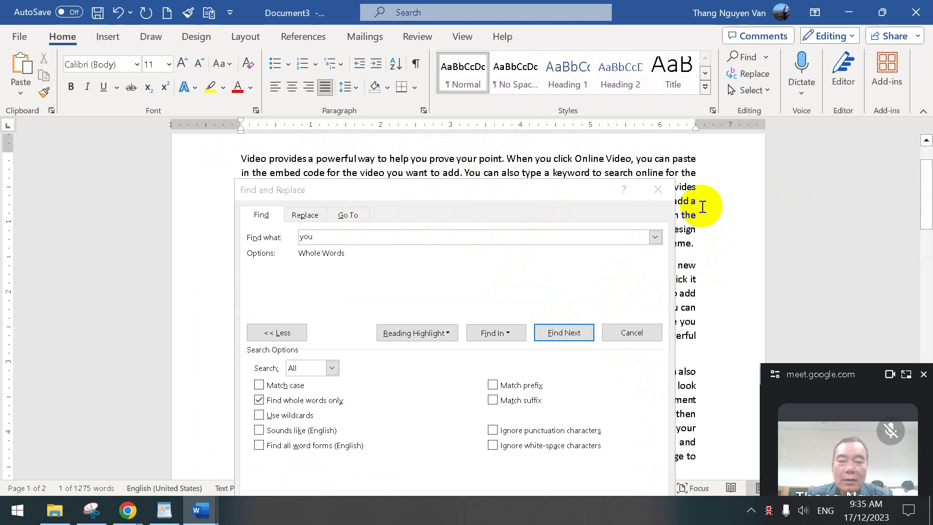
{"action": "scroll", "coordinate": [405, 160], "scroll_direction": "up", "scroll_amount": 3}
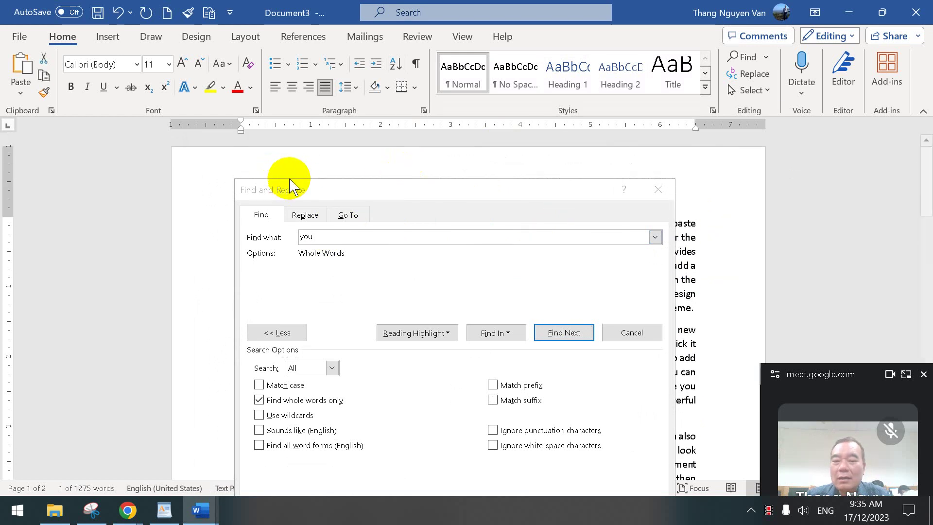
{"action": "scroll", "coordinate": [271, 168], "scroll_direction": "down", "scroll_amount": 3}
{"action": "left_click", "coordinate": [321, 238]}
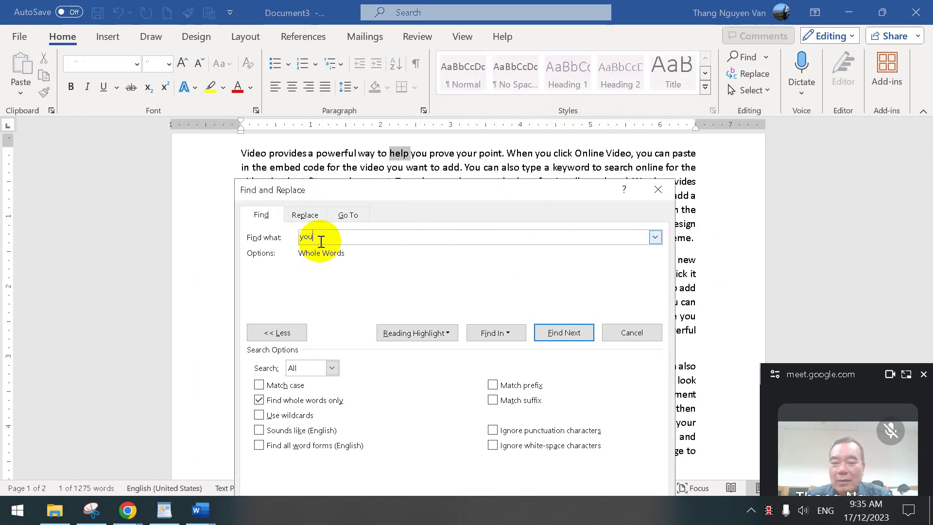
{"action": "type", "text": "yo"}
{"action": "key", "text": "BackSpace"}
{"action": "key", "text": "BackSpace"}
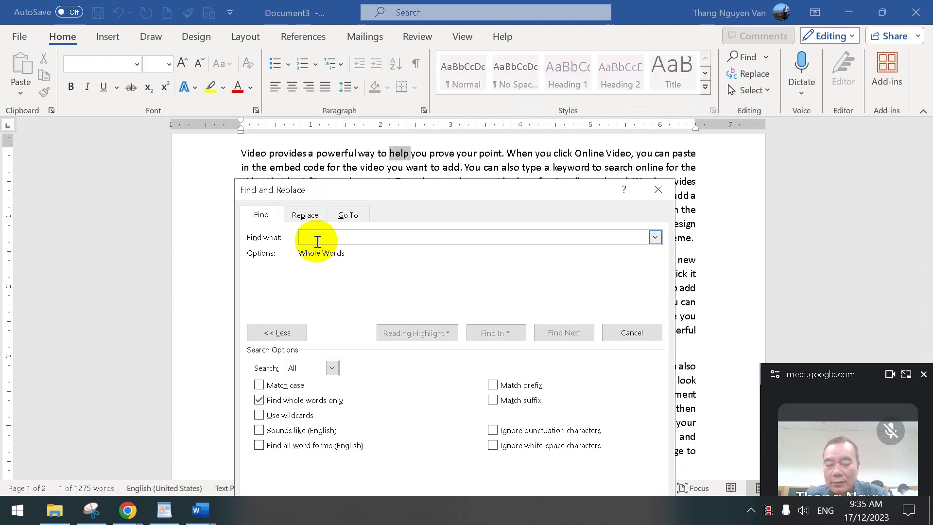
{"action": "type", "text": "You"}
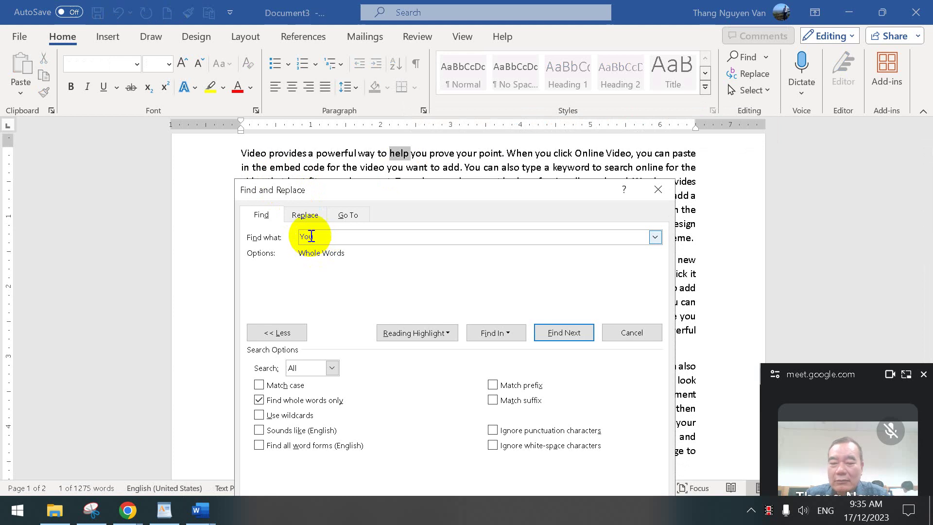
{"action": "left_click", "coordinate": [242, 153]}
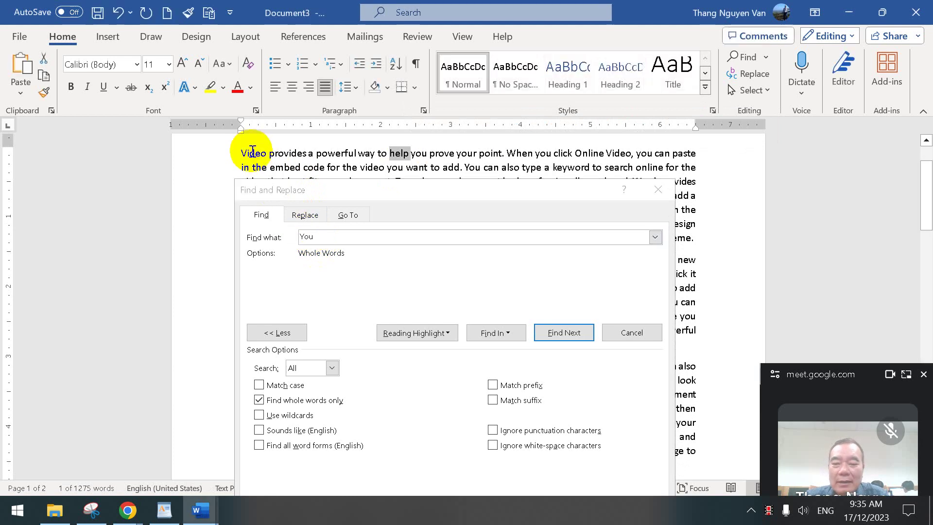
{"action": "left_click", "coordinate": [556, 331]}
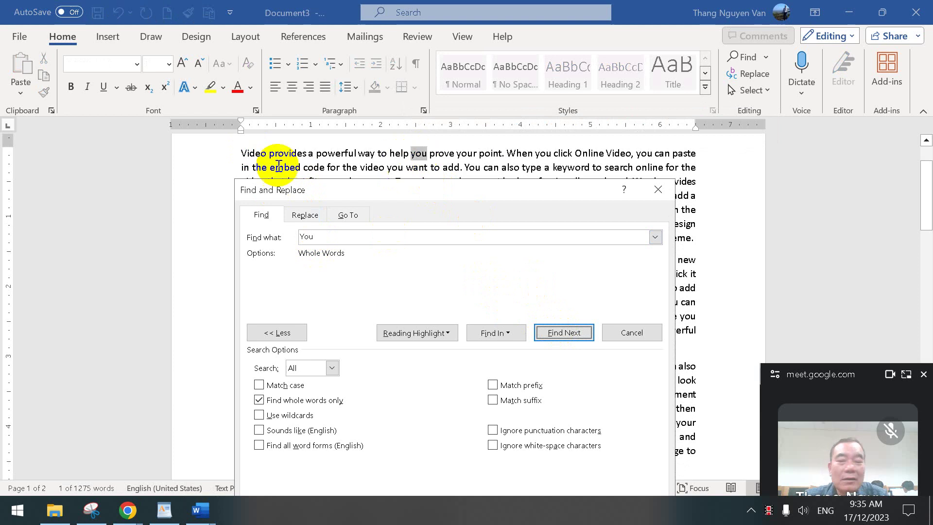
Turn on Match case, find the capitalised "You" in the first paragraph, and close the Find and Replace dialog.
{"action": "left_click", "coordinate": [248, 155]}
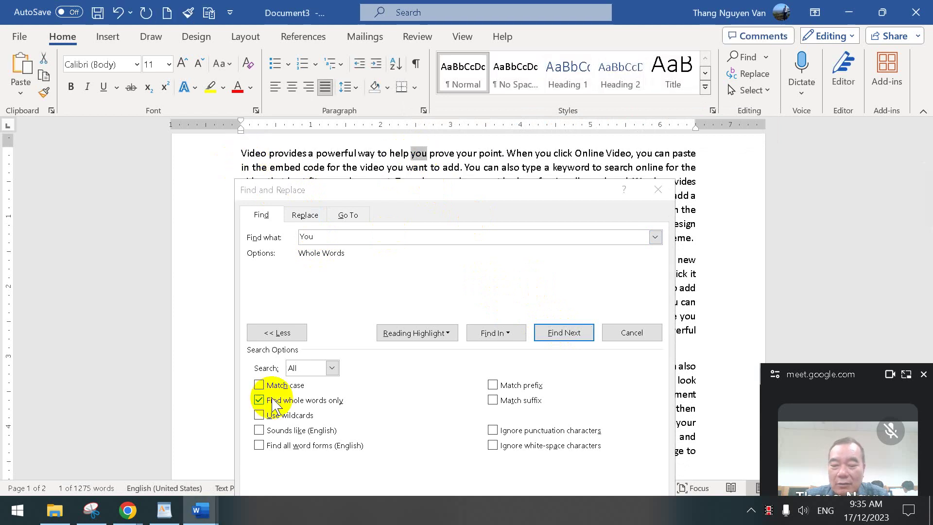
{"action": "left_click", "coordinate": [259, 384]}
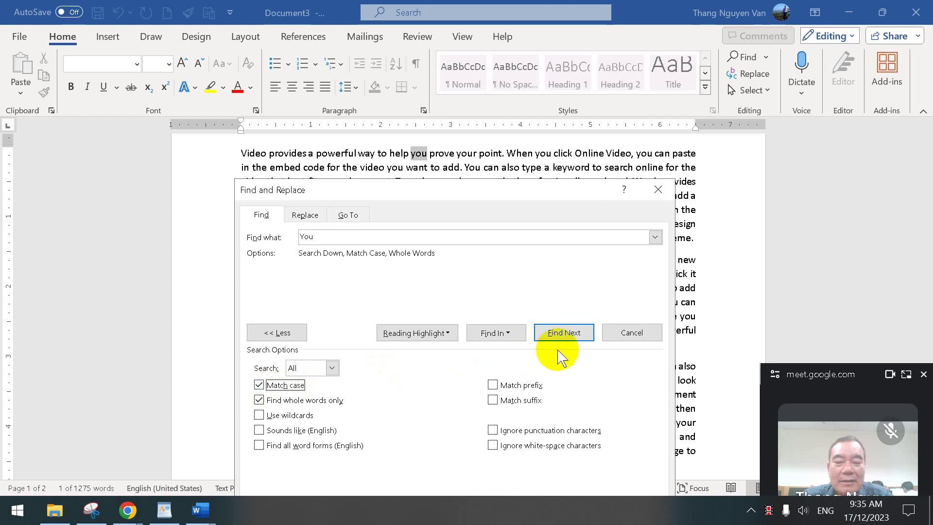
{"action": "left_click", "coordinate": [564, 336]}
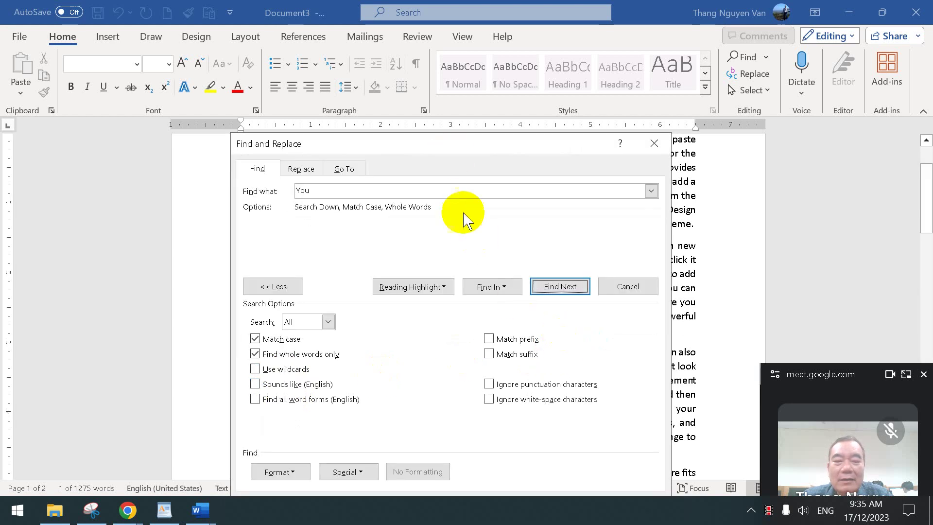
{"action": "left_click_drag", "start_coordinate": [616, 275], "coordinate": [616, 275]}
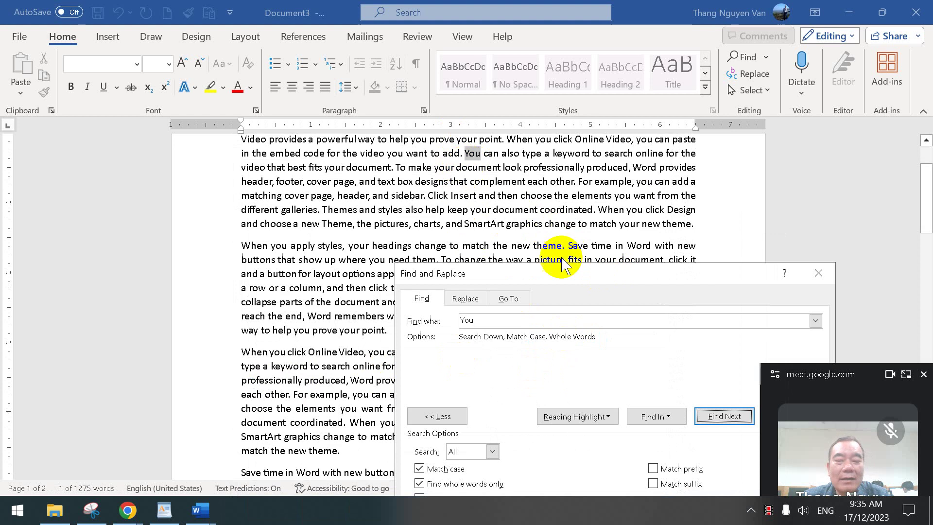
{"action": "left_click_drag", "start_coordinate": [562, 272], "coordinate": [365, 107]}
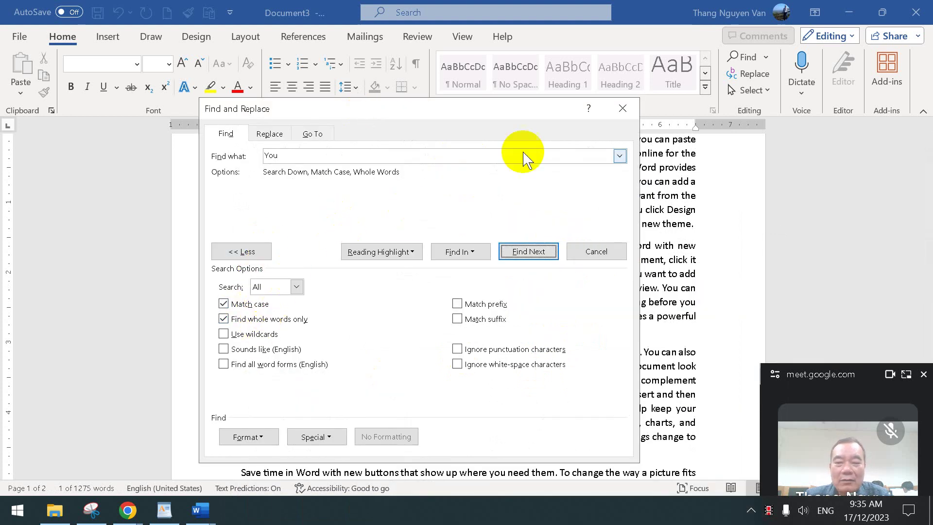
{"action": "left_click", "coordinate": [622, 108]}
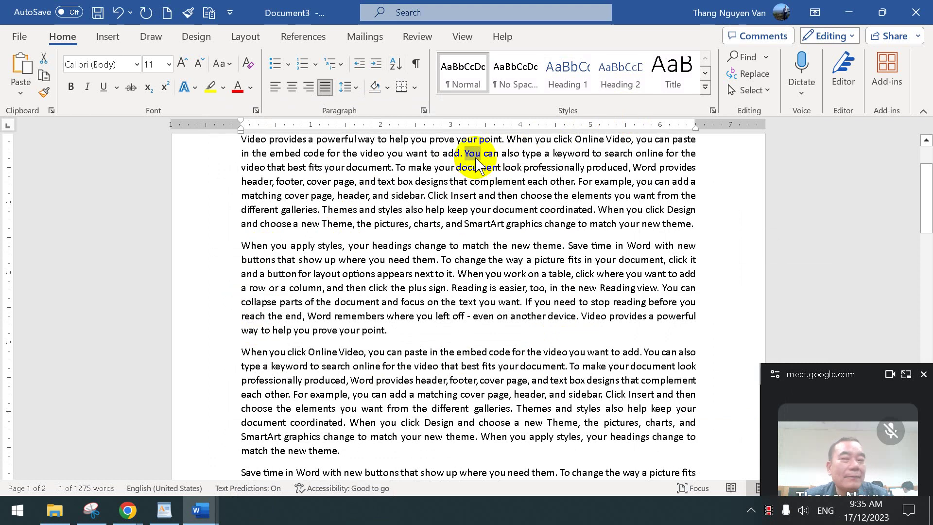
Compare the Replace and Find settings in the Find and Replace dialog and close it.
{"action": "left_click", "coordinate": [738, 78]}
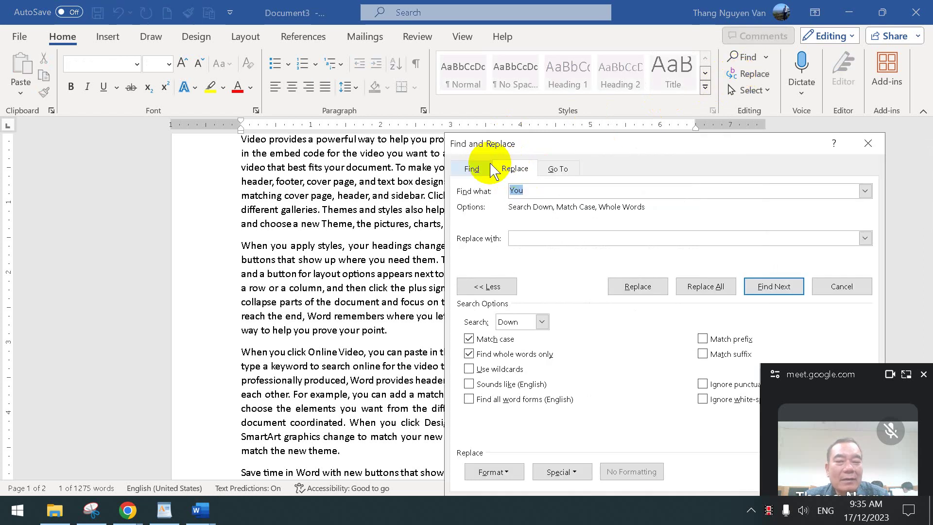
{"action": "left_click", "coordinate": [467, 169]}
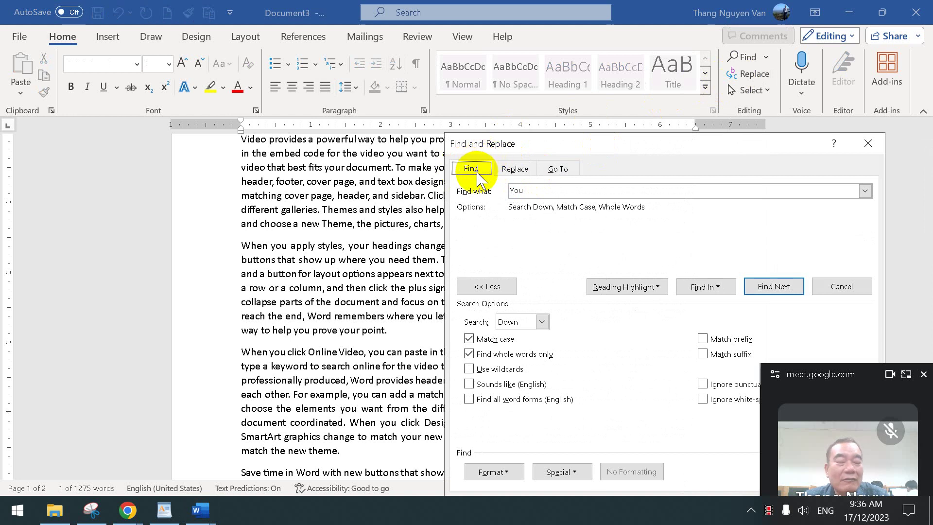
{"action": "left_click", "coordinate": [514, 169]}
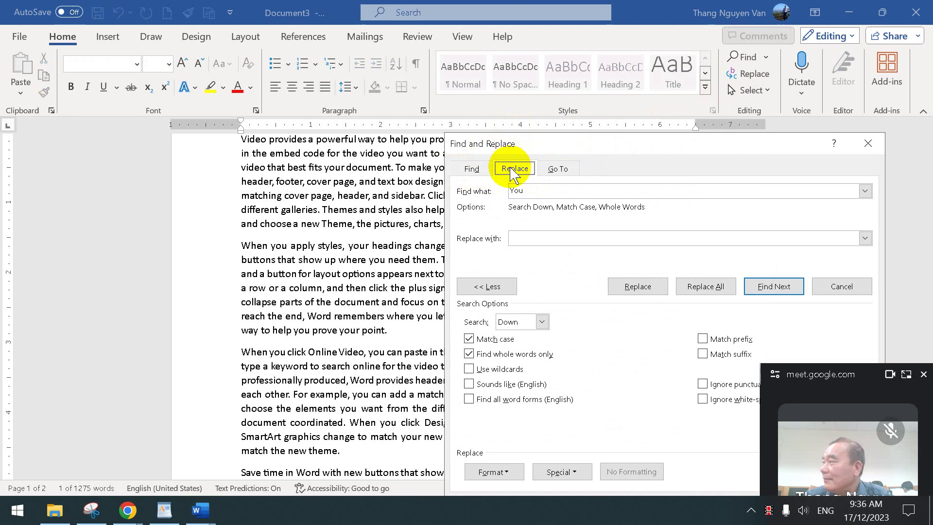
{"action": "left_click", "coordinate": [868, 143]}
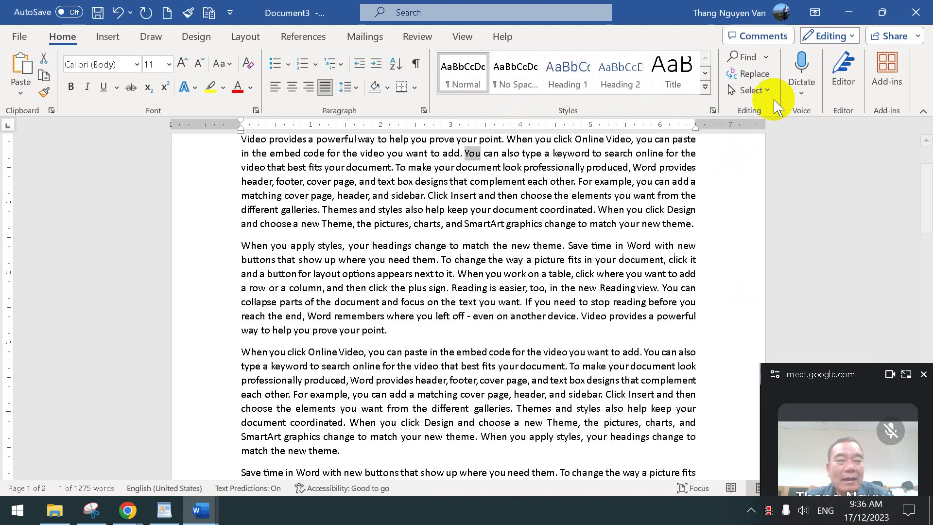
Set up a replacement of "You" with "Bạn", formatting the replacement text as bold, red and 20 pt.
{"action": "key", "text": "ctrl+h"}
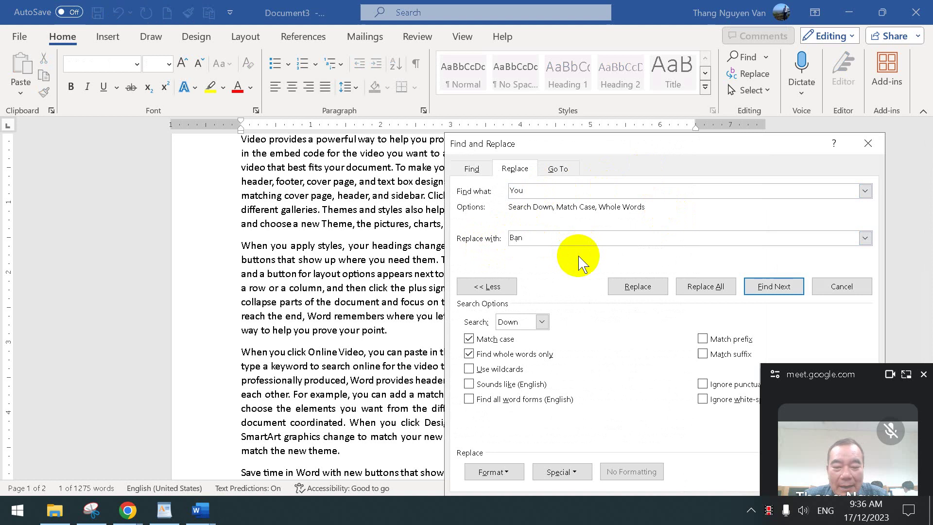
{"action": "left_click_drag", "start_coordinate": [592, 145], "coordinate": [567, 128]}
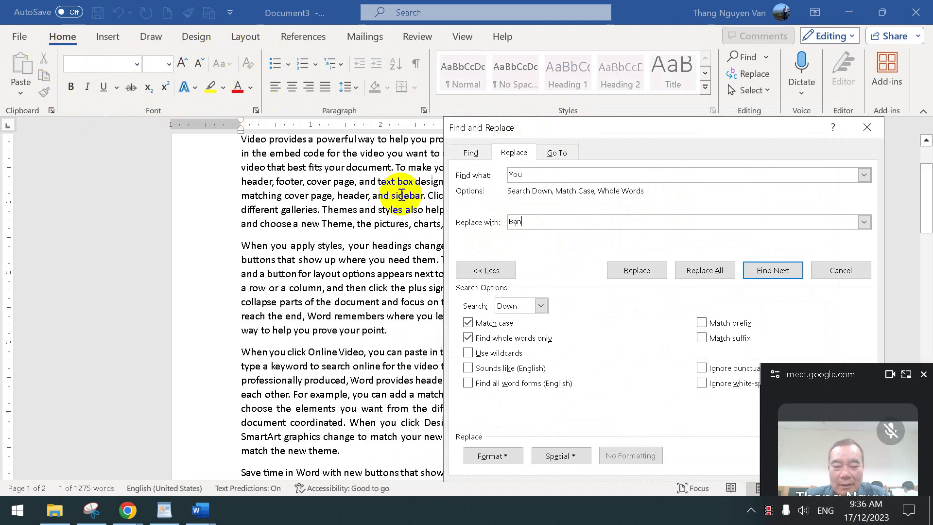
{"action": "left_click", "coordinate": [502, 460]}
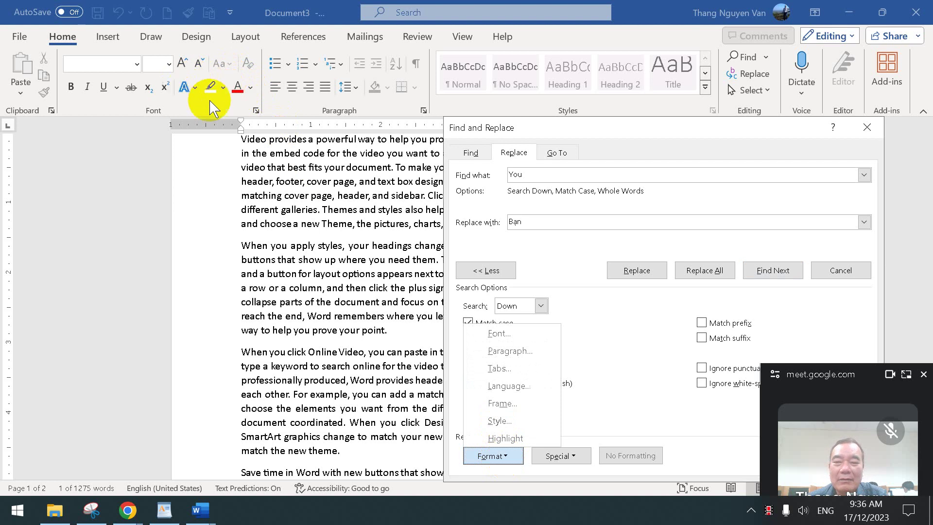
{"action": "left_click", "coordinate": [505, 334]}
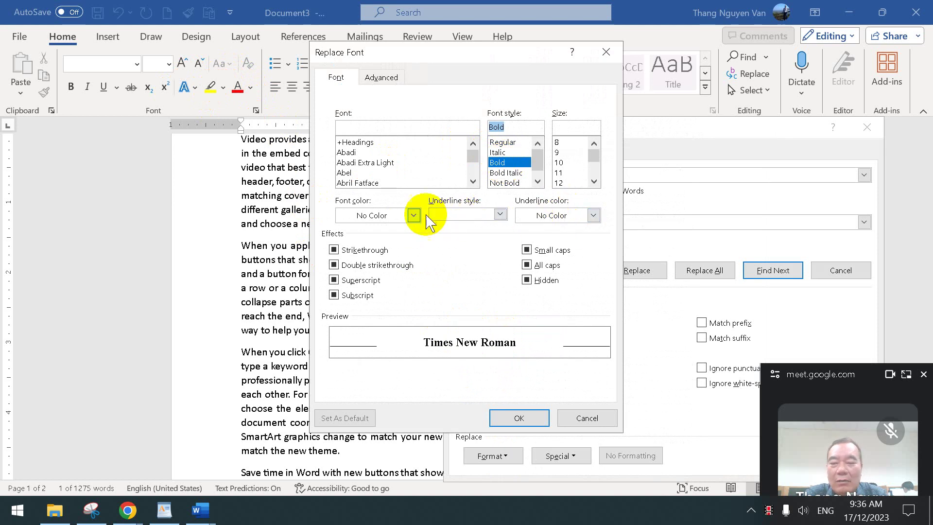
{"action": "left_click", "coordinate": [372, 216]}
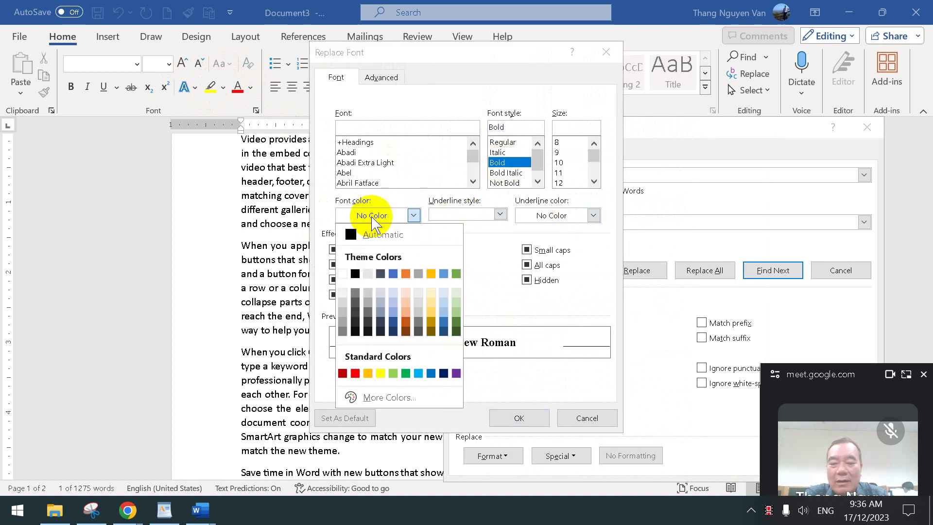
{"action": "left_click", "coordinate": [355, 373]}
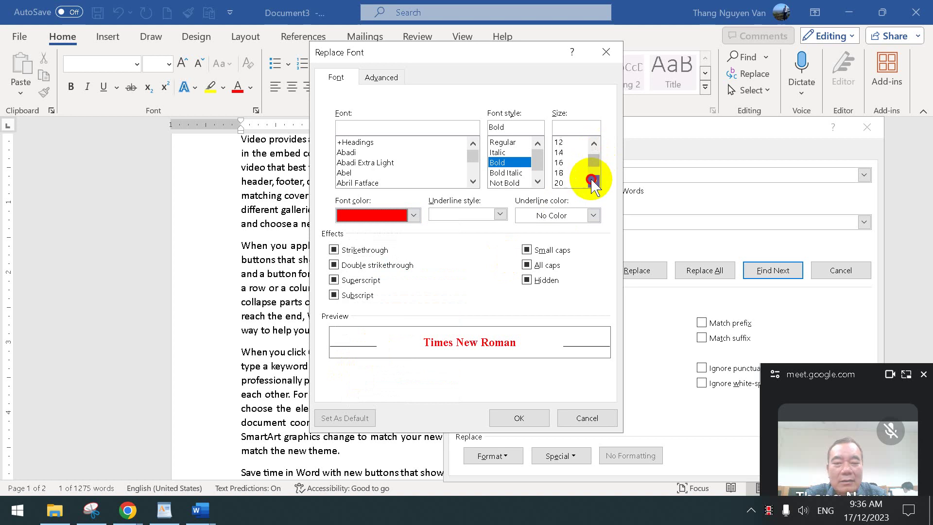
{"action": "left_click", "coordinate": [563, 183]}
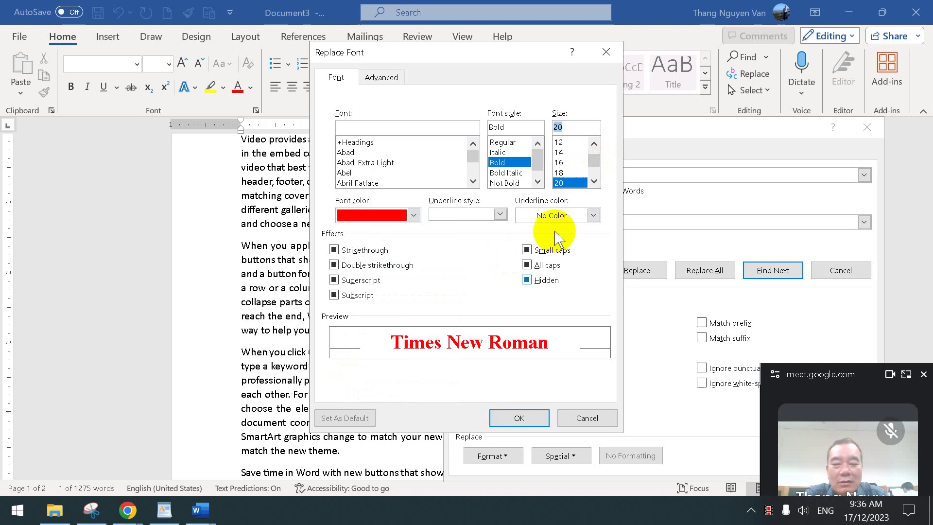
{"action": "left_click", "coordinate": [518, 418]}
{"action": "left_click", "coordinate": [524, 175]}
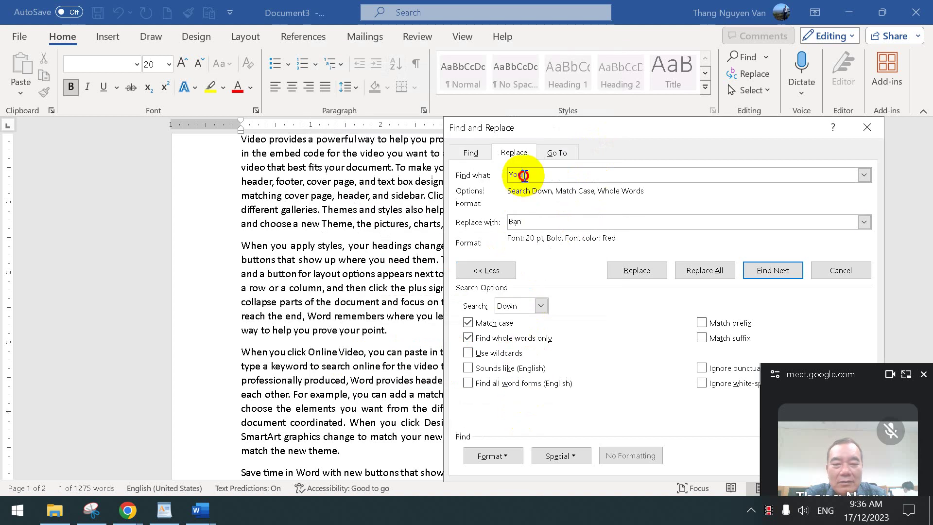
{"action": "left_click", "coordinate": [514, 222]}
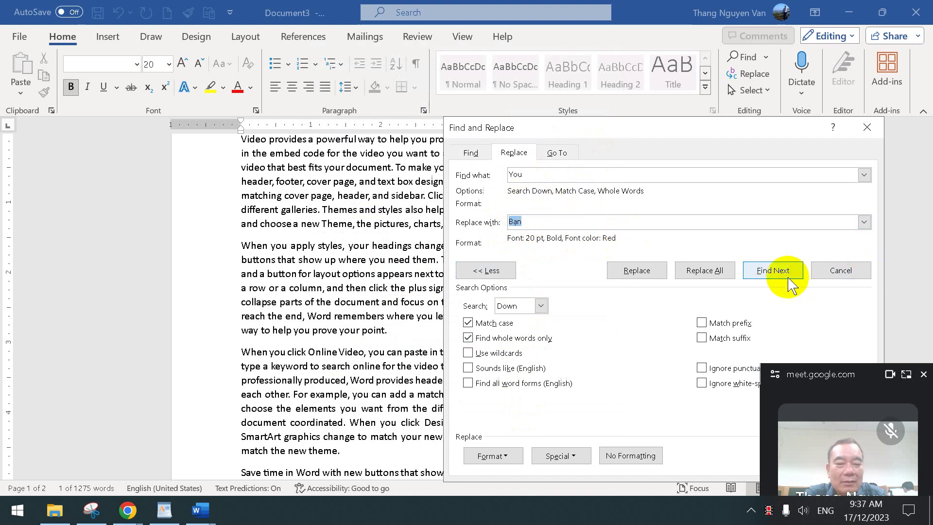
Replace only the "You" found in the second paragraph with the formatted "Bạn" and check the replaced spot.
{"action": "left_click", "coordinate": [646, 274]}
{"action": "left_click_drag", "start_coordinate": [588, 133], "coordinate": [753, 186]}
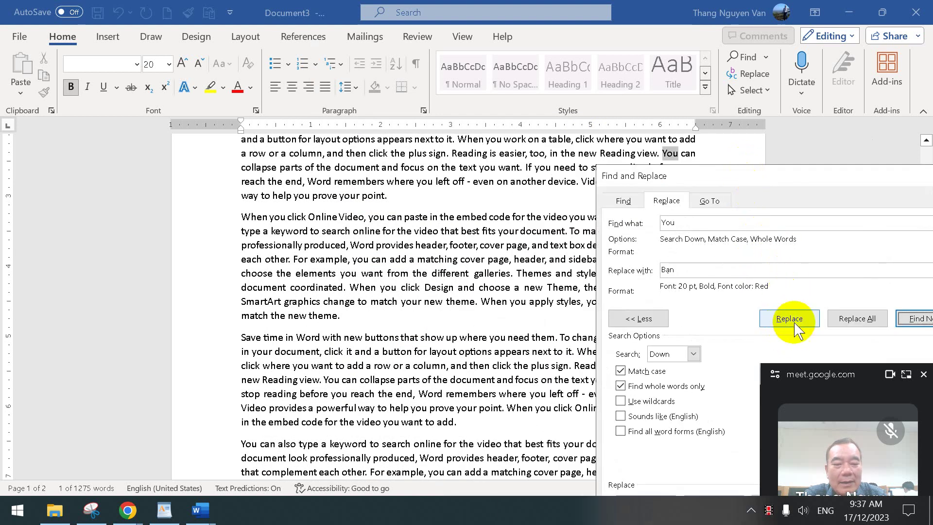
{"action": "left_click", "coordinate": [790, 319]}
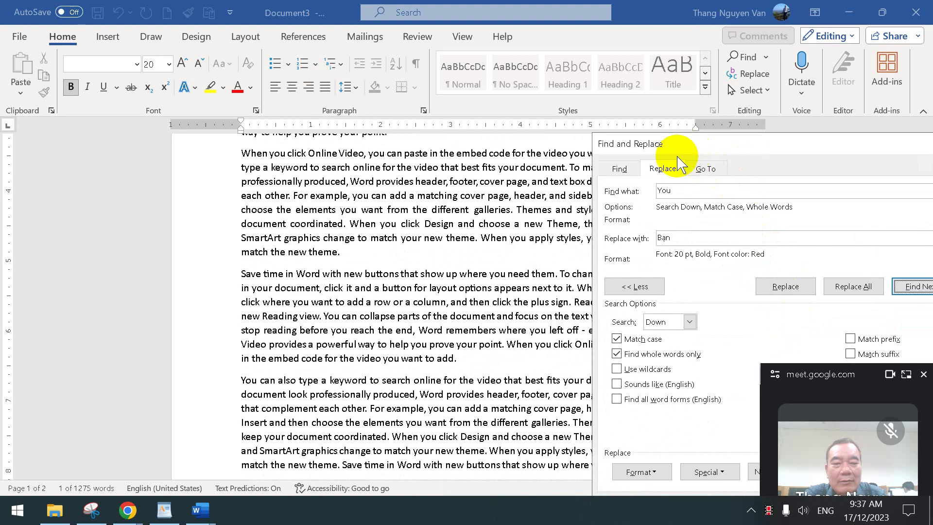
{"action": "left_click", "coordinate": [507, 246]}
{"action": "scroll", "coordinate": [437, 238], "scroll_direction": "up", "scroll_amount": 4}
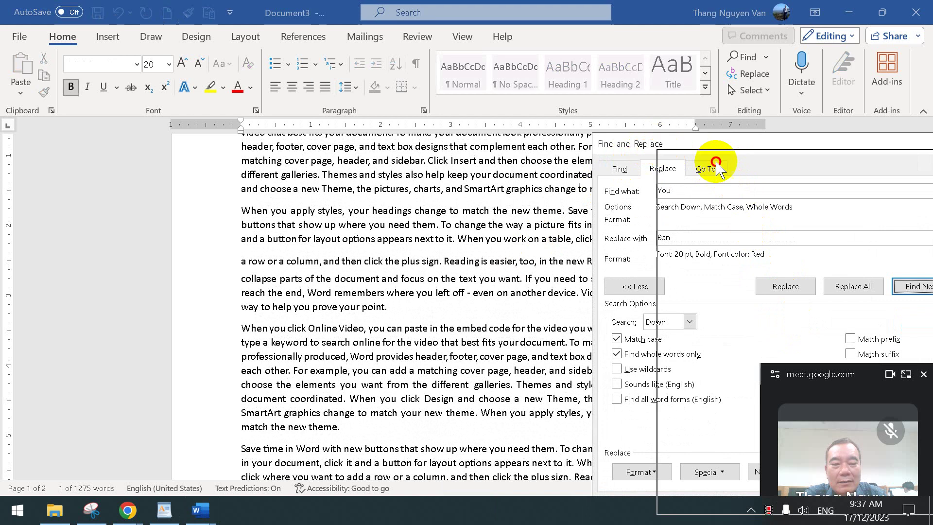
{"action": "left_click_drag", "start_coordinate": [657, 154], "coordinate": [574, 161]}
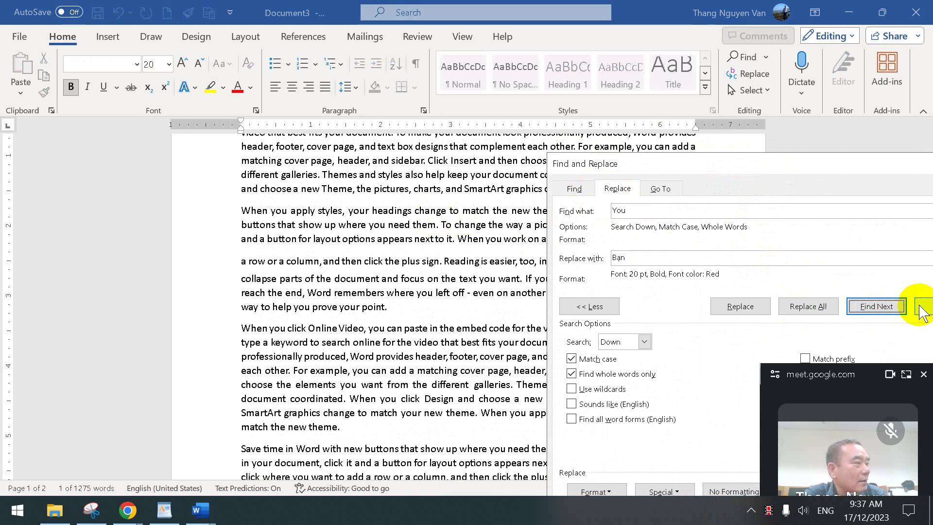
Replace all remaining matches of "You" with the formatted "Bạn", continuing the search from the beginning of the document.
{"action": "left_click", "coordinate": [809, 306]}
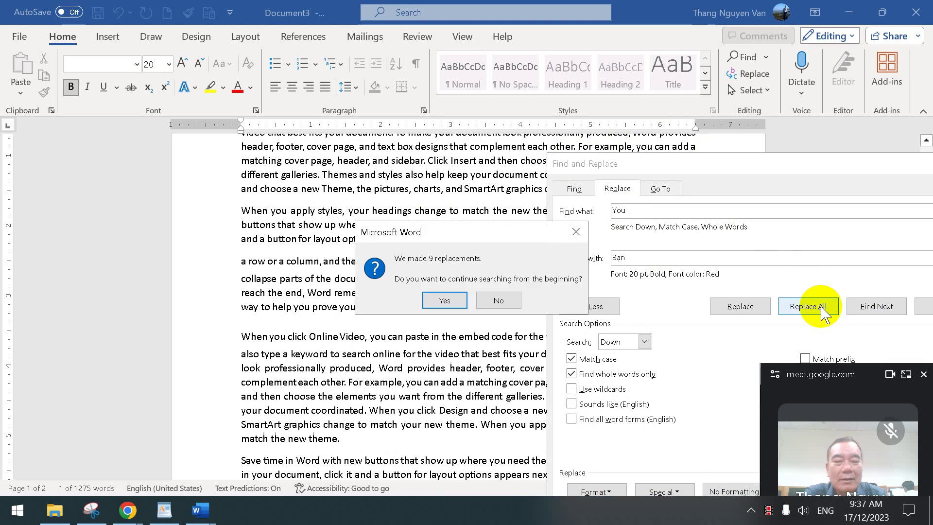
{"action": "left_click", "coordinate": [445, 300]}
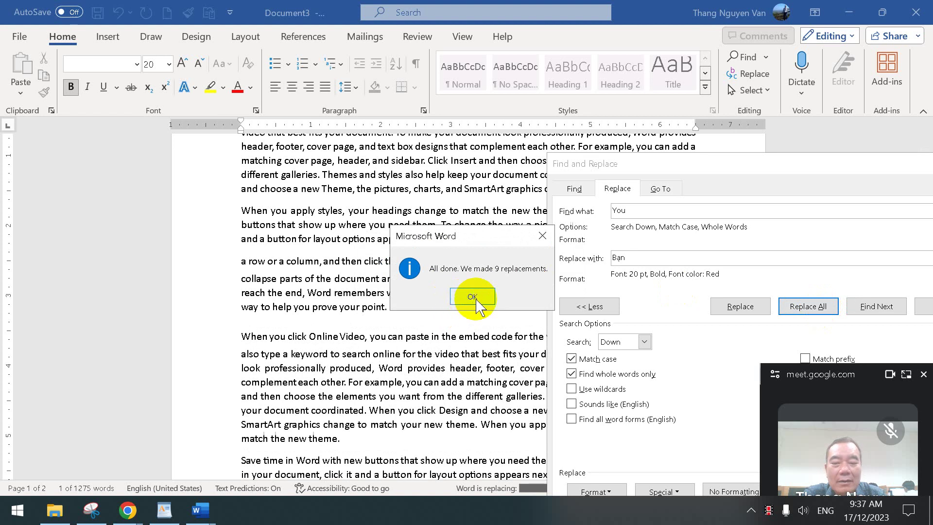
Close the finished Find and Replace dialog and review the formatted "Bạn" replacements throughout the document.
{"action": "left_click", "coordinate": [472, 298]}
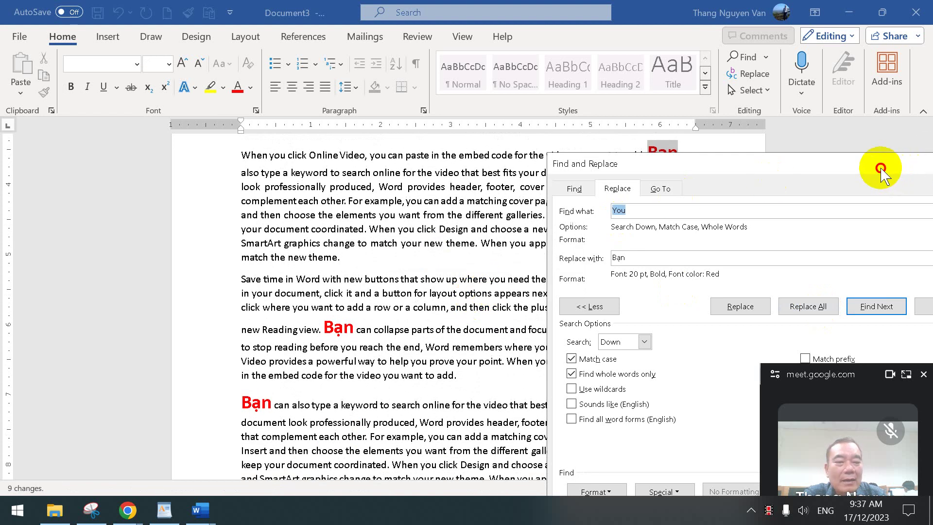
{"action": "left_click_drag", "start_coordinate": [880, 170], "coordinate": [624, 167]}
{"action": "left_click", "coordinate": [682, 164]}
{"action": "scroll", "coordinate": [572, 286], "scroll_direction": "up", "scroll_amount": 1}
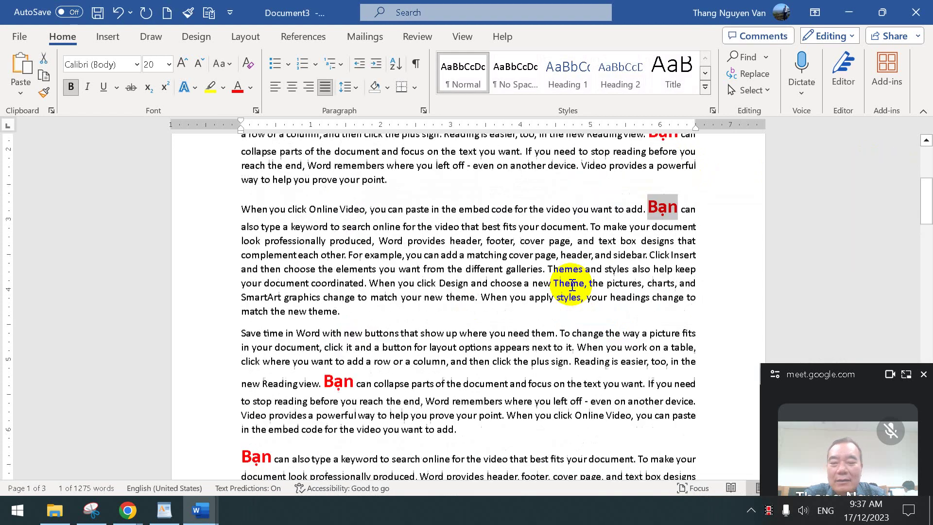
{"action": "scroll", "coordinate": [572, 286], "scroll_direction": "up", "scroll_amount": 7}
{"action": "scroll", "coordinate": [594, 292], "scroll_direction": "down", "scroll_amount": 3}
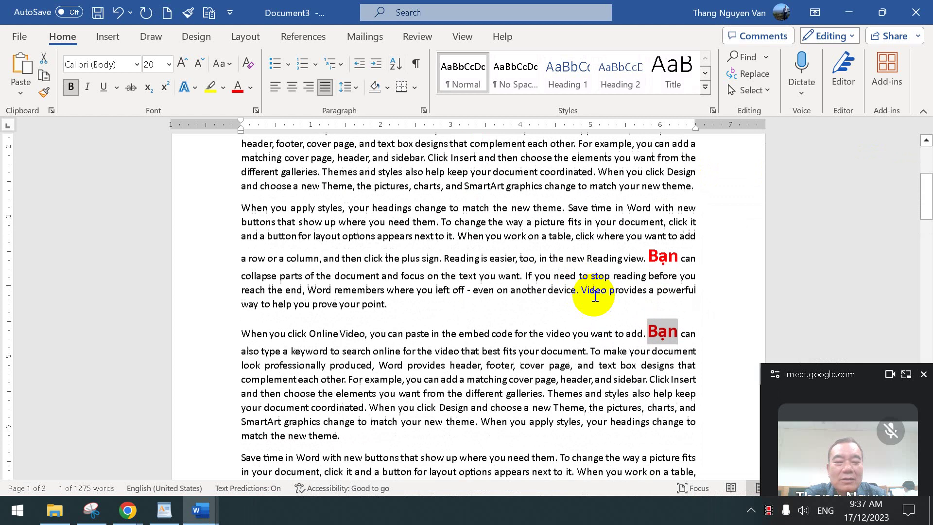
{"action": "scroll", "coordinate": [595, 296], "scroll_direction": "down", "scroll_amount": 15}
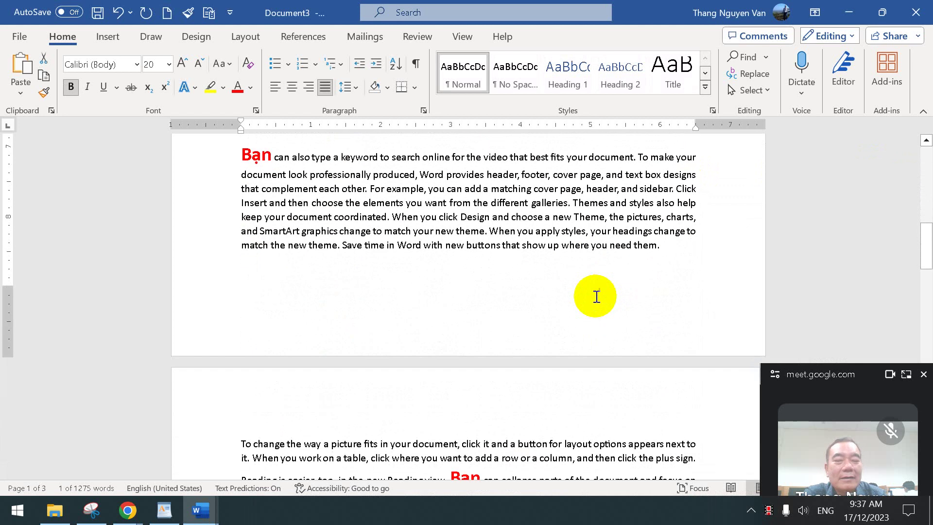
{"action": "scroll", "coordinate": [596, 295], "scroll_direction": "up", "scroll_amount": 5}
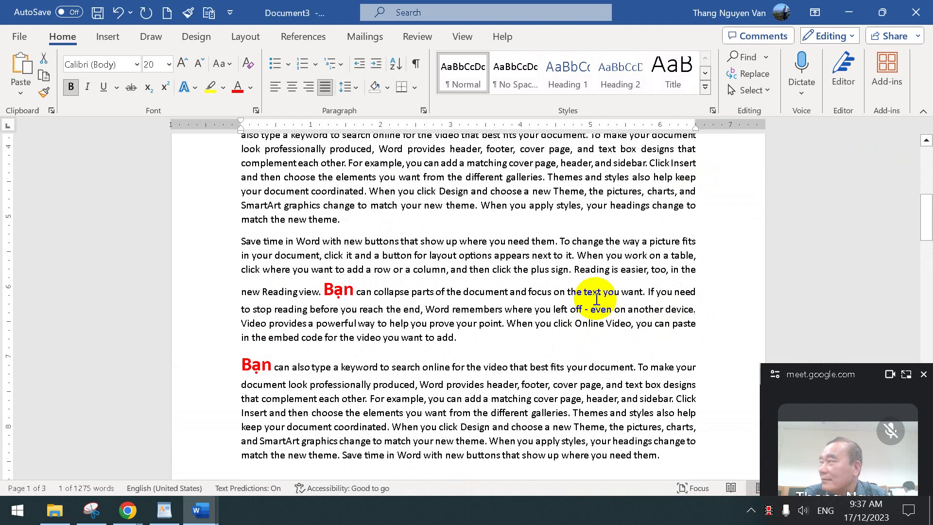
{"action": "scroll", "coordinate": [595, 296], "scroll_direction": "up", "scroll_amount": 5}
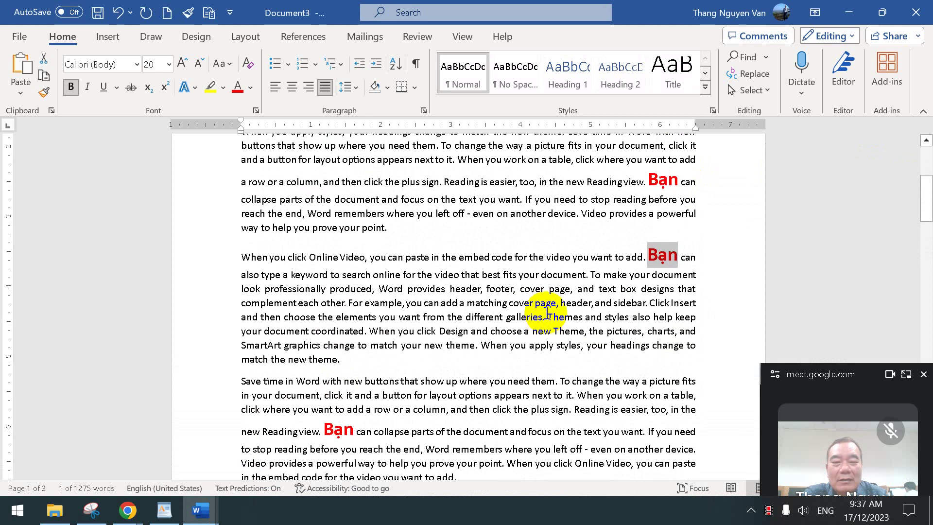
{"action": "scroll", "coordinate": [547, 313], "scroll_direction": "up", "scroll_amount": 3}
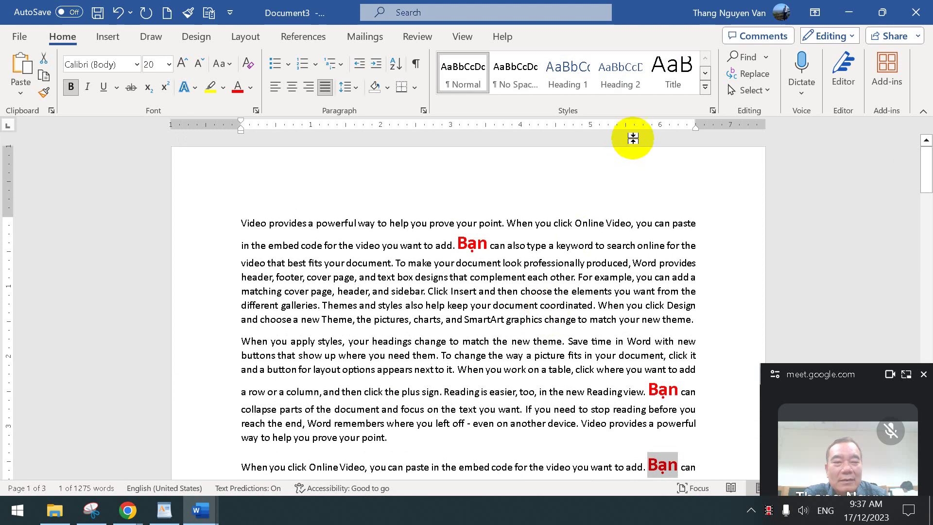
Set up a replacement of "your" with "của bạn", without replacement formatting or case matching, keeping whole words only.
{"action": "left_click", "coordinate": [747, 75]}
{"action": "left_click", "coordinate": [373, 183]}
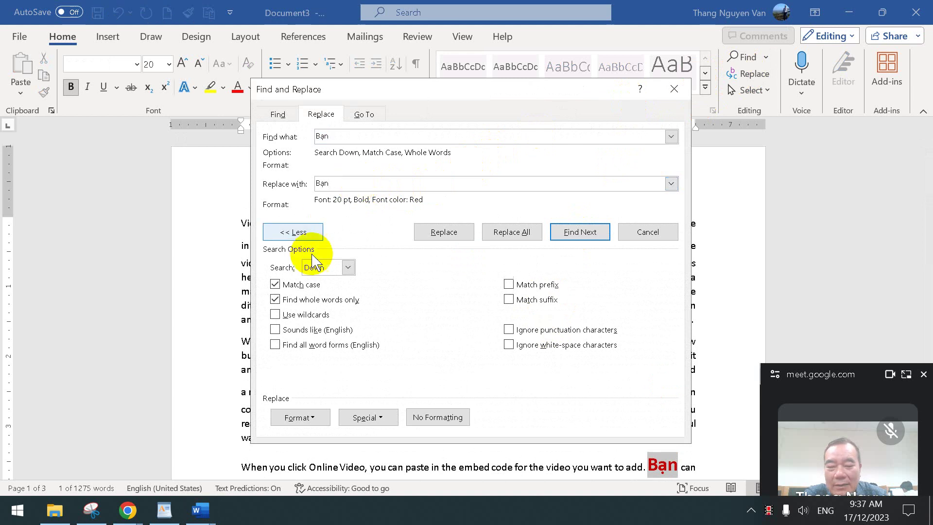
{"action": "left_click", "coordinate": [446, 421]}
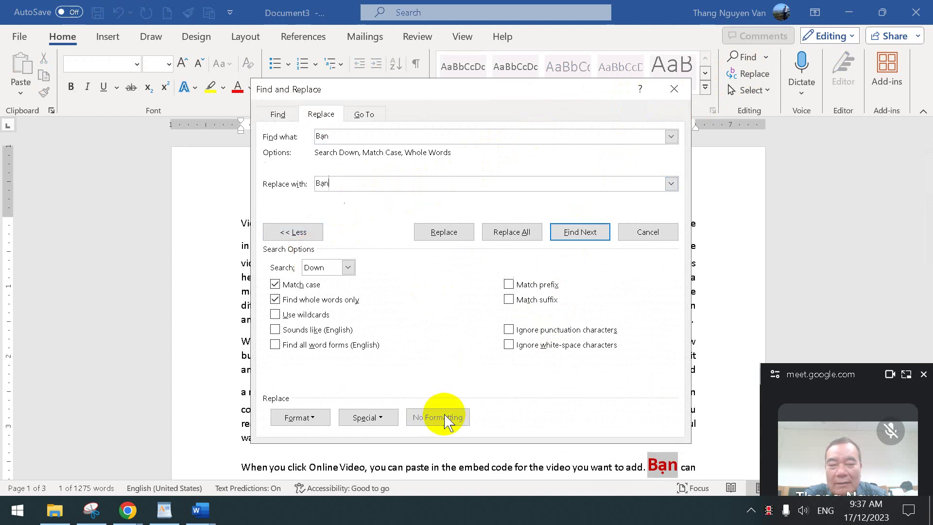
{"action": "left_click", "coordinate": [338, 138]}
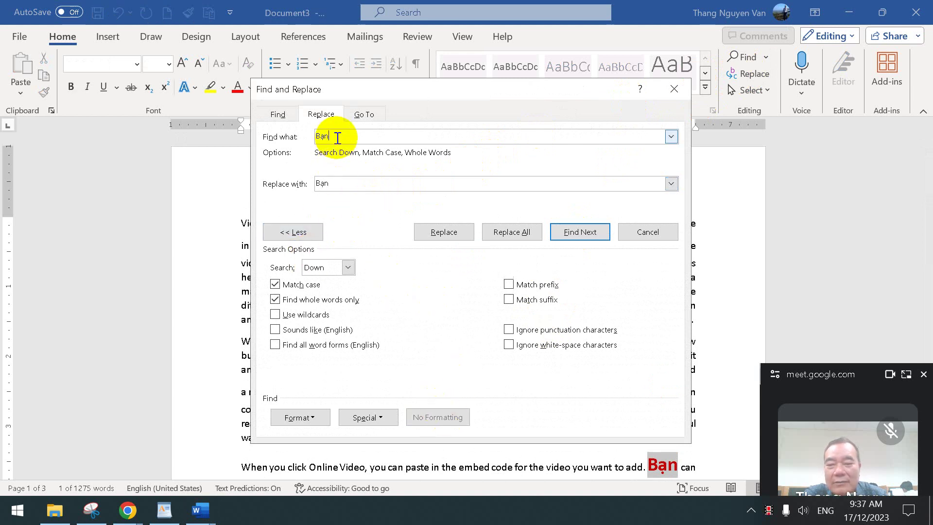
{"action": "left_click_drag", "start_coordinate": [337, 138], "coordinate": [299, 139]}
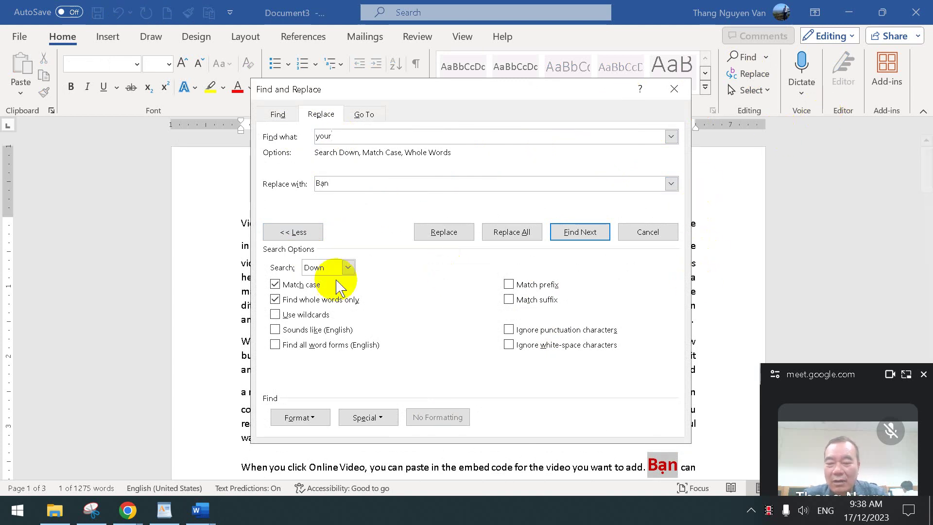
{"action": "left_click", "coordinate": [285, 284]}
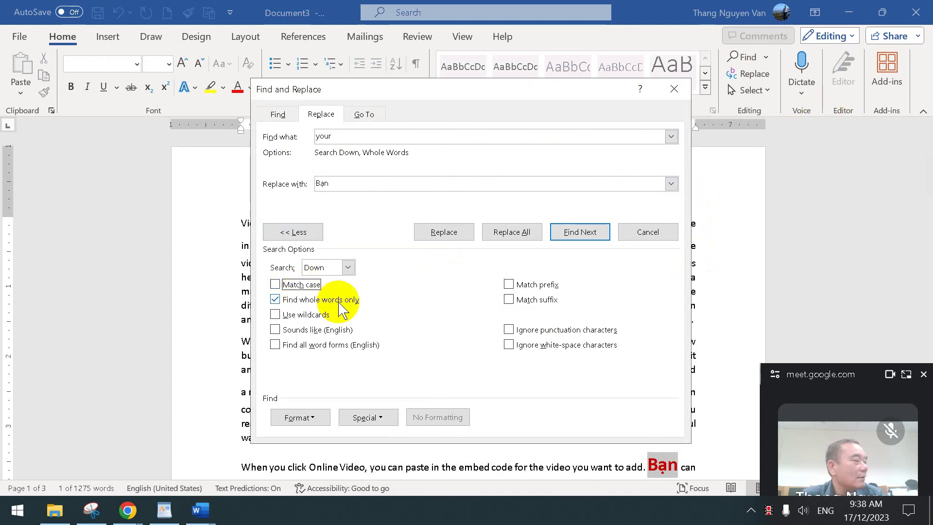
{"action": "double_click", "coordinate": [330, 184]}
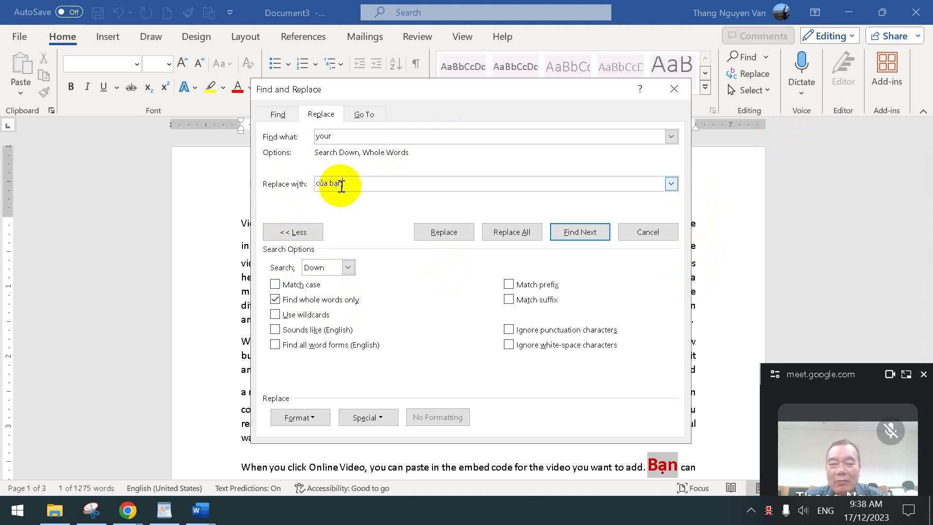
Replace all whole-word "your" with "của bạn", continuing from the beginning, and search the document for "của" to check the result.
{"action": "left_click", "coordinate": [505, 234]}
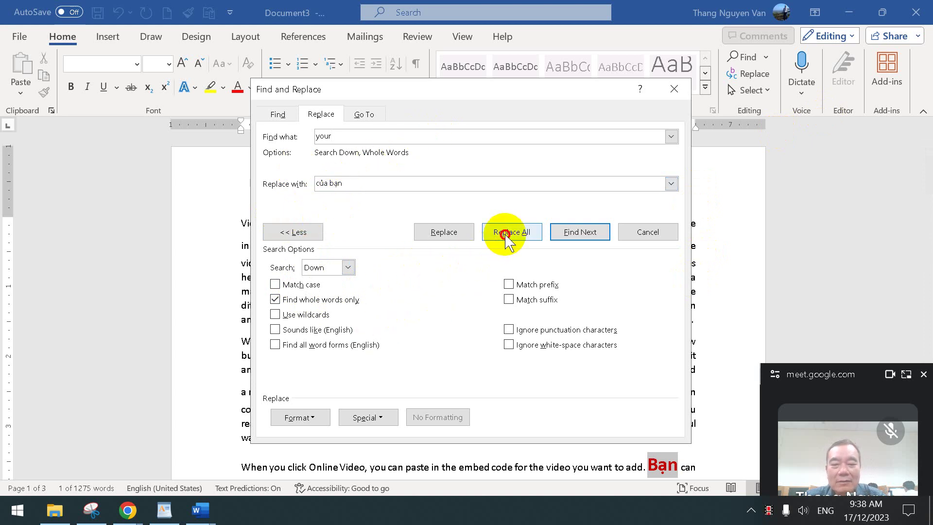
{"action": "left_click", "coordinate": [451, 295]}
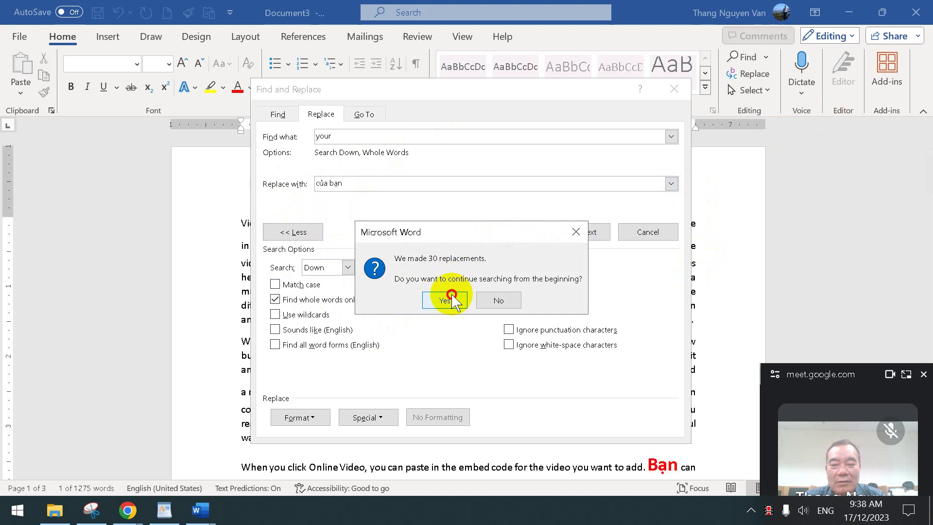
{"action": "left_click", "coordinate": [477, 298]}
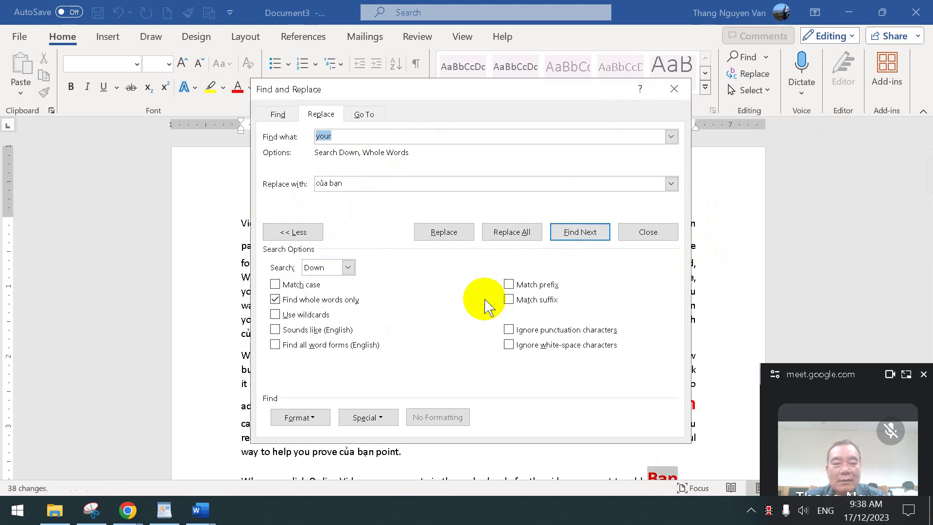
{"action": "left_click", "coordinate": [673, 89]}
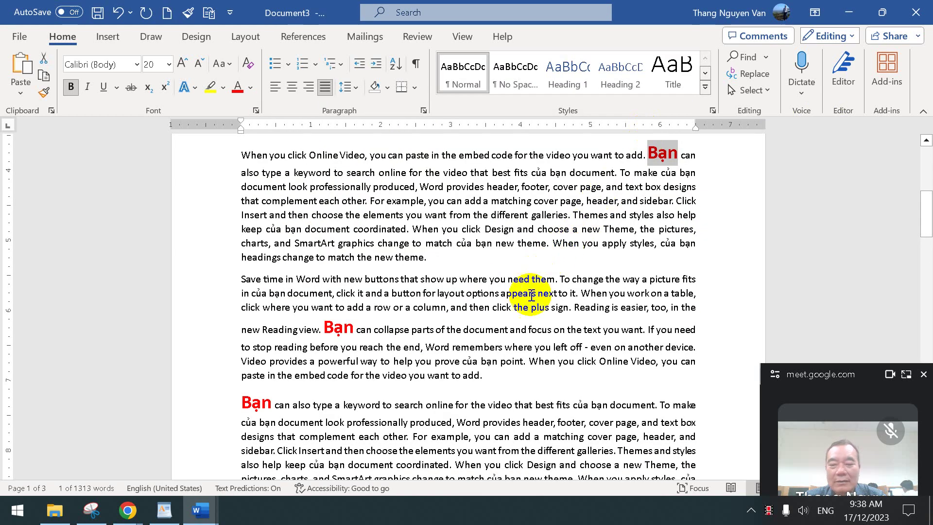
{"action": "left_click", "coordinate": [443, 220]}
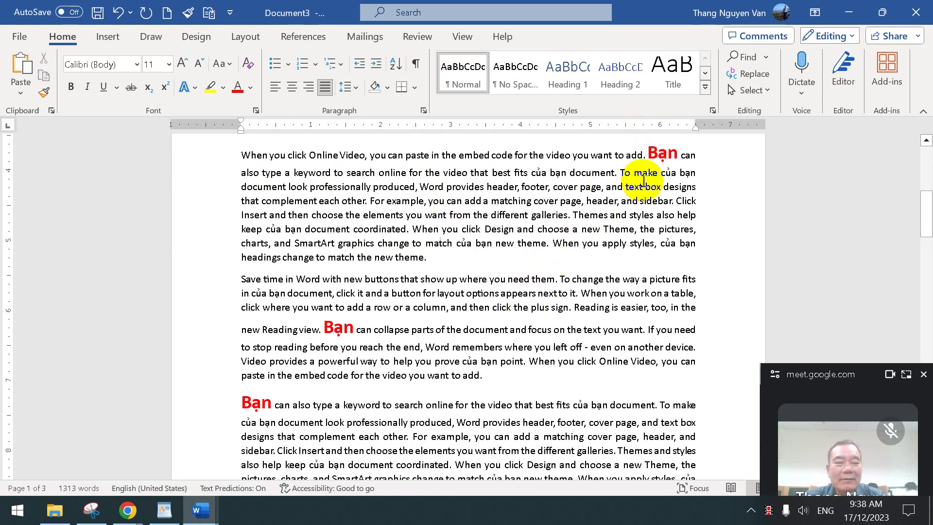
{"action": "key", "text": "ctrl+f"}
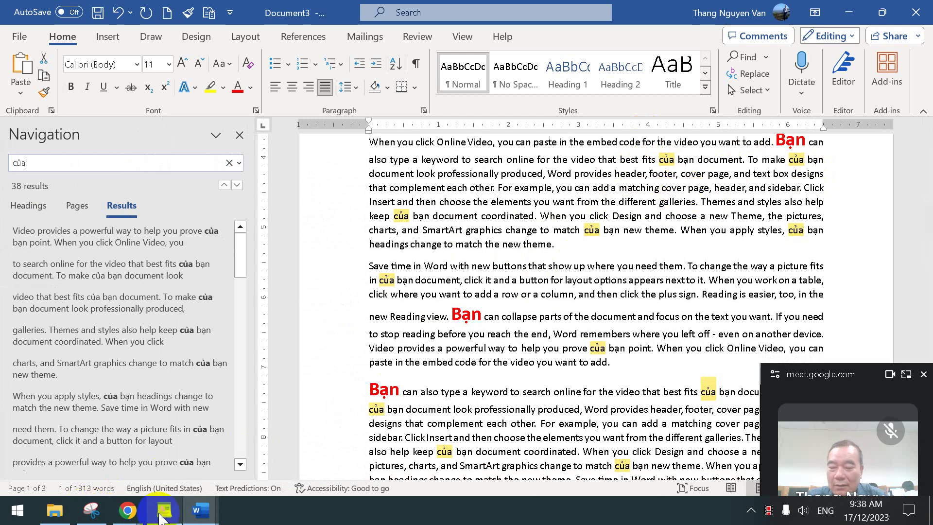
Switch to File Explorer, open Baitapso4.pdf from the BaiTHso4 folder and review exercise items 3 to 6.
{"action": "left_click", "coordinate": [55, 514]}
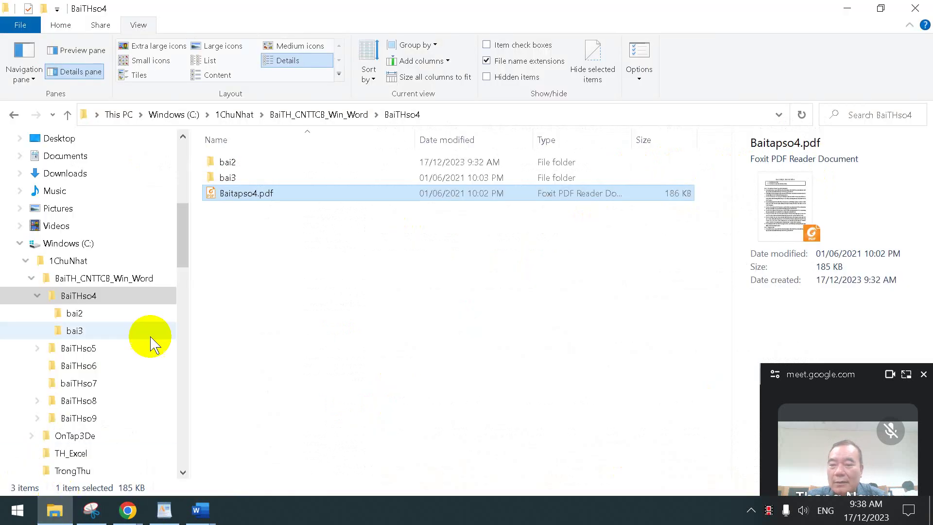
{"action": "double_click", "coordinate": [250, 194]}
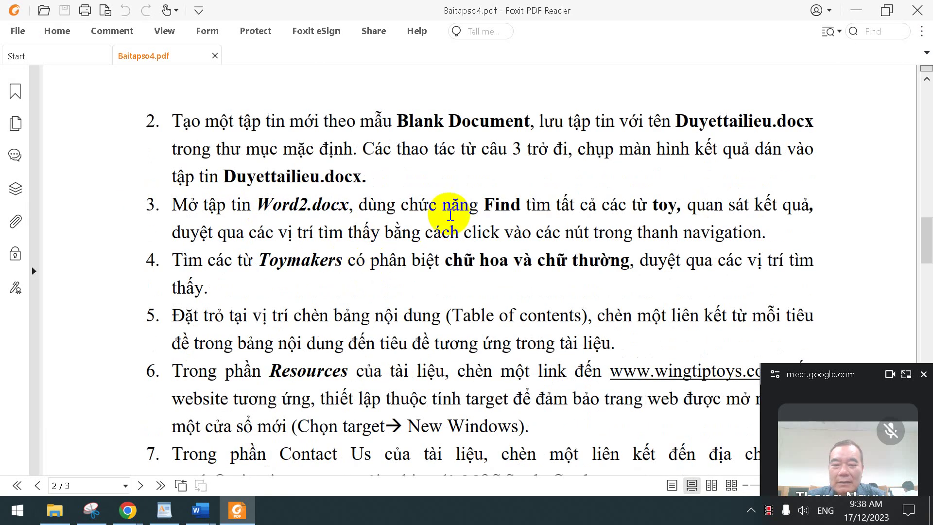
{"action": "left_click_drag", "start_coordinate": [481, 204], "coordinate": [708, 255]}
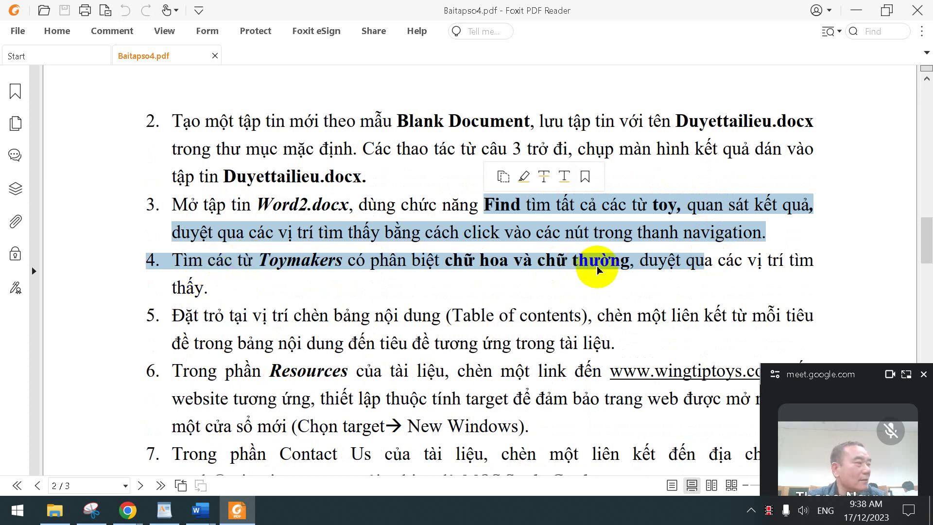
{"action": "scroll", "coordinate": [603, 270], "scroll_direction": "down", "scroll_amount": 3}
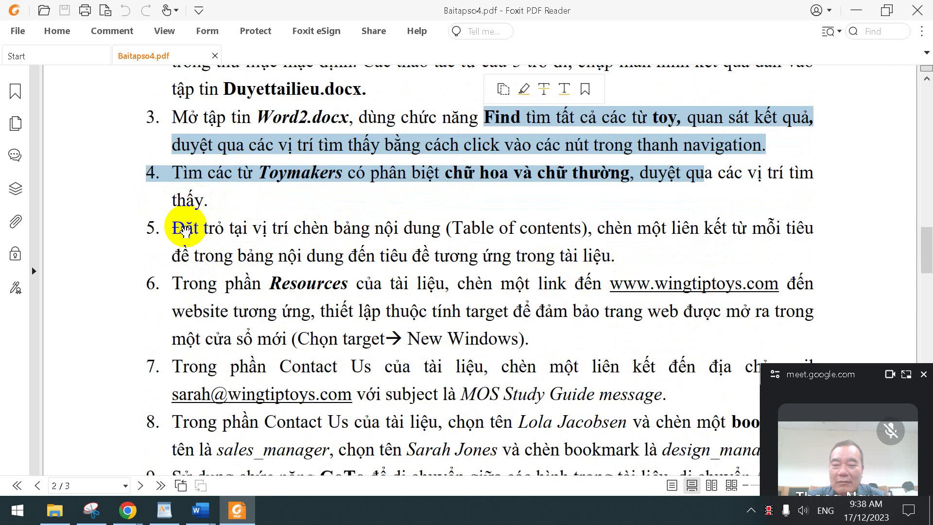
{"action": "left_click_drag", "start_coordinate": [188, 227], "coordinate": [483, 282]}
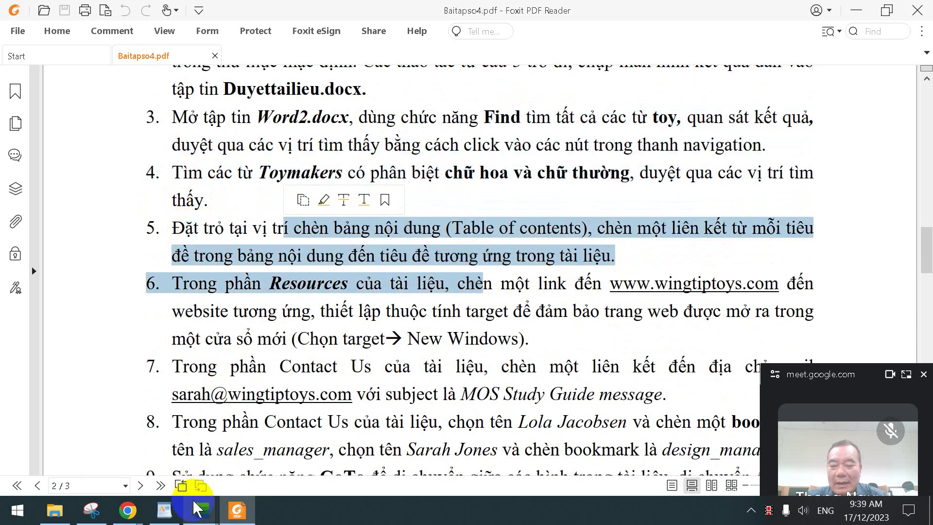
Switch back to Document3 in Word and close the Navigation search results.
{"action": "mouse_move", "coordinate": [198, 508]}
{"action": "left_click", "coordinate": [395, 462]}
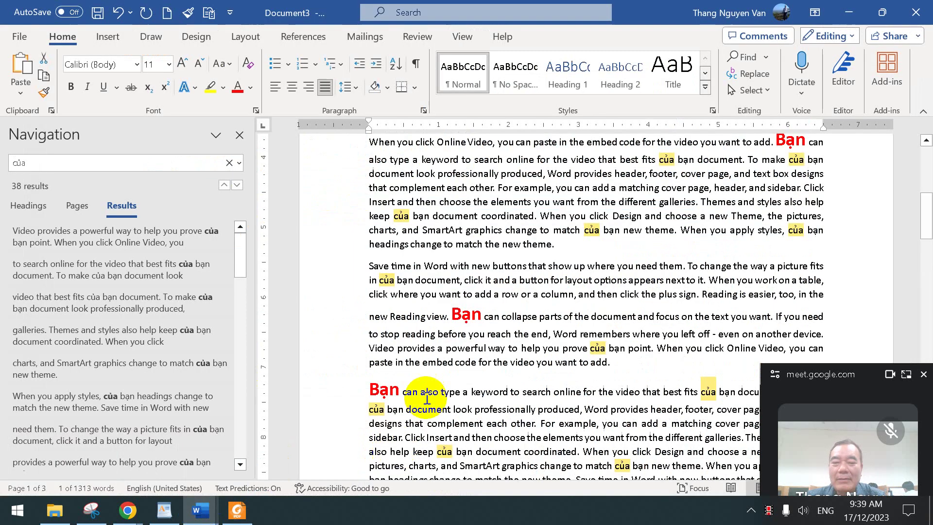
{"action": "left_click", "coordinate": [239, 136]}
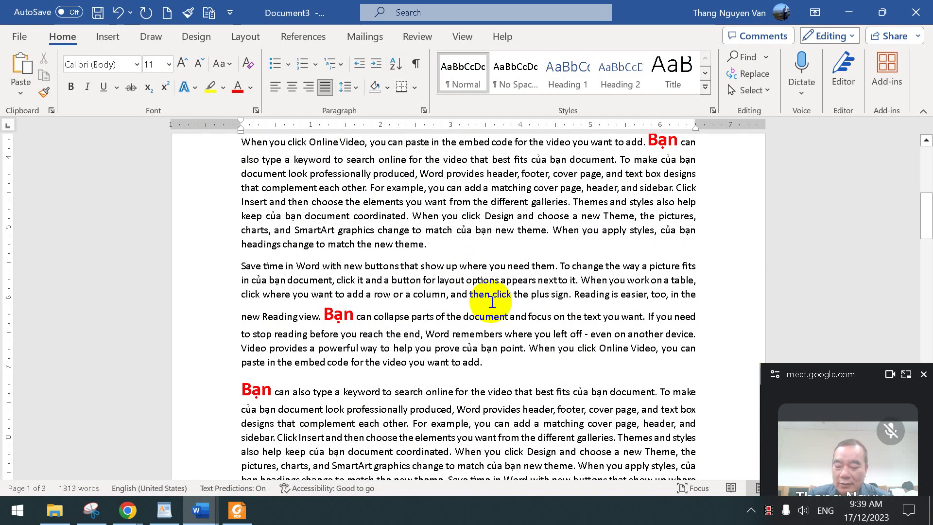
Generate more sample text at the end of the document with =rand(20,30).
{"action": "key", "text": "ctrl+Return"}
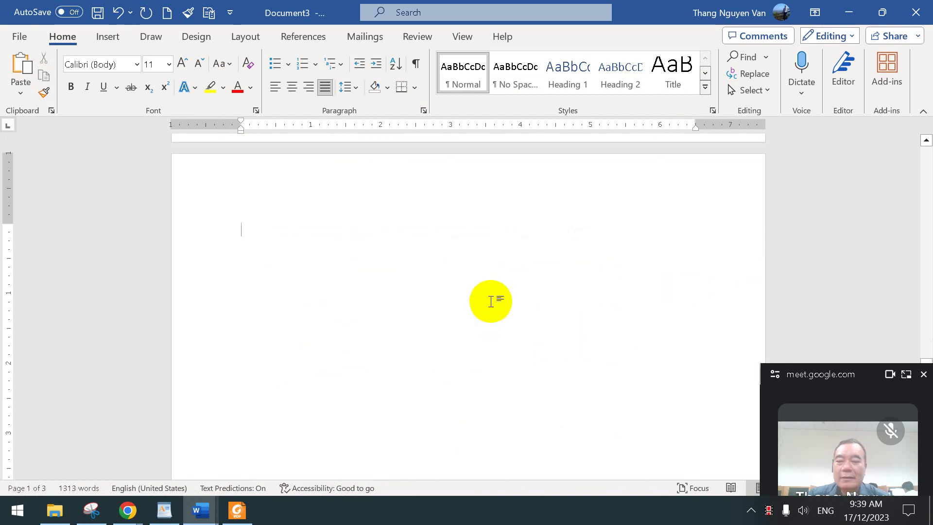
{"action": "type", "text": "="}
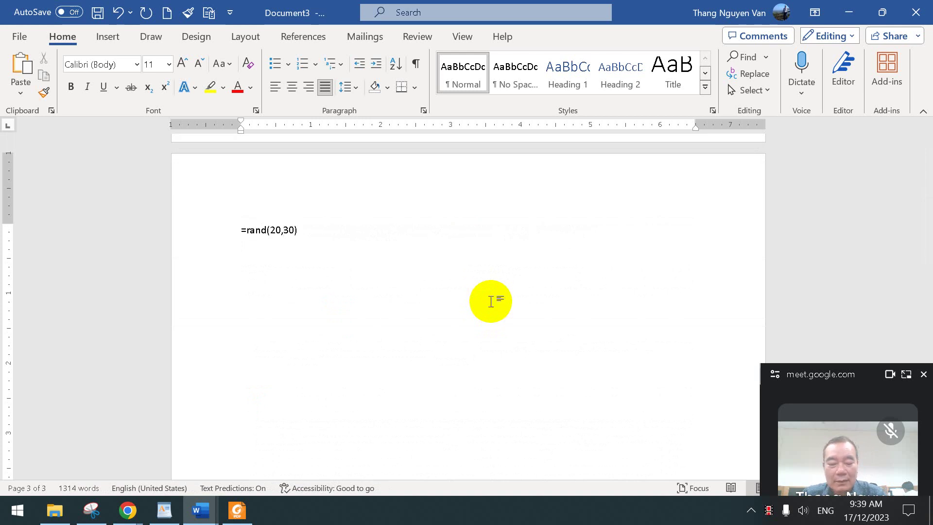
{"action": "type", "text": "rand(20,30)"}
{"action": "key", "text": "Return"}
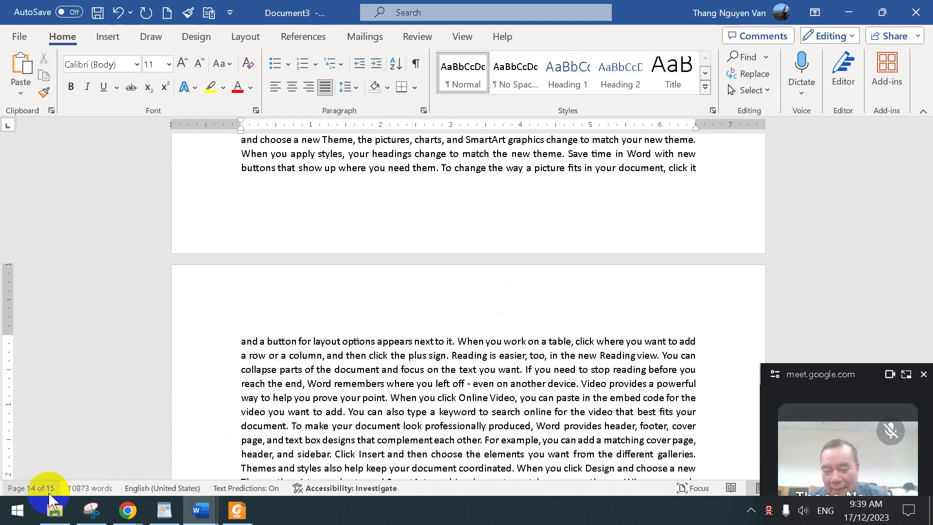
{"action": "left_click", "coordinate": [357, 407]}
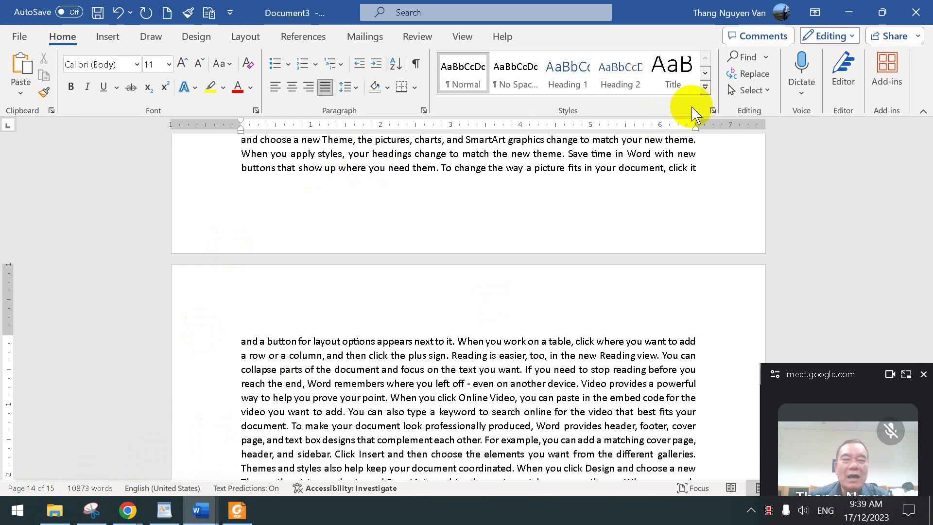
{"action": "left_click", "coordinate": [766, 92]}
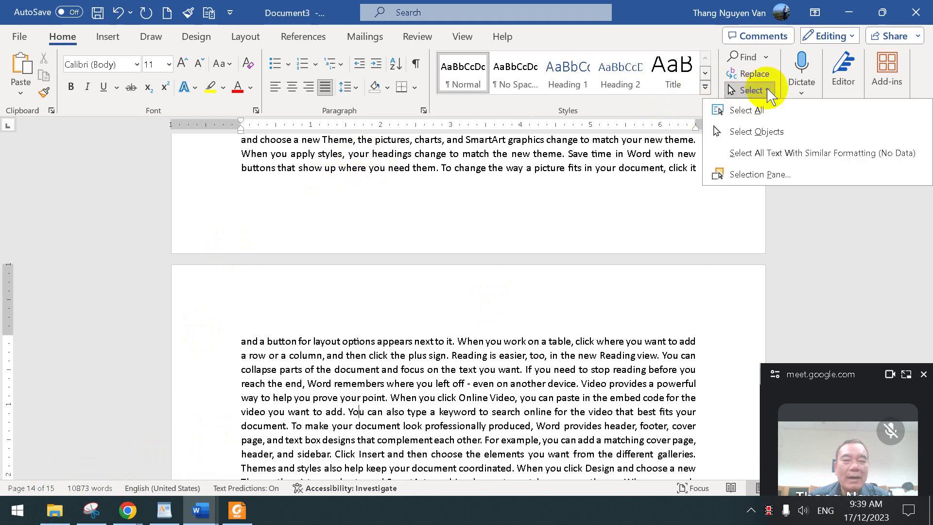
{"action": "left_click", "coordinate": [448, 409]}
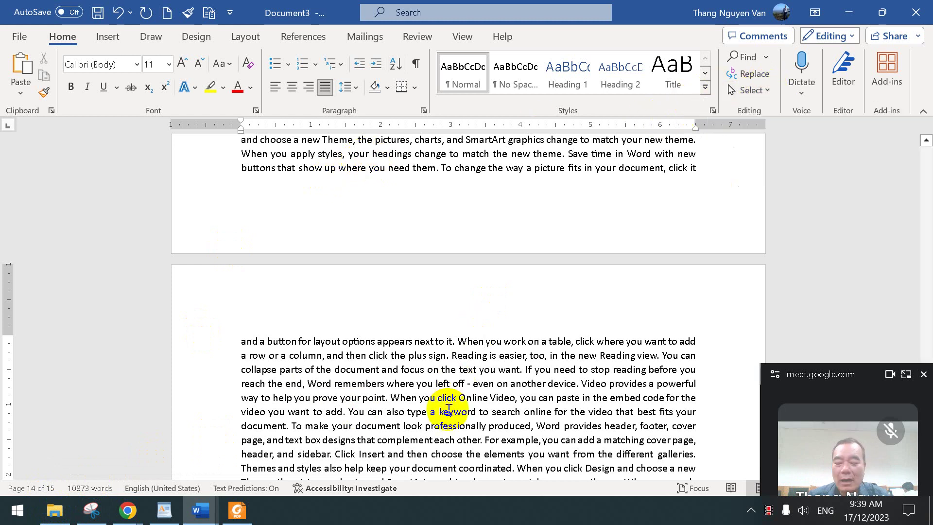
Use Go To to jump to page 5 of the document, and close the Find and Replace dialog.
{"action": "key", "text": "ctrl+g"}
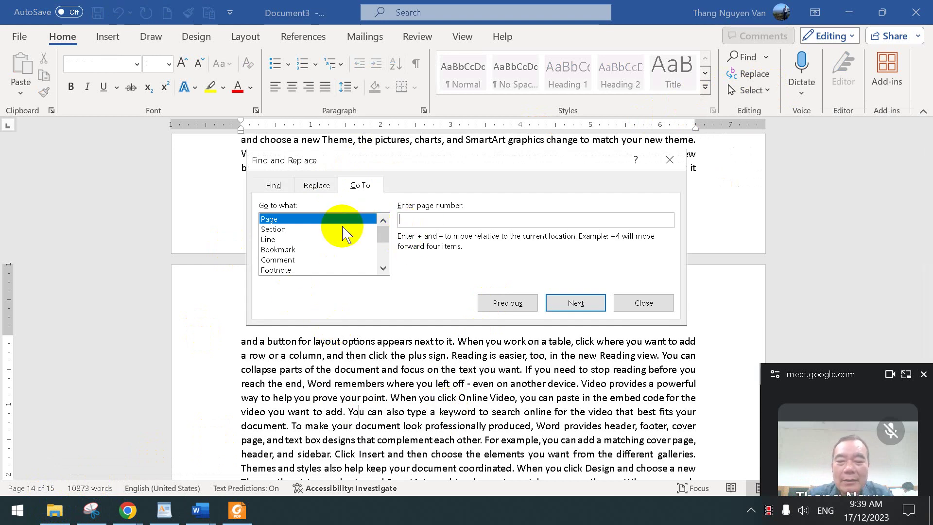
{"action": "left_click", "coordinate": [282, 228]}
{"action": "left_click", "coordinate": [274, 219]}
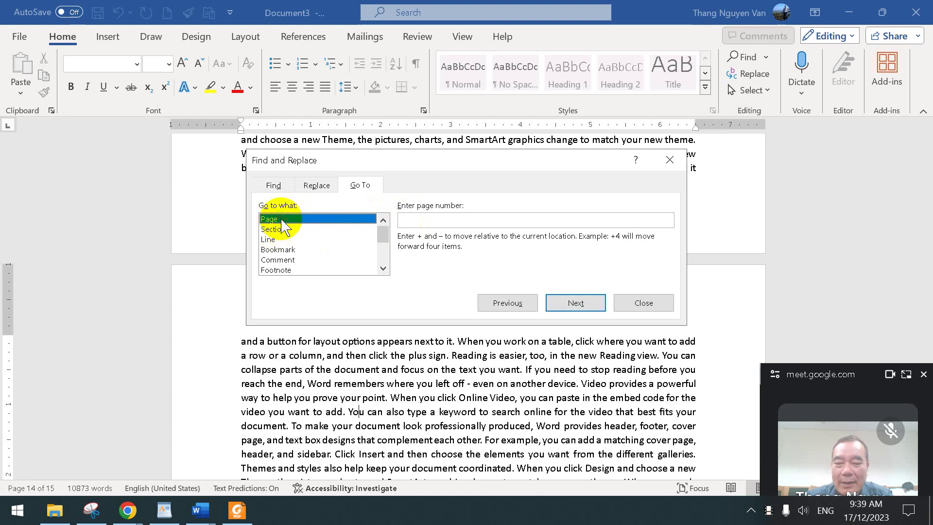
{"action": "left_click", "coordinate": [404, 216]}
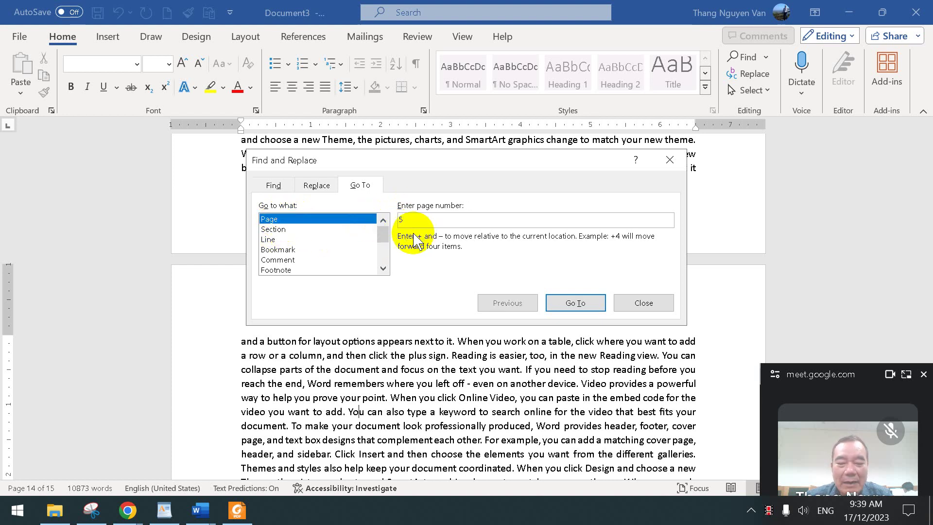
{"action": "left_click", "coordinate": [565, 302]}
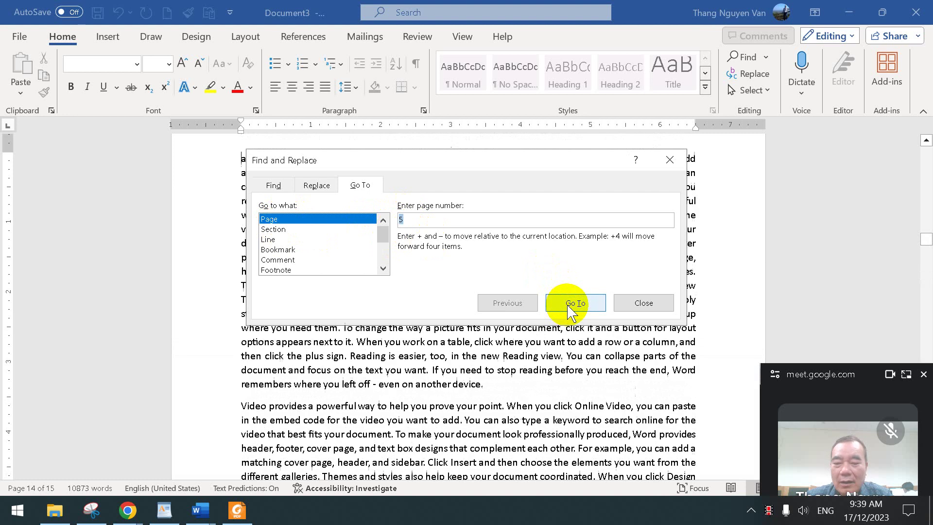
{"action": "left_click", "coordinate": [666, 304]}
Colour the page 5 passage from "complement each other" to "click where" red.
{"action": "left_click_drag", "start_coordinate": [378, 257], "coordinate": [523, 341]}
{"action": "left_click", "coordinate": [238, 88]}
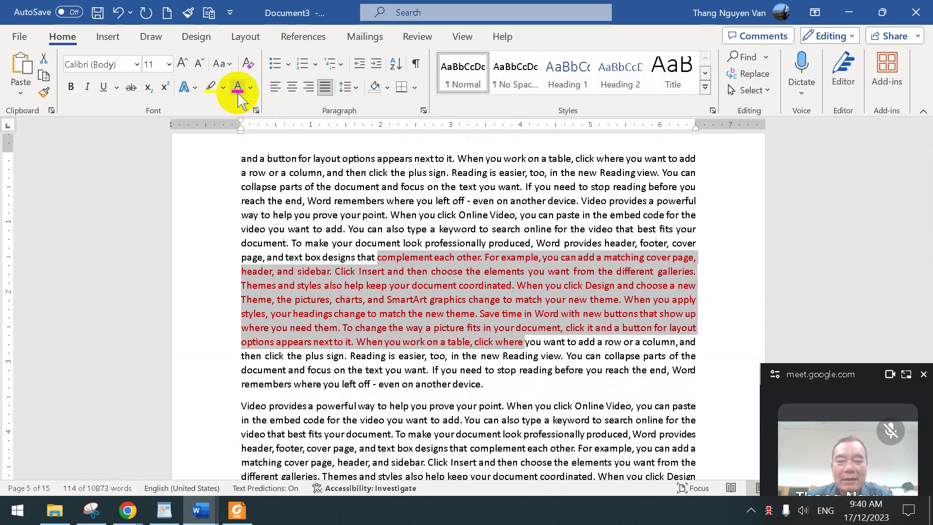
{"action": "left_click", "coordinate": [502, 228]}
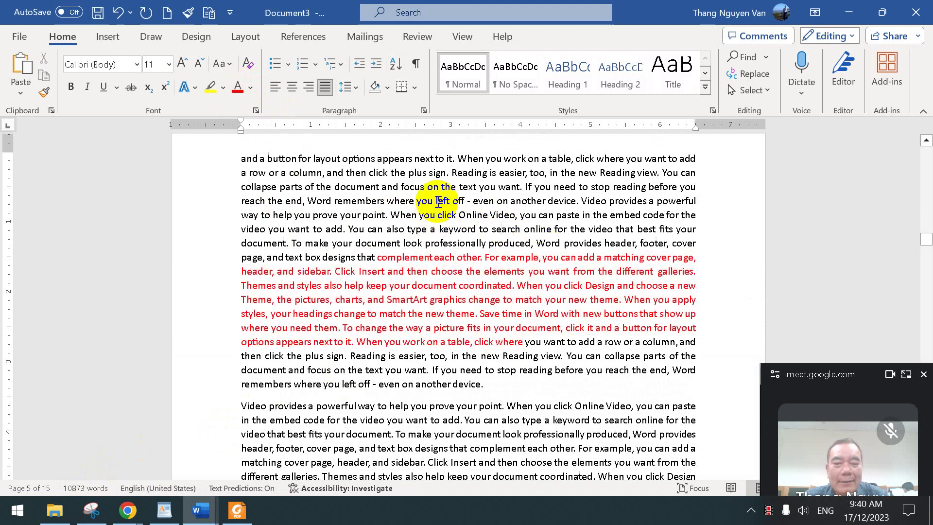
Add a bookmark named AAAAA to the words "left off - even on" above the red passage on page 5.
{"action": "left_click_drag", "start_coordinate": [436, 201], "coordinate": [511, 203]}
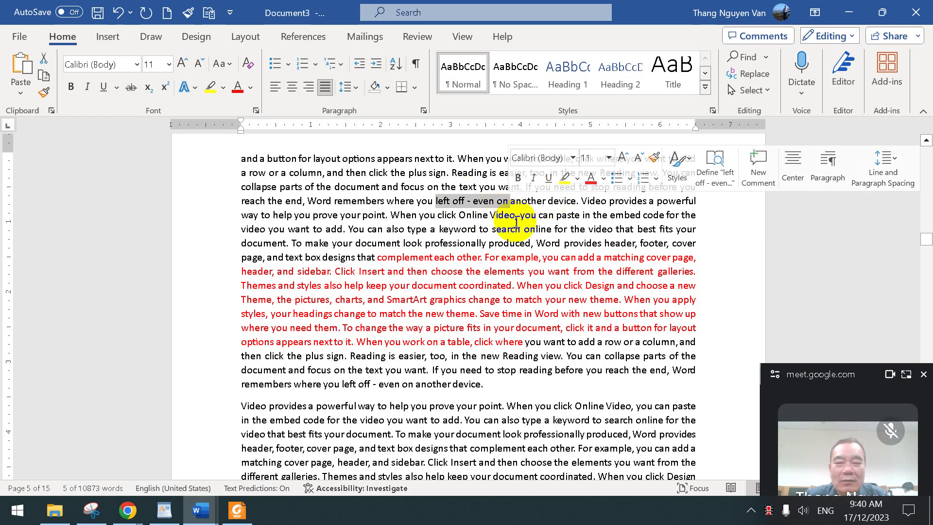
{"action": "left_click", "coordinate": [107, 37]}
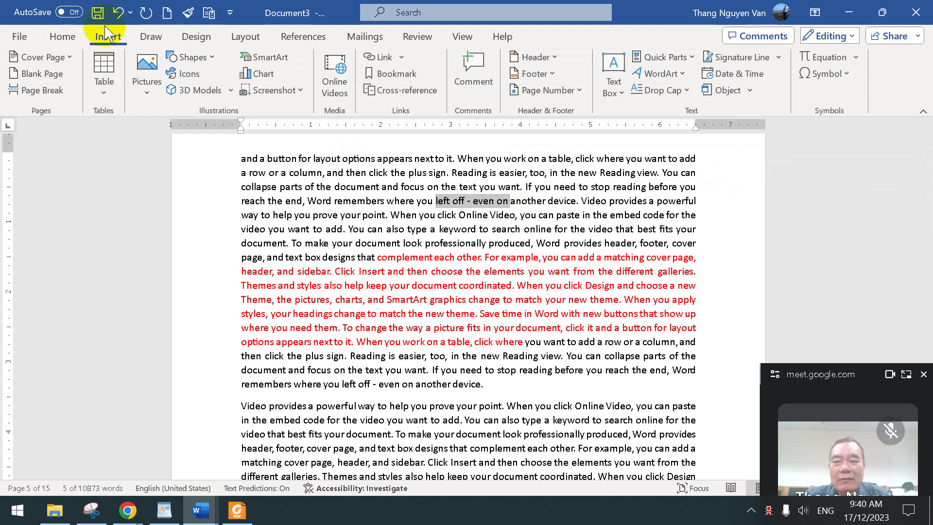
{"action": "left_click", "coordinate": [391, 75]}
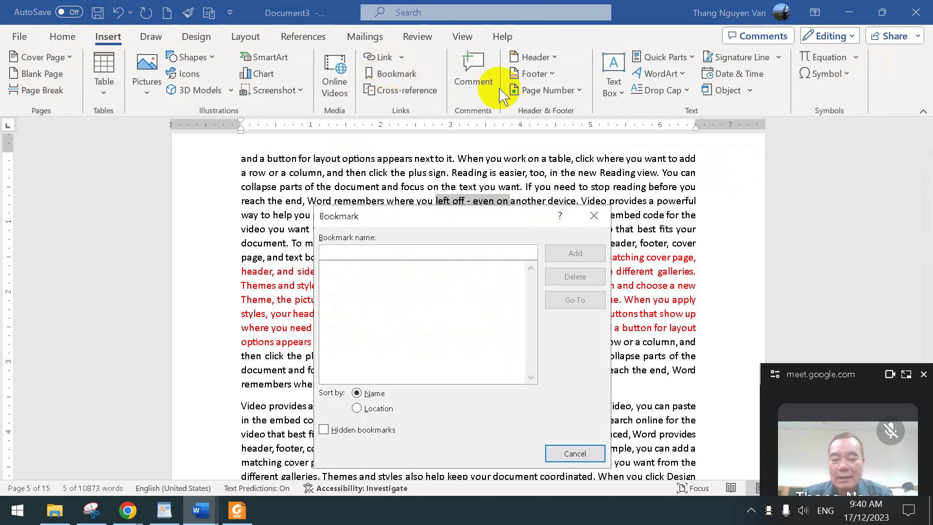
{"action": "type", "text": "AAAAA"}
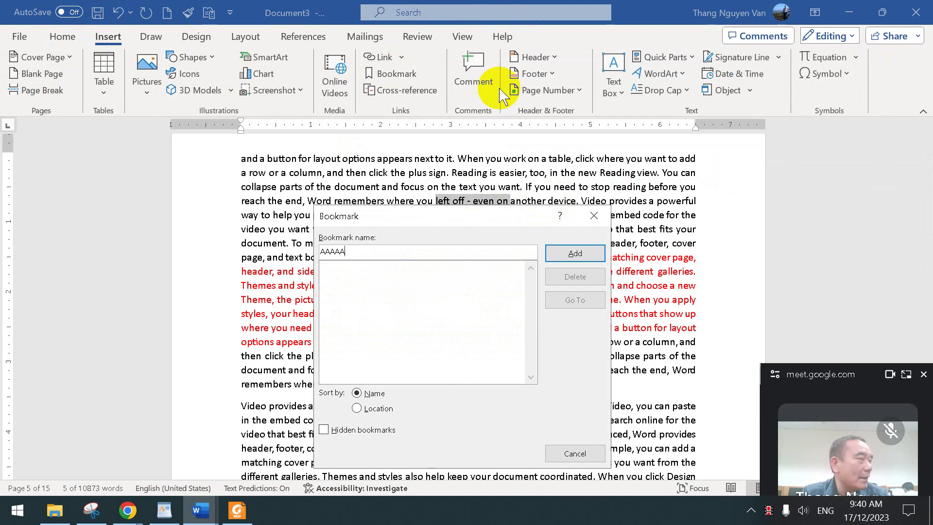
{"action": "left_click", "coordinate": [576, 256]}
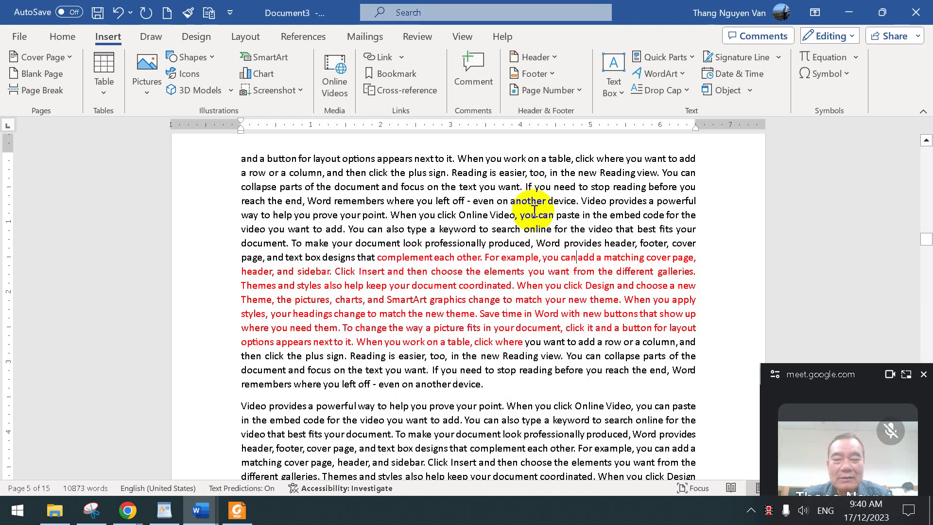
{"action": "left_click", "coordinate": [444, 215]}
{"action": "left_click_drag", "start_coordinate": [435, 200], "coordinate": [493, 201]}
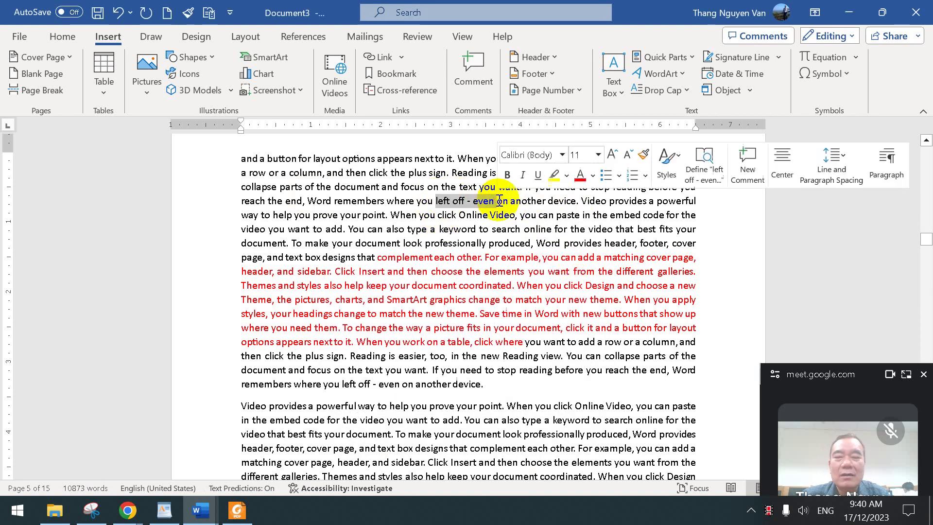
{"action": "left_click", "coordinate": [471, 248]}
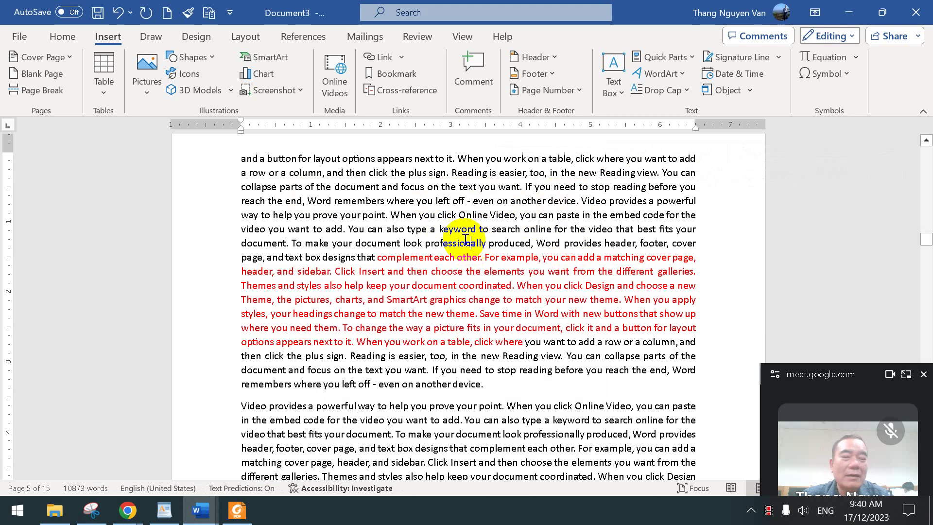
Use Go To to jump to page 10, and close the Find and Replace dialog.
{"action": "key", "text": "ctrl+g"}
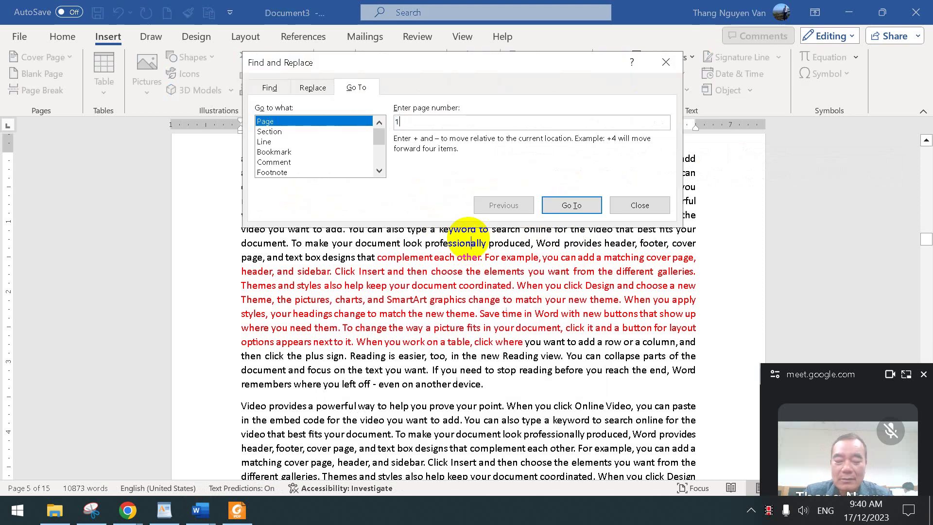
{"action": "type", "text": "10"}
{"action": "key", "text": "Return"}
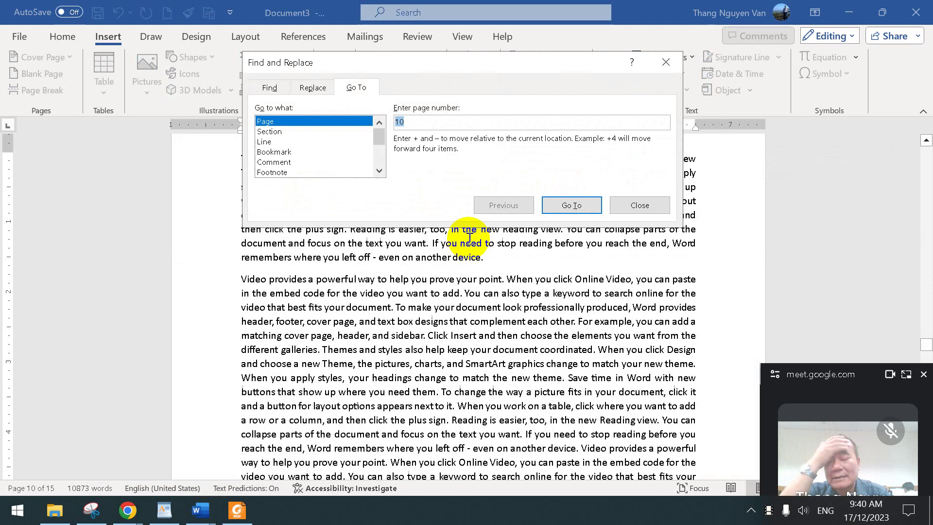
{"action": "left_click", "coordinate": [639, 205]}
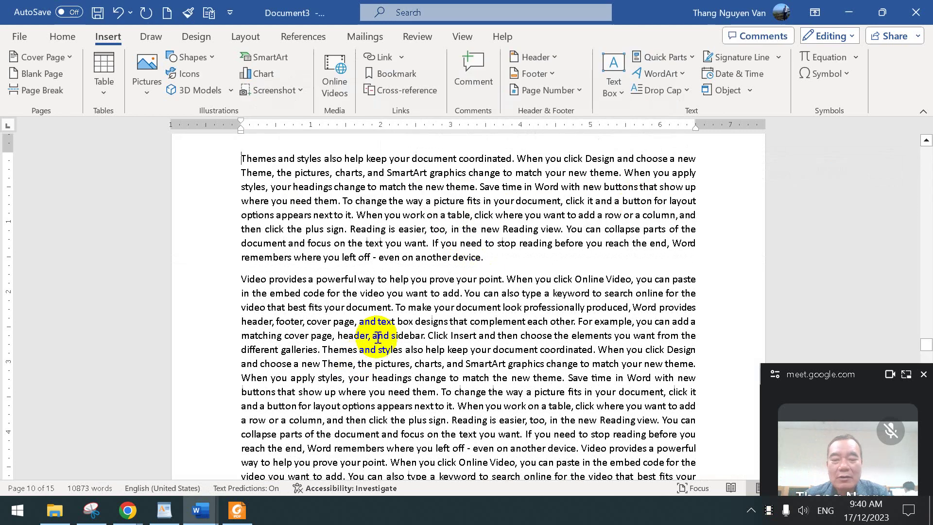
Colour the page 10 passage from "and sidebar" to "To change the" in a darker theme blue.
{"action": "left_click_drag", "start_coordinate": [378, 338], "coordinate": [496, 391]}
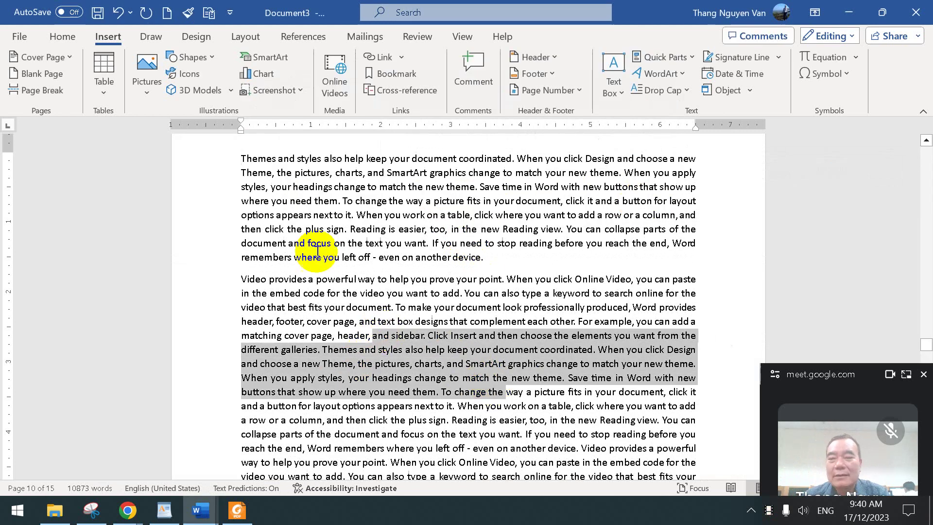
{"action": "left_click", "coordinate": [58, 39]}
{"action": "left_click", "coordinate": [250, 88]}
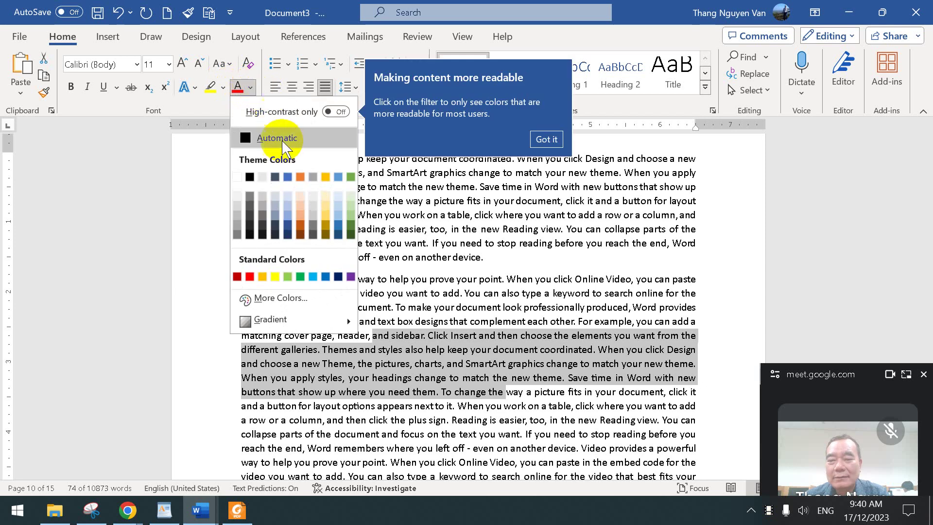
{"action": "left_click", "coordinate": [287, 226]}
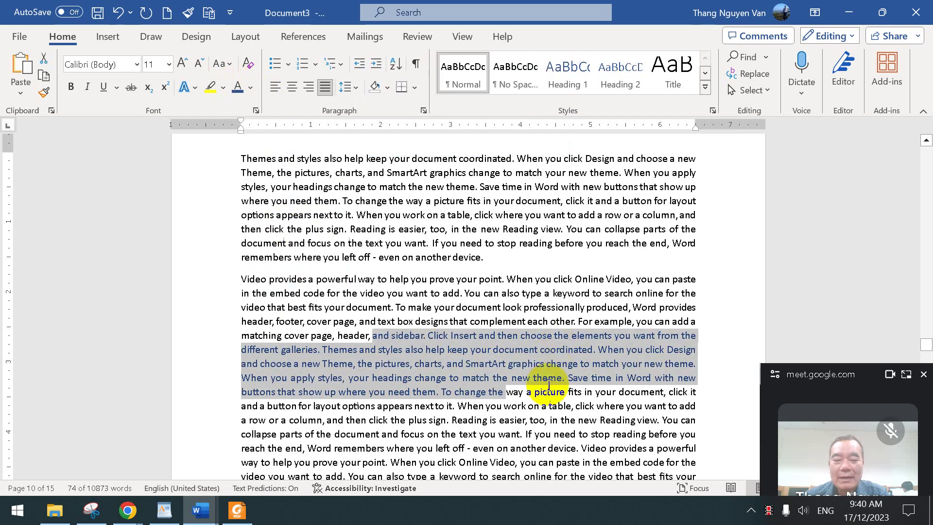
{"action": "scroll", "coordinate": [549, 385], "scroll_direction": "down", "scroll_amount": 1}
{"action": "left_click", "coordinate": [450, 413]}
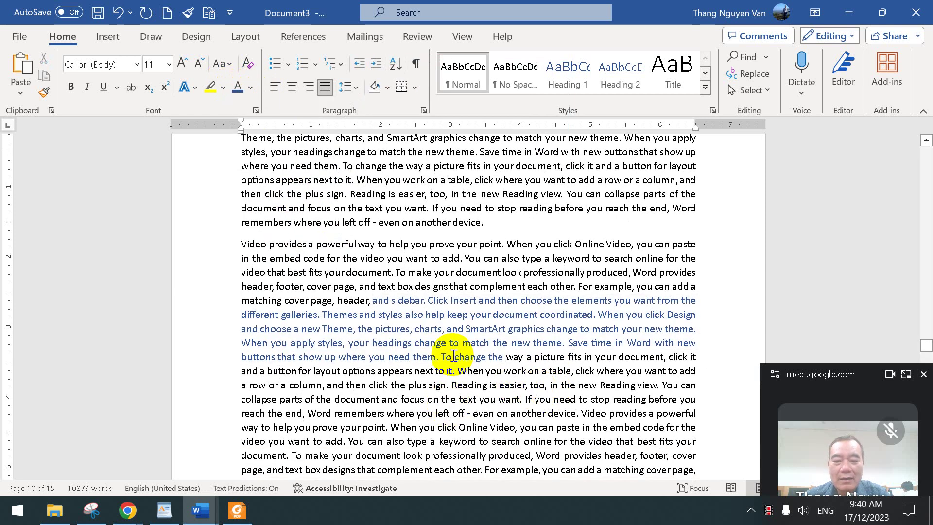
Add a bookmark named BBBB to the words "and SmartArt" in the blue passage on page 10.
{"action": "left_click_drag", "start_coordinate": [446, 329], "coordinate": [509, 332]}
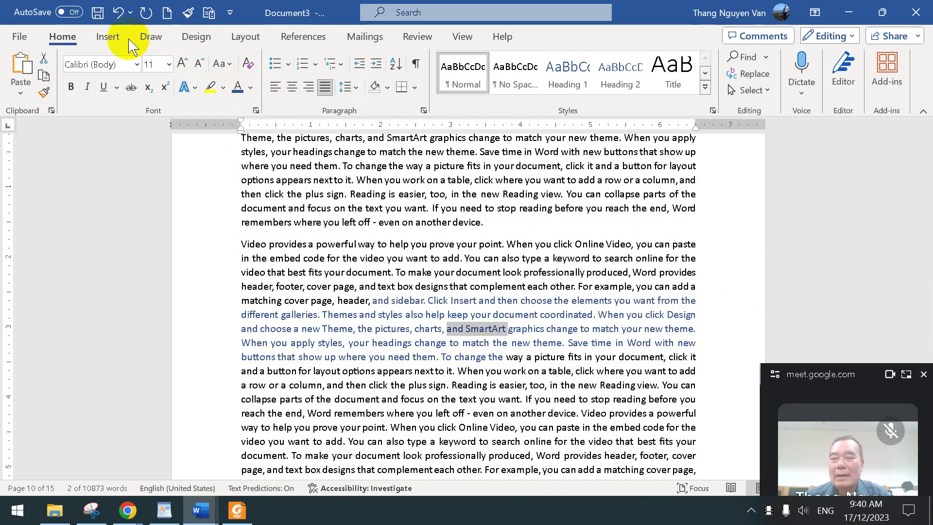
{"action": "left_click", "coordinate": [108, 36]}
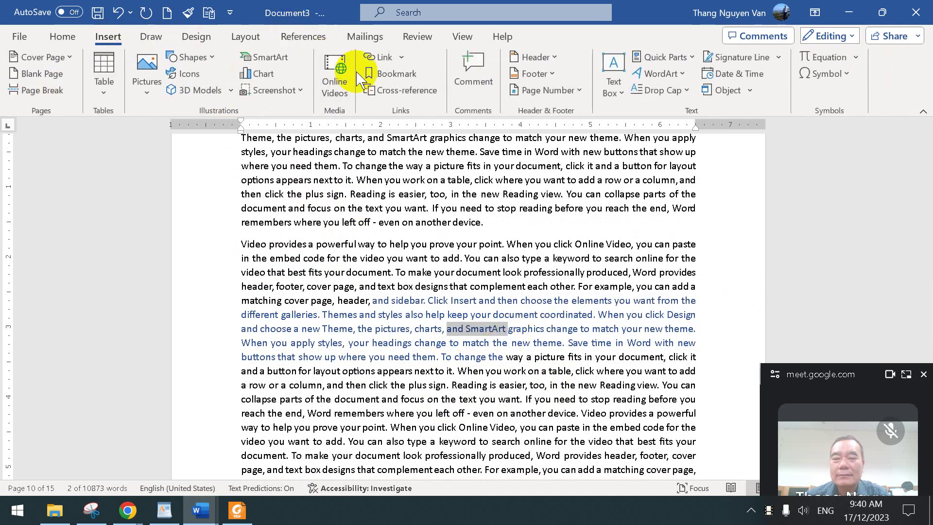
{"action": "left_click", "coordinate": [384, 74]}
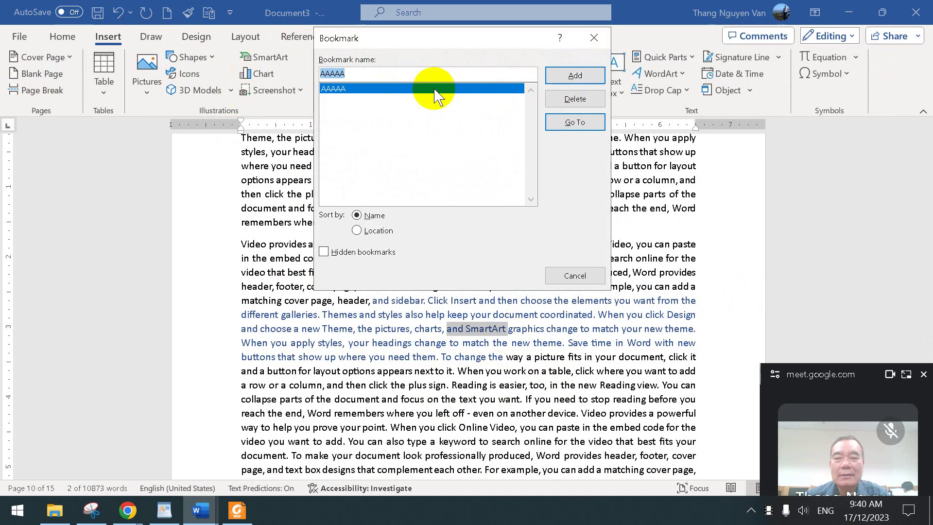
{"action": "left_click_drag", "start_coordinate": [388, 74], "coordinate": [284, 84]}
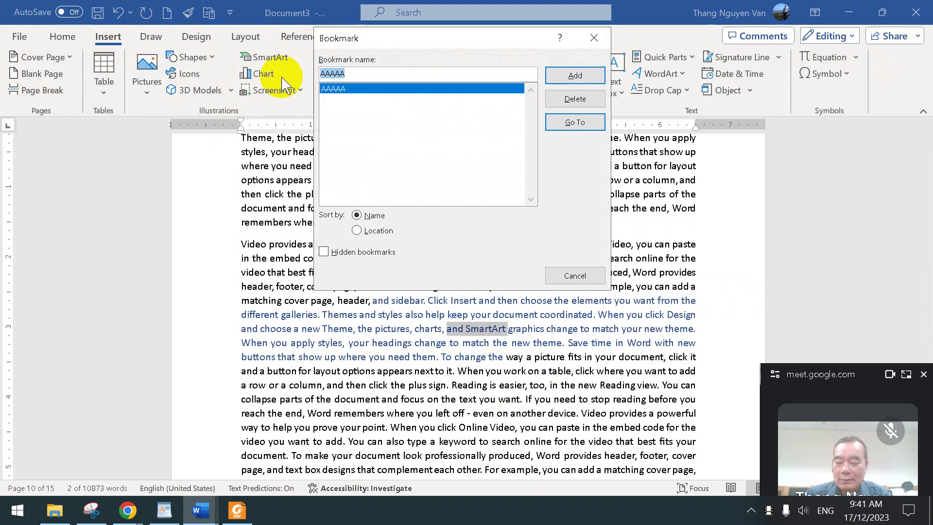
{"action": "type", "text": "BBBB"}
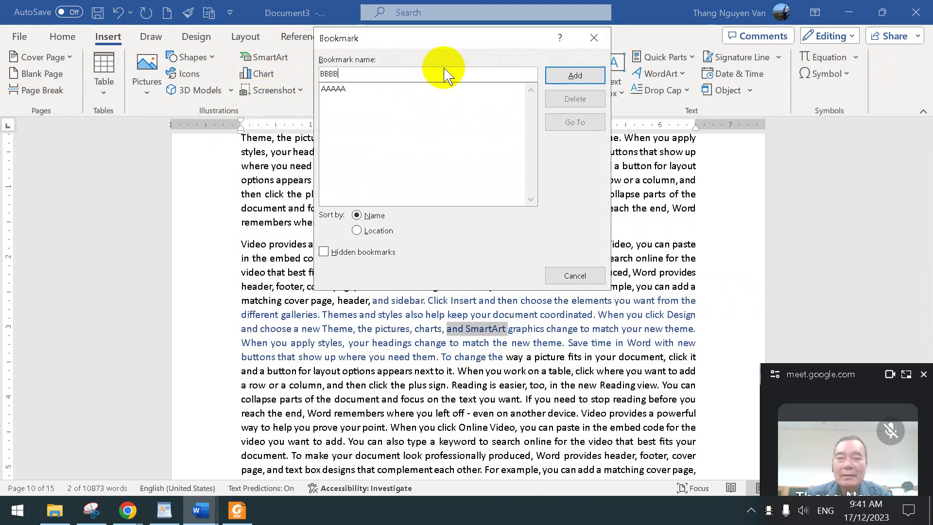
{"action": "left_click", "coordinate": [575, 76]}
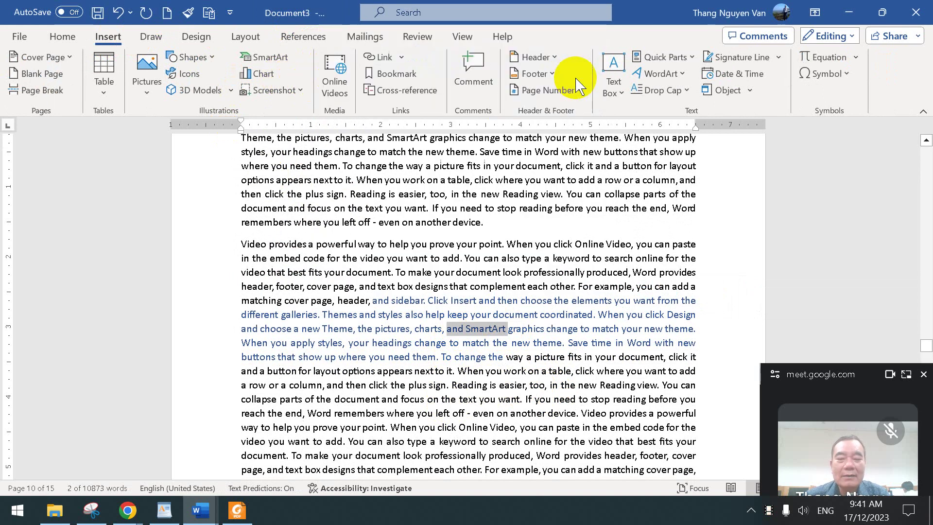
{"action": "left_click", "coordinate": [596, 289]}
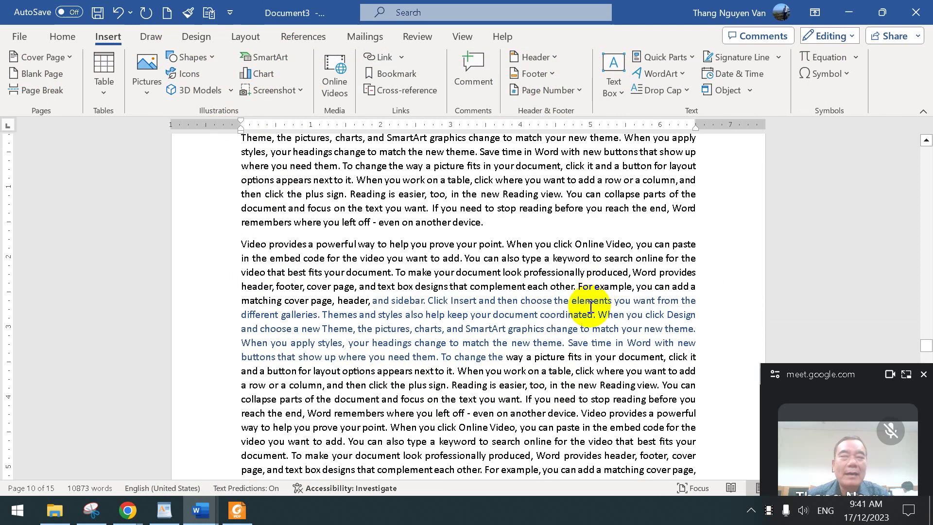
{"action": "double_click", "coordinate": [522, 342]}
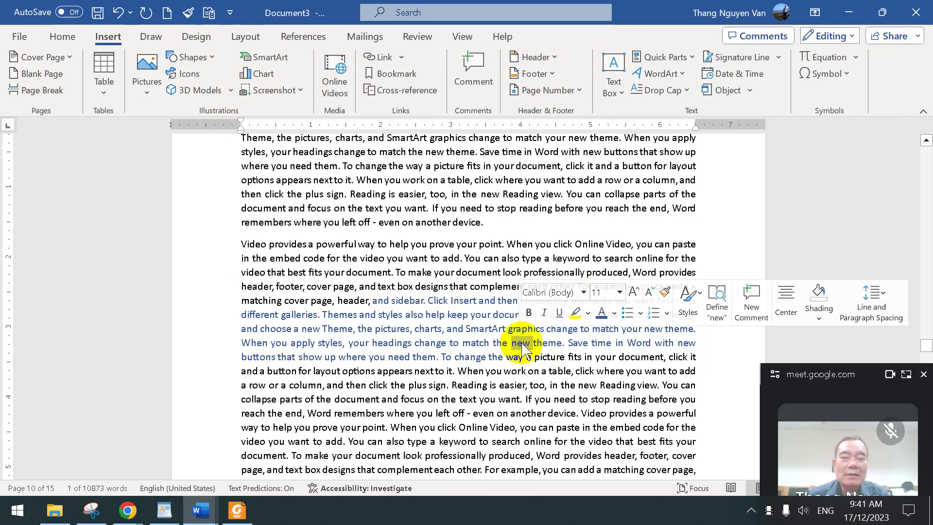
{"action": "left_click", "coordinate": [523, 346]}
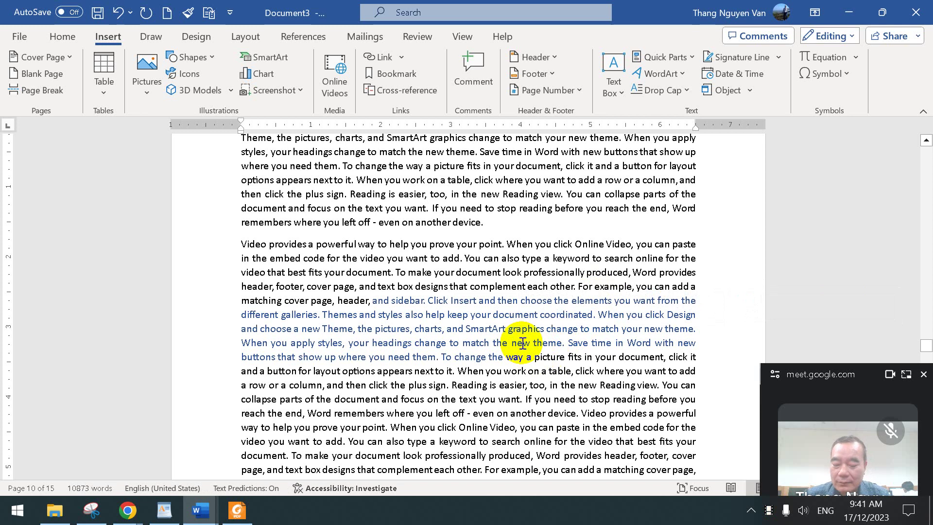
Replace "page, and text box designs" in the first paragraph of page 1 with "Xem chi tiet mo hinh nhan day".
{"action": "scroll", "coordinate": [523, 343], "scroll_direction": "up", "scroll_amount": 20}
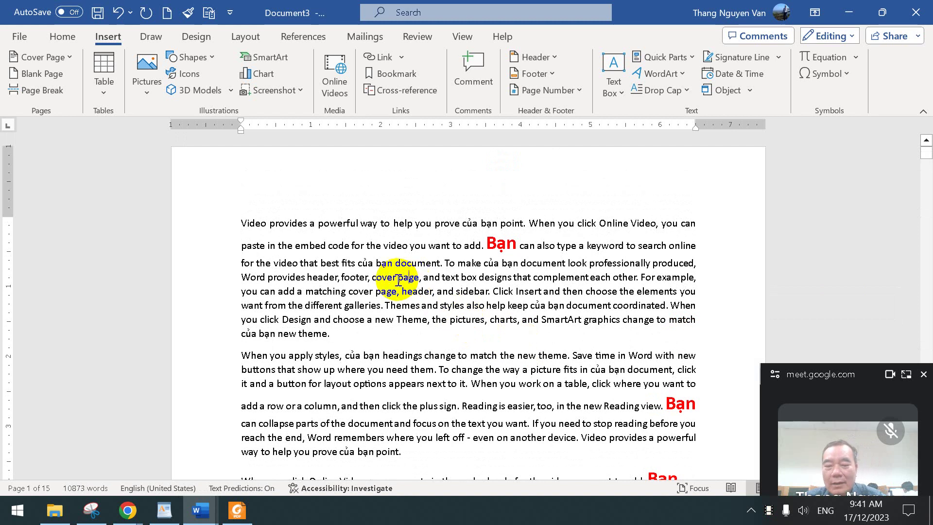
{"action": "left_click_drag", "start_coordinate": [395, 263], "coordinate": [476, 264]}
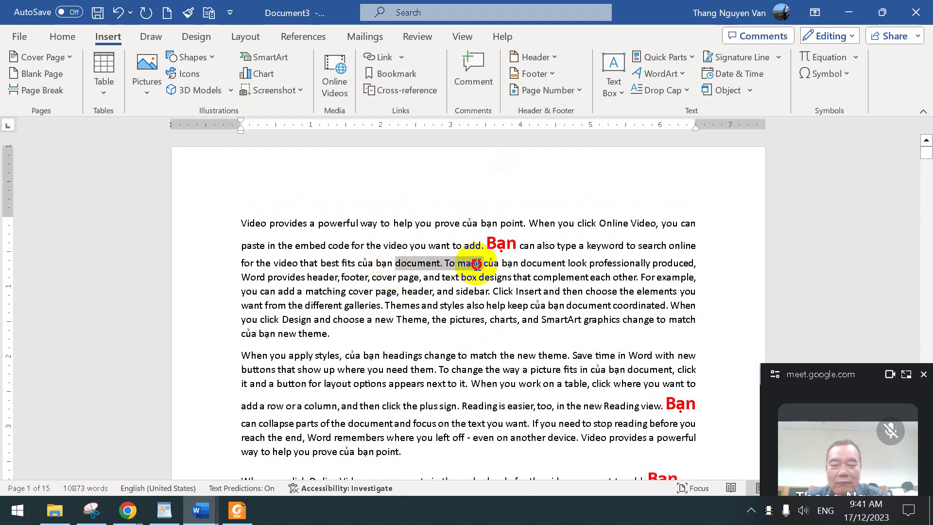
{"action": "left_click", "coordinate": [476, 264]}
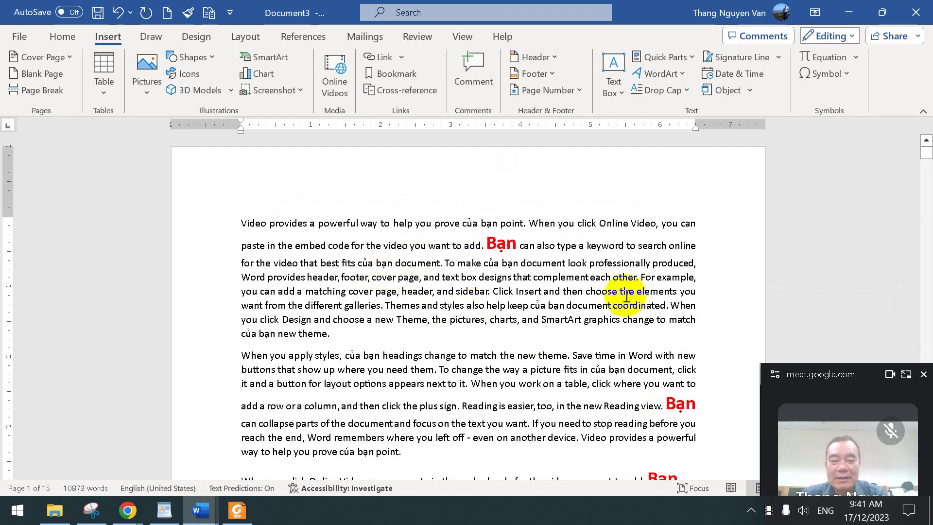
{"action": "left_click_drag", "start_coordinate": [401, 277], "coordinate": [486, 277]}
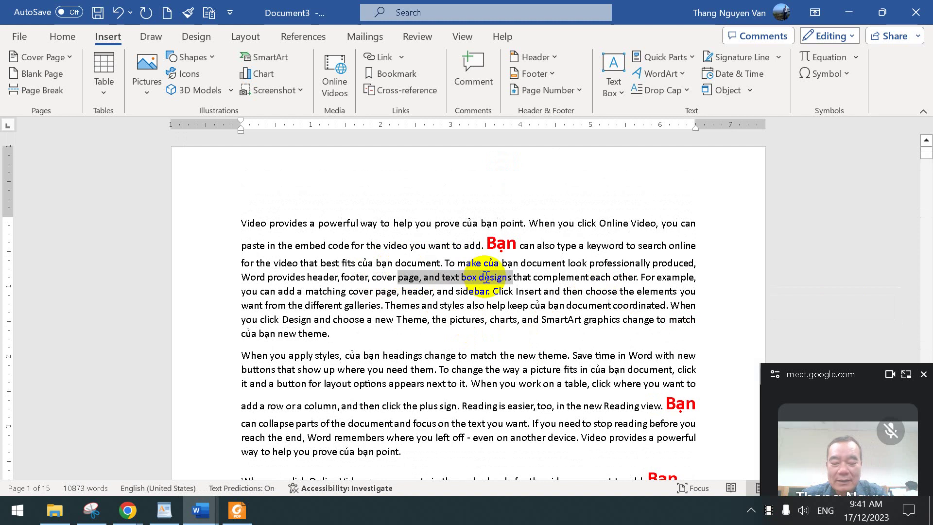
{"action": "type", "text": "Xem ch"}
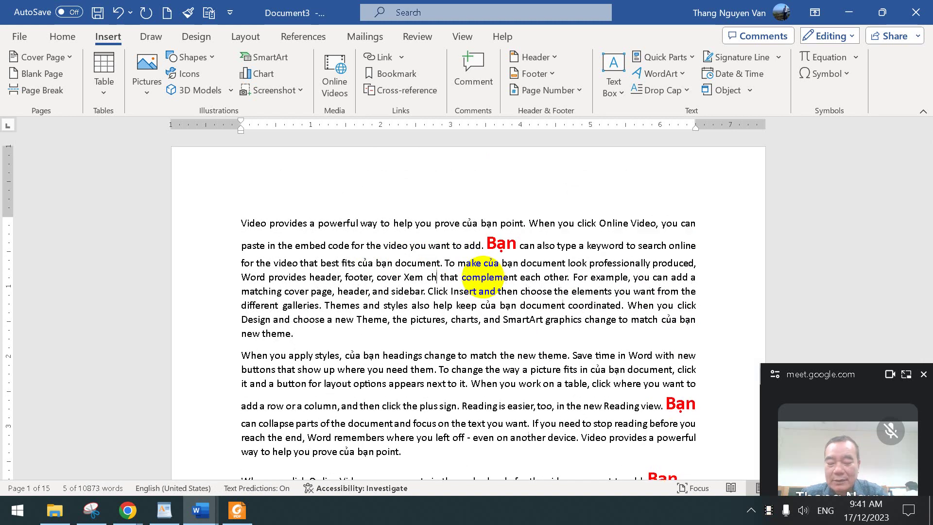
{"action": "type", "text": "i tiet mo"}
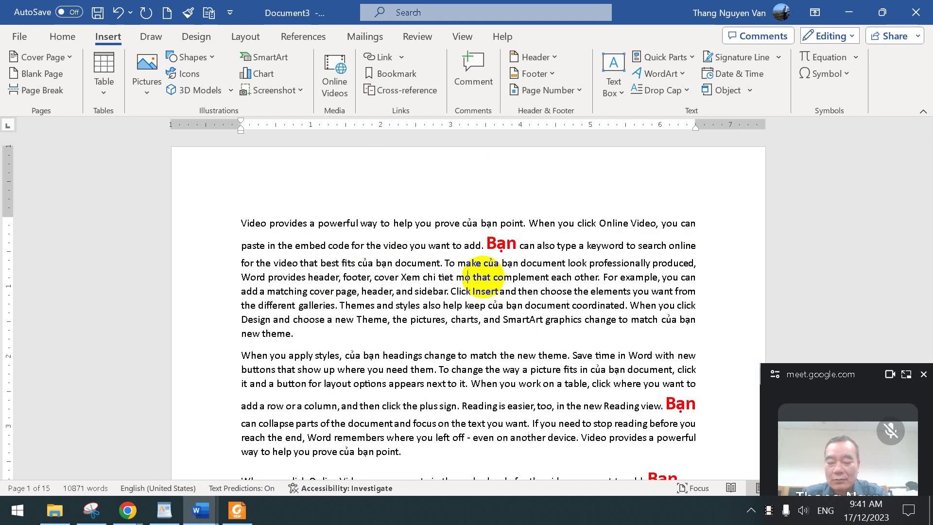
{"action": "type", "text": " hinh"}
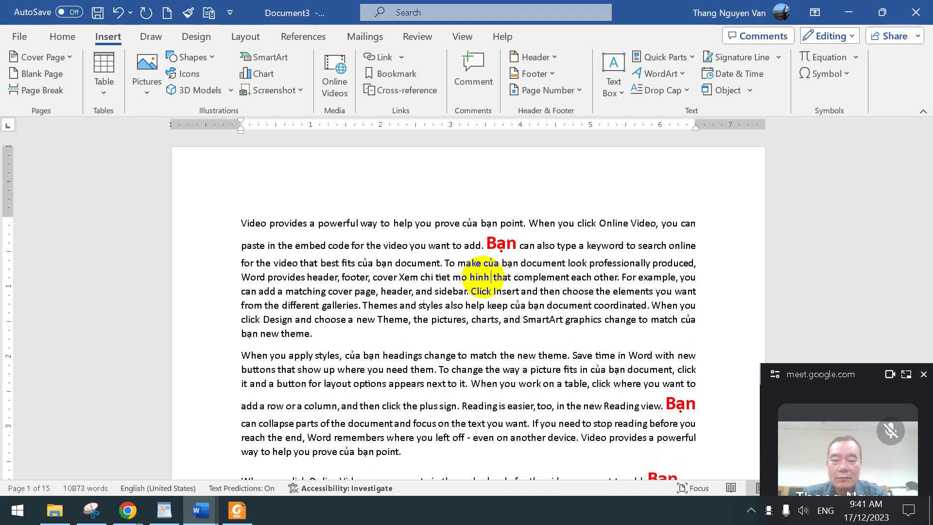
{"action": "type", "text": " nhan day"}
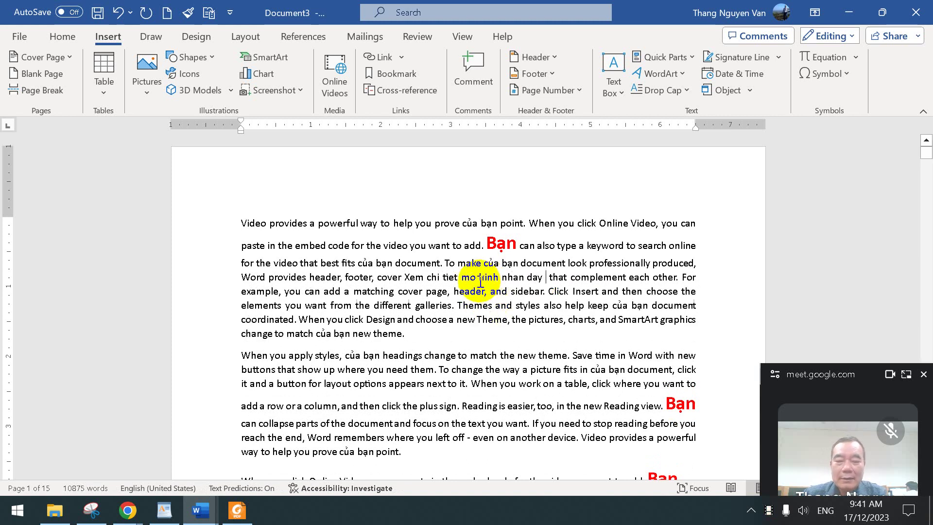
Insert a hyperlink on the words "nhan day" in the first paragraph that targets the bookmark AAAAA.
{"action": "left_click_drag", "start_coordinate": [504, 278], "coordinate": [540, 278]}
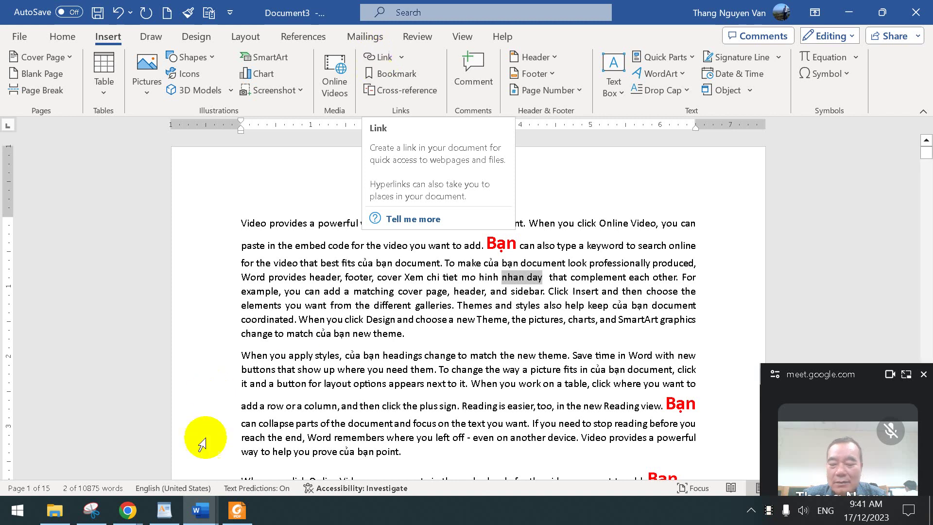
{"action": "left_click", "coordinate": [237, 510]}
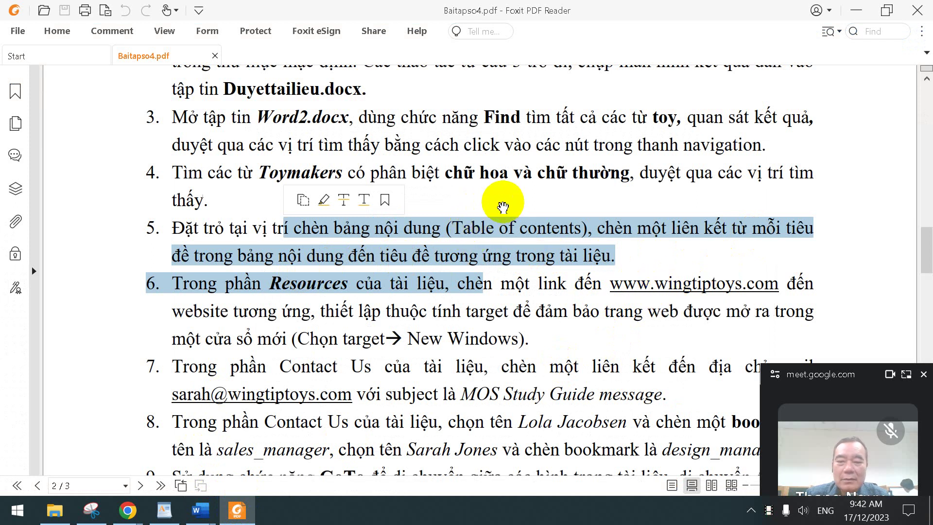
{"action": "left_click", "coordinate": [200, 509]}
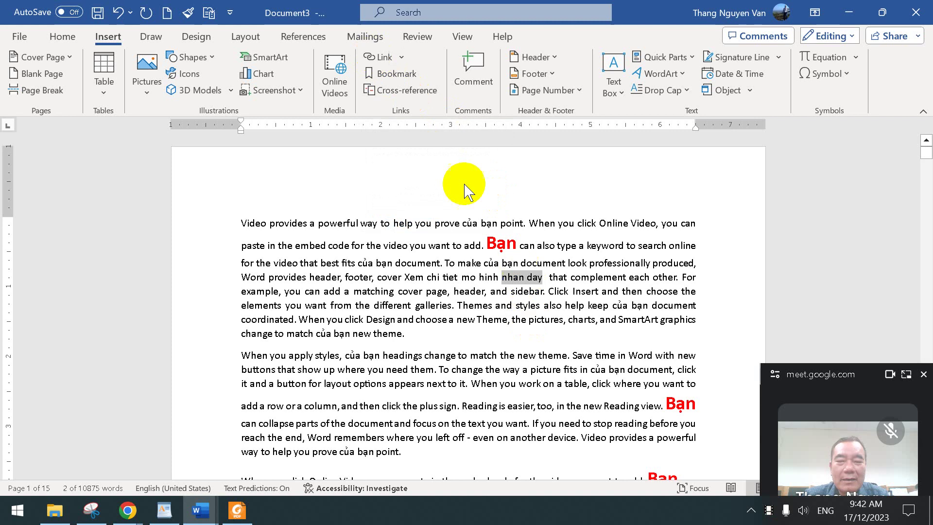
{"action": "left_click", "coordinate": [383, 57]}
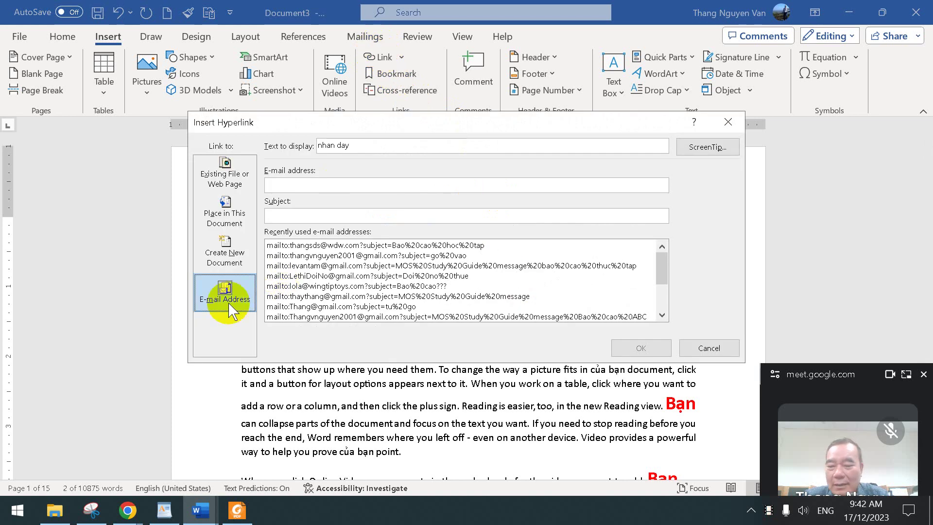
{"action": "left_click", "coordinate": [224, 253]}
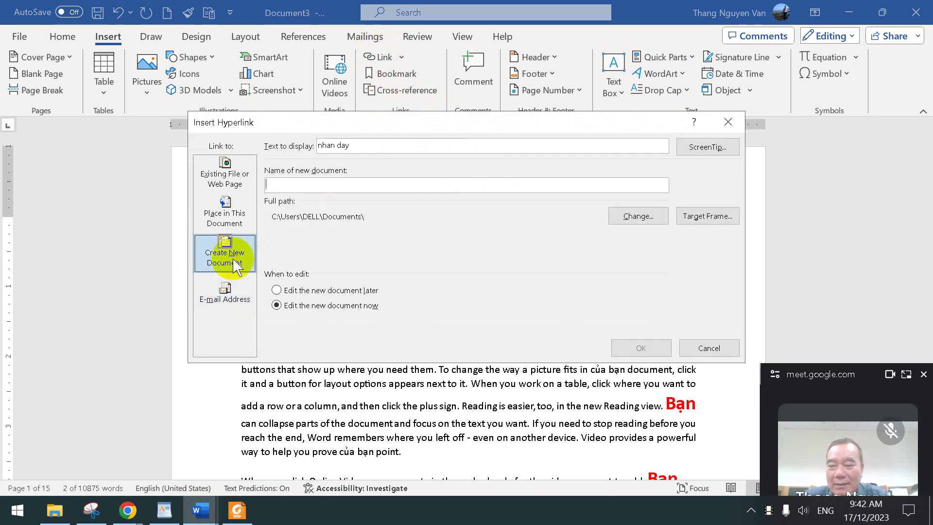
{"action": "left_click", "coordinate": [237, 216]}
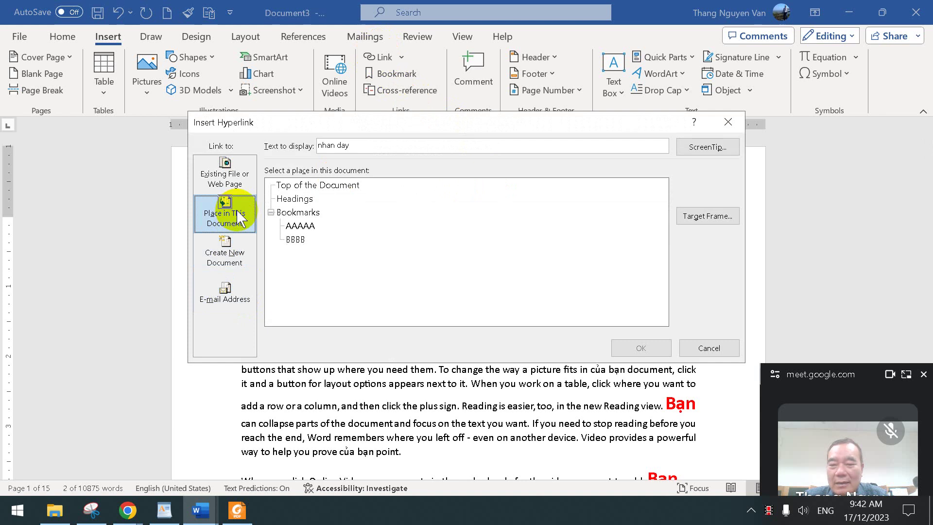
{"action": "left_click", "coordinate": [229, 184]}
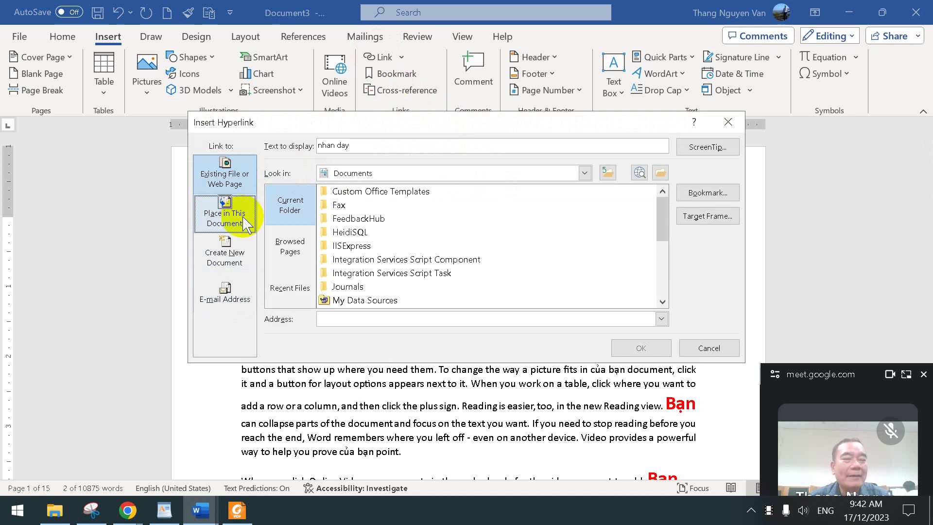
{"action": "left_click", "coordinate": [703, 200]}
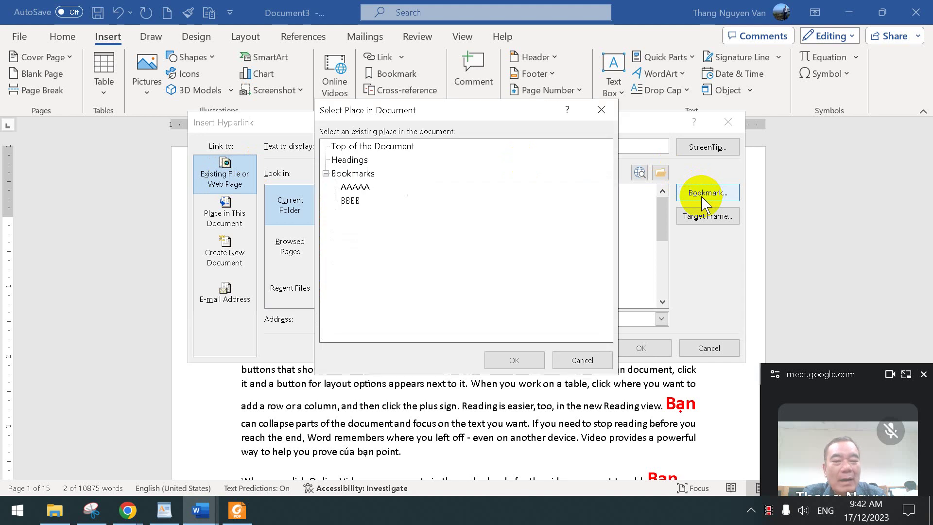
{"action": "left_click", "coordinate": [352, 190]}
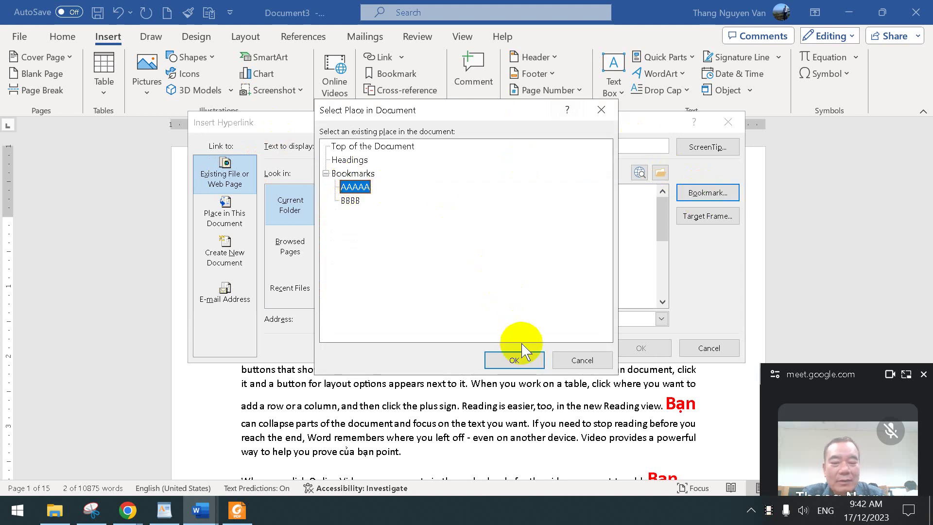
{"action": "left_click", "coordinate": [527, 360]}
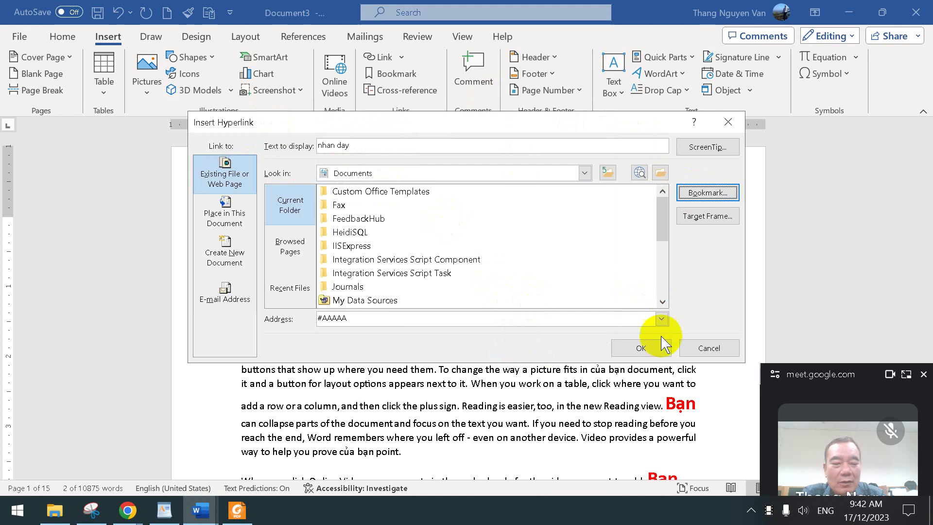
{"action": "left_click", "coordinate": [651, 347]}
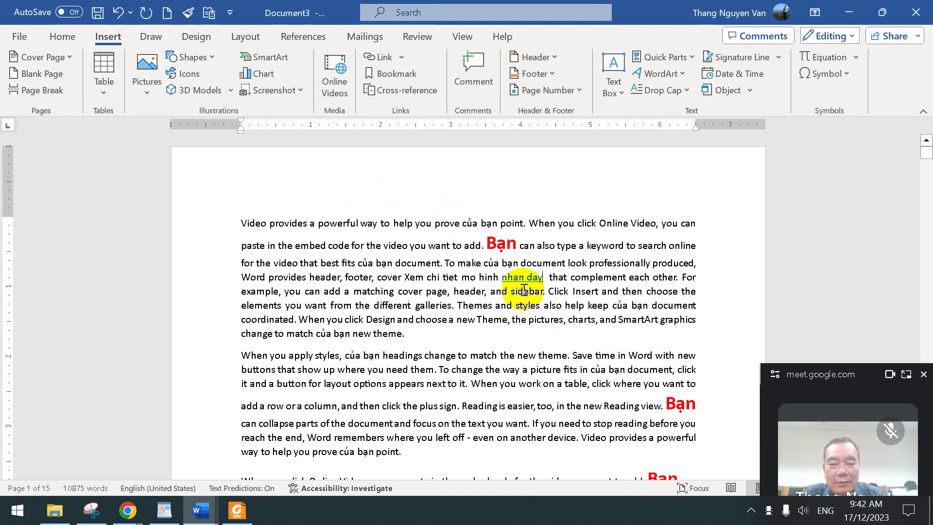
Replace "Word provides" in the third paragraph of page 1 with "Mo xem mo hinh trang trai".
{"action": "scroll", "coordinate": [404, 348], "scroll_direction": "down", "scroll_amount": 3}
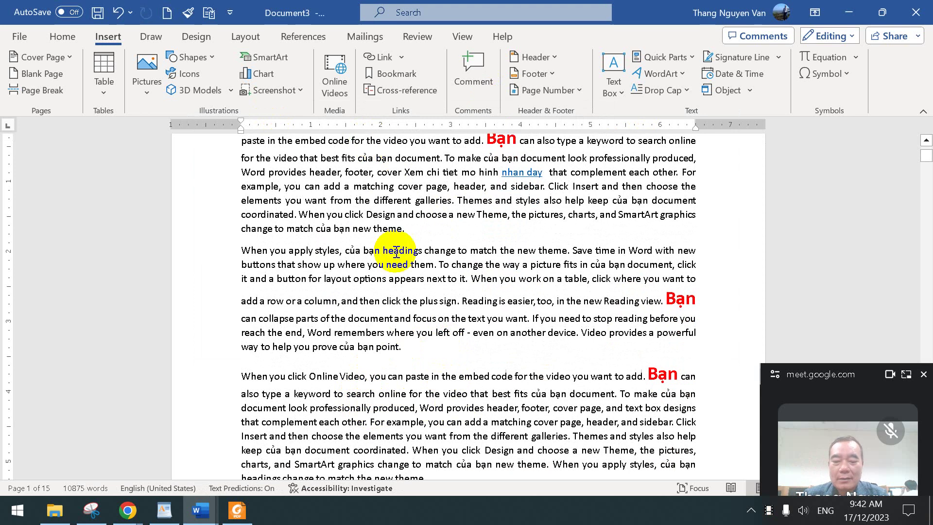
{"action": "left_click", "coordinate": [447, 411]}
{"action": "left_click_drag", "start_coordinate": [447, 410], "coordinate": [480, 409]}
{"action": "type", "text": "Mo x"}
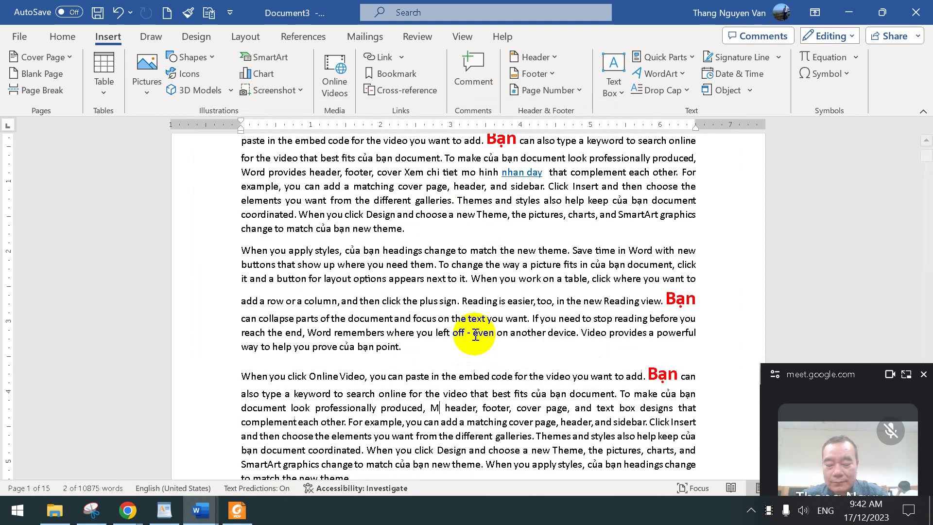
{"action": "type", "text": "em"}
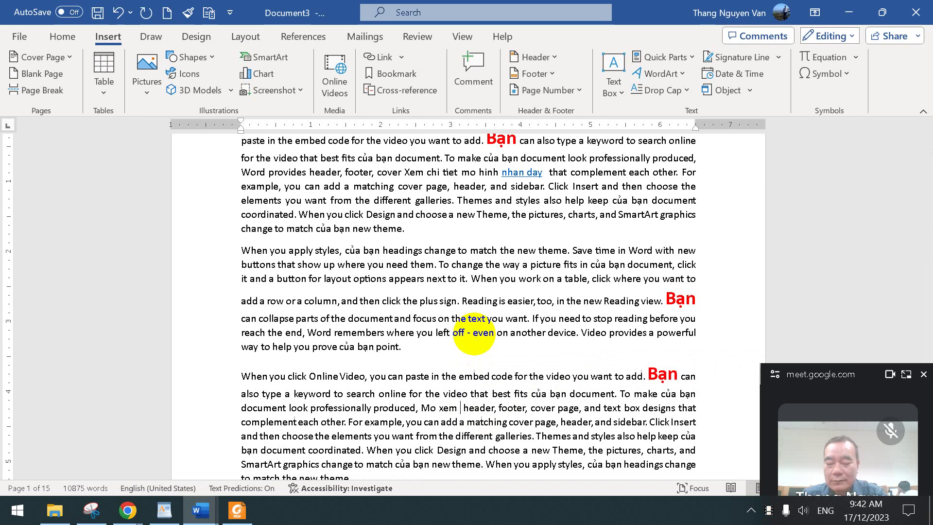
{"action": "type", "text": " mo hinh"}
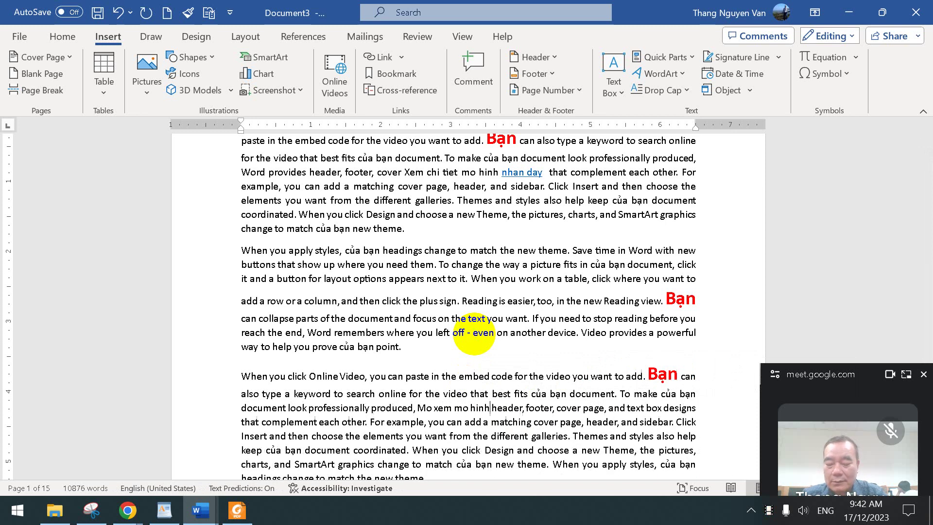
{"action": "type", "text": " tra"}
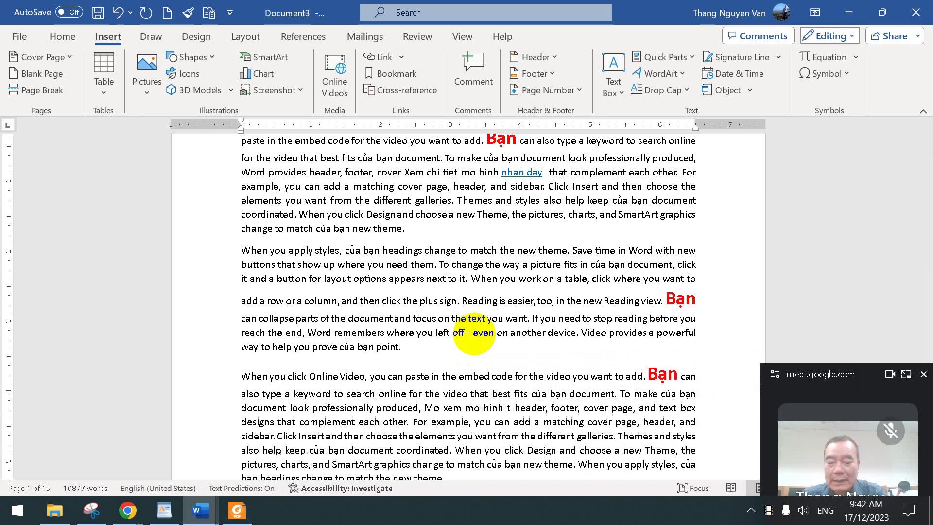
{"action": "type", "text": "ng trai"}
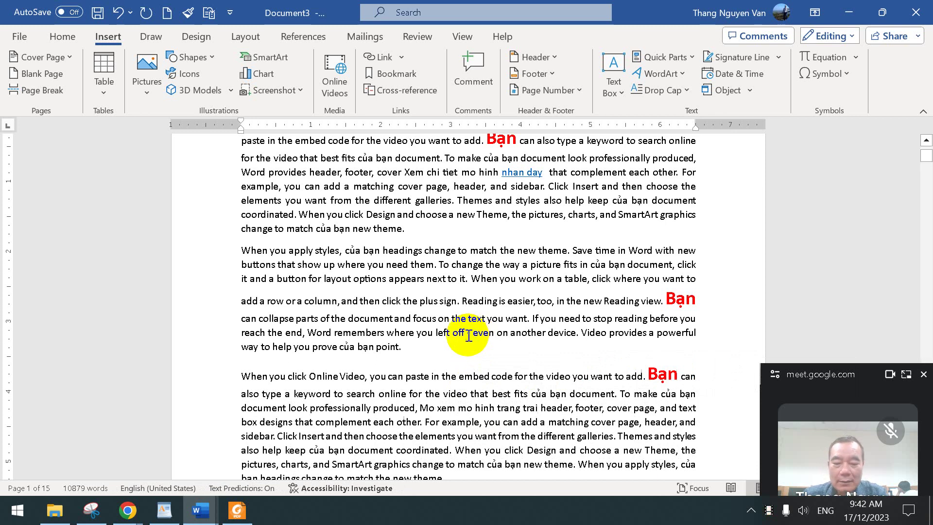
Insert a hyperlink on "Mo xem mo hinh trang trai" that targets the bookmark BBBB.
{"action": "left_click_drag", "start_coordinate": [419, 408], "coordinate": [539, 410]}
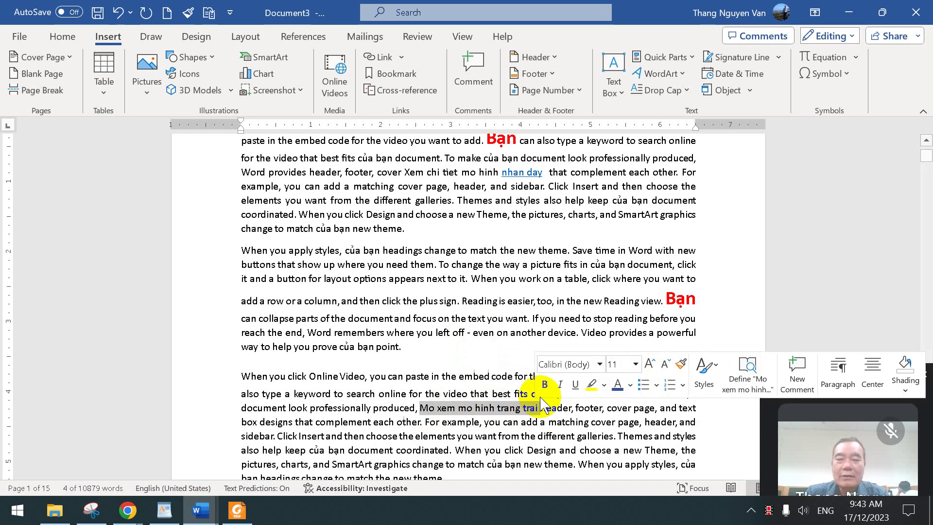
{"action": "left_click", "coordinate": [391, 58]}
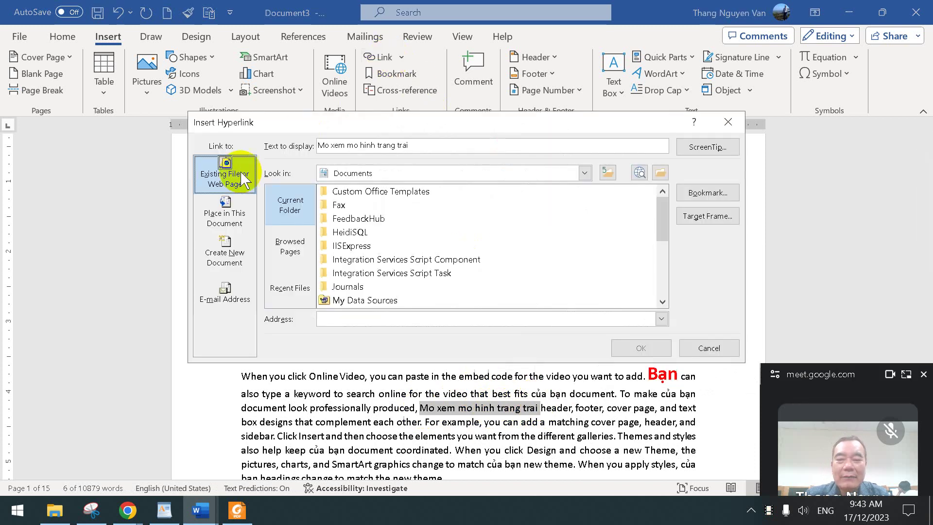
{"action": "left_click", "coordinate": [705, 190]}
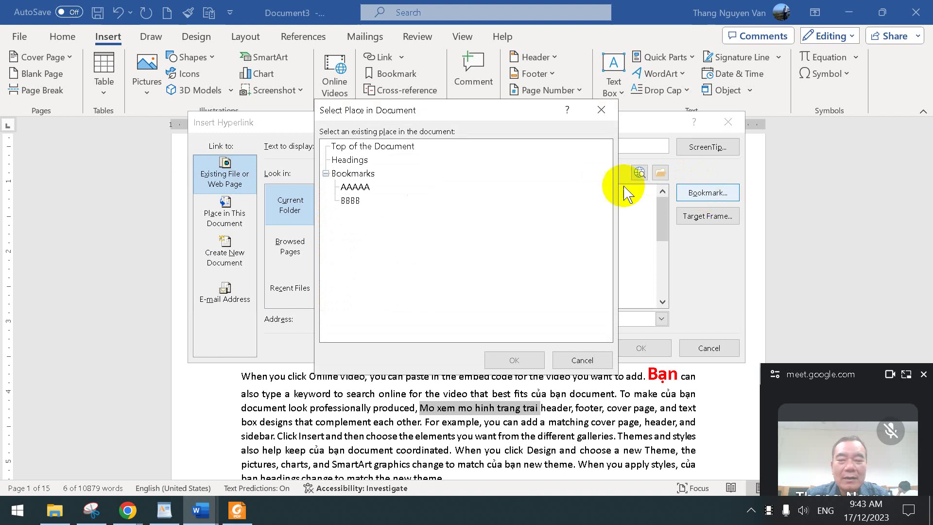
{"action": "left_click", "coordinate": [350, 200]}
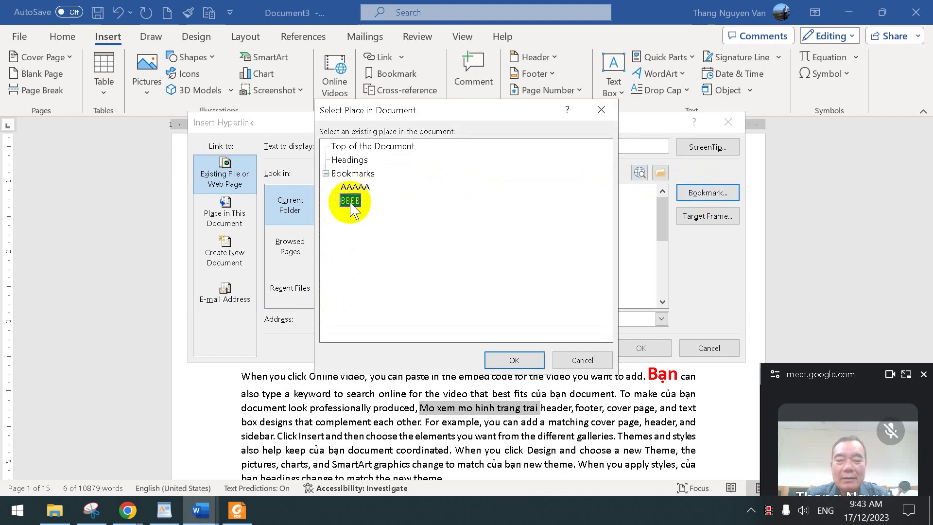
{"action": "left_click", "coordinate": [516, 360]}
{"action": "left_click", "coordinate": [647, 349]}
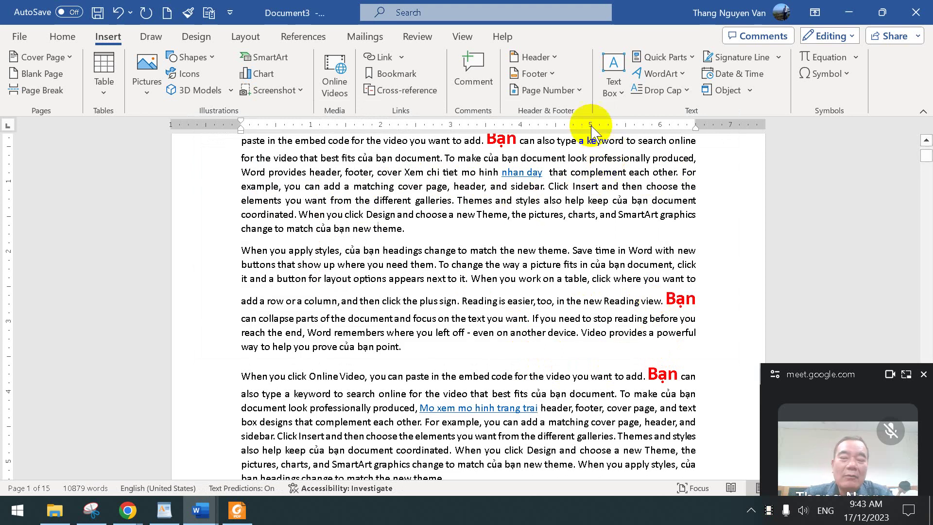
Follow the "nhan day" link, return to the start of the document, and follow the "Mo xem mo hinh trang trai" link.
{"action": "mouse_move", "coordinate": [532, 177]}
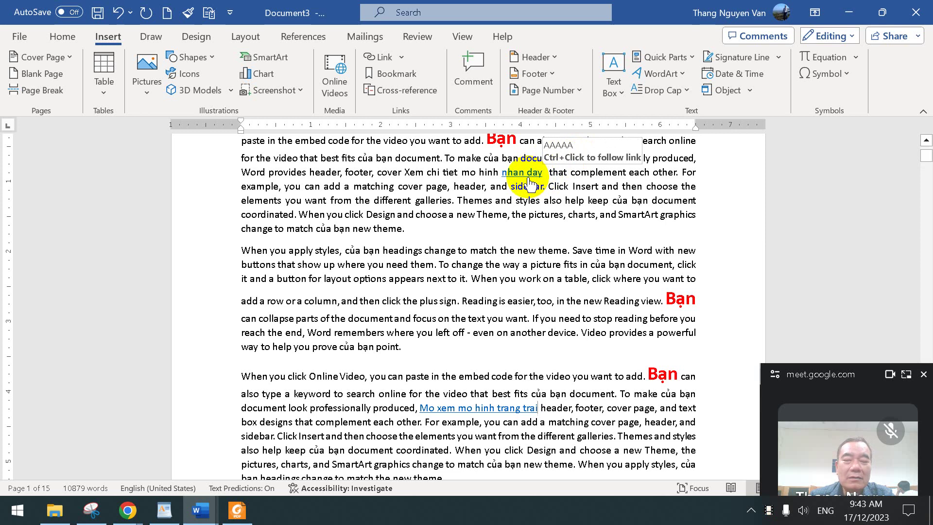
{"action": "left_click", "coordinate": [528, 178], "text": "ctrl"}
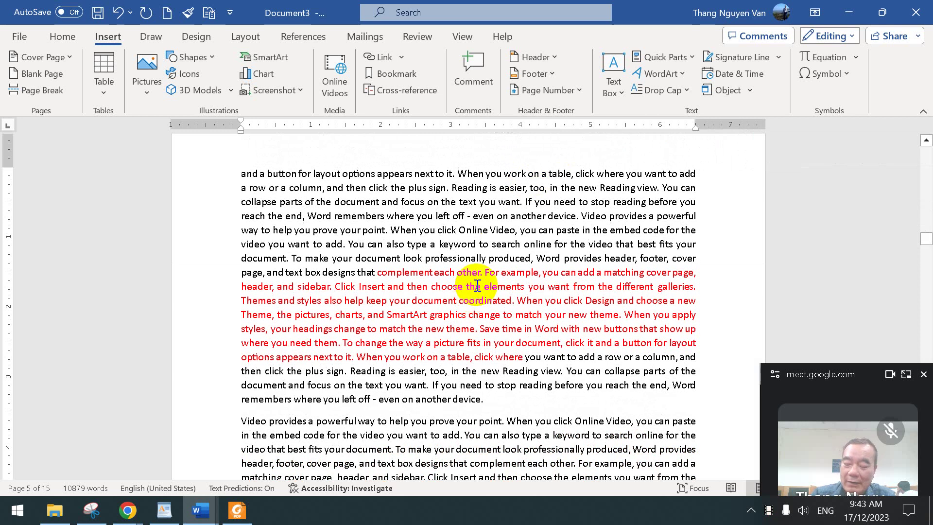
{"action": "key", "text": "ctrl+Home"}
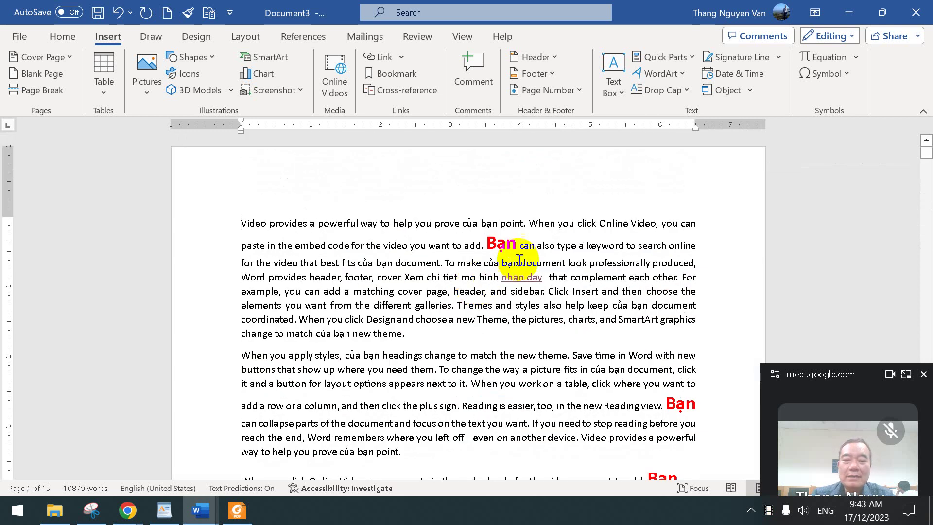
{"action": "scroll", "coordinate": [520, 366], "scroll_direction": "down", "scroll_amount": 2}
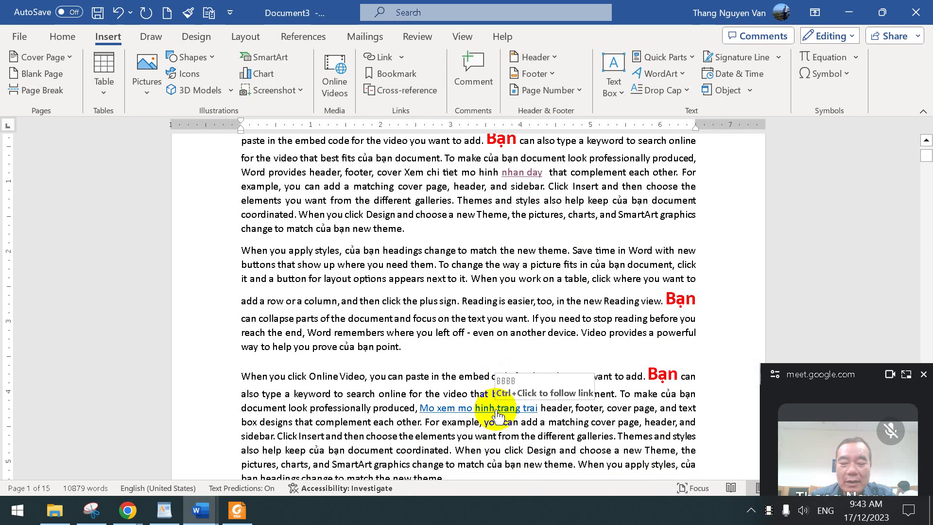
{"action": "left_click", "coordinate": [496, 410], "text": "ctrl"}
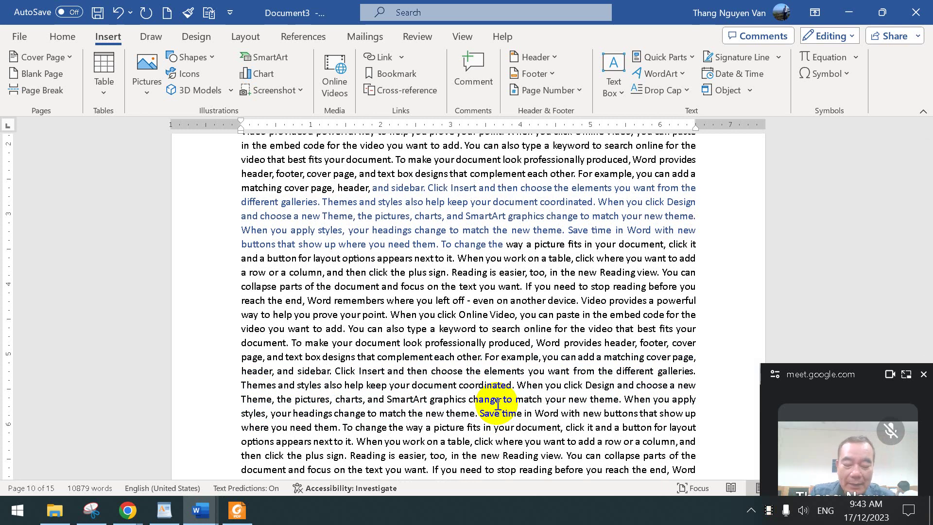
Return to the start of the document, then switch to Foxit PDF Reader and review task 5 in Baitapso4.pdf.
{"action": "key", "text": "ctrl+Home"}
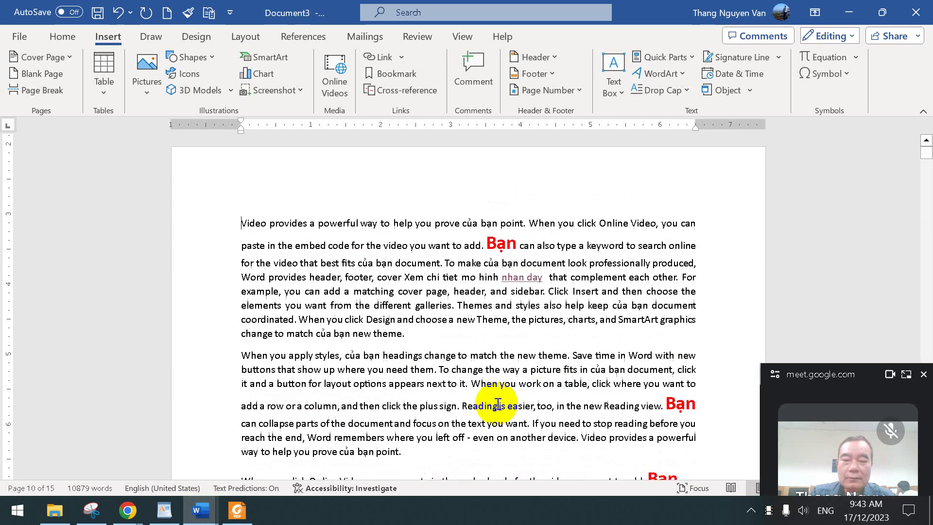
{"action": "left_click", "coordinate": [230, 513]}
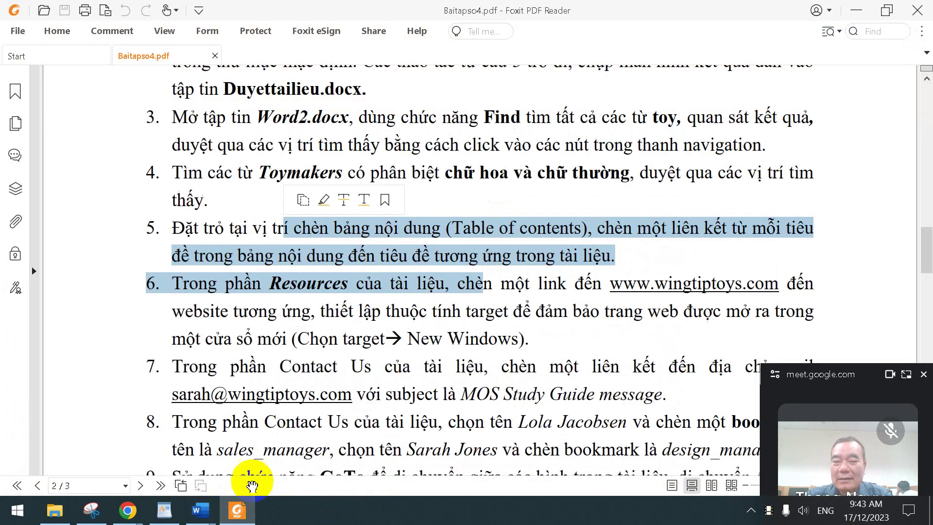
{"action": "left_click", "coordinate": [389, 326]}
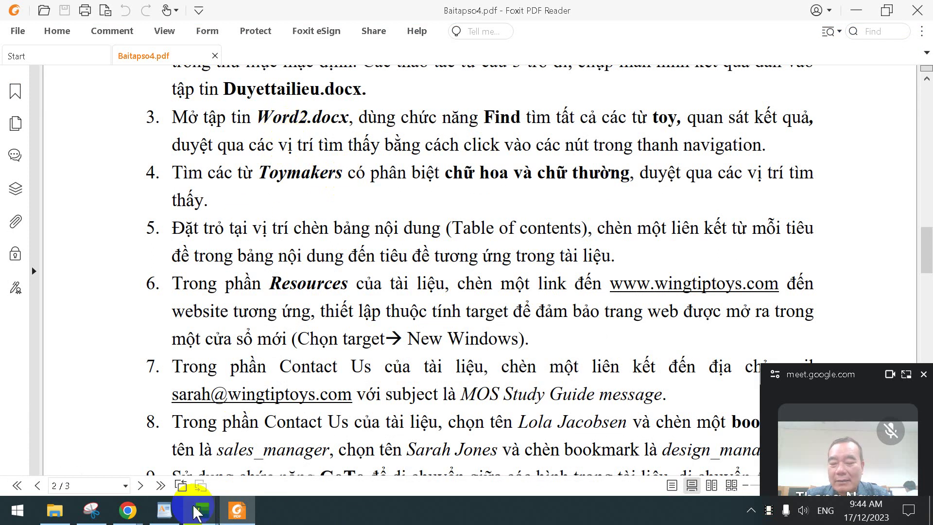
Switch to Word2.docx in Word and place the cursor in the Table of Contents heading.
{"action": "left_click", "coordinate": [200, 509]}
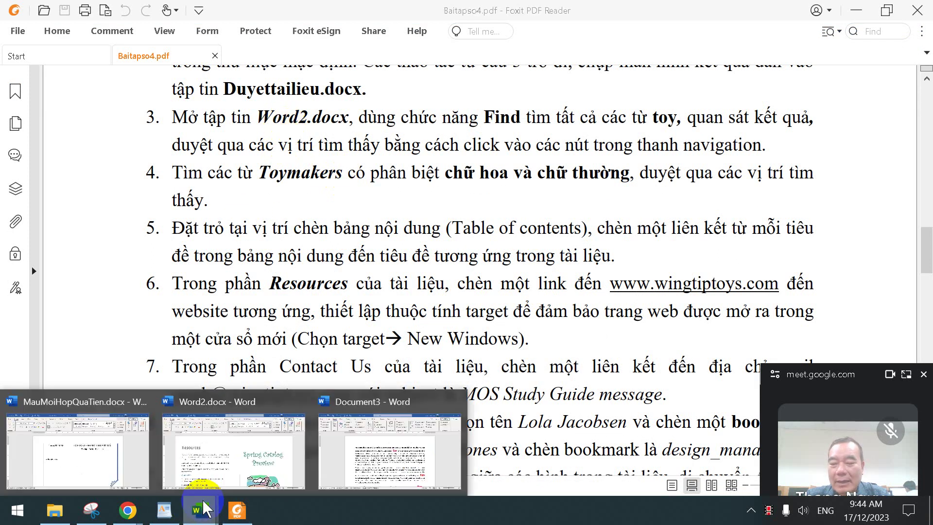
{"action": "left_click", "coordinate": [208, 459]}
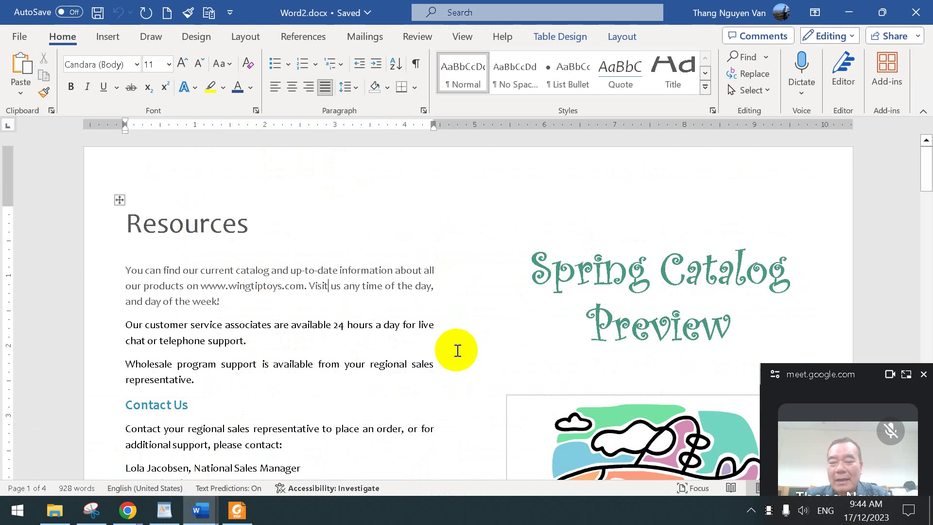
{"action": "scroll", "coordinate": [458, 349], "scroll_direction": "down", "scroll_amount": 10}
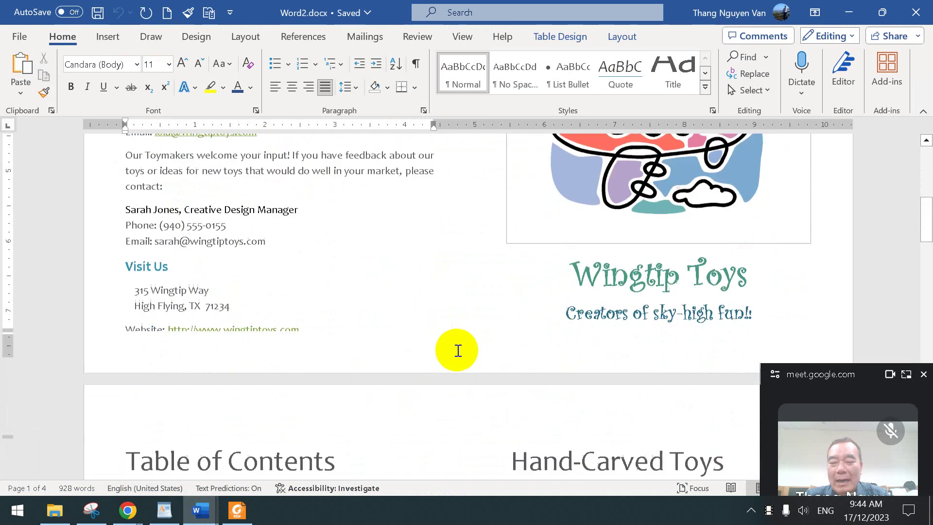
{"action": "scroll", "coordinate": [458, 350], "scroll_direction": "down", "scroll_amount": 5}
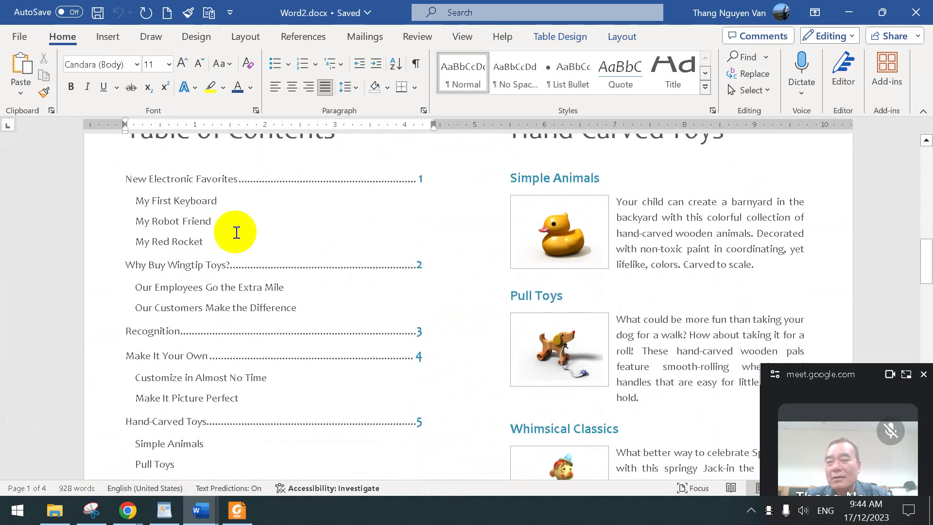
{"action": "scroll", "coordinate": [248, 203], "scroll_direction": "up", "scroll_amount": 2}
{"action": "left_click", "coordinate": [298, 199]}
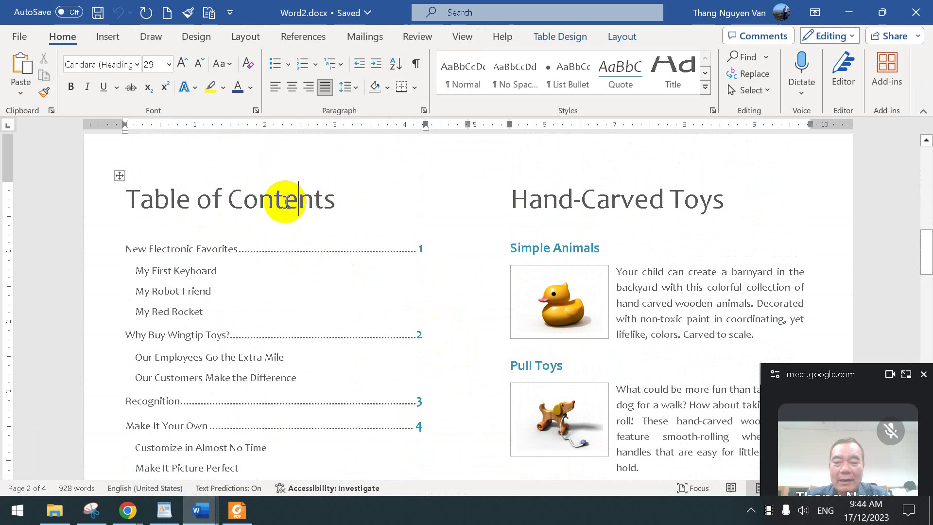
Insert a hyperlink on the "New Electronic Favorites" entry in the table of contents that targets the heading New Electronic Favorites.
{"action": "left_click", "coordinate": [166, 248]}
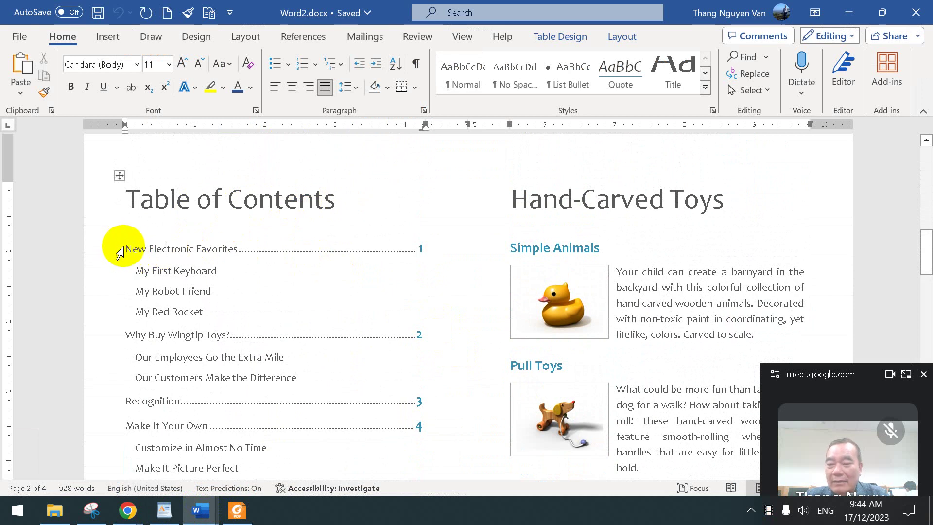
{"action": "left_click_drag", "start_coordinate": [127, 246], "coordinate": [233, 249]}
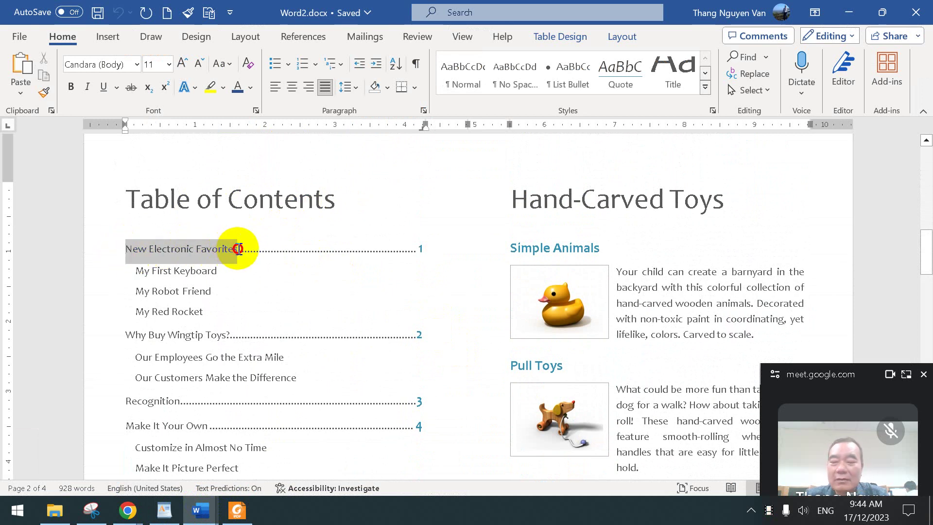
{"action": "left_click_drag", "start_coordinate": [238, 249], "coordinate": [238, 248]}
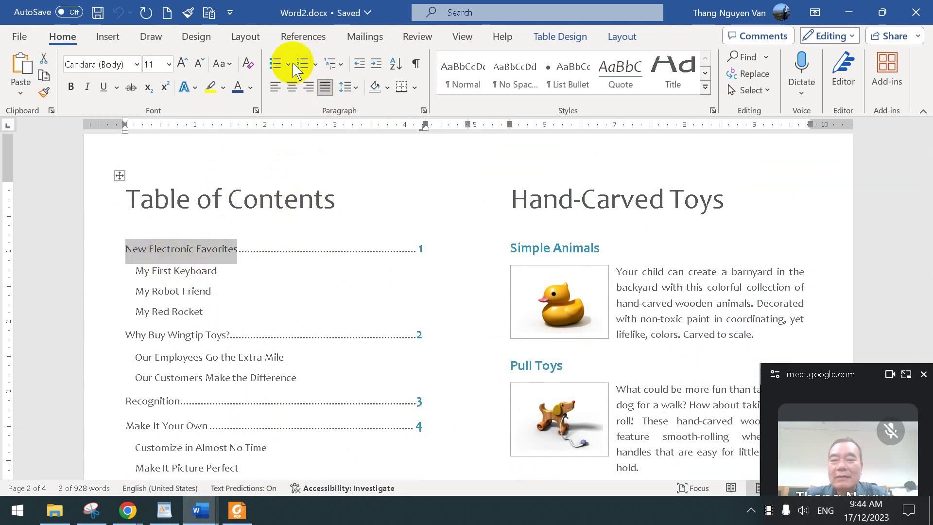
{"action": "left_click", "coordinate": [111, 39]}
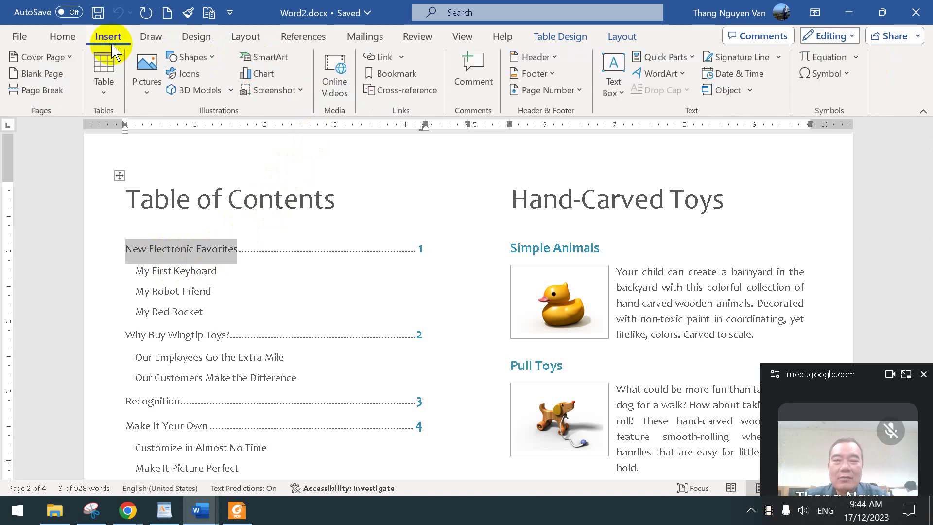
{"action": "left_click", "coordinate": [383, 58]}
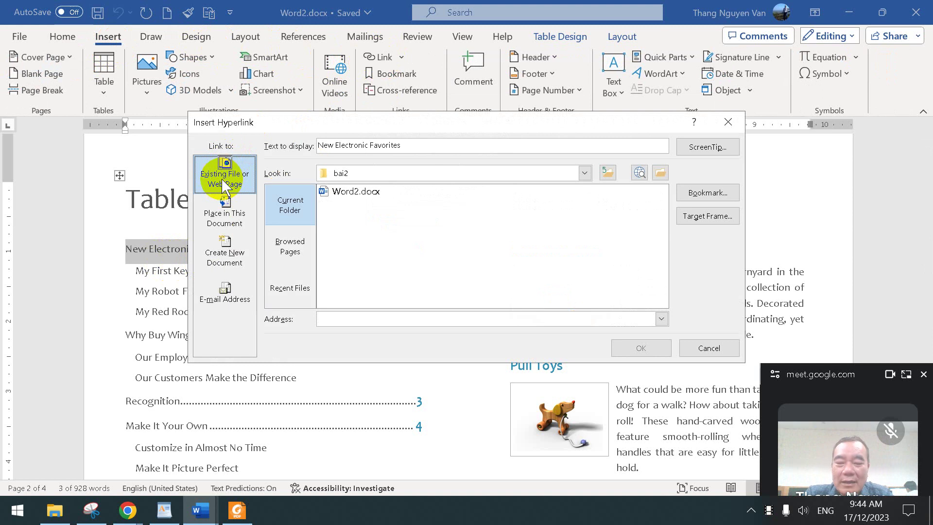
{"action": "left_click", "coordinate": [705, 194]}
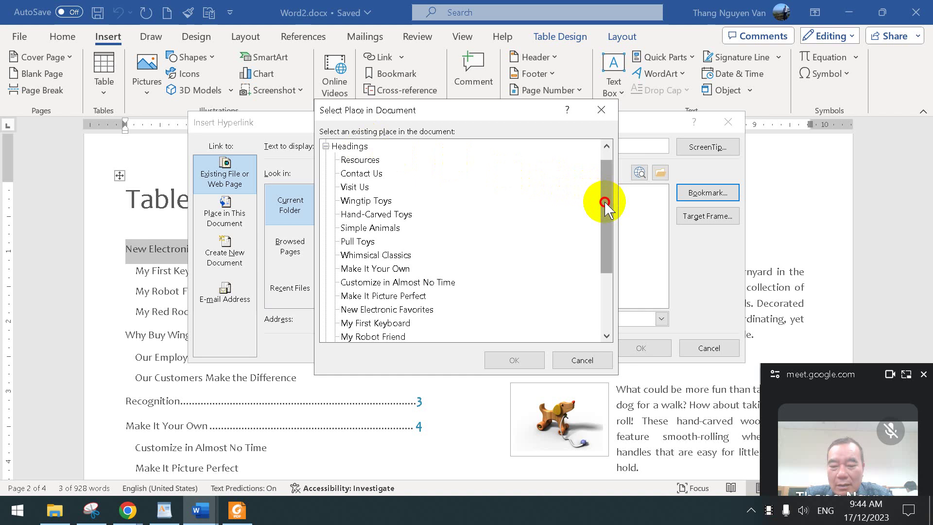
{"action": "left_click", "coordinate": [399, 313]}
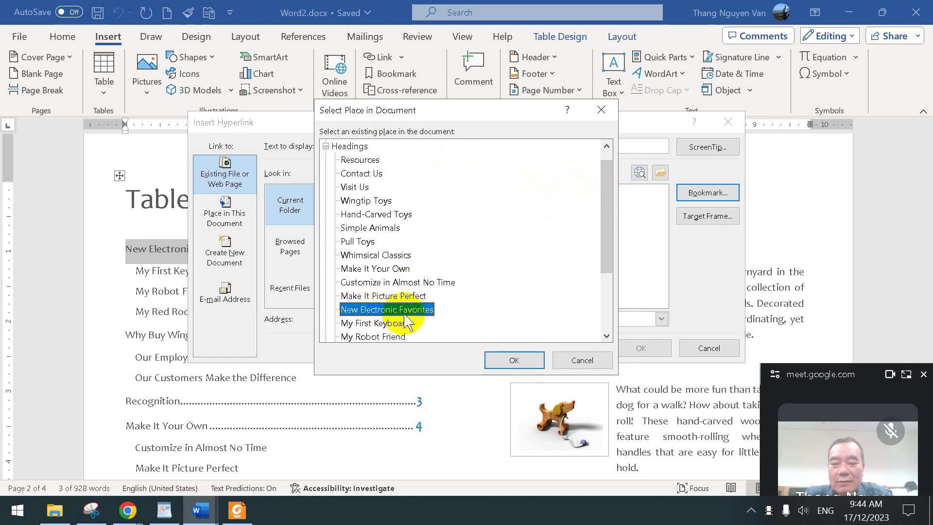
{"action": "left_click", "coordinate": [508, 361]}
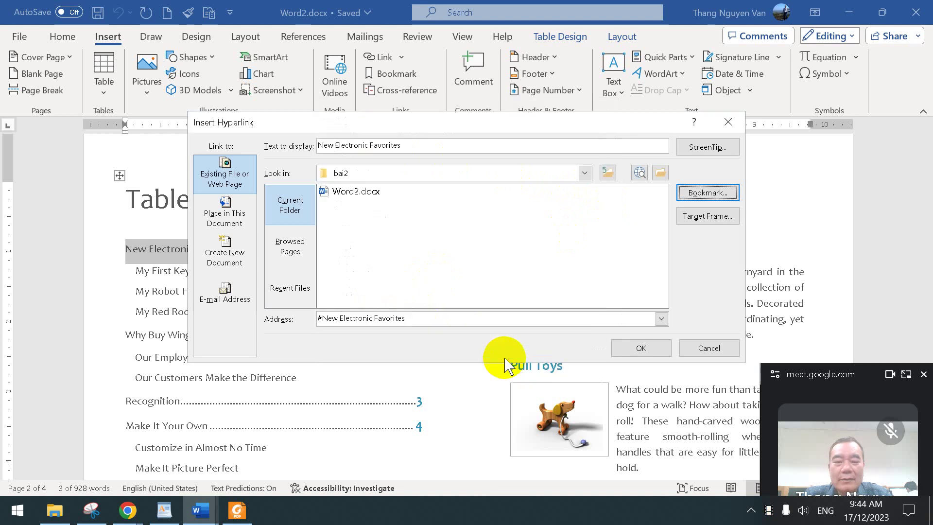
{"action": "left_click", "coordinate": [641, 350]}
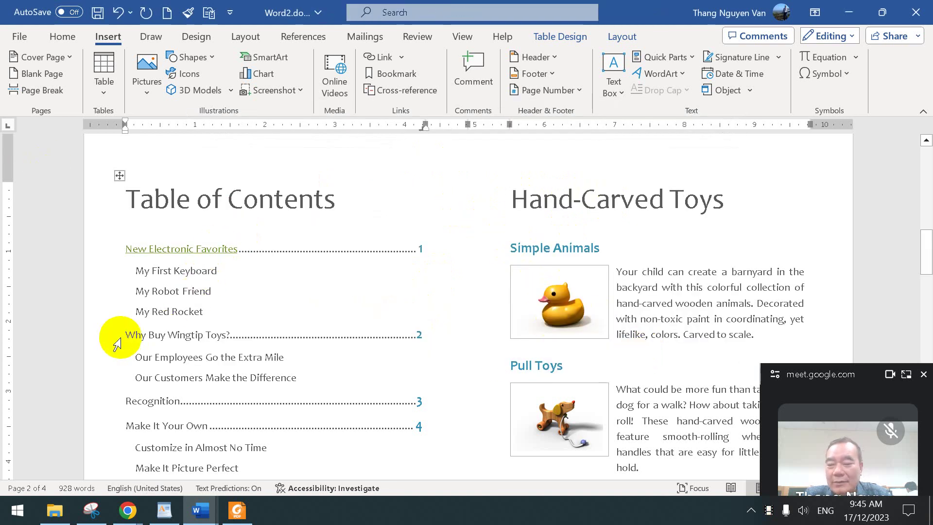
Insert a hyperlink on the "Why Buy Wingtip Toys?" entry in the table of contents that targets the heading of the same name.
{"action": "left_click_drag", "start_coordinate": [128, 336], "coordinate": [229, 345]}
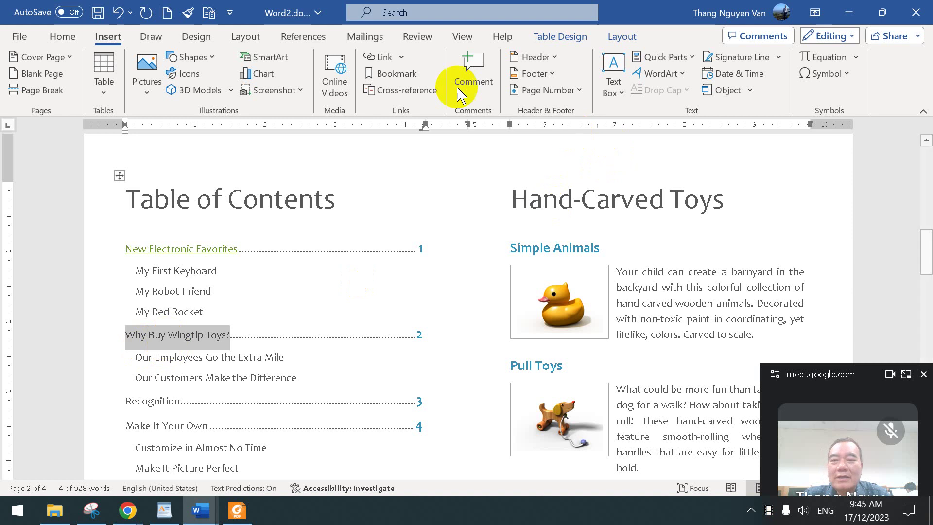
{"action": "left_click", "coordinate": [387, 62]}
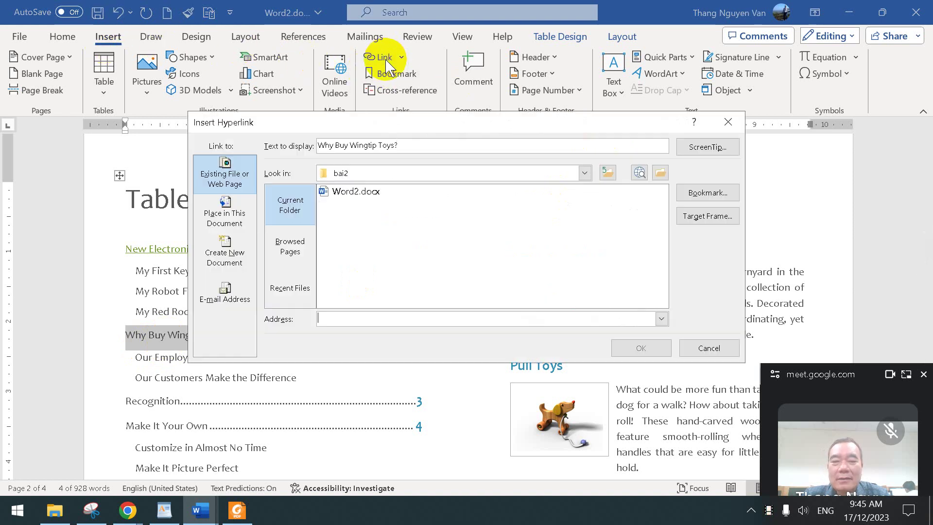
{"action": "left_click", "coordinate": [700, 195]}
{"action": "left_click", "coordinate": [607, 218]}
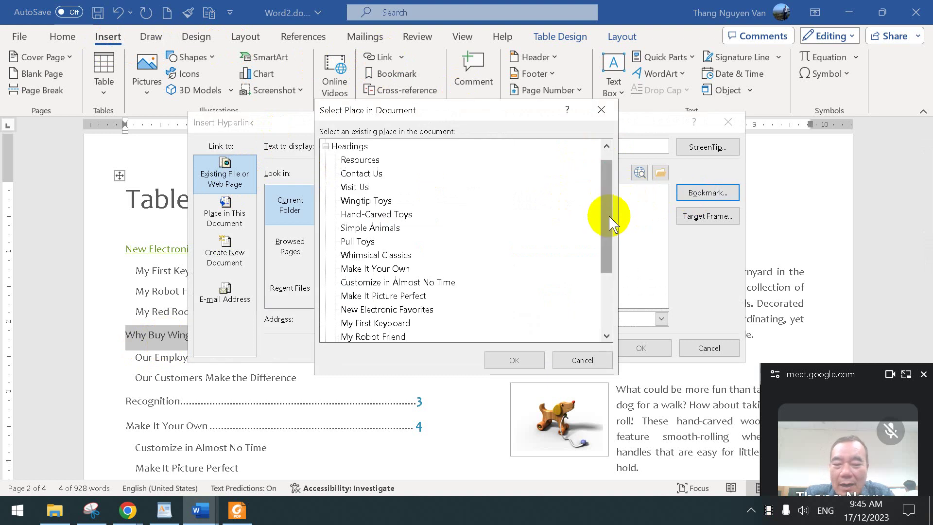
{"action": "left_click_drag", "start_coordinate": [608, 218], "coordinate": [613, 267]}
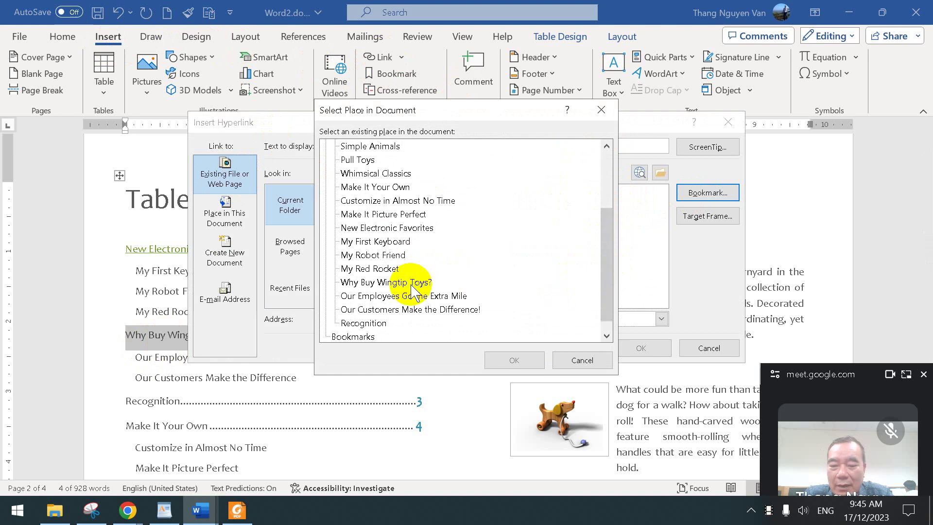
{"action": "left_click", "coordinate": [412, 283]}
{"action": "left_click", "coordinate": [512, 361]}
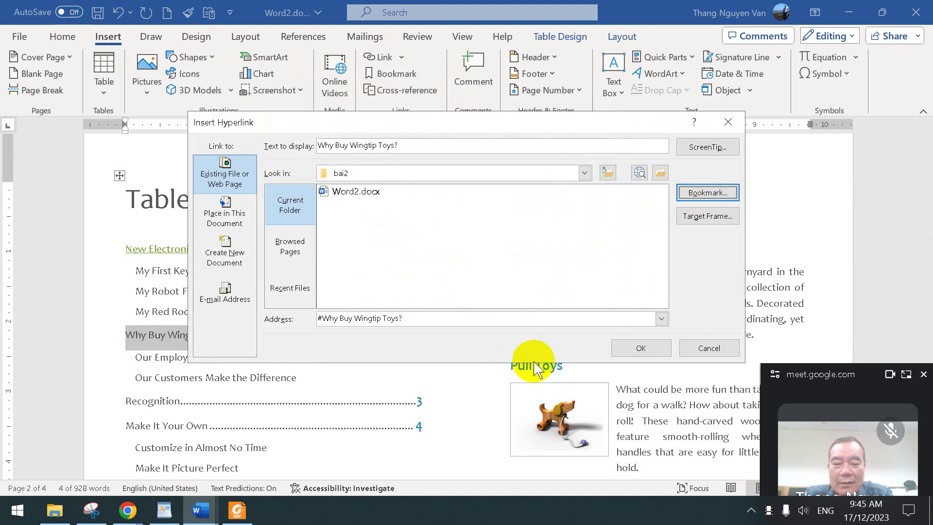
{"action": "left_click", "coordinate": [641, 348]}
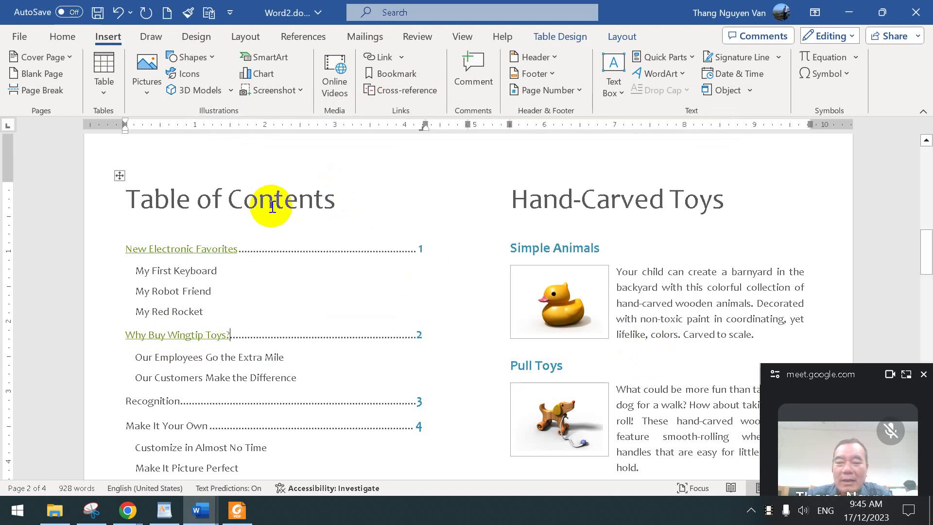
Test the "New Electronic Favorites" link, return to the table of contents, and follow the "Why Buy Wingtip Toys?" link.
{"action": "left_click", "coordinate": [188, 251], "text": "ctrl"}
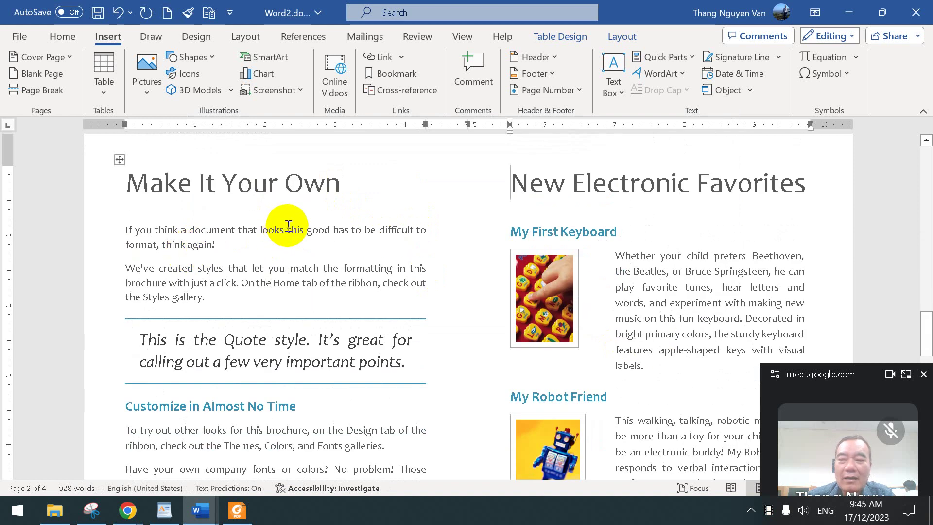
{"action": "left_click_drag", "start_coordinate": [569, 184], "coordinate": [680, 200]}
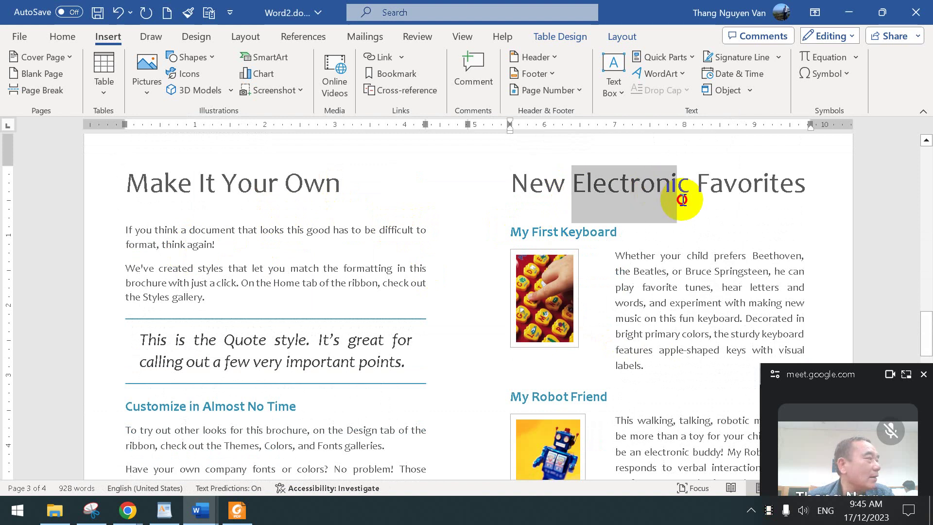
{"action": "scroll", "coordinate": [165, 304], "scroll_direction": "up", "scroll_amount": 10}
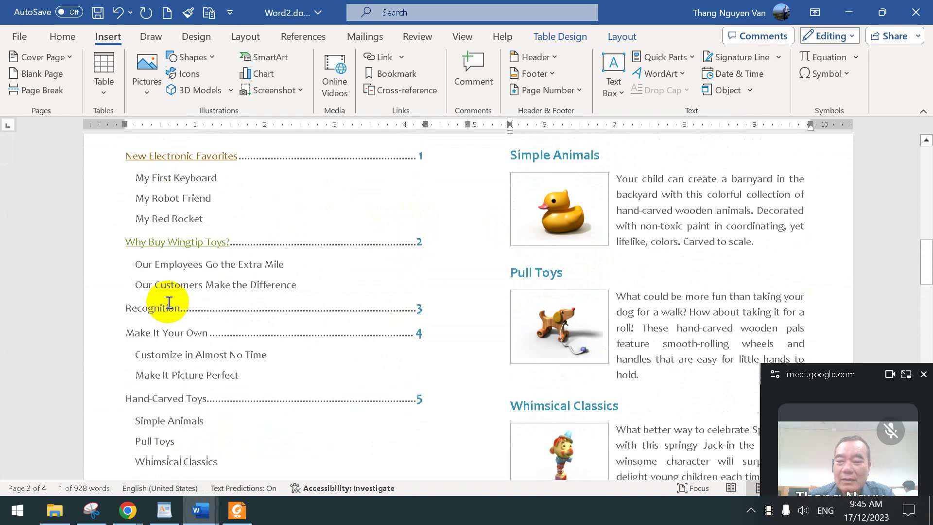
{"action": "scroll", "coordinate": [169, 302], "scroll_direction": "up", "scroll_amount": 2}
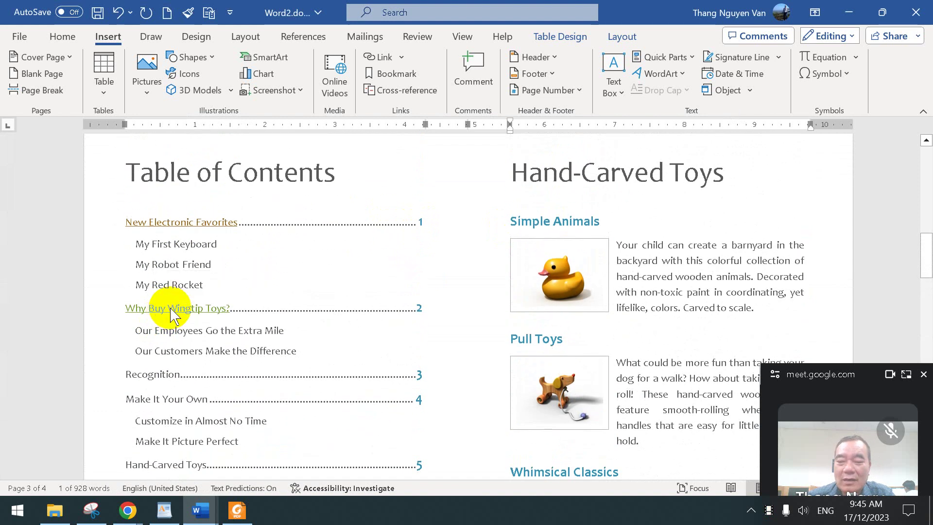
{"action": "left_click", "coordinate": [171, 310], "text": "ctrl"}
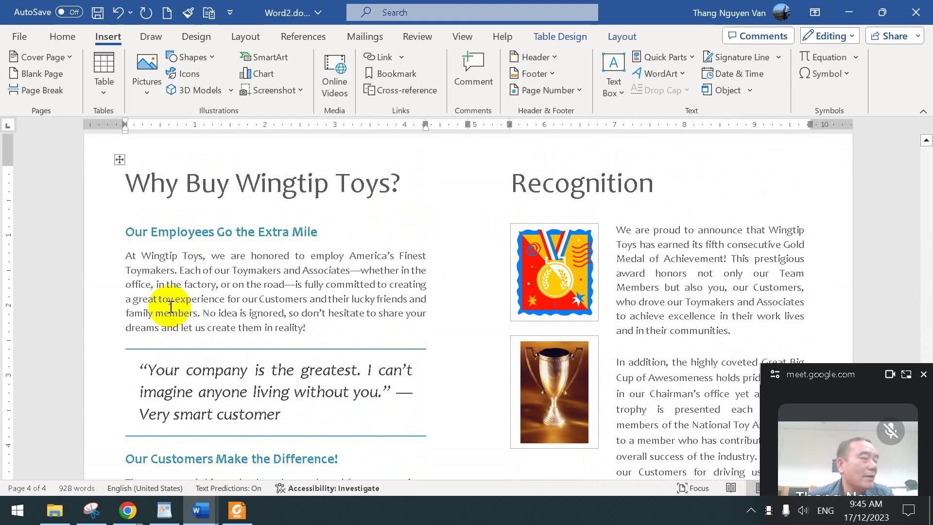
{"action": "left_click", "coordinate": [238, 510]}
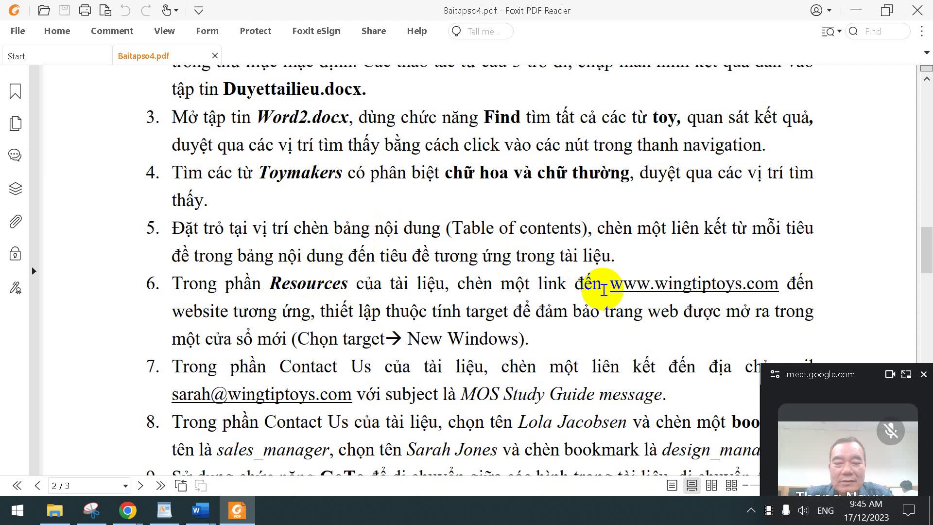
{"action": "left_click_drag", "start_coordinate": [604, 284], "coordinate": [777, 290]}
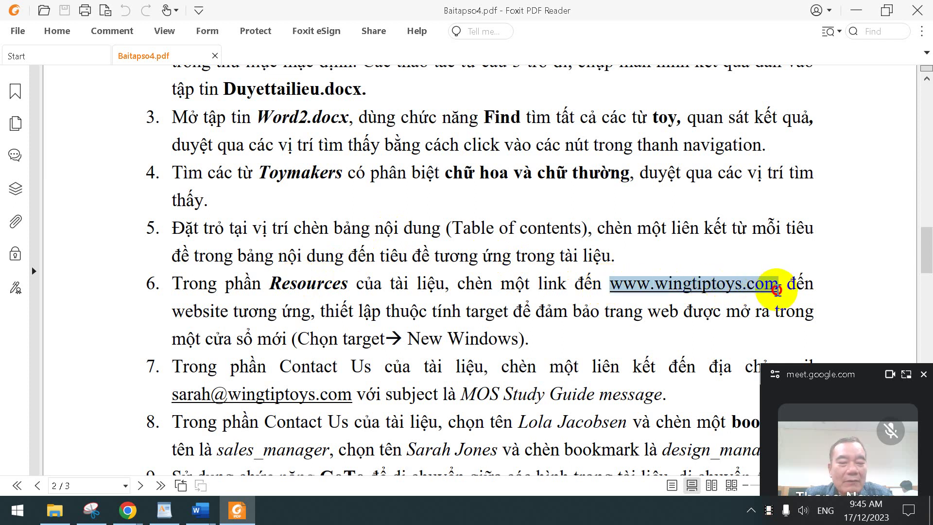
{"action": "left_click", "coordinate": [780, 290]}
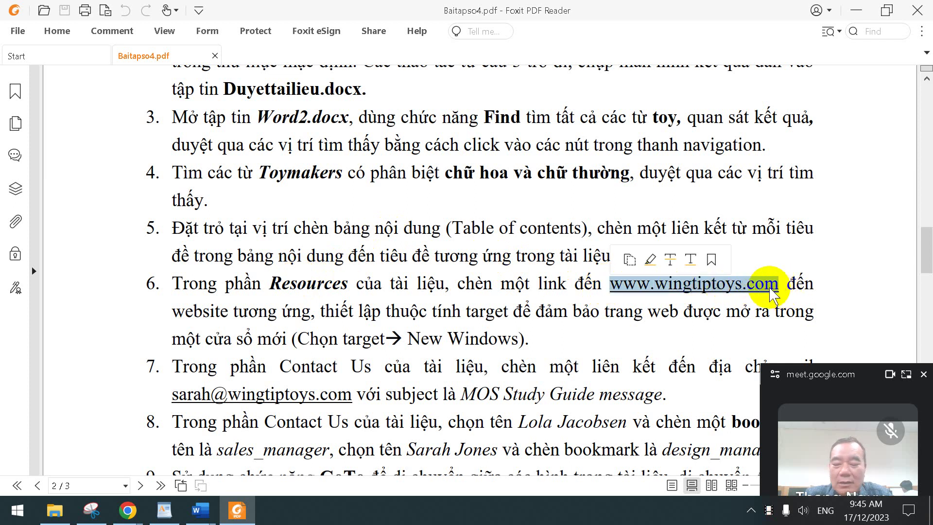
Switch to Chrome and open the bookmarked IUH university website, iuh.edu.vn, in a new tab.
{"action": "left_click", "coordinate": [127, 511]}
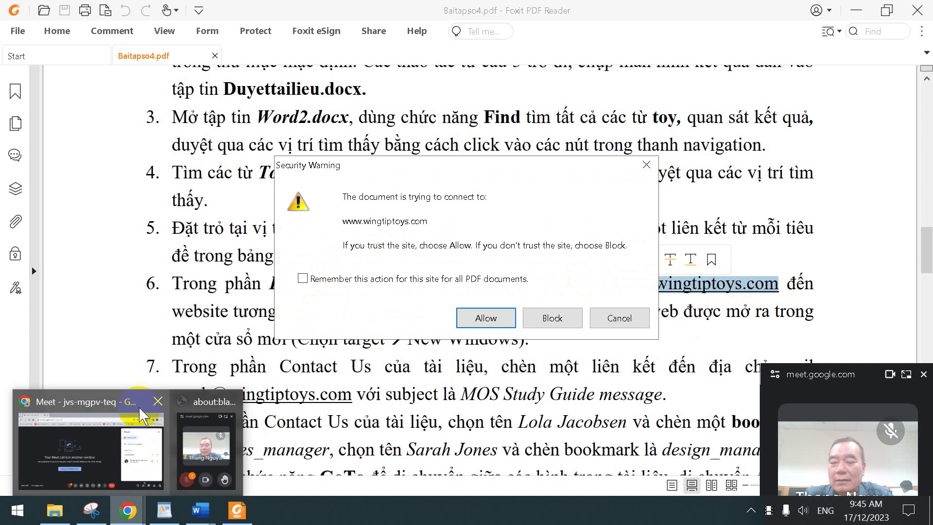
{"action": "left_click", "coordinate": [123, 400]}
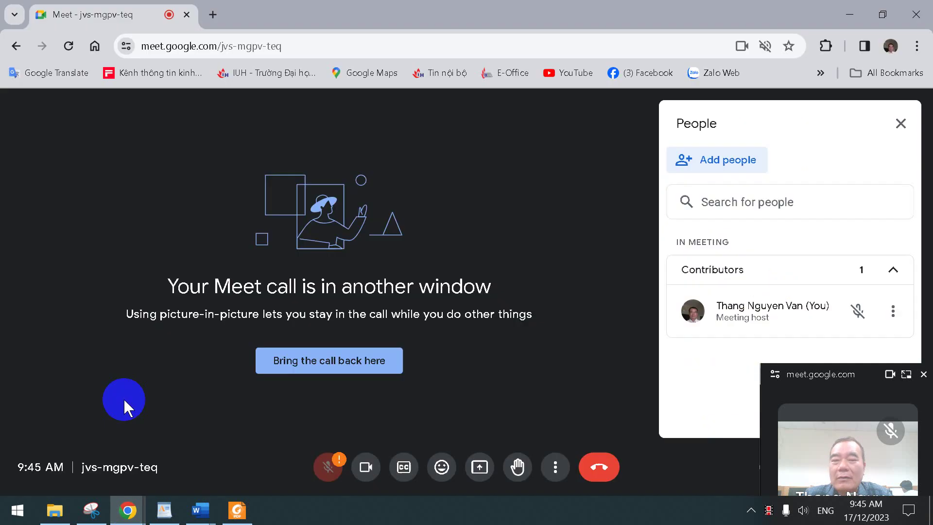
{"action": "left_click", "coordinate": [213, 15]}
{"action": "left_click", "coordinate": [241, 48]}
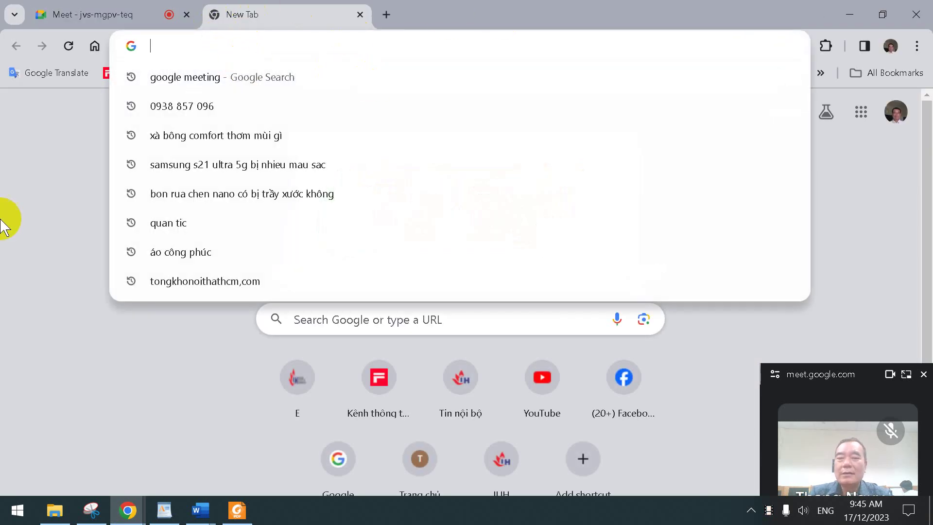
{"action": "left_click", "coordinate": [7, 243]}
{"action": "left_click", "coordinate": [248, 76]}
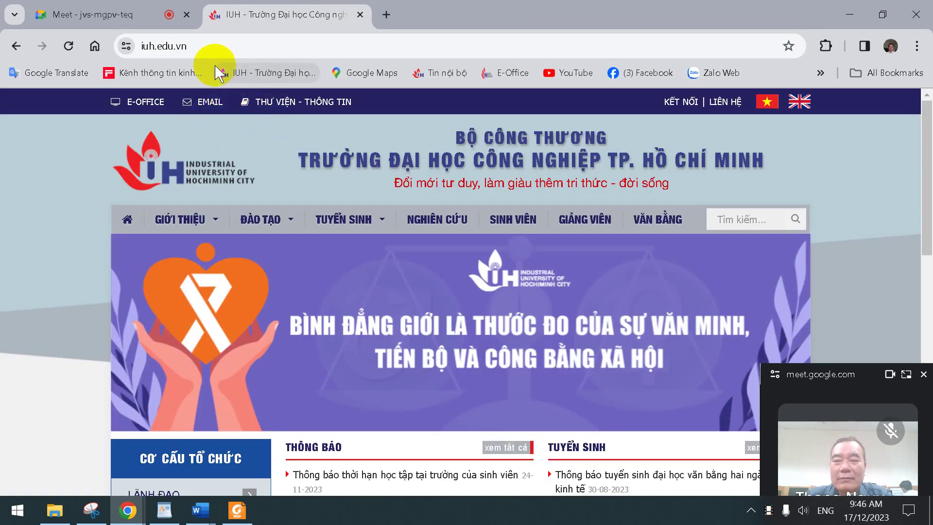
Copy the IUH university website's address, iuh.edu.vn.
{"action": "left_click", "coordinate": [208, 45]}
{"action": "right_click", "coordinate": [170, 48]}
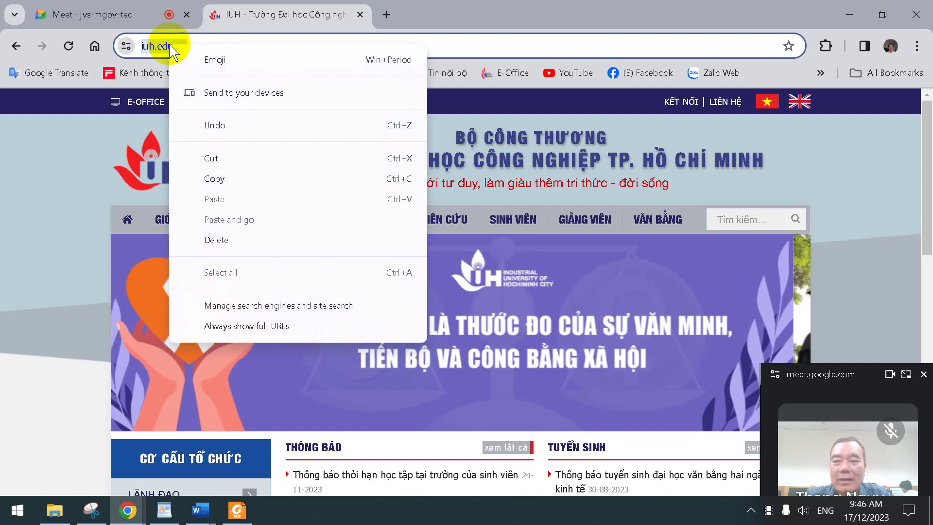
{"action": "left_click", "coordinate": [214, 181]}
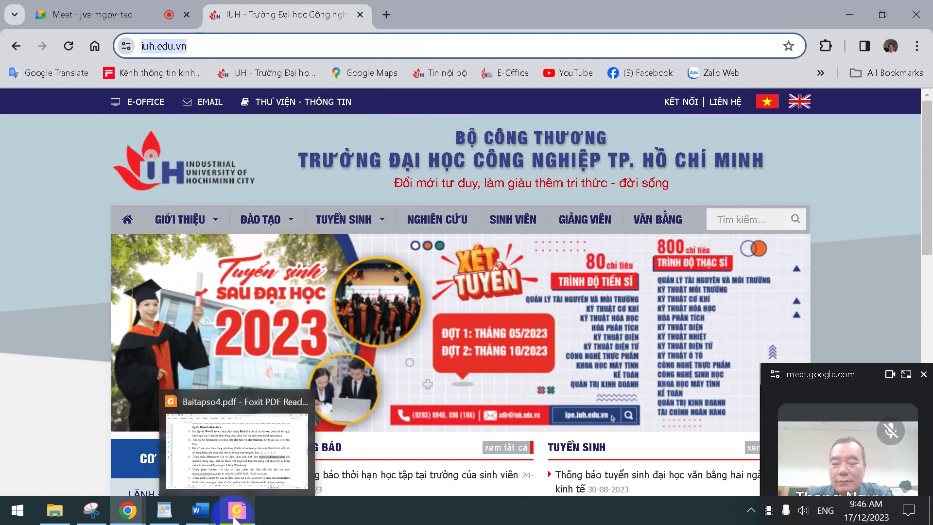
{"action": "left_click", "coordinate": [236, 516]}
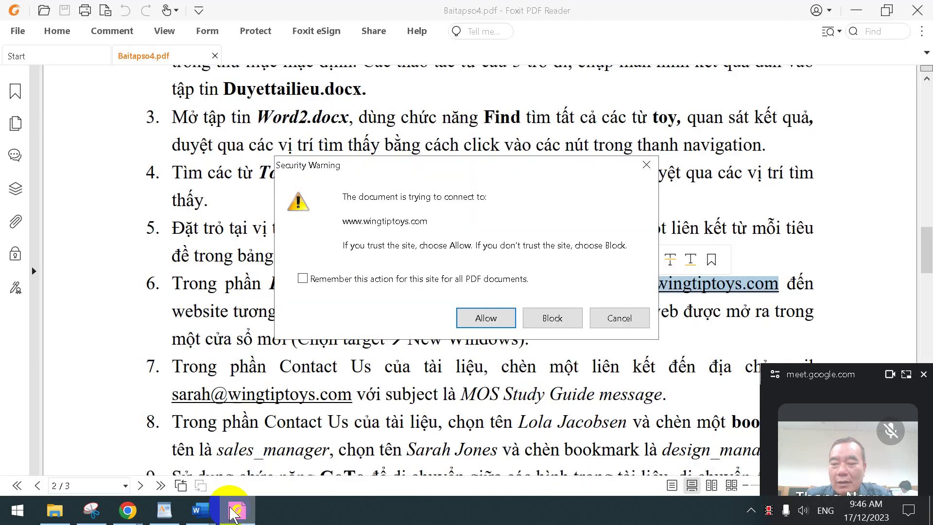
{"action": "left_click", "coordinate": [613, 318]}
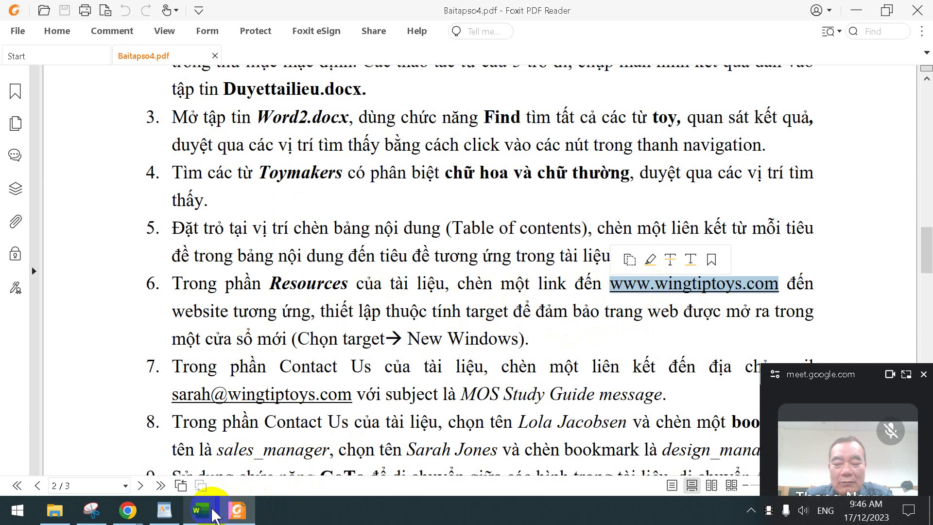
{"action": "mouse_move", "coordinate": [201, 507]}
{"action": "left_click", "coordinate": [237, 456]}
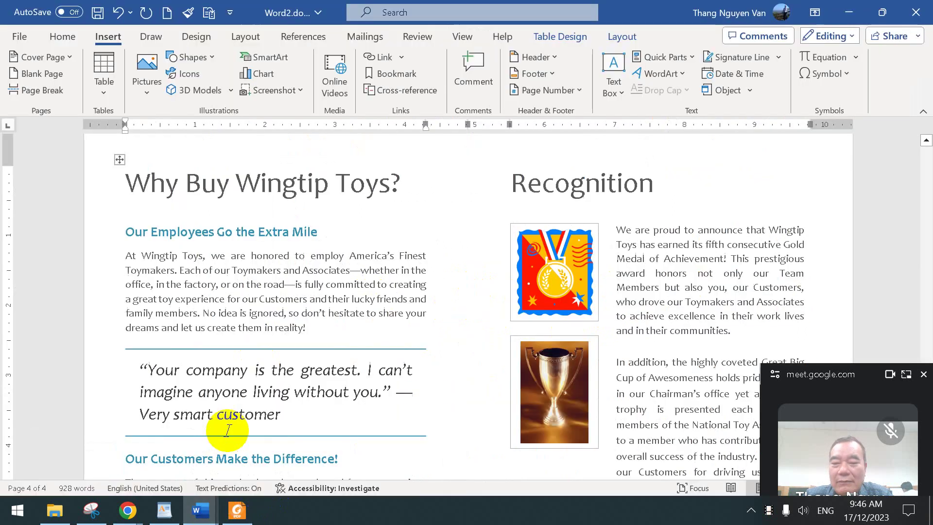
{"action": "scroll", "coordinate": [340, 302], "scroll_direction": "up", "scroll_amount": 15}
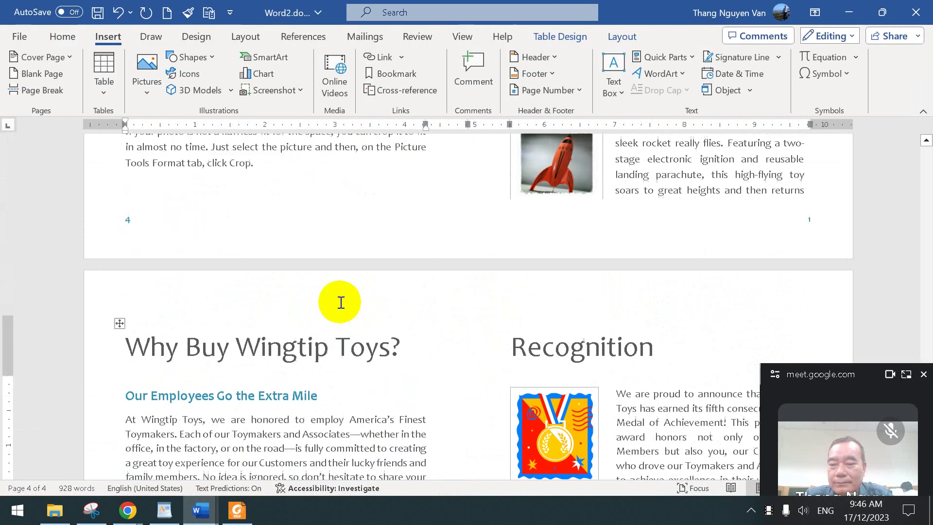
{"action": "scroll", "coordinate": [340, 302], "scroll_direction": "up", "scroll_amount": 15}
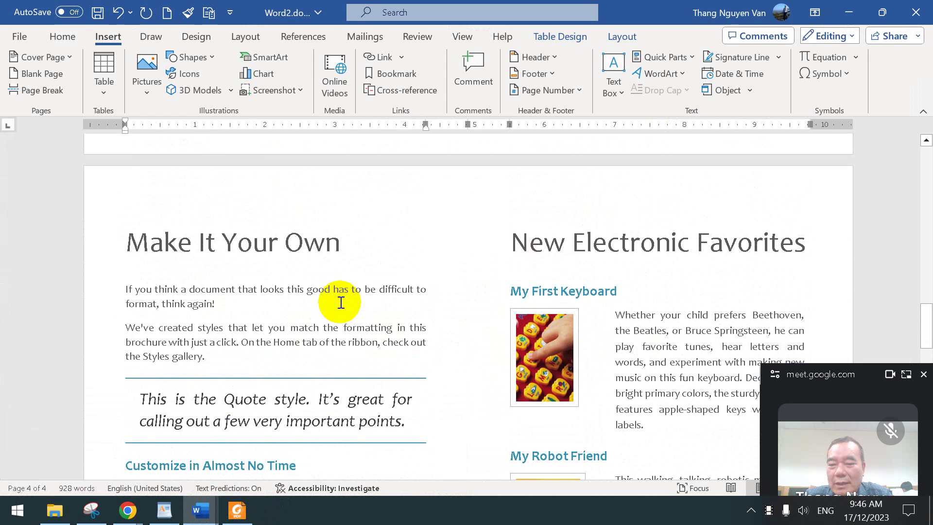
{"action": "scroll", "coordinate": [341, 302], "scroll_direction": "up", "scroll_amount": 10}
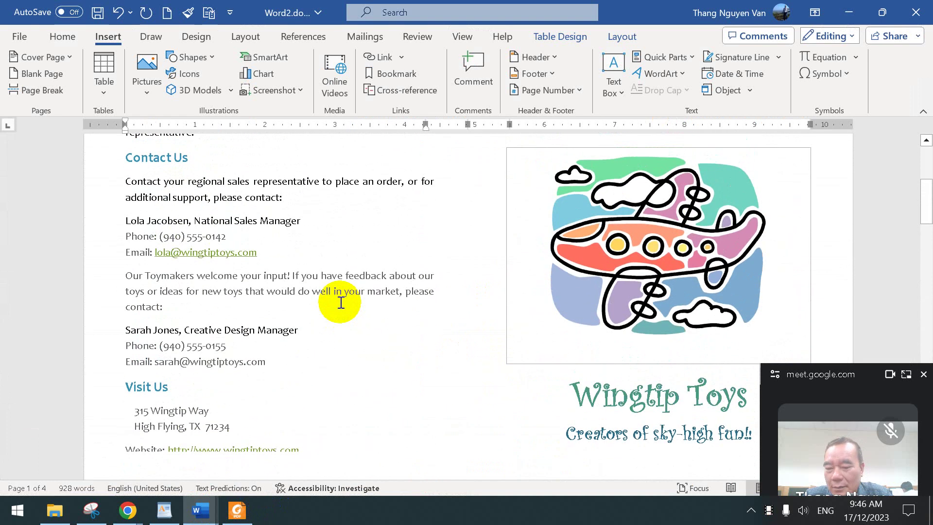
{"action": "scroll", "coordinate": [340, 302], "scroll_direction": "up", "scroll_amount": 5}
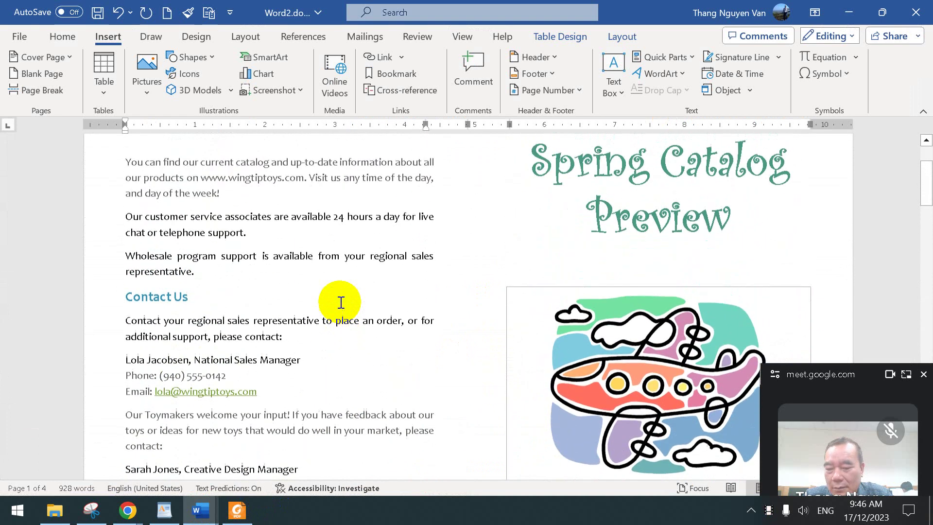
{"action": "scroll", "coordinate": [340, 302], "scroll_direction": "up", "scroll_amount": 2}
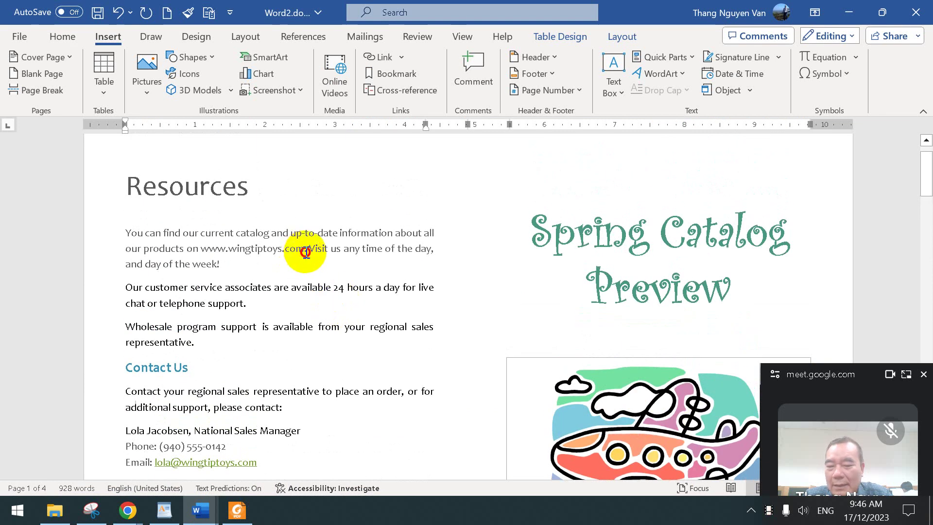
{"action": "left_click_drag", "start_coordinate": [305, 252], "coordinate": [209, 249]}
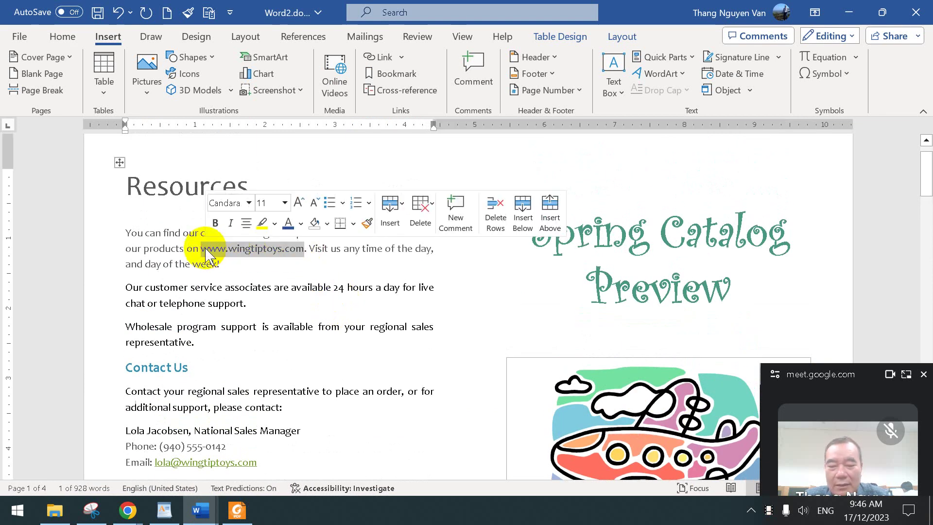
{"action": "key", "text": "Delete"}
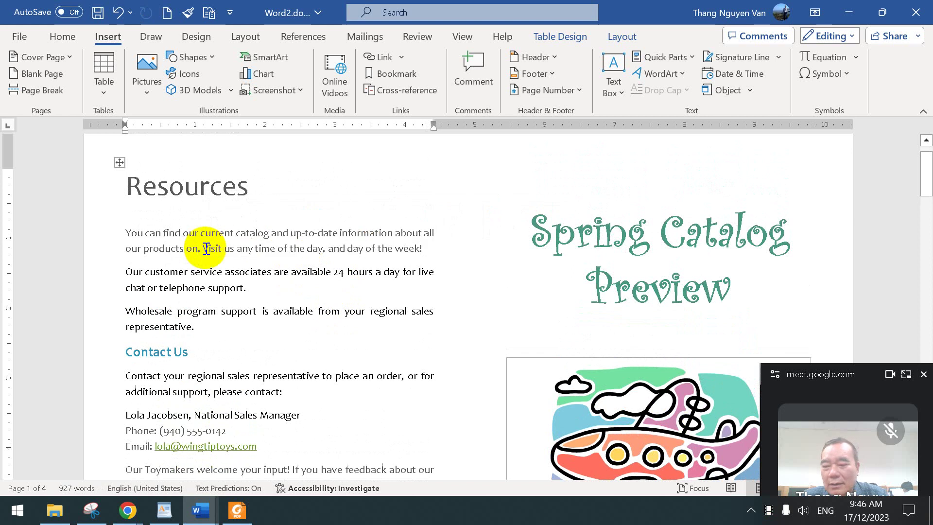
{"action": "key", "text": "ctrl+z"}
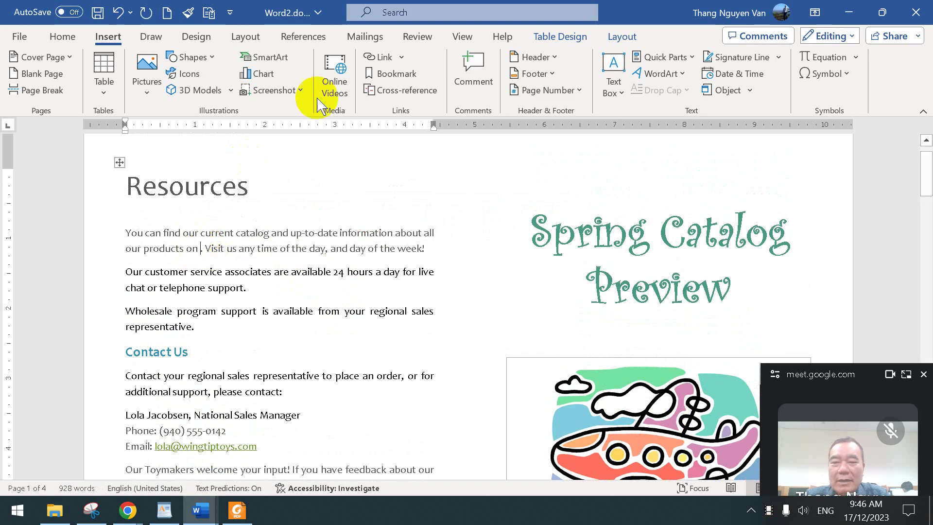
Enter the text "trang web" after "our products on" in the first Resources paragraph.
{"action": "left_click", "coordinate": [377, 57]}
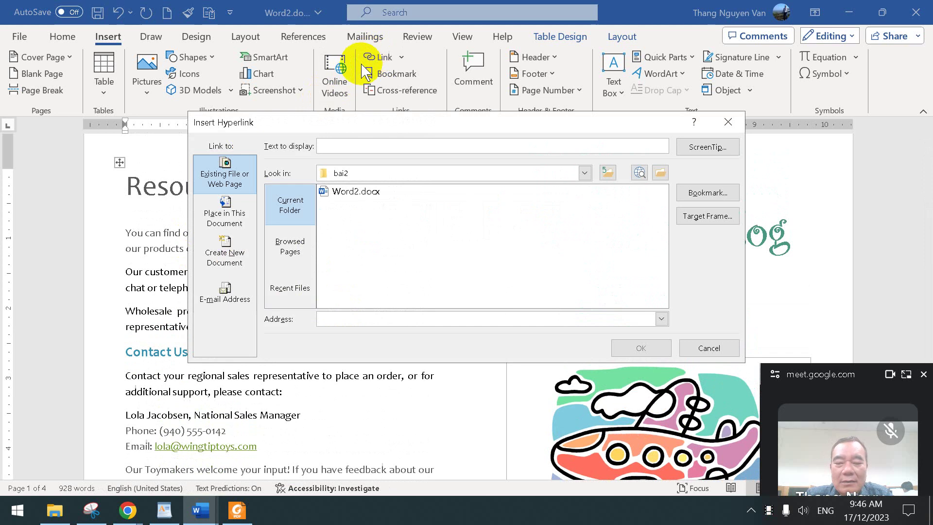
{"action": "key", "text": "Escape"}
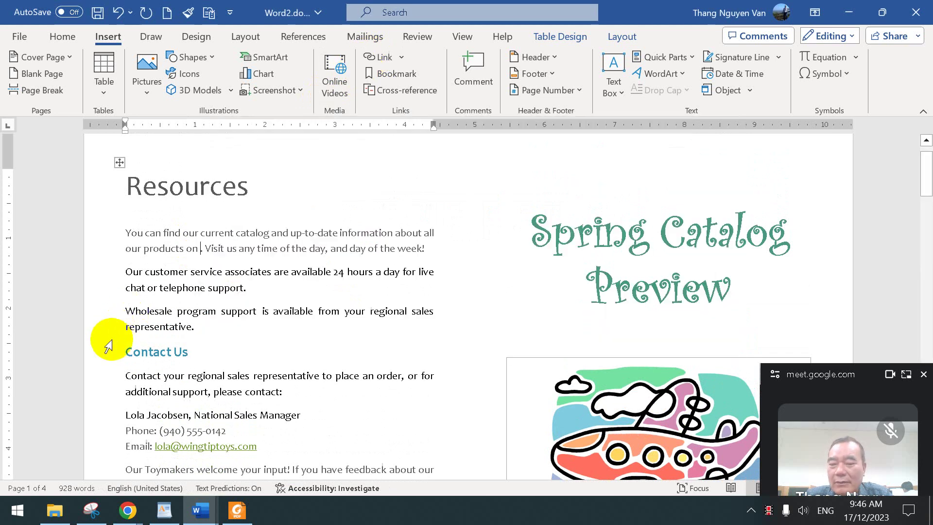
{"action": "double_click", "coordinate": [184, 247]}
{"action": "left_click", "coordinate": [198, 250]}
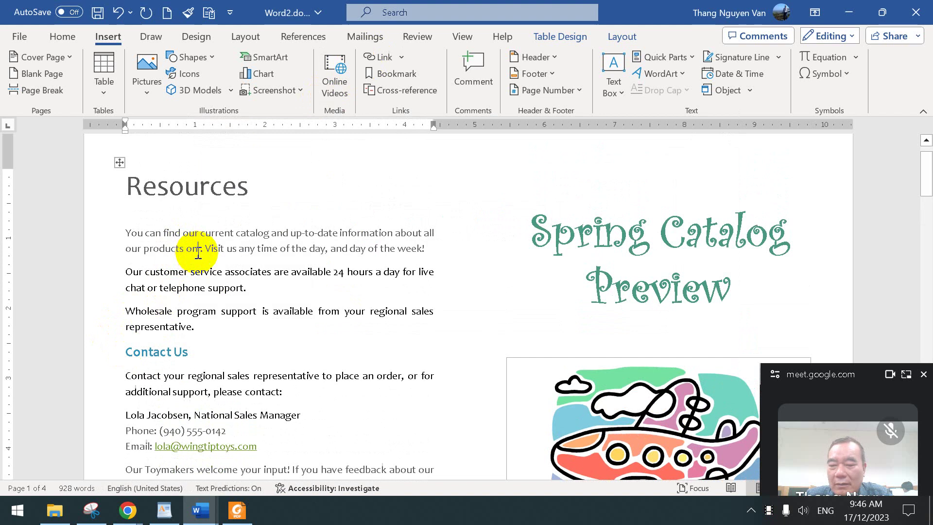
{"action": "type", "text": "tra"}
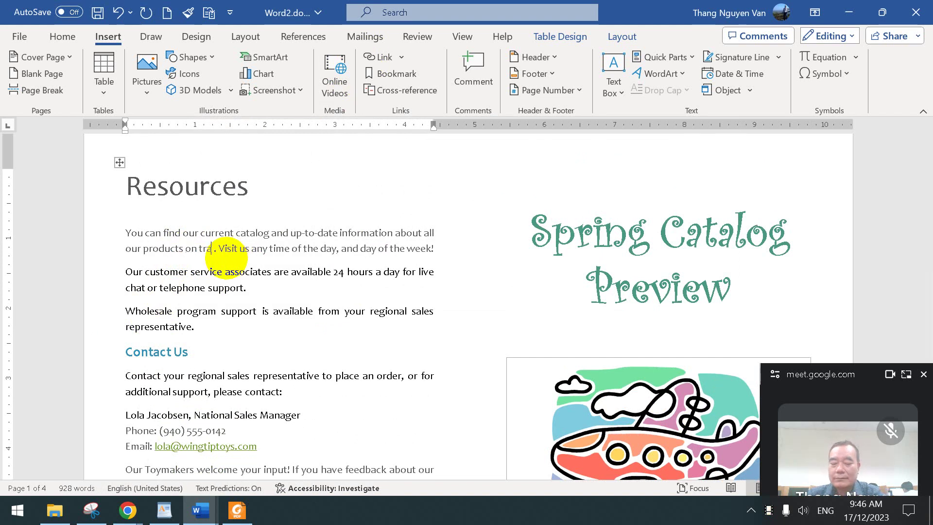
{"action": "type", "text": "ng web"}
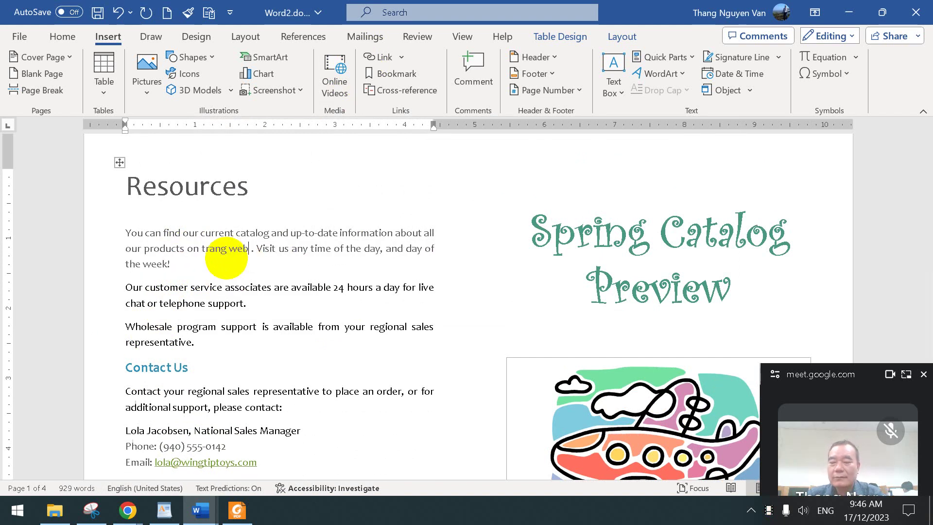
{"action": "left_click_drag", "start_coordinate": [250, 249], "coordinate": [206, 250]}
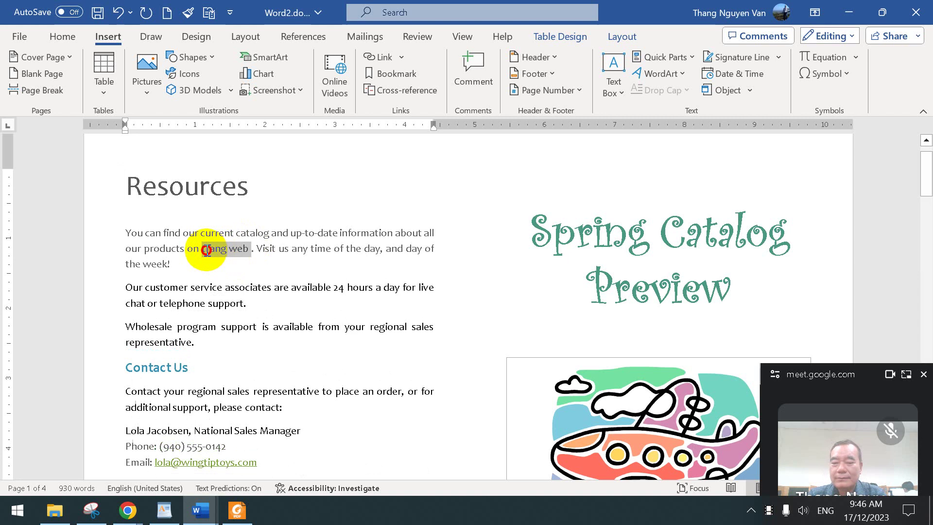
{"action": "left_click", "coordinate": [384, 57]}
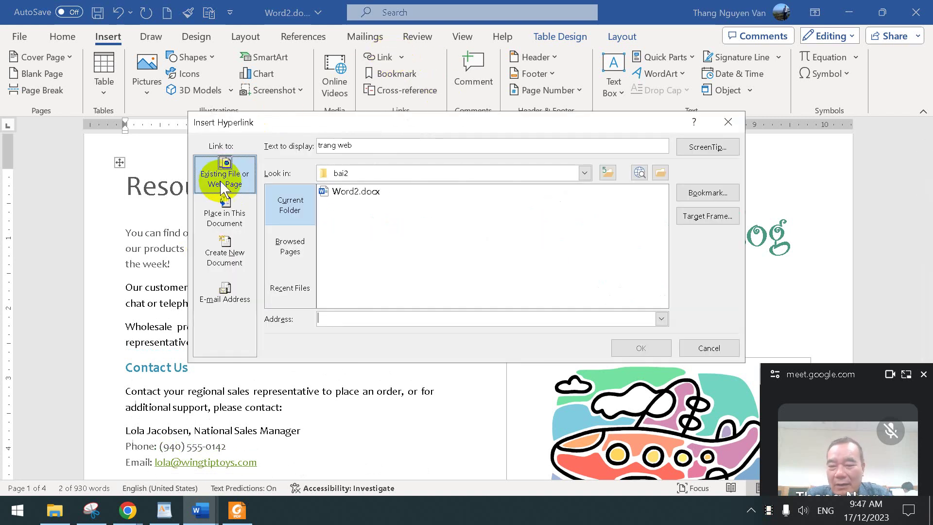
{"action": "left_click", "coordinate": [273, 258]}
{"action": "left_click", "coordinate": [325, 319]}
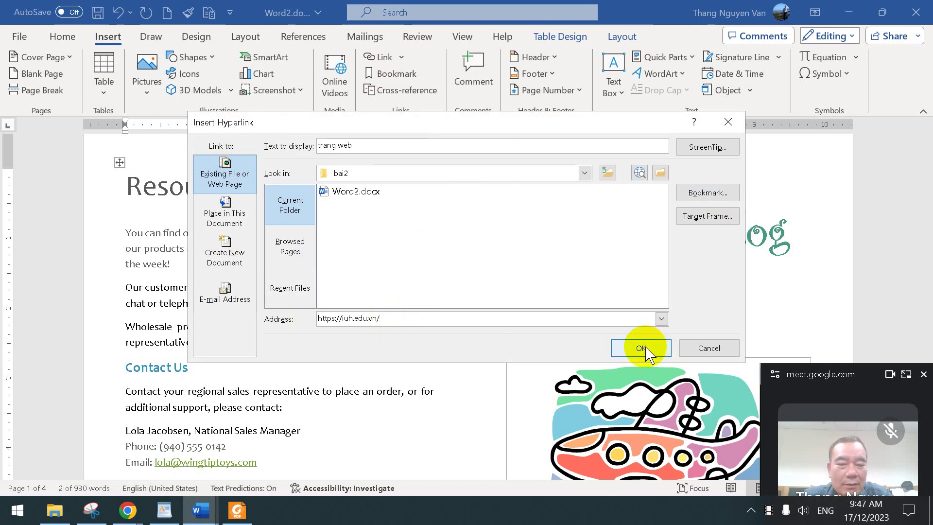
Switch to Baitapso4.pdf to check the link target required in task 6, and return to the hyperlink settings in Word.
{"action": "left_click", "coordinate": [237, 509]}
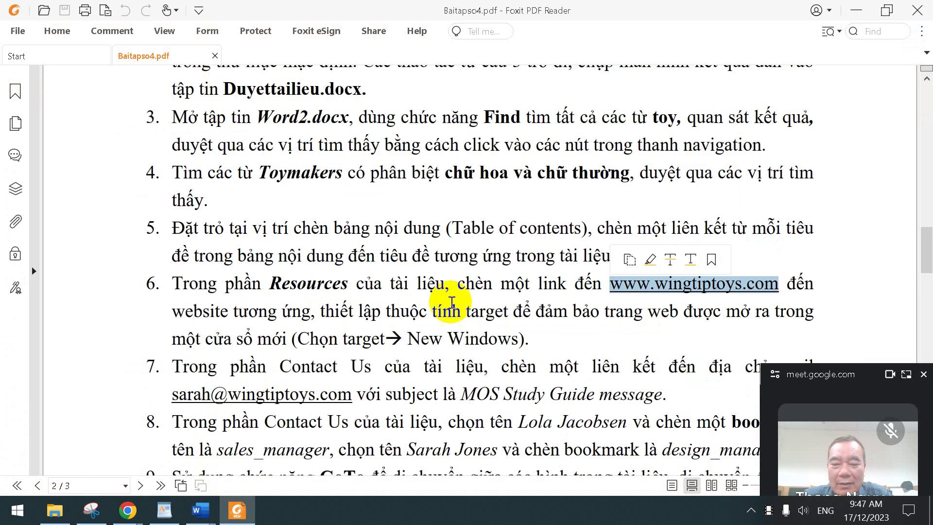
{"action": "left_click_drag", "start_coordinate": [317, 340], "coordinate": [520, 335]}
{"action": "key", "text": "alt+Tab"}
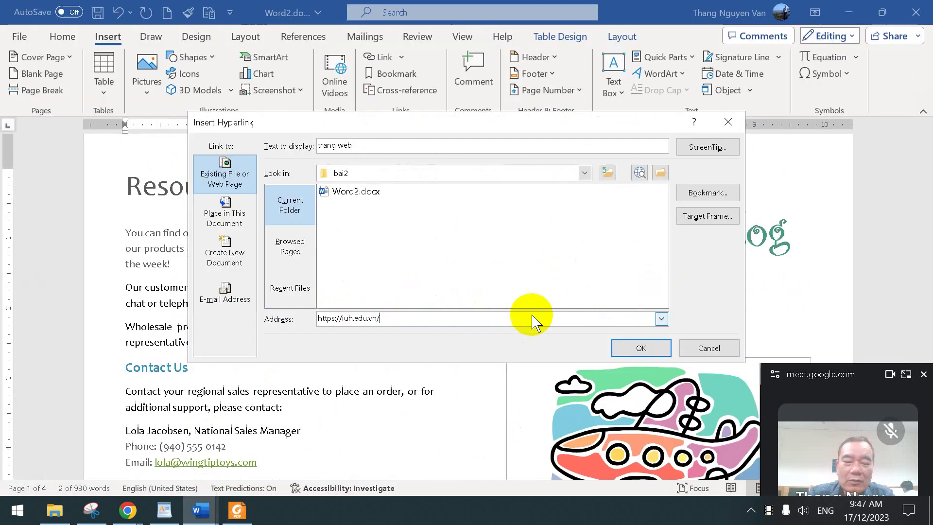
Set the hyperlink's target frame to New window and its display text to "trang web trường tui IUH".
{"action": "left_click", "coordinate": [710, 226]}
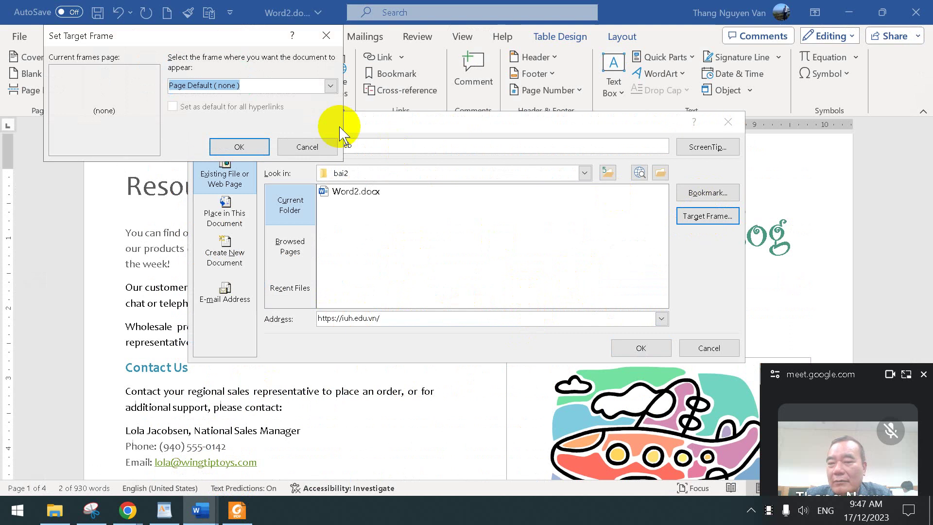
{"action": "left_click", "coordinate": [273, 87]}
{"action": "left_click", "coordinate": [331, 86]}
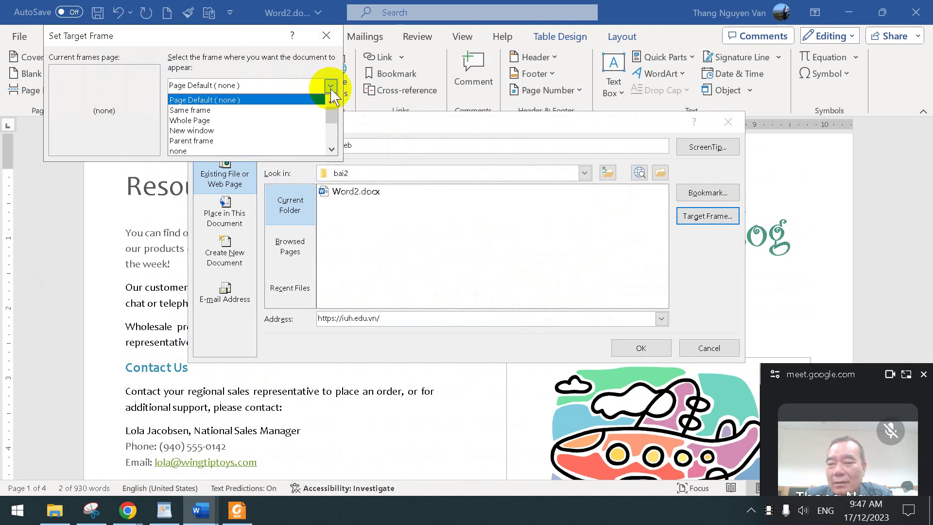
{"action": "left_click", "coordinate": [213, 131]}
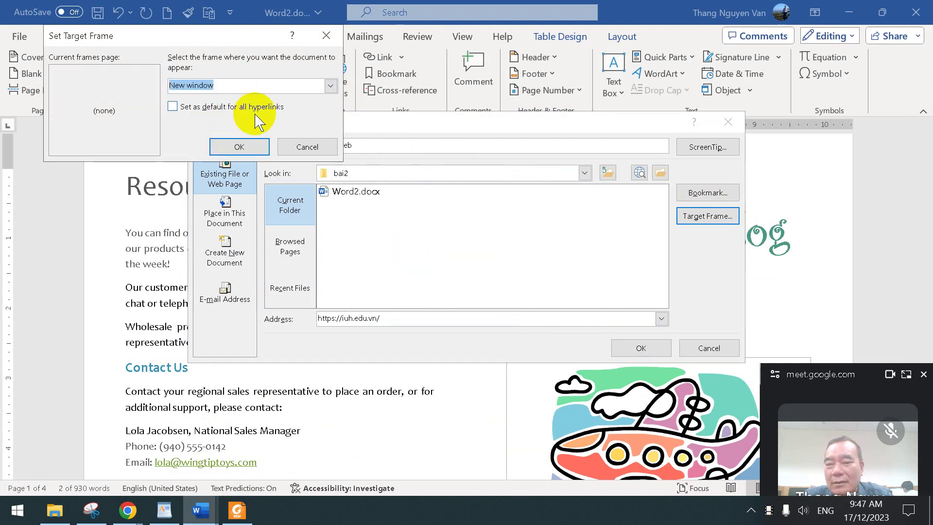
{"action": "left_click", "coordinate": [239, 147]}
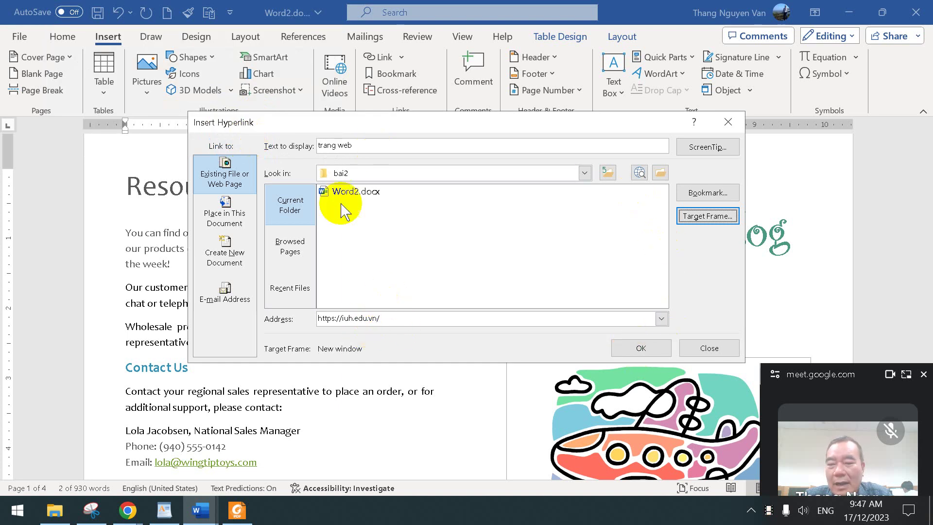
{"action": "left_click", "coordinate": [354, 144]}
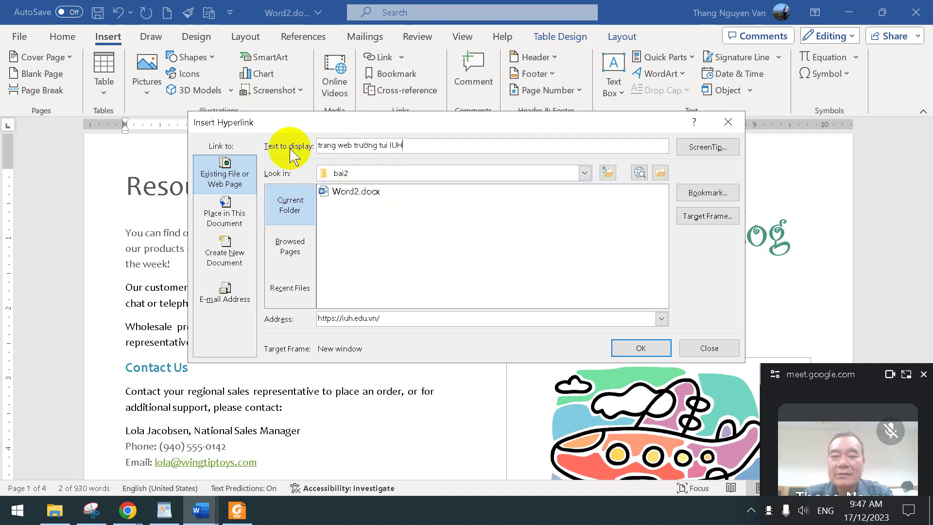
{"action": "left_click", "coordinate": [640, 348]}
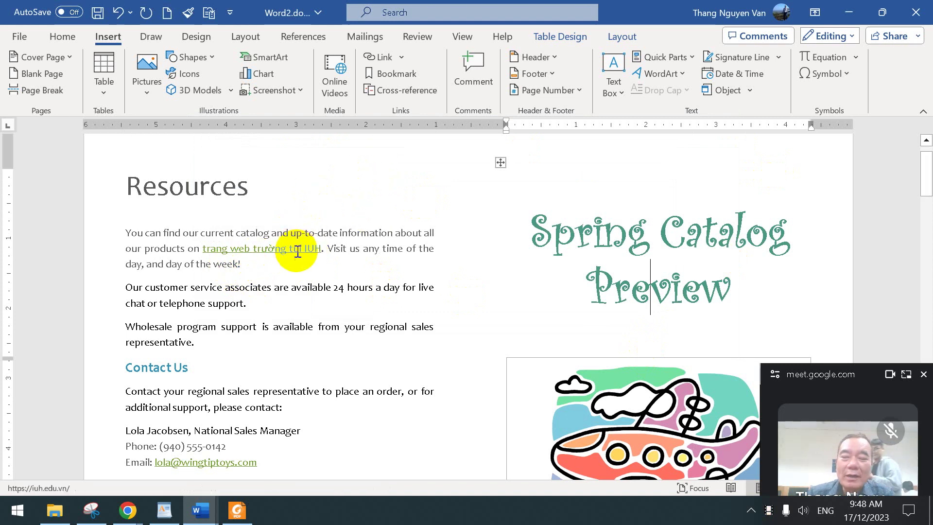
Switch to Chrome, close the IUH website tab, and return to Word2.docx.
{"action": "mouse_move", "coordinate": [127, 511]}
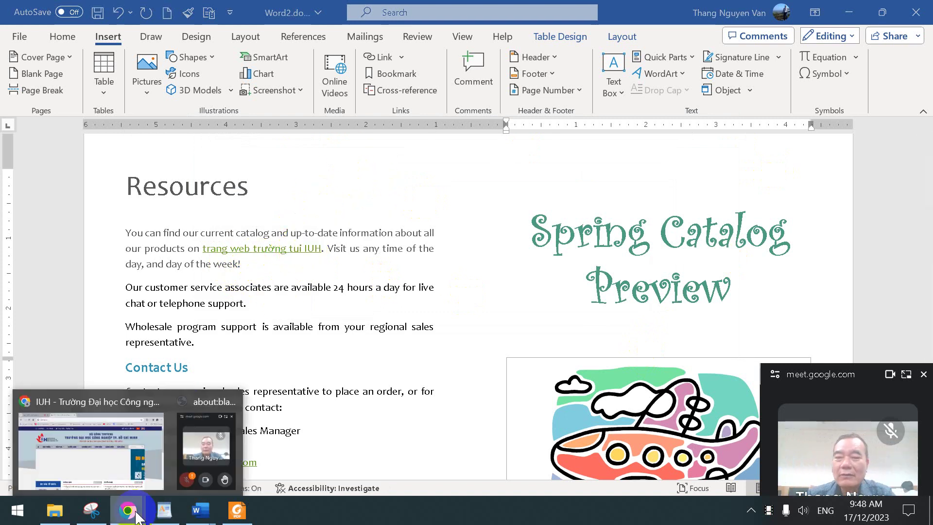
{"action": "left_click", "coordinate": [141, 404]}
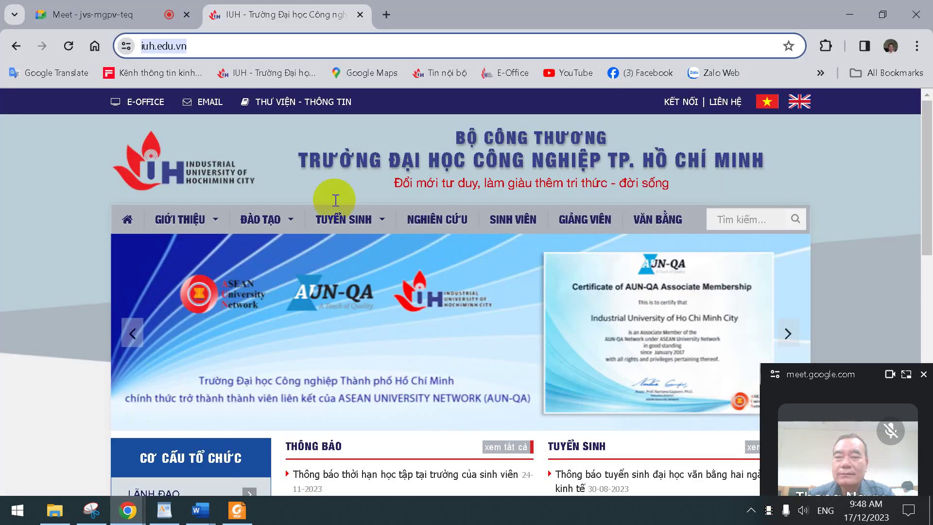
{"action": "left_click", "coordinate": [360, 14]}
{"action": "key", "text": "alt+Tab"}
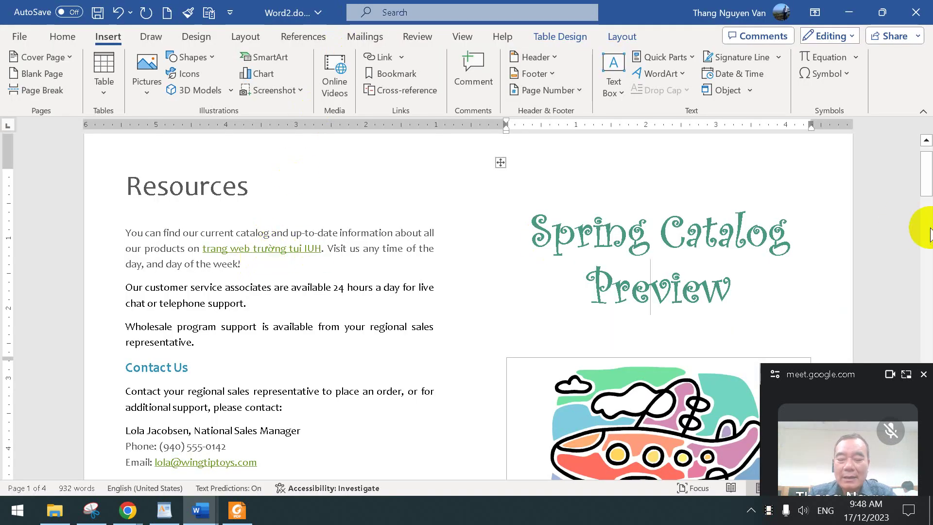
Look through the open windows and switch to the Meet window in Chrome.
{"action": "key", "text": "alt+Tab"}
{"action": "key", "text": "alt+Tab"}
{"action": "key", "text": "alt+Tab"}
{"action": "key", "text": "alt+Tab"}
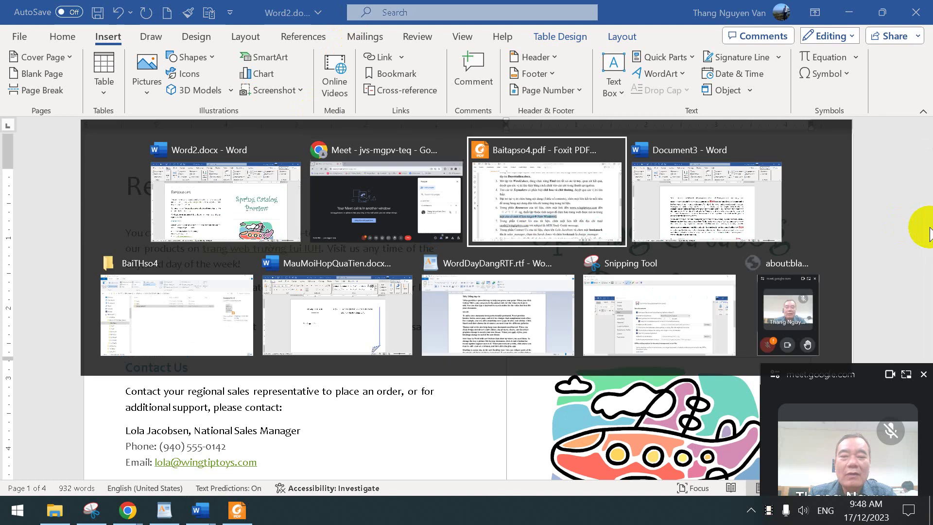
{"action": "key", "text": "alt+Tab"}
{"action": "key", "text": "alt+Tab"}
{"action": "key", "text": "alt+Tab"}
{"action": "key", "text": "alt+Tab"}
{"action": "key", "text": "alt+Tab"}
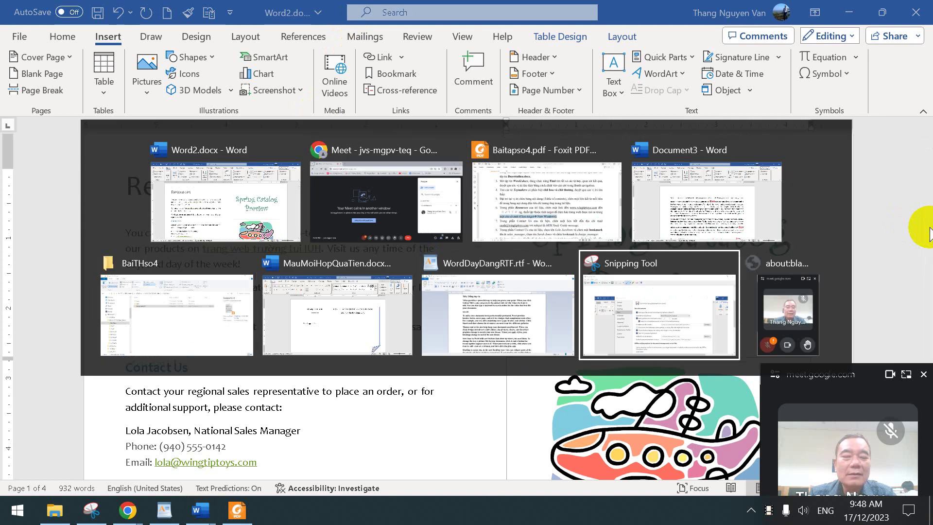
{"action": "key", "text": "alt+Tab"}
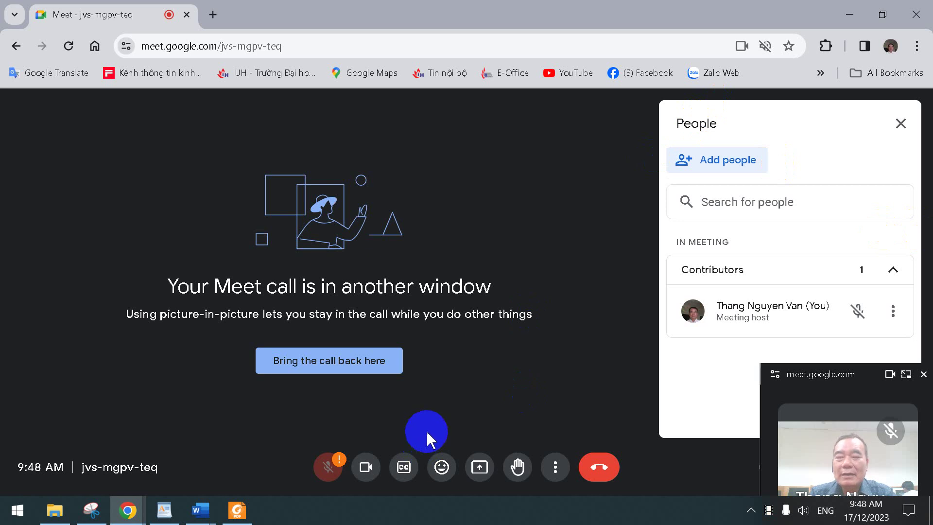
Switch back to Word2.docx, follow the "trang web trường tui IUH" link to test it, and return to the document.
{"action": "key", "text": "alt+Tab"}
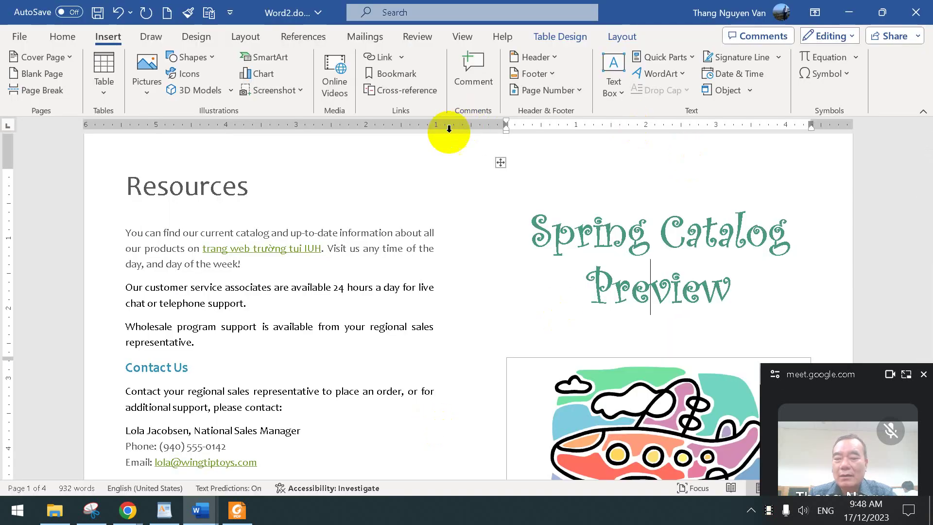
{"action": "left_click", "coordinate": [290, 256], "text": "ctrl"}
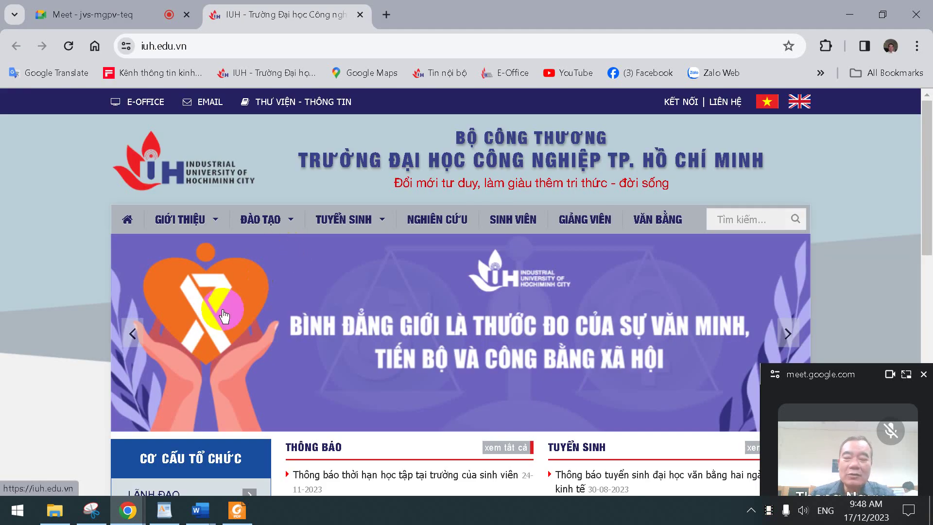
{"action": "left_click", "coordinate": [213, 514]}
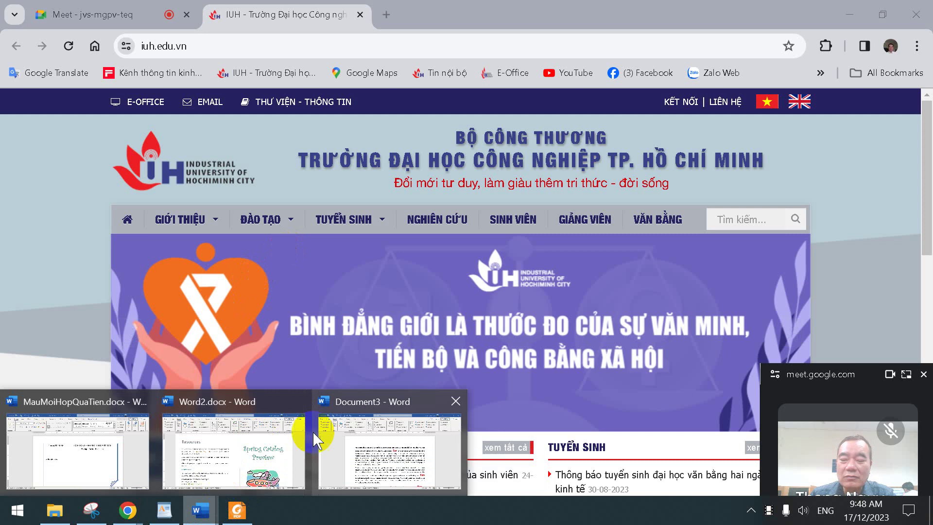
{"action": "left_click", "coordinate": [235, 438]}
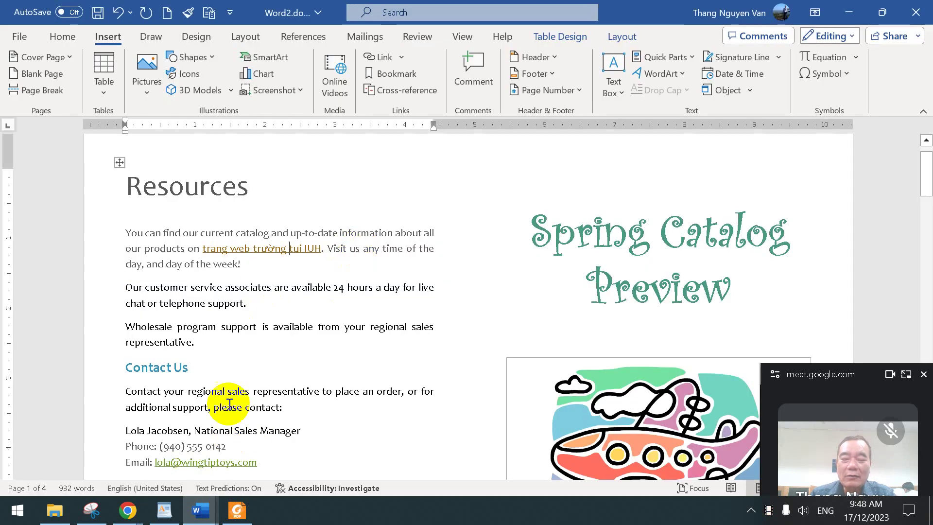
Switch to Baitapso4.pdf in Foxit PDF Reader and read task 7 about the e-mail link.
{"action": "left_click", "coordinate": [237, 513]}
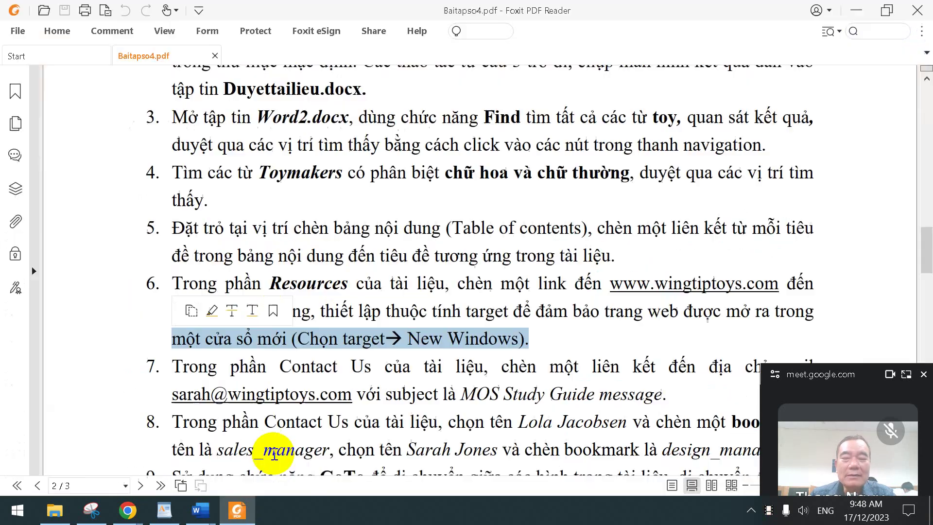
{"action": "scroll", "coordinate": [351, 256], "scroll_direction": "down", "scroll_amount": 2}
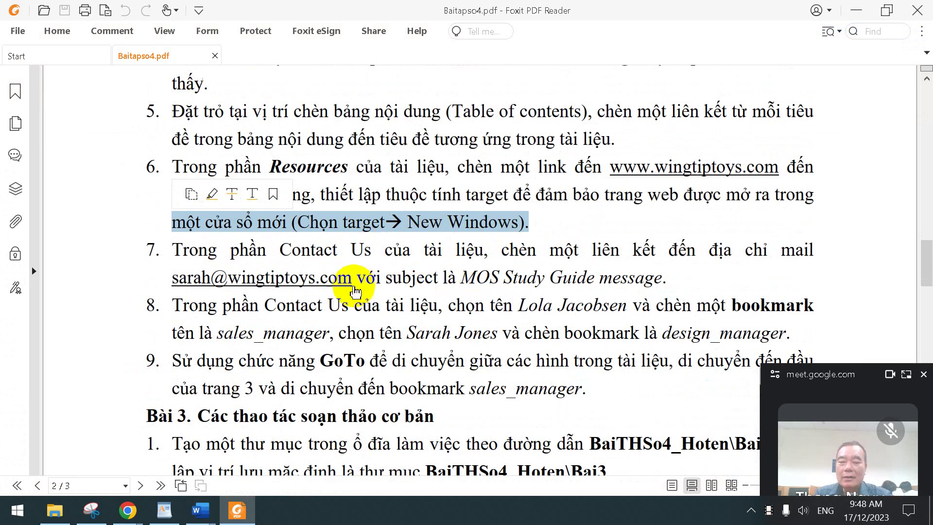
{"action": "left_click", "coordinate": [243, 277]}
{"action": "left_click", "coordinate": [584, 42]}
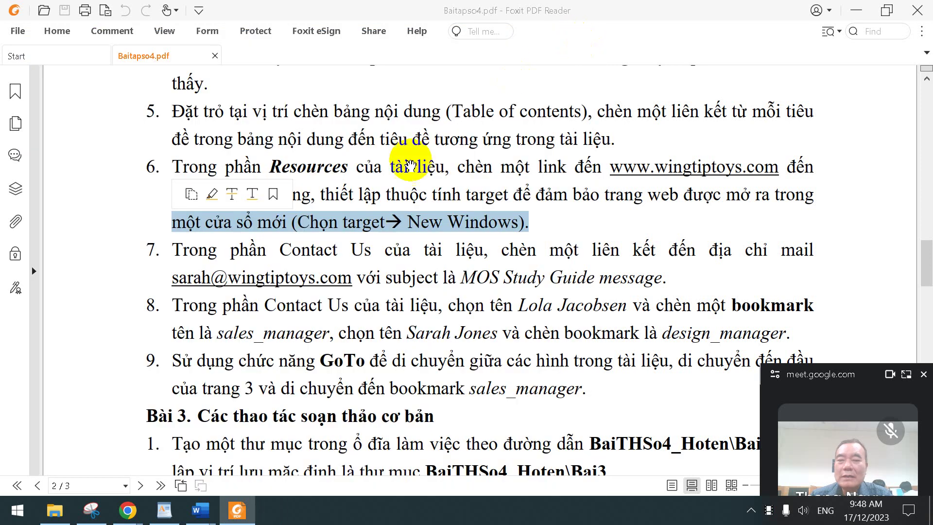
Activate the Select Text and Image tool and copy the e-mail address given in task 7.
{"action": "left_click", "coordinate": [67, 33]}
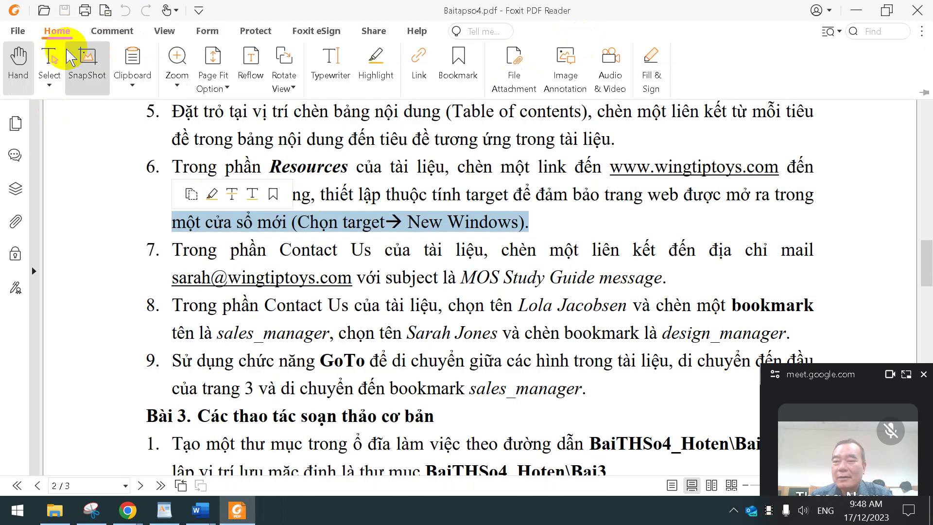
{"action": "left_click", "coordinate": [49, 80]}
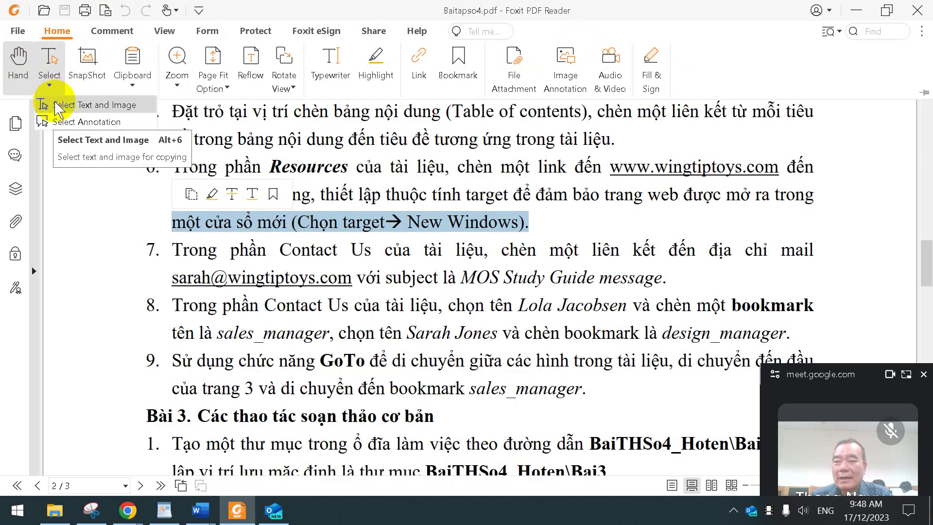
{"action": "left_click", "coordinate": [63, 101]}
{"action": "mouse_move", "coordinate": [168, 277]}
{"action": "left_mouse_down"}
{"action": "mouse_move", "coordinate": [350, 281]}
{"action": "mouse_move", "coordinate": [173, 275]}
{"action": "left_mouse_up"}
{"action": "key", "text": "ctrl+c"}
{"action": "left_click", "coordinate": [174, 276]}
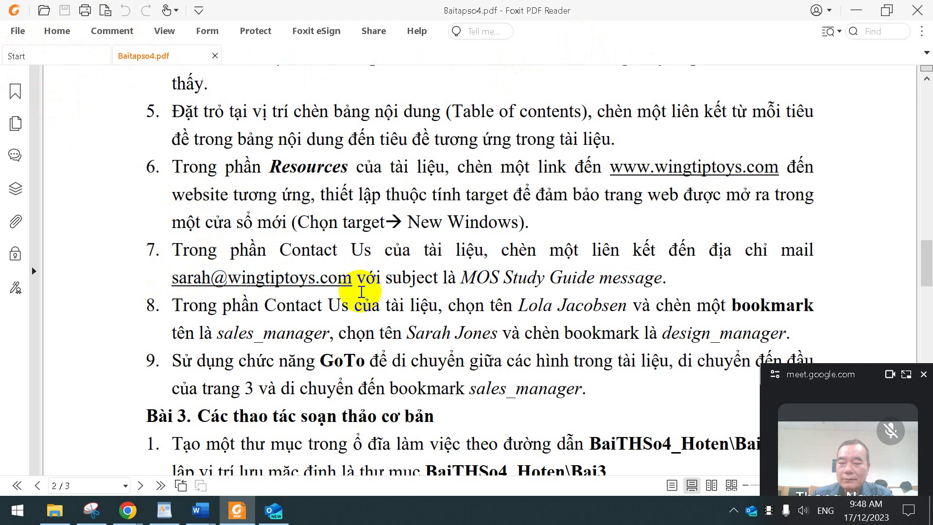
{"action": "left_click_drag", "start_coordinate": [160, 275], "coordinate": [344, 281]}
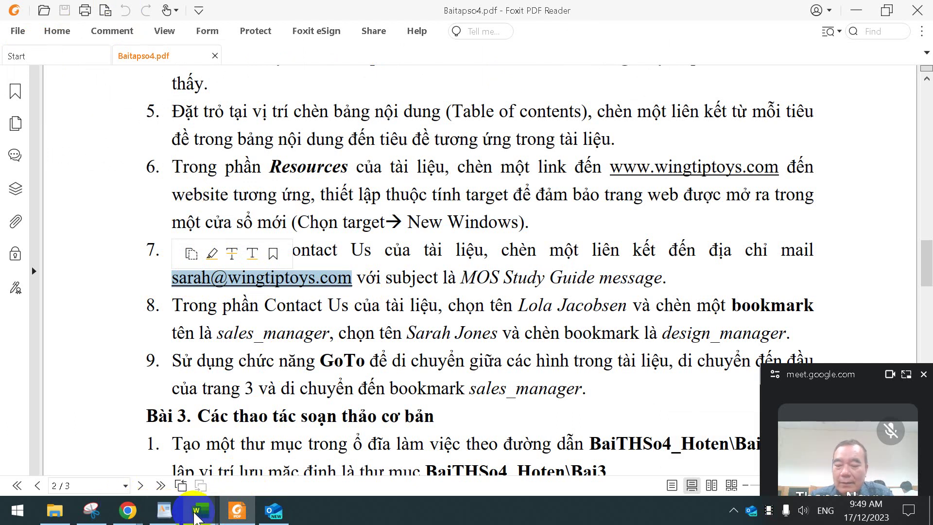
Switch to Word2.docx and delete the National Sales Manager's e-mail address in the Contact Us section.
{"action": "mouse_move", "coordinate": [197, 516]}
{"action": "left_click", "coordinate": [209, 457]}
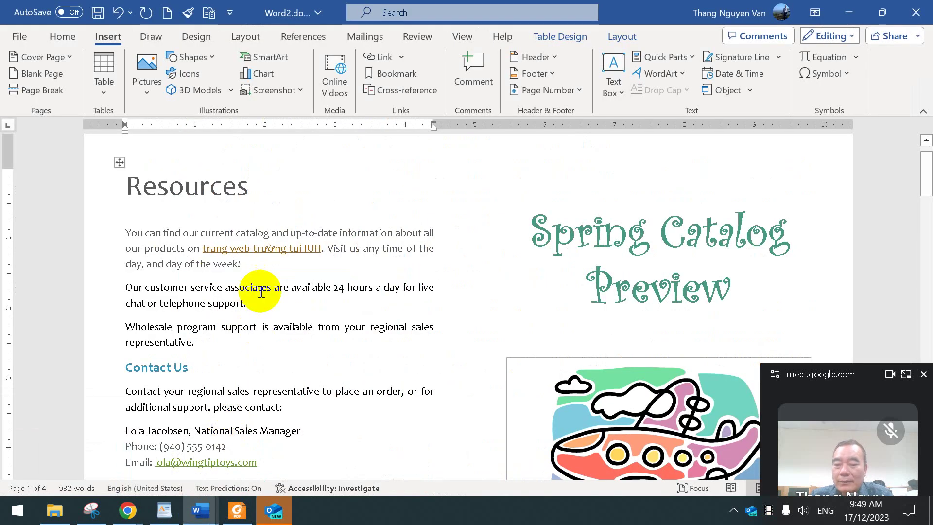
{"action": "scroll", "coordinate": [265, 280], "scroll_direction": "down", "scroll_amount": 2}
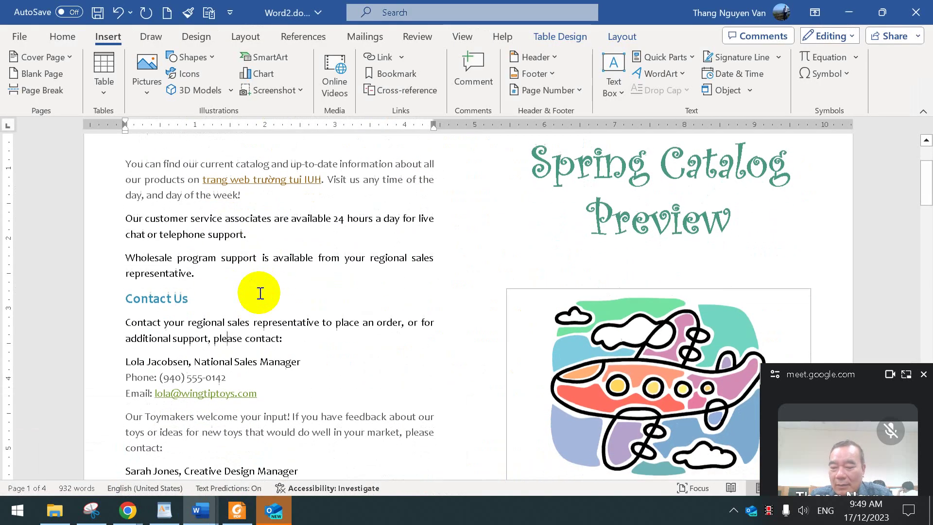
{"action": "left_click", "coordinate": [260, 395]}
{"action": "left_click_drag", "start_coordinate": [261, 394], "coordinate": [155, 401]}
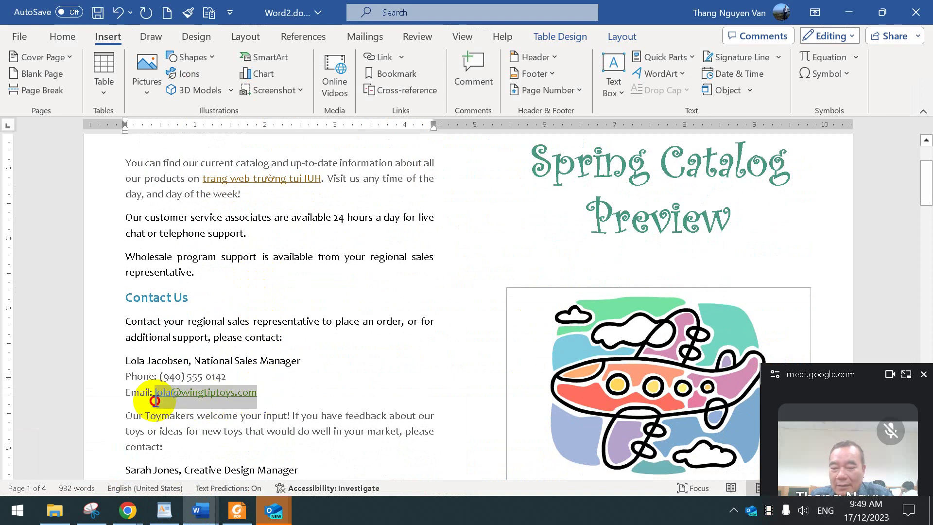
{"action": "key", "text": "Delete"}
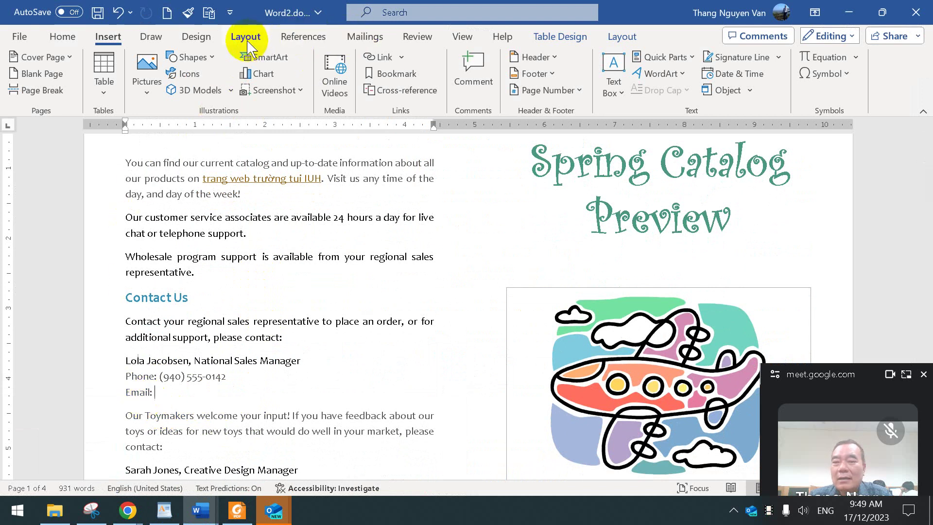
Insert an e-mail hyperlink to the copied address there, adding a person's name in parentheses to the display text, with subject "Bao cáo TN".
{"action": "left_click", "coordinate": [385, 57]}
{"action": "left_click", "coordinate": [222, 174]}
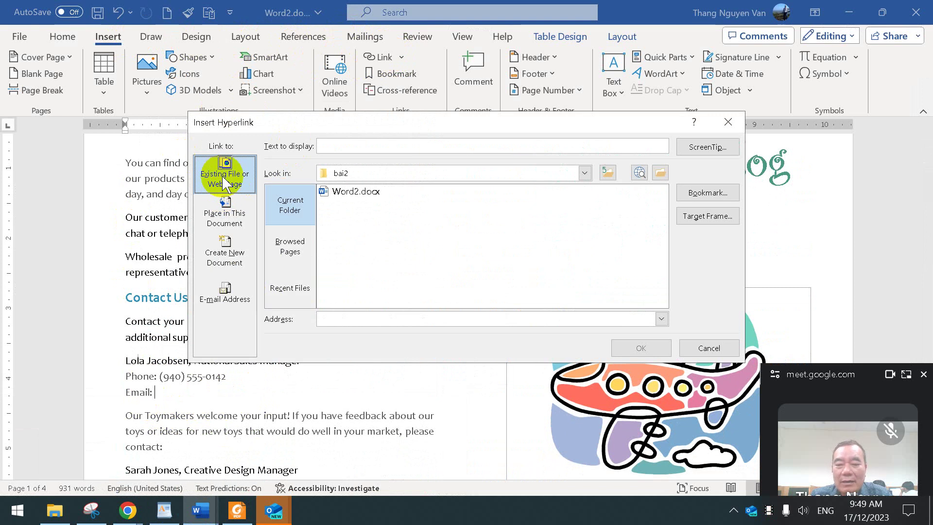
{"action": "left_click", "coordinate": [225, 297]}
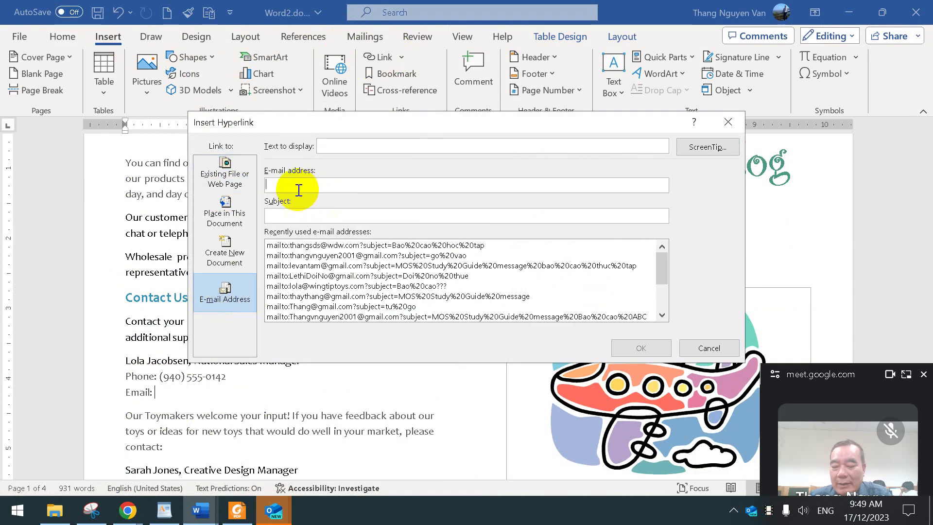
{"action": "key", "text": "ctrl+v"}
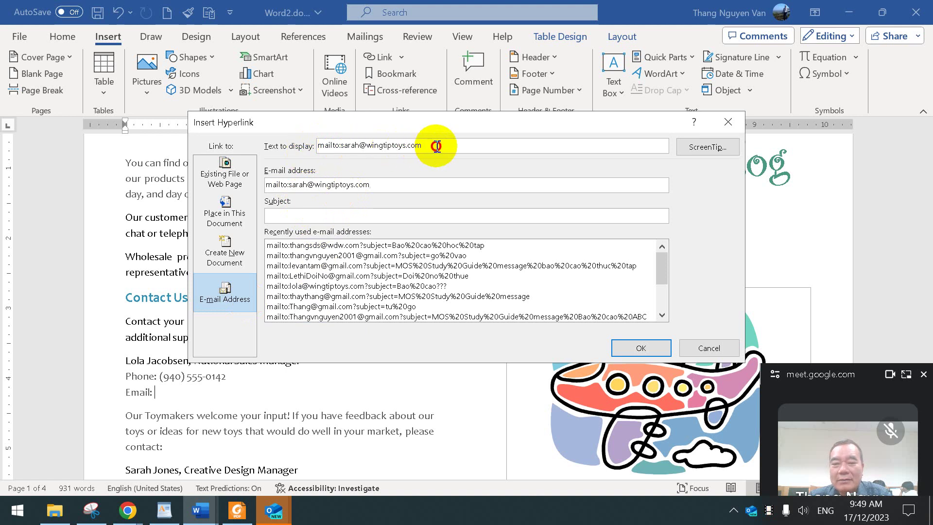
{"action": "mouse_move", "coordinate": [433, 144]}
{"action": "left_mouse_down"}
{"action": "mouse_move", "coordinate": [400, 146]}
{"action": "mouse_move", "coordinate": [431, 144]}
{"action": "left_mouse_up"}
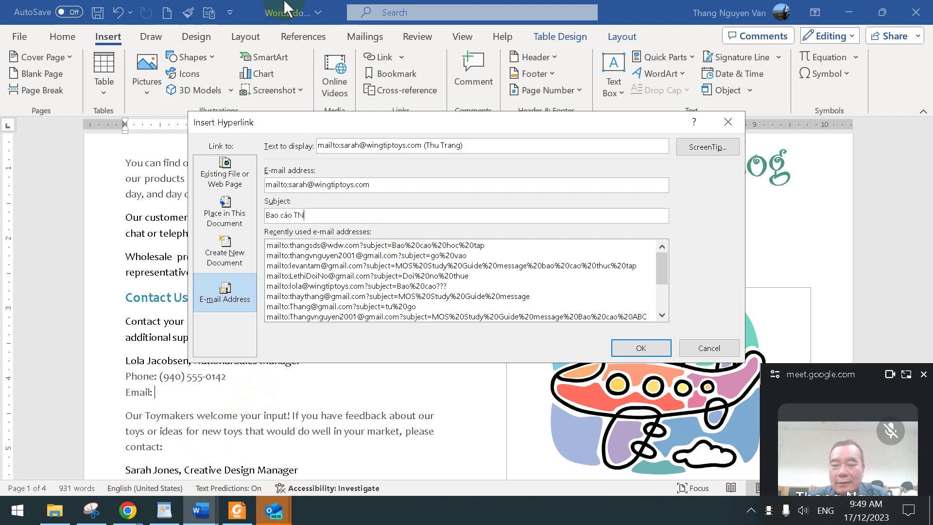
{"action": "left_click", "coordinate": [638, 348]}
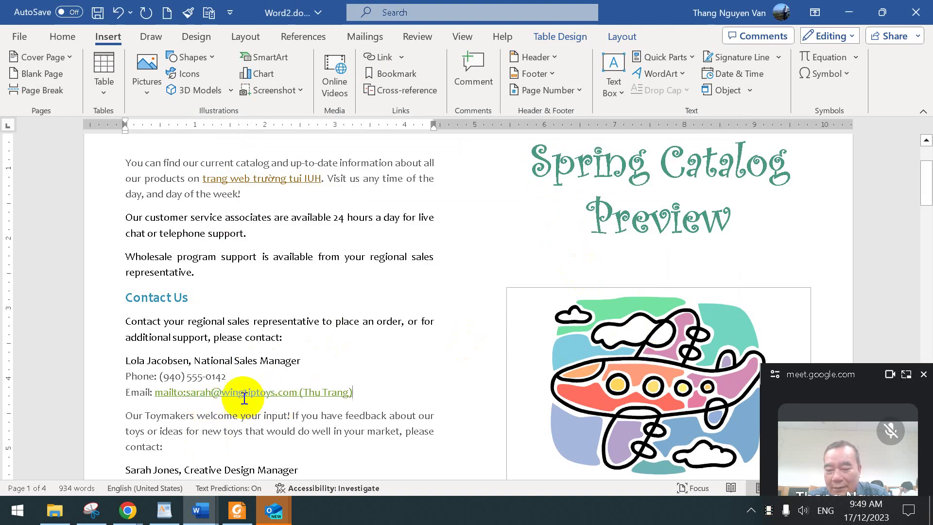
Follow the new e-mail link in Contact Us to test it, and dismiss the choice of mail app.
{"action": "mouse_move", "coordinate": [214, 395]}
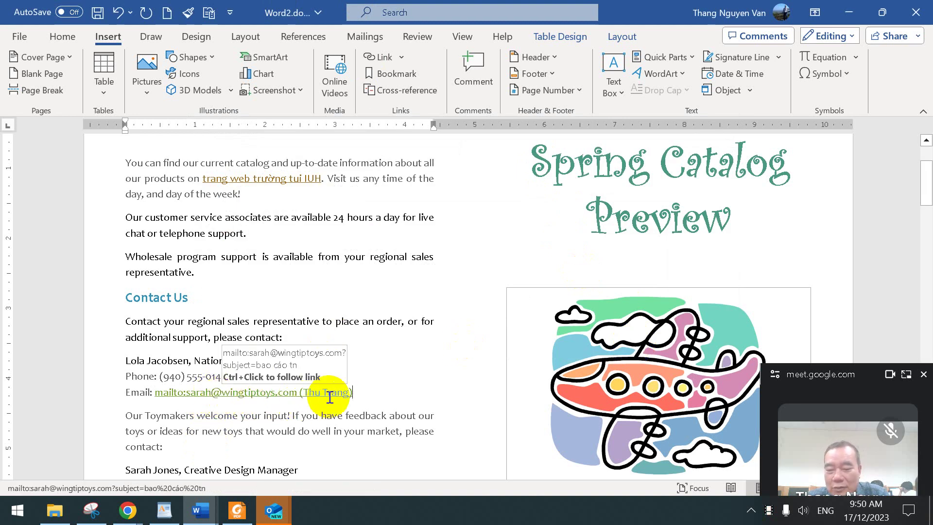
{"action": "left_click", "coordinate": [262, 395], "text": "ctrl"}
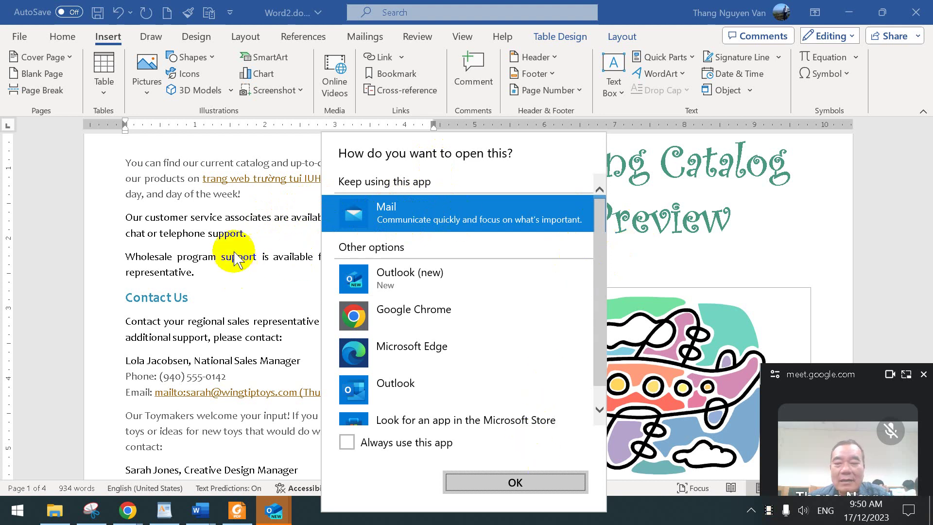
{"action": "key", "text": "Escape"}
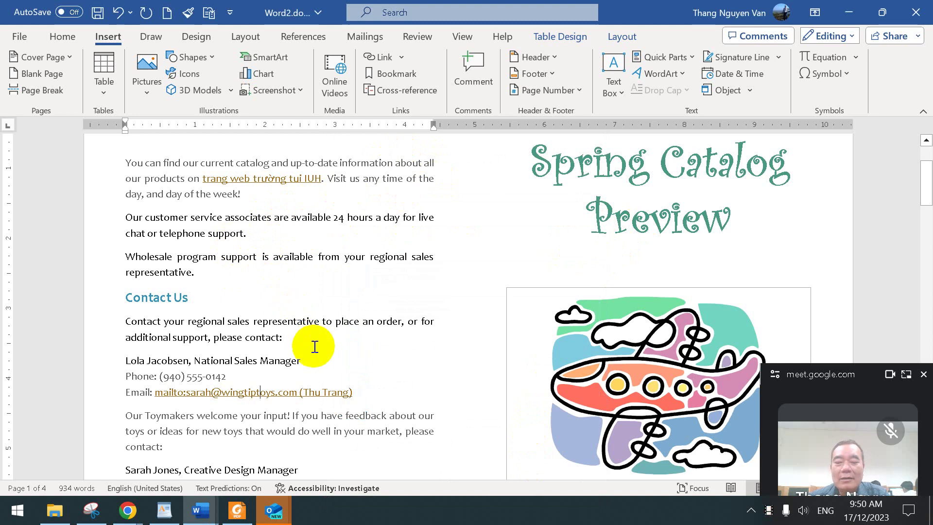
Look over the rest of the Contact Us section, and read tasks 8 and 9 on bookmarks and GoTo in Baitapso4.pdf.
{"action": "scroll", "coordinate": [315, 347], "scroll_direction": "down", "scroll_amount": 3}
{"action": "scroll", "coordinate": [314, 355], "scroll_direction": "down", "scroll_amount": 6}
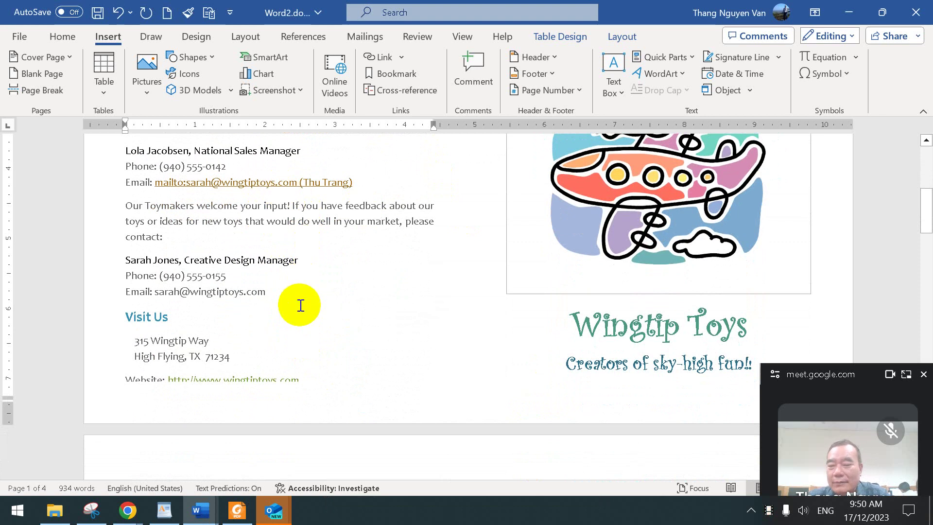
{"action": "scroll", "coordinate": [301, 305], "scroll_direction": "down", "scroll_amount": 3}
{"action": "left_click", "coordinate": [236, 510]}
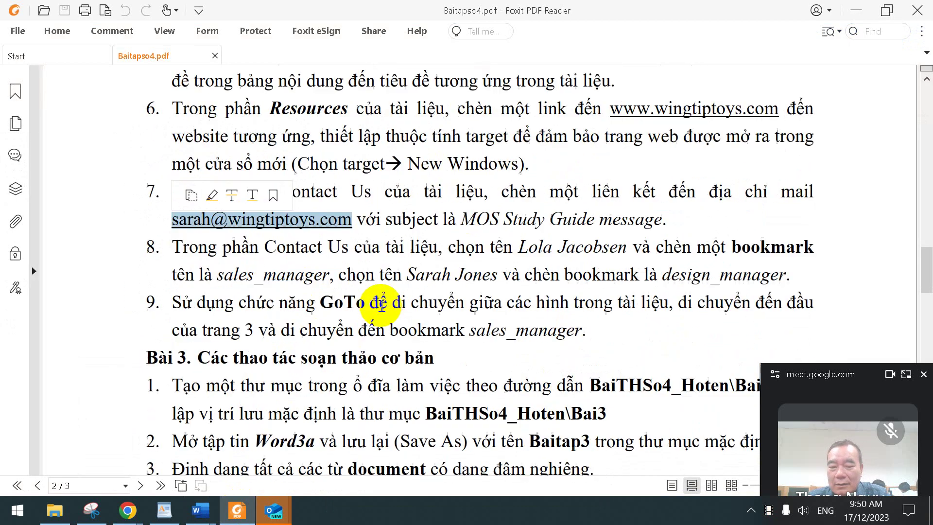
{"action": "scroll", "coordinate": [381, 305], "scroll_direction": "down", "scroll_amount": 1}
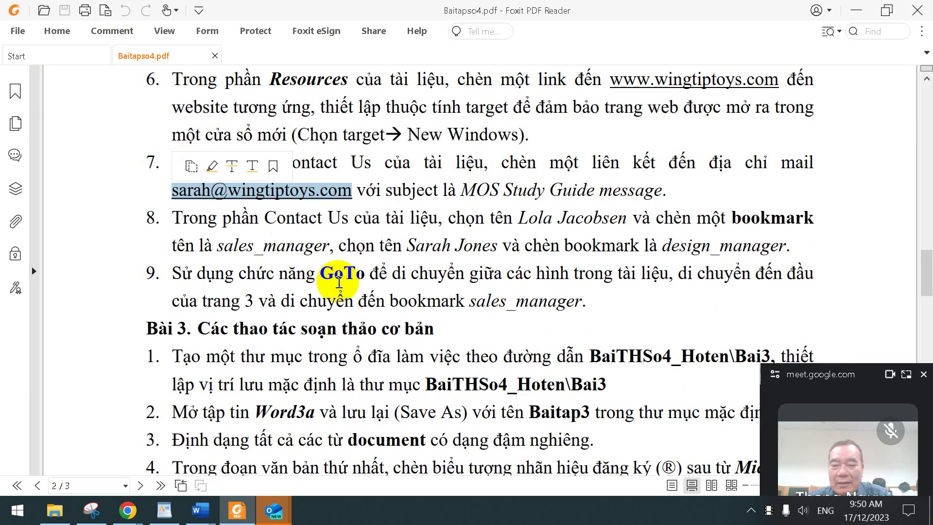
{"action": "left_click_drag", "start_coordinate": [344, 273], "coordinate": [609, 280]}
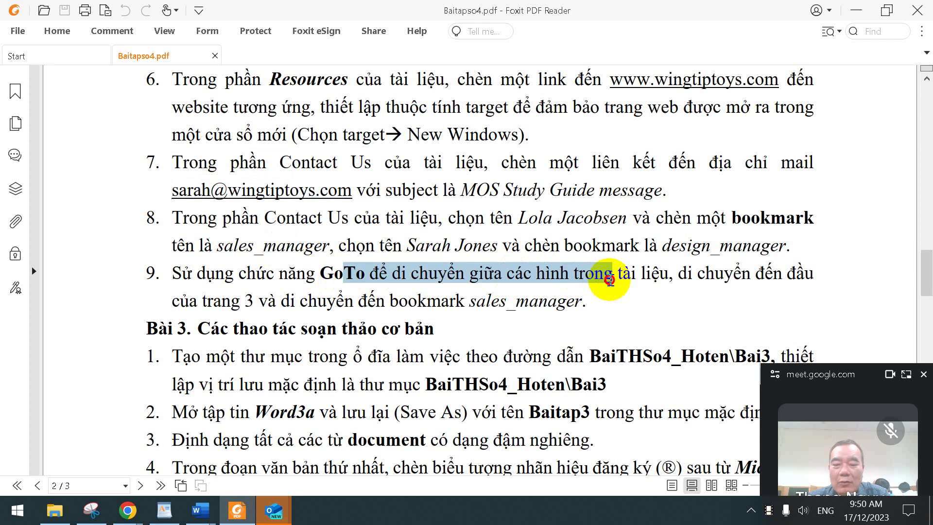
{"action": "left_click", "coordinate": [609, 281]}
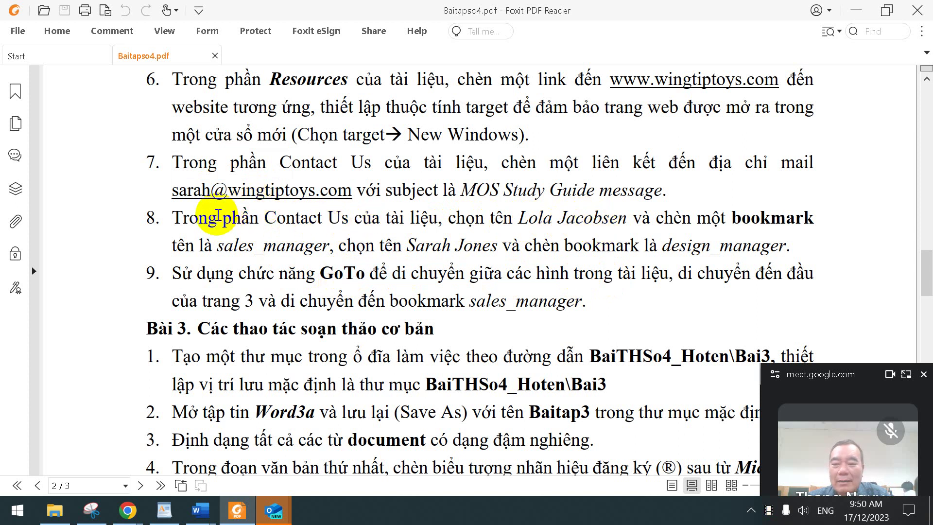
{"action": "left_click_drag", "start_coordinate": [223, 217], "coordinate": [333, 217]}
{"action": "left_click_drag", "start_coordinate": [421, 217], "coordinate": [801, 250]}
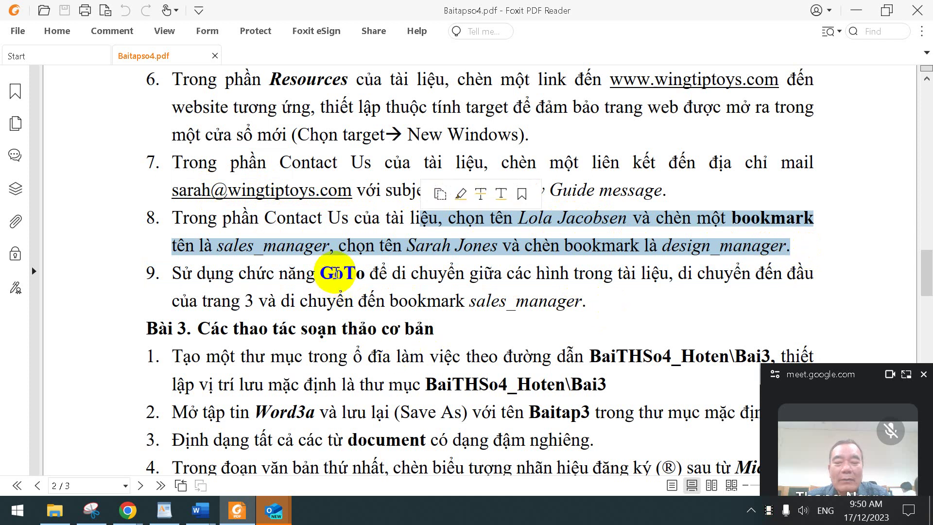
{"action": "left_click_drag", "start_coordinate": [334, 273], "coordinate": [583, 304]}
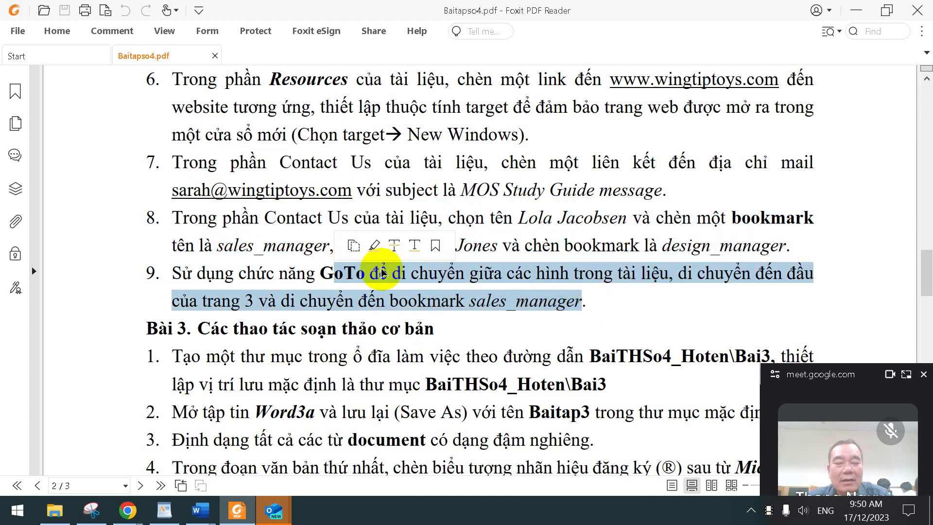
Return to Word2.docx, check its bookmark list with the Go To command, and close the dialog.
{"action": "mouse_move", "coordinate": [201, 509]}
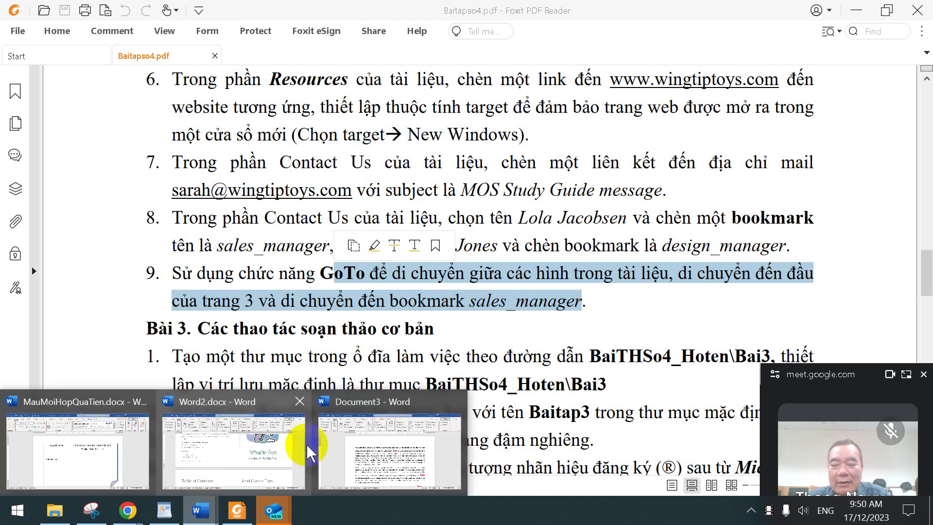
{"action": "left_click", "coordinate": [221, 459]}
{"action": "scroll", "coordinate": [488, 272], "scroll_direction": "up", "scroll_amount": 5}
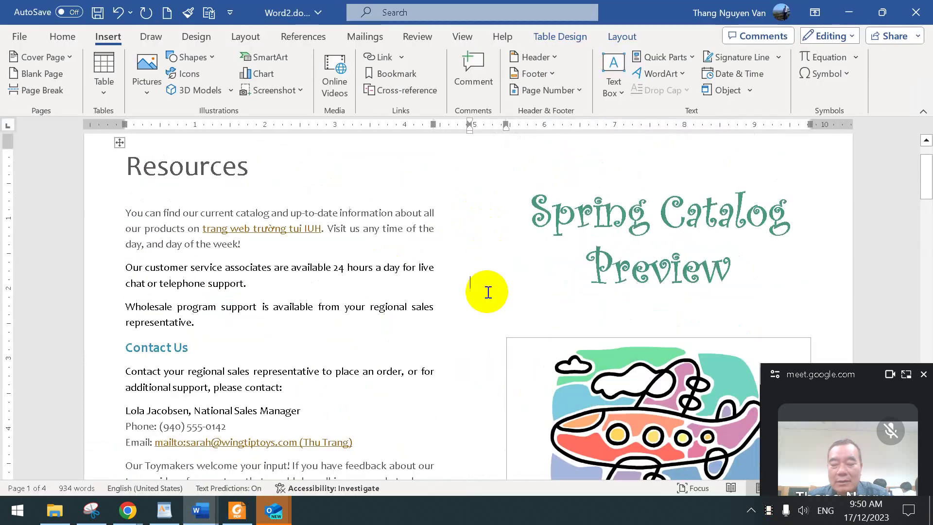
{"action": "key", "text": "ctrl+g"}
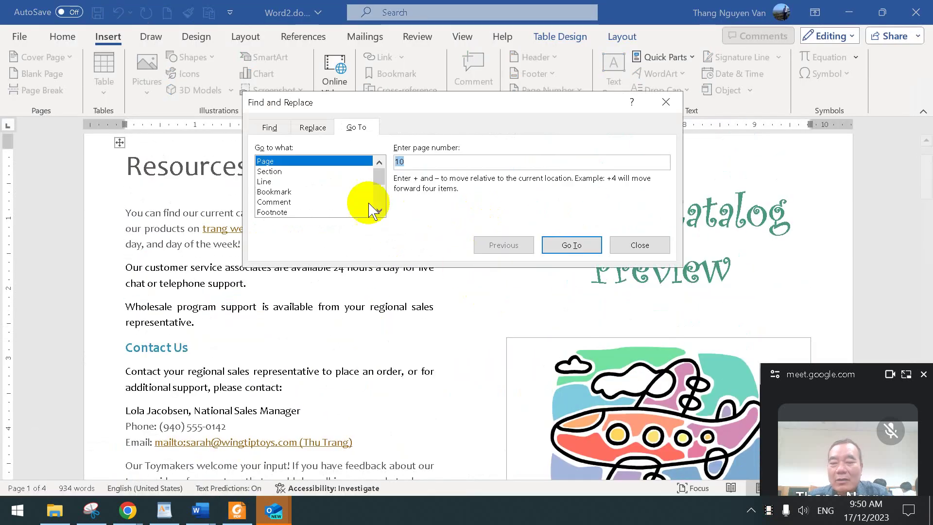
{"action": "left_click", "coordinate": [284, 192]}
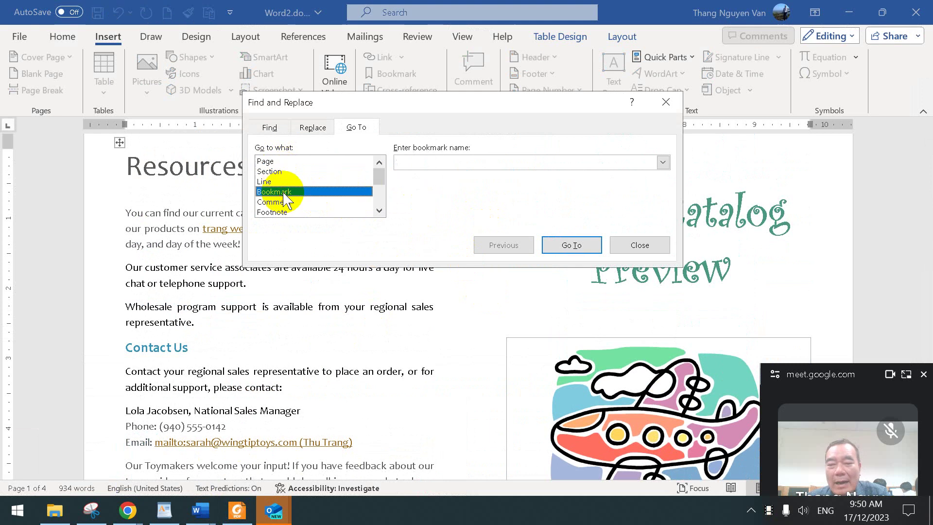
{"action": "left_click", "coordinate": [661, 164]}
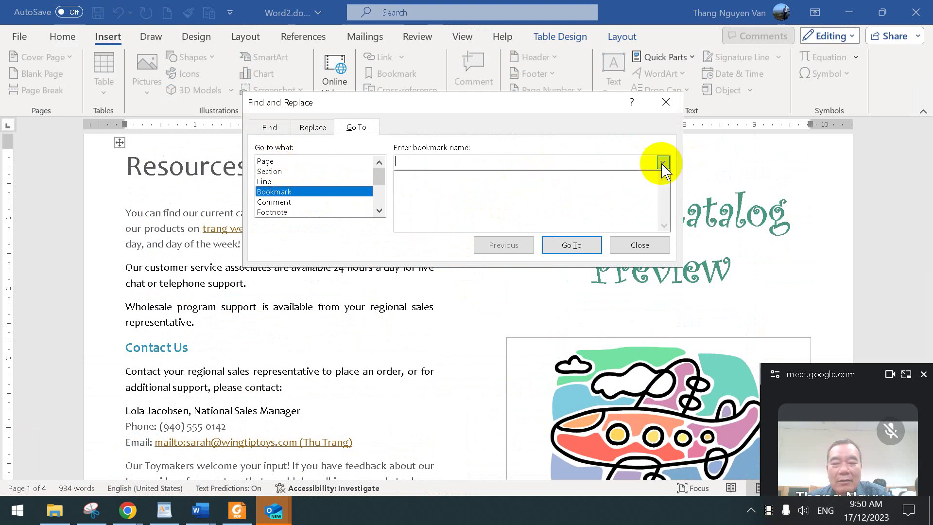
{"action": "left_click", "coordinate": [666, 102]}
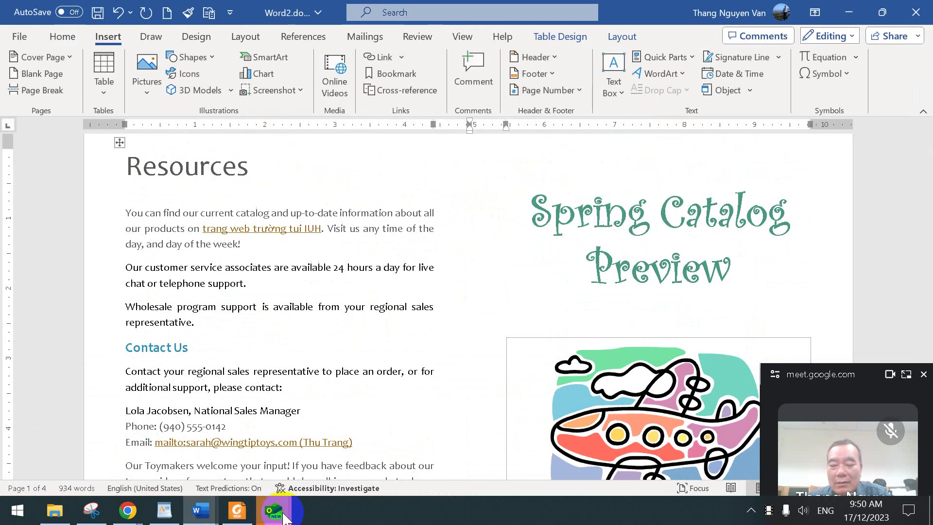
Switch to Document3 and open the Go To command for its bookmarks.
{"action": "mouse_move", "coordinate": [198, 510]}
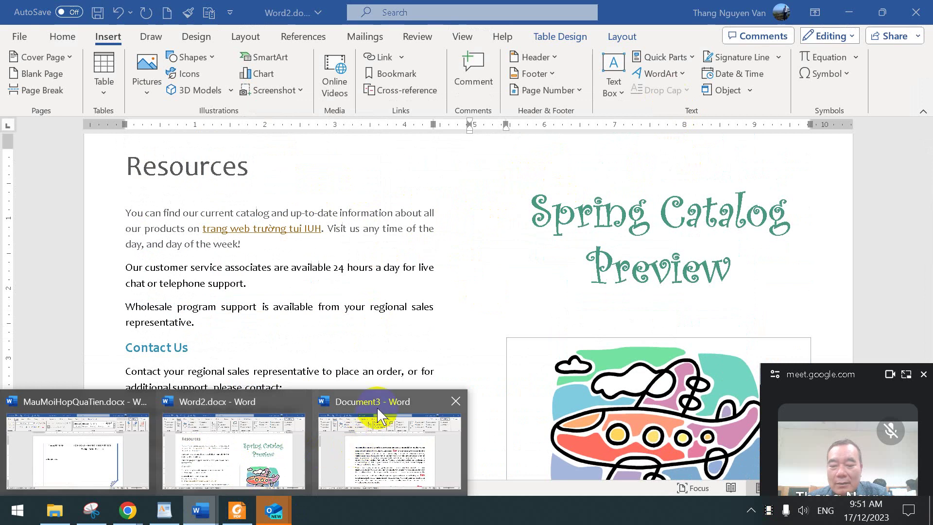
{"action": "left_click", "coordinate": [374, 428]}
{"action": "key", "text": "ctrl+g"}
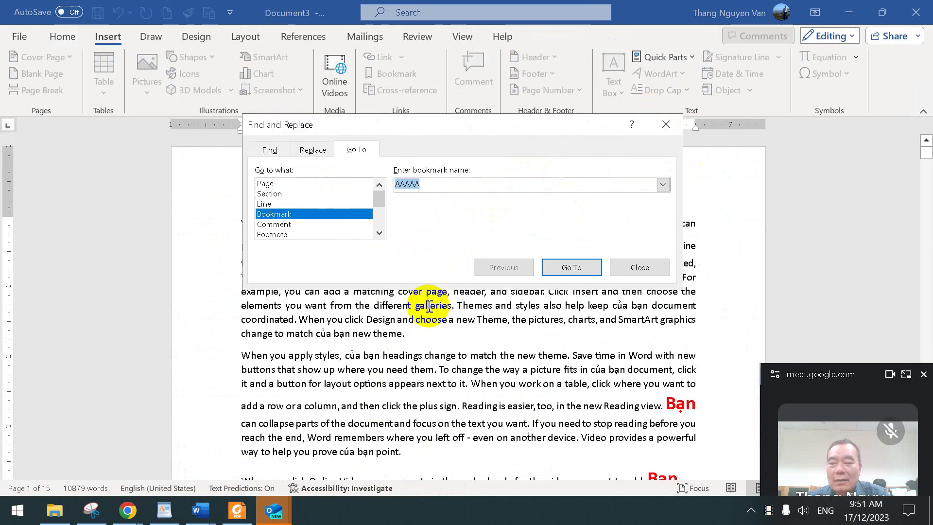